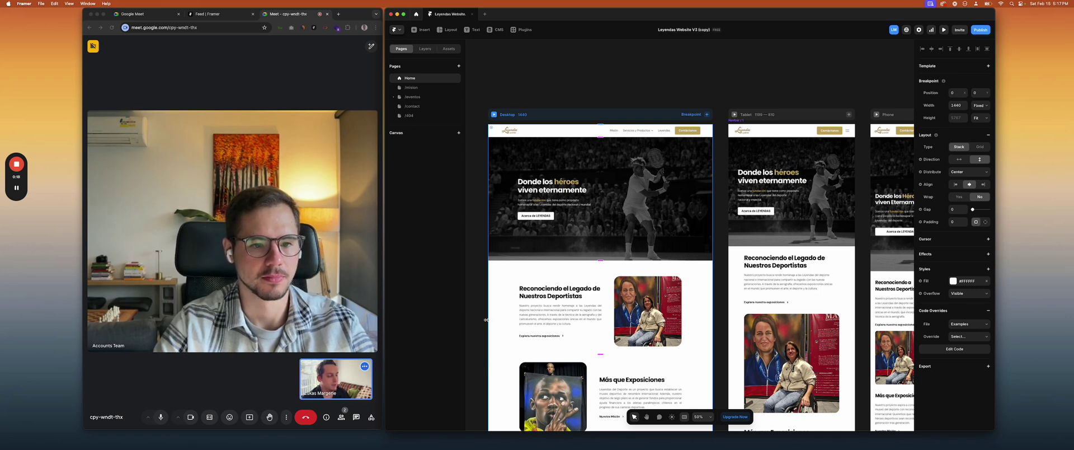
Look over the Home page's Desktop, Tablet and Phone breakpoints, comparing the hero and the sections below it
scroll(486, 225, right, 3)
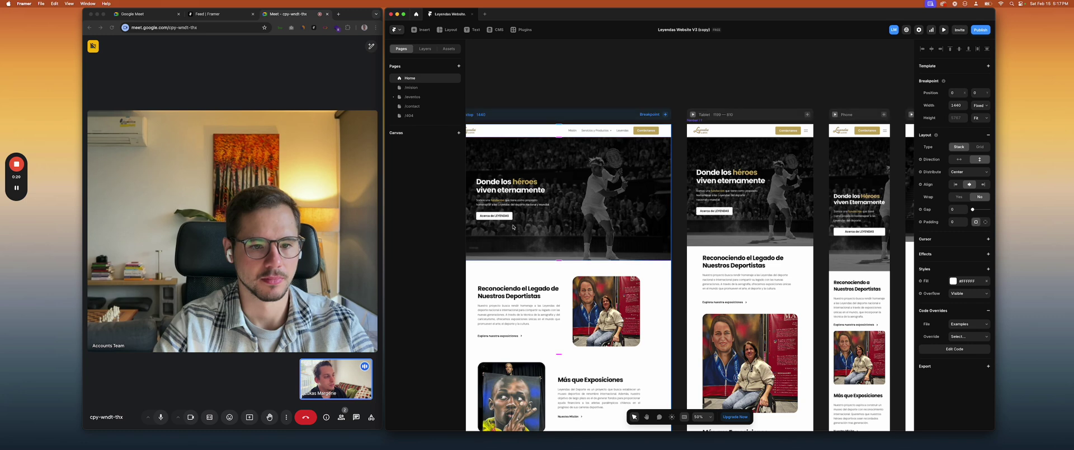
scroll(512, 227, left, 5)
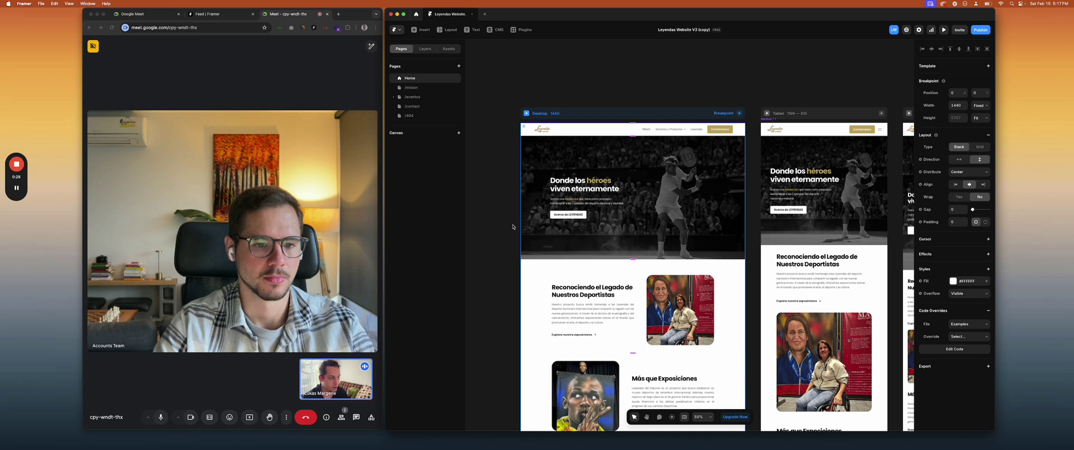
scroll(612, 261, right, 1)
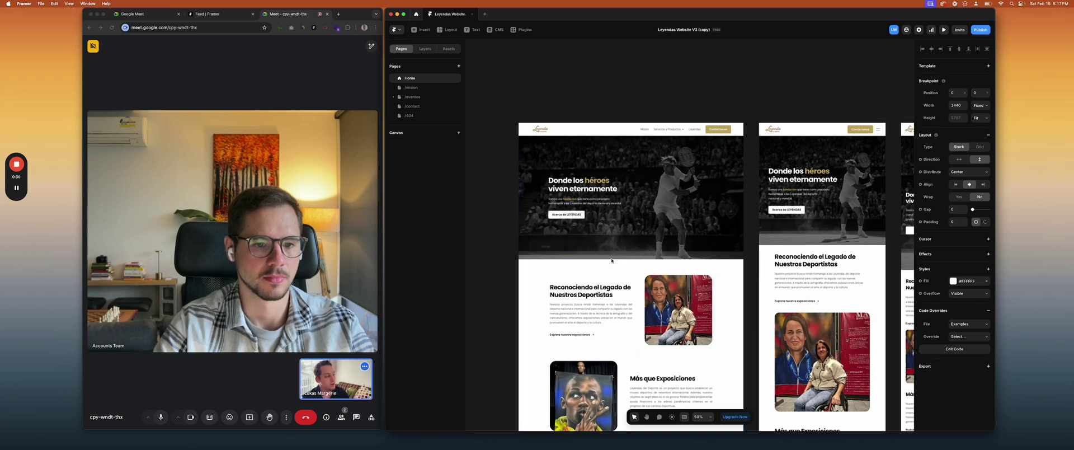
scroll(612, 261, right, 3)
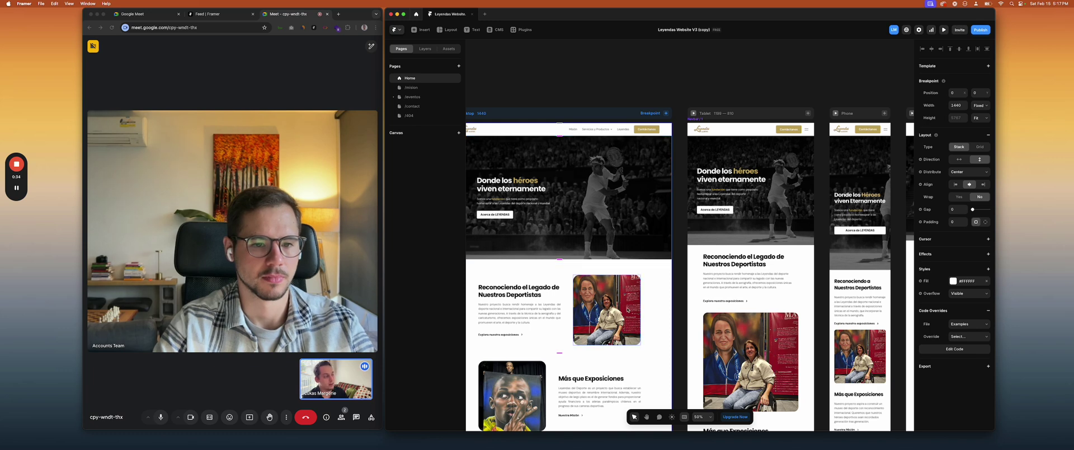
click(721, 147)
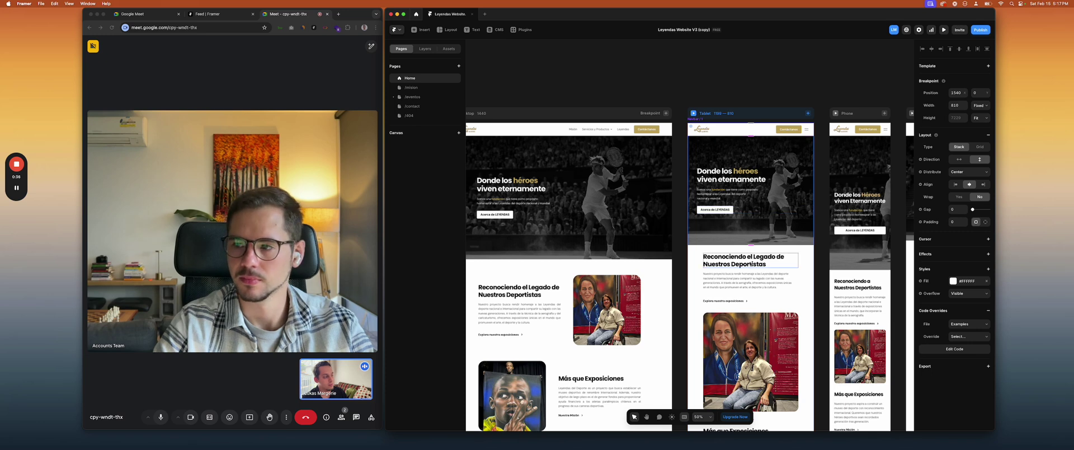
scroll(747, 246, down, 2)
scroll(747, 246, down, 2)
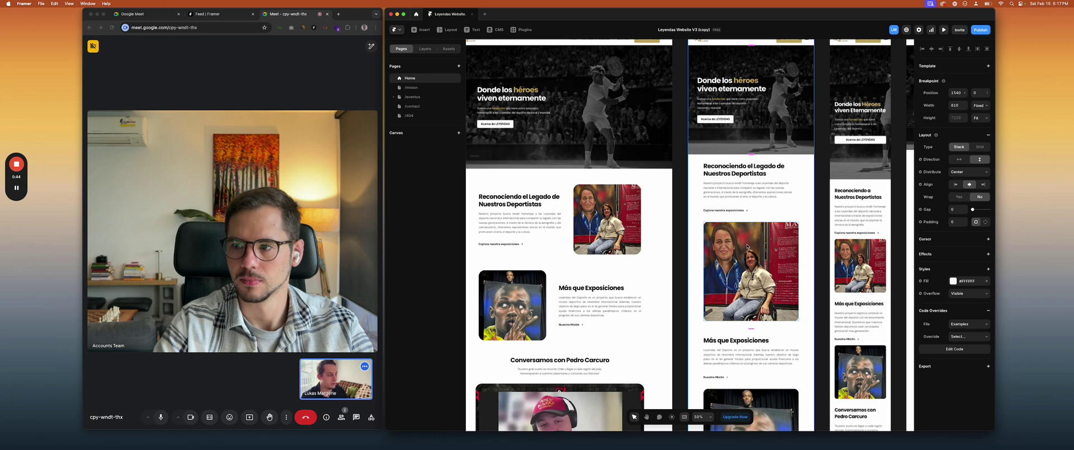
click(675, 238)
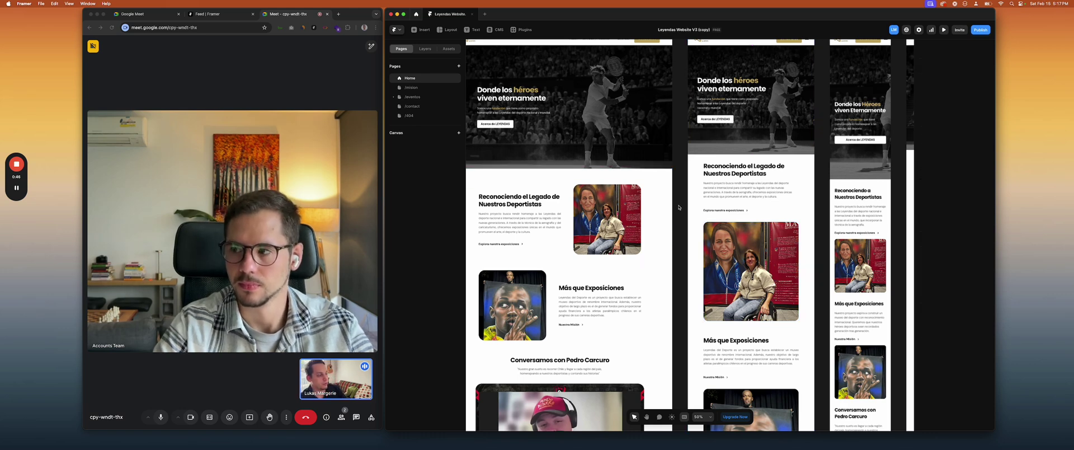
scroll(679, 207, up, 4)
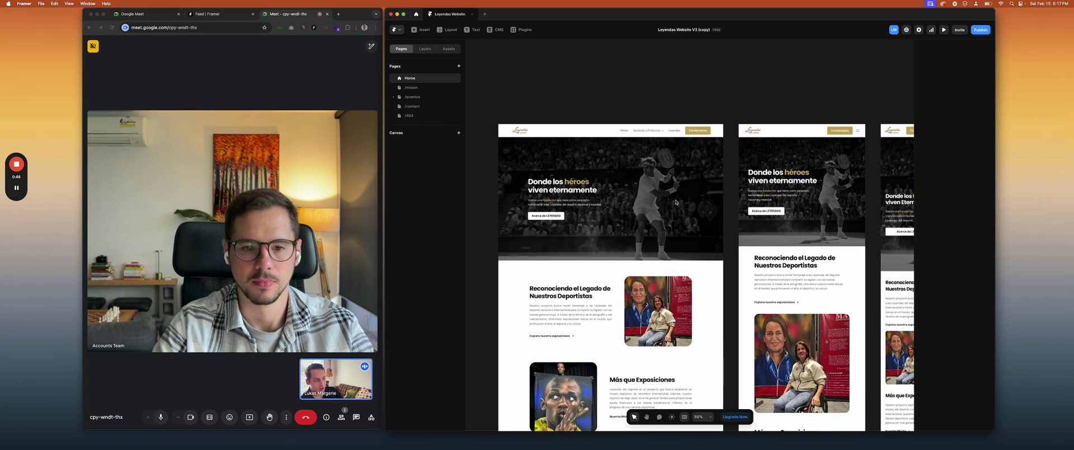
click(621, 113)
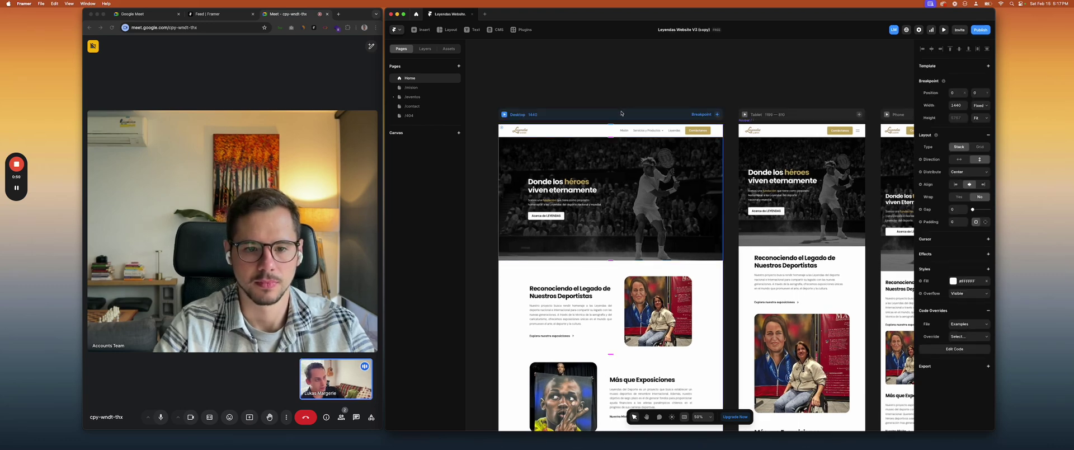
scroll(622, 113, right, 2)
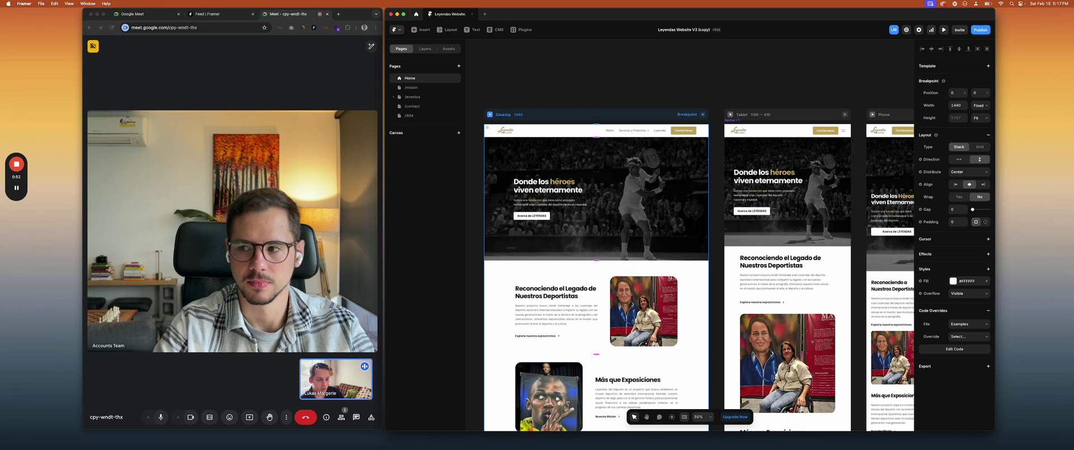
Present the entire Screen 2 in the Google Meet call
click(249, 417)
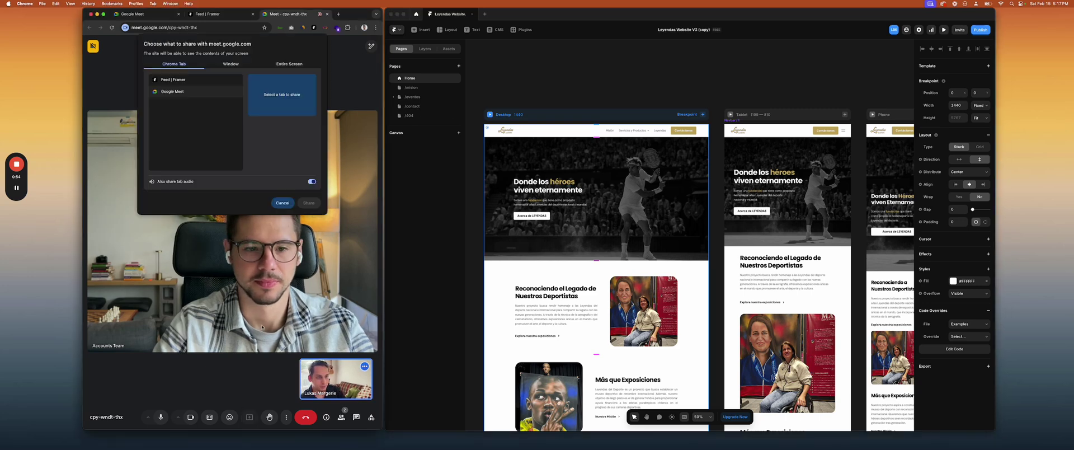
click(284, 73)
click(283, 110)
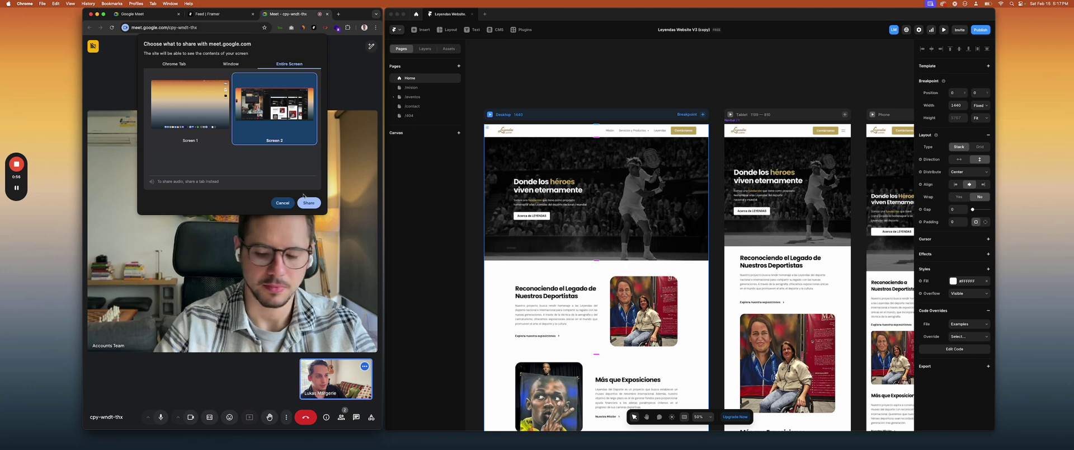
click(308, 203)
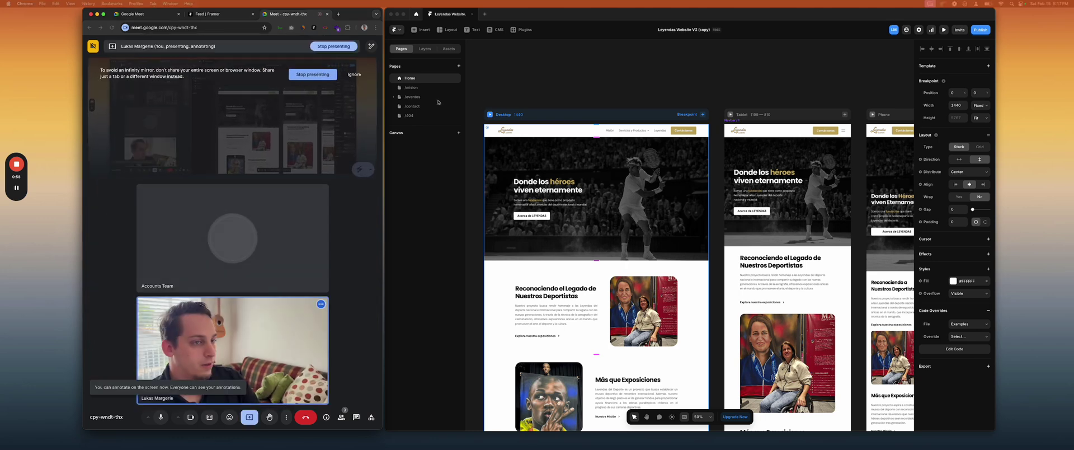
Switch back to Framer and inspect the Home page's Desktop, Tablet, Phone and Desktop 2 breakpoints and their widths
click(478, 87)
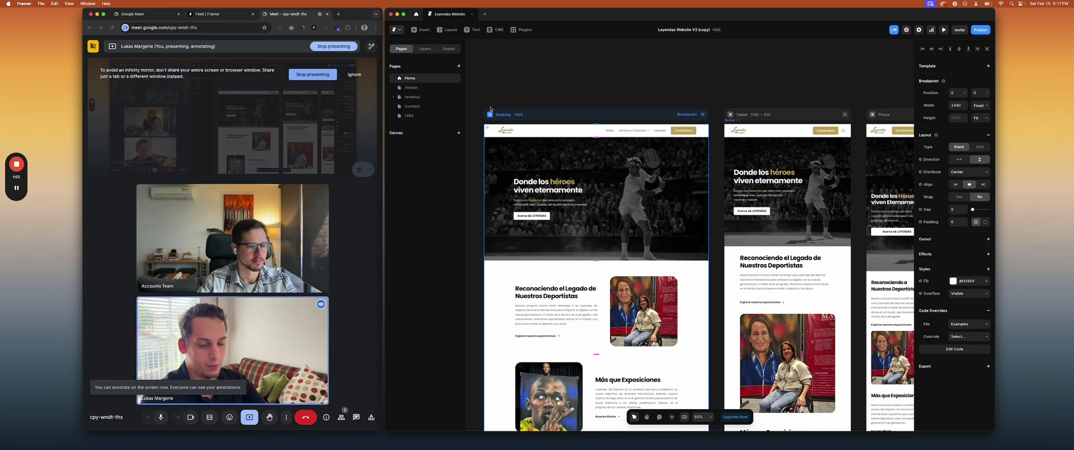
scroll(560, 115, left, 3)
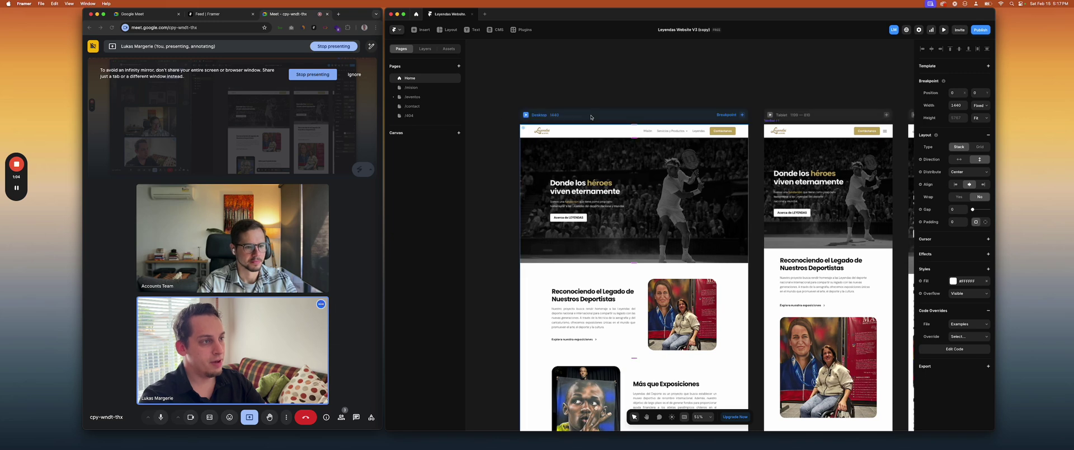
scroll(615, 117, right, 5)
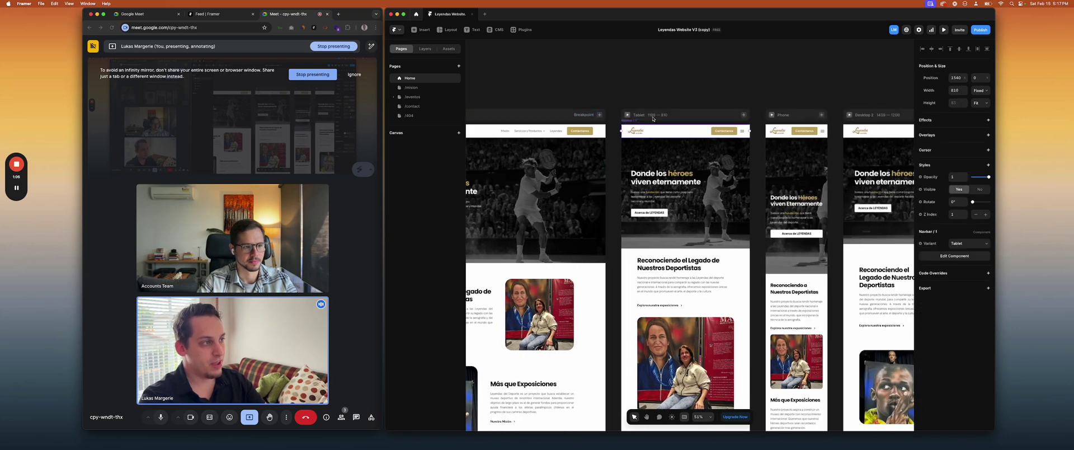
click(803, 114)
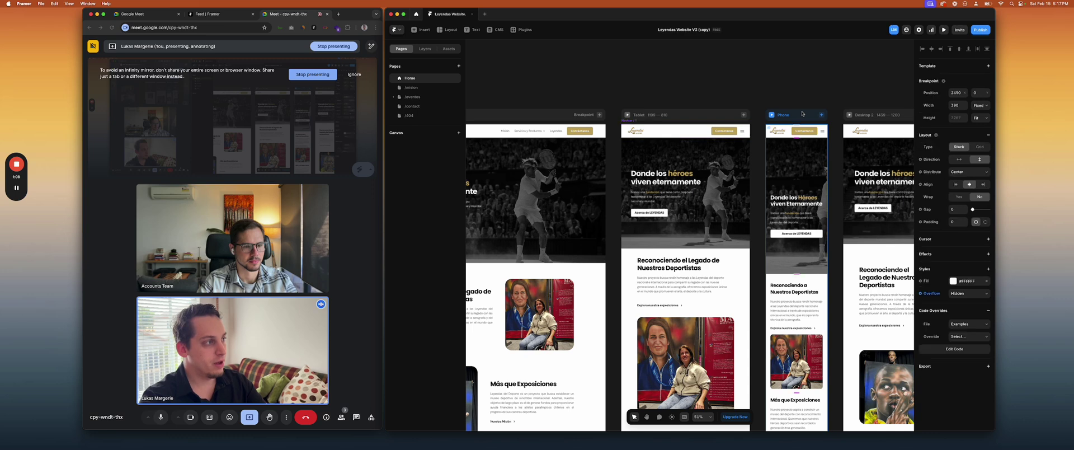
scroll(795, 116, right, 5)
click(771, 115)
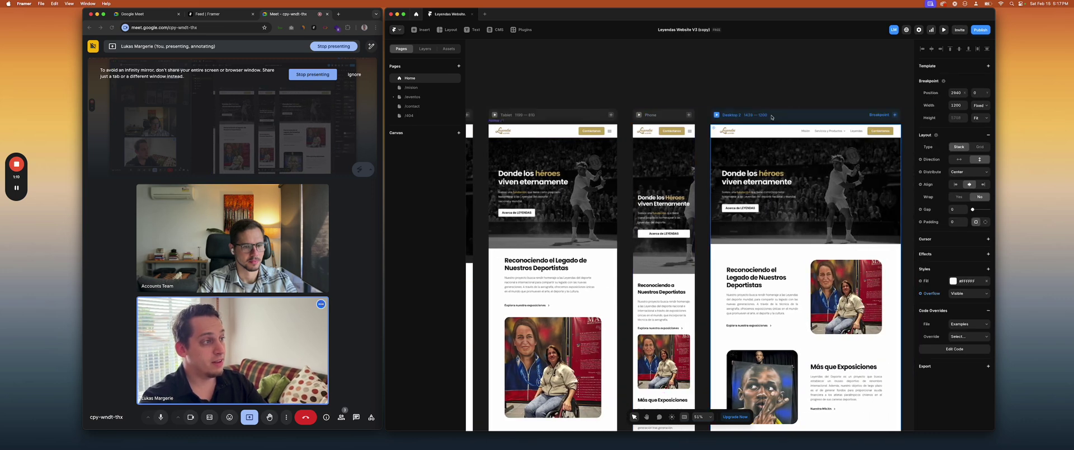
click(955, 107)
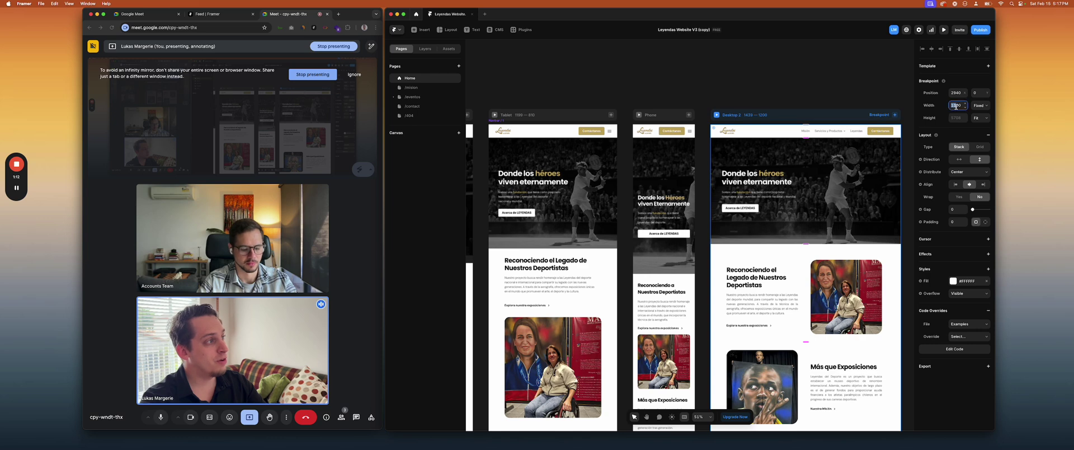
click(879, 114)
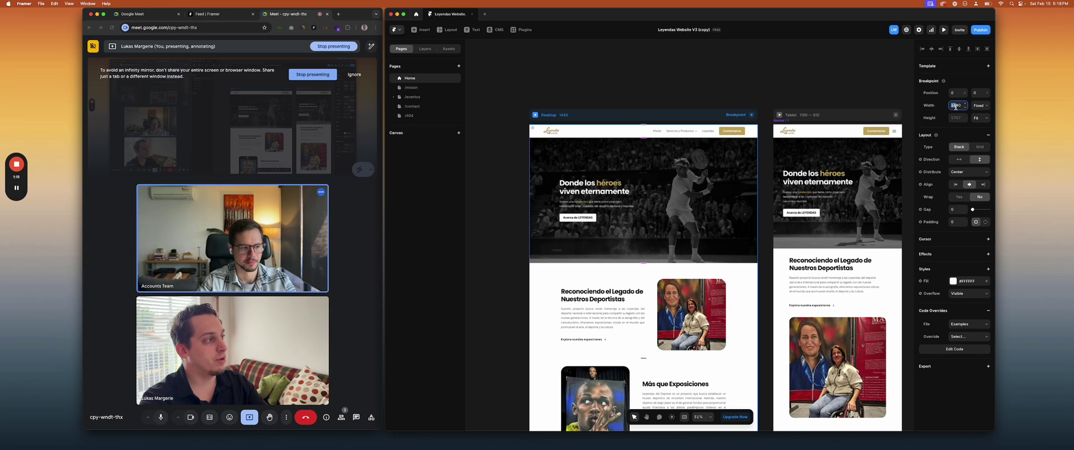
click(708, 93)
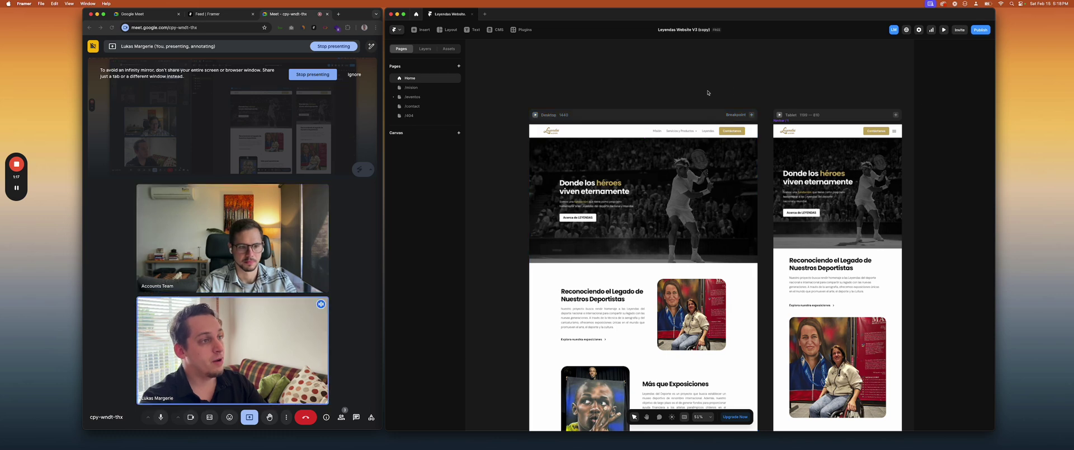
Create a new project in the Templates / All workspace and select its Desktop breakpoint
click(485, 15)
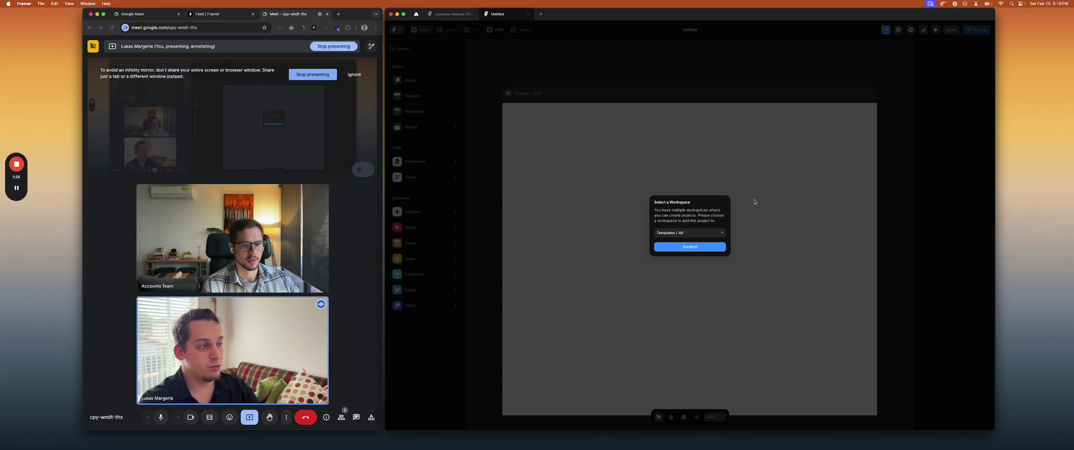
click(706, 247)
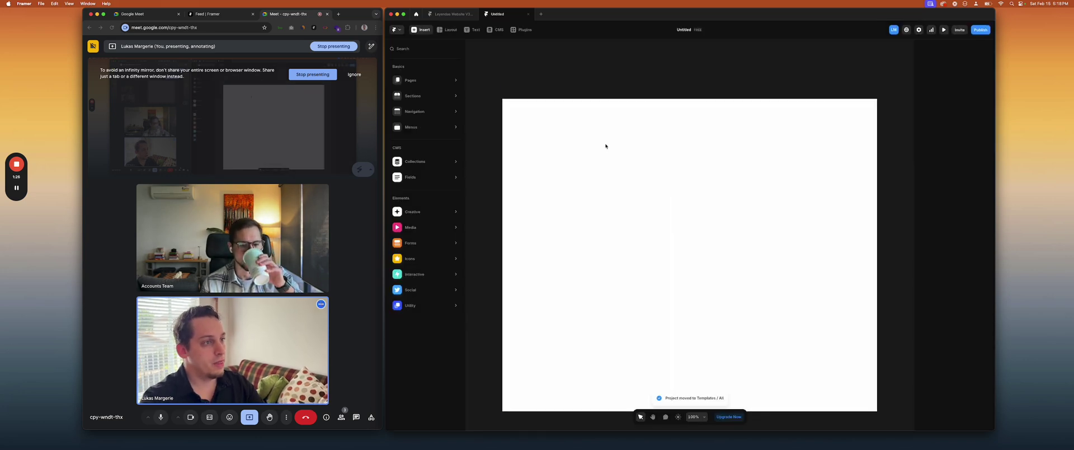
click(577, 61)
click(607, 78)
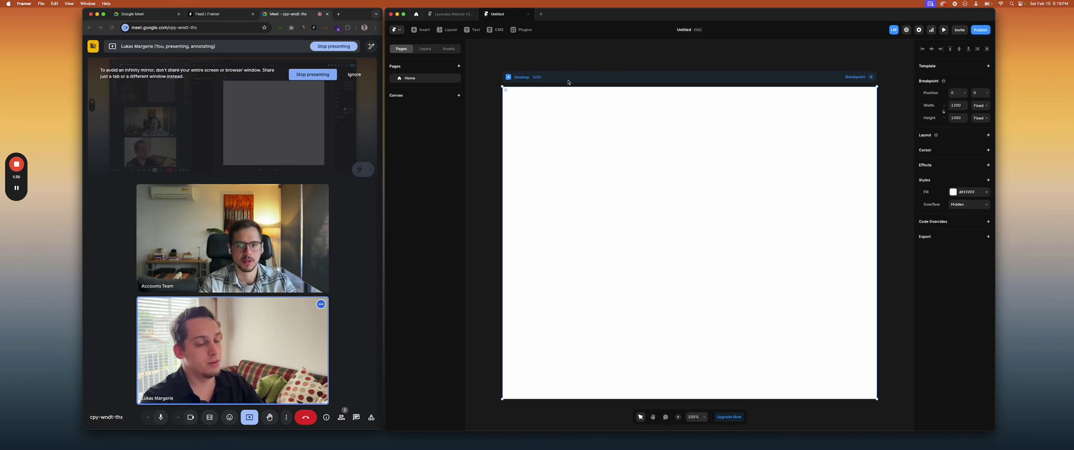
Return to the Leyendas Website project and compare the width ranges of its Desktop and Tablet breakpoints
click(447, 16)
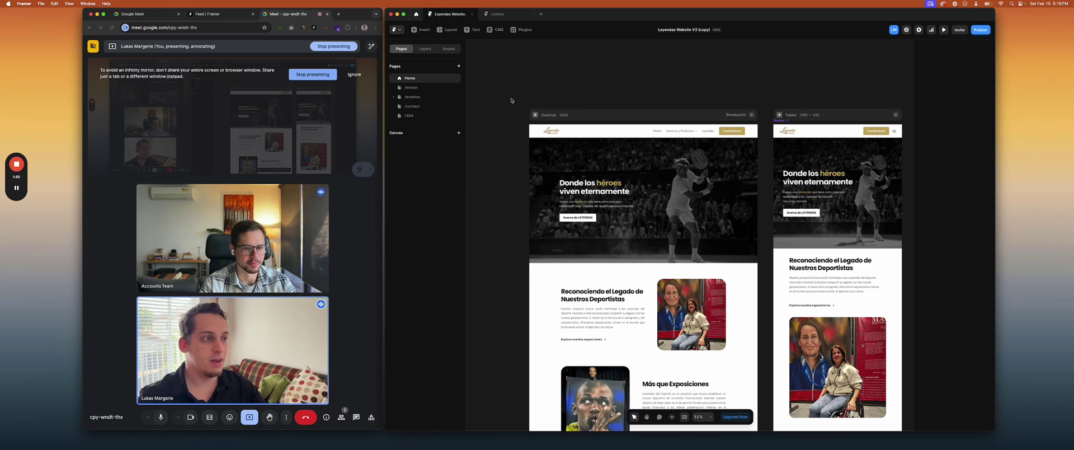
click(572, 116)
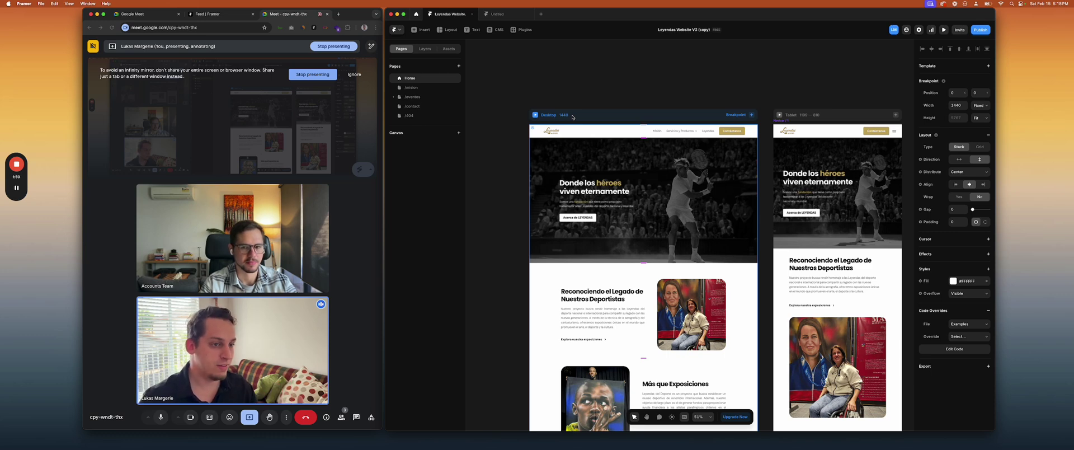
scroll(573, 117, right, 5)
click(672, 116)
scroll(671, 116, left, 2)
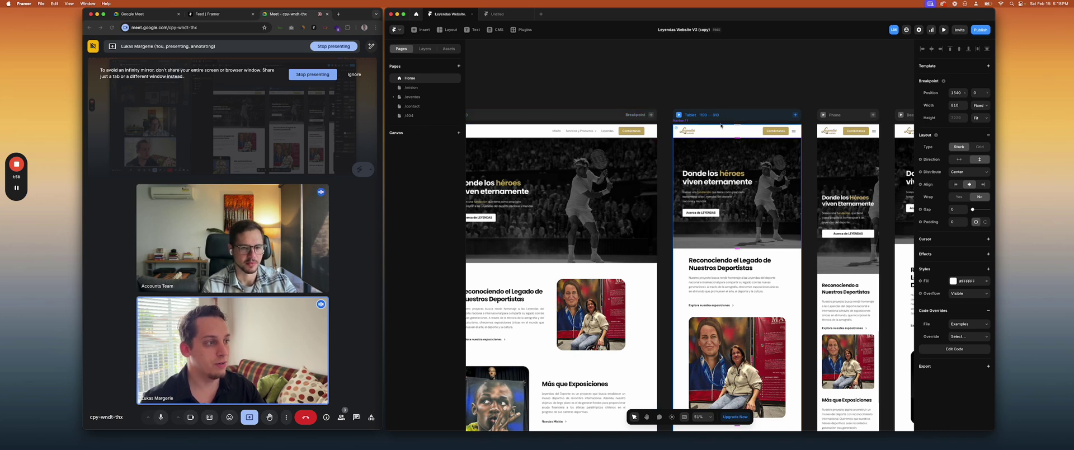
click(637, 93)
scroll(636, 93, left, 2)
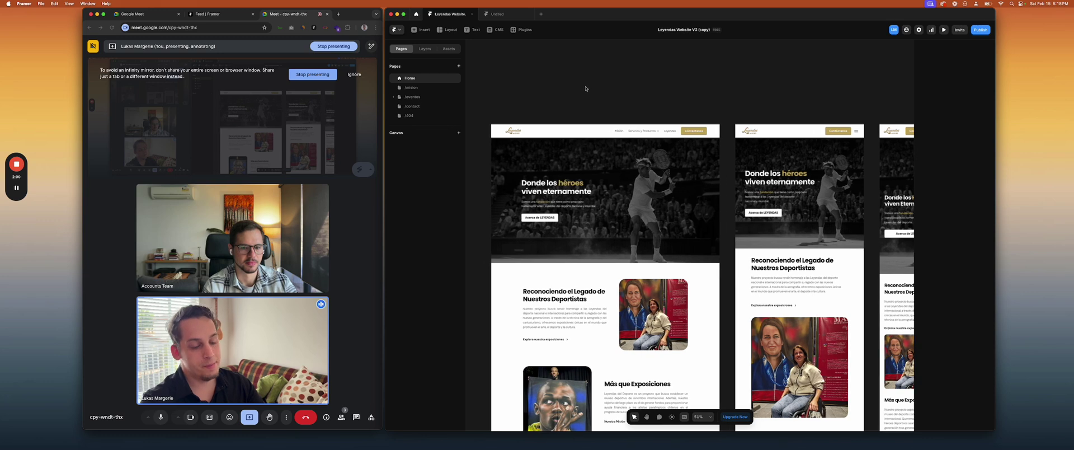
scroll(637, 93, down, 2)
click(588, 110)
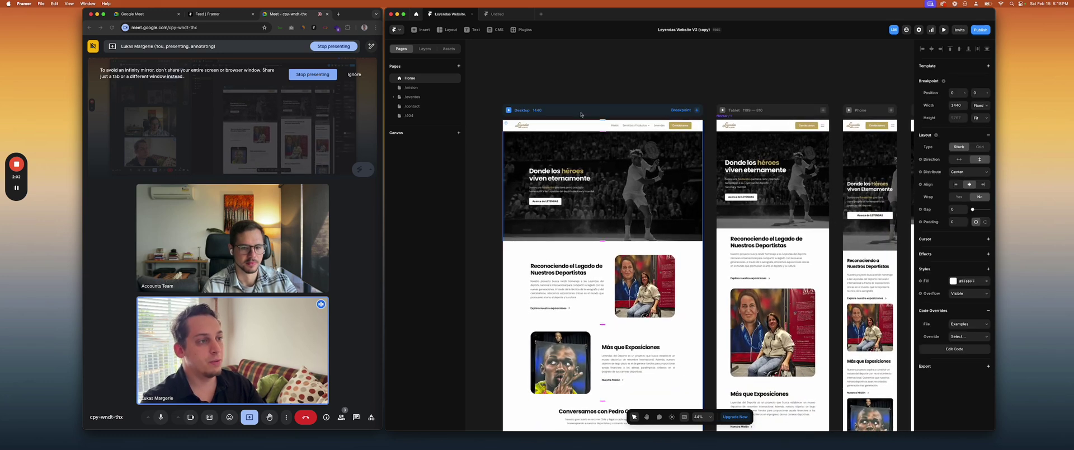
click(544, 100)
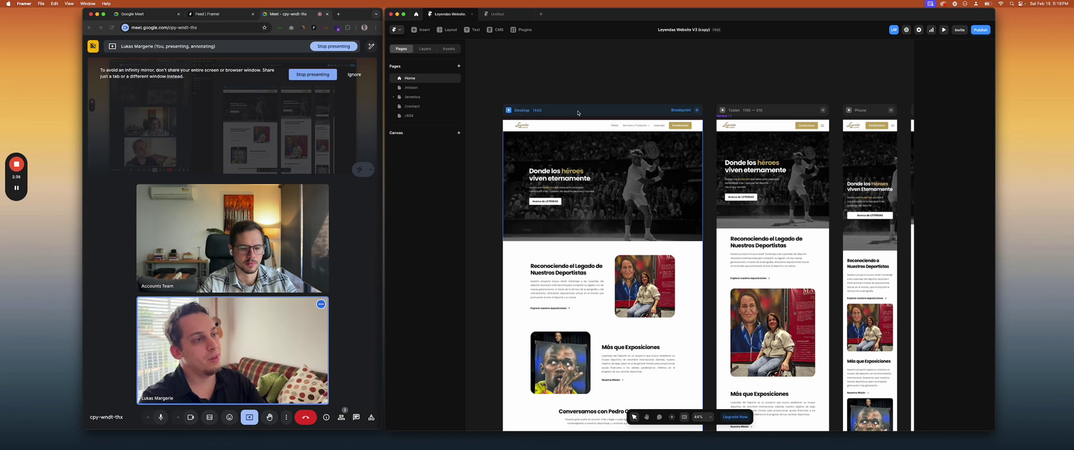
Delete the Desktop 2 breakpoint from the Home page and select the primary Desktop breakpoint
click(585, 111)
key(super+d)
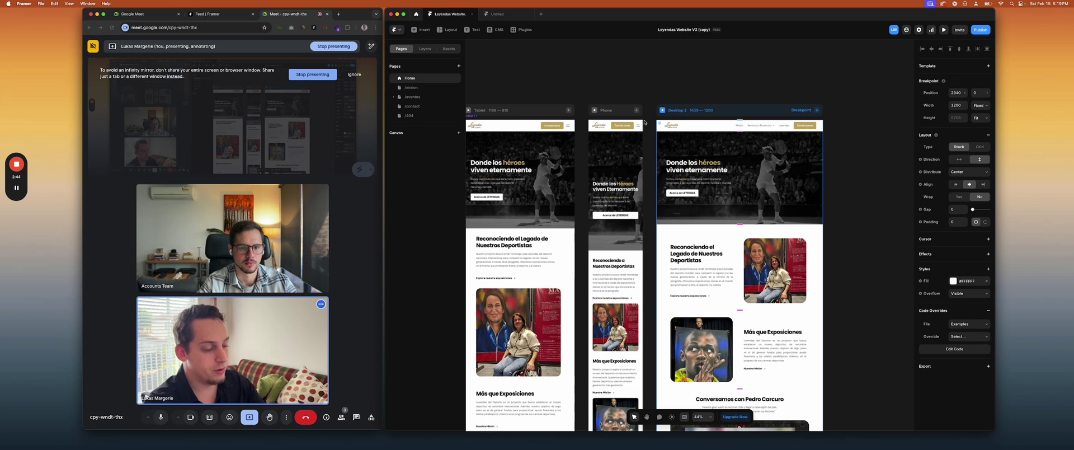
key(Delete)
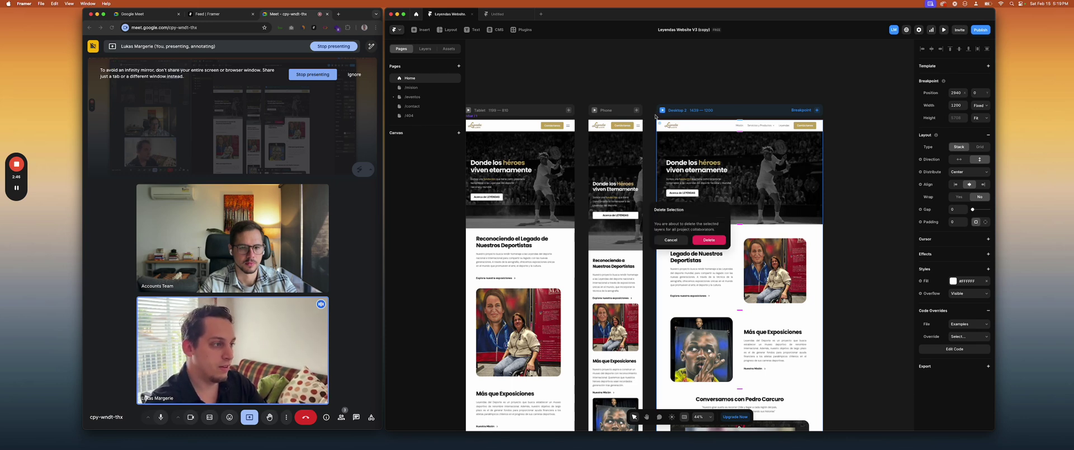
click(709, 239)
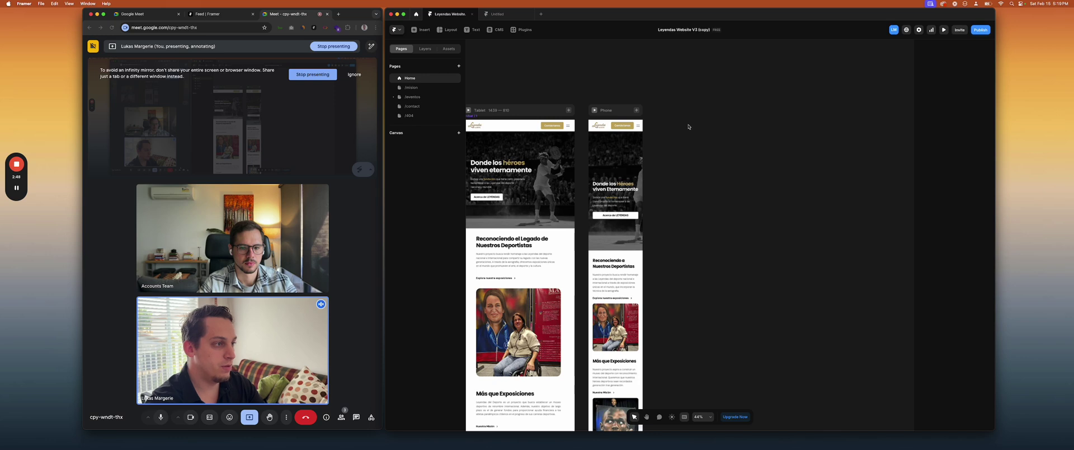
scroll(638, 110, left, 5)
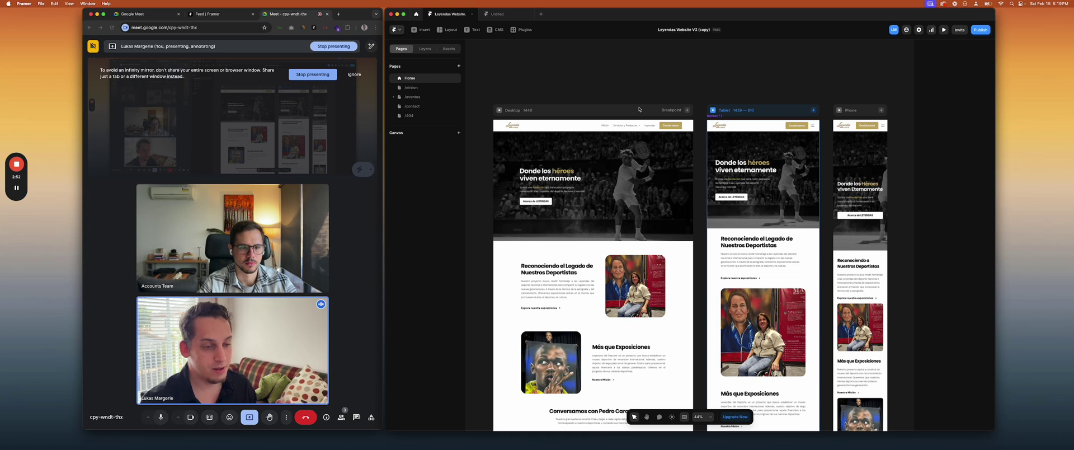
click(639, 109)
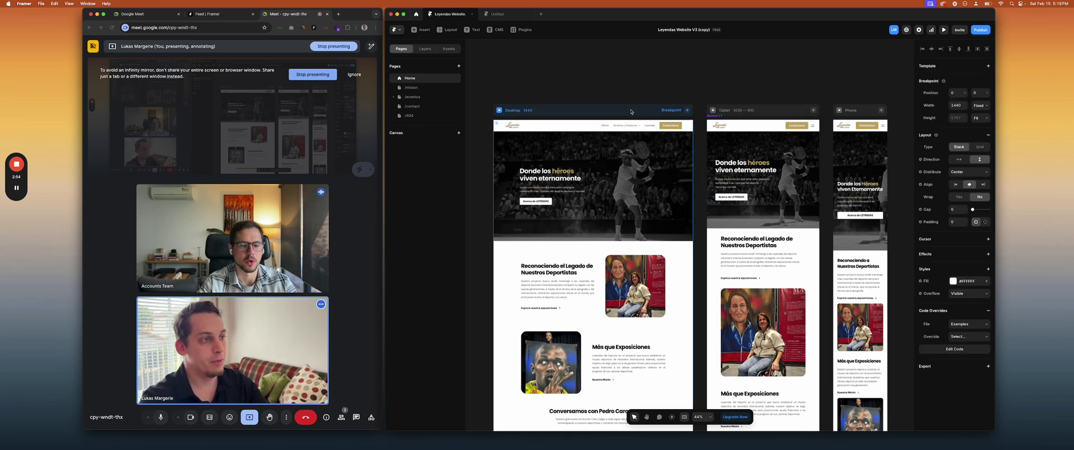
Set the width of the Home page's primary Desktop breakpoint to 1200
click(959, 105)
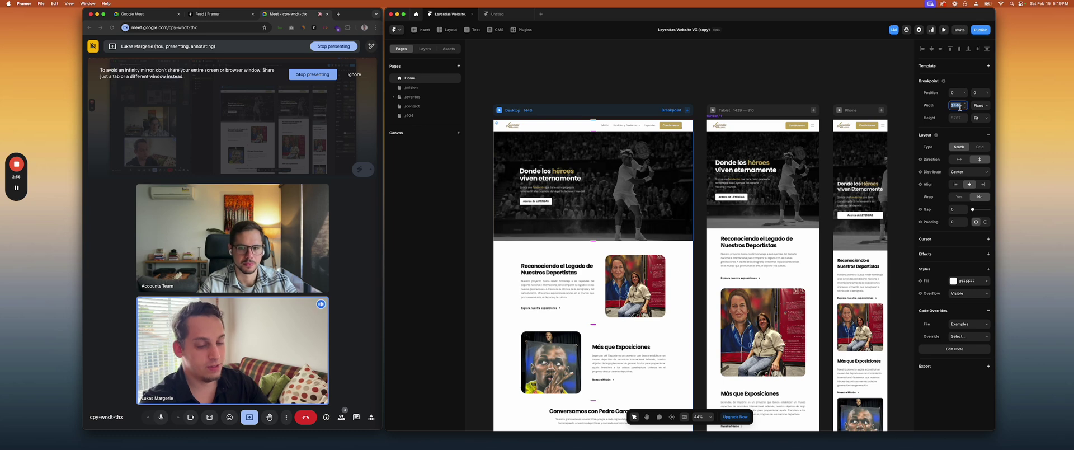
text(1200)
key(Return)
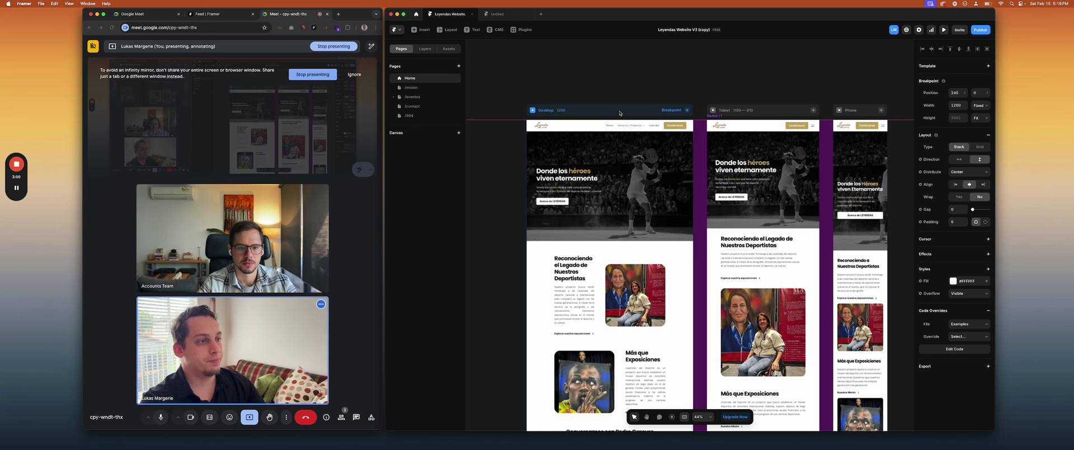
Look through the site's other pages, including /contact and /404, to compare their Desktop breakpoints with Home, and return to Home
click(414, 88)
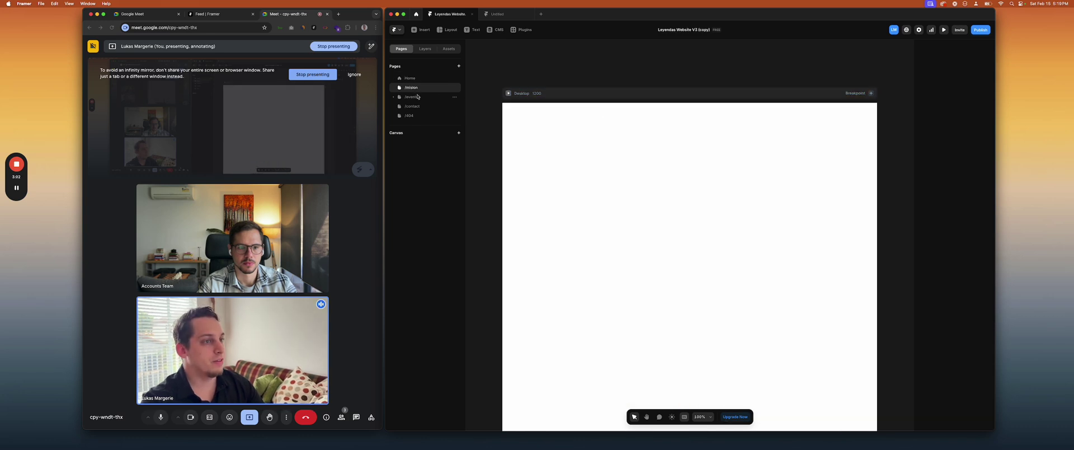
click(409, 98)
click(415, 108)
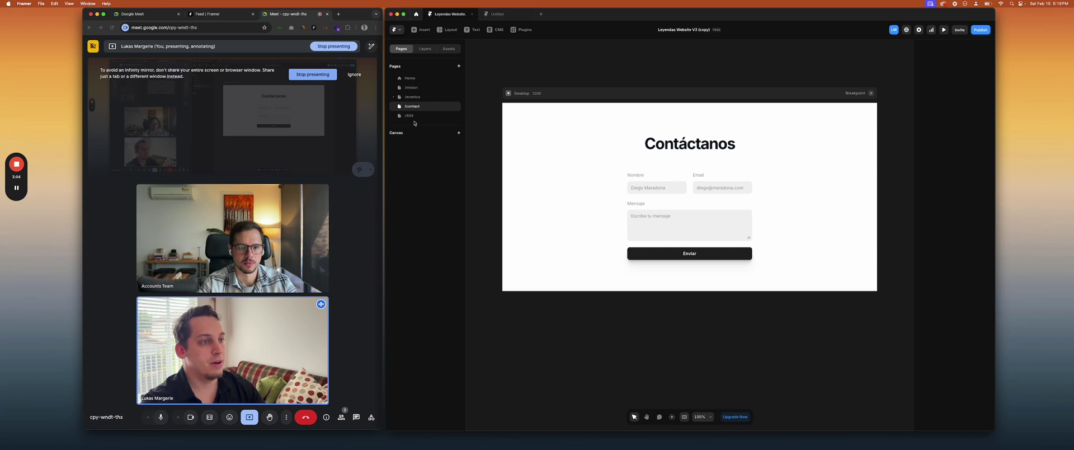
click(414, 116)
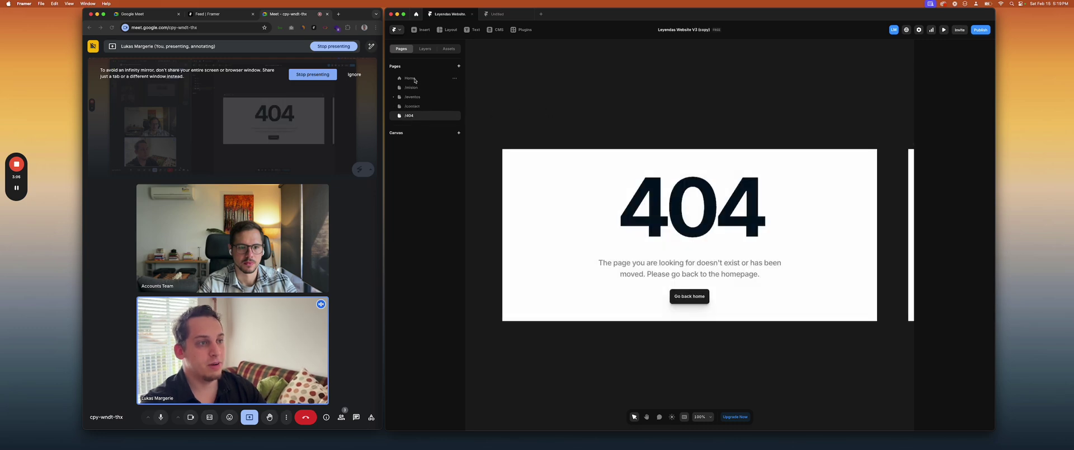
click(415, 79)
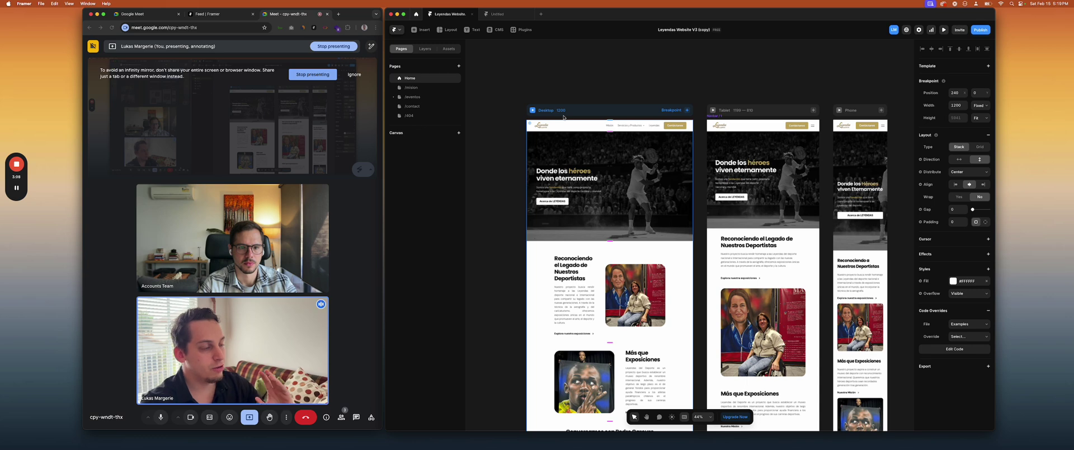
click(412, 87)
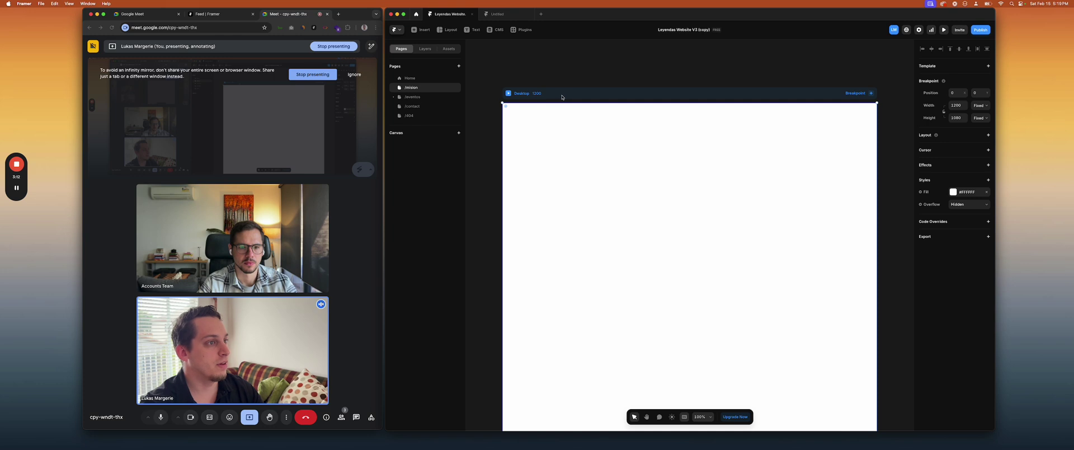
key(Down)
key(Down)
key(Down)
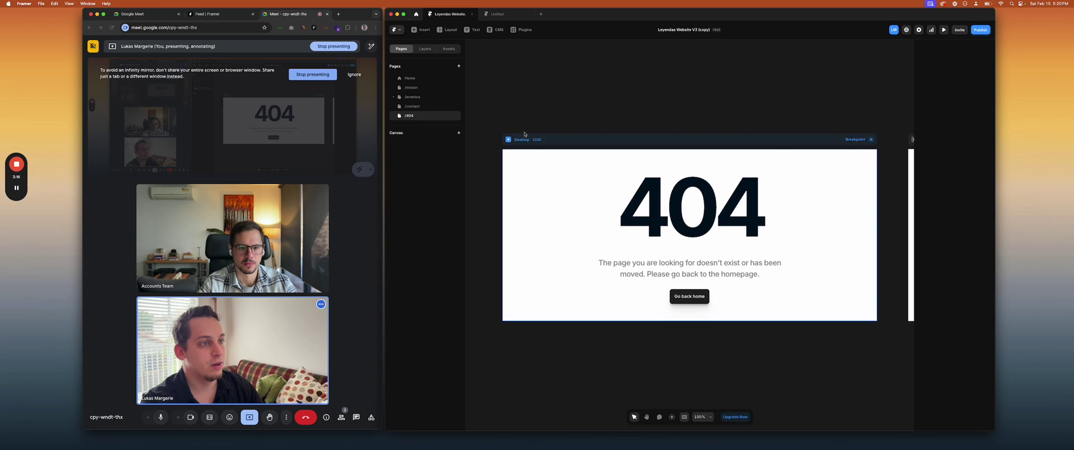
key(Up)
key(Up)
key(Up)
key(Up)
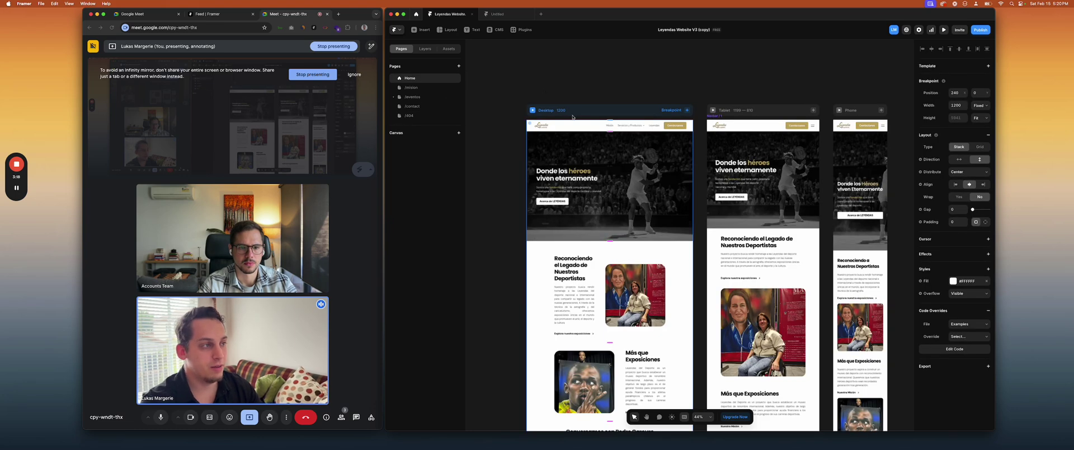
Review the Home page's sections down to the footer across the Desktop, Tablet and Phone breakpoints
scroll(576, 113, right, 3)
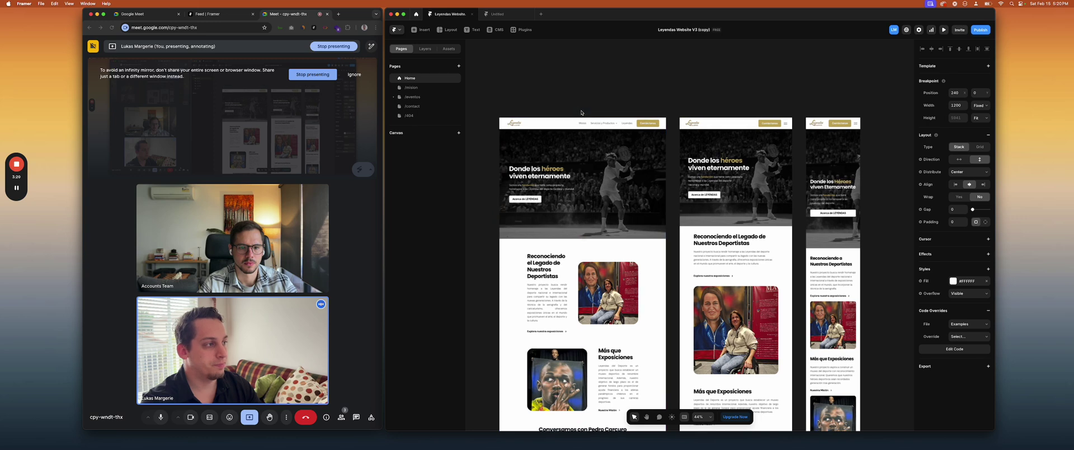
scroll(576, 109, left, 3)
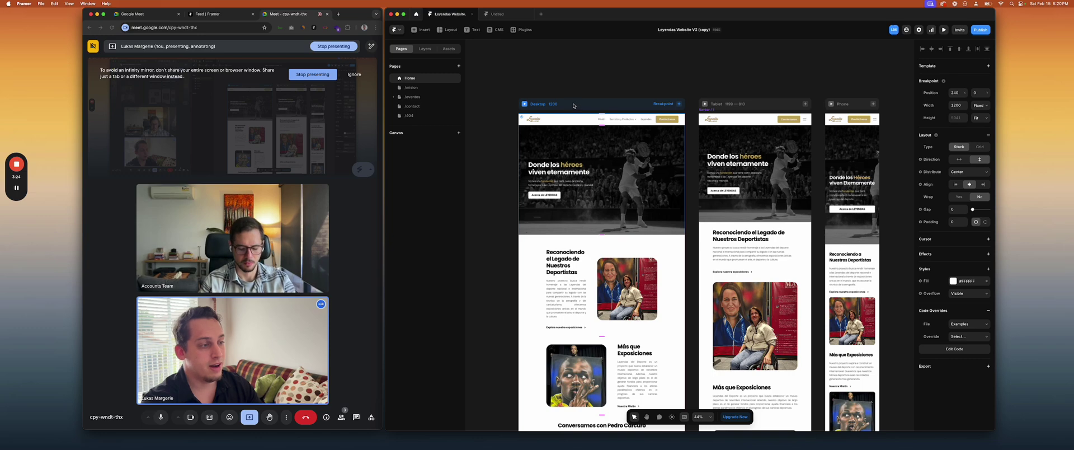
scroll(573, 105, down, 15)
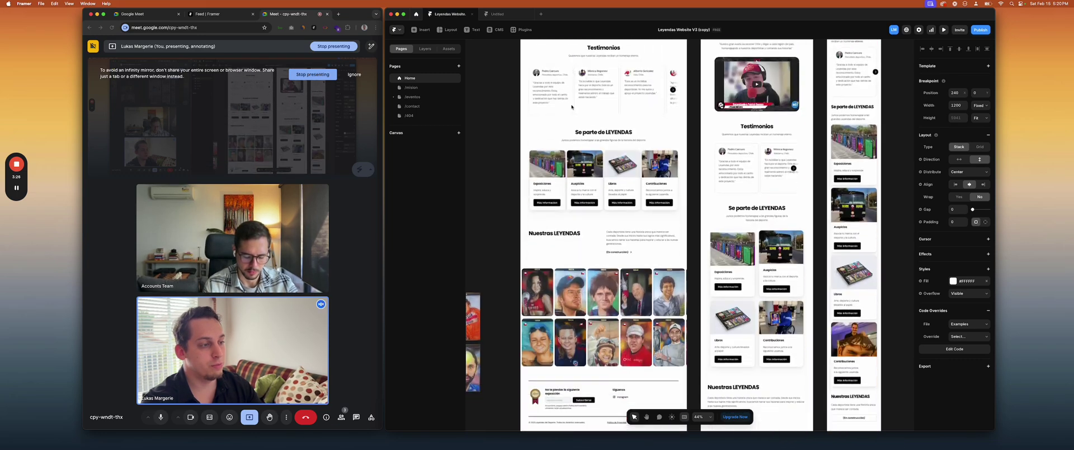
scroll(572, 106, down, 4)
scroll(627, 263, down, 2)
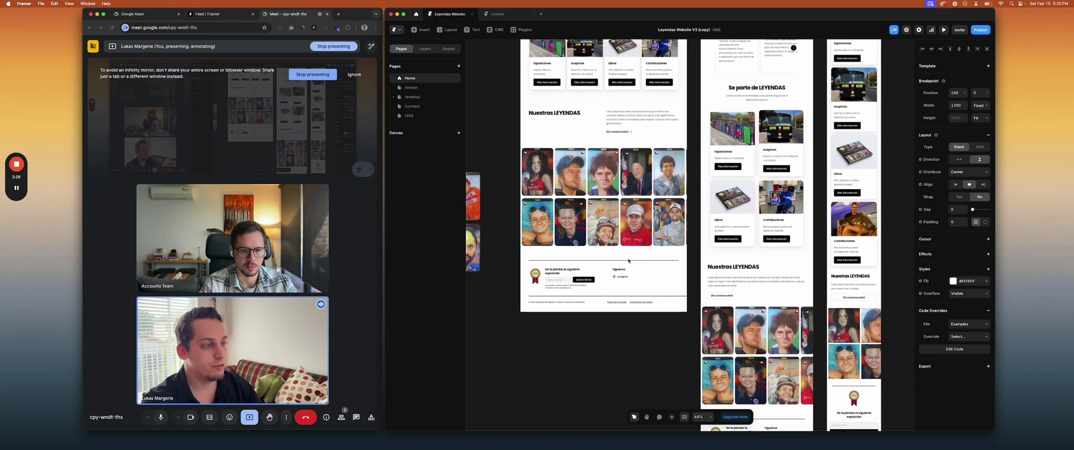
scroll(590, 256, down, 1)
scroll(590, 255, up, 2)
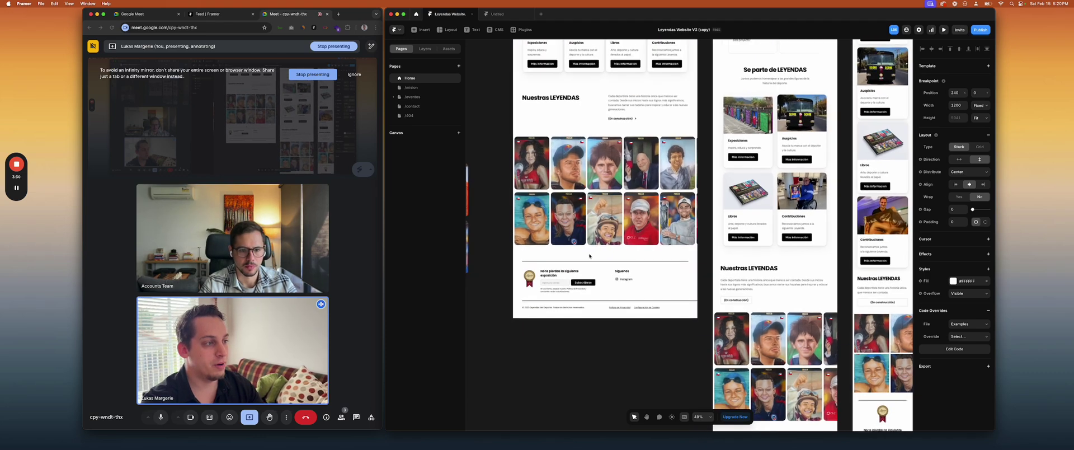
scroll(590, 255, up, 8)
scroll(590, 256, up, 1)
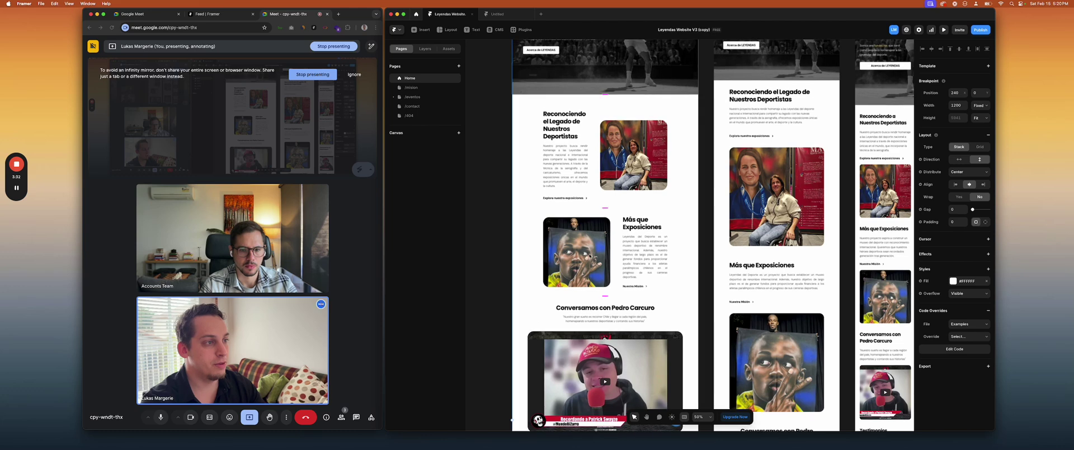
Set the left and right padding of the Desktop "Reconociendo el Legado de Nuestros Deportistas" section's content row to 0
click(546, 172)
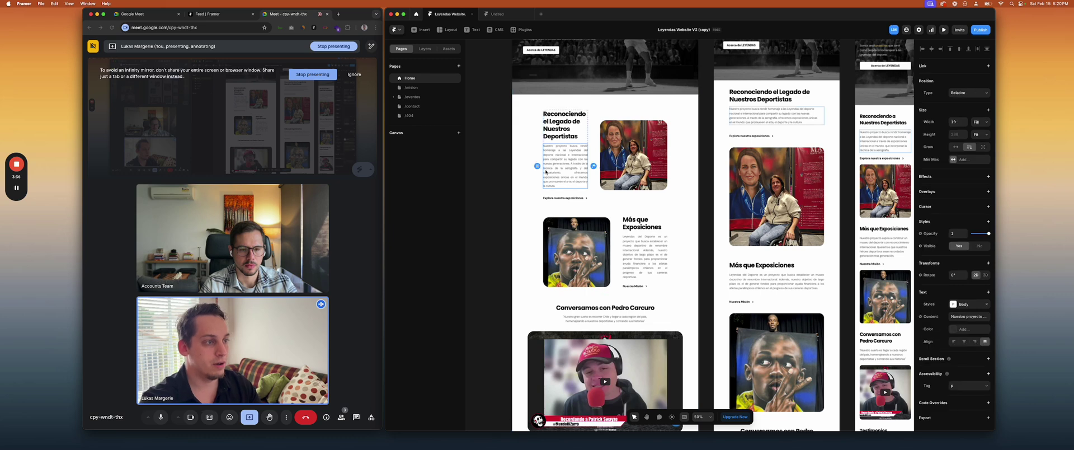
key(Escape)
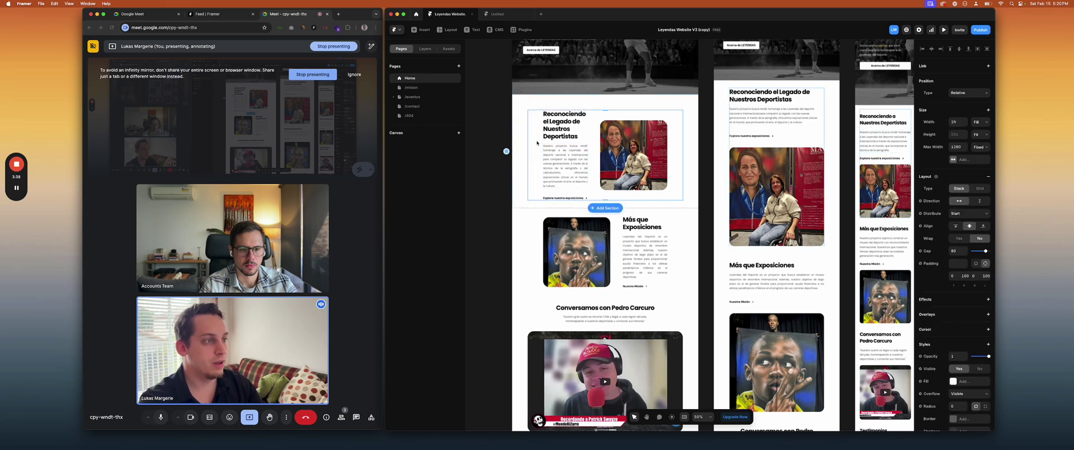
click(986, 276)
text(40)
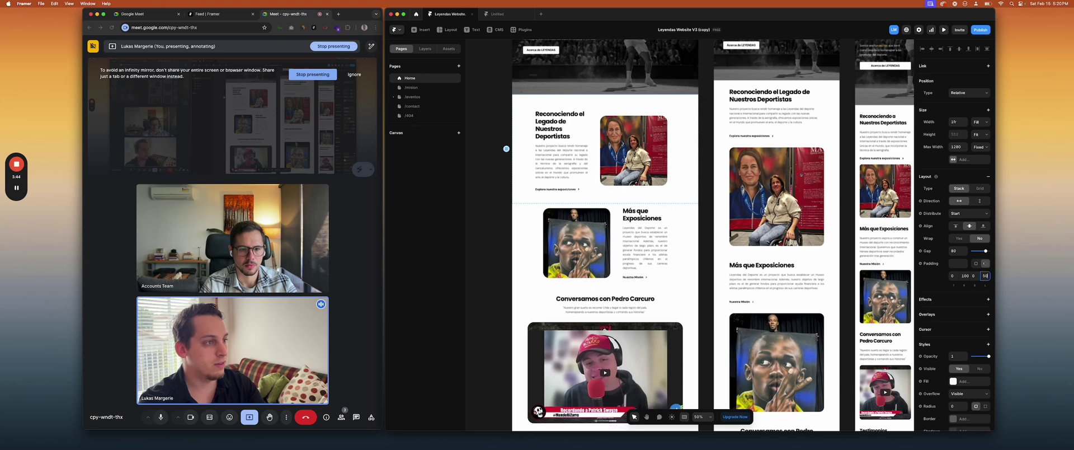
key(BackSpace)
key(BackSpace)
text(10)
key(BackSpace)
key(BackSpace)
text(0)
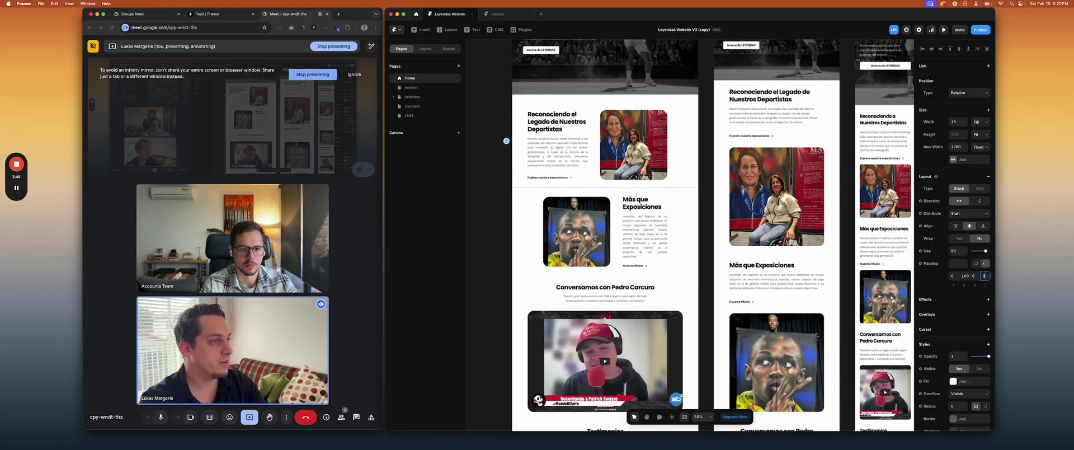
click(965, 276)
text(0)
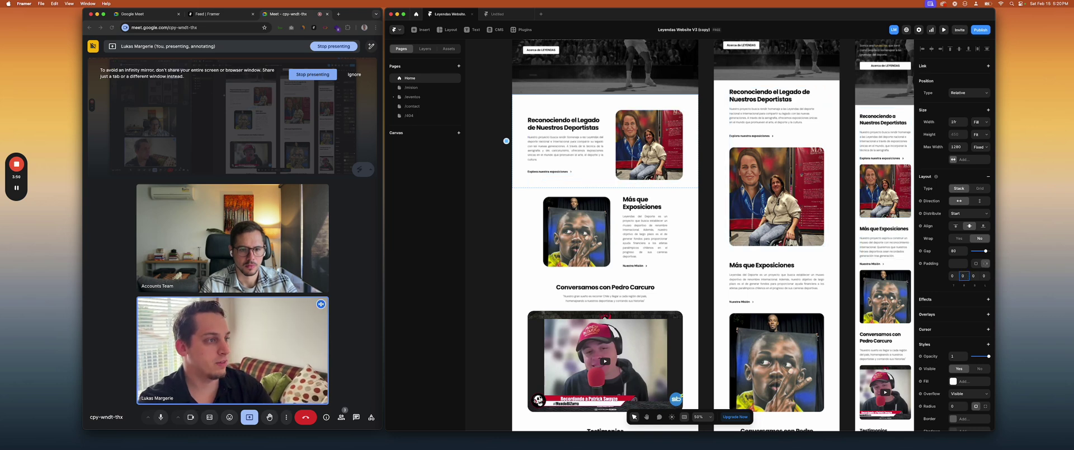
Set the left and right padding of the Desktop "Más que Exposiciones" section's content row to 0
click(669, 213)
click(669, 213)
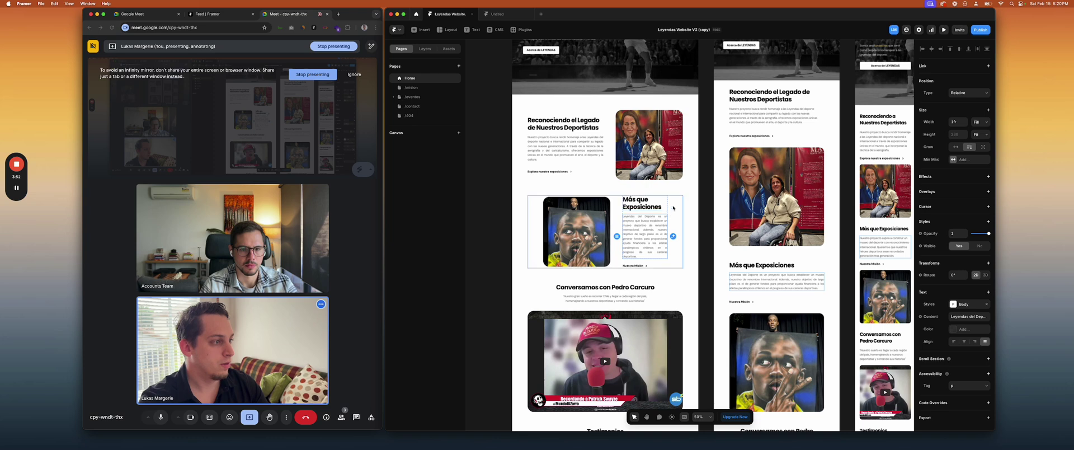
click(985, 276)
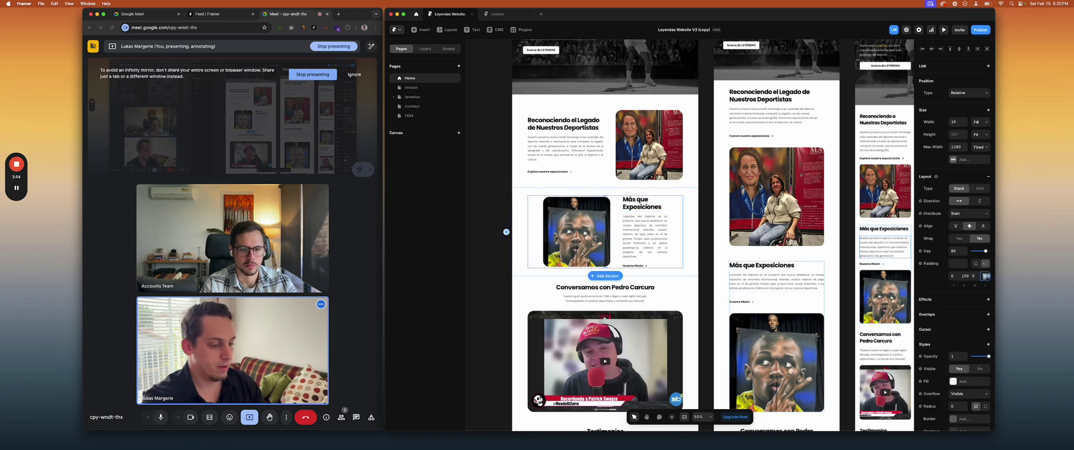
key(Return)
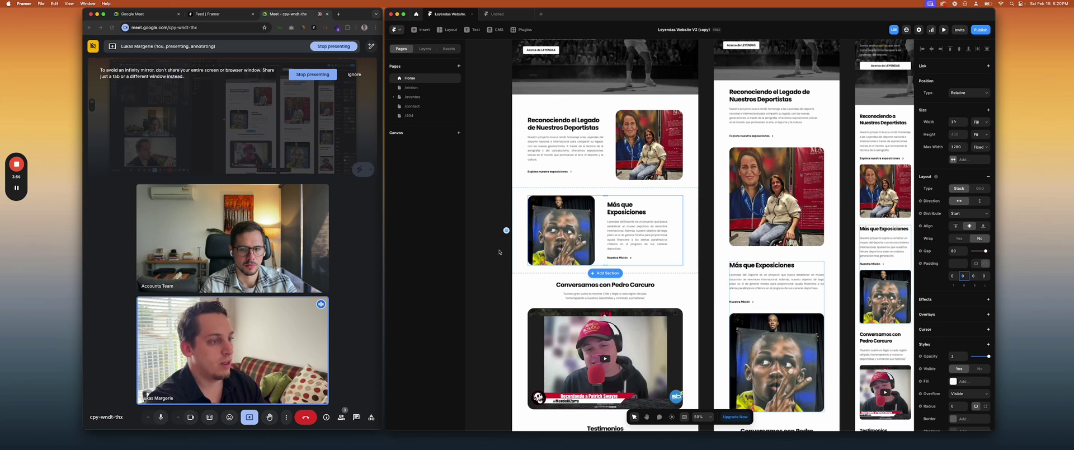
Publish the website and open its framer.app address in the browser
scroll(636, 261, down, 3)
click(526, 208)
scroll(526, 207, down, 4)
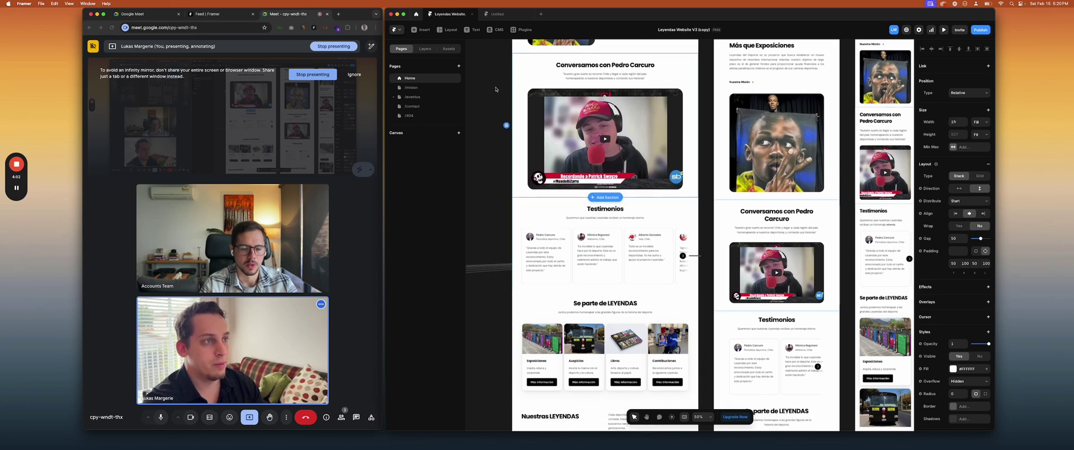
click(980, 30)
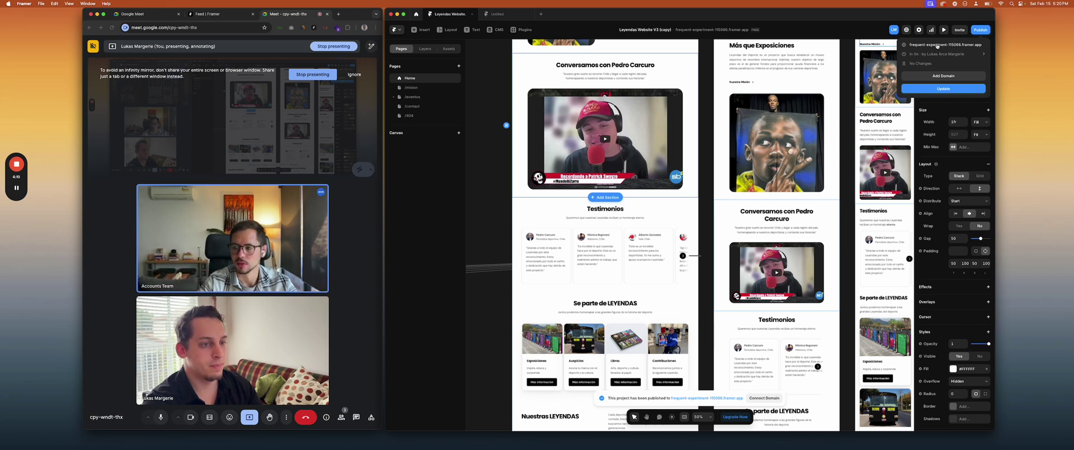
click(937, 46)
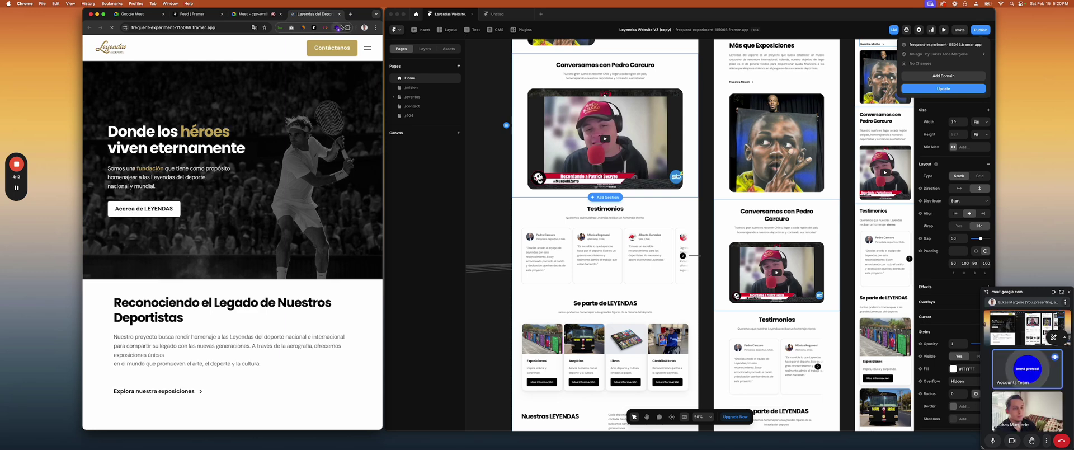
Widen the browser window to the desktop layout and examine how the hero heading passes the sticky header while scrolling
scroll(381, 90, down, 3)
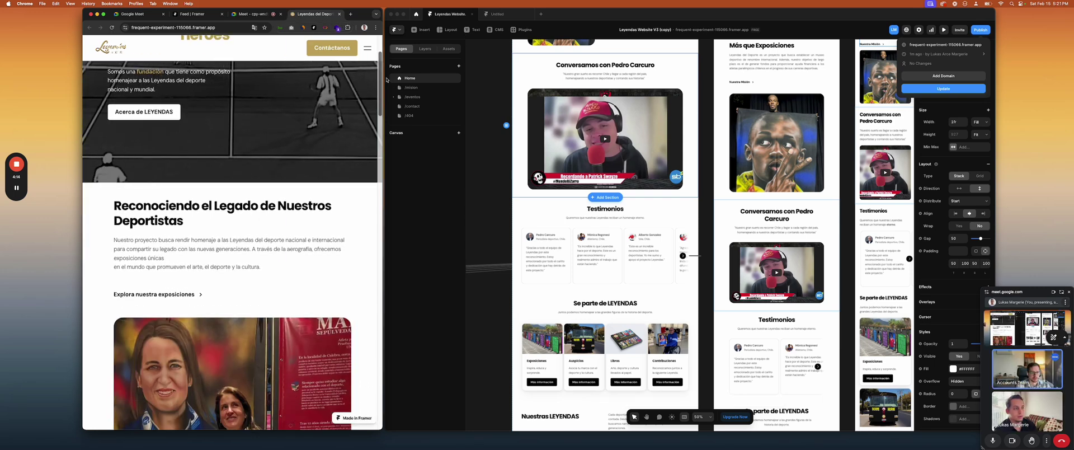
drag(381, 91, 466, 78)
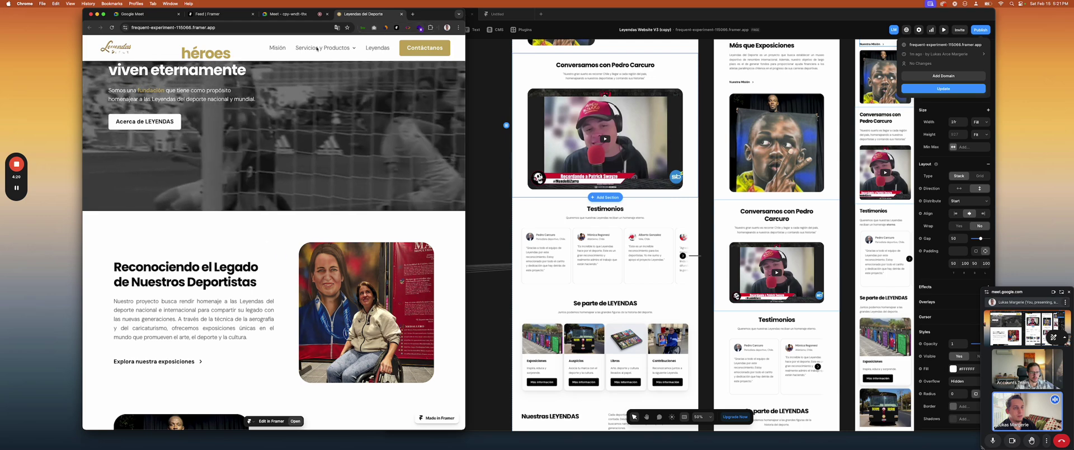
scroll(309, 55, up, 3)
scroll(309, 54, down, 3)
scroll(307, 50, up, 2)
scroll(121, 88, down, 3)
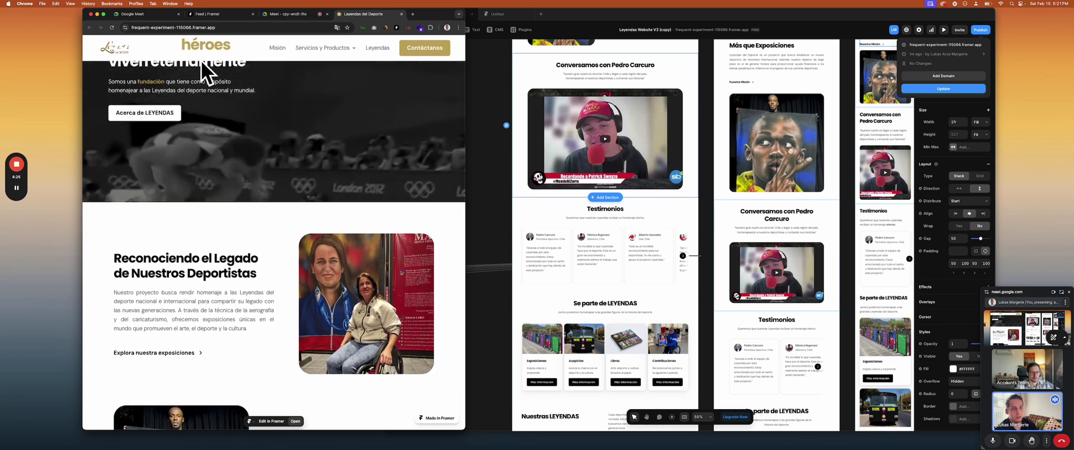
scroll(207, 72, up, 2)
scroll(207, 71, down, 1)
Examine the published page's hero video, heading and header again while scrolling, and return to the Framer project
click(638, 72)
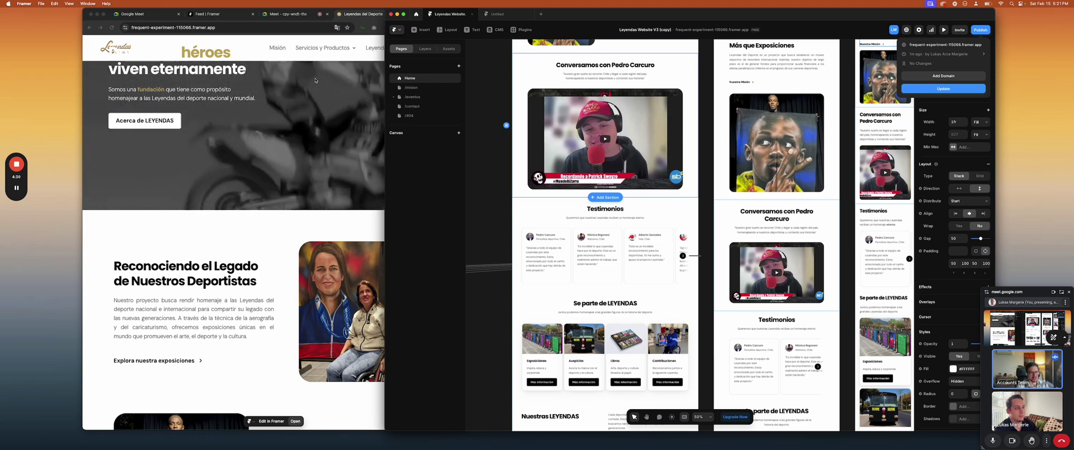
scroll(315, 80, up, 2)
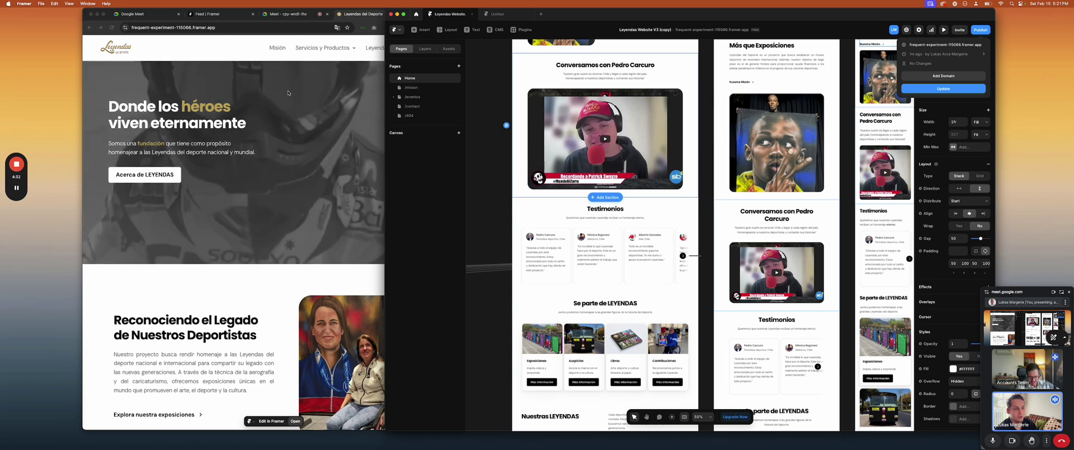
click(288, 93)
scroll(288, 93, down, 1)
scroll(290, 93, up, 1)
scroll(289, 92, down, 3)
scroll(291, 92, up, 4)
scroll(274, 104, up, 1)
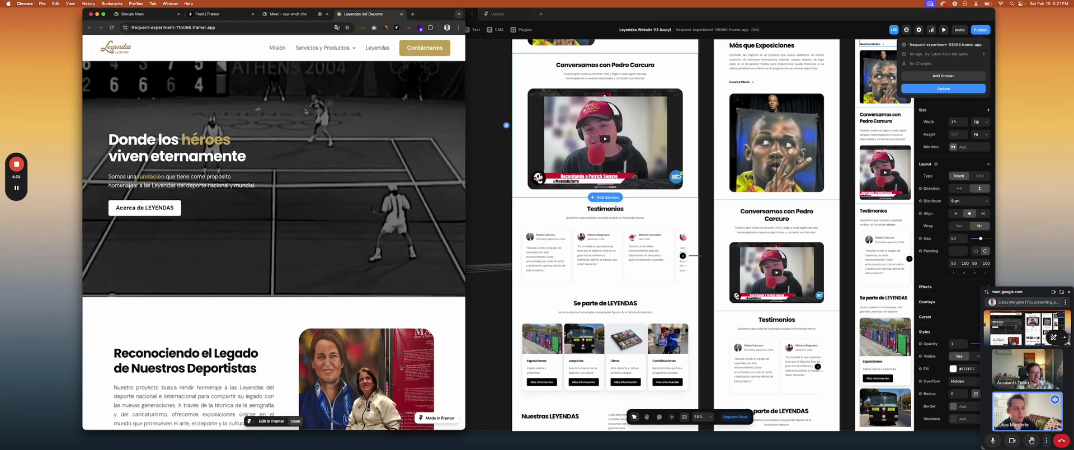
scroll(307, 113, up, 2)
scroll(310, 114, down, 1)
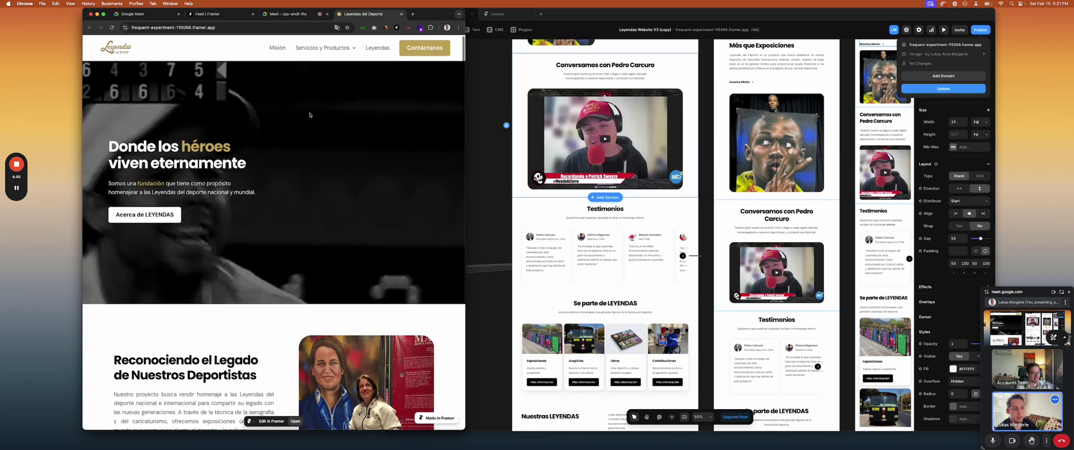
scroll(309, 115, down, 1)
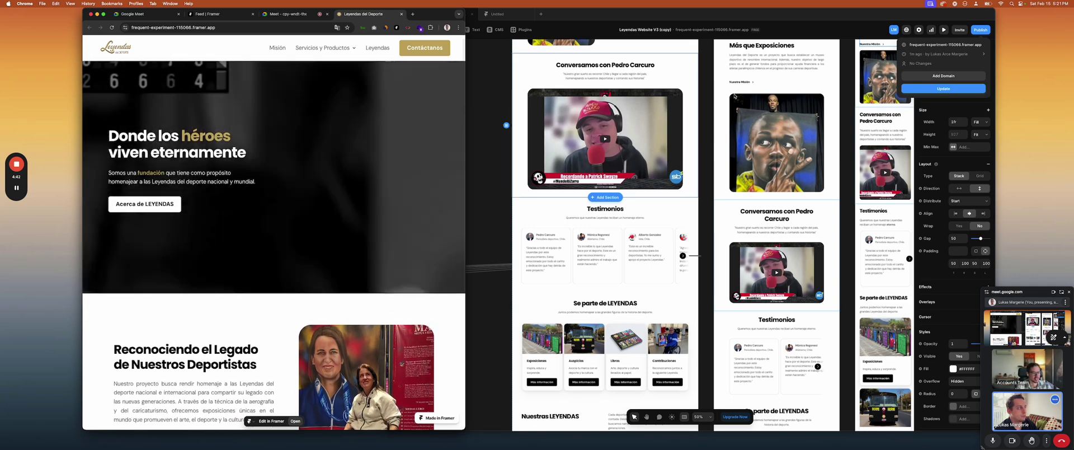
click(734, 96)
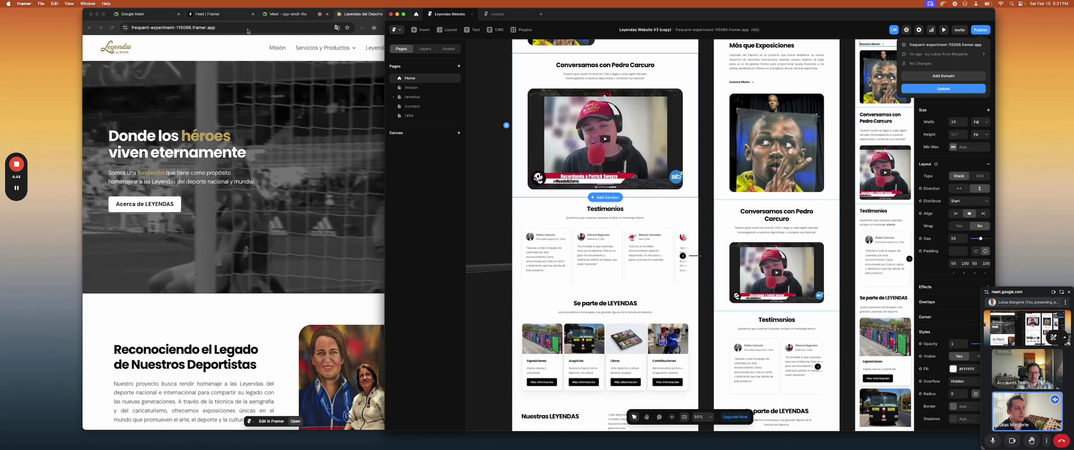
Copy the published page's framer.app address and send it in the Google Meet call's in-call messages
click(248, 30)
key(super+c)
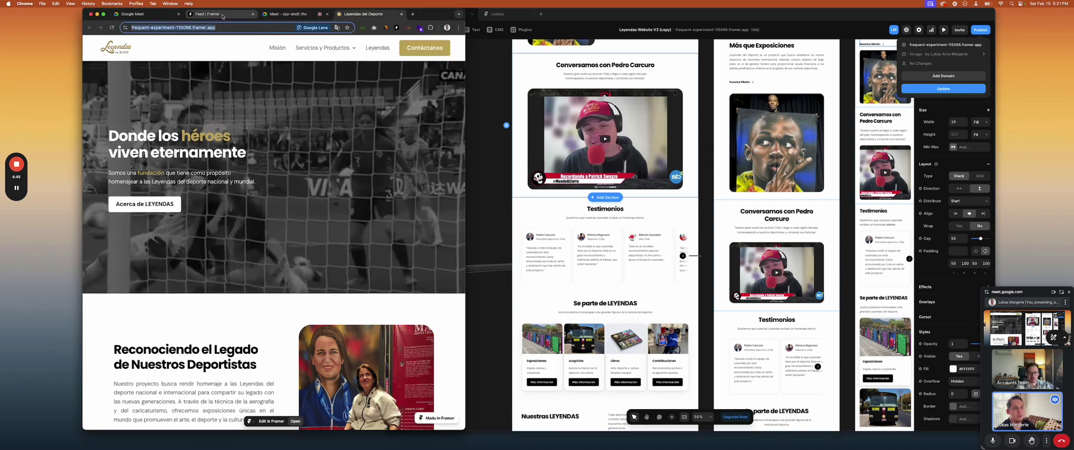
click(286, 14)
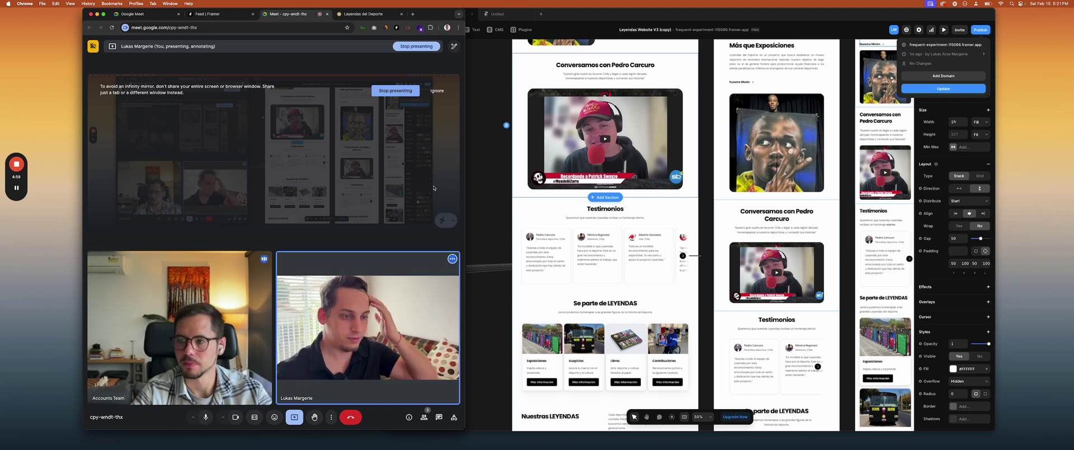
click(439, 422)
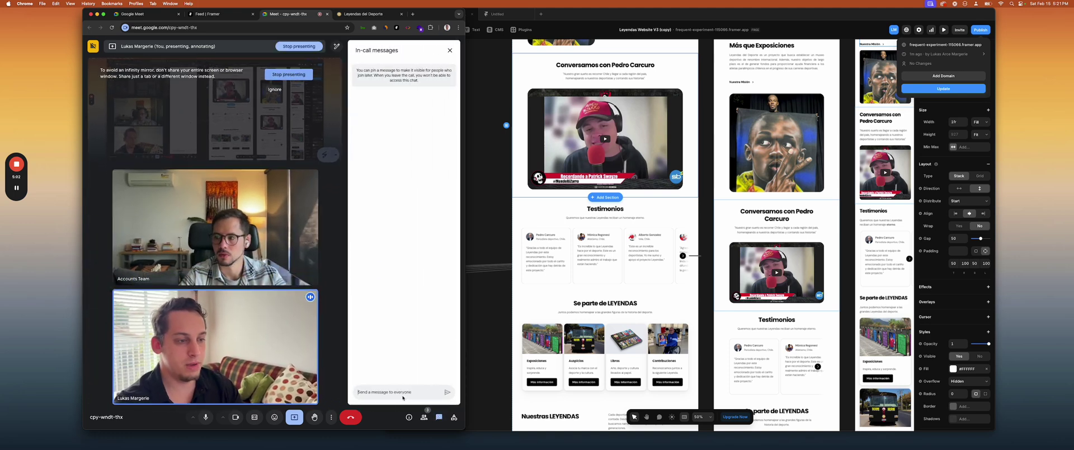
key(super+v)
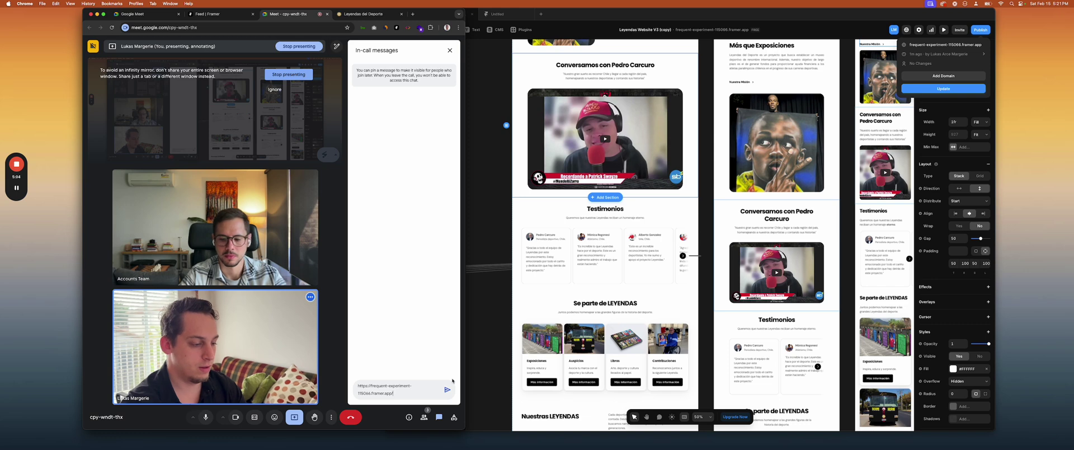
key(Return)
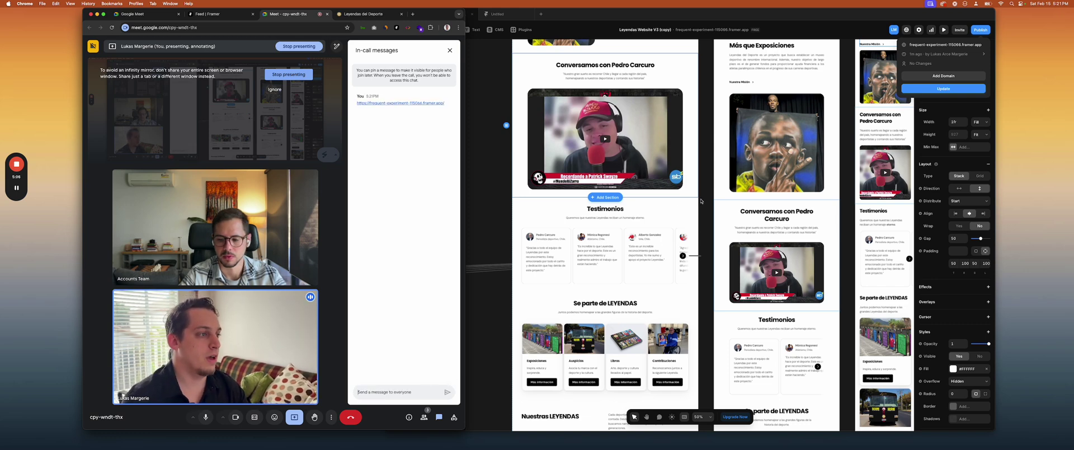
Return to the Framer project and examine the Home page's breakpoints from the testimonials up to the hero and sticky navbar
click(705, 198)
scroll(706, 199, up, 10)
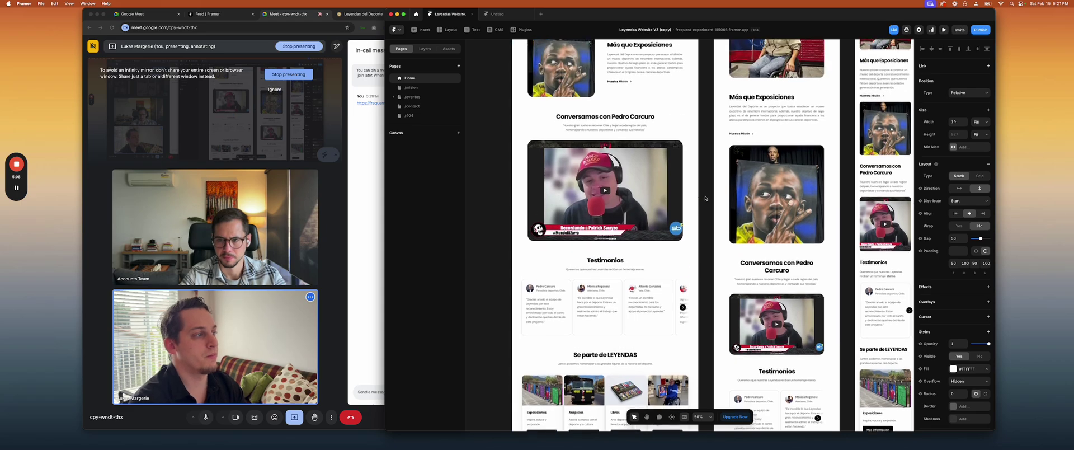
scroll(705, 198, down, 10)
scroll(706, 199, up, 12)
scroll(706, 198, up, 2)
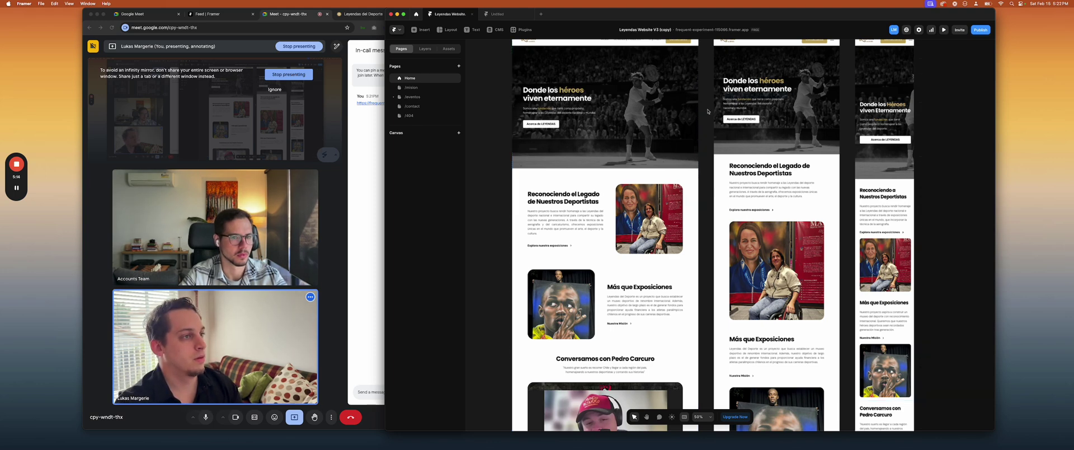
scroll(722, 168, up, 4)
click(631, 84)
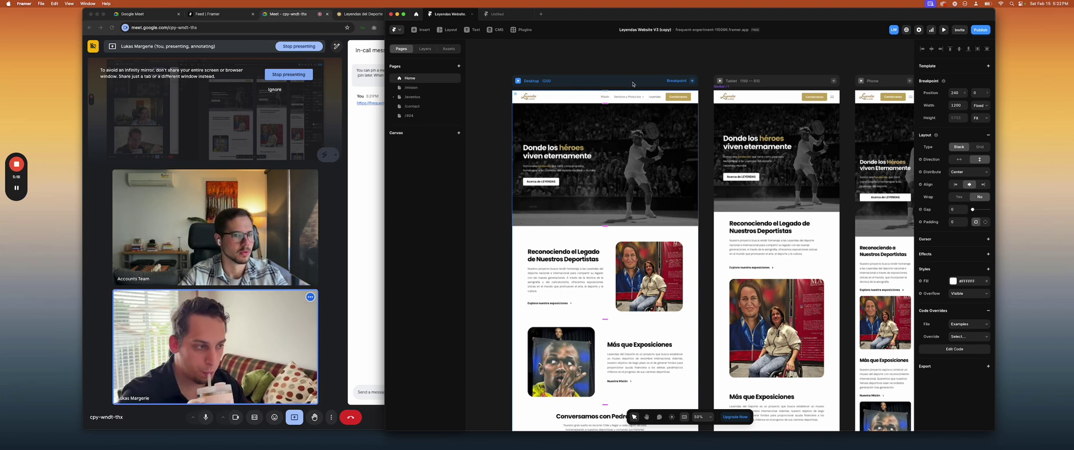
scroll(635, 96, down, 2)
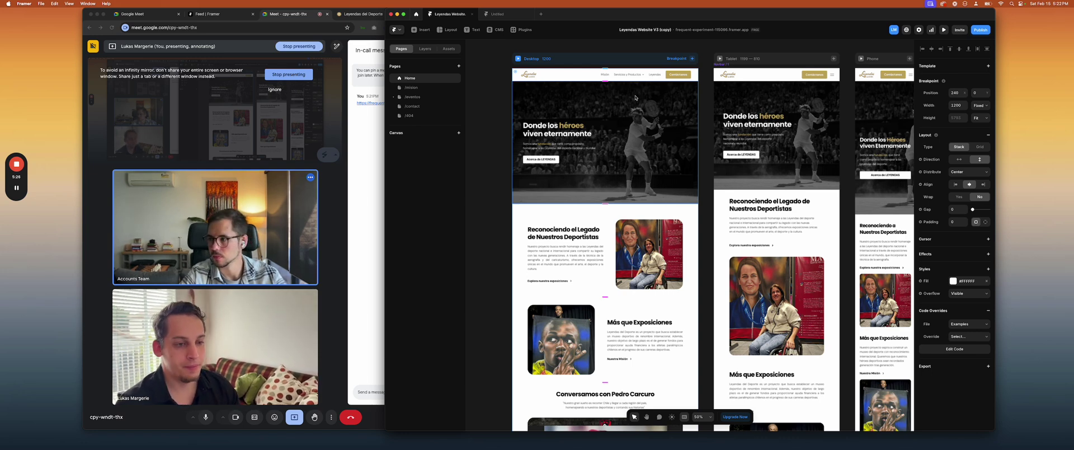
click(498, 85)
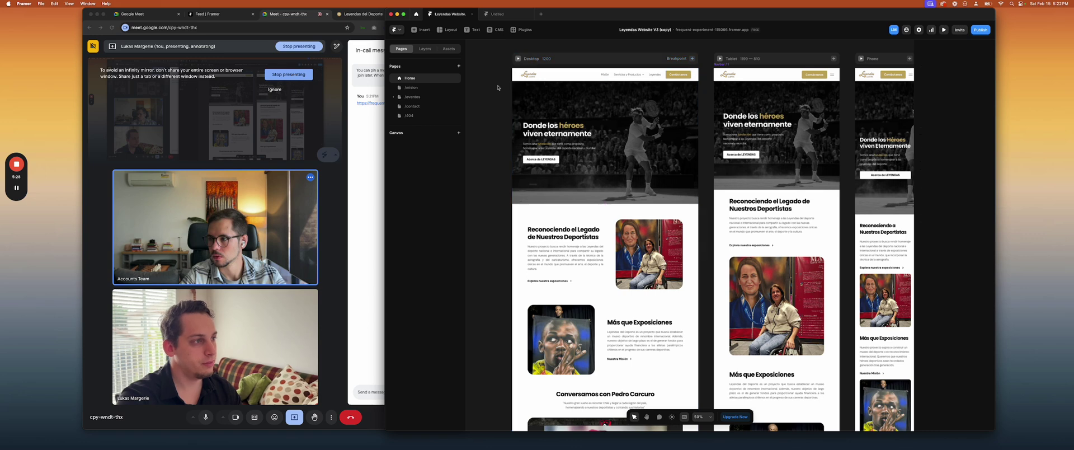
scroll(559, 106, up, 2)
click(573, 103)
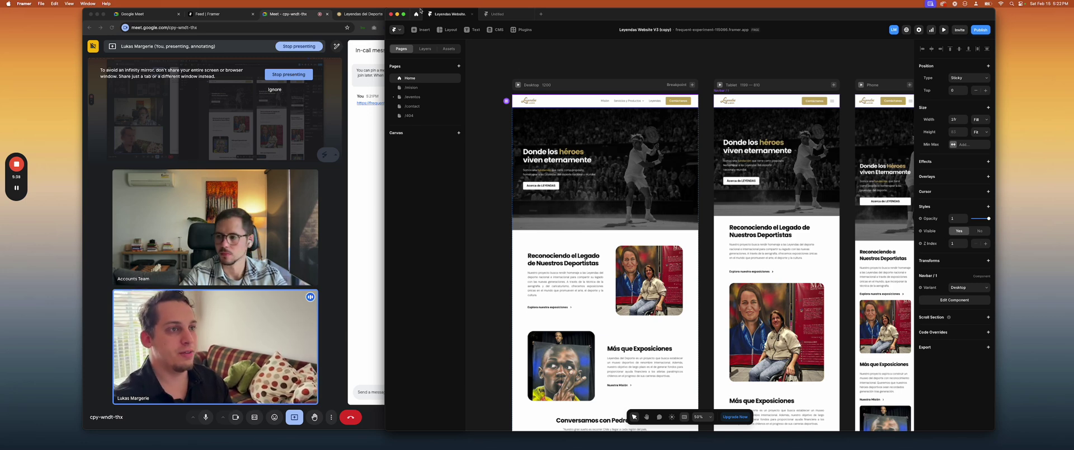
Detach the published page's tab into its own browser window and select the Desktop "Reconociendo el Legado" section in the Framer project
click(354, 15)
drag(354, 15, 983, 446)
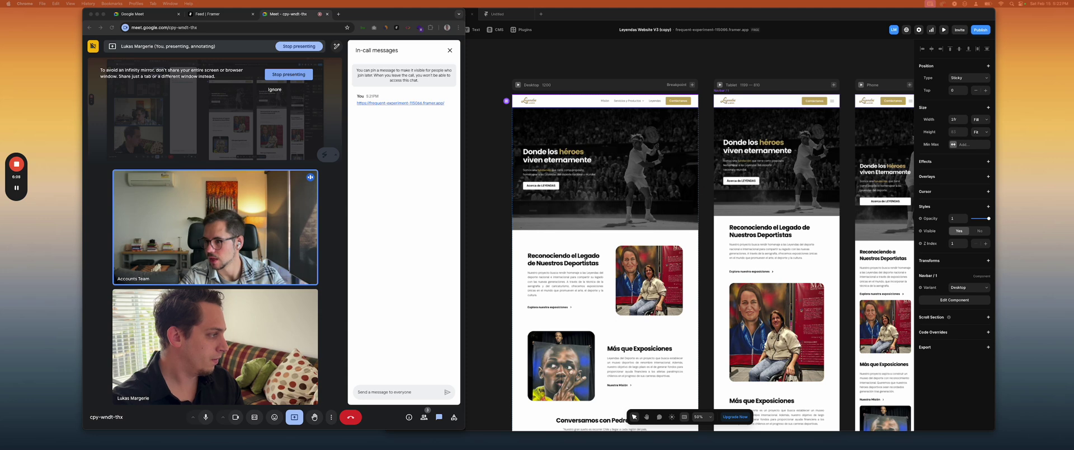
click(557, 213)
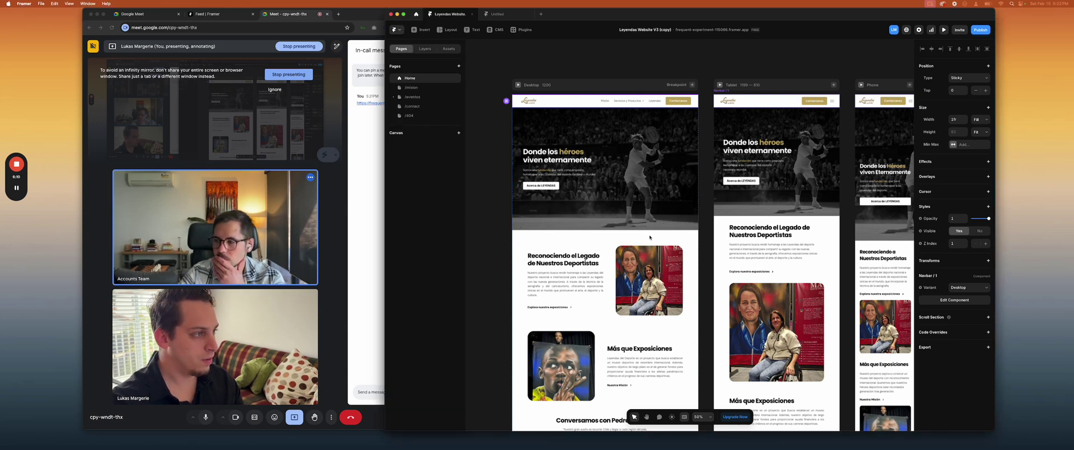
click(588, 243)
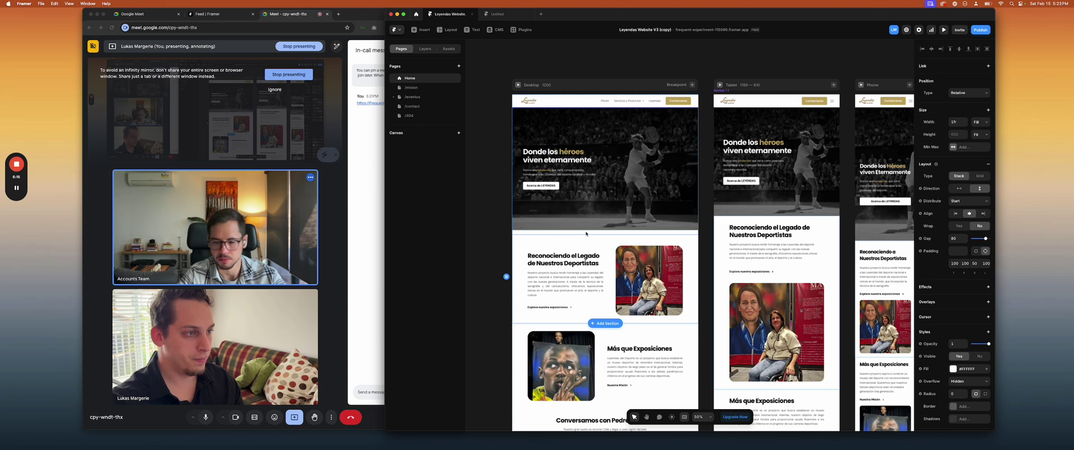
Switch to the browser, check the Framer Community direct messages alongside the call, and open the hero screenshot shared in the conversation
click(351, 195)
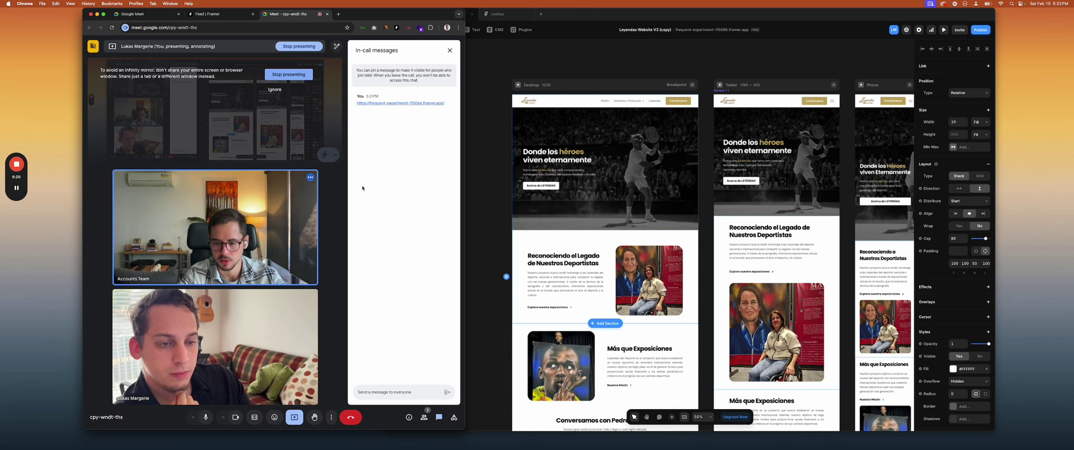
click(212, 16)
click(286, 15)
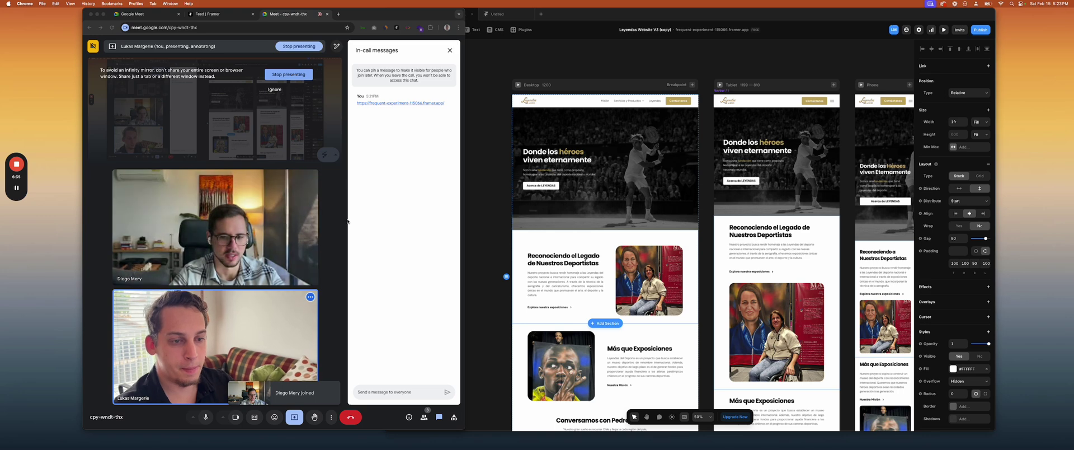
click(221, 19)
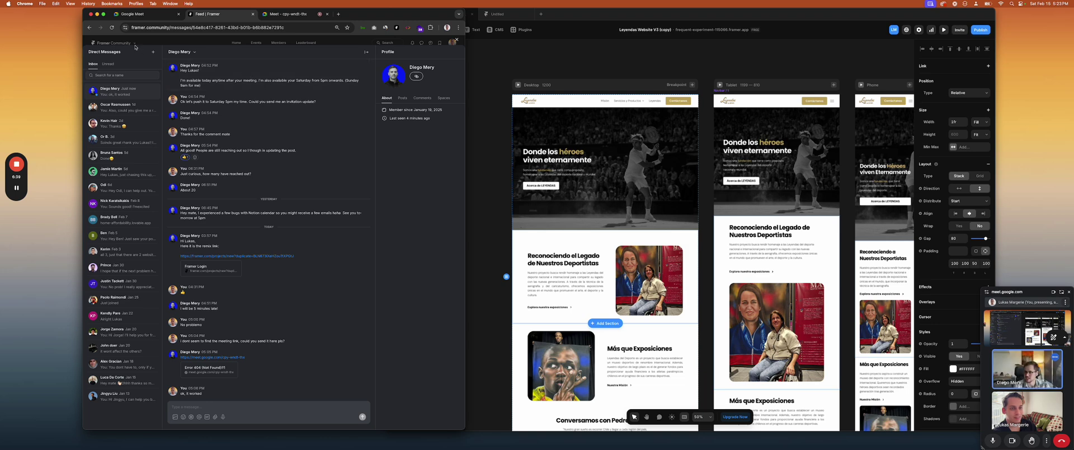
click(271, 20)
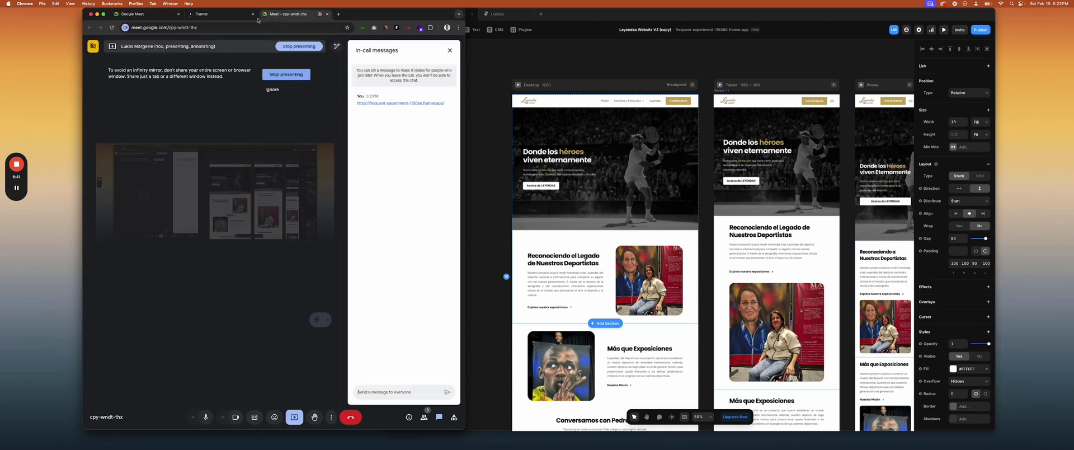
click(228, 19)
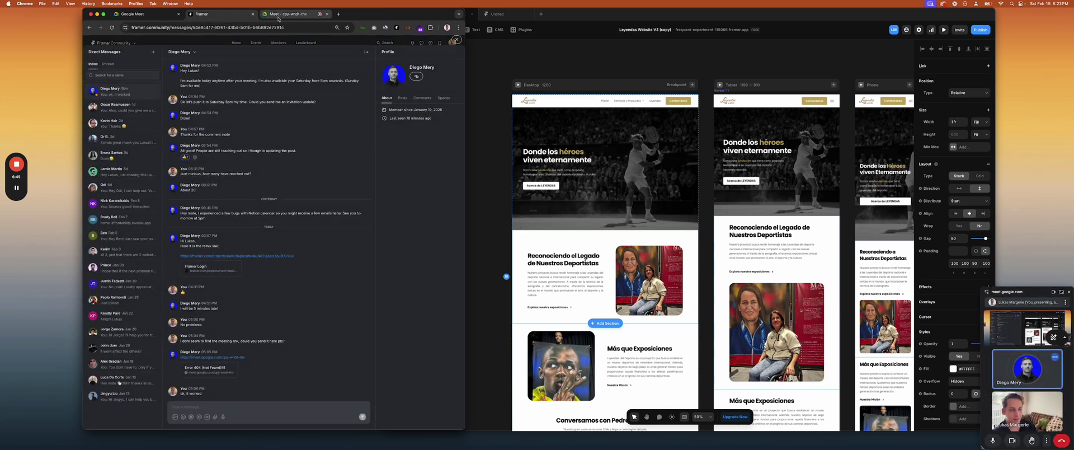
click(278, 19)
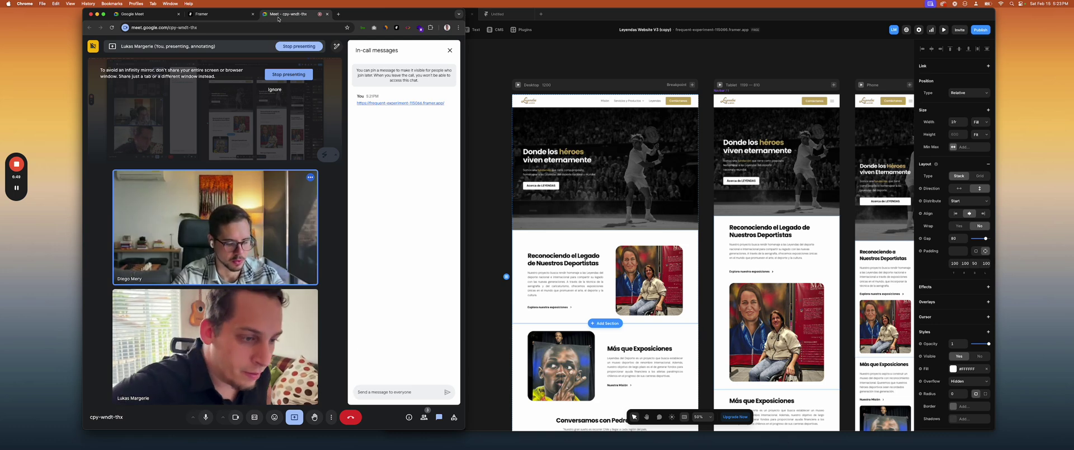
click(234, 16)
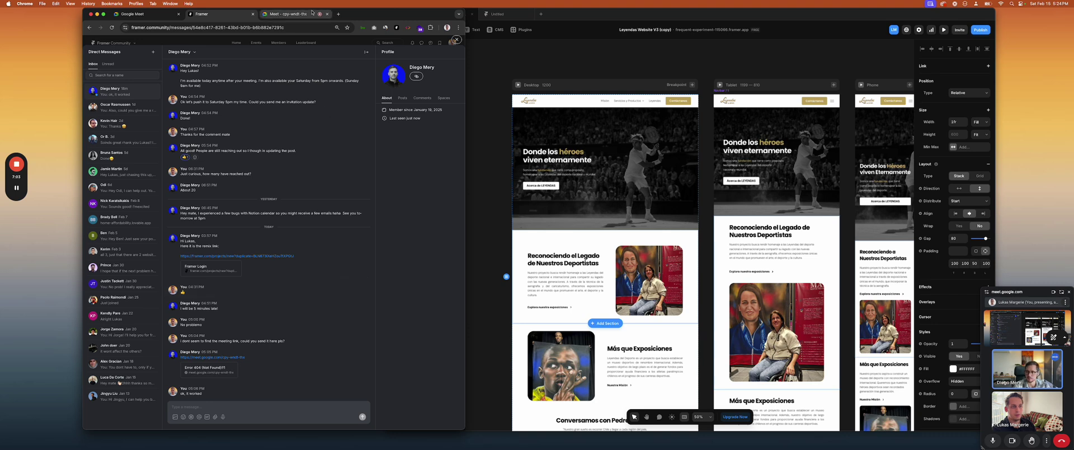
click(312, 12)
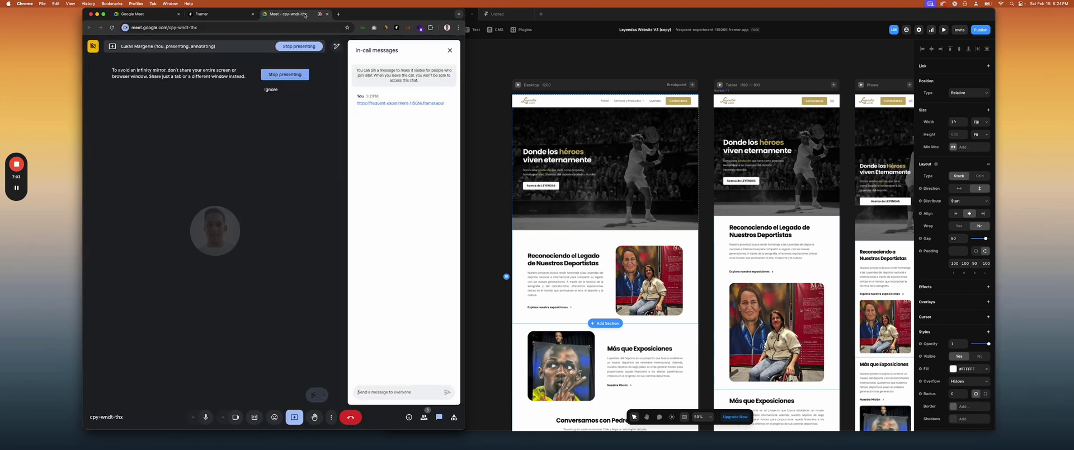
click(223, 15)
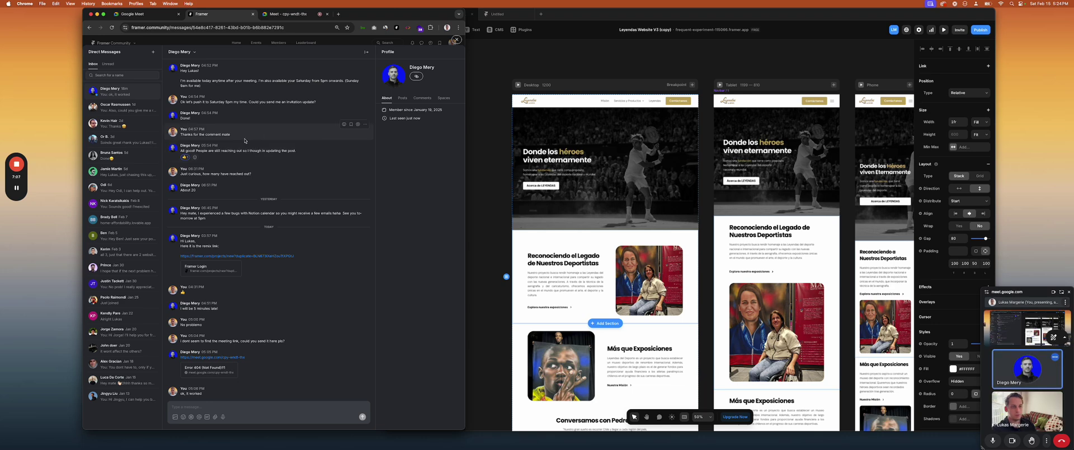
click(291, 14)
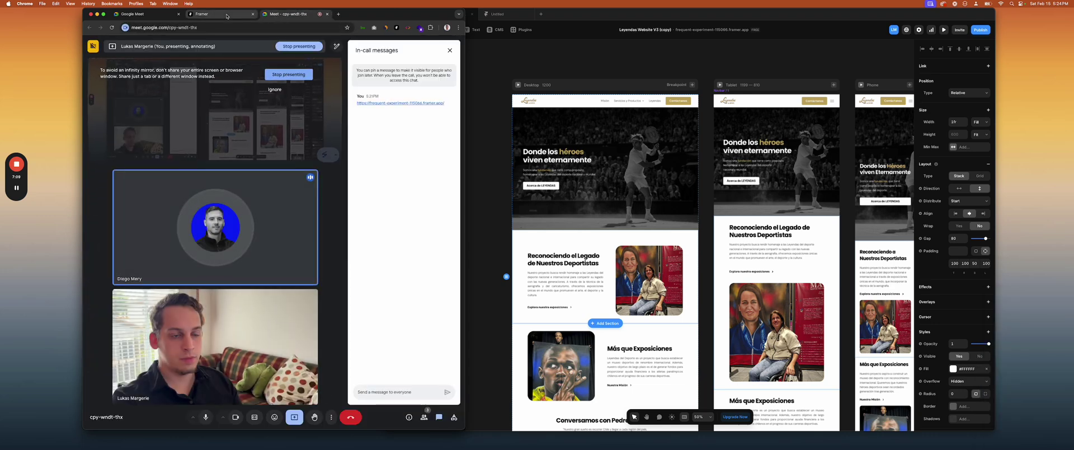
click(226, 16)
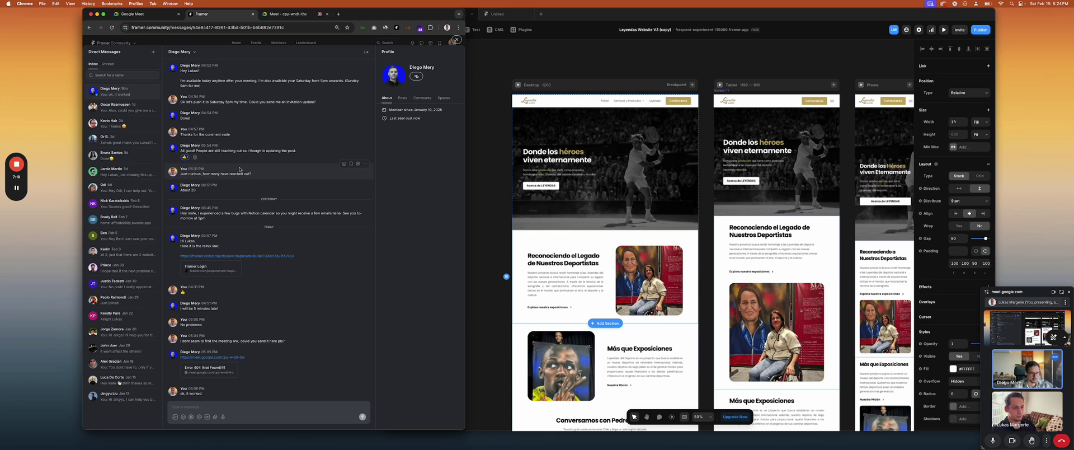
click(276, 17)
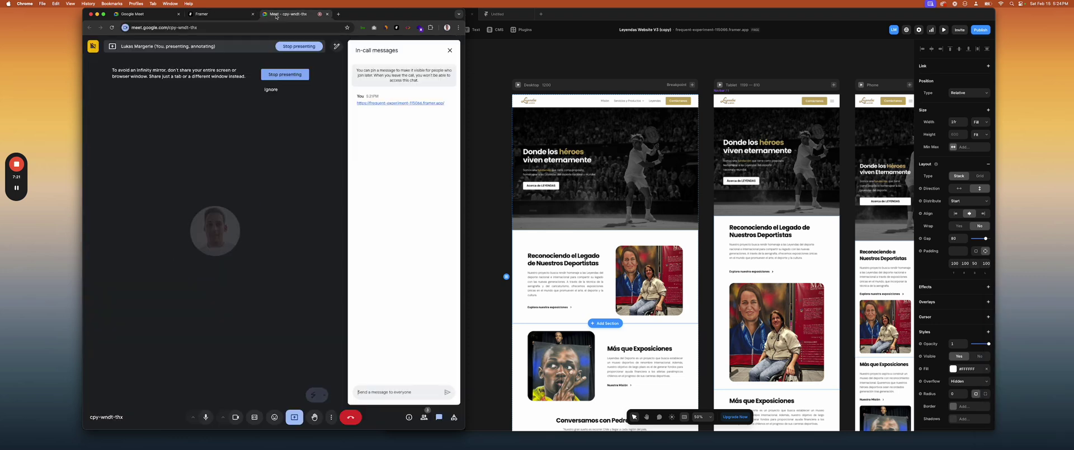
click(232, 18)
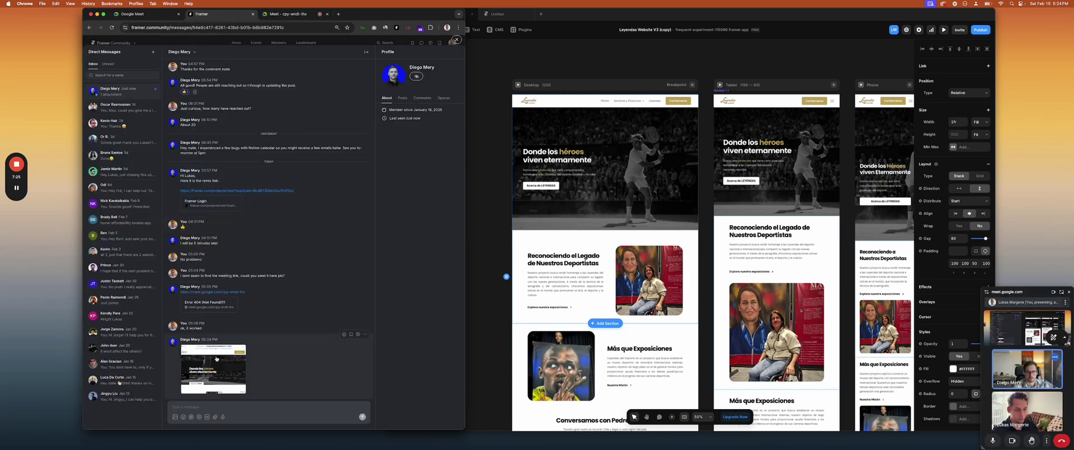
click(216, 348)
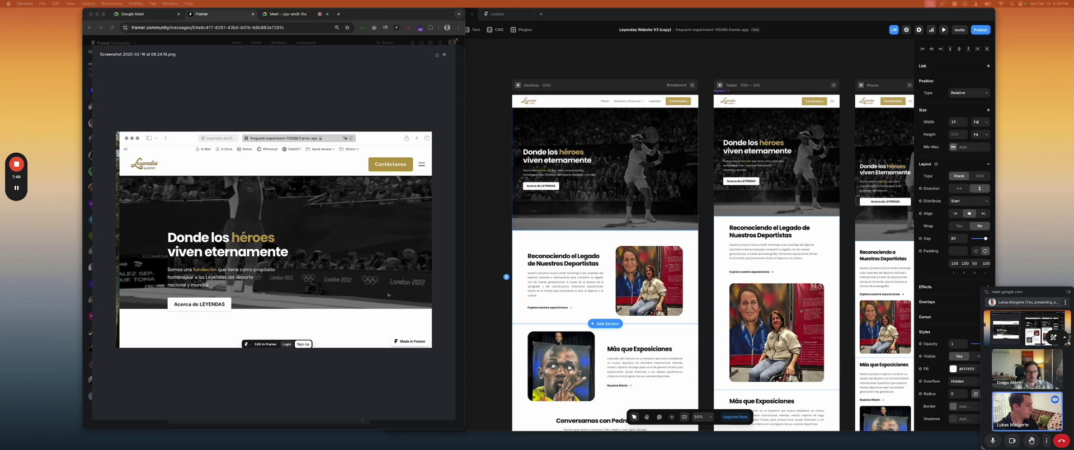
Place the published page's window beside the shared screenshot and examine its hero in the tablet layout while scrolling
drag(816, 190, 657, 118)
scroll(658, 188, up, 5)
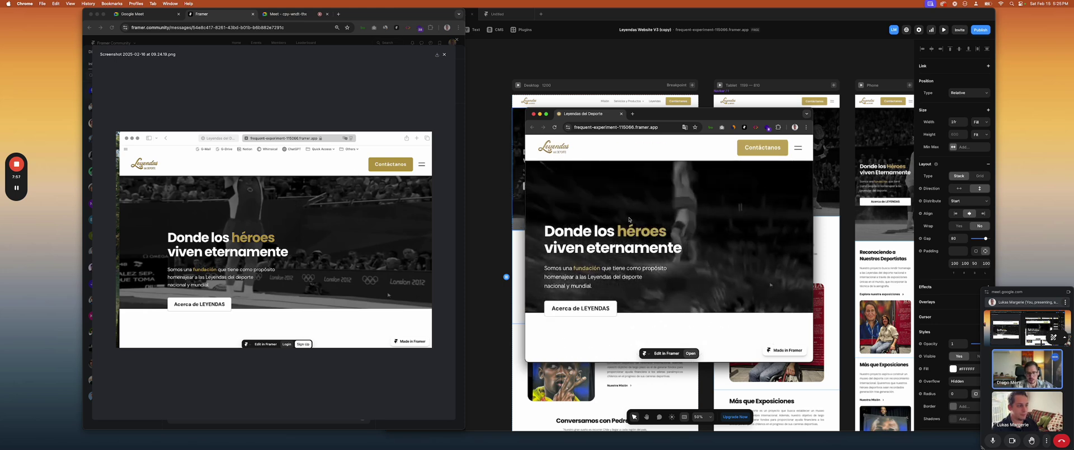
scroll(628, 220, down, 3)
scroll(628, 220, down, 2)
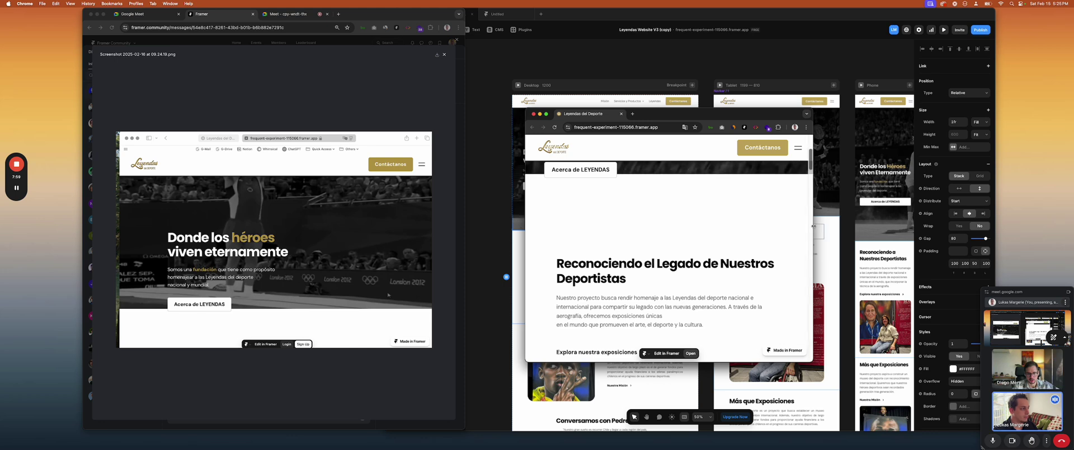
Widen the published page's window to the desktop layout, examine how the hero text passes the sticky header, and return to the Framer project
drag(813, 251, 947, 252)
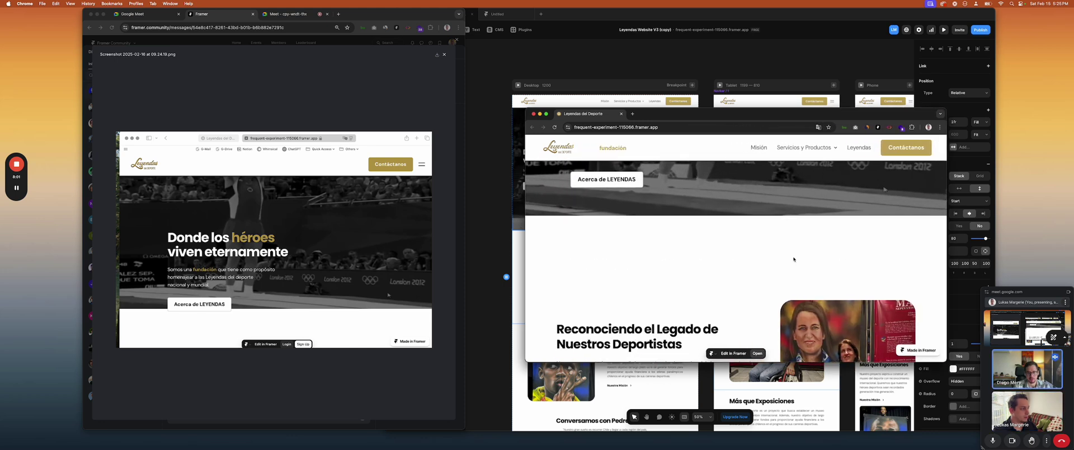
drag(503, 241, 386, 241)
scroll(528, 254, down, 1)
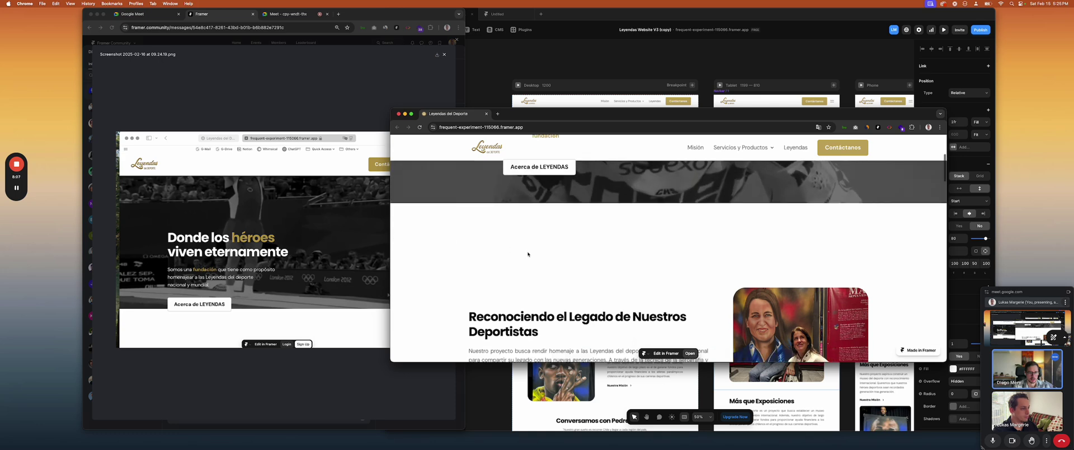
scroll(528, 254, down, 5)
scroll(525, 253, up, 8)
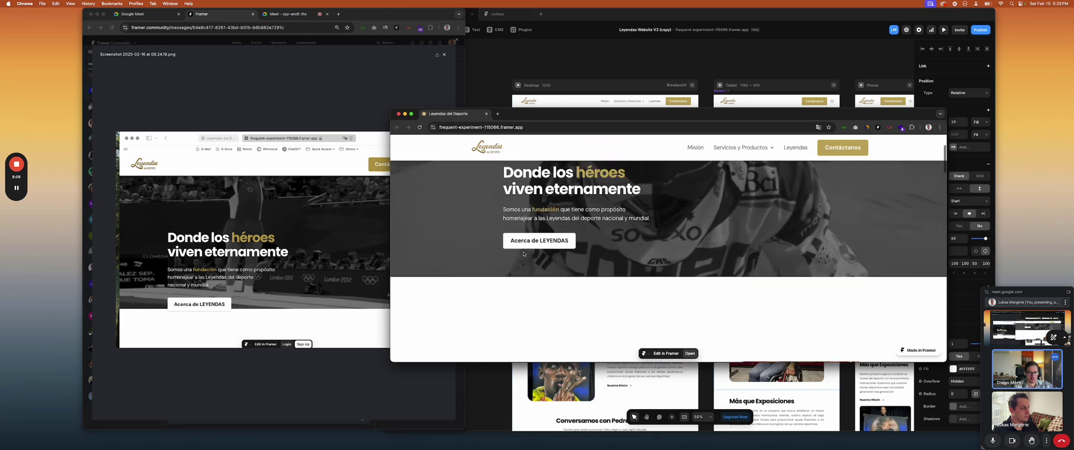
scroll(524, 253, down, 2)
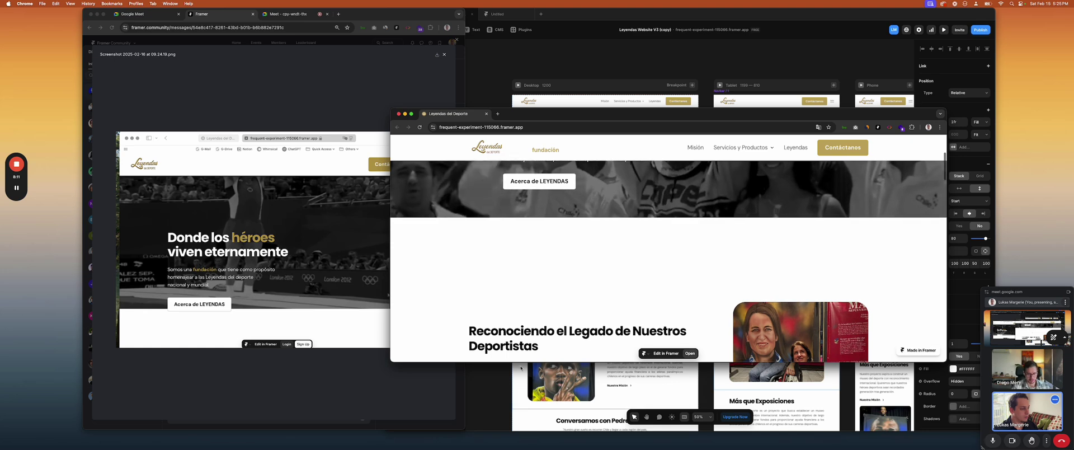
click(506, 372)
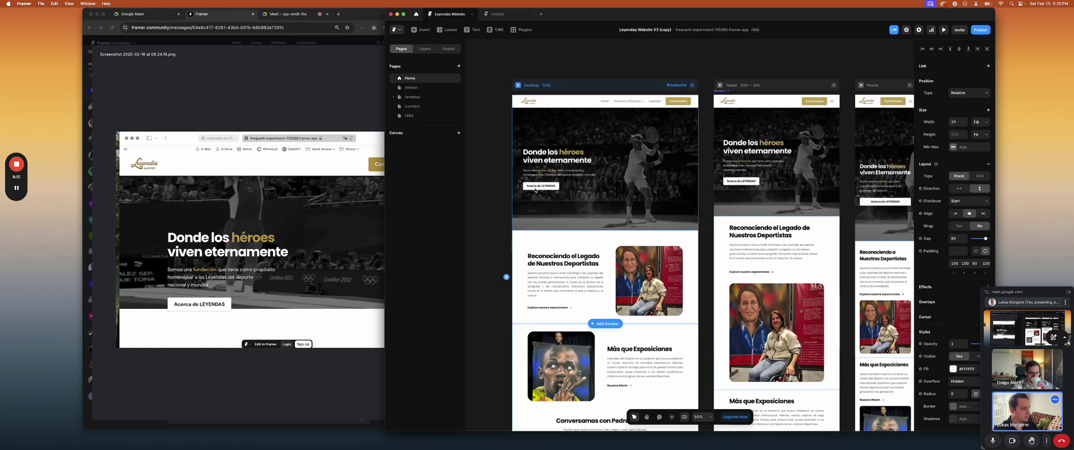
Preview the Leyendas page at desktop width, examine how the hero text passes the sticky header, and lower the Framer window
click(518, 85)
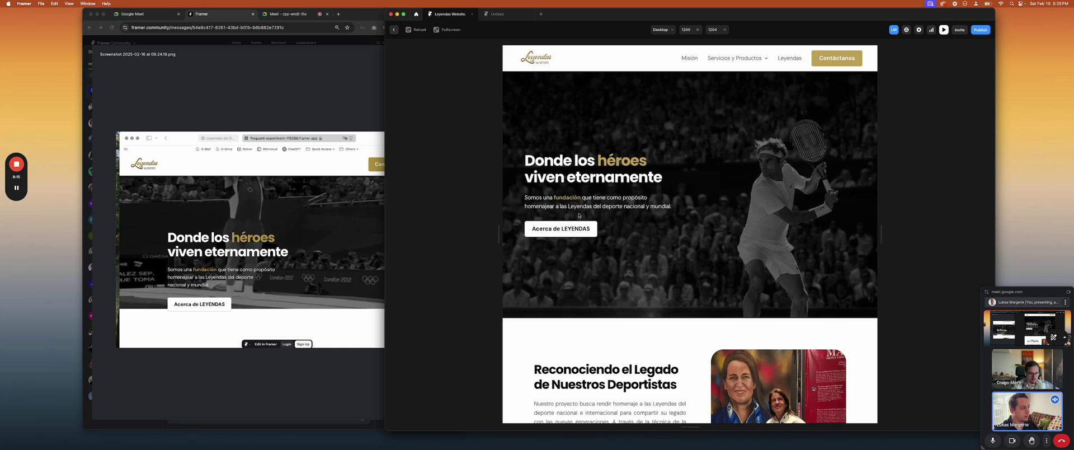
scroll(581, 220, down, 5)
scroll(581, 220, up, 2)
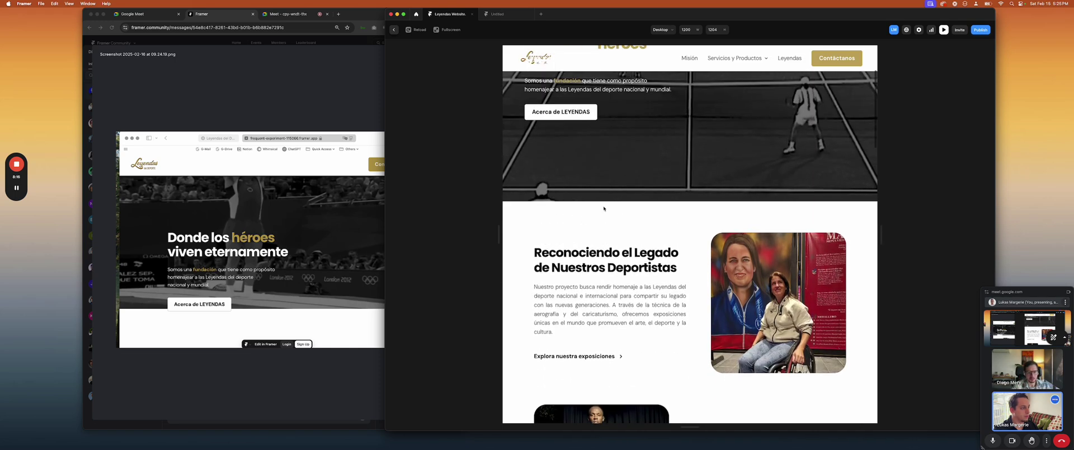
drag(522, 19, 522, 79)
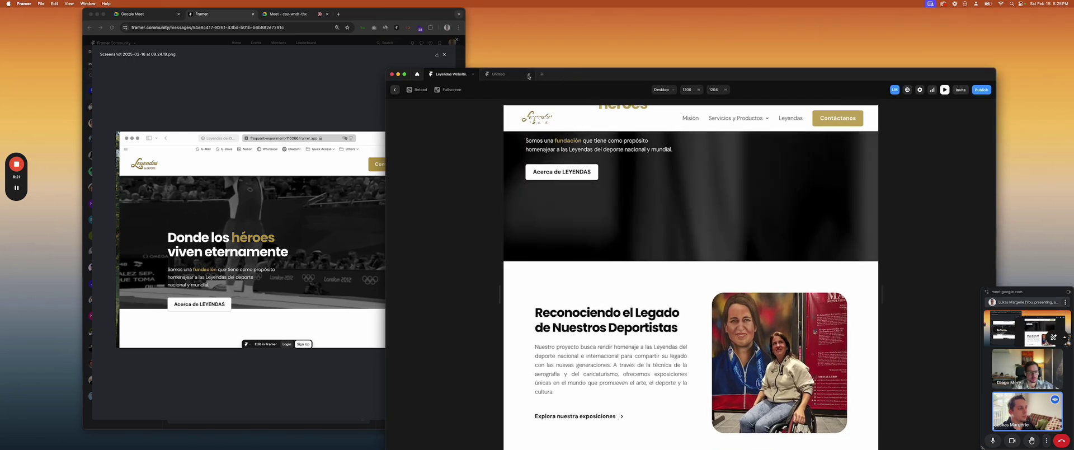
Bring the published page's browser window forward and place it over the Framer preview to compare the hero and header
key(ctrl+Up)
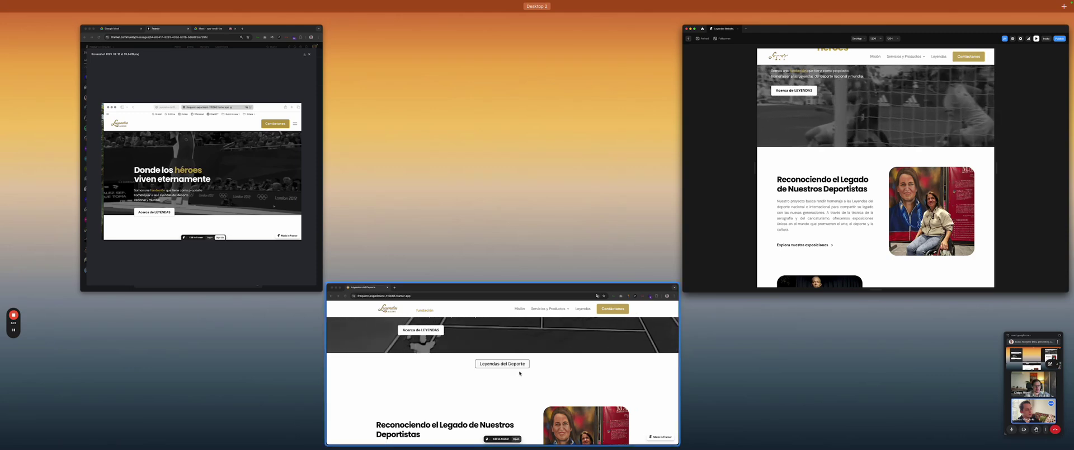
click(519, 373)
scroll(515, 291, up, 1)
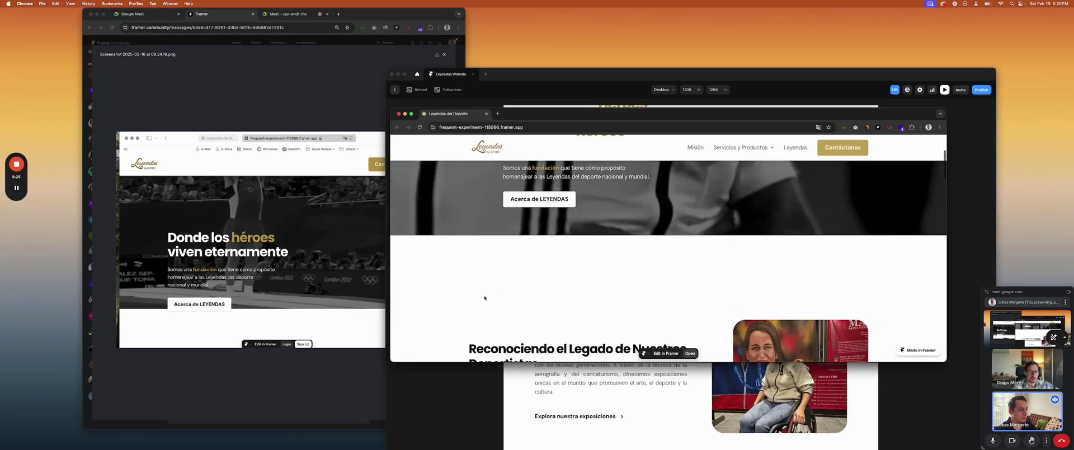
right_click(445, 320)
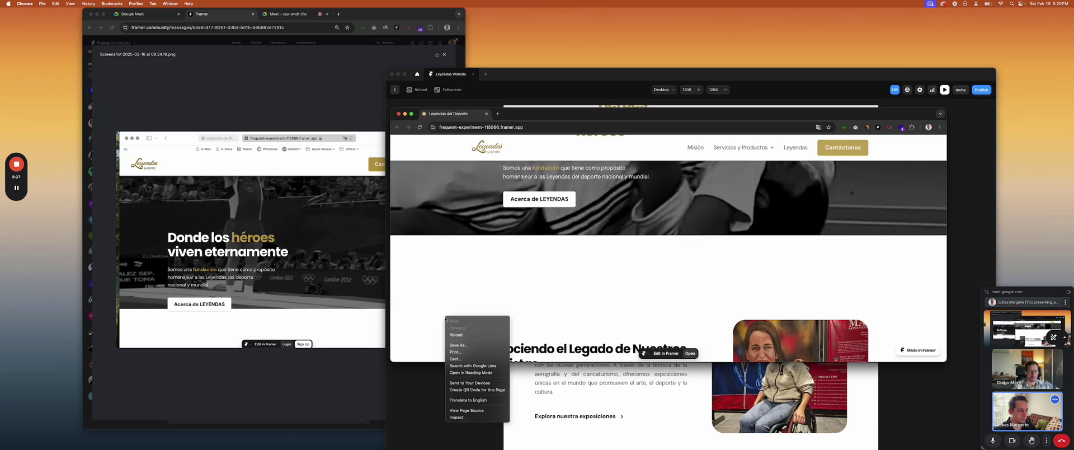
click(441, 355)
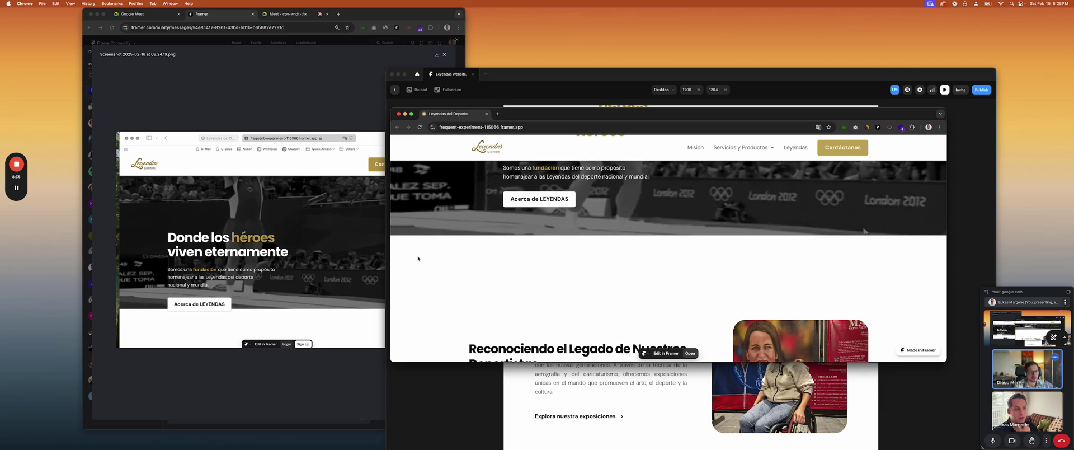
scroll(564, 149, down, 1)
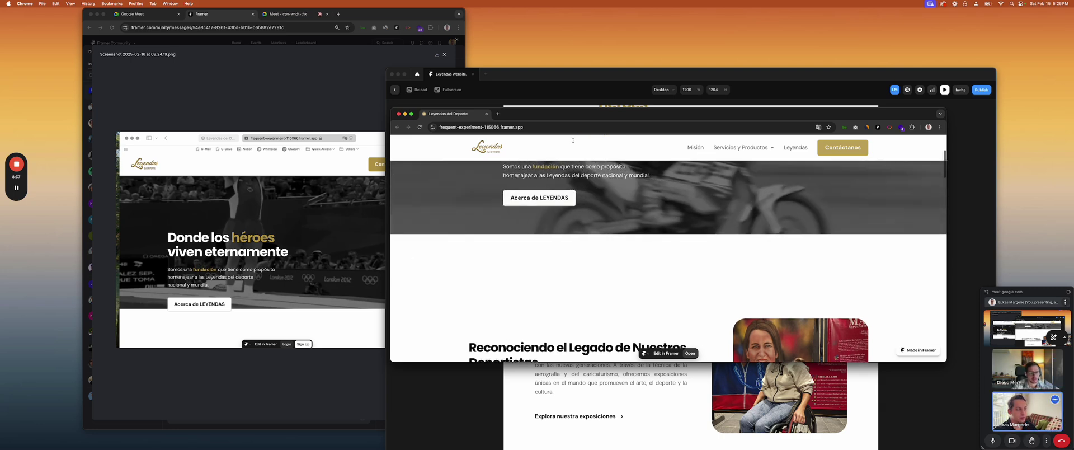
drag(551, 119, 548, 82)
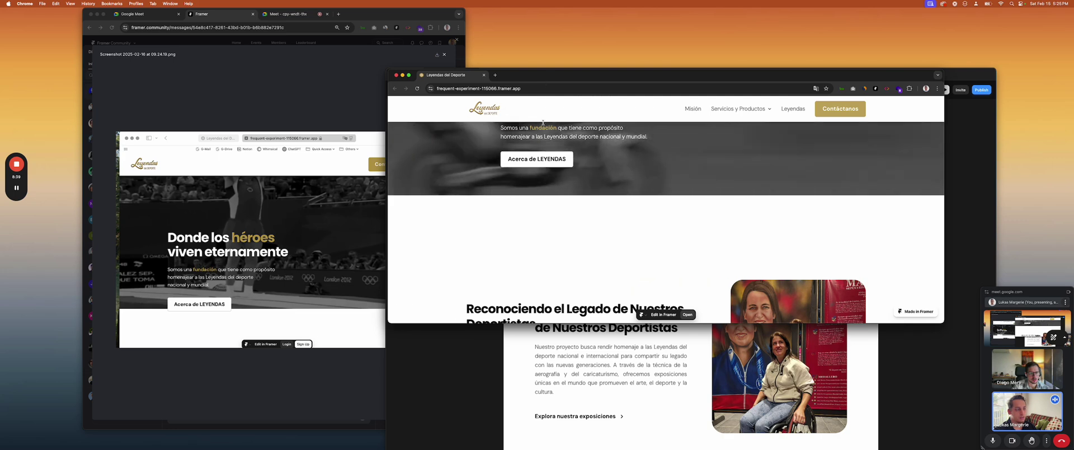
right_click(480, 259)
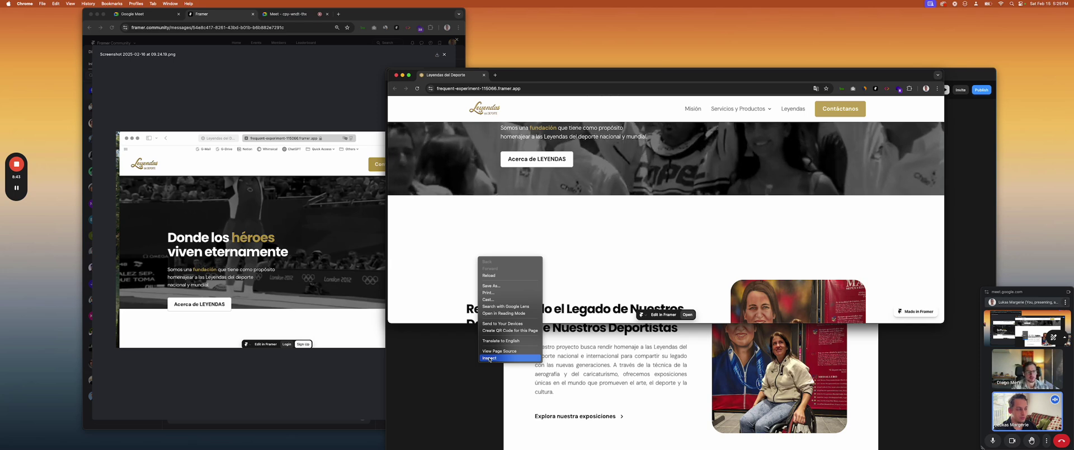
click(445, 275)
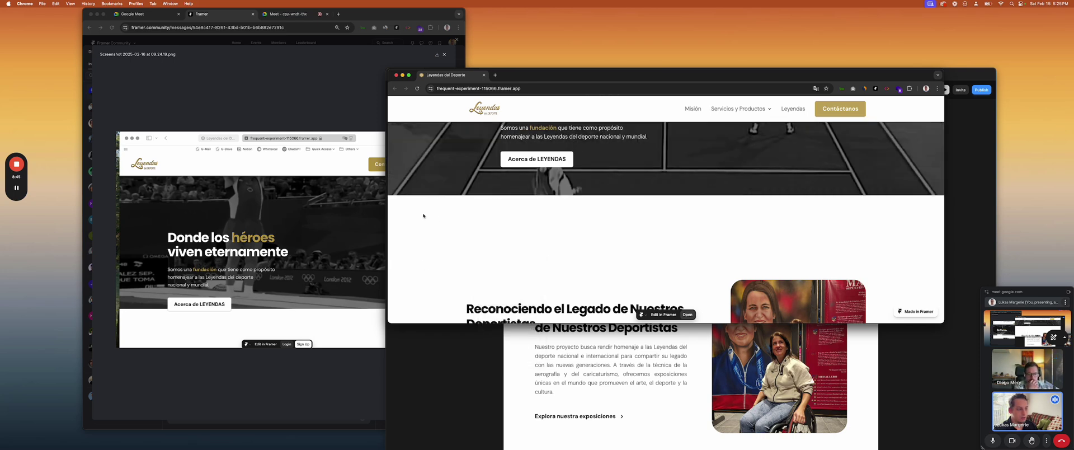
right_click(414, 249)
click(491, 328)
drag(482, 323, 479, 377)
drag(564, 375, 539, 385)
right_click(505, 292)
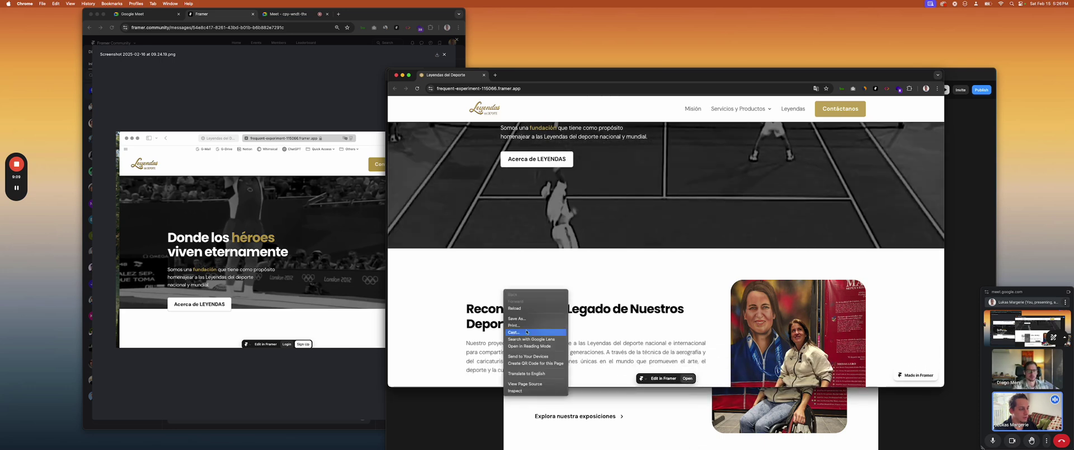
click(525, 384)
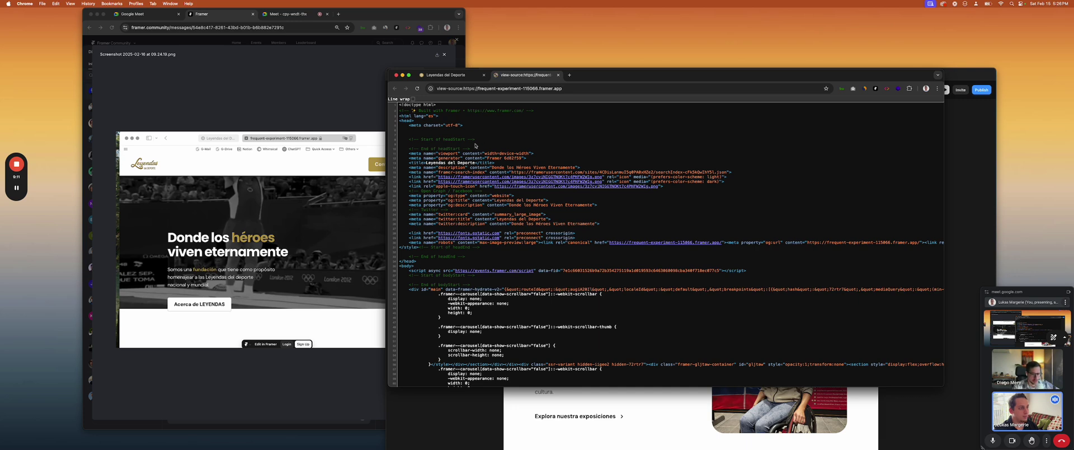
click(558, 75)
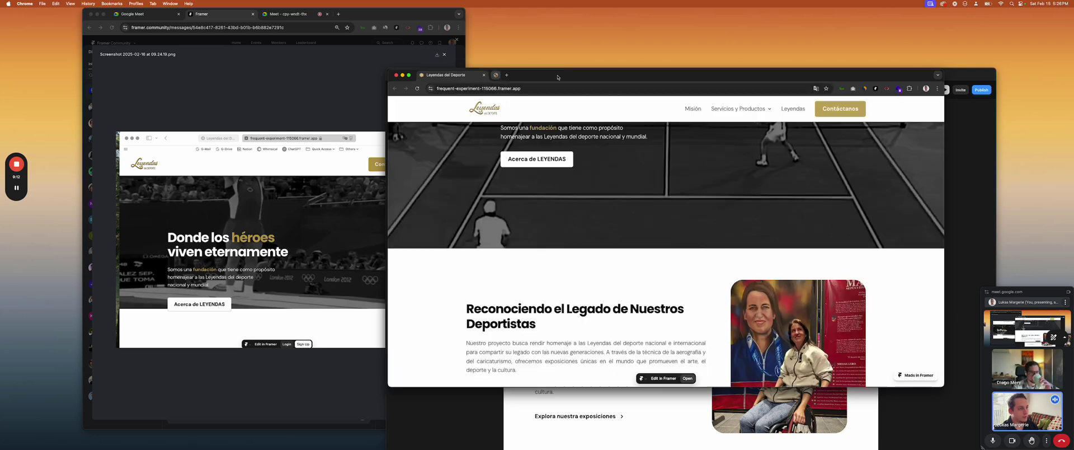
Inspect the published page in the developer tools and examine the hero section's size and padding in the desktop layout
right_click(417, 307)
click(427, 407)
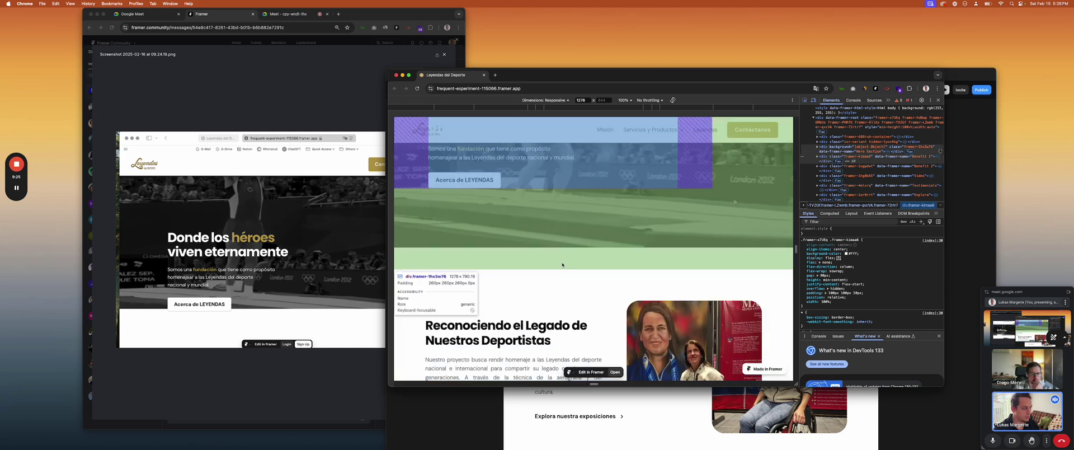
scroll(555, 265, up, 3)
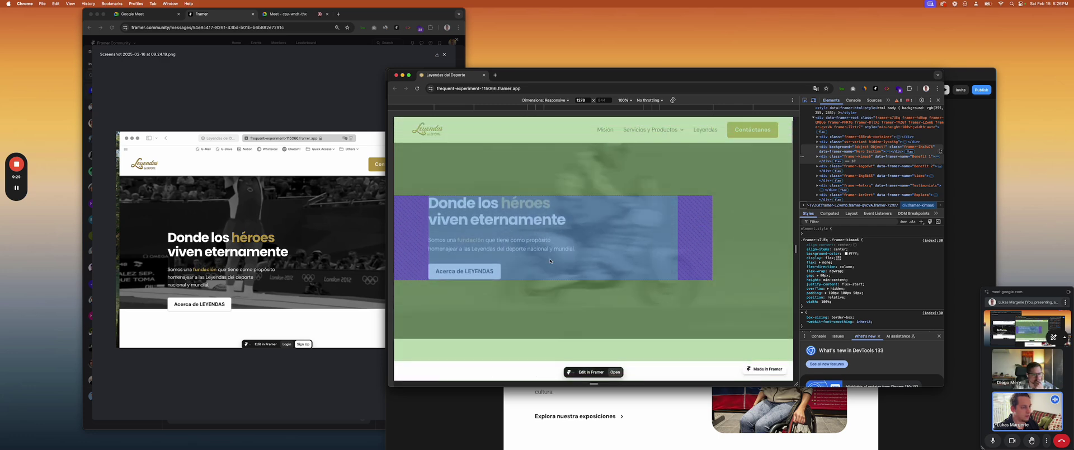
scroll(550, 261, up, 1)
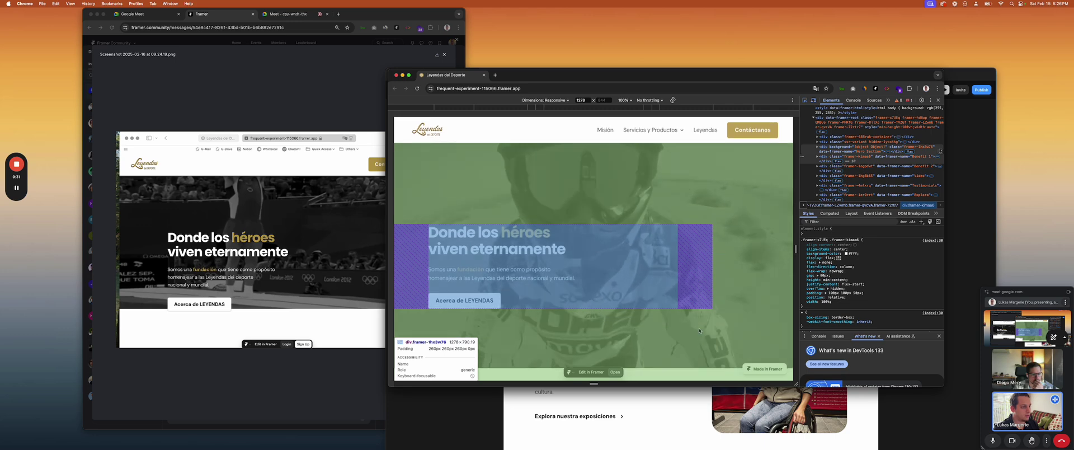
drag(736, 386, 733, 338)
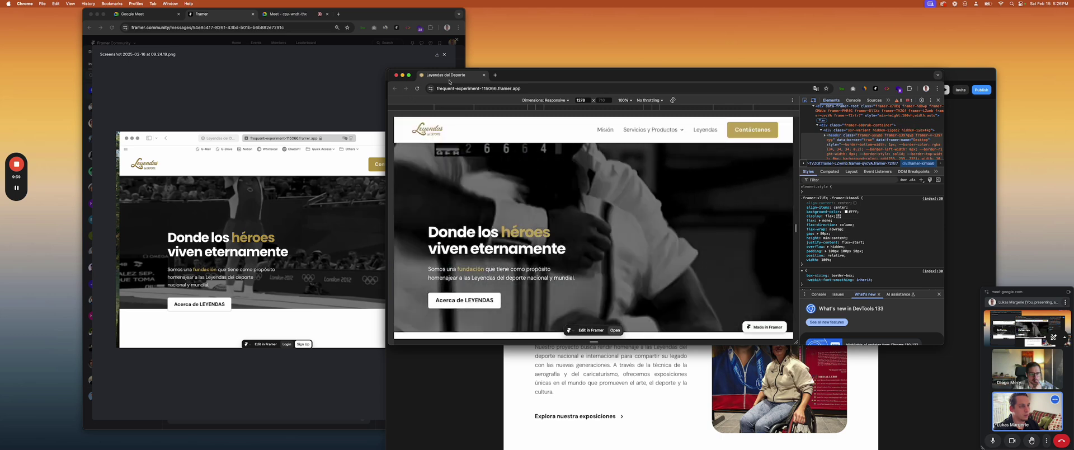
Move the published page's window beside the shared screenshot and narrow its responsive viewport to 934 px
click(403, 75)
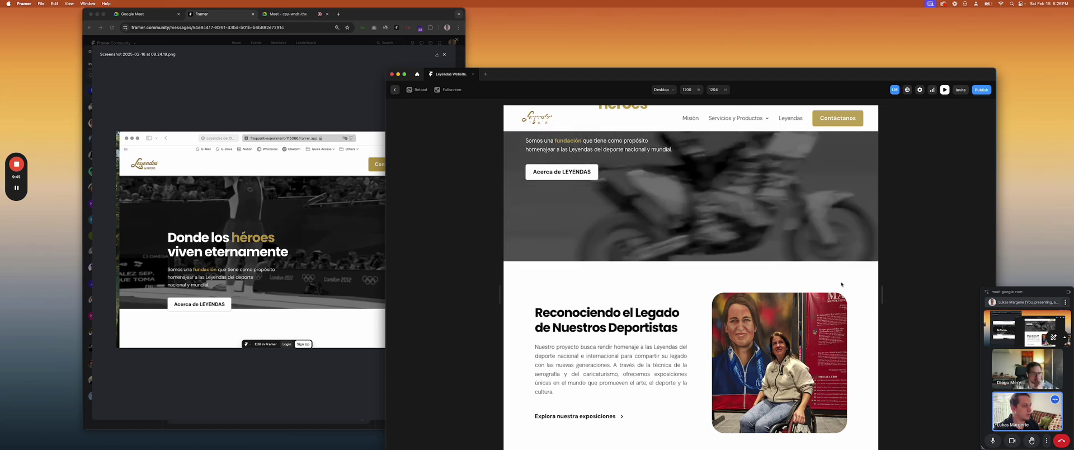
click(382, 100)
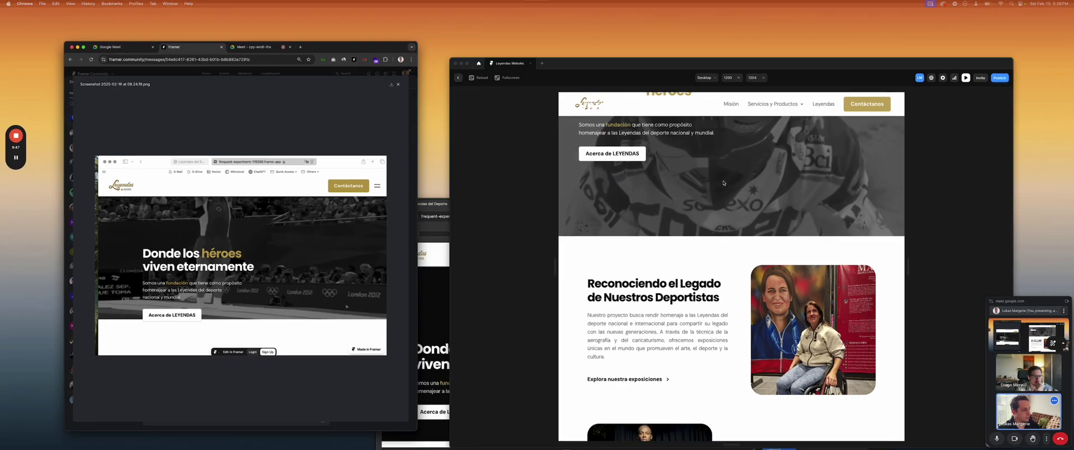
key(ctrl+Up)
click(459, 347)
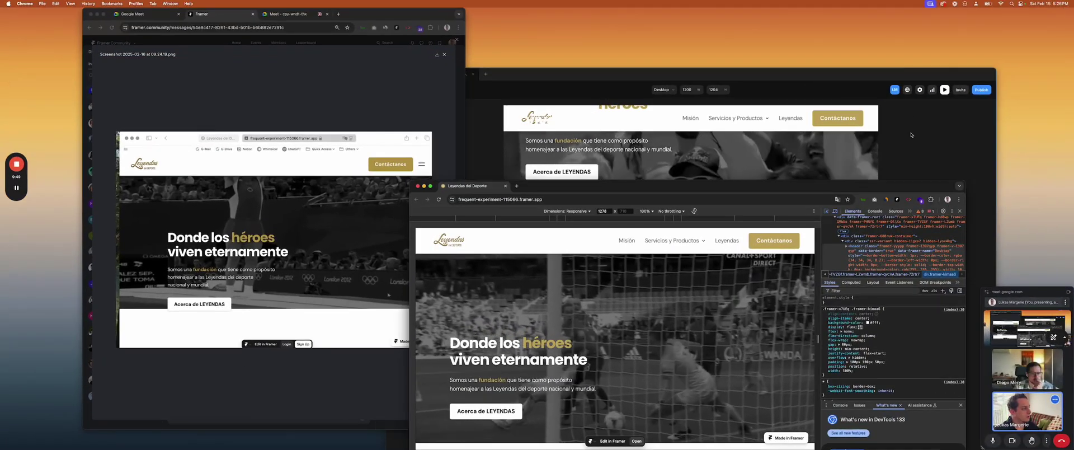
drag(877, 187, 882, 16)
drag(822, 170, 762, 169)
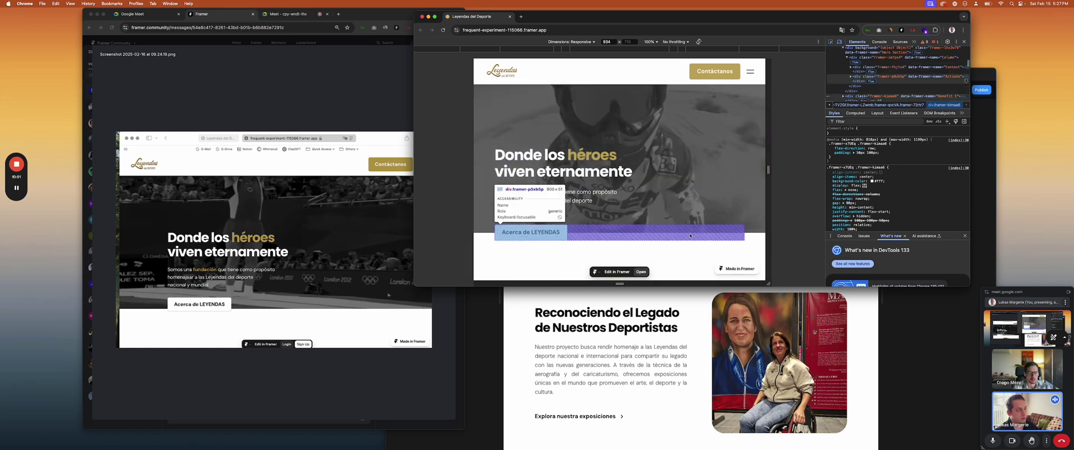
Inspect the Hero Section element in the tablet layout and examine its padding, height and overflow styles
scroll(747, 240, down, 1)
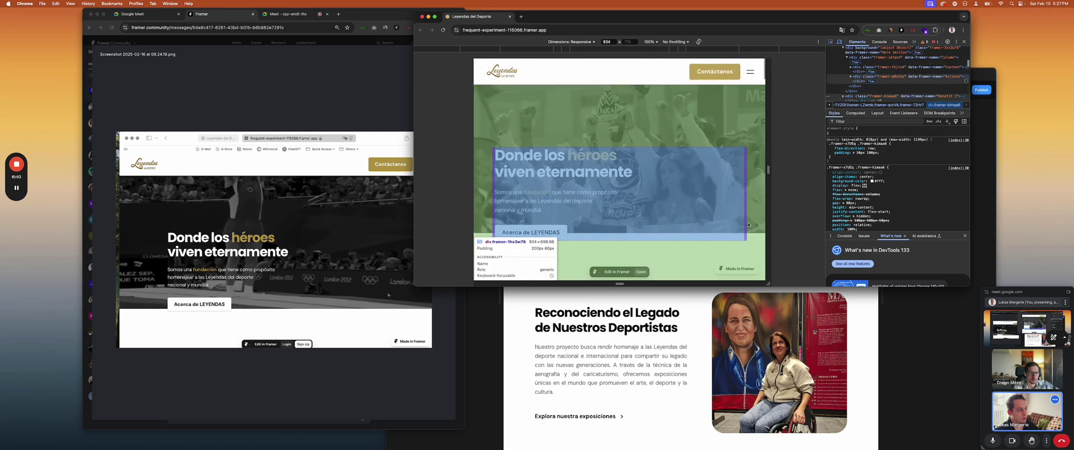
scroll(744, 202, down, 1)
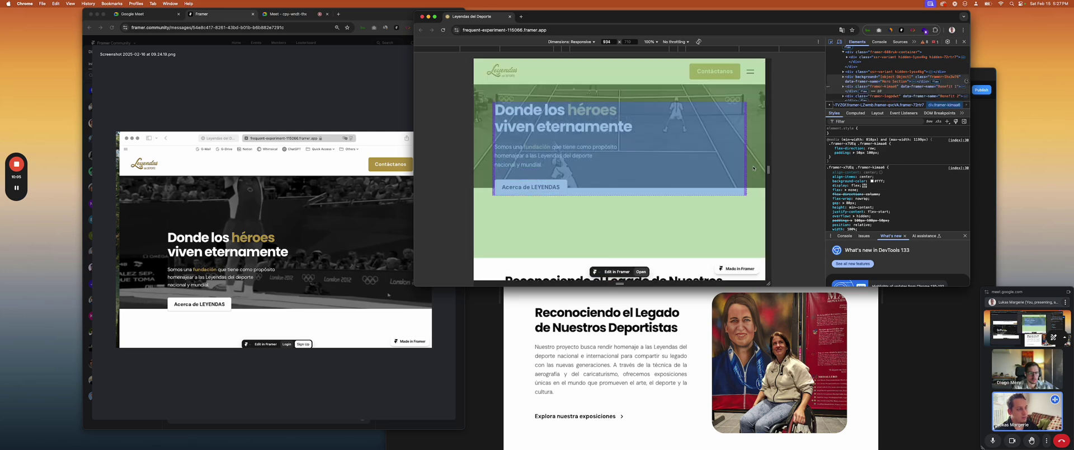
scroll(754, 168, up, 2)
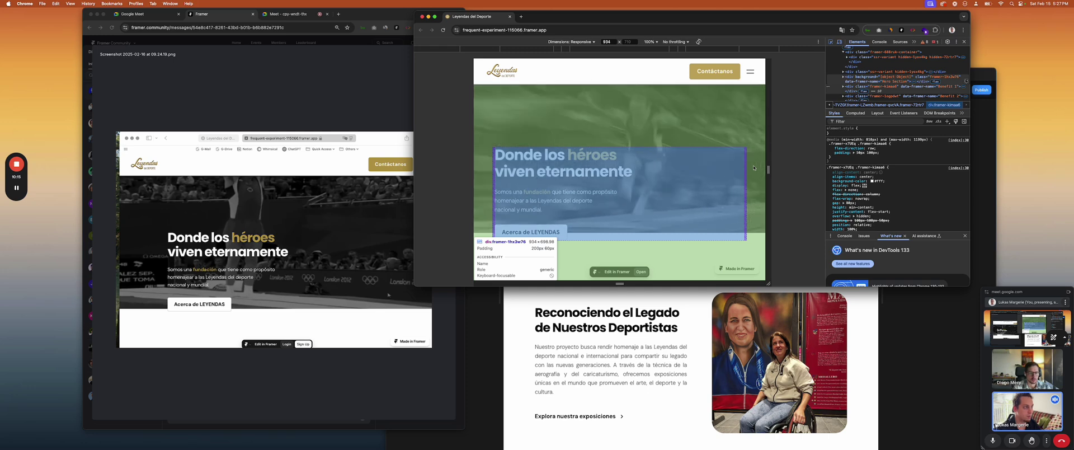
click(754, 168)
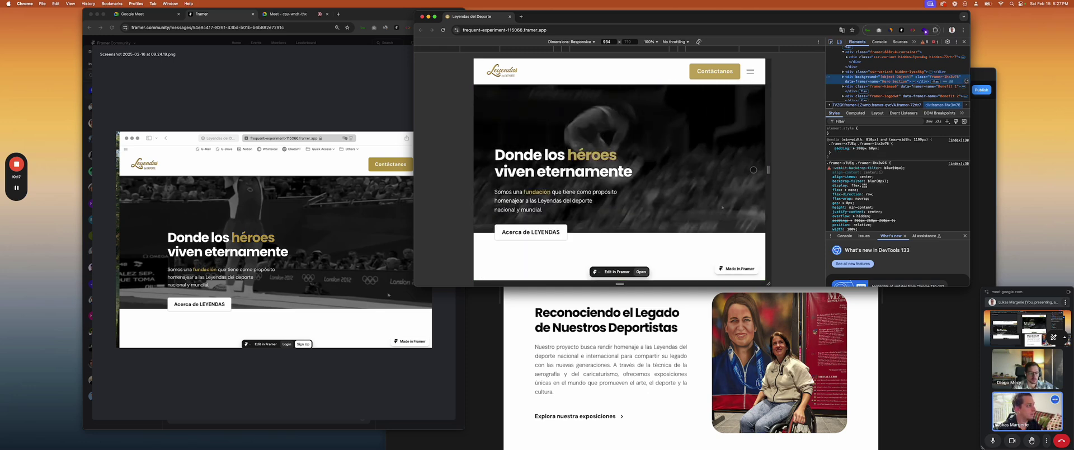
scroll(851, 178, down, 2)
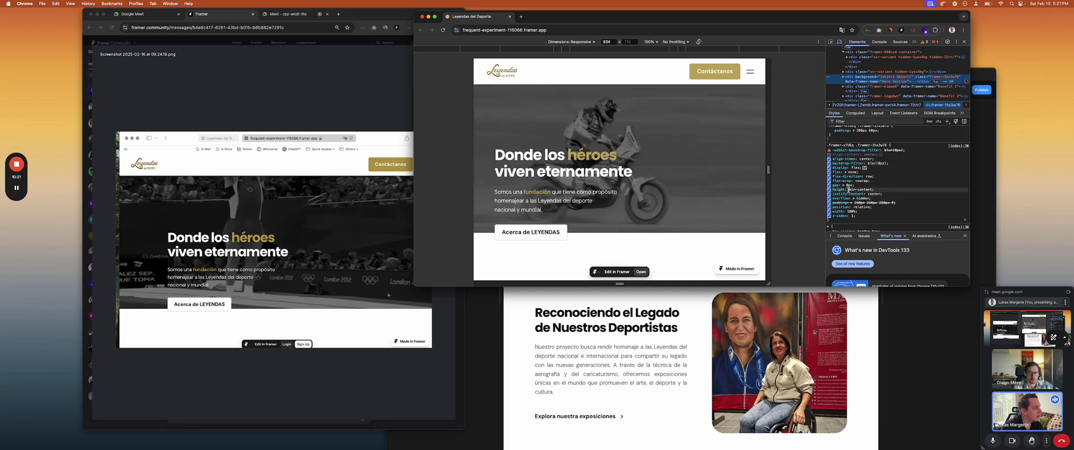
drag(866, 190, 871, 192)
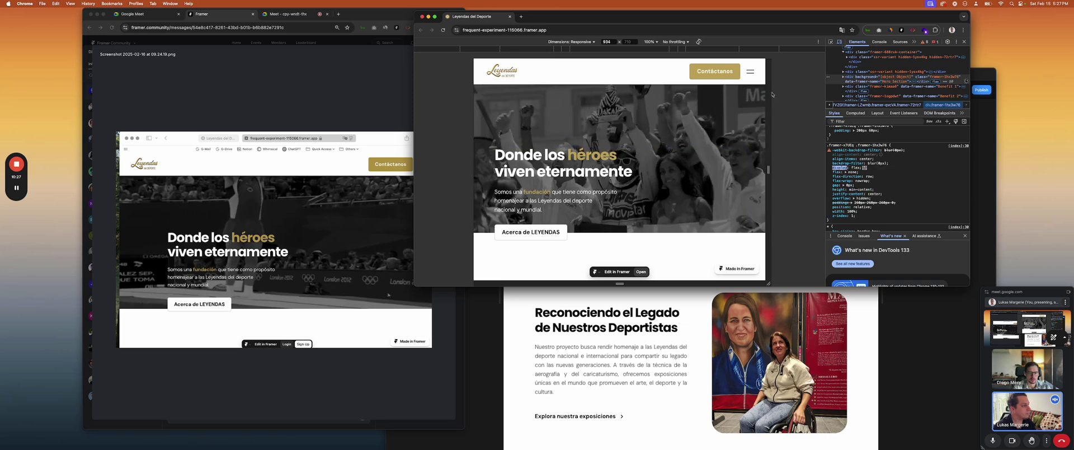
Close the developer tools on the published page, switch to Framer and leave the preview for the editing canvas
click(964, 42)
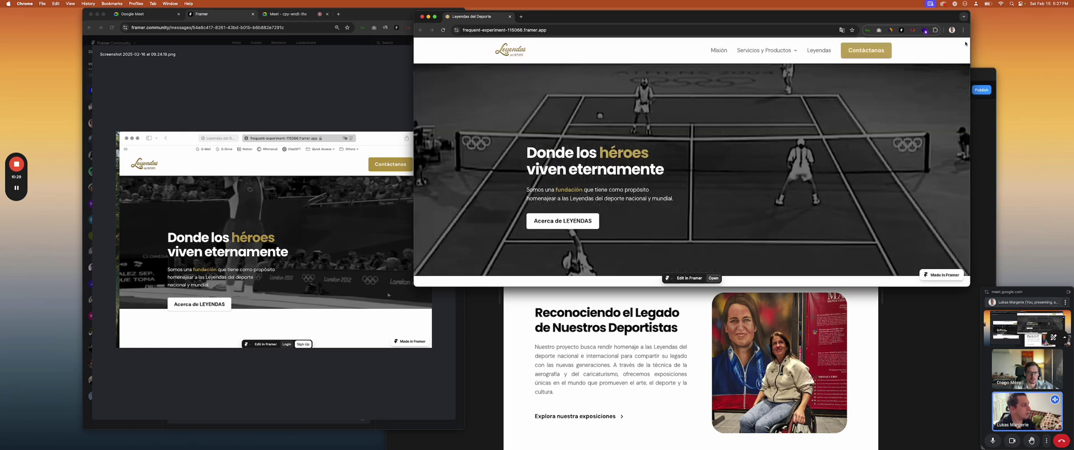
key(super+Tab)
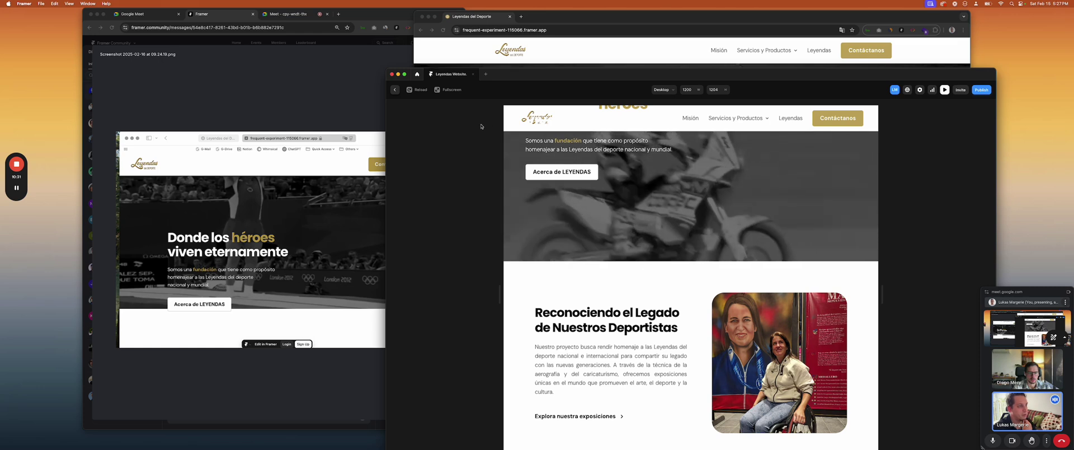
key(Escape)
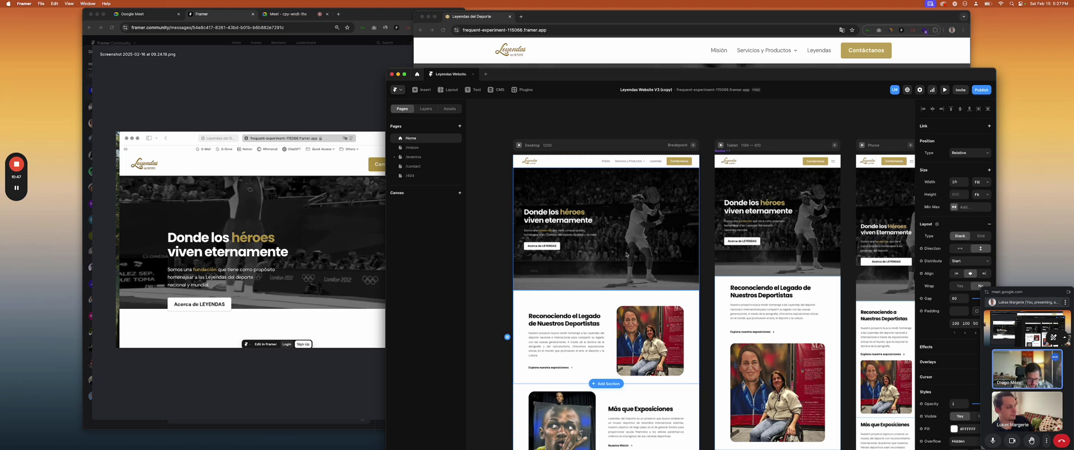
Select the navbar in the Desktop breakpoint to check its position settings, and move the call window clear of the properties
click(484, 202)
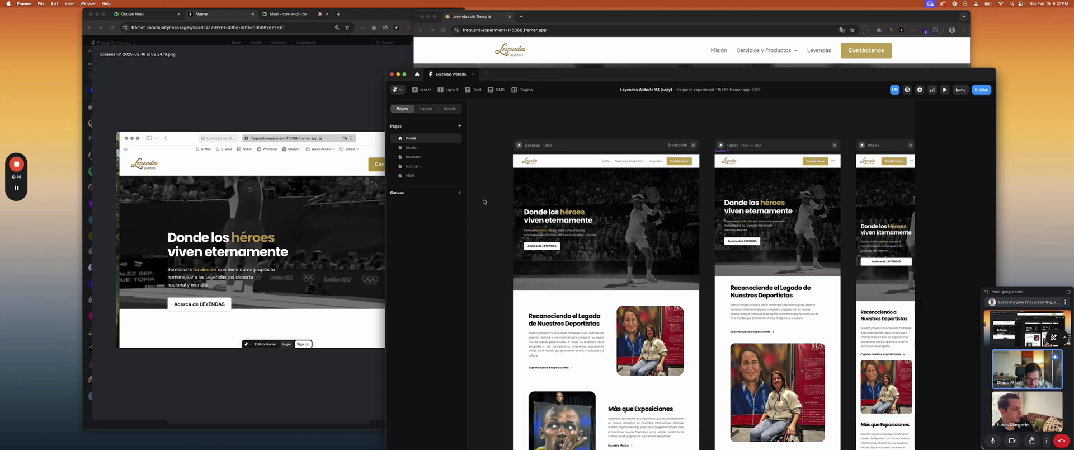
click(548, 166)
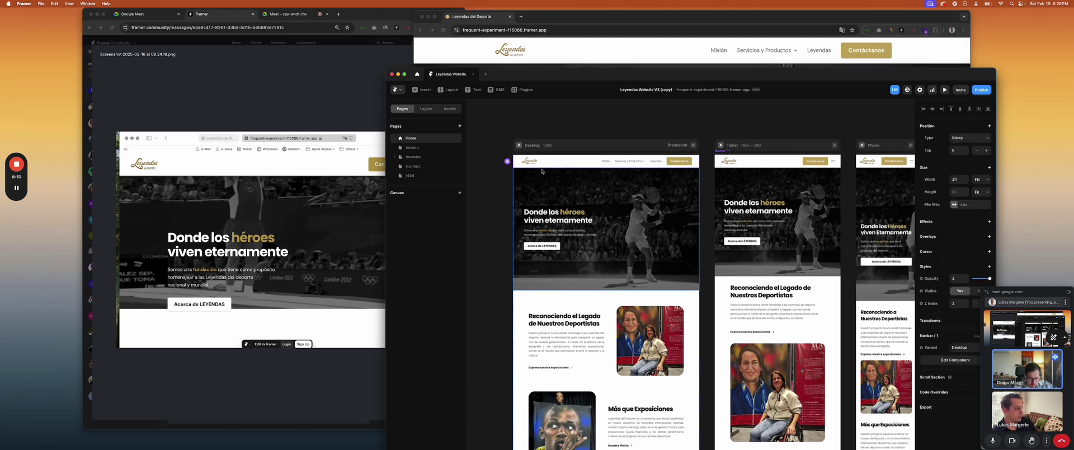
scroll(777, 246, down, 2)
drag(1040, 297, 75, 284)
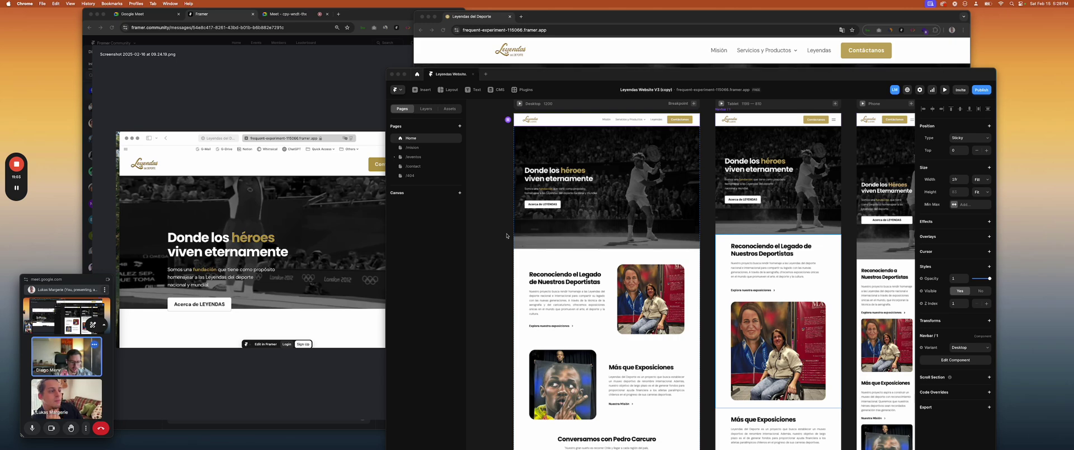
Switch to the published page's browser window and scroll through the whole page and back to the hero
click(440, 59)
scroll(519, 176, down, 20)
scroll(520, 176, up, 20)
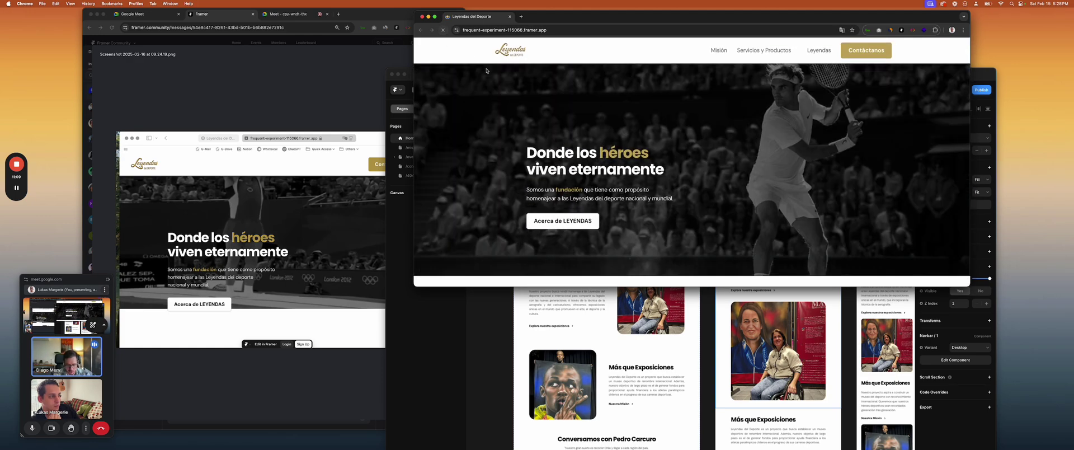
Reload the published page and review it from the hero down to the Más que Exposiciones section
click(443, 31)
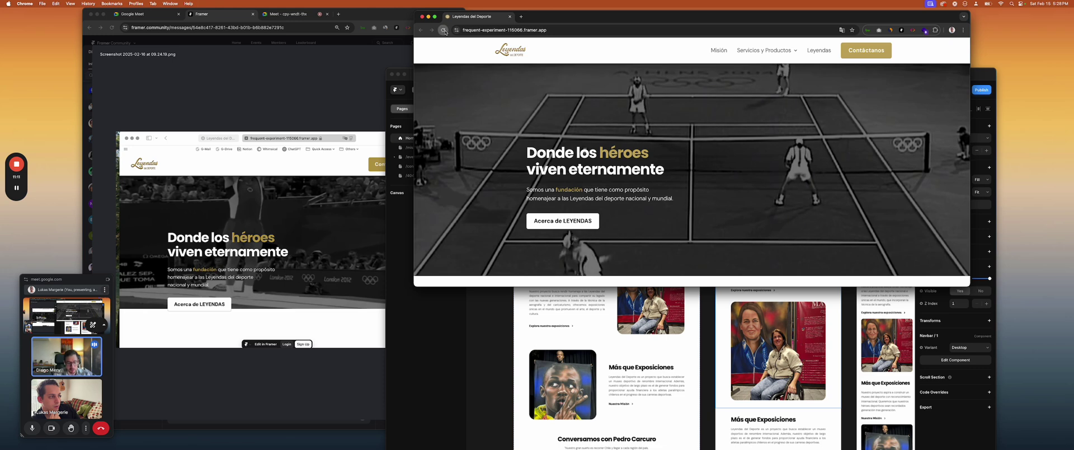
scroll(464, 72, down, 10)
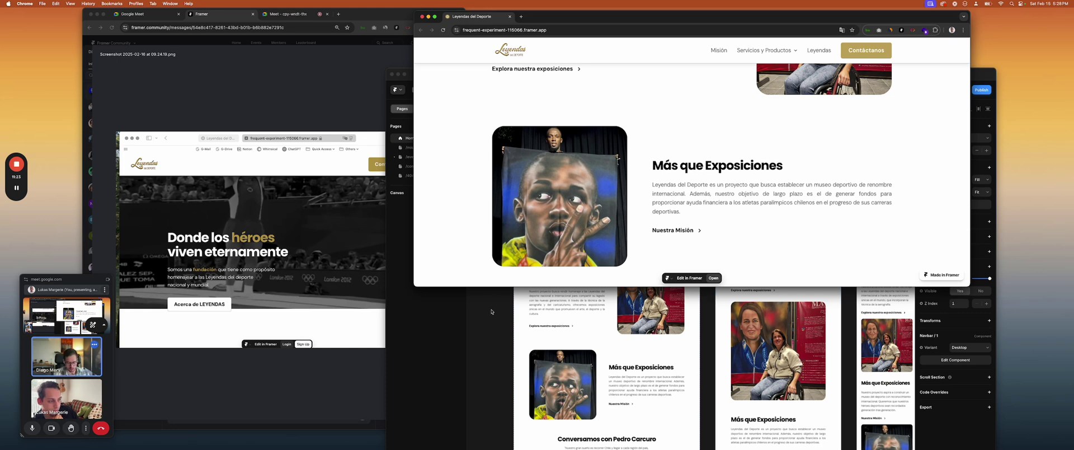
Switch to Framer and compare the Home page's upper content sections across the Desktop, Tablet and Phone breakpoints
click(616, 294)
scroll(618, 275, right, 4)
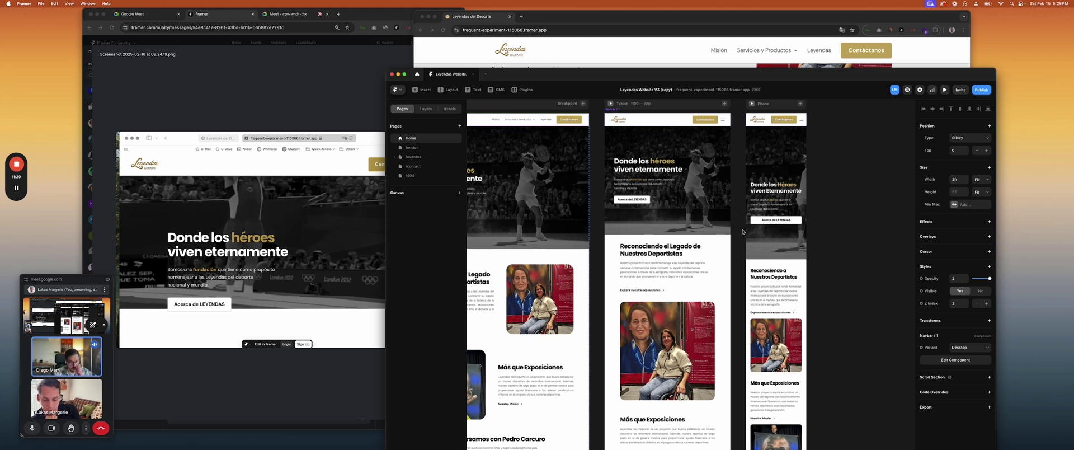
scroll(739, 235, down, 10)
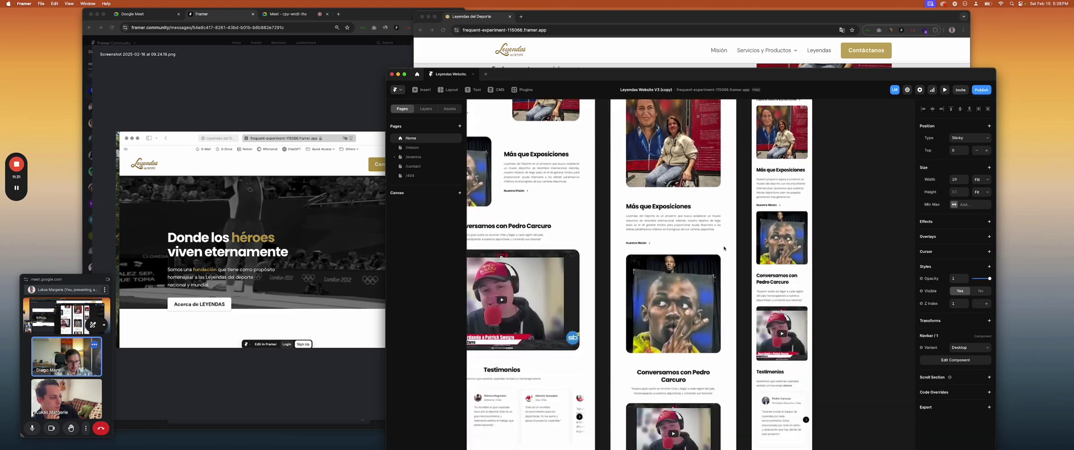
scroll(725, 247, down, 3)
scroll(724, 248, up, 7)
scroll(725, 248, up, 2)
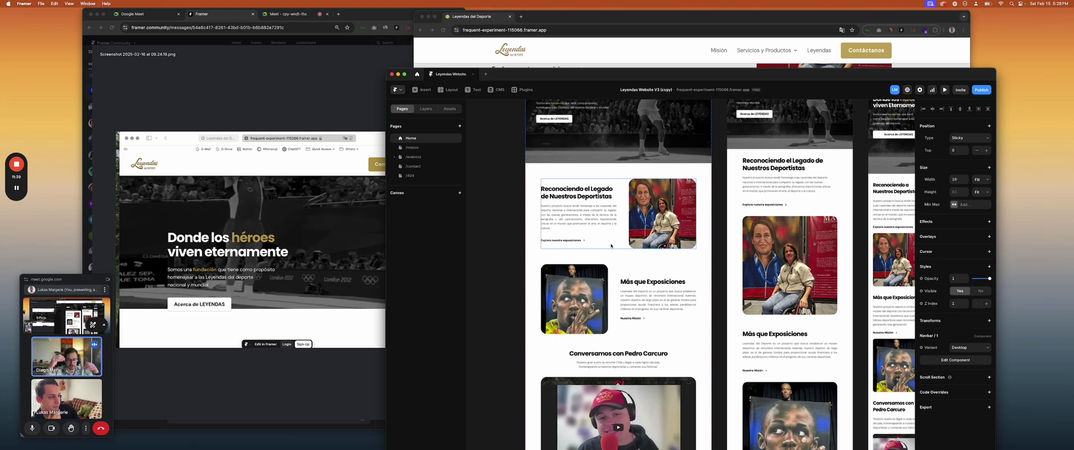
scroll(621, 274, down, 1)
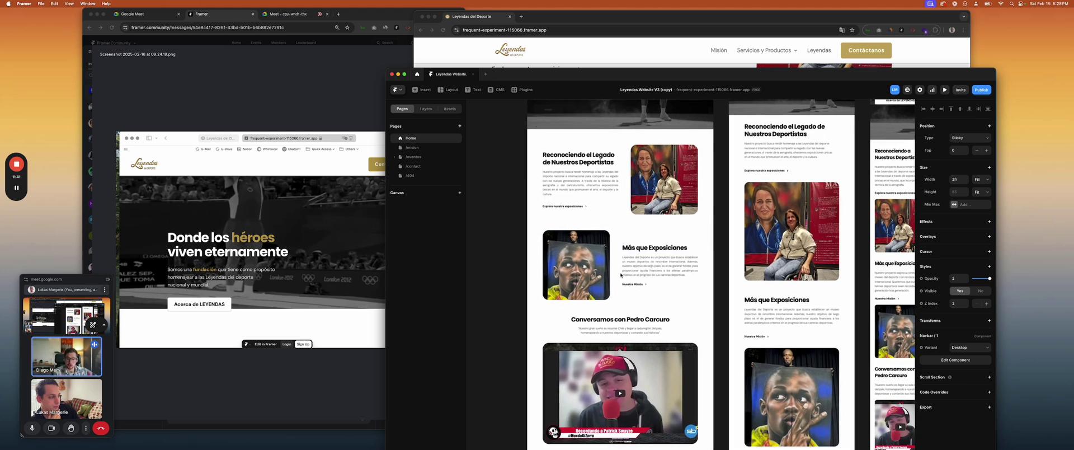
scroll(621, 274, down, 1)
scroll(621, 275, down, 1)
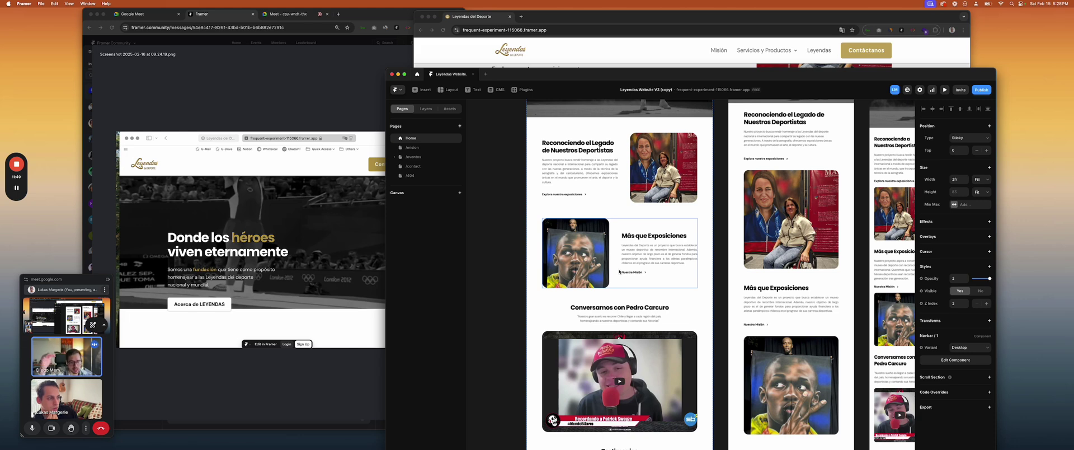
scroll(601, 191, up, 1)
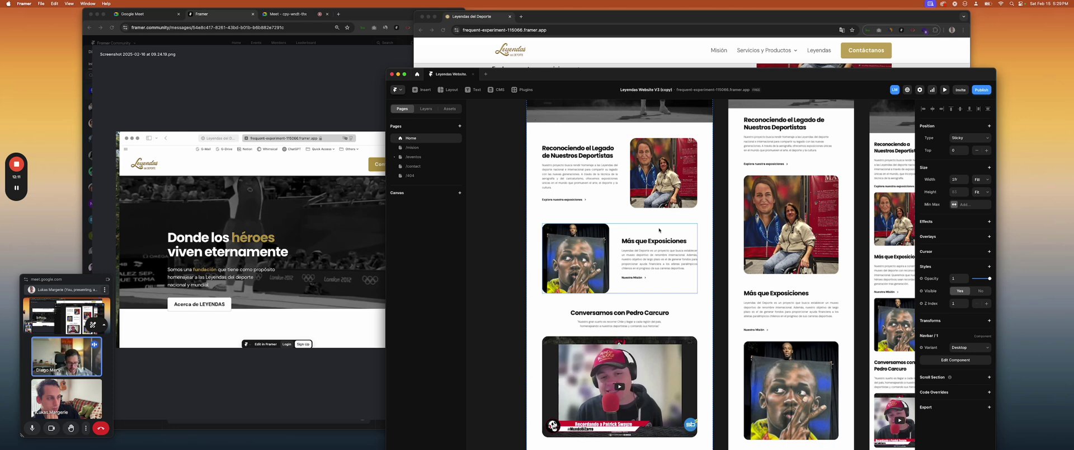
Examine the Testimonios and Se parte de LEYENDAS sections in the Desktop breakpoint up close
scroll(659, 231, down, 10)
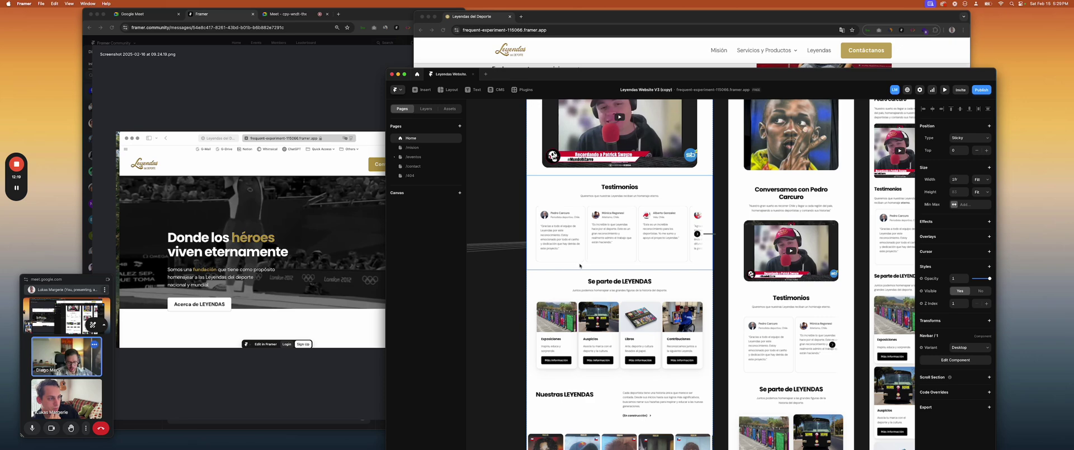
scroll(579, 265, up, 5)
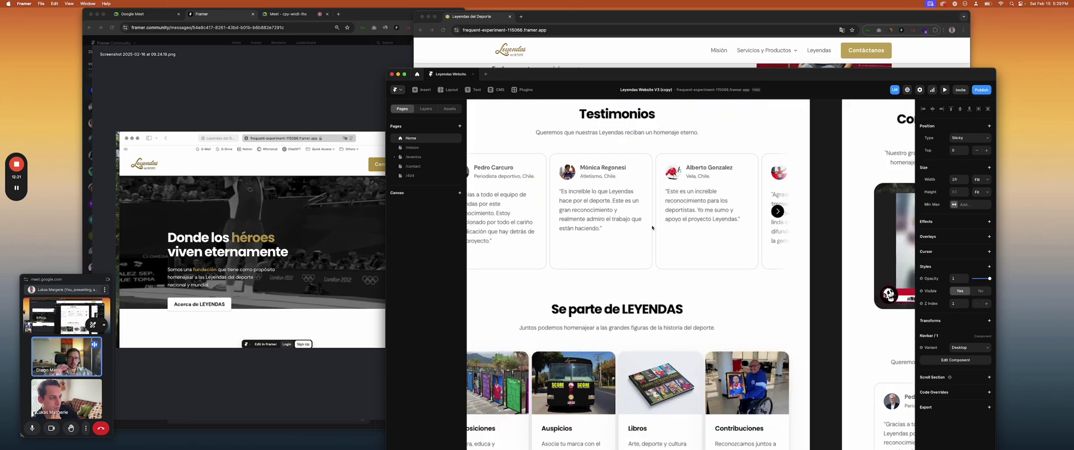
scroll(651, 294, down, 5)
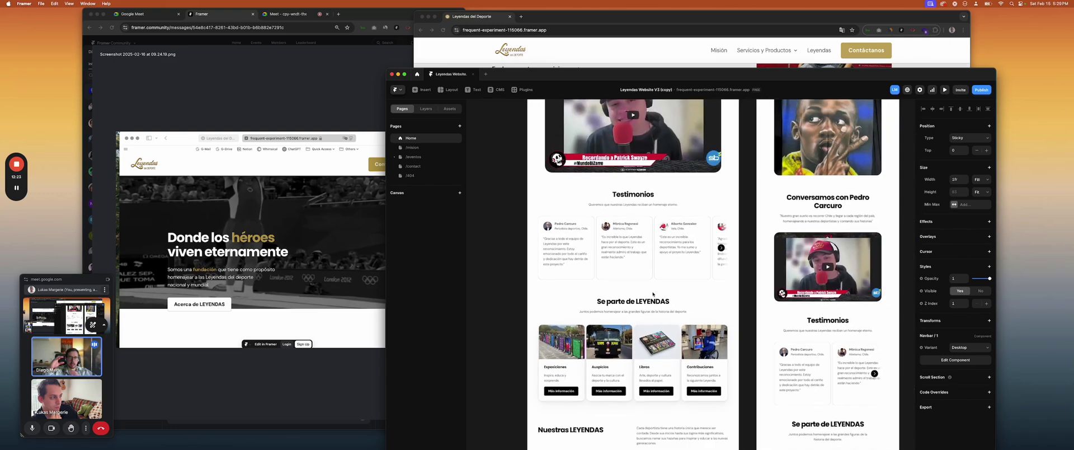
Preview the Desktop breakpoint and go down to its Testimonios and Se parte de LEYENDAS sections
scroll(654, 294, up, 10)
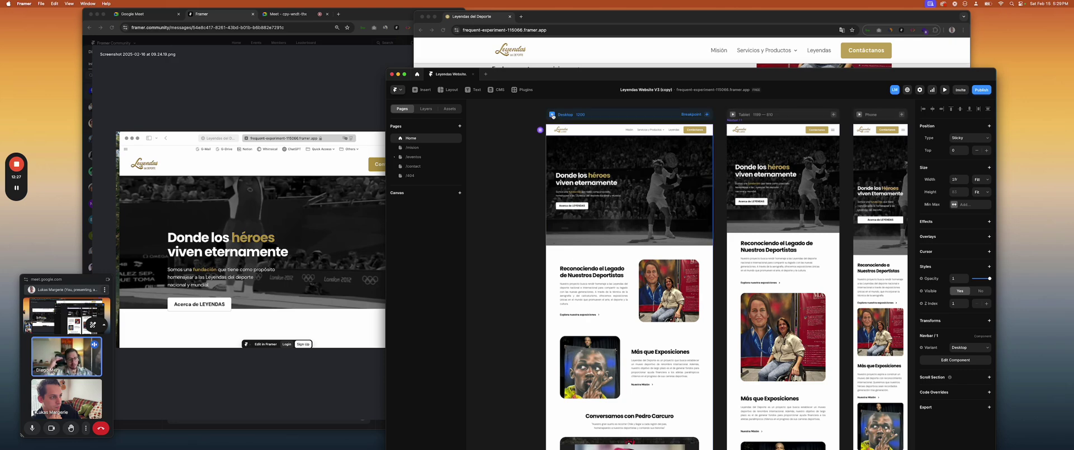
key(super+p)
scroll(577, 280, down, 5)
scroll(578, 281, down, 8)
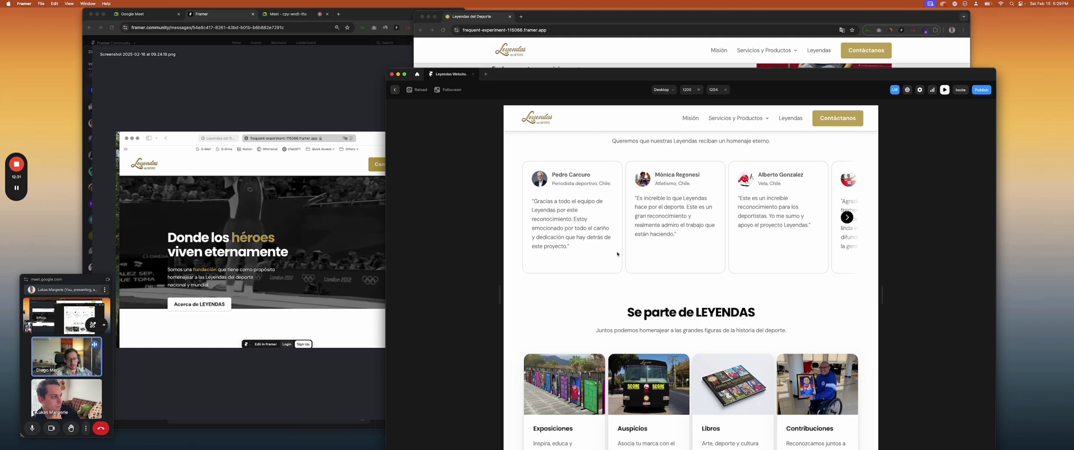
Switch to the published page's browser window and examine the spacing around its Testimonios carousel and Se parte de LEYENDAS cards
click(573, 21)
scroll(579, 170, down, 10)
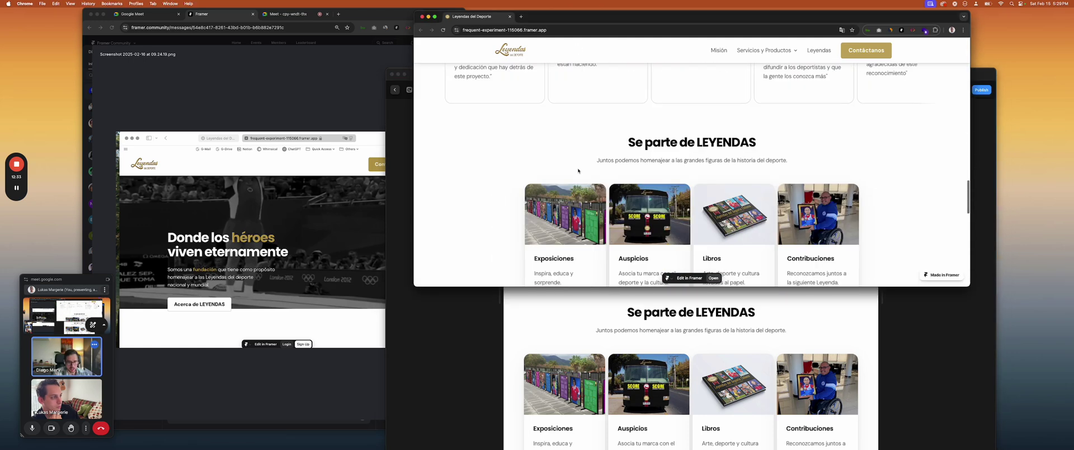
scroll(579, 170, up, 2)
scroll(579, 171, down, 3)
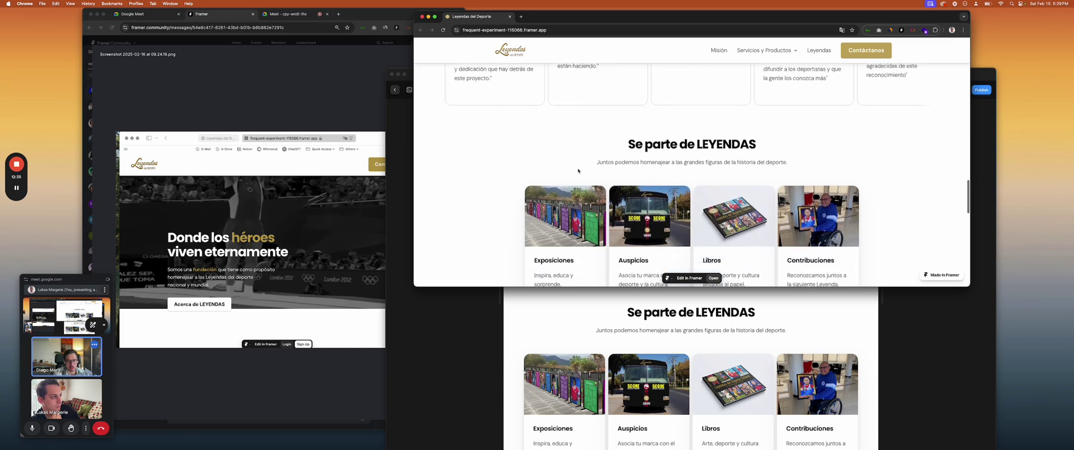
scroll(579, 170, up, 6)
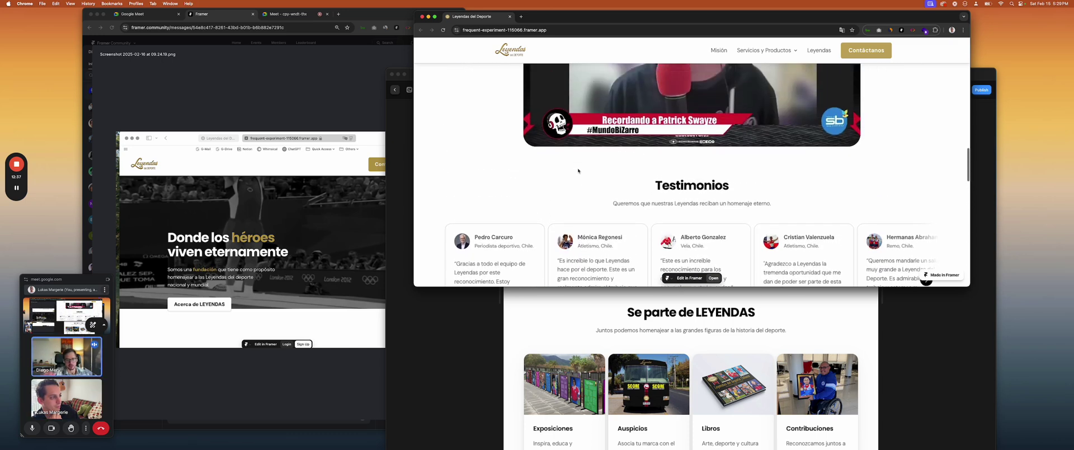
scroll(578, 171, down, 7)
scroll(579, 171, up, 3)
scroll(578, 171, down, 3)
scroll(578, 169, up, 3)
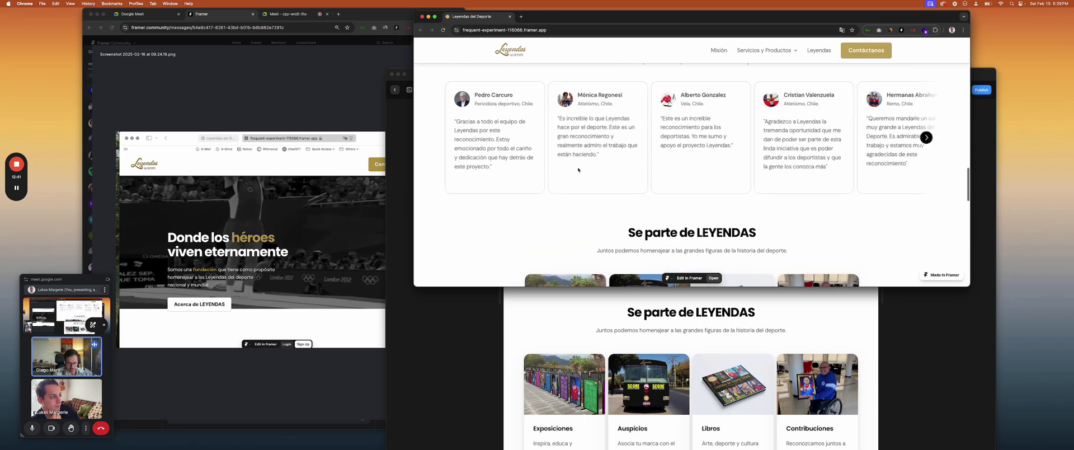
scroll(579, 169, down, 6)
scroll(578, 169, up, 3)
scroll(579, 170, down, 5)
Return to Framer, leave the preview, and select the Desktop Testimonios carousel to check its settings before deselecting it
click(565, 332)
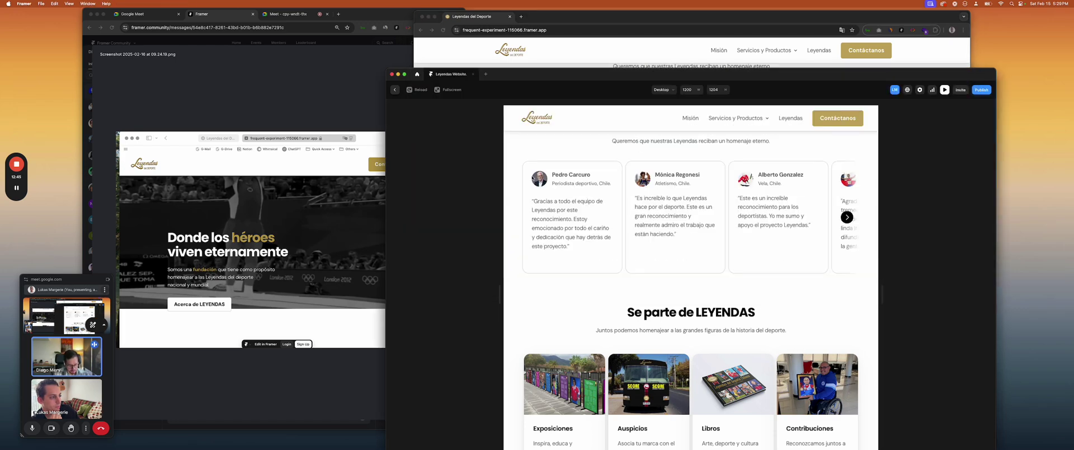
click(395, 90)
scroll(601, 386, down, 10)
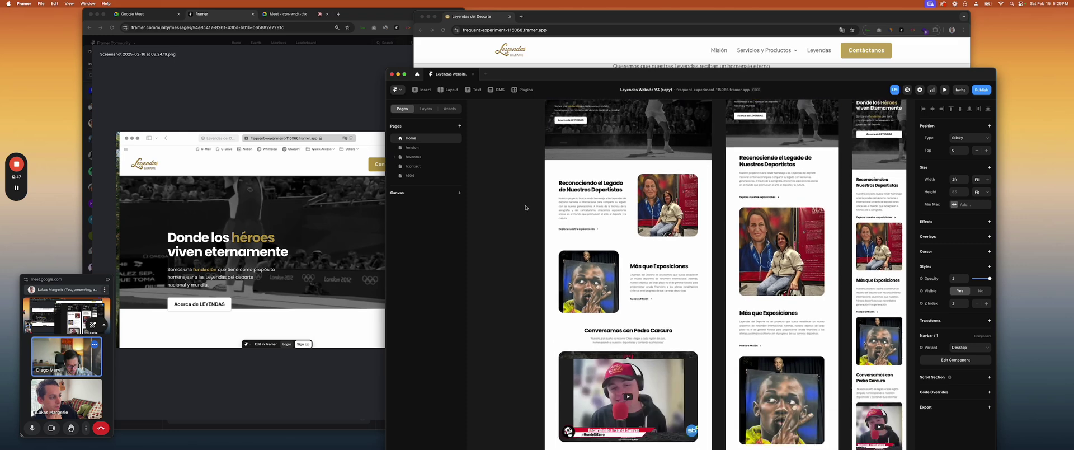
click(601, 386)
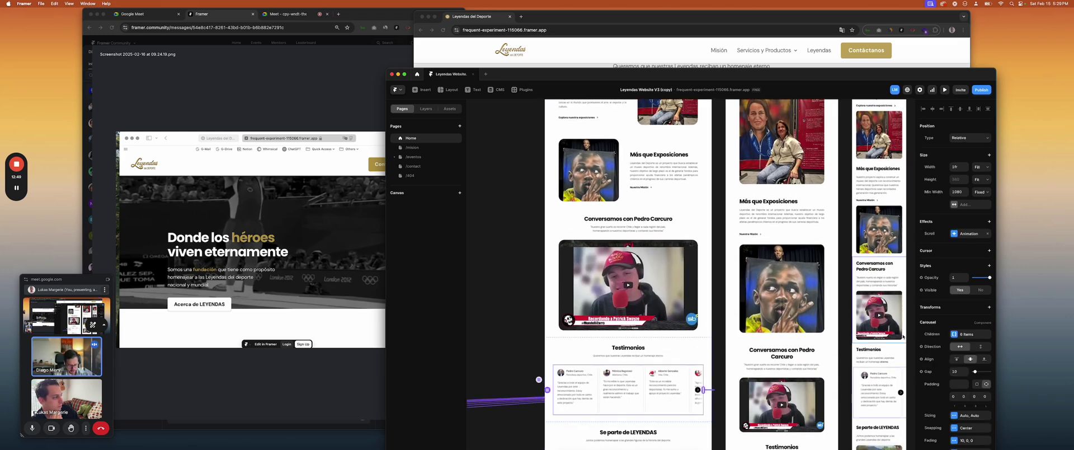
click(721, 373)
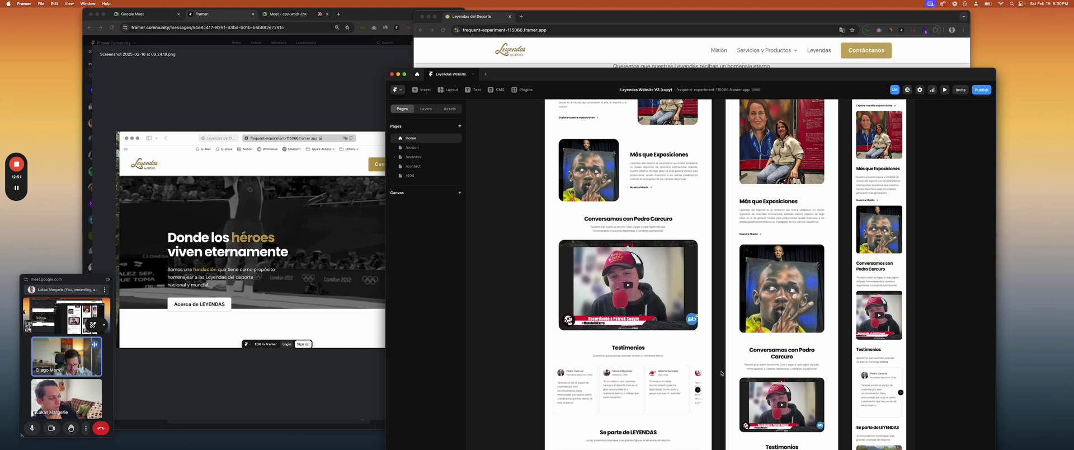
Compare the Testimonios and Se parte de LEYENDAS sections in the Tablet and Phone breakpoints
scroll(719, 371, down, 5)
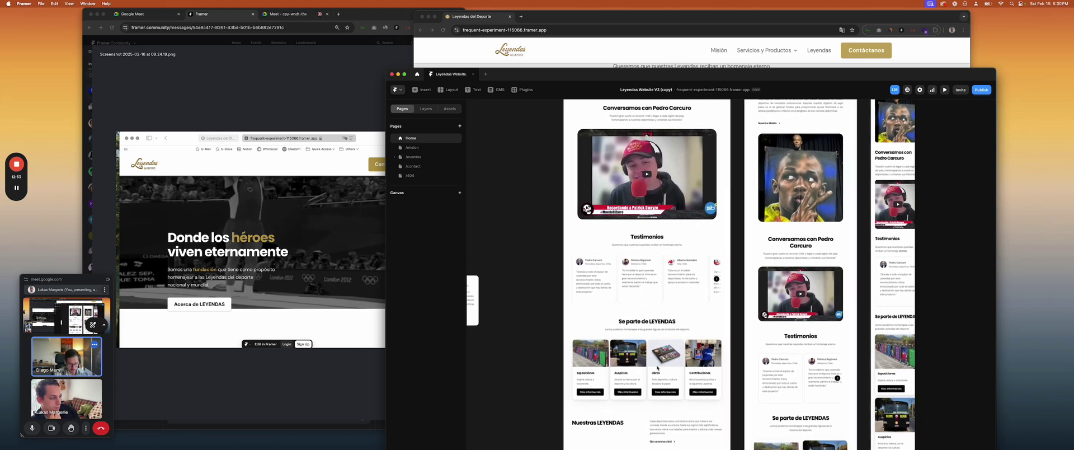
scroll(700, 355, right, 6)
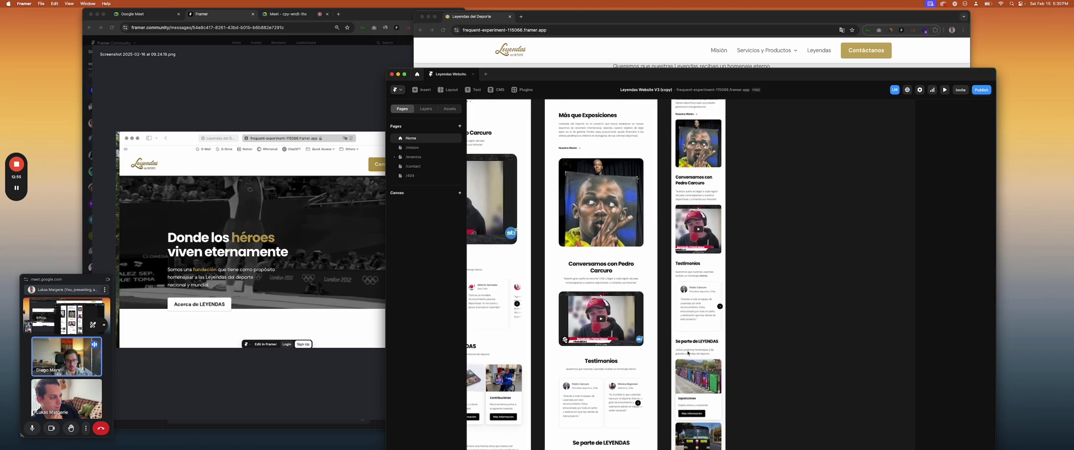
scroll(673, 345, down, 2)
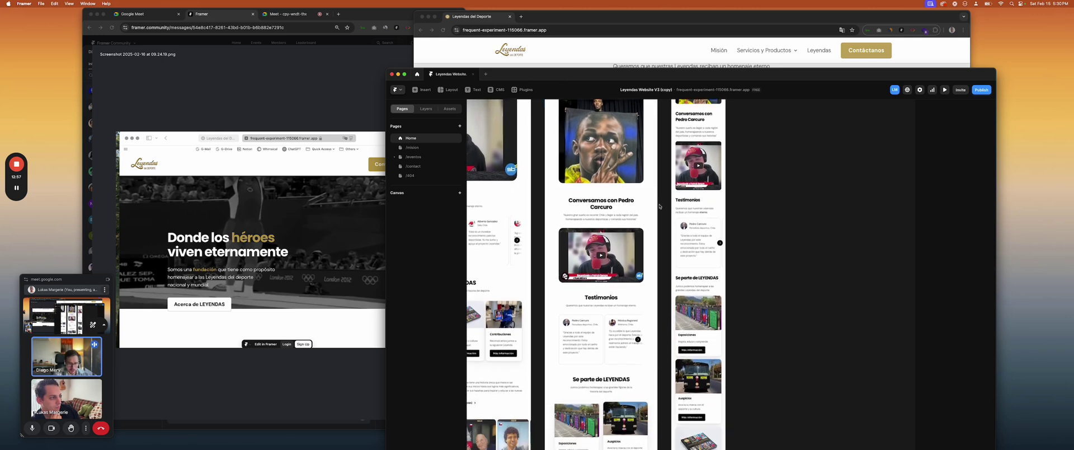
Preview the Phone breakpoint and go through the page to its Se parte de LEYENDAS section
scroll(647, 191, up, 10)
click(678, 146)
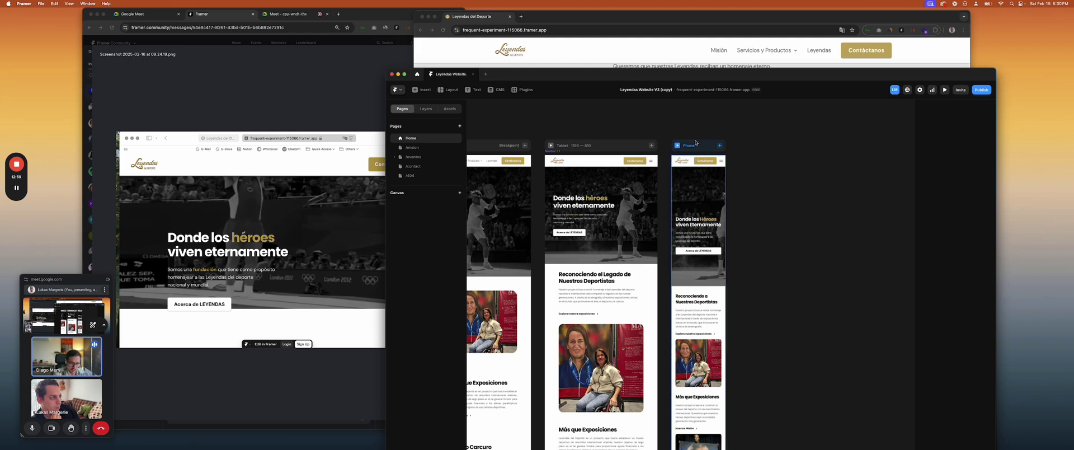
click(677, 146)
scroll(666, 202, down, 10)
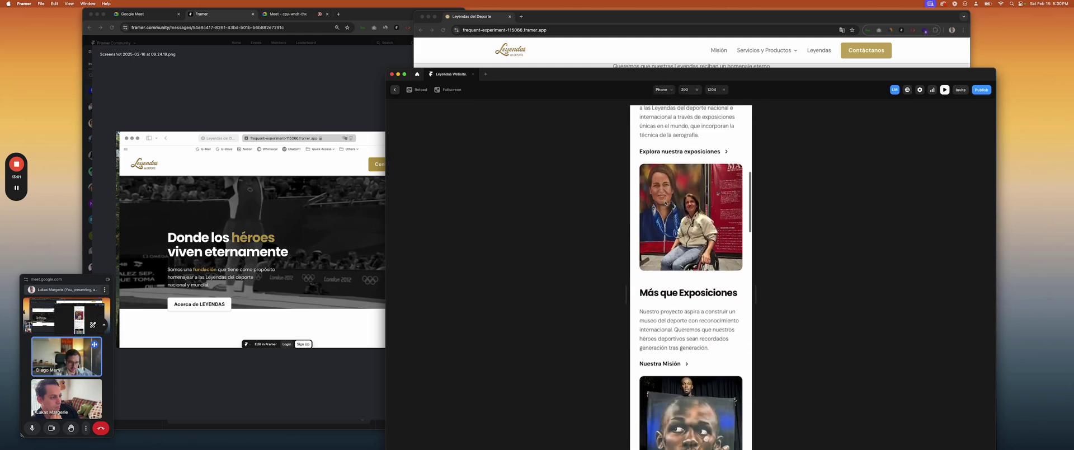
scroll(665, 202, down, 12)
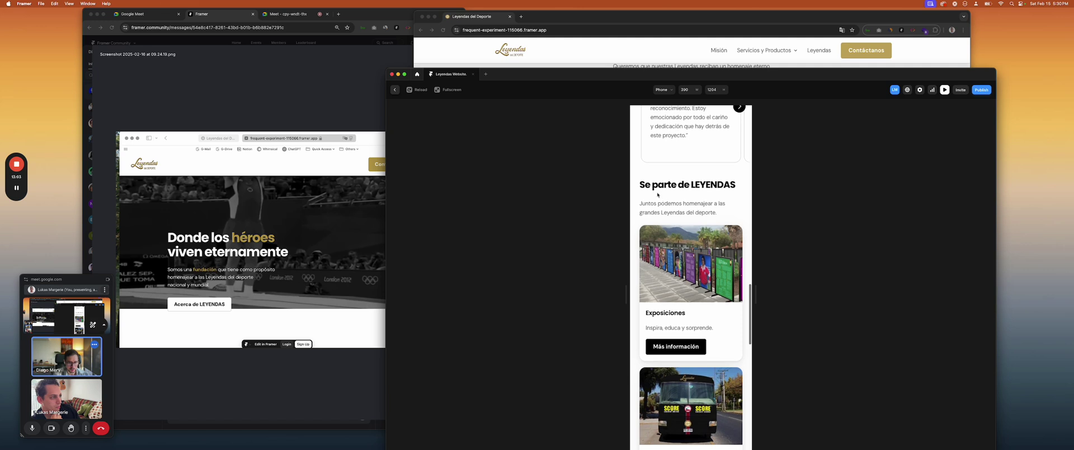
Examine the Exposiciones, Auspicios and Libros cards in the phone preview
scroll(641, 189, down, 1)
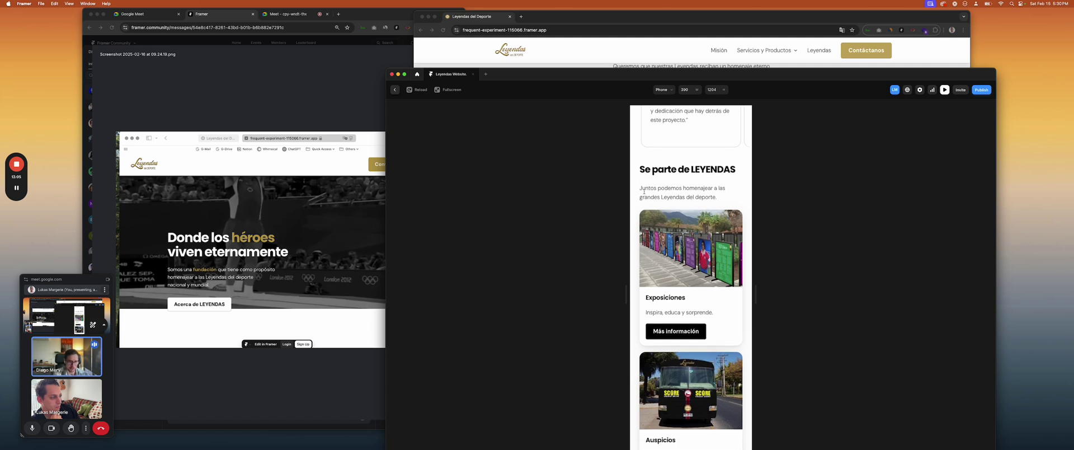
scroll(644, 191, down, 1)
scroll(678, 314, down, 1)
scroll(677, 313, down, 3)
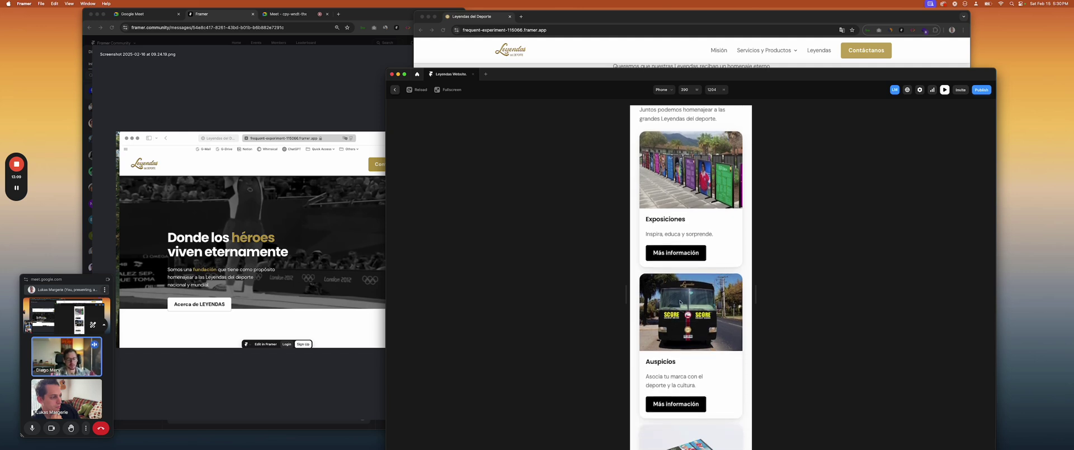
scroll(680, 303, down, 8)
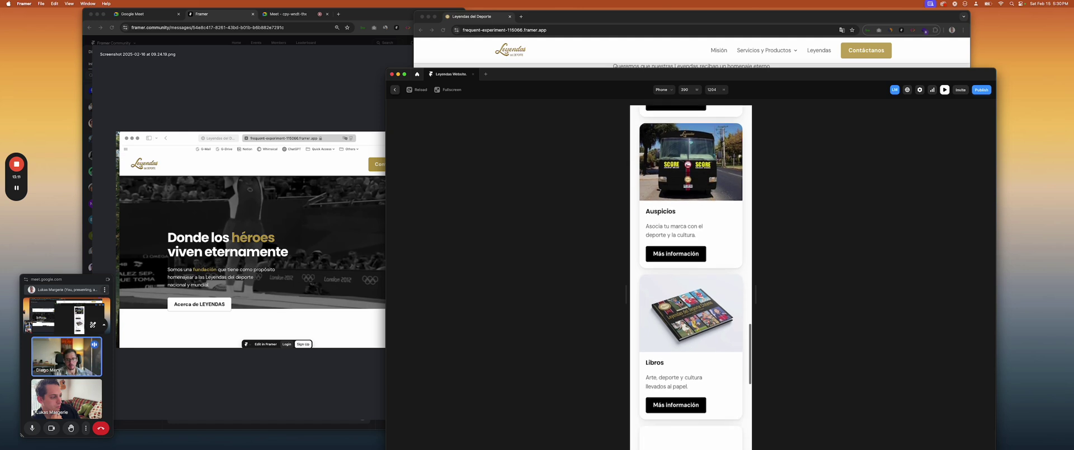
scroll(680, 302, up, 3)
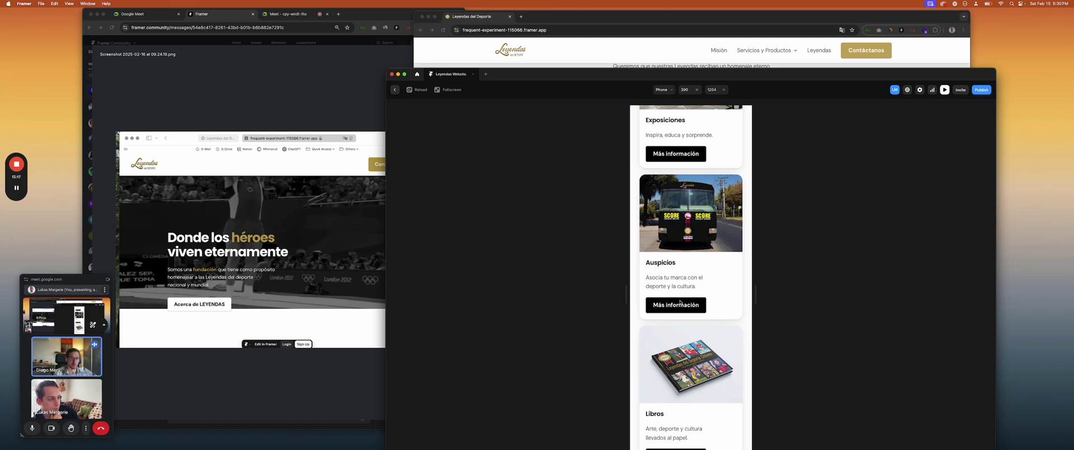
scroll(680, 302, up, 3)
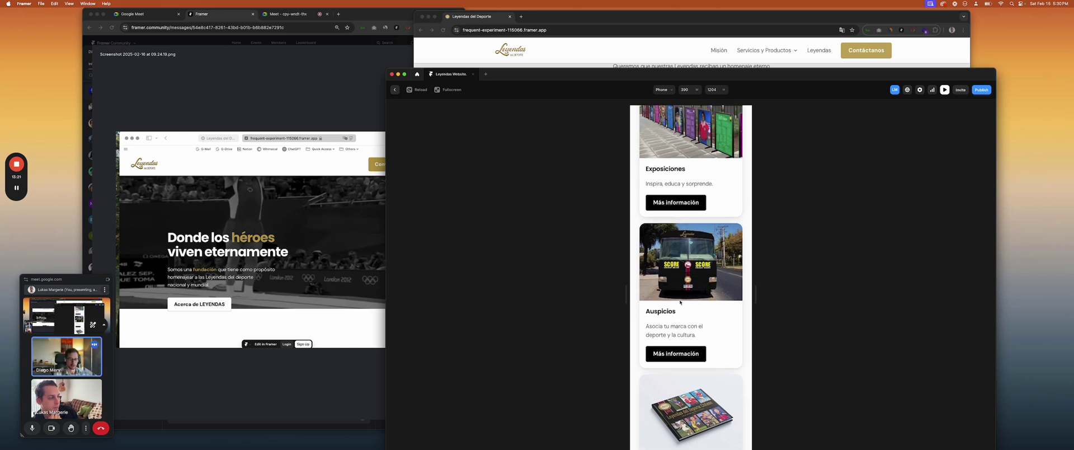
Widen the phone preview to 550, then leave it and locate the Se parte de LEYENDAS cards in the Phone breakpoint
drag(758, 295, 783, 295)
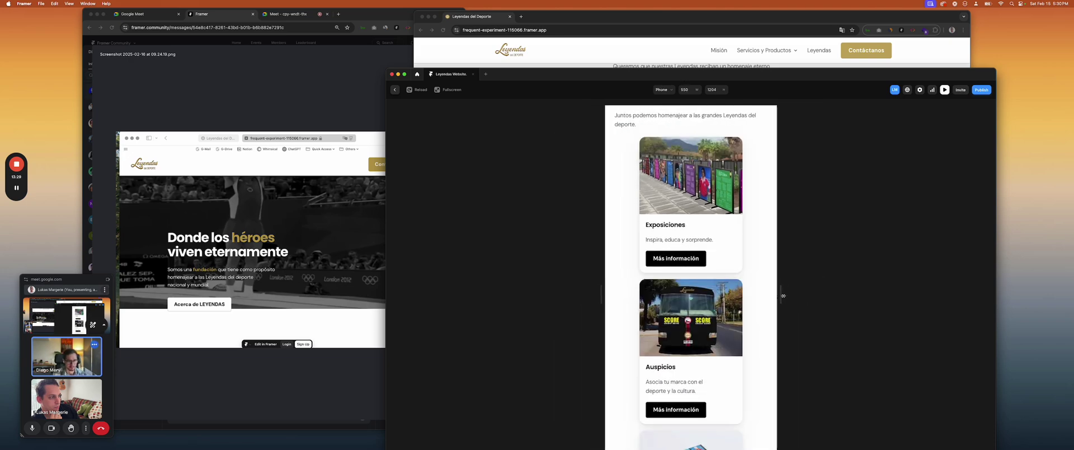
key(Escape)
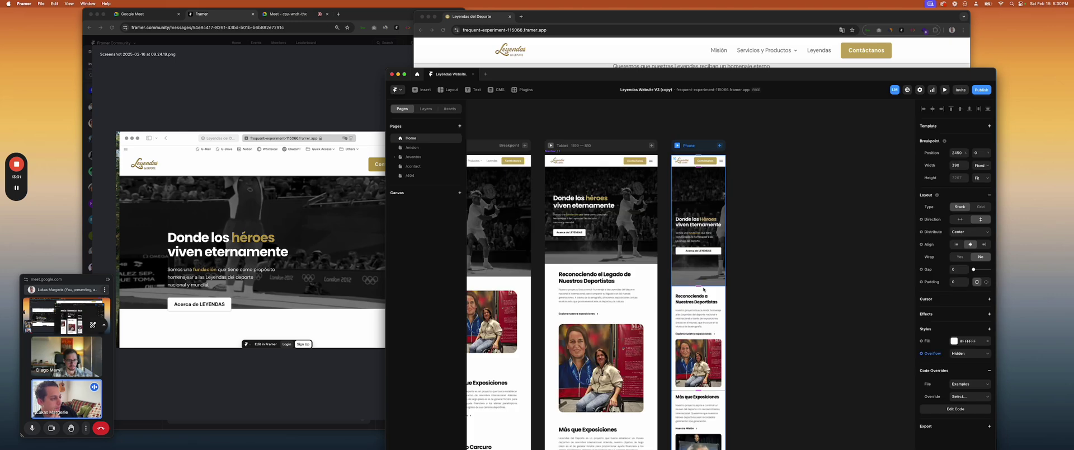
scroll(680, 300, down, 15)
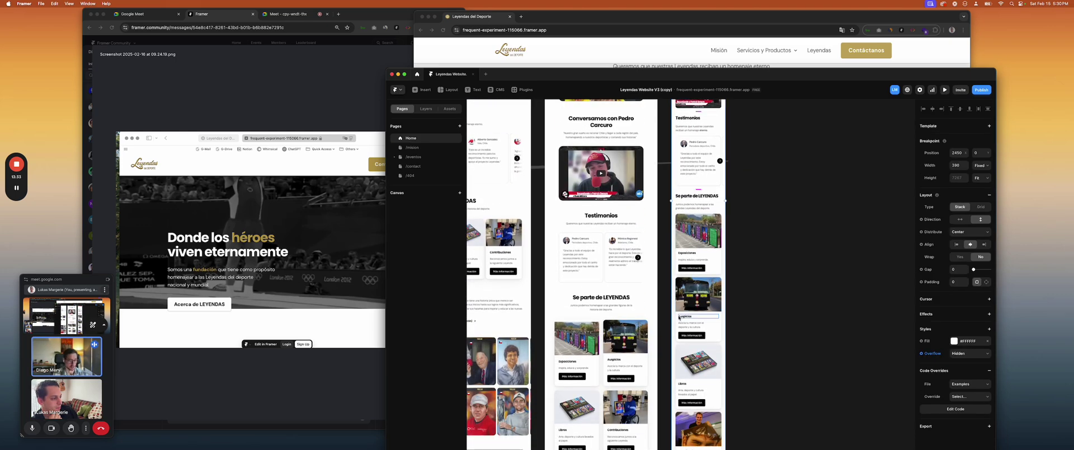
Inspect the Auspicios card and its layers in the Phone breakpoint's Se parte de LEYENDAS section
click(698, 325)
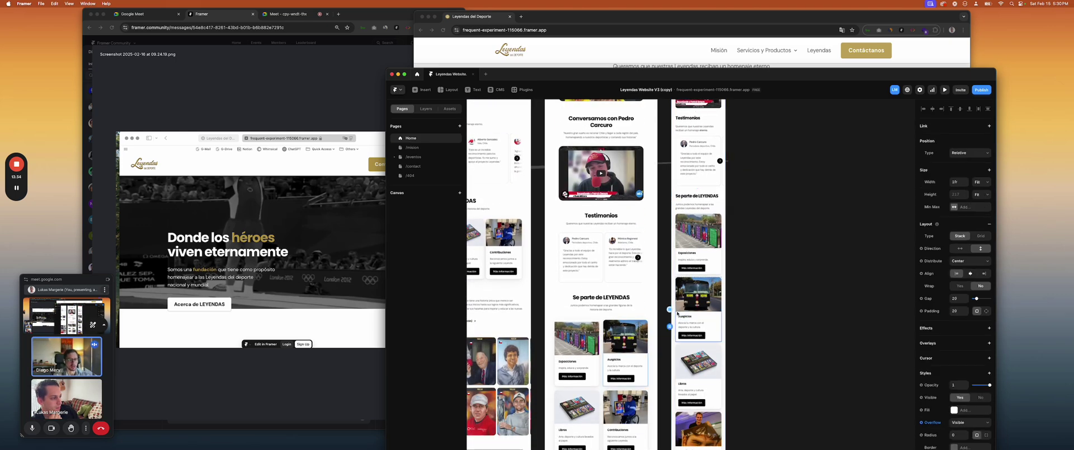
click(426, 108)
click(429, 297)
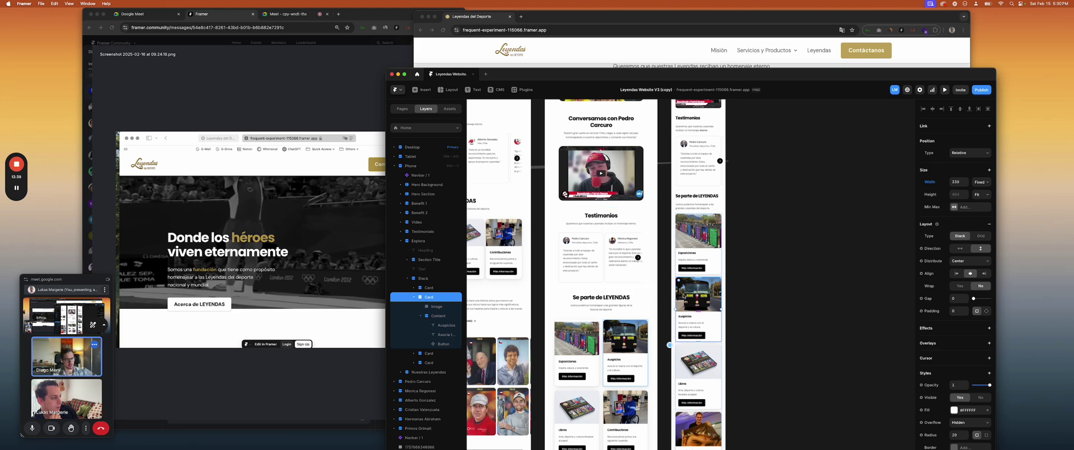
click(666, 284)
Return to the top of the Desktop breakpoint and select its Navbar
scroll(661, 283, up, 6)
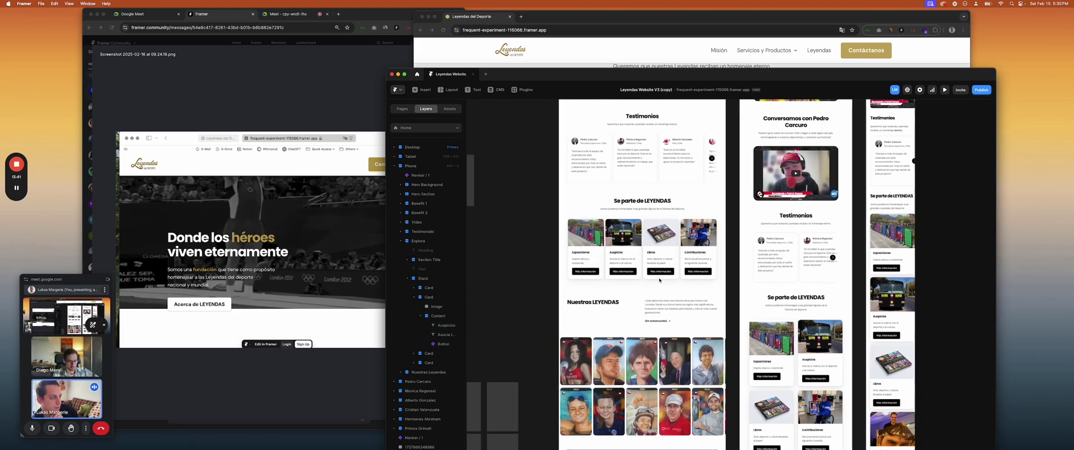
scroll(656, 283, up, 5)
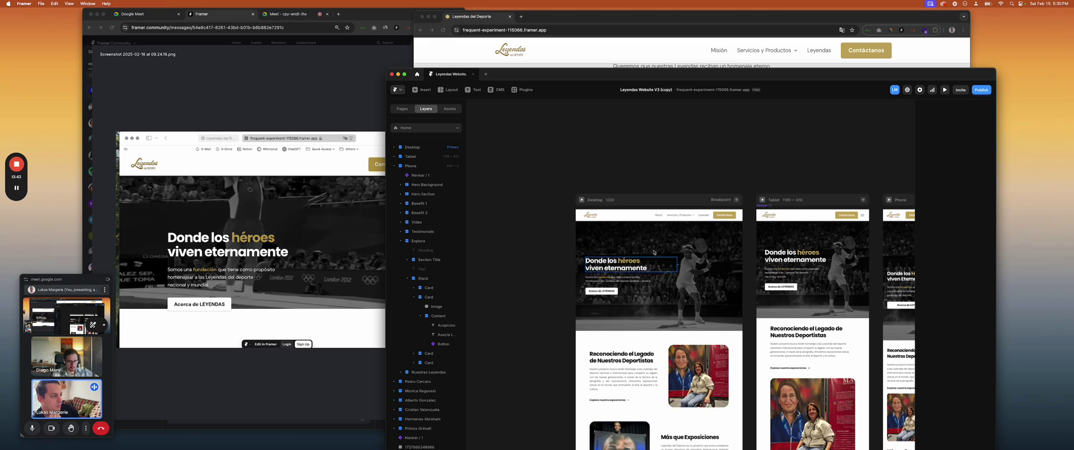
click(604, 215)
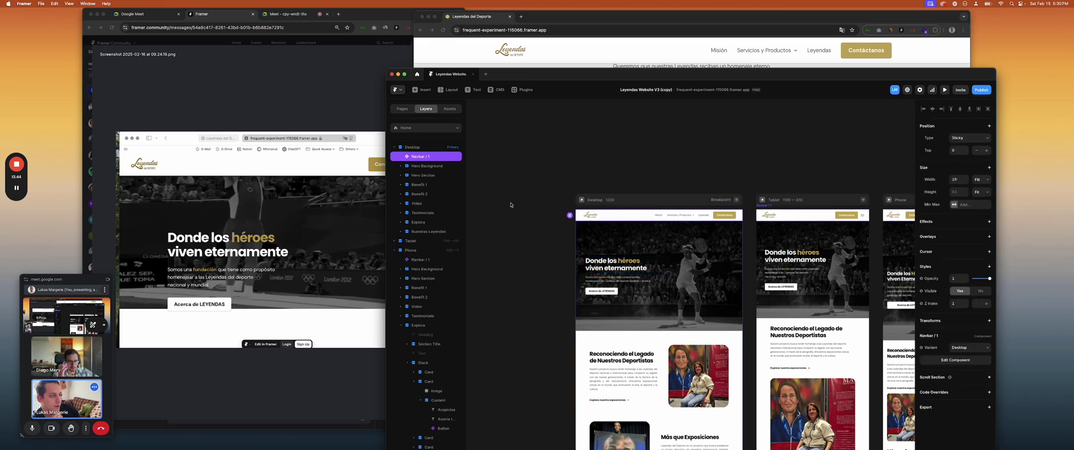
Switch to the published site in Chrome and look through the page down to its footer and back to the hero
click(511, 62)
scroll(532, 112, down, 15)
scroll(535, 109, down, 15)
scroll(534, 110, up, 10)
scroll(535, 109, down, 10)
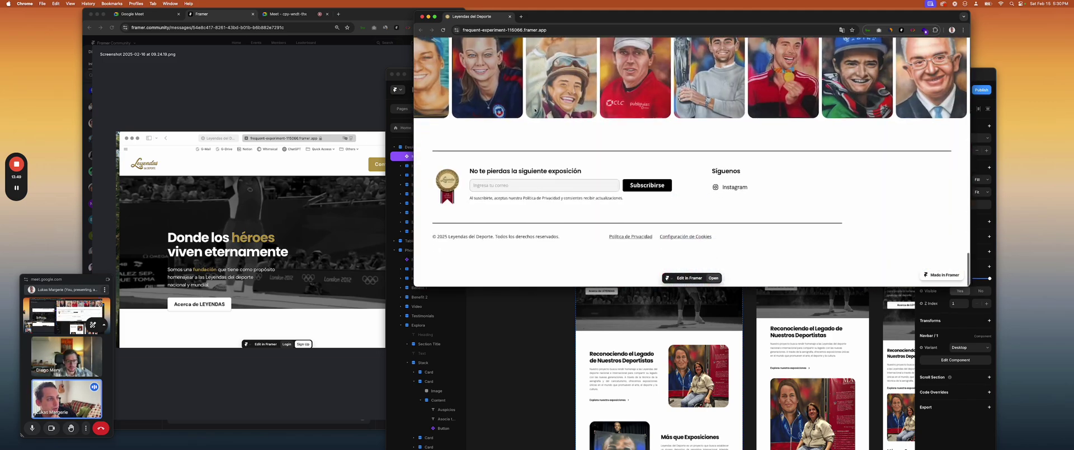
scroll(535, 109, up, 20)
scroll(533, 108, down, 5)
scroll(533, 108, up, 4)
scroll(543, 104, down, 1)
scroll(554, 98, up, 1)
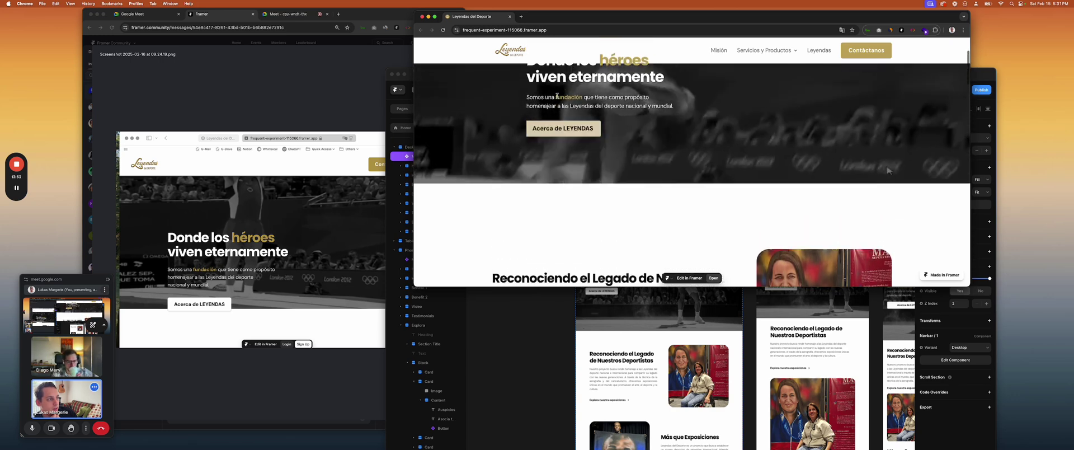
Examine how the hero's gold words and selected paragraph text pass the sticky header while the published page scrolls
drag(532, 95, 598, 95)
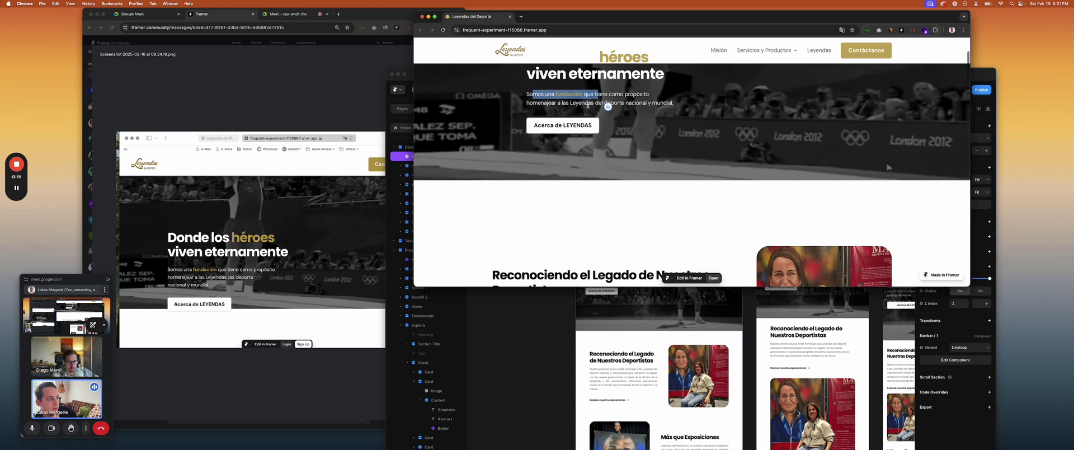
scroll(571, 112, down, 2)
scroll(554, 120, up, 1)
scroll(528, 120, down, 2)
scroll(525, 117, up, 1)
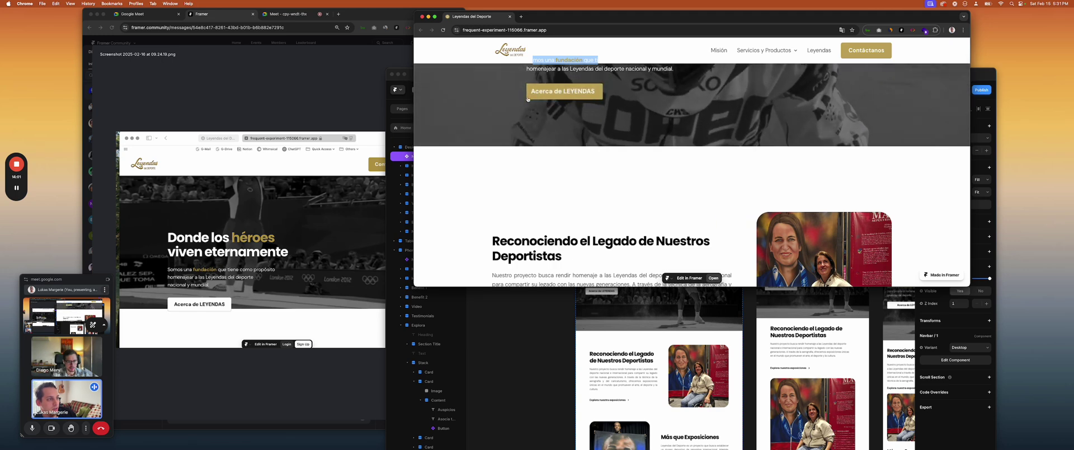
scroll(526, 111, down, 3)
scroll(518, 120, up, 2)
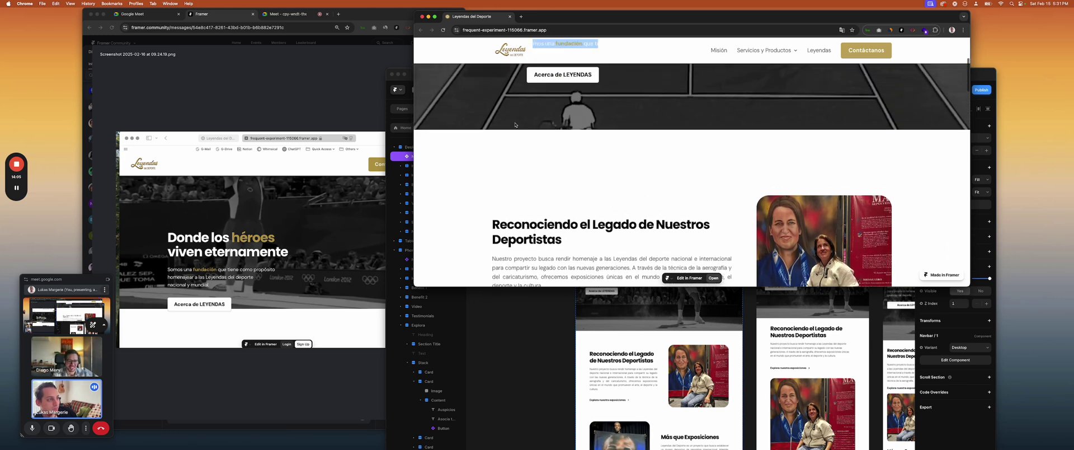
scroll(515, 125, up, 2)
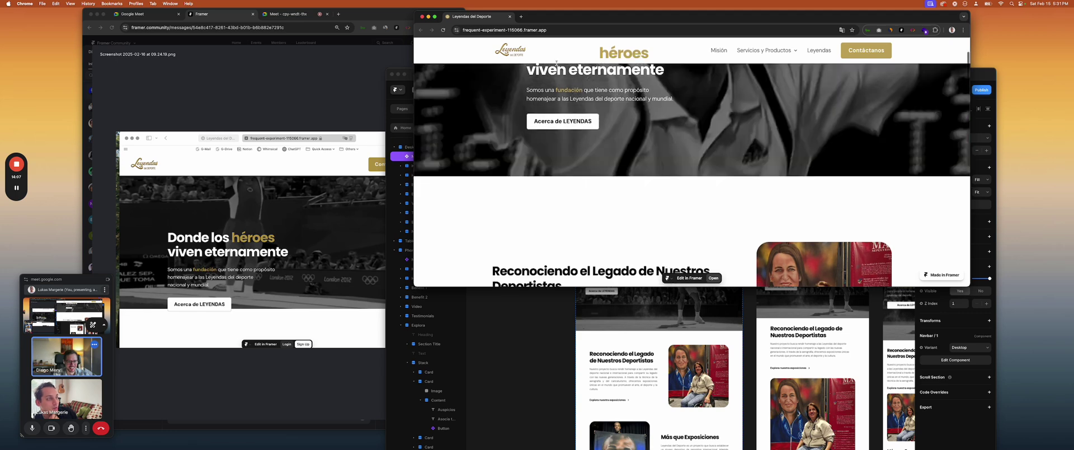
scroll(556, 63, down, 1)
scroll(675, 158, down, 3)
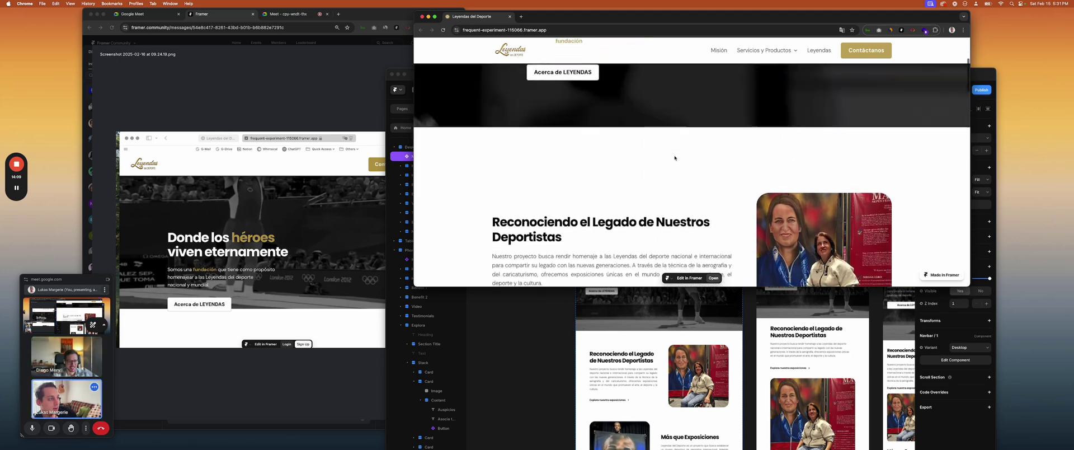
Switch back to Framer, raise the Desktop Navbar's Z Index to 4 and publish the update
key(super+Tab)
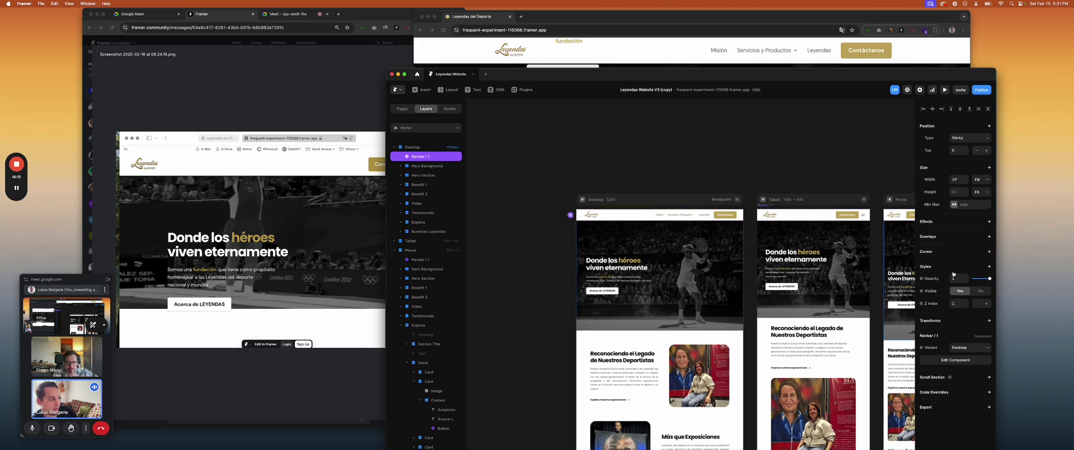
click(987, 304)
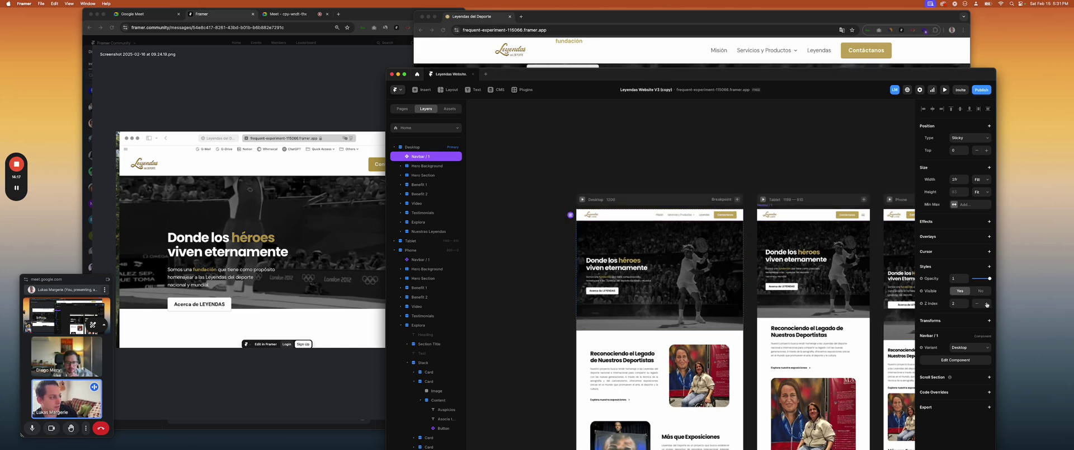
click(987, 304)
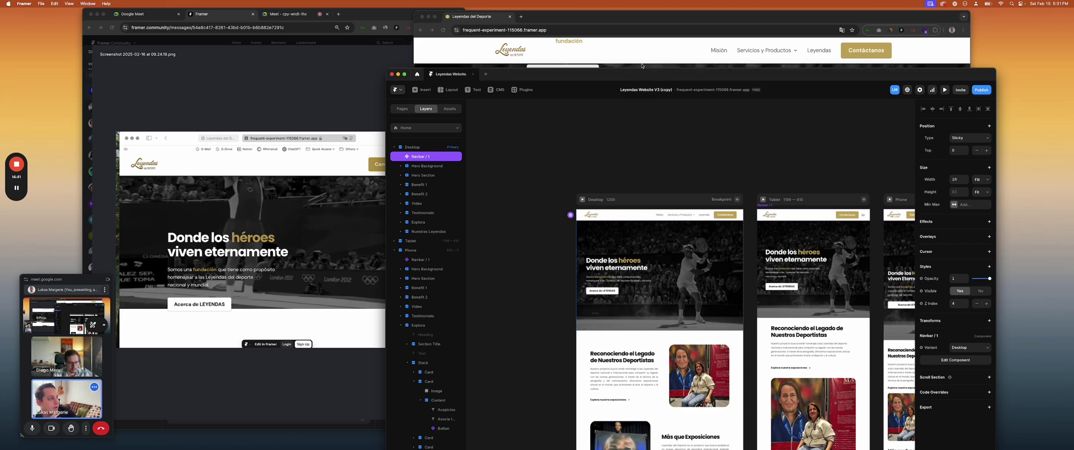
click(982, 90)
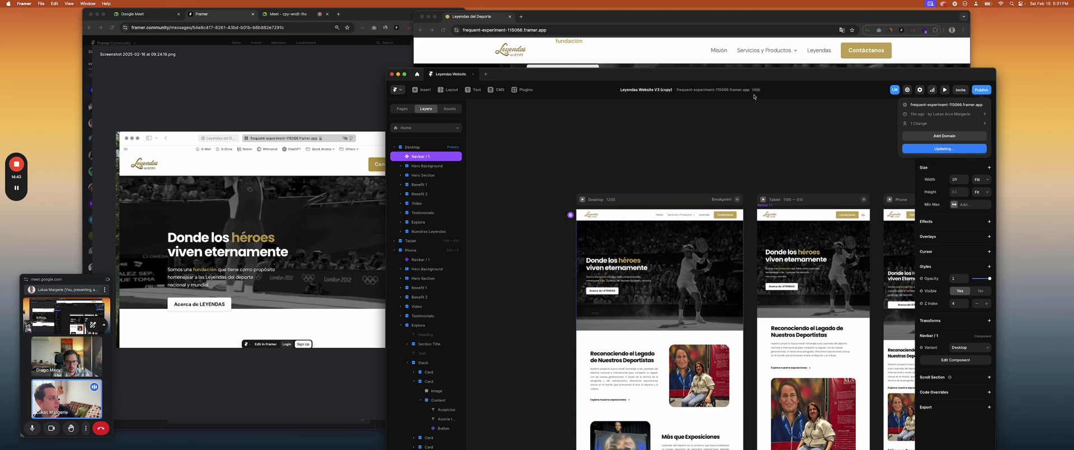
Reload the published site in Chrome and check how the hero and following sections scroll beneath the header
click(442, 31)
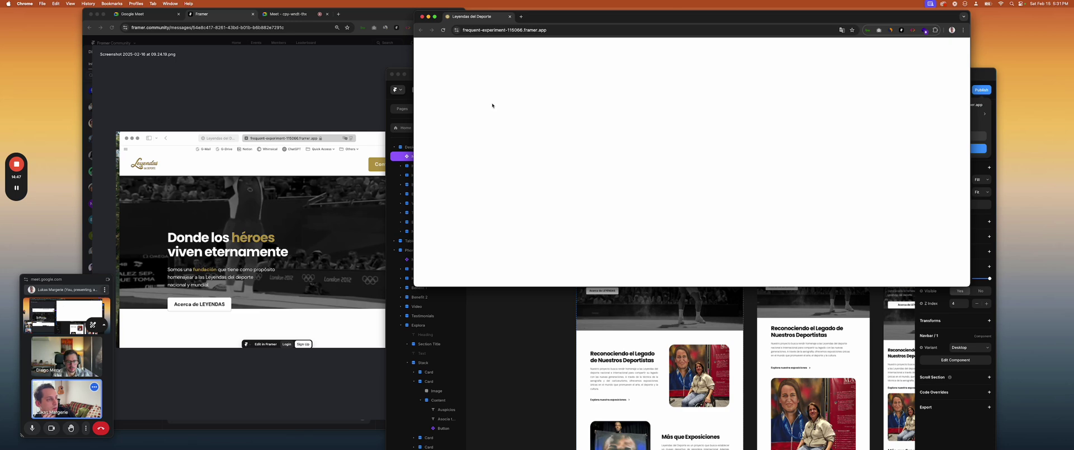
scroll(493, 105, down, 5)
scroll(491, 105, up, 2)
scroll(491, 106, down, 4)
scroll(491, 106, down, 3)
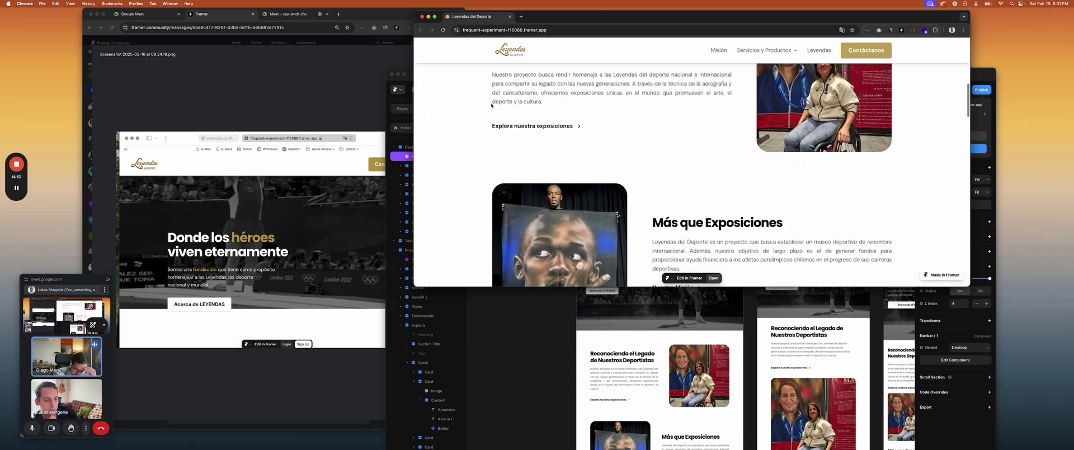
scroll(487, 103, up, 6)
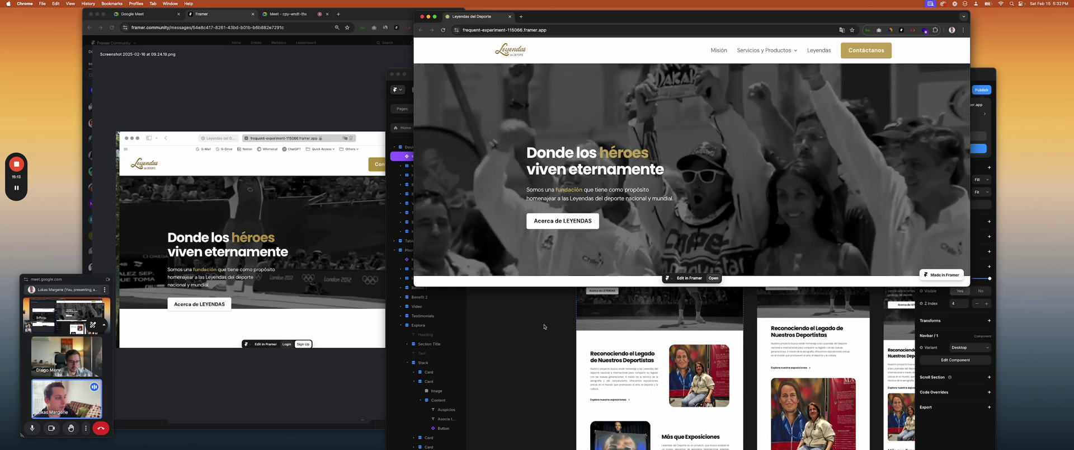
Return to Framer and check the style settings of the Desktop breakpoint's Hero Section, including its Z Index
click(636, 302)
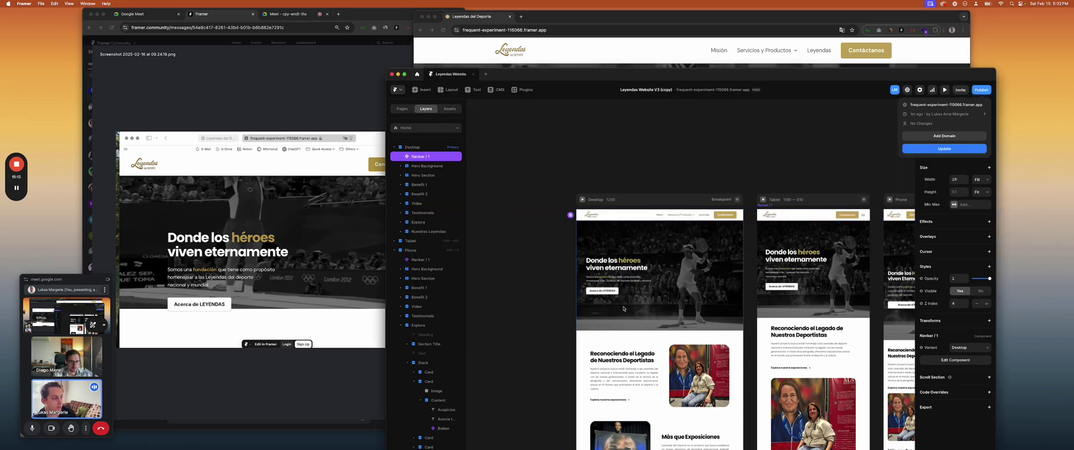
click(556, 206)
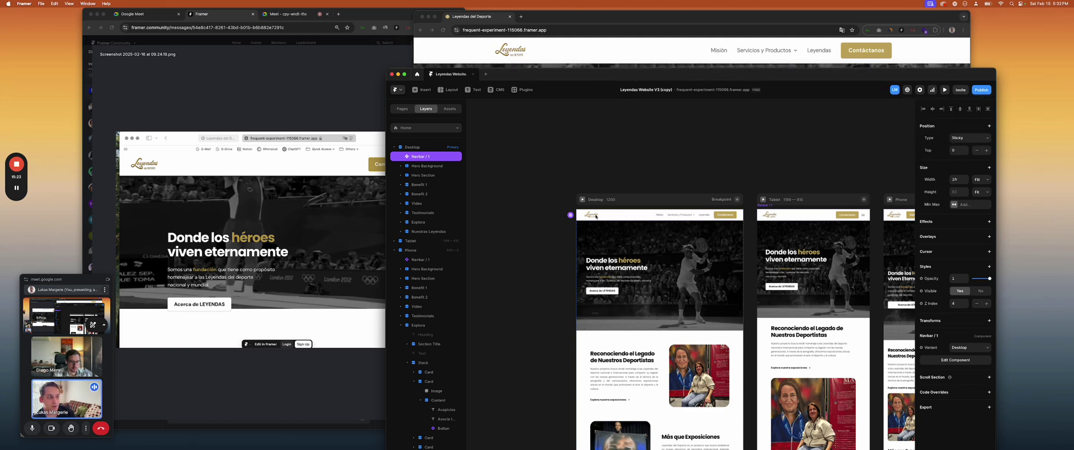
click(620, 288)
scroll(951, 296, down, 3)
scroll(949, 297, down, 1)
click(424, 176)
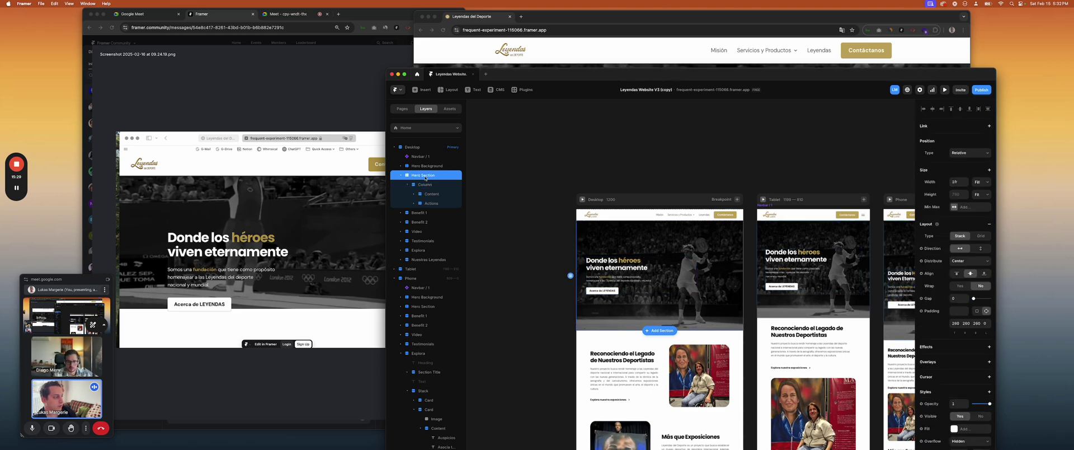
scroll(968, 379, down, 5)
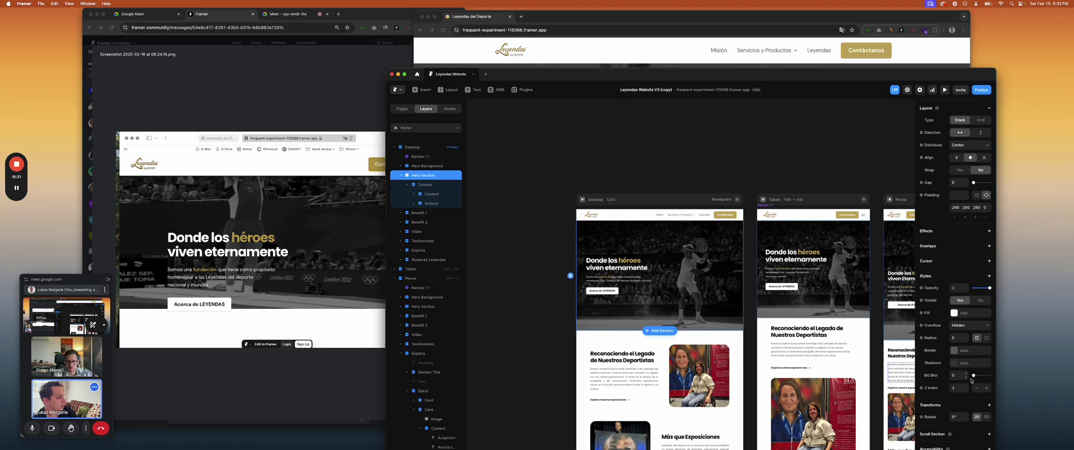
Add a Z Index property to the Column layer inside the Desktop Hero Section
click(622, 272)
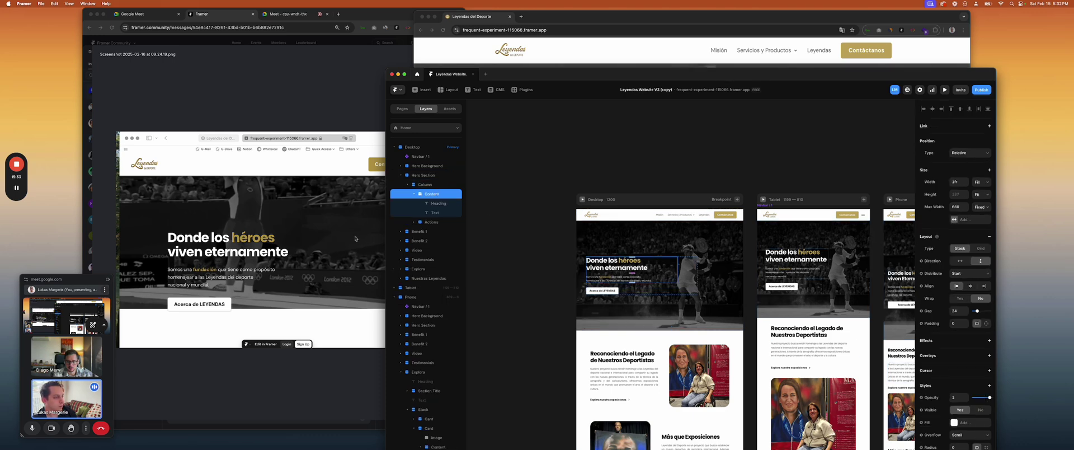
click(432, 183)
scroll(935, 302, up, 3)
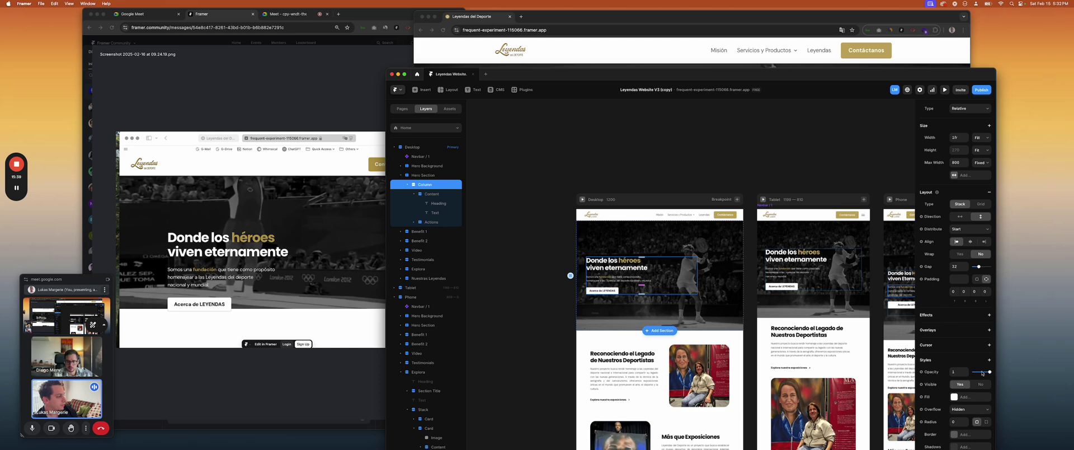
click(989, 360)
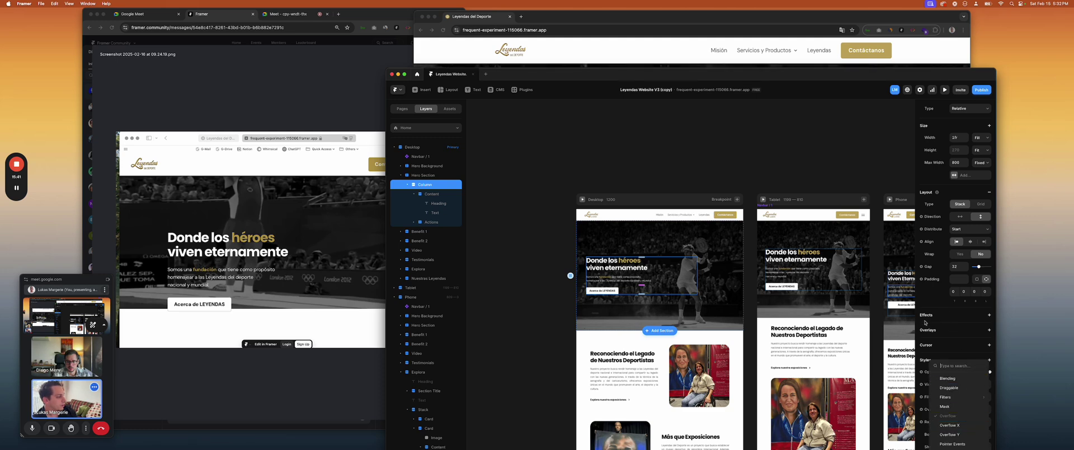
scroll(945, 336, down, 3)
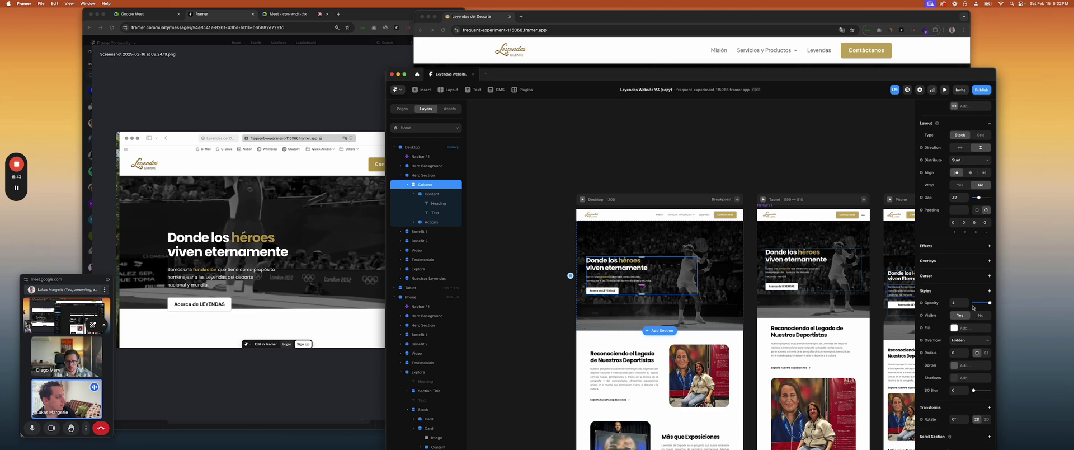
click(989, 290)
click(954, 413)
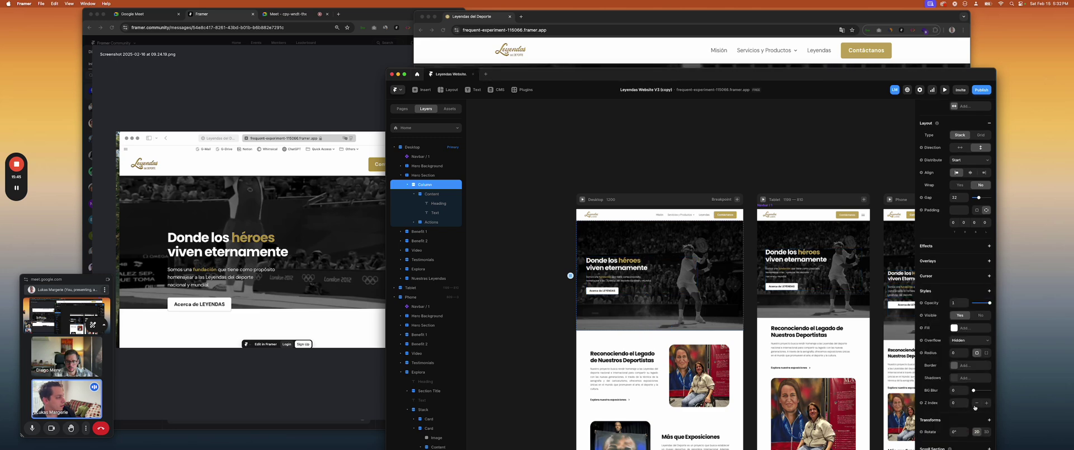
Compare against the Hero Section's Z Index, set the Desktop Navbar's Z Index to 2 and publish the update
click(414, 174)
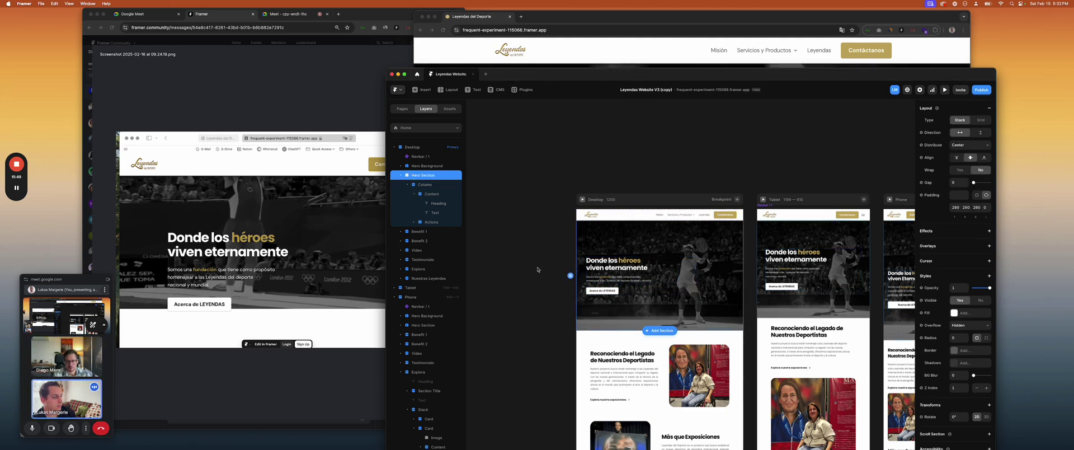
click(644, 215)
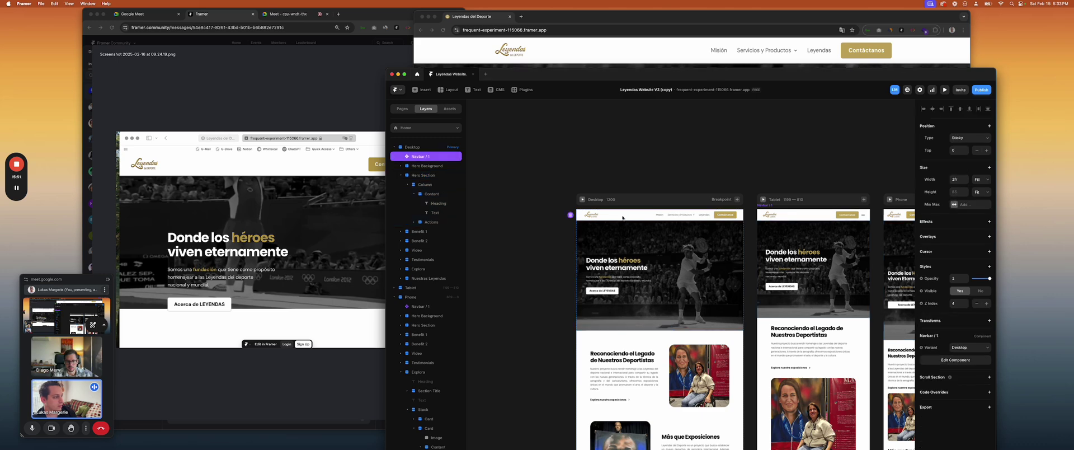
click(977, 304)
click(977, 304)
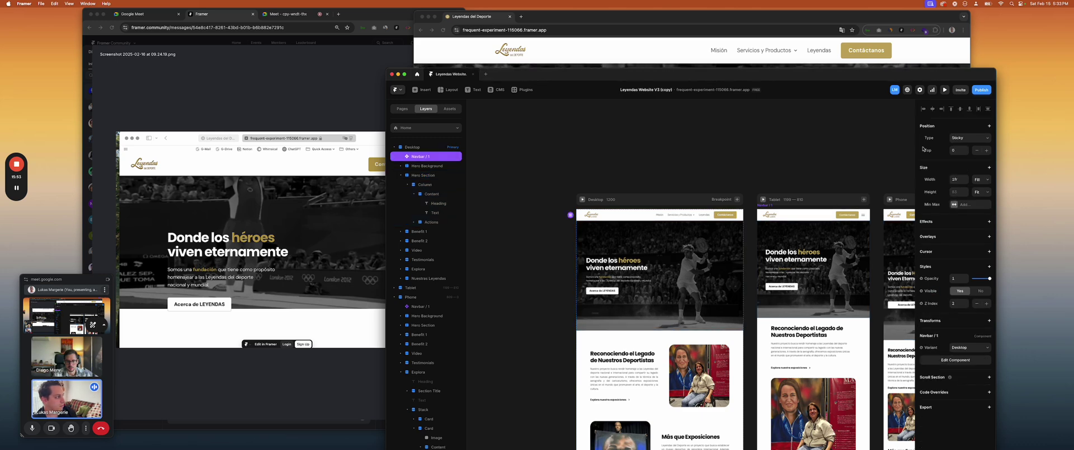
click(981, 89)
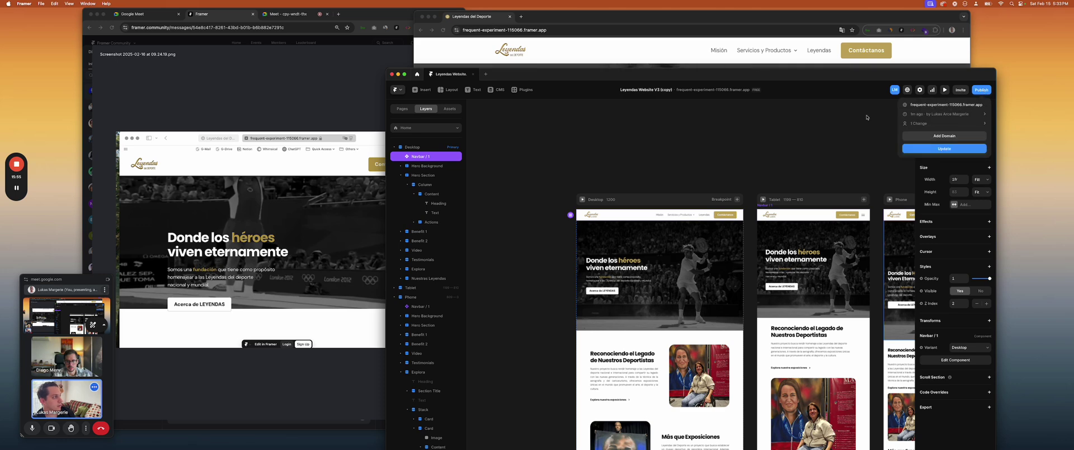
click(942, 148)
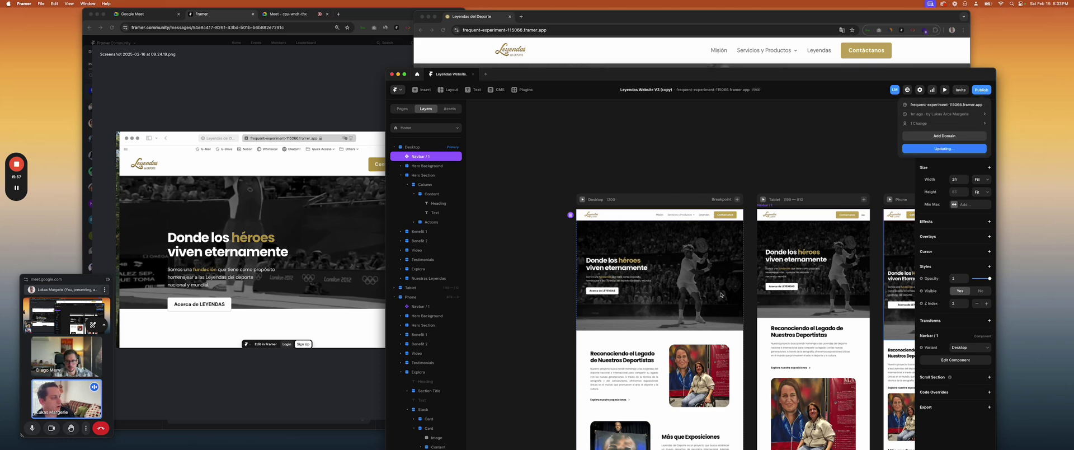
Switch to Chrome, reload the published site and check how the hero content scrolls beneath the sticky header
click(464, 33)
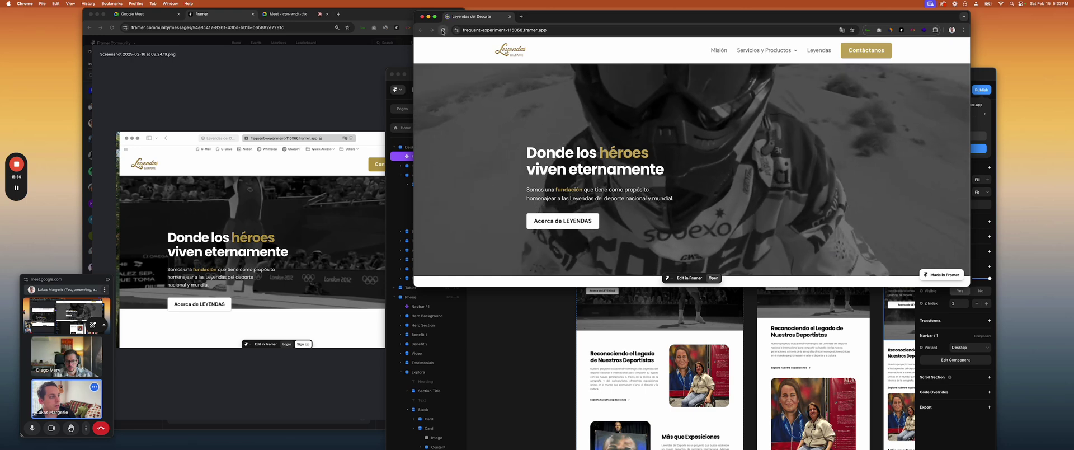
scroll(506, 83, down, 3)
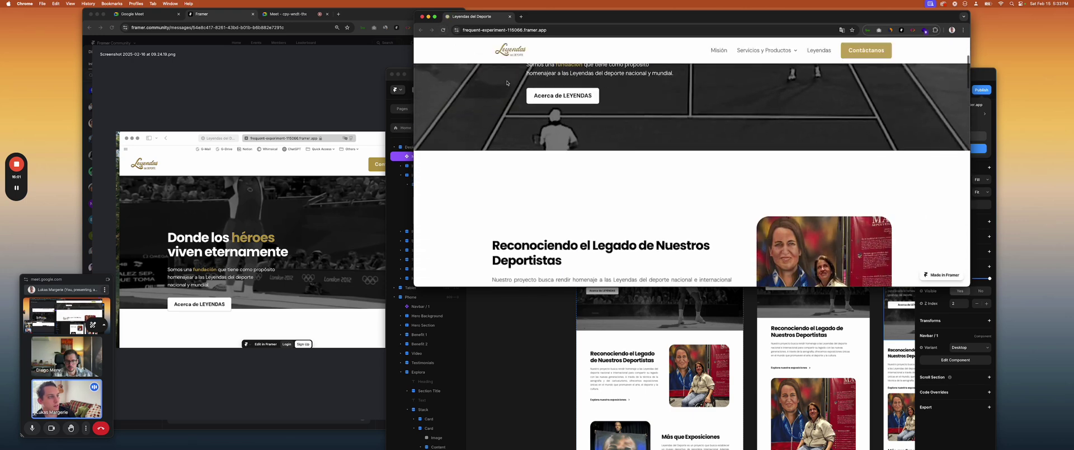
scroll(473, 250, up, 3)
Return to Framer, collapse the Desktop Hero Section's layers and look over the page sections across the breakpoints
click(400, 178)
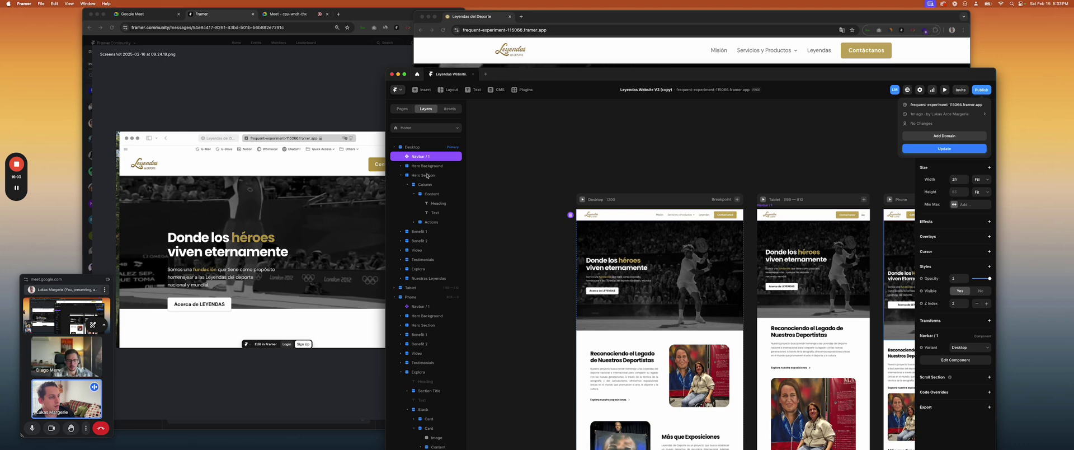
click(400, 177)
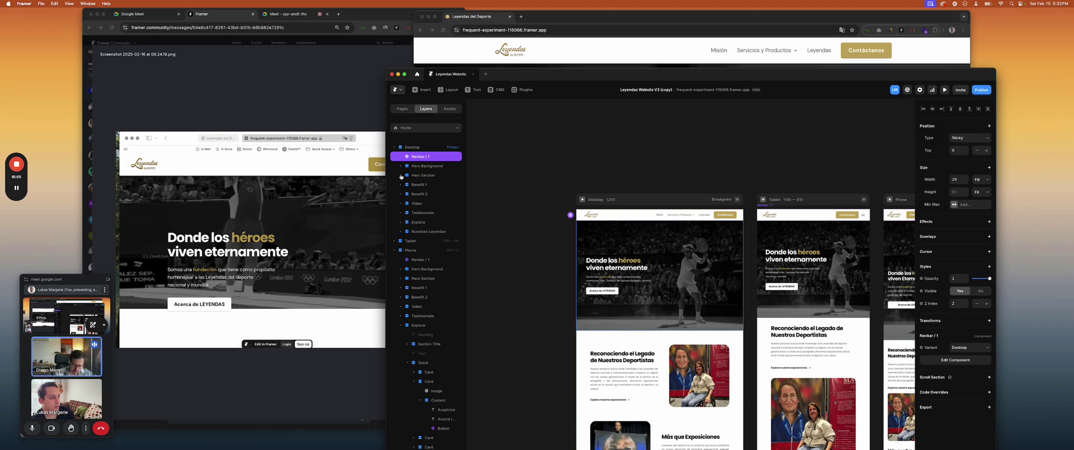
click(553, 201)
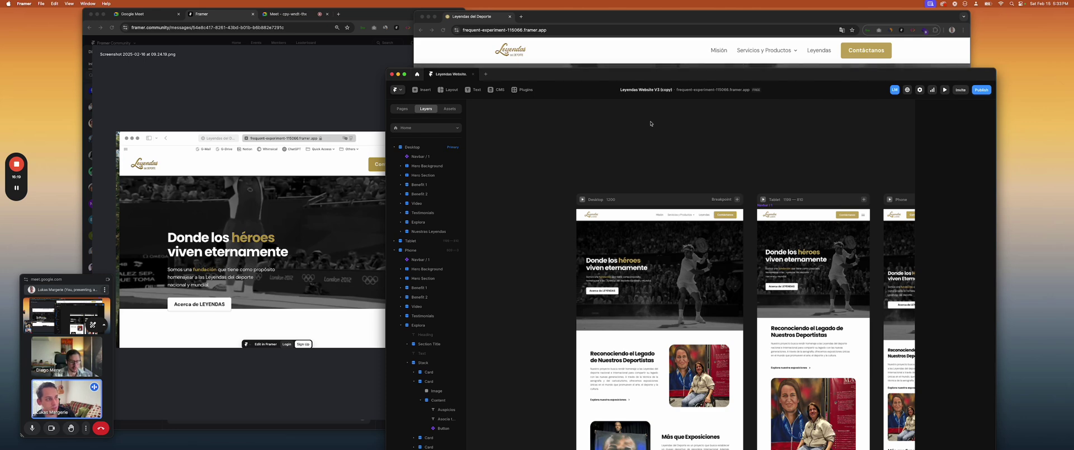
click(625, 248)
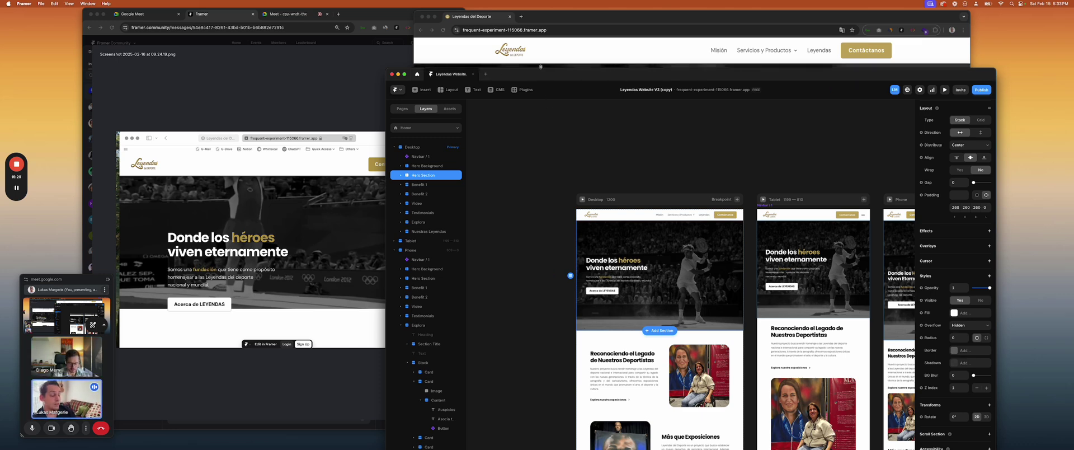
click(581, 134)
scroll(582, 135, down, 5)
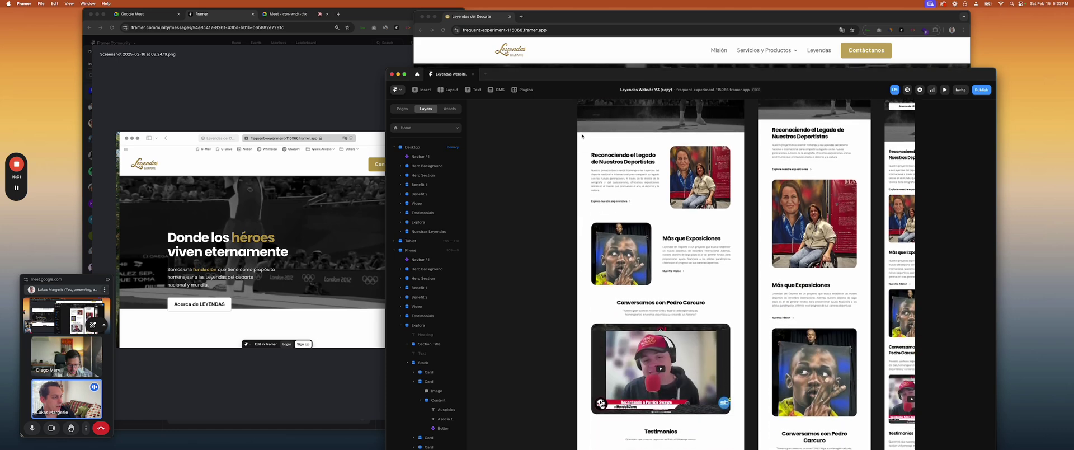
scroll(582, 134, right, 2)
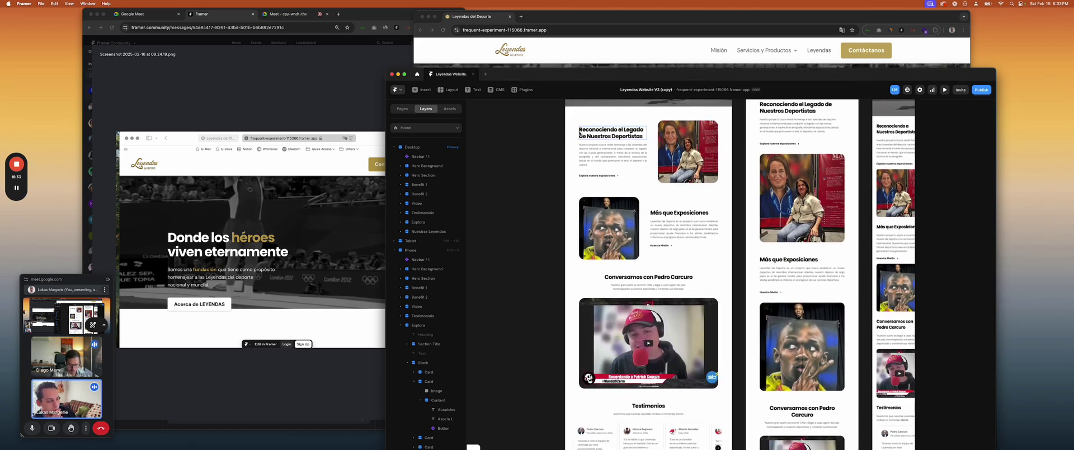
scroll(573, 136, up, 3)
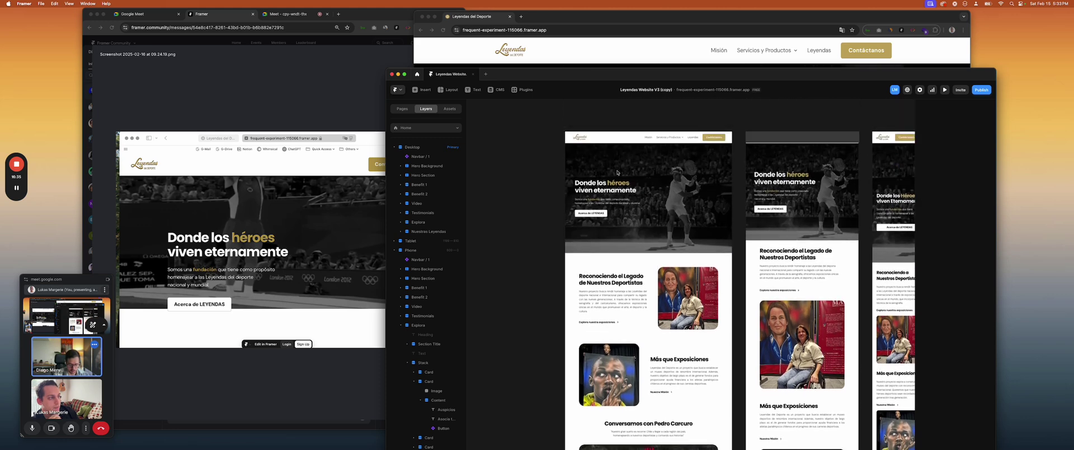
Examine the layers inside the Desktop Hero Section and Hero Background, including the Video component's settings
click(659, 170)
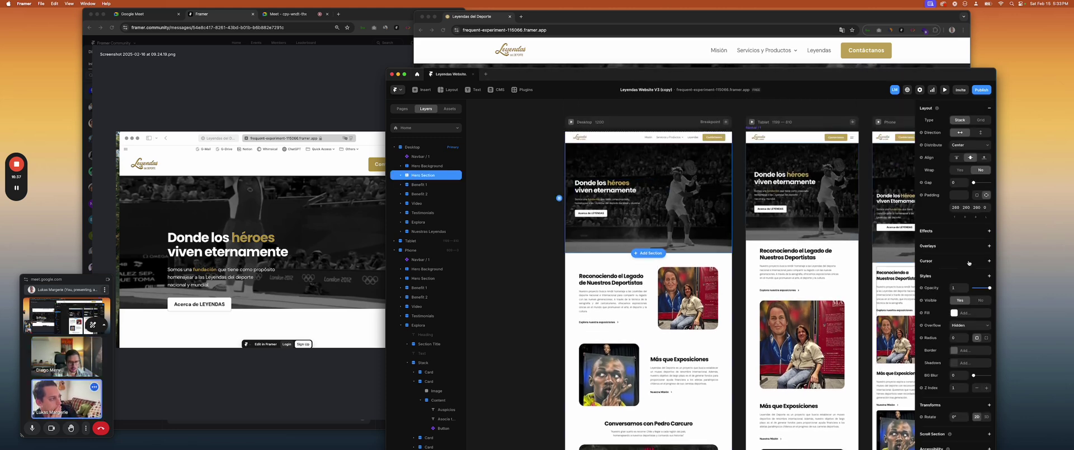
click(399, 176)
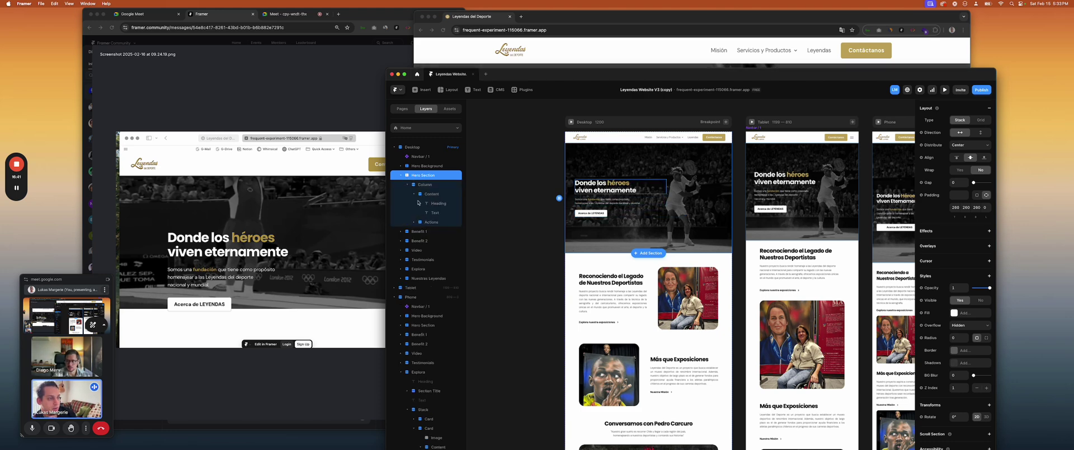
click(407, 184)
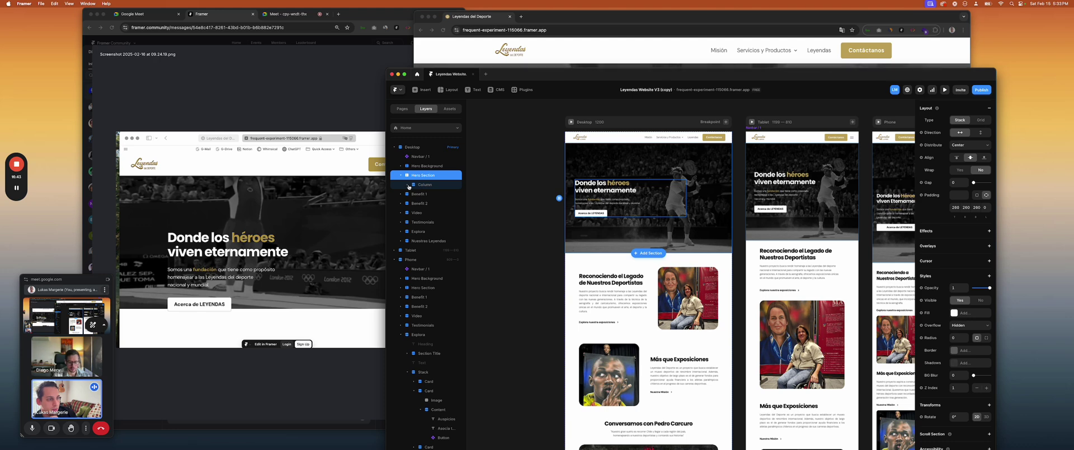
click(402, 167)
click(402, 193)
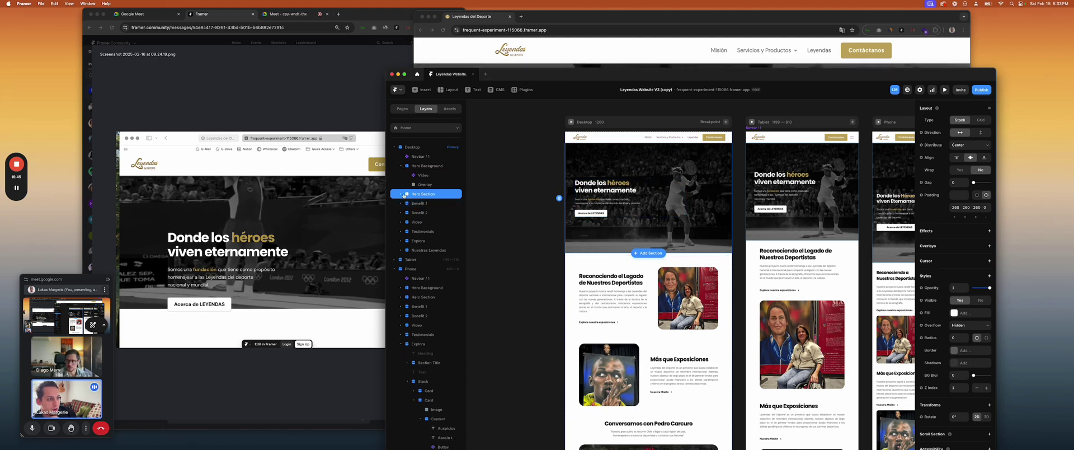
click(425, 176)
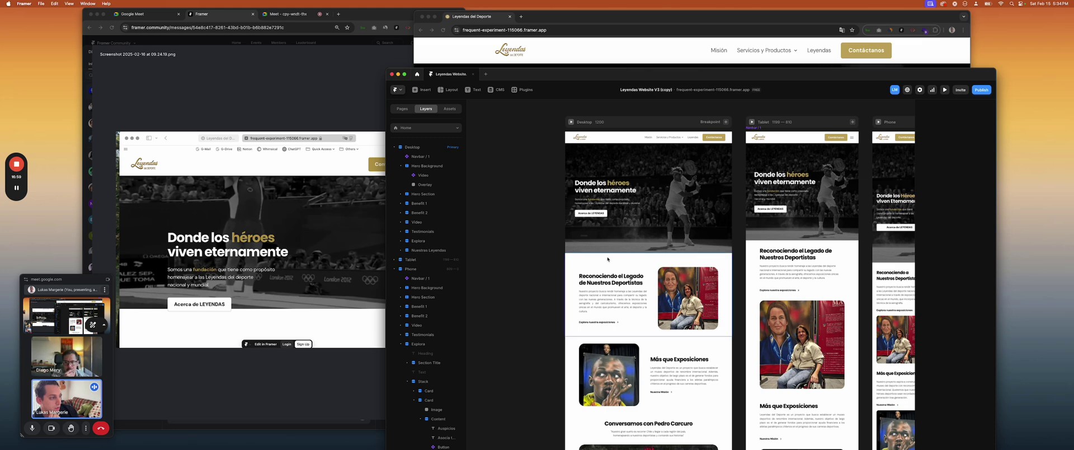
click(604, 248)
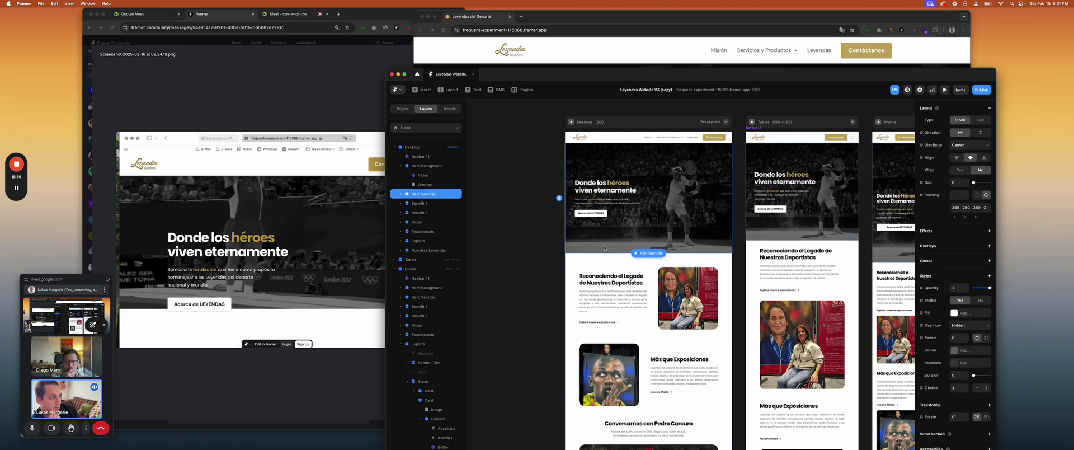
click(427, 176)
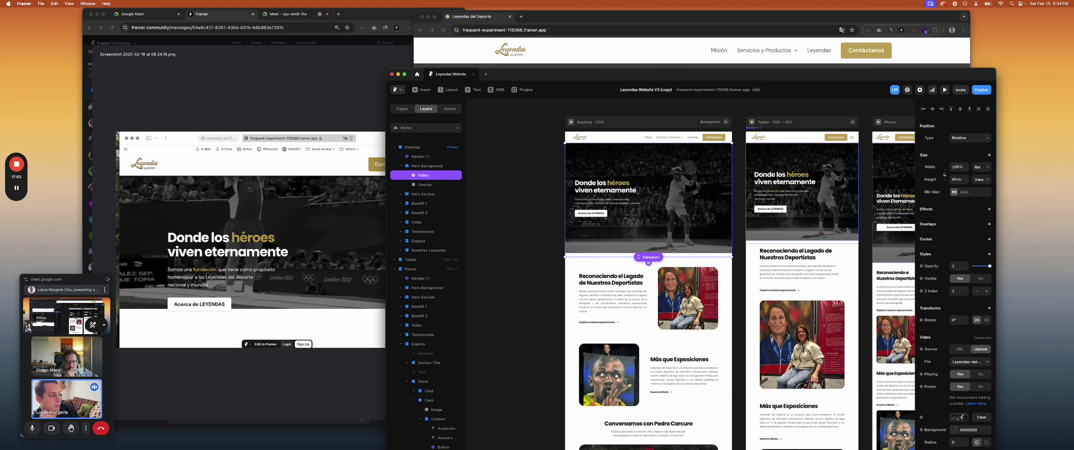
scroll(942, 271, down, 4)
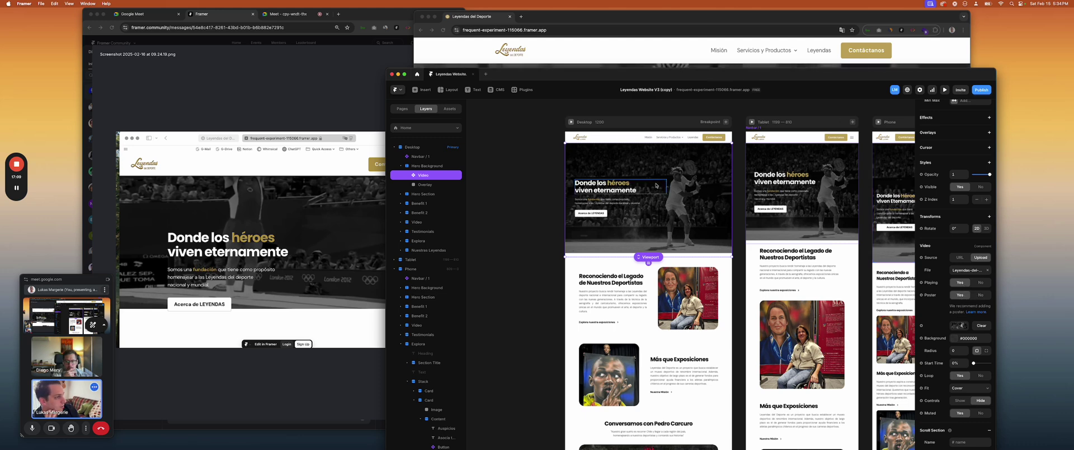
Preview the Home page in Framer, and reload the published site in Chrome to compare the hero video
key(super+p)
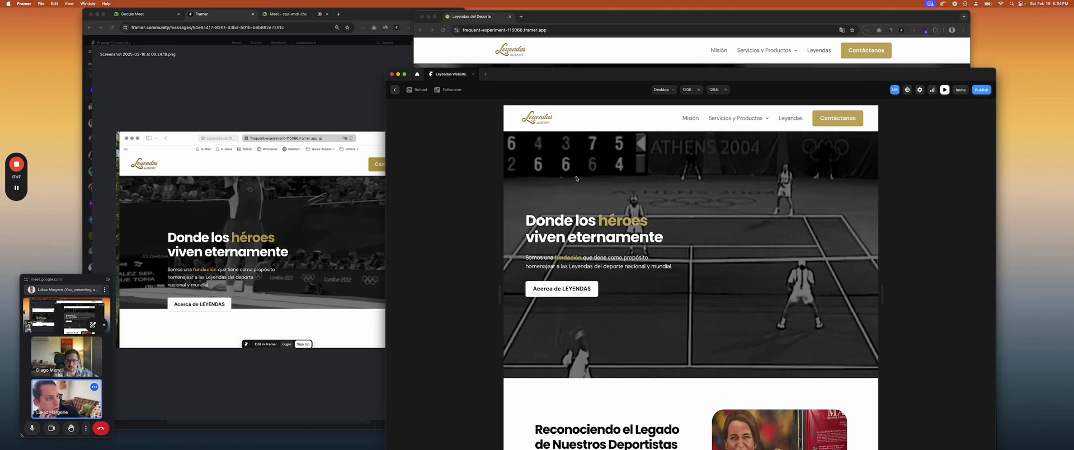
click(446, 35)
click(445, 34)
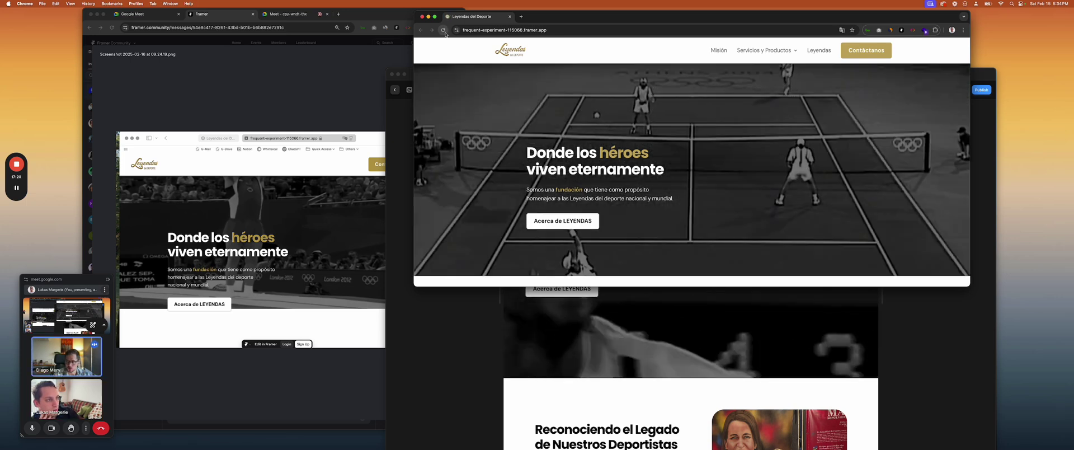
click(446, 34)
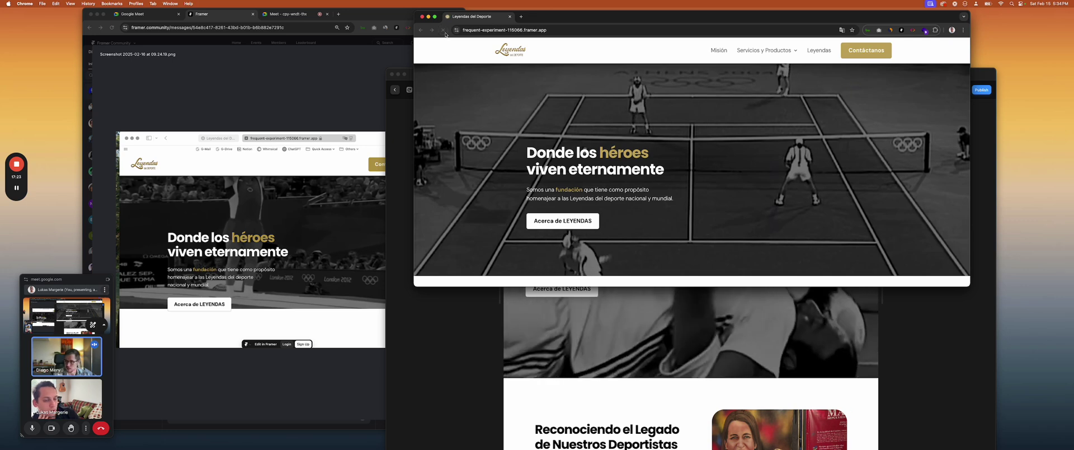
Check the Google Meet call, and replace the open screenshot in the Framer Community chat with the newest one received
click(312, 17)
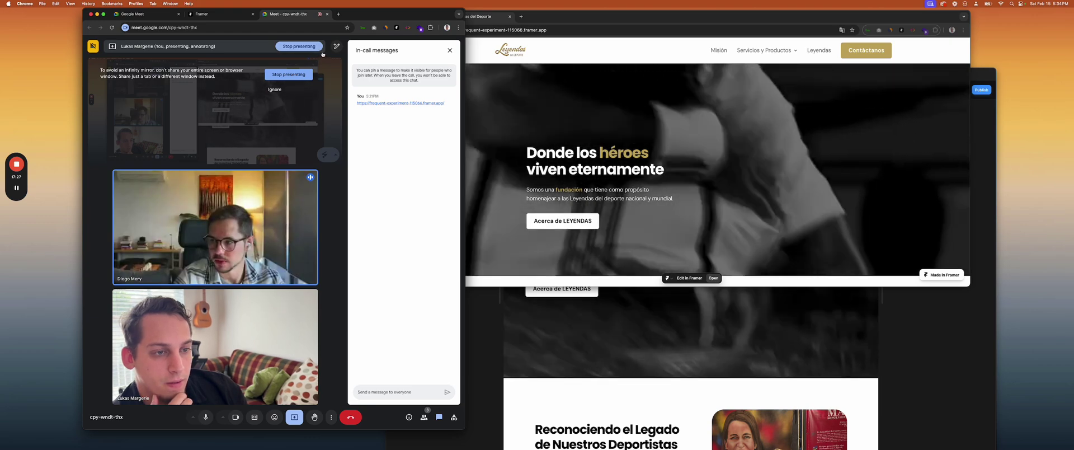
click(551, 63)
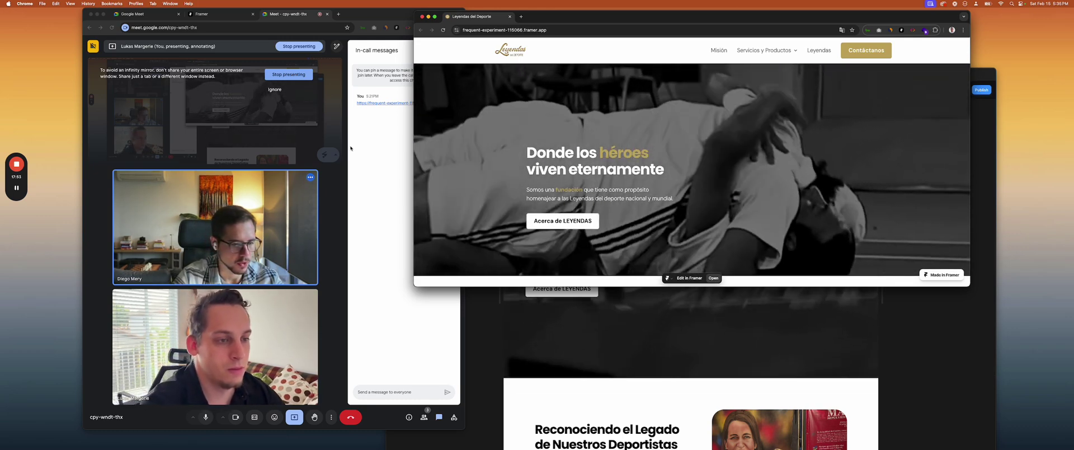
click(249, 17)
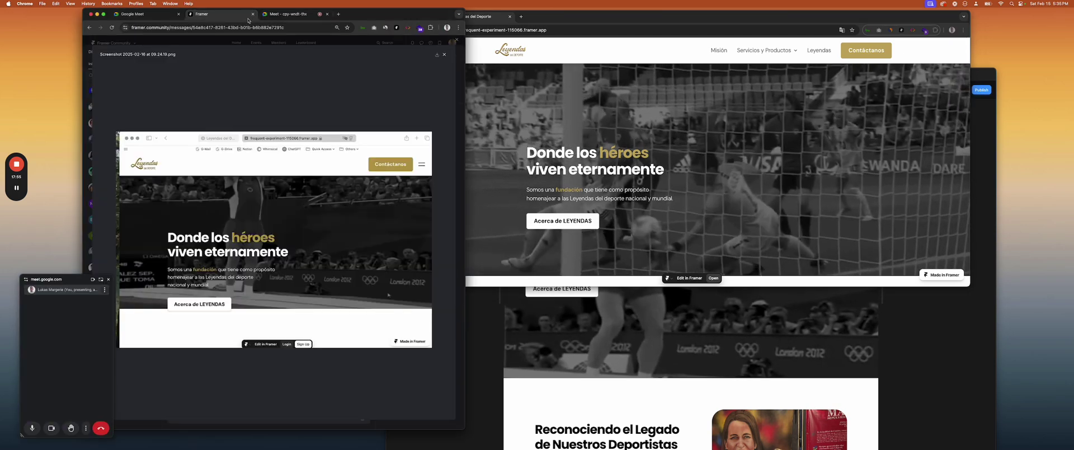
click(444, 56)
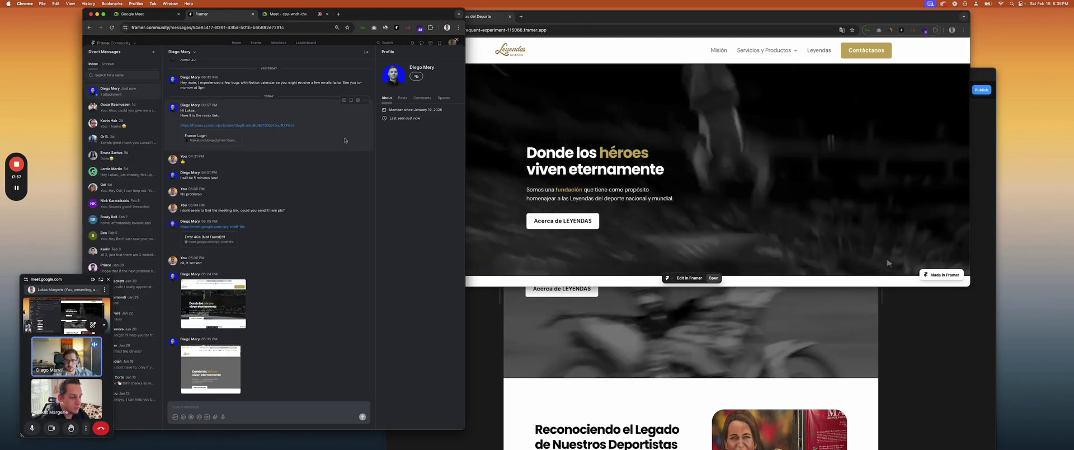
click(190, 367)
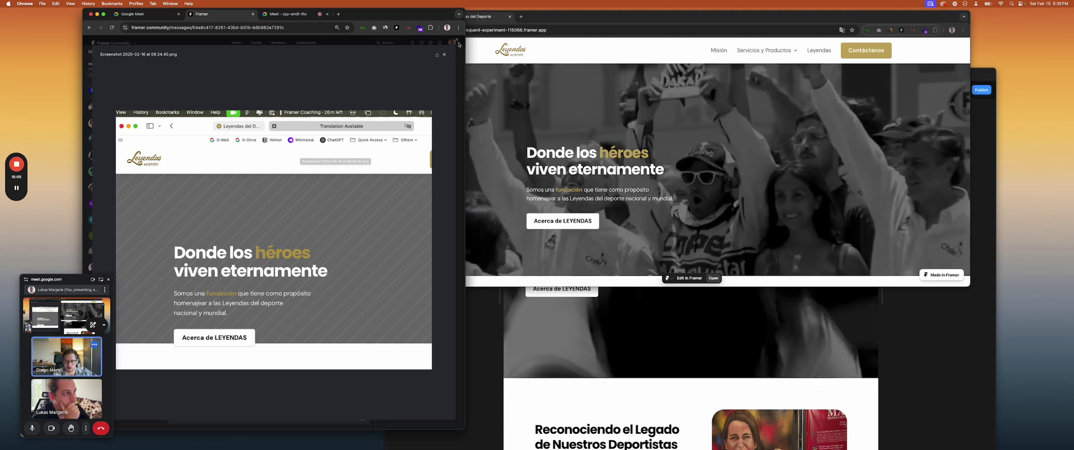
Return to Framer, leave the preview and review the Desktop Hero Background's position, layout and style settings
key(super+Tab)
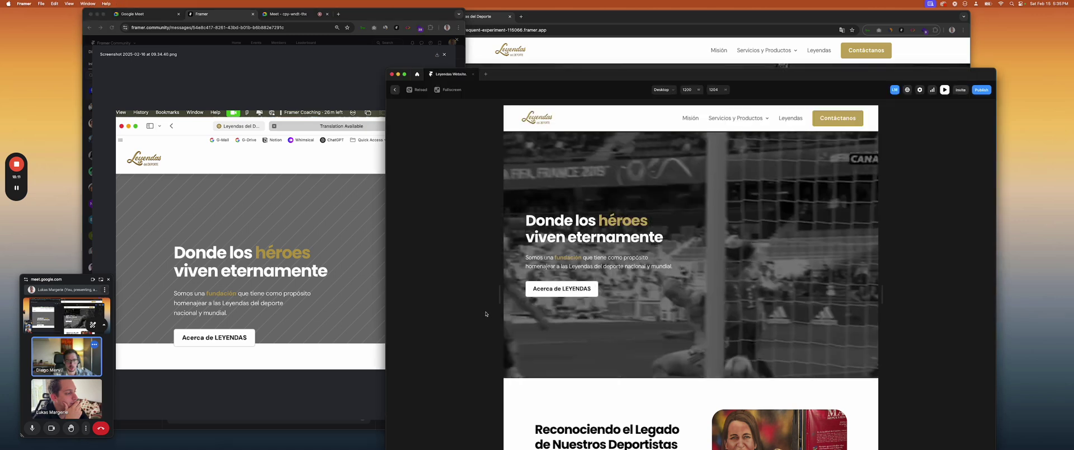
key(Escape)
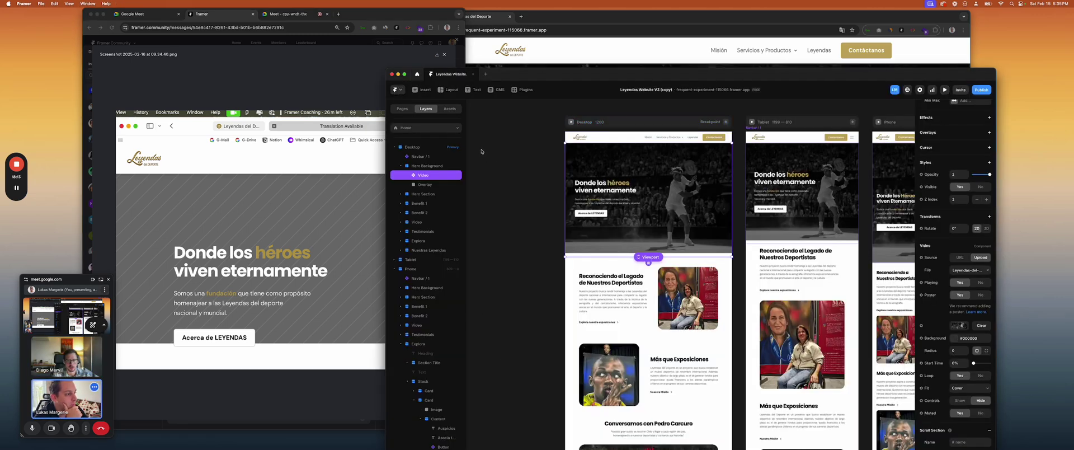
click(432, 167)
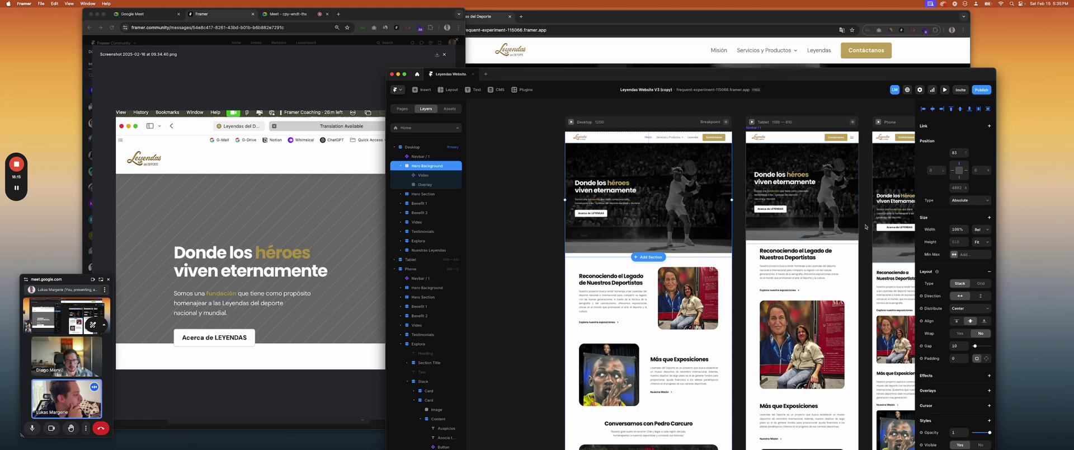
scroll(926, 240, down, 5)
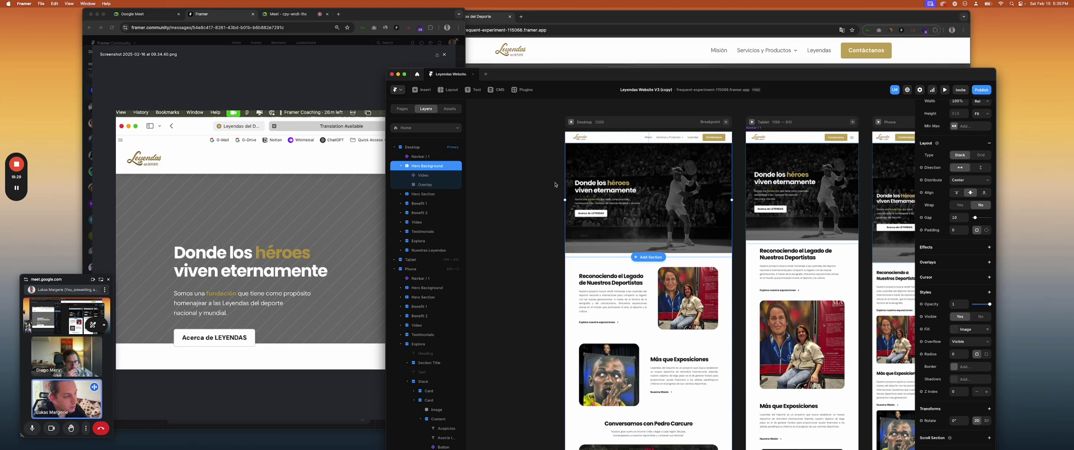
Compare the published site's hero with the newest chat screenshot in Chrome, and return to Framer
click(542, 67)
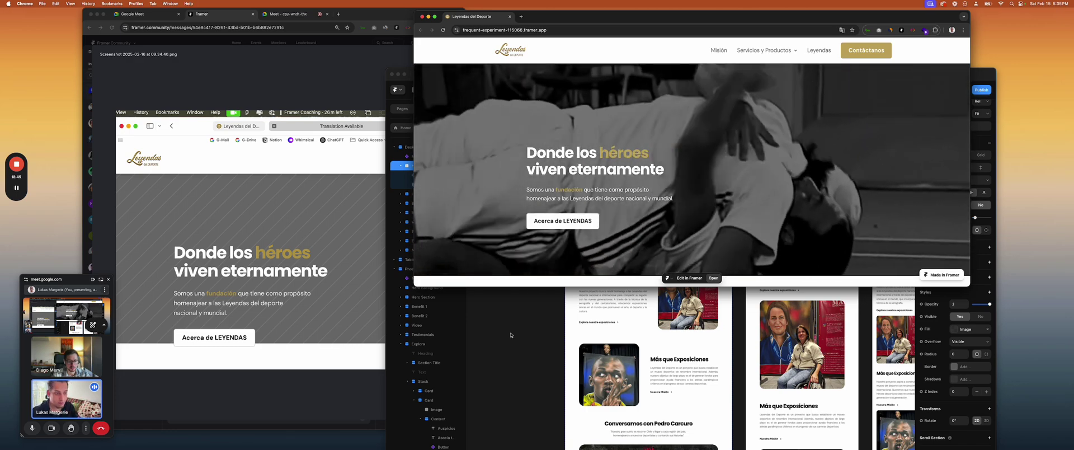
click(316, 304)
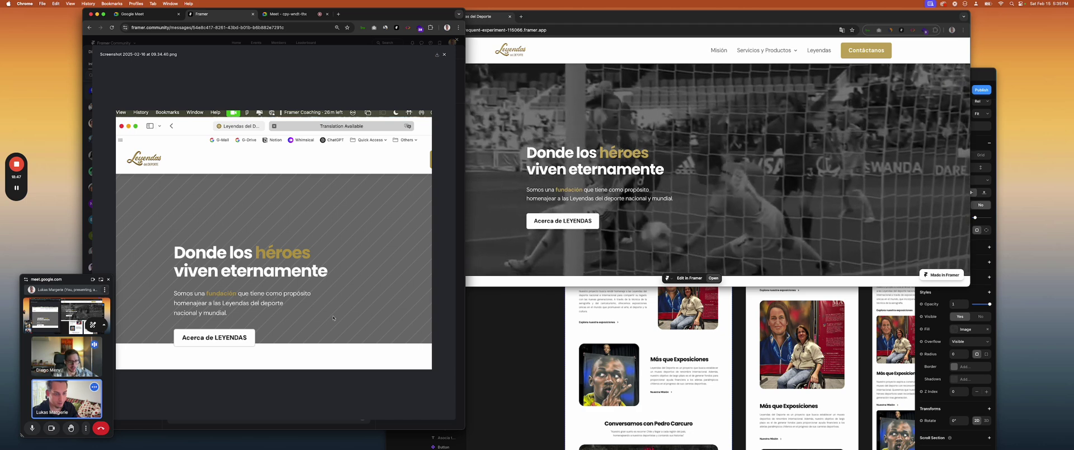
click(562, 371)
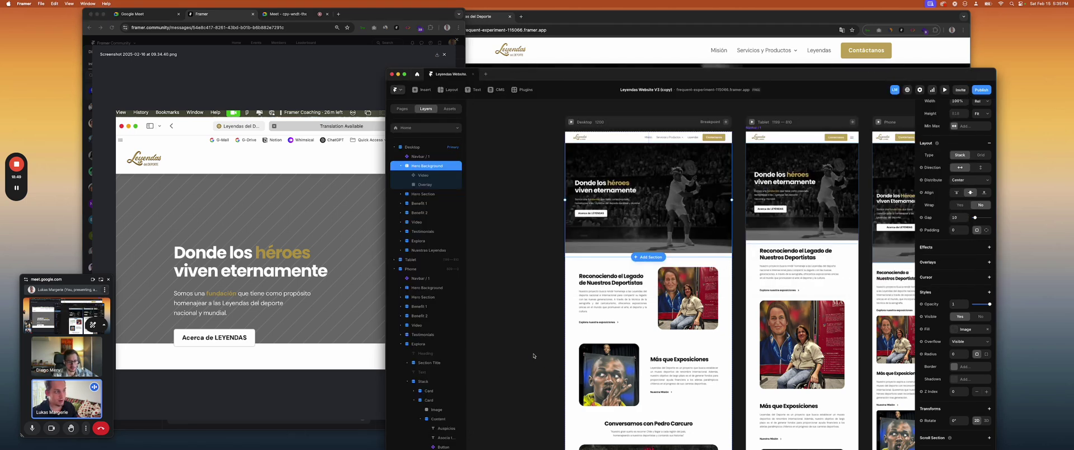
Compare the settings of the Desktop hero's Video layer with the Hero Background's image fill
click(425, 176)
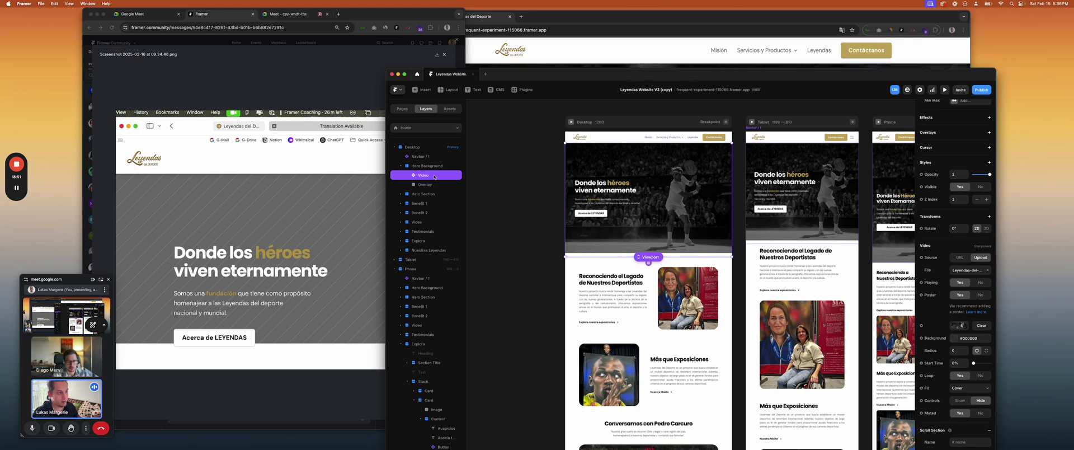
click(413, 167)
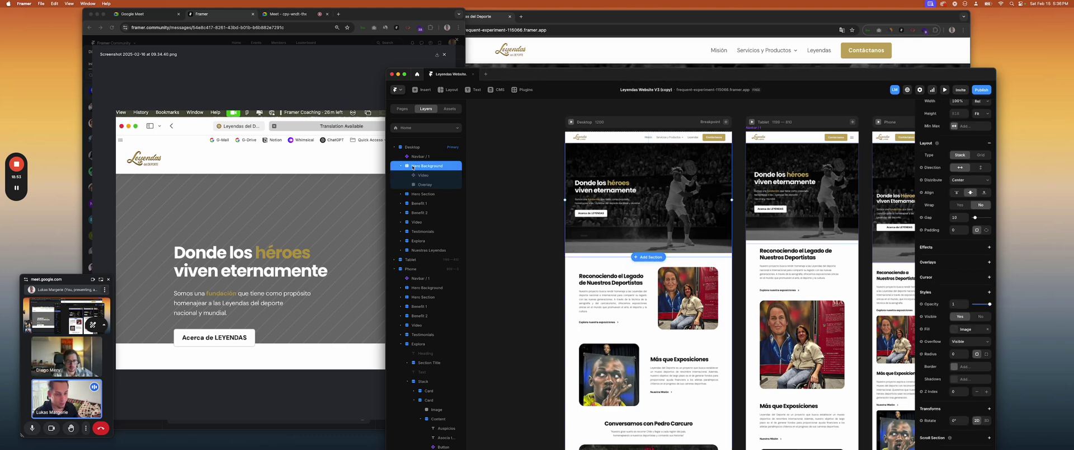
click(945, 331)
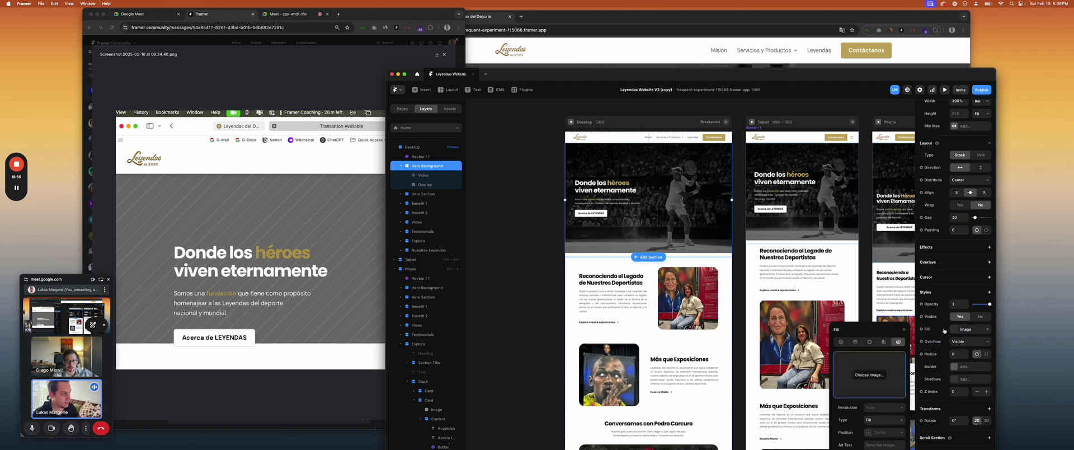
click(440, 178)
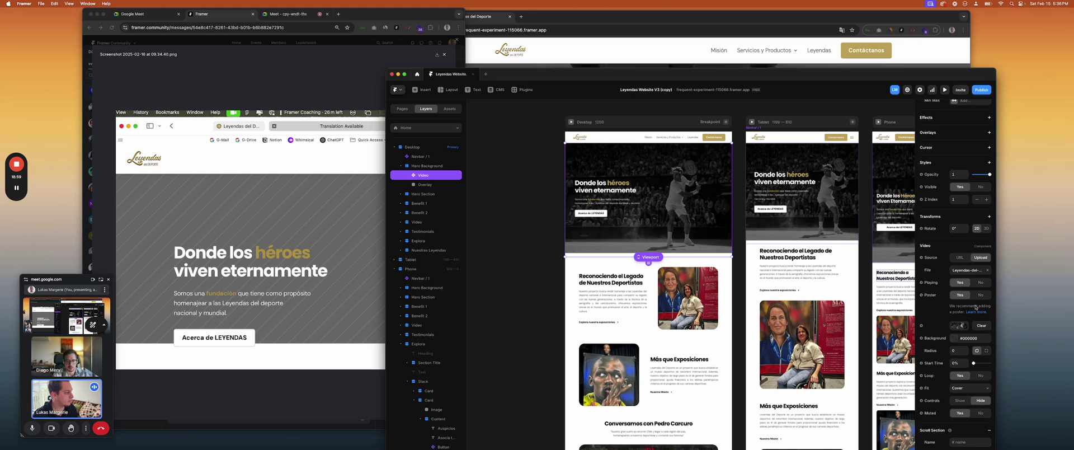
Hide the hero's Video layer to check what lies behind it, make it visible again and deselect it
click(981, 187)
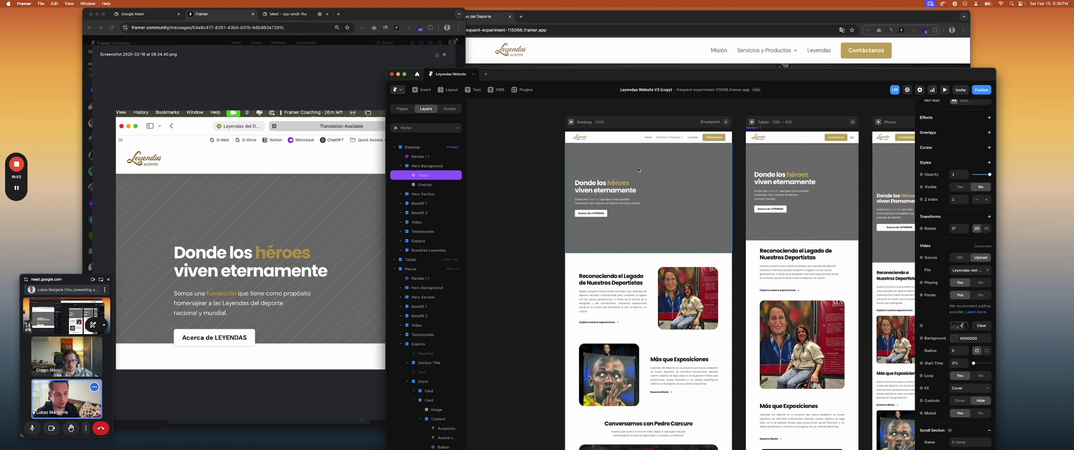
click(959, 187)
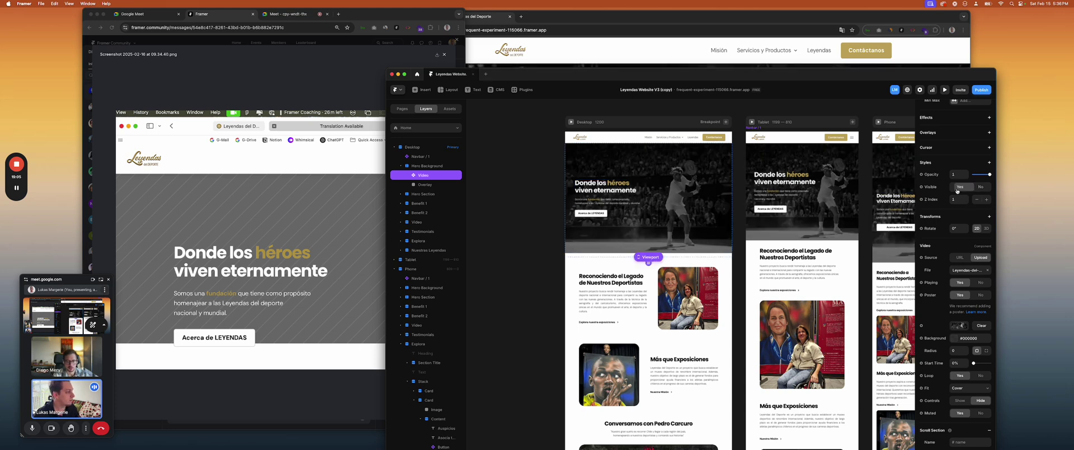
key(Escape)
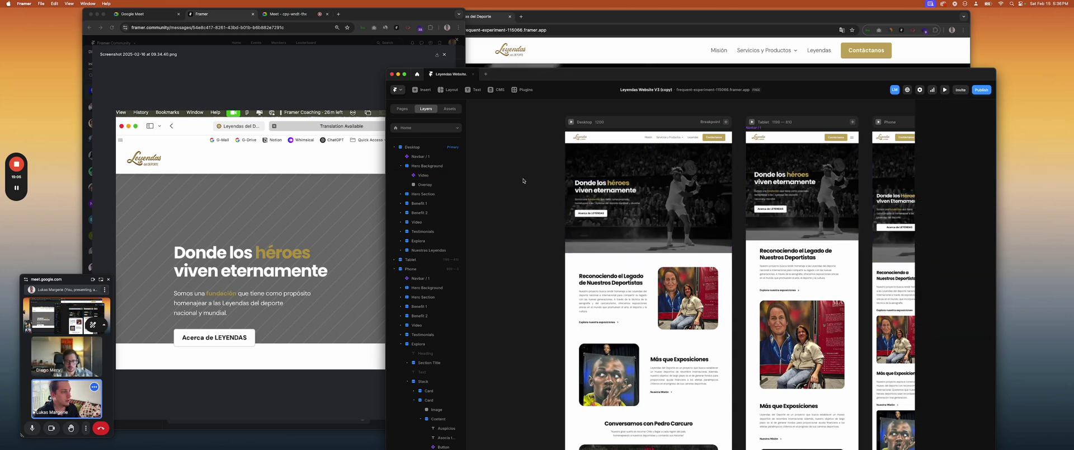
Try a solid #FFFFFF fill on the Desktop Hero Background, switch back to the image fill and close the fill settings
click(421, 175)
click(423, 166)
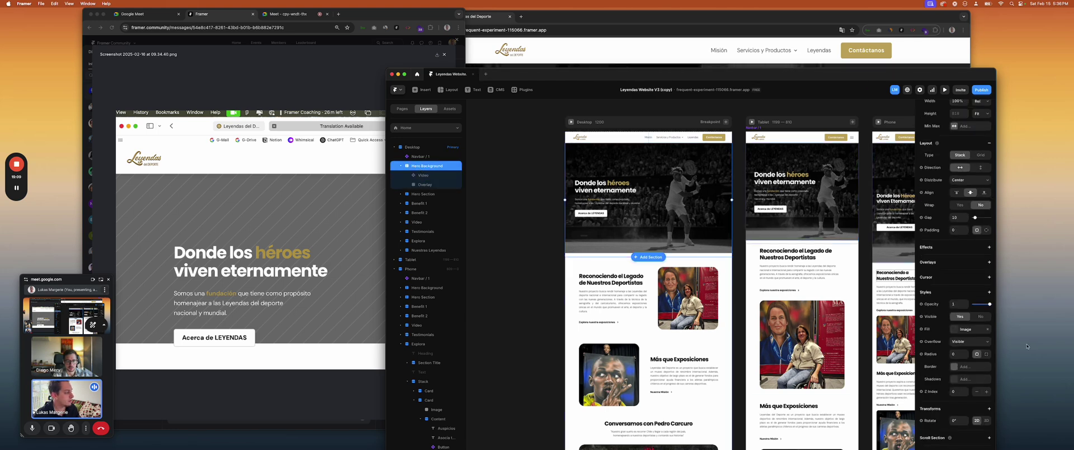
click(966, 329)
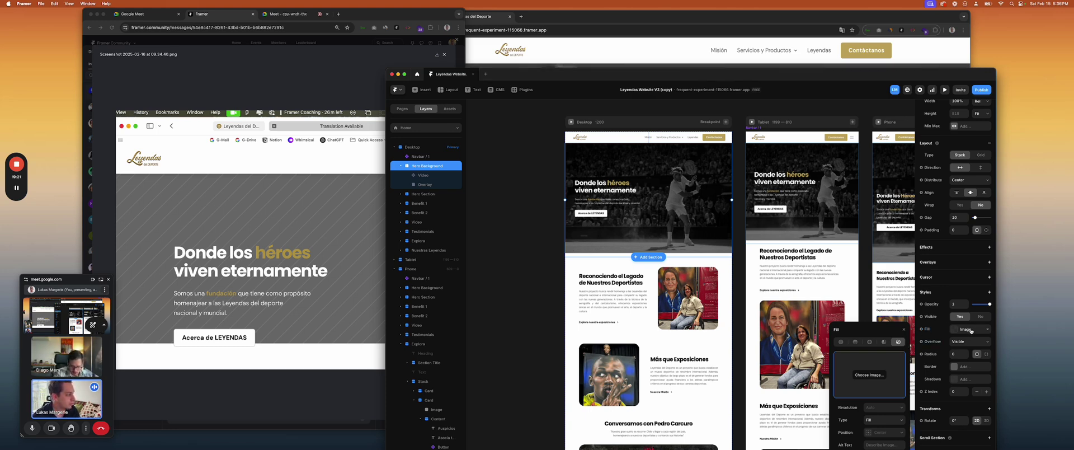
click(841, 342)
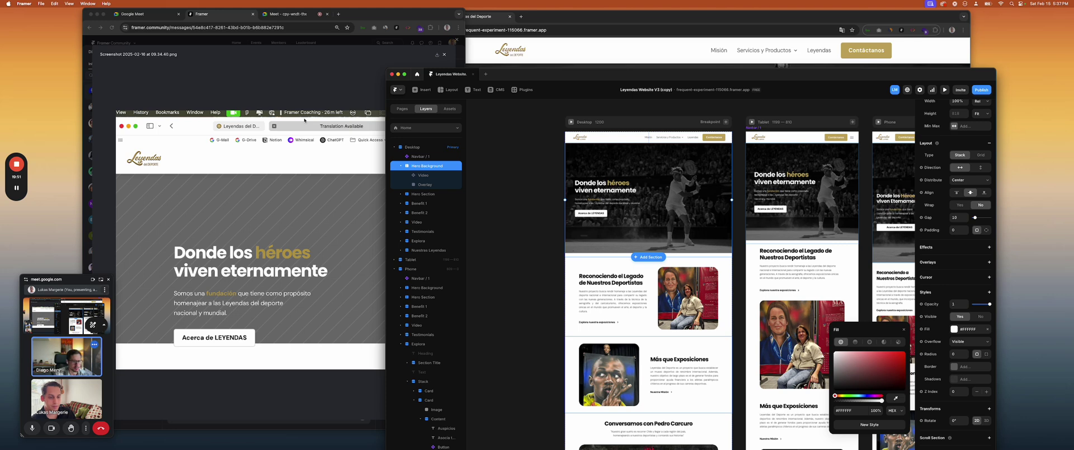
click(895, 342)
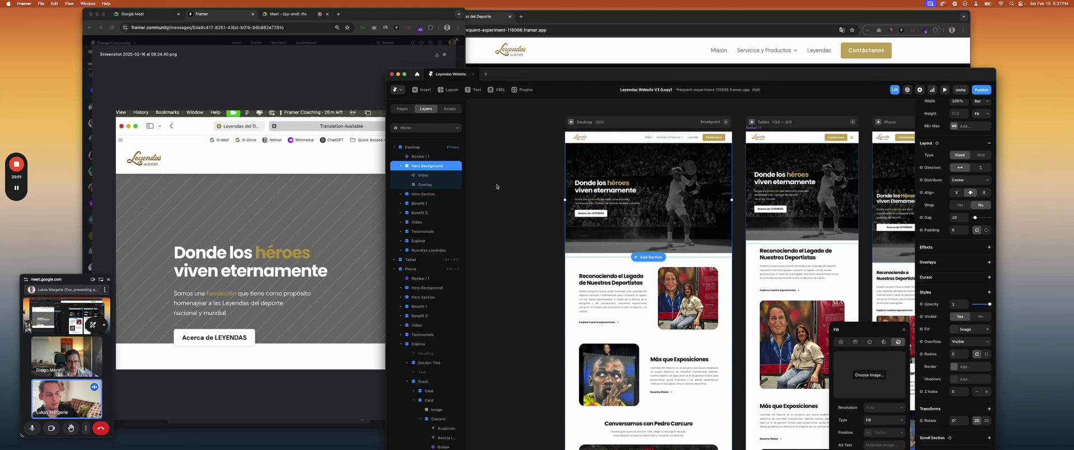
click(514, 185)
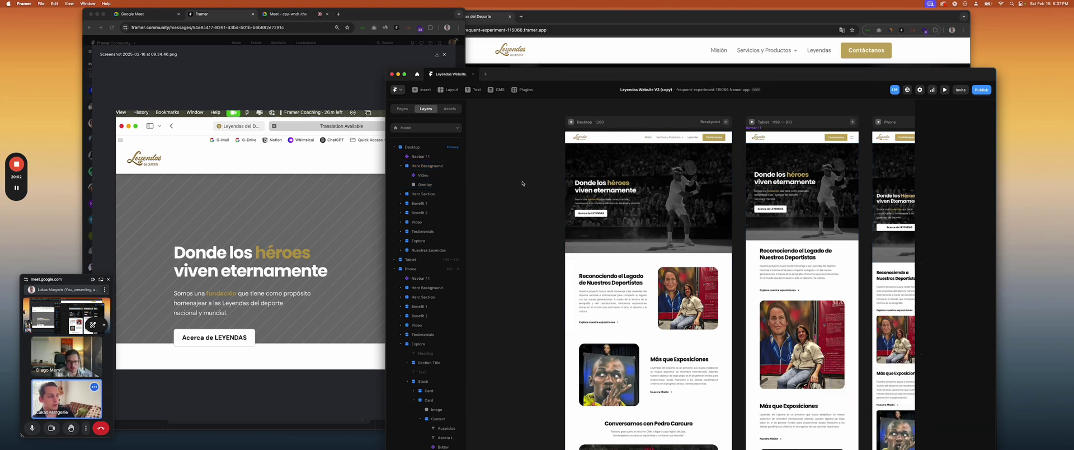
Review the Desktop Hero Background's position, size, layout and style settings, and deselect it
click(565, 186)
click(441, 166)
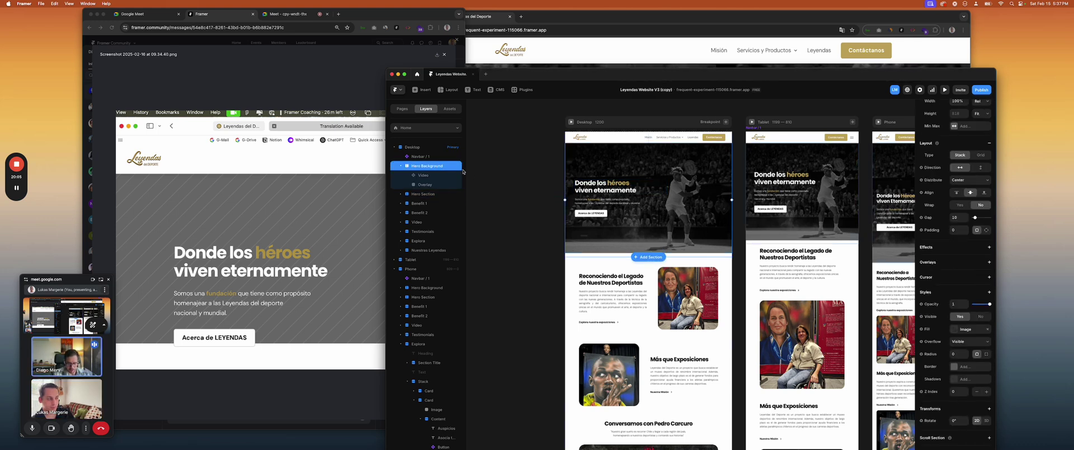
scroll(939, 205, up, 5)
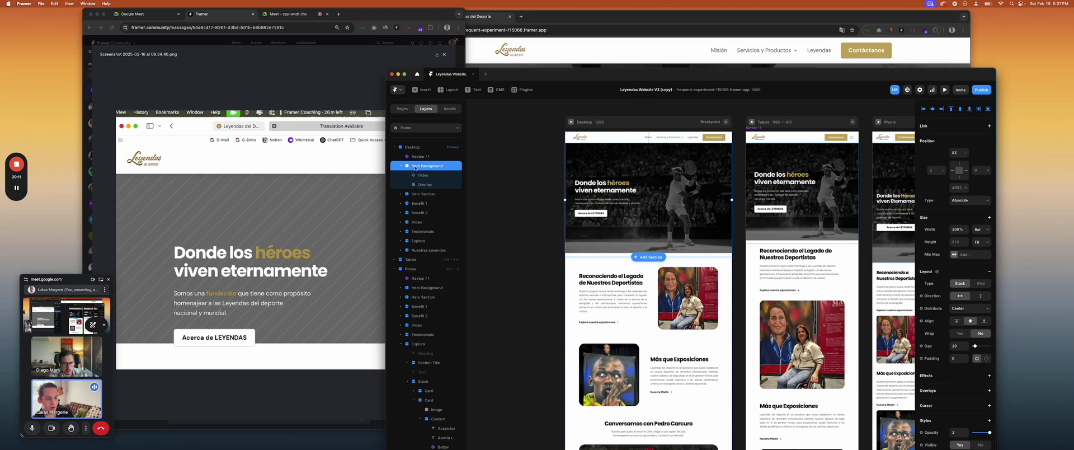
scroll(965, 335, down, 5)
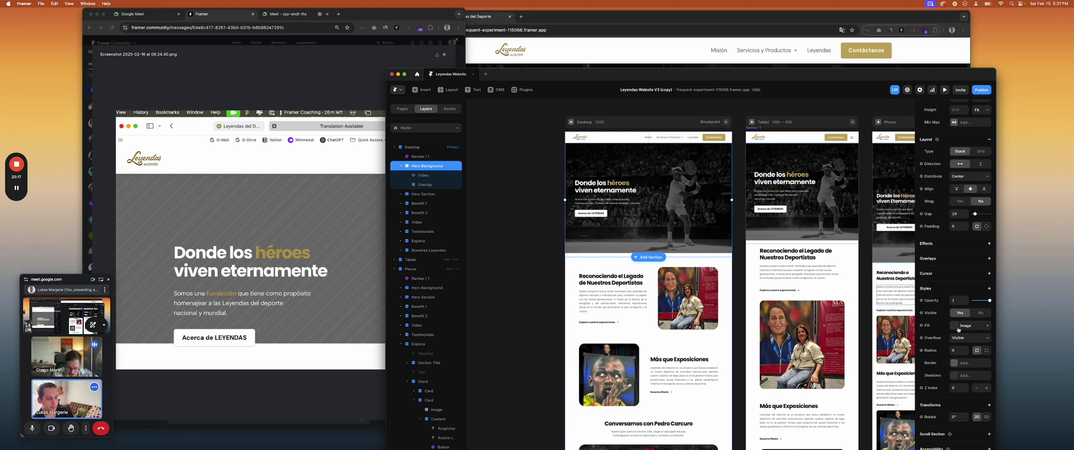
click(547, 264)
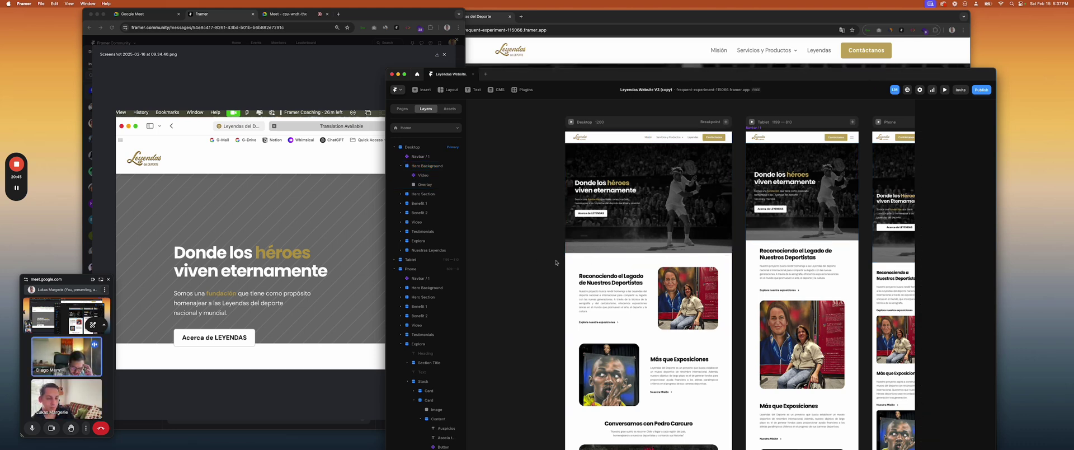
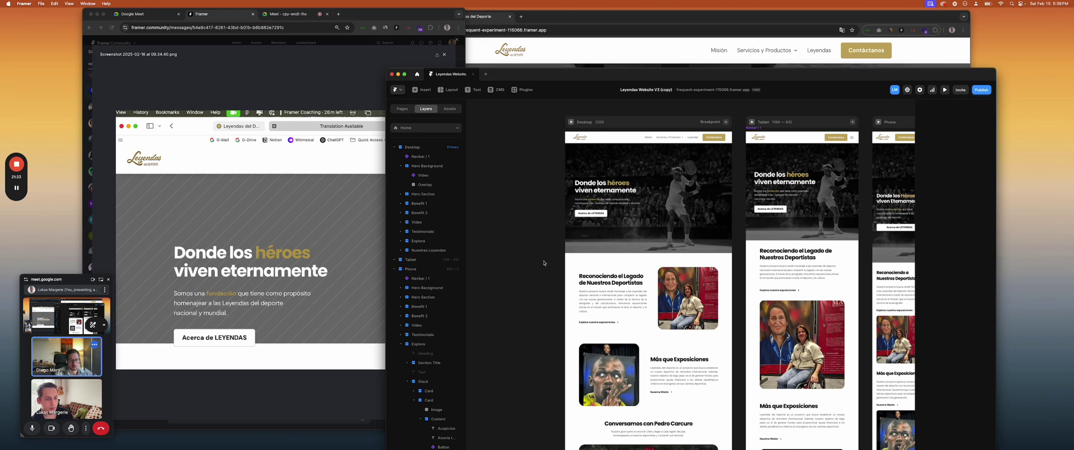
Set the height of the Video layer inside the Desktop Hero Background to 89vh
click(606, 243)
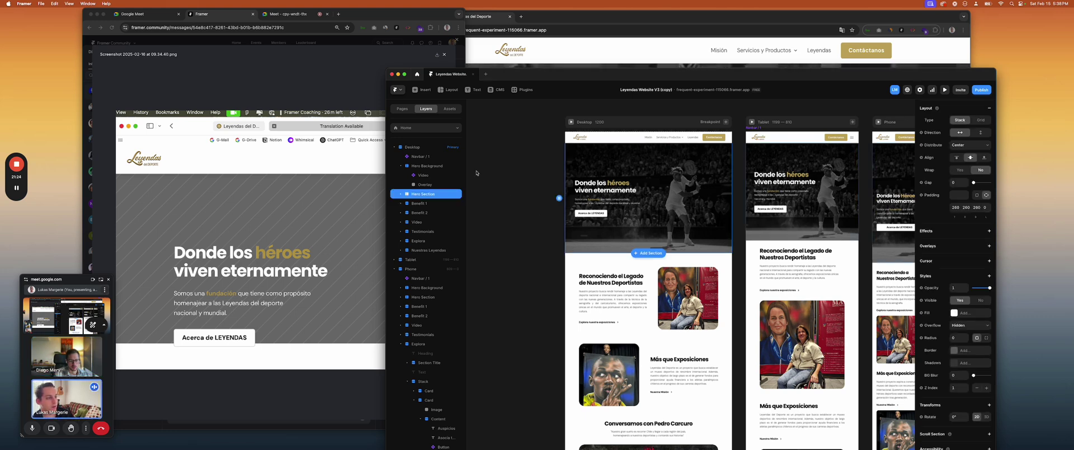
click(426, 173)
click(427, 166)
click(424, 175)
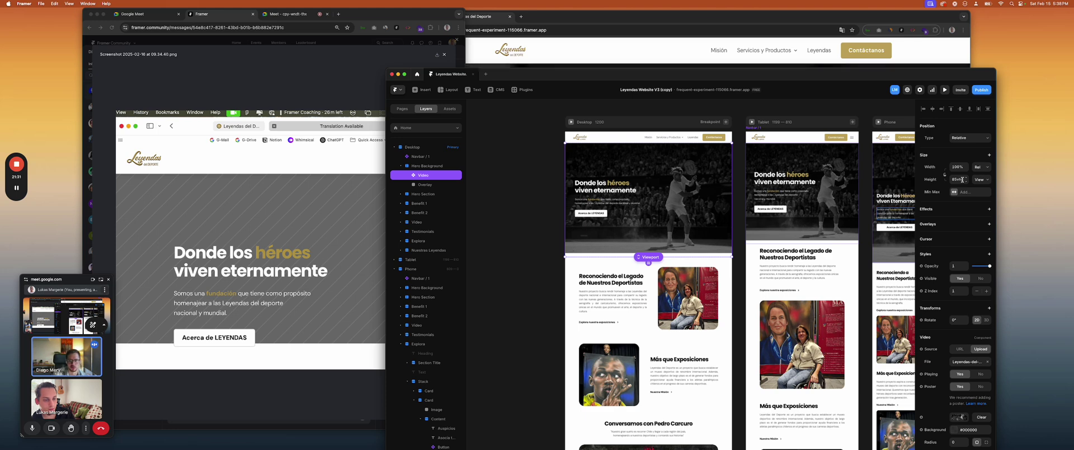
click(964, 179)
click(964, 179)
click(963, 179)
click(964, 179)
click(964, 178)
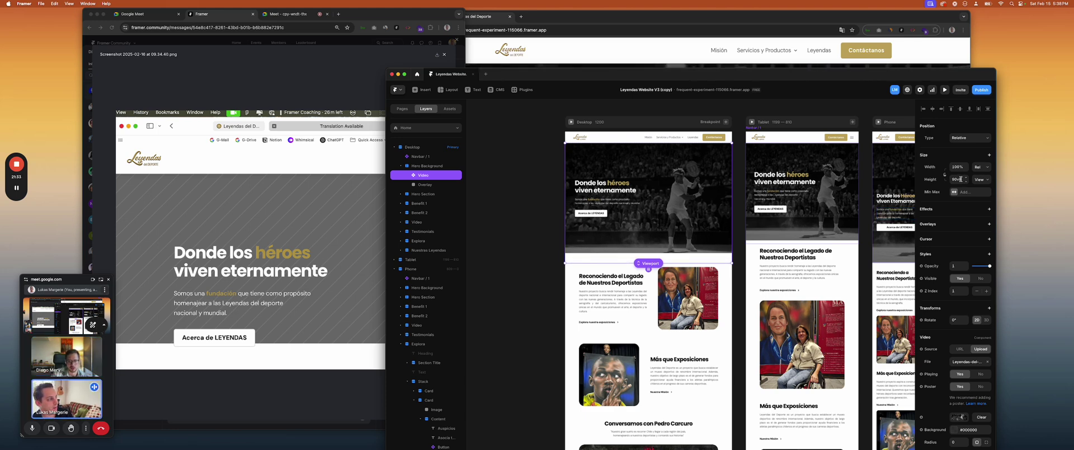
click(965, 181)
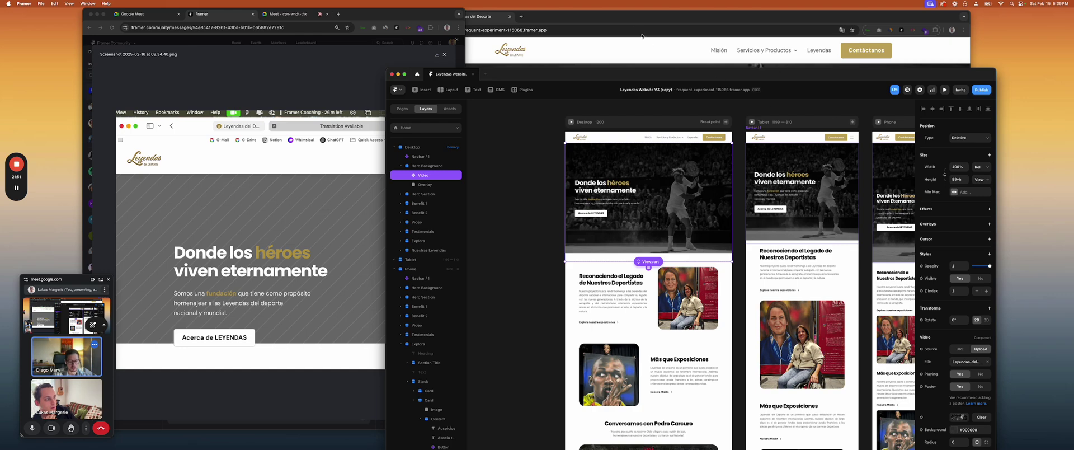
Inspect the published site's hero in Chrome's developer tools, test it at different window heights, and close the tools
click(750, 65)
right_click(708, 186)
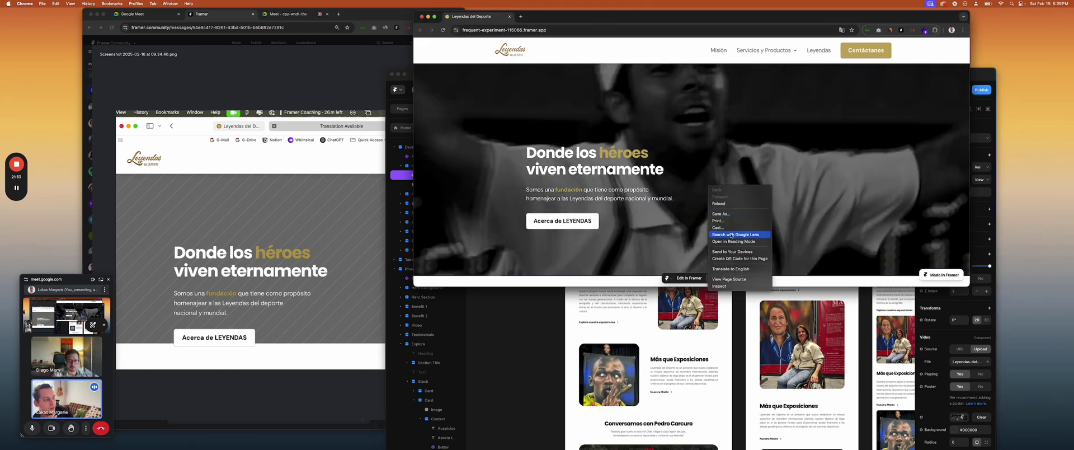
click(740, 287)
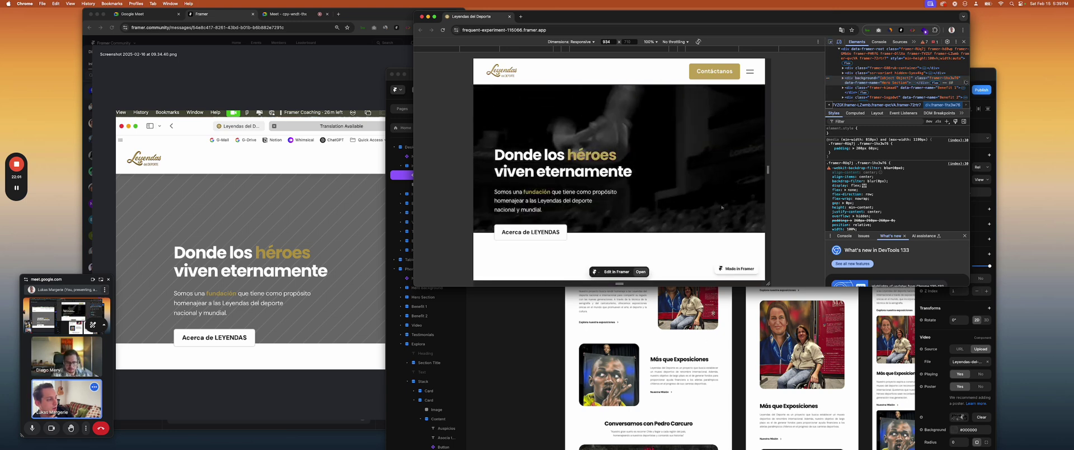
drag(787, 282, 783, 391)
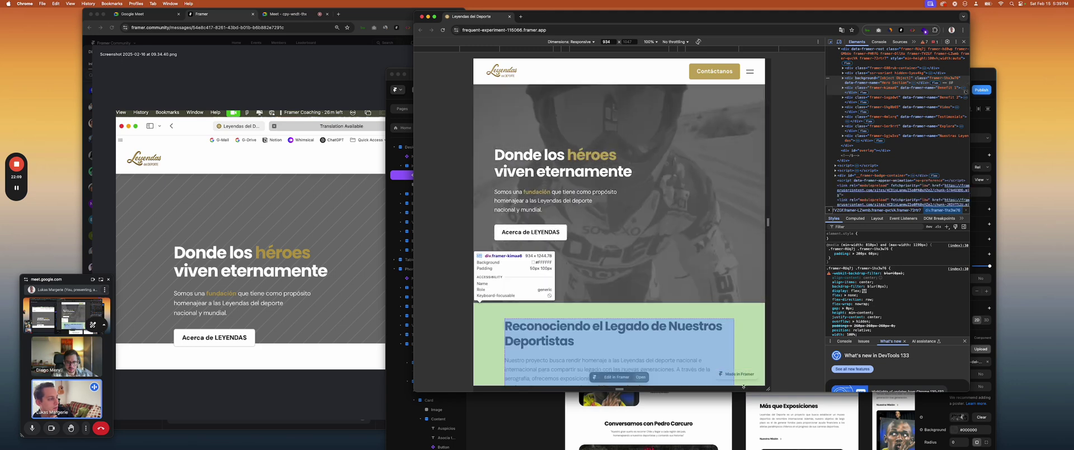
drag(750, 391, 693, 269)
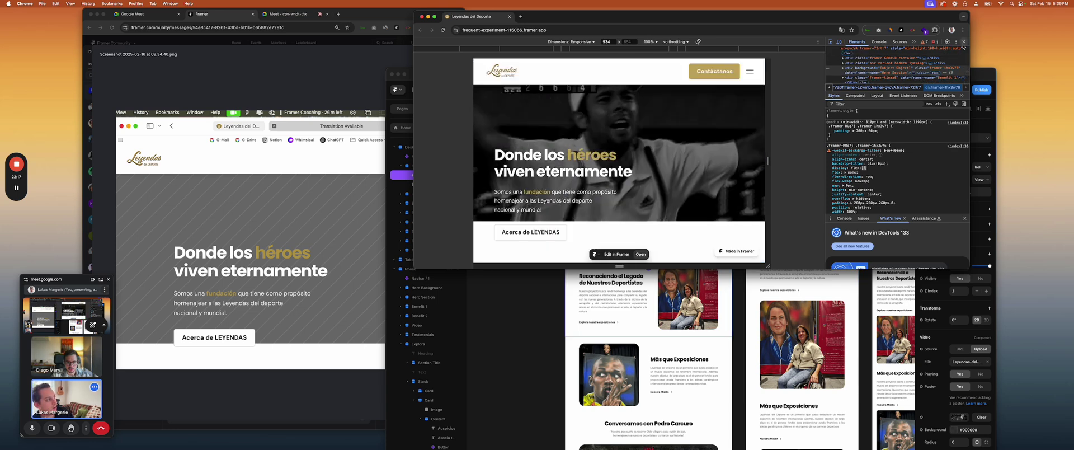
click(963, 41)
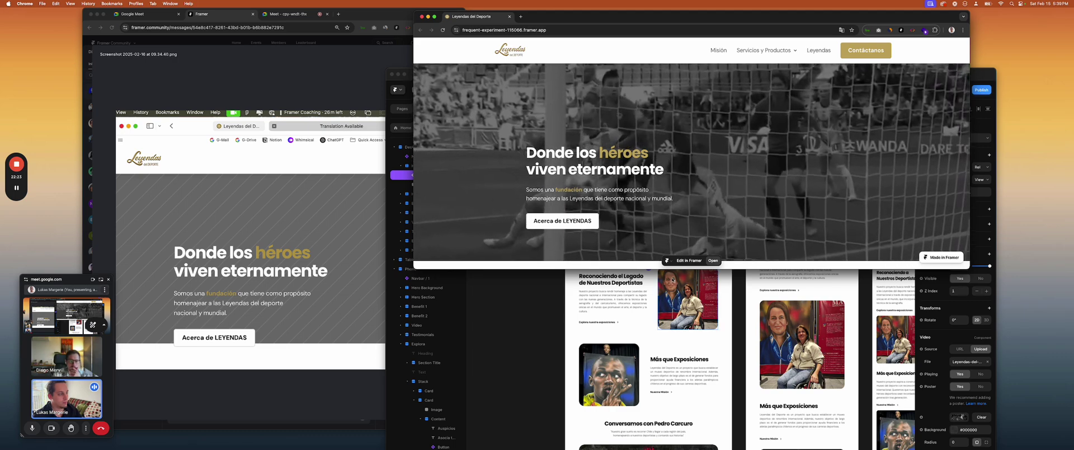
Enlarge the published site's window, reopen the developer tools and check the page at iPhone 14 Pro Max size
drag(663, 269, 663, 447)
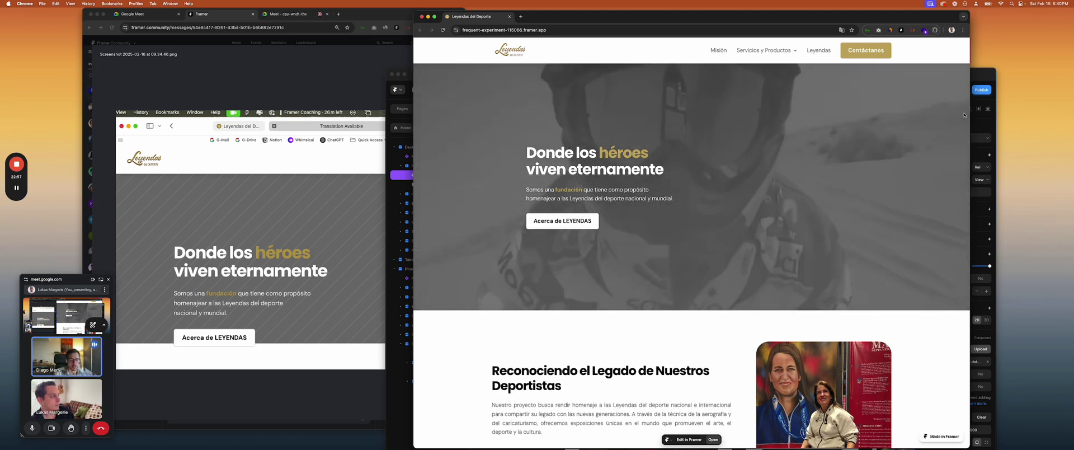
right_click(954, 113)
click(964, 213)
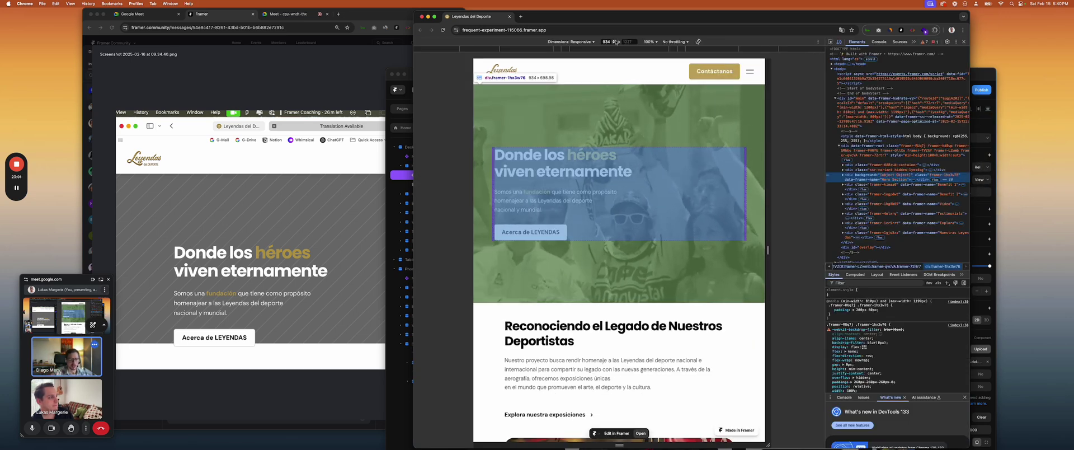
click(571, 41)
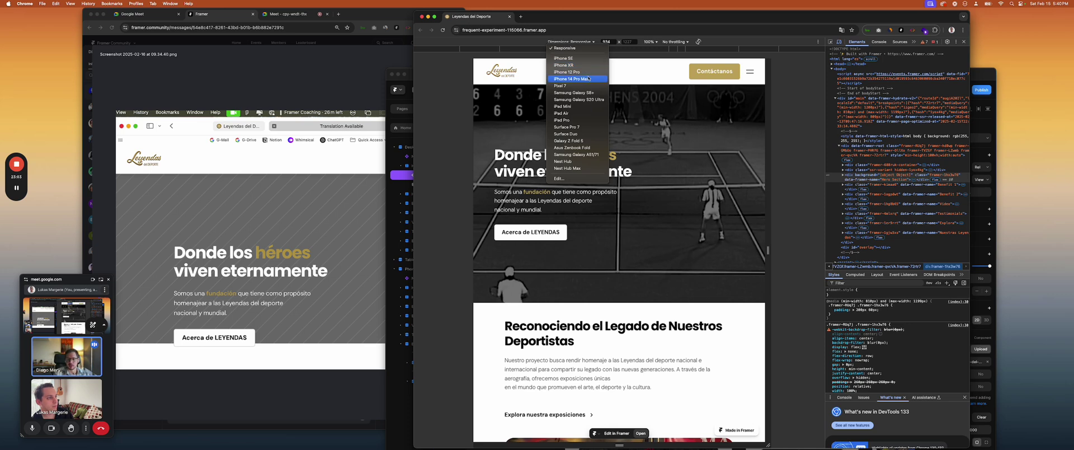
click(571, 79)
scroll(656, 115, down, 3)
scroll(656, 116, up, 3)
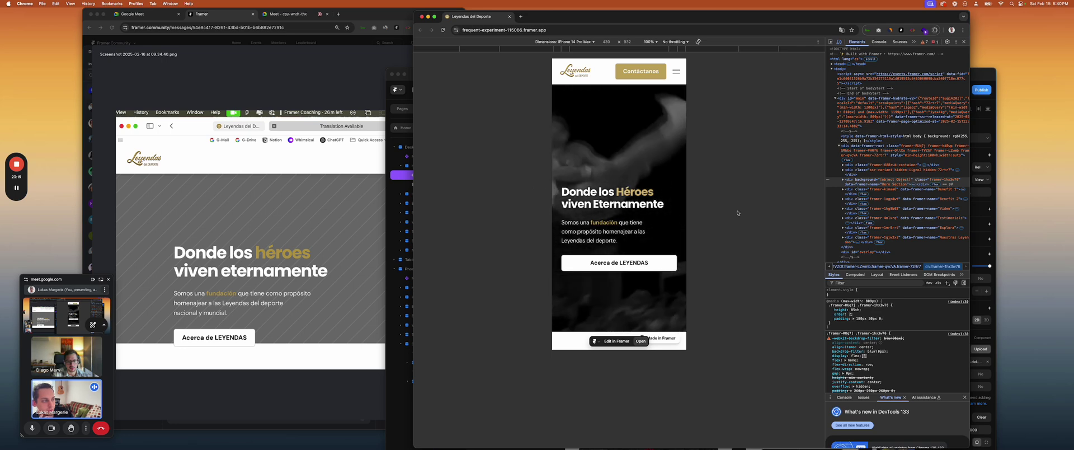
Switch the device preview back to Responsive and widen the viewport to check the hero at desktop width
click(577, 41)
click(591, 47)
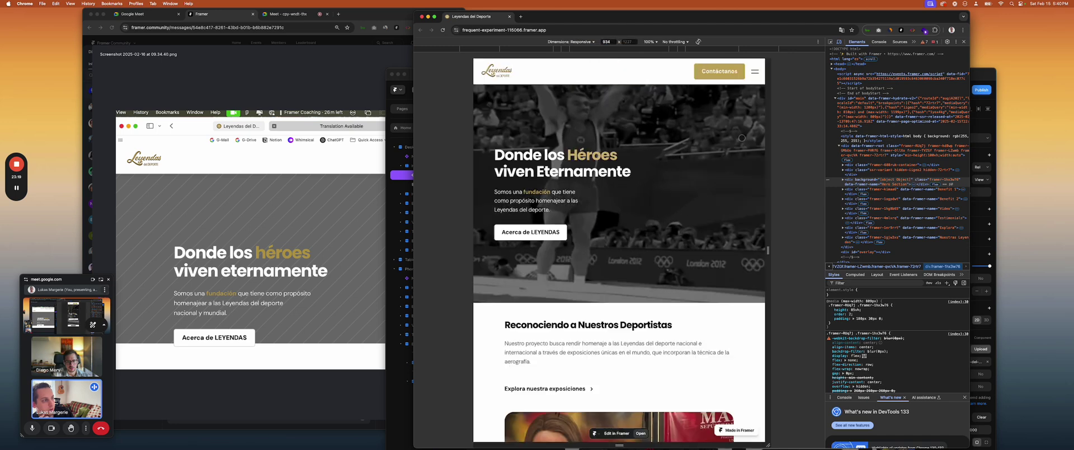
drag(771, 225, 825, 225)
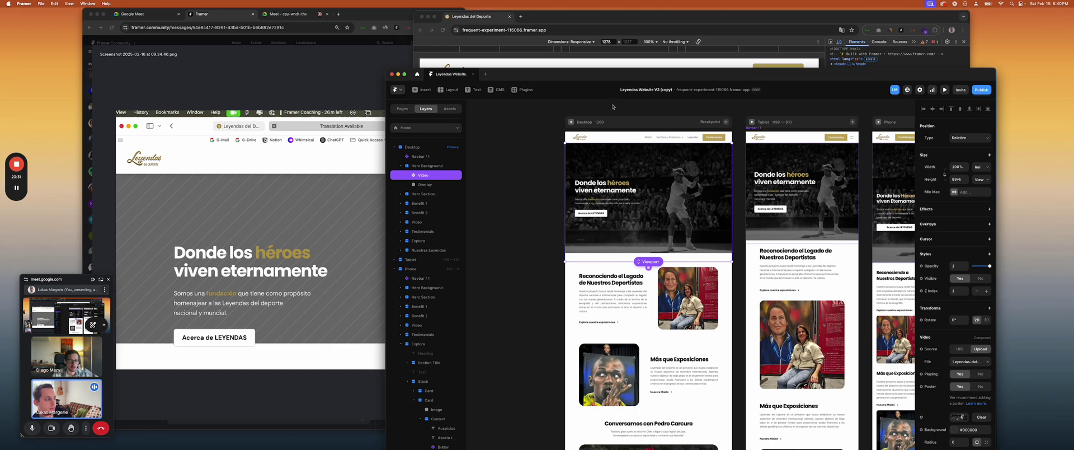
Examine the size and layout settings of the Desktop Video, Hero Background and Hero Section layers
drag(582, 76, 571, 24)
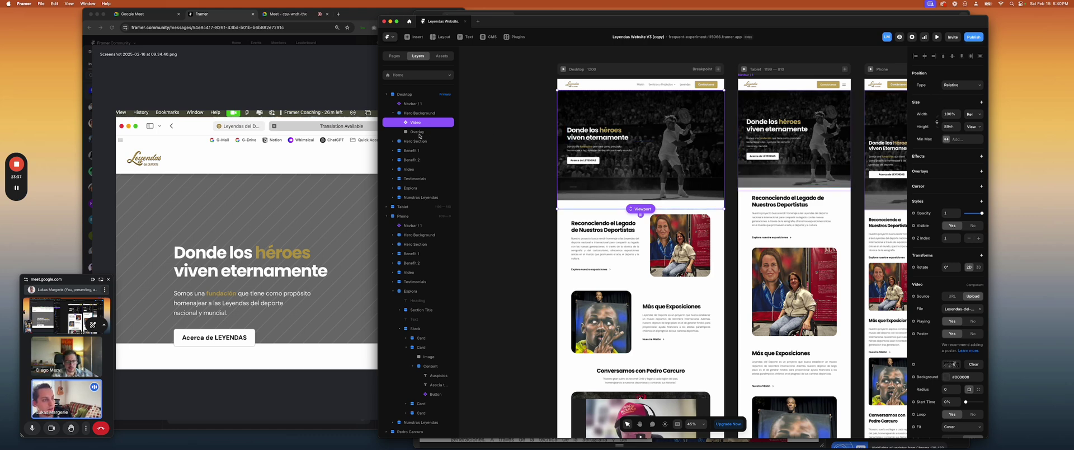
double_click(950, 126)
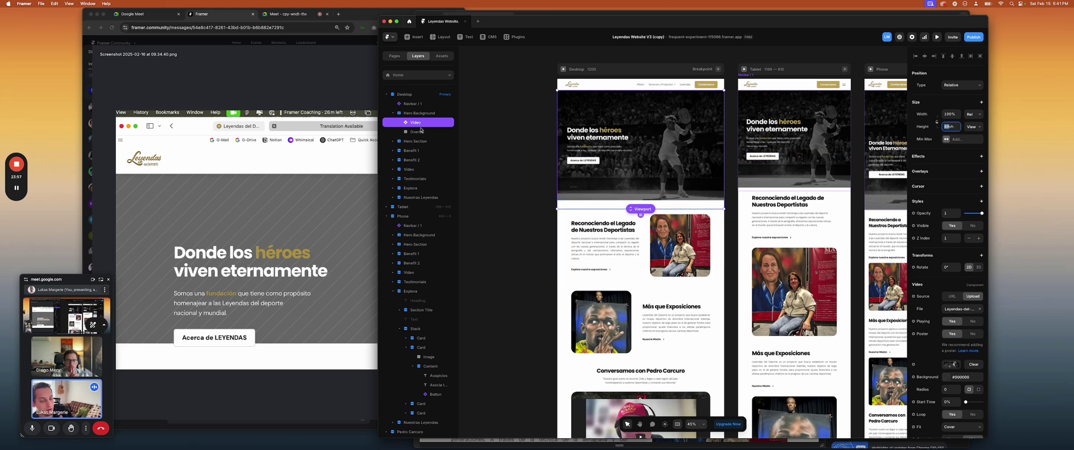
click(973, 127)
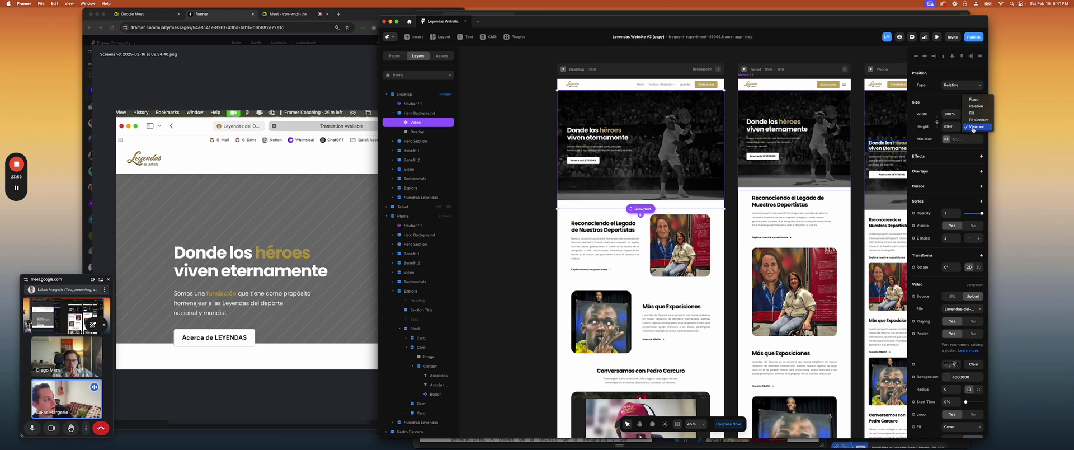
click(417, 119)
click(392, 115)
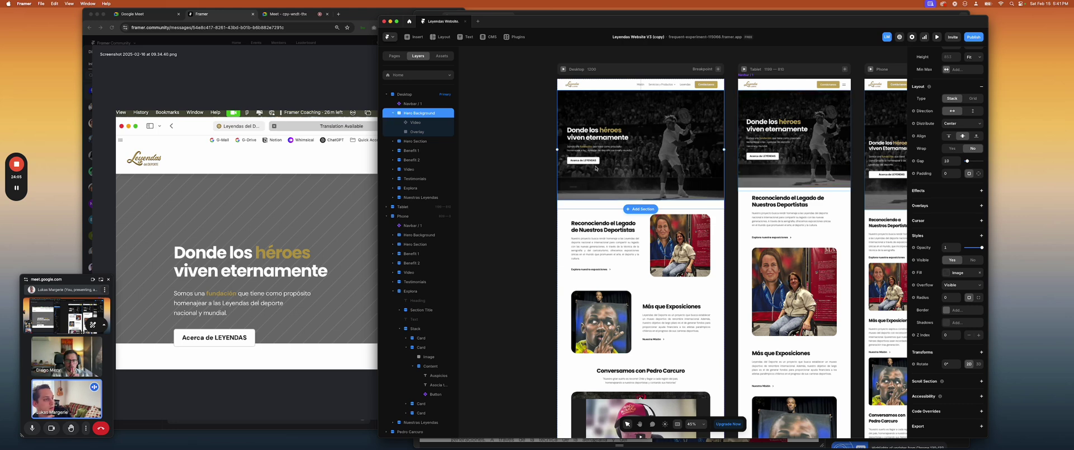
click(415, 141)
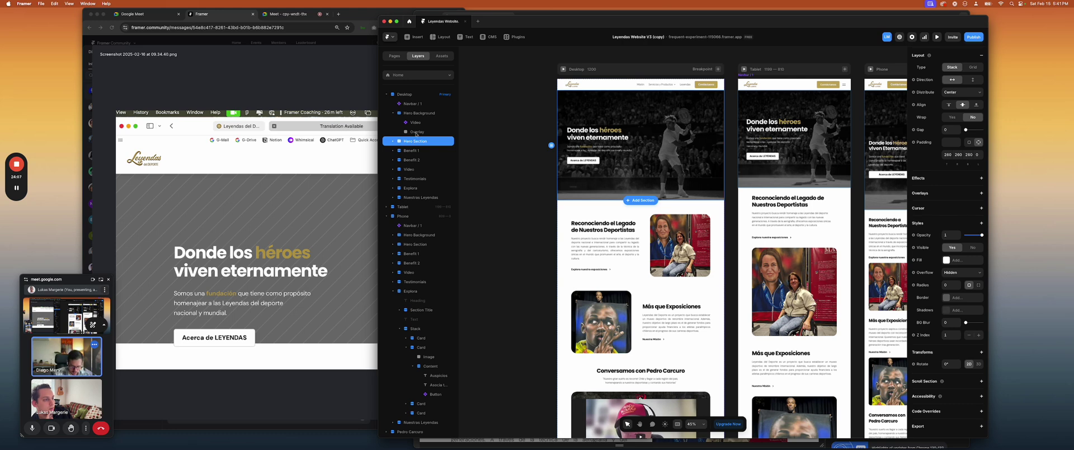
scroll(630, 177, up, 2)
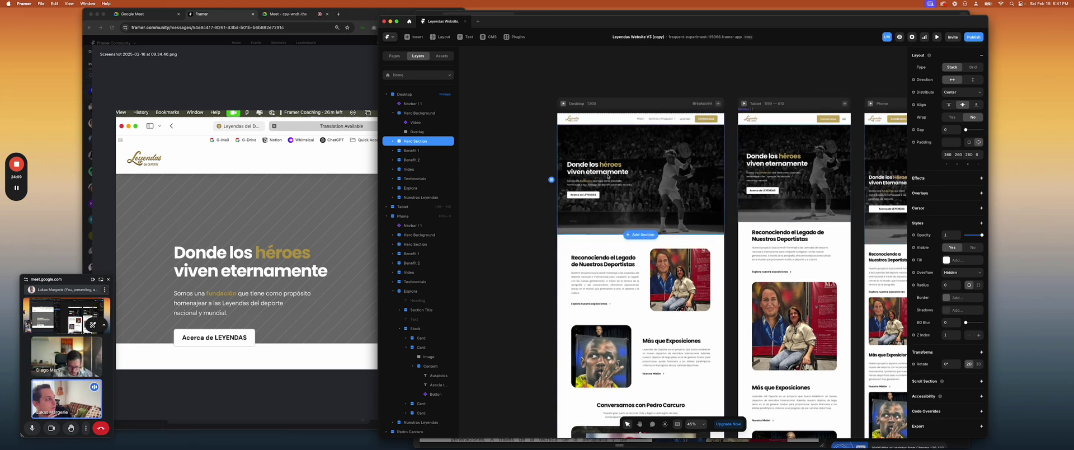
scroll(955, 170, up, 3)
scroll(954, 169, down, 2)
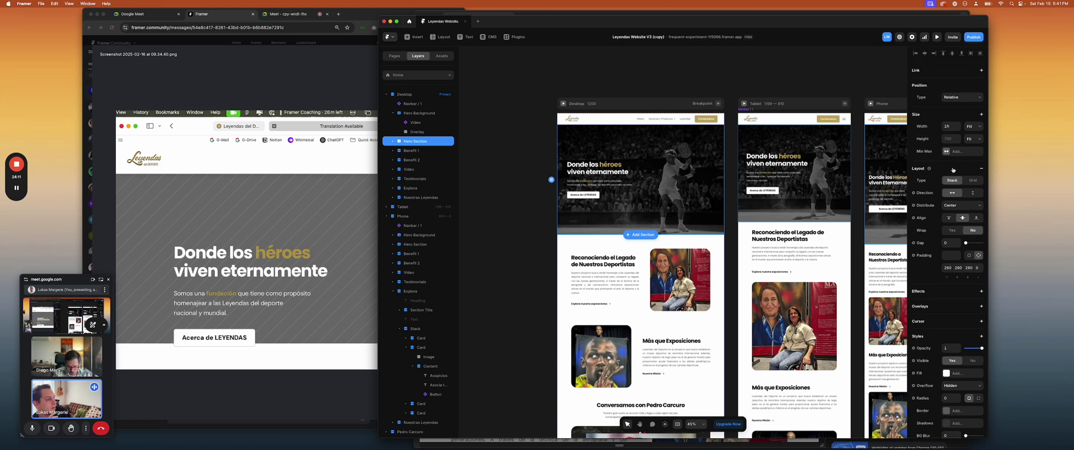
click(405, 114)
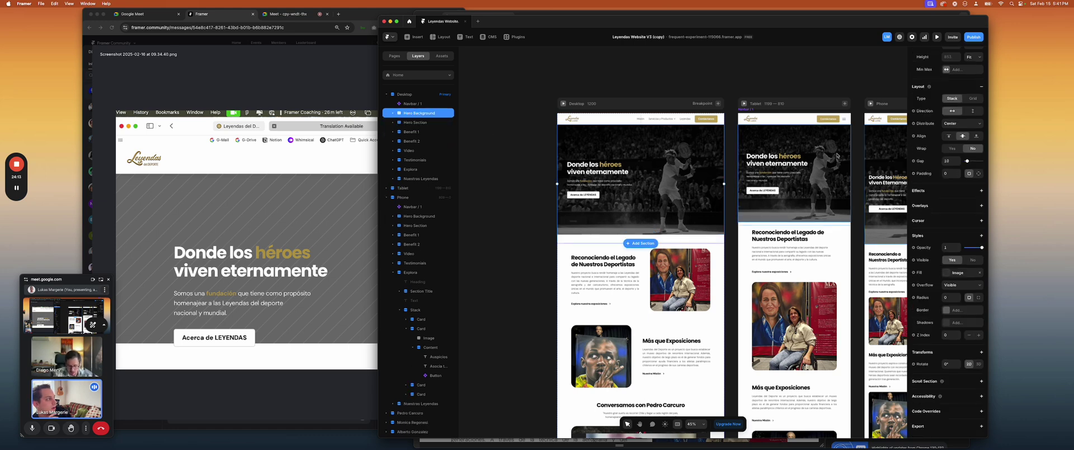
scroll(947, 165, up, 3)
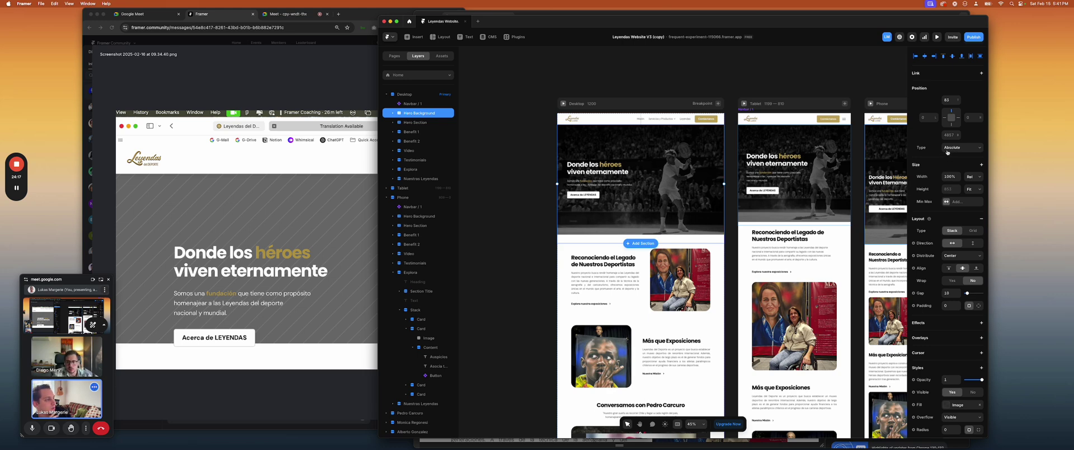
Hide and reshow the Desktop Hero Section, and do the same with the Hero Background, to check what each layer contributes
click(406, 122)
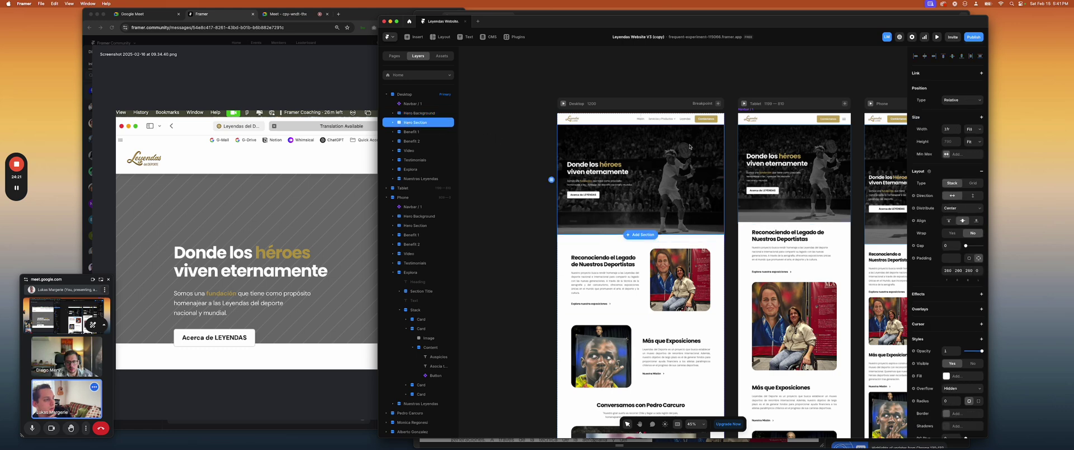
scroll(965, 272, down, 1)
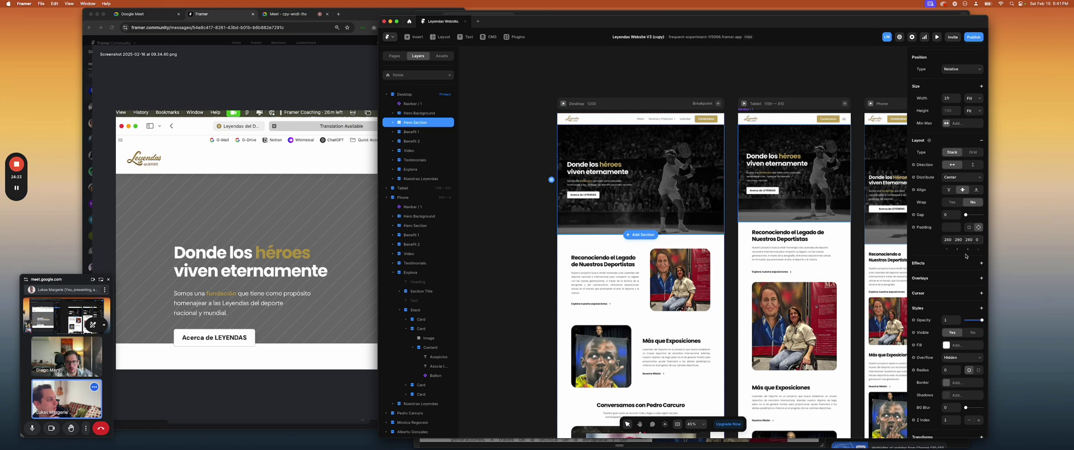
scroll(966, 256, down, 2)
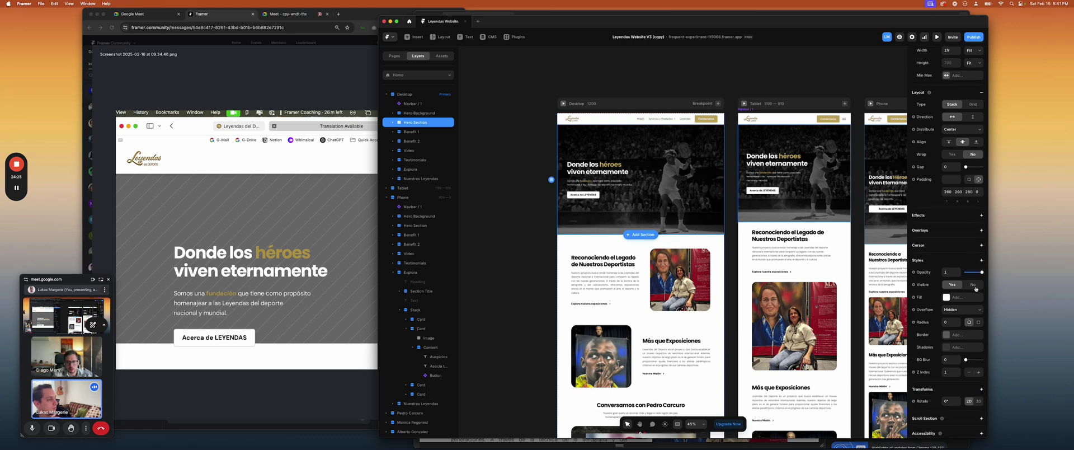
click(974, 285)
click(955, 287)
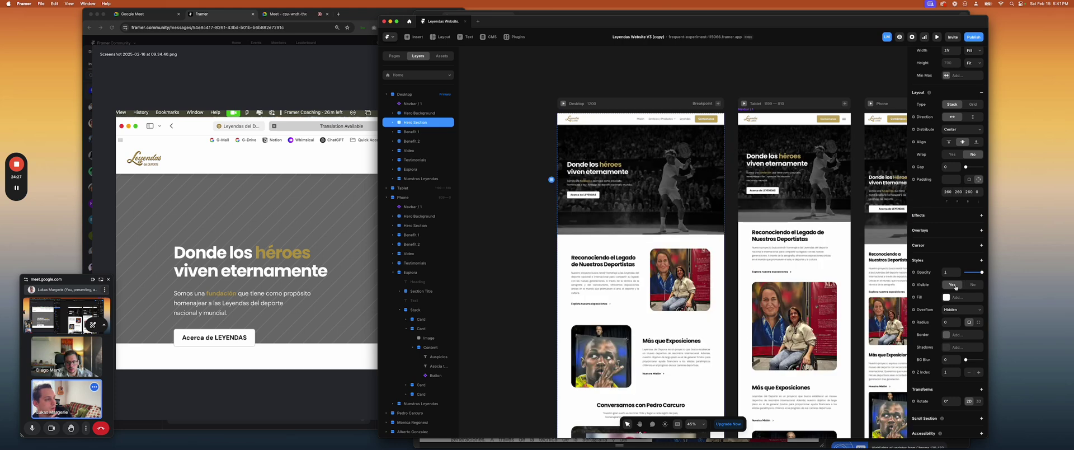
click(554, 179)
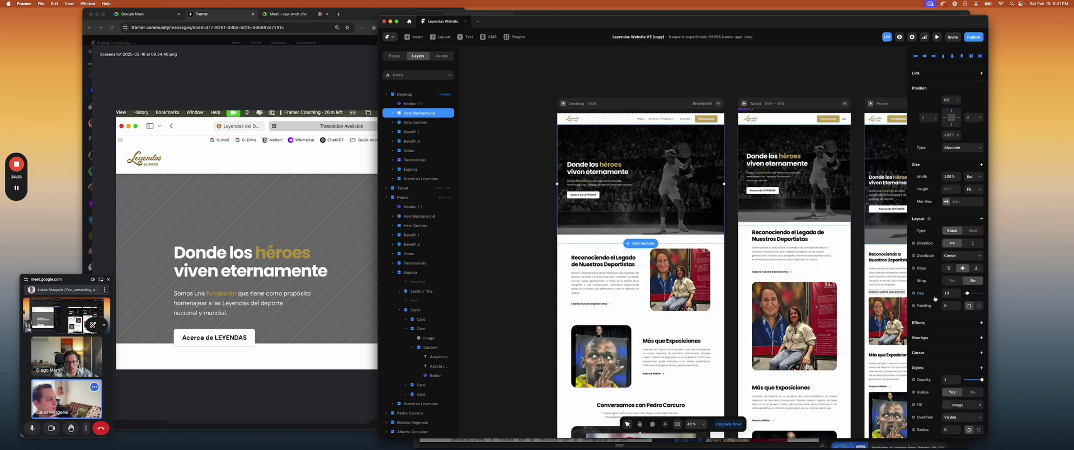
scroll(964, 300, down, 3)
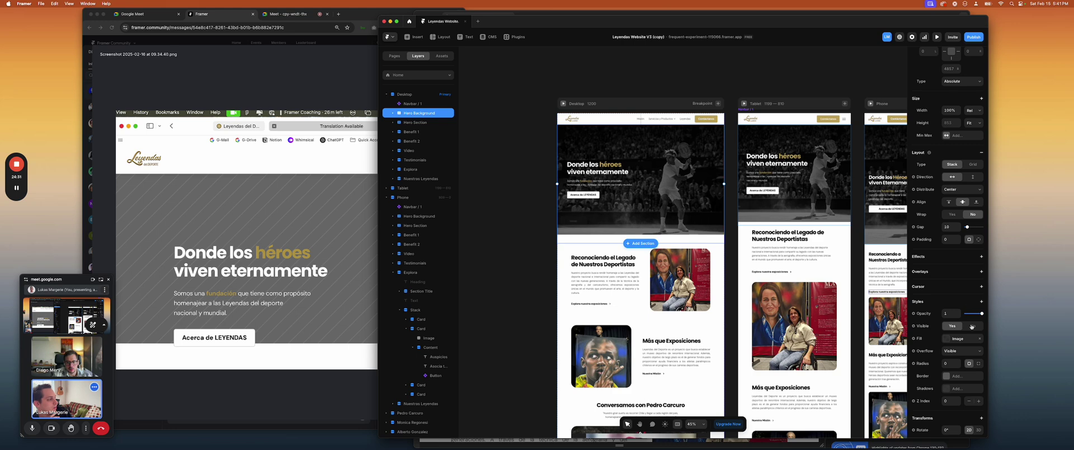
click(972, 326)
click(955, 326)
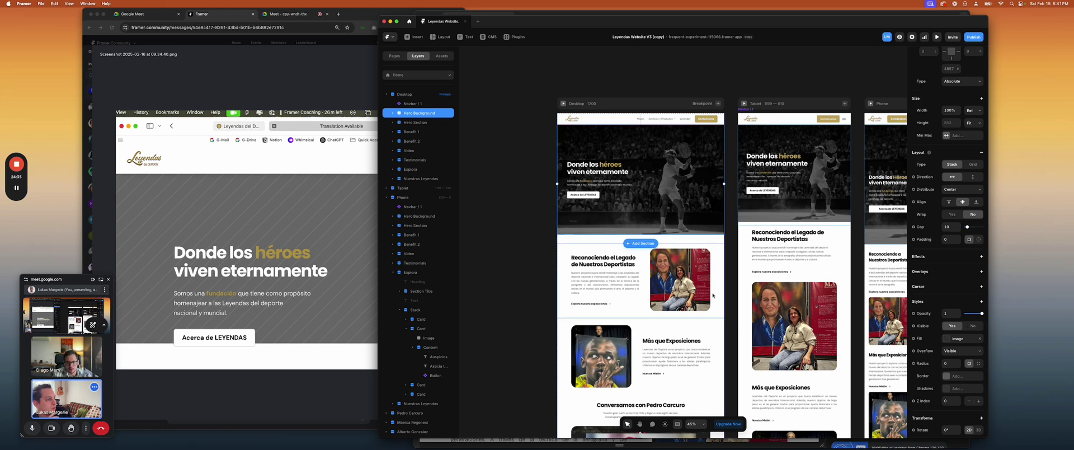
Wrap the Desktop Hero Background and Hero Section together in a new stack named Hero
click(413, 122)
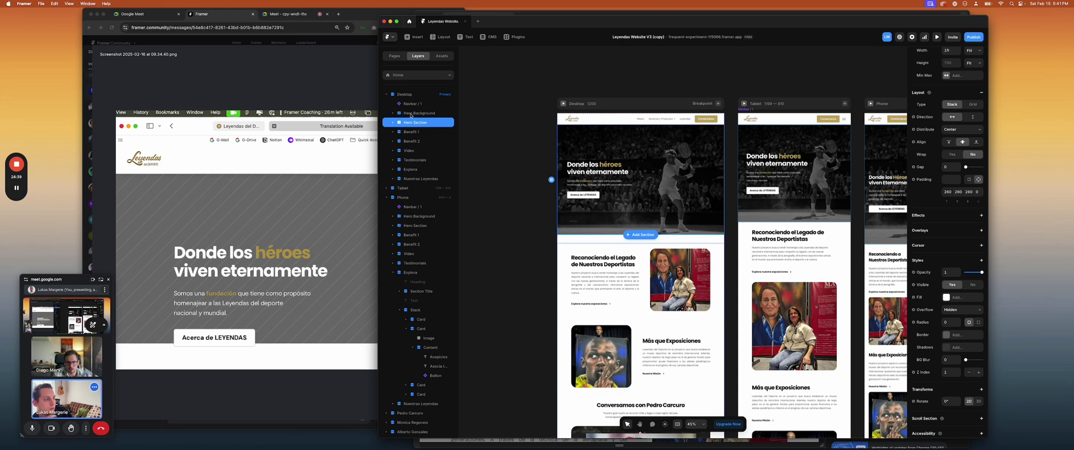
shift+click(411, 113)
right_click(412, 115)
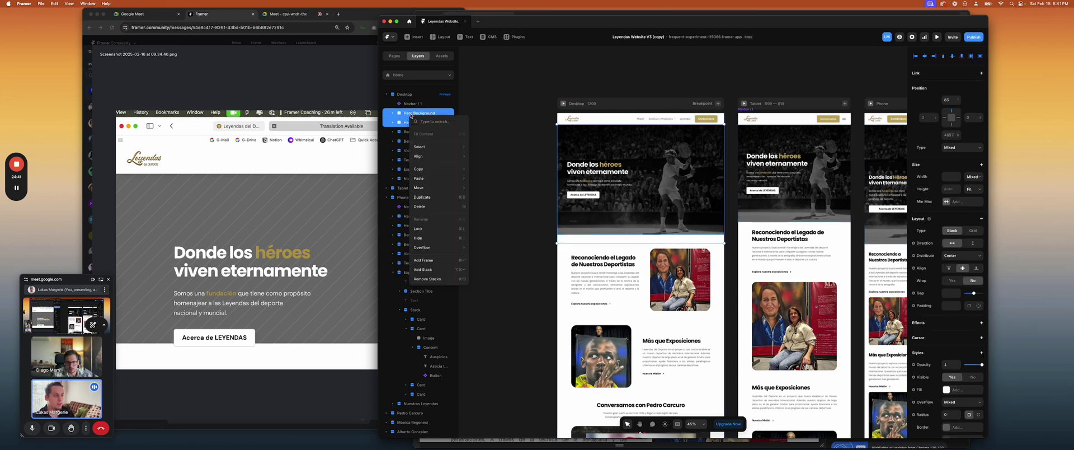
click(451, 270)
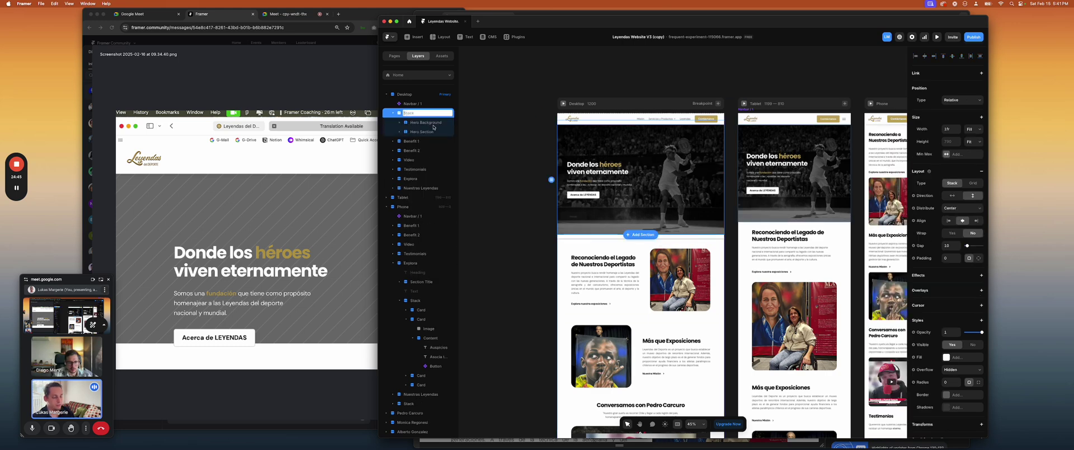
text(Hero)
key(Return)
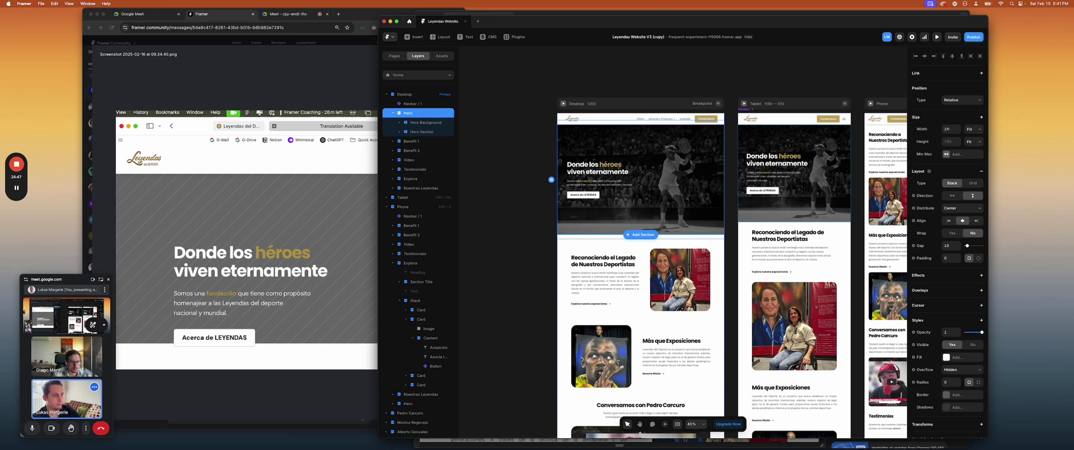
Set the Desktop Hero stack's height to Viewport at 100vh
click(425, 122)
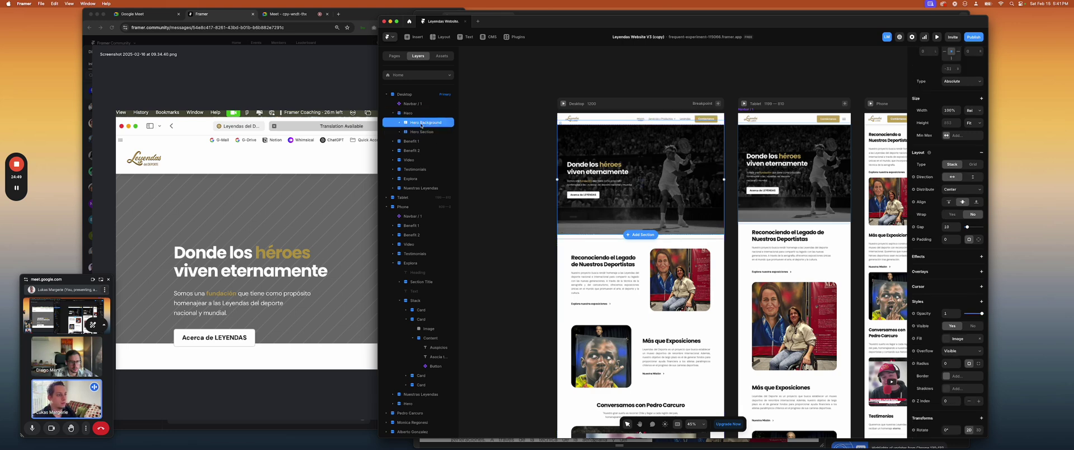
click(415, 113)
click(973, 145)
click(963, 149)
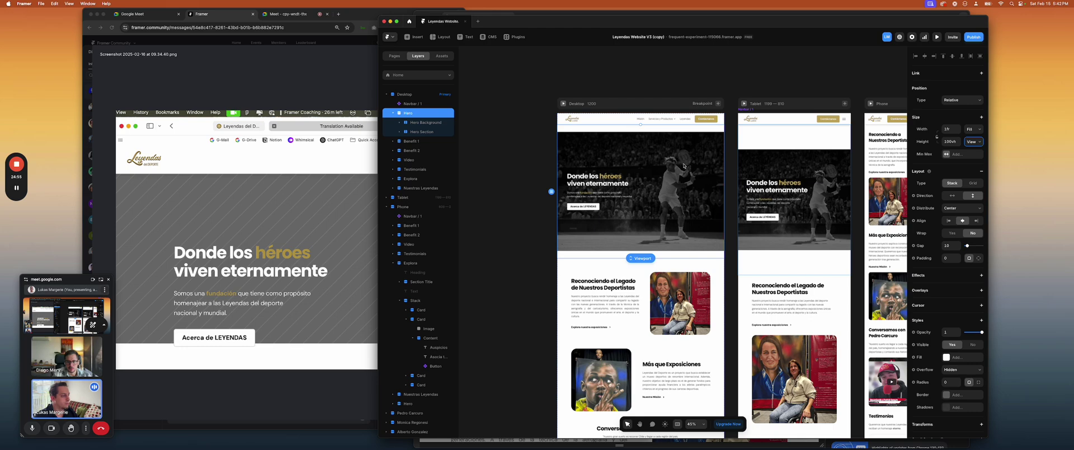
Move the Phone breakpoint's Hero stack from the end of the page to directly below its navbar
scroll(689, 165, right, 5)
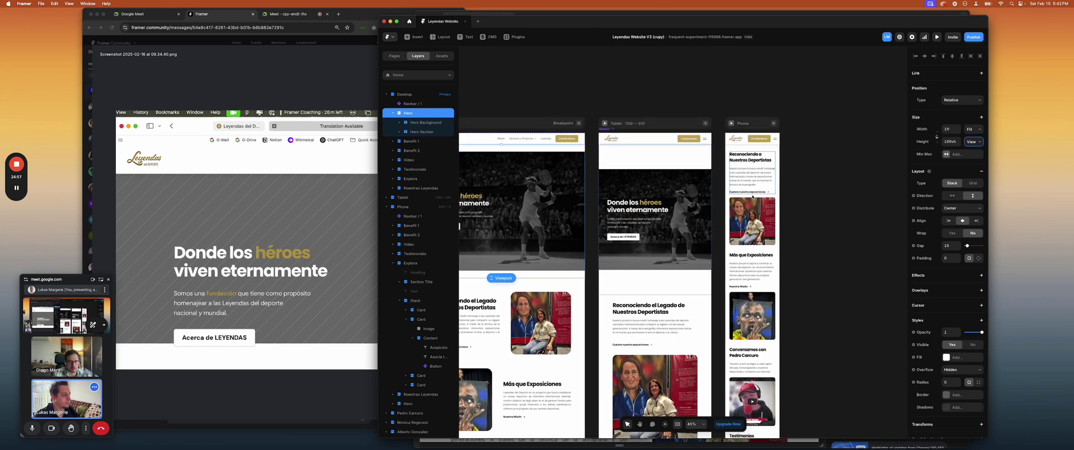
scroll(750, 184, down, 20)
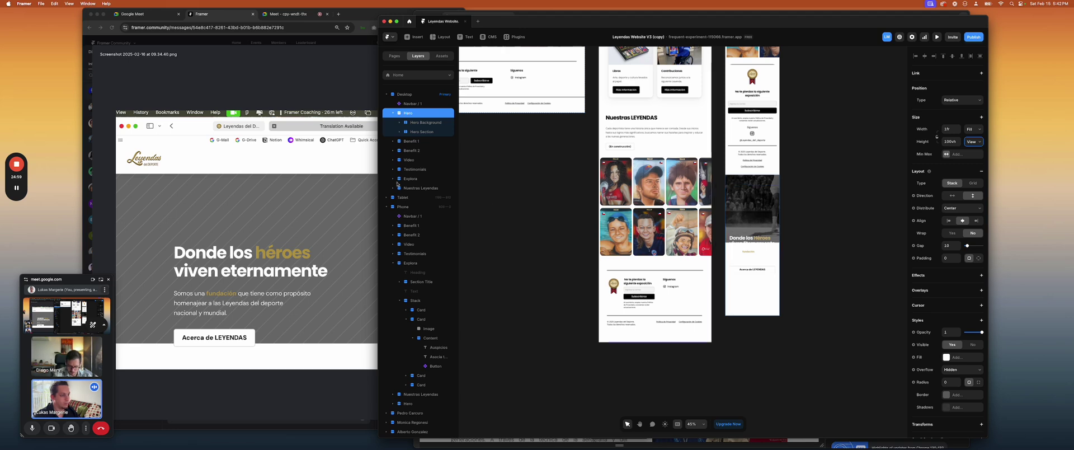
scroll(417, 252, down, 8)
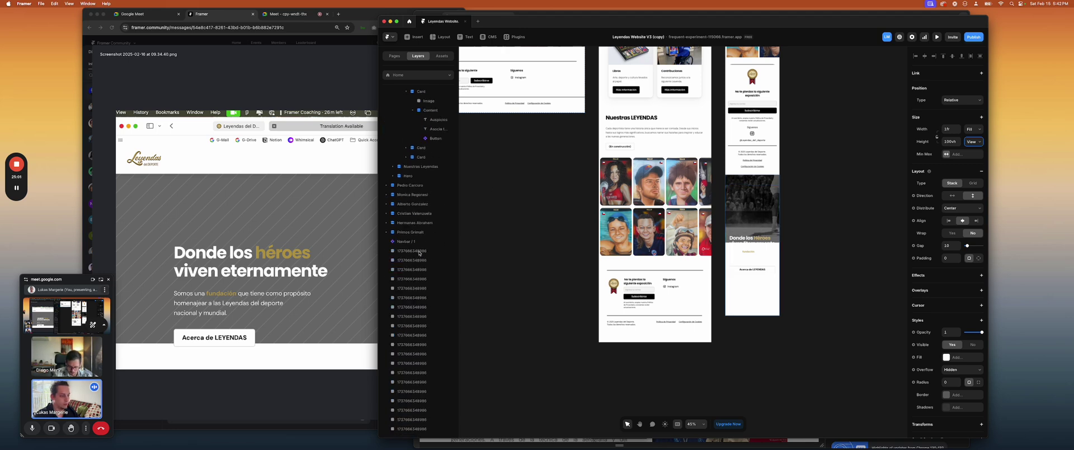
scroll(418, 263, up, 4)
click(419, 296)
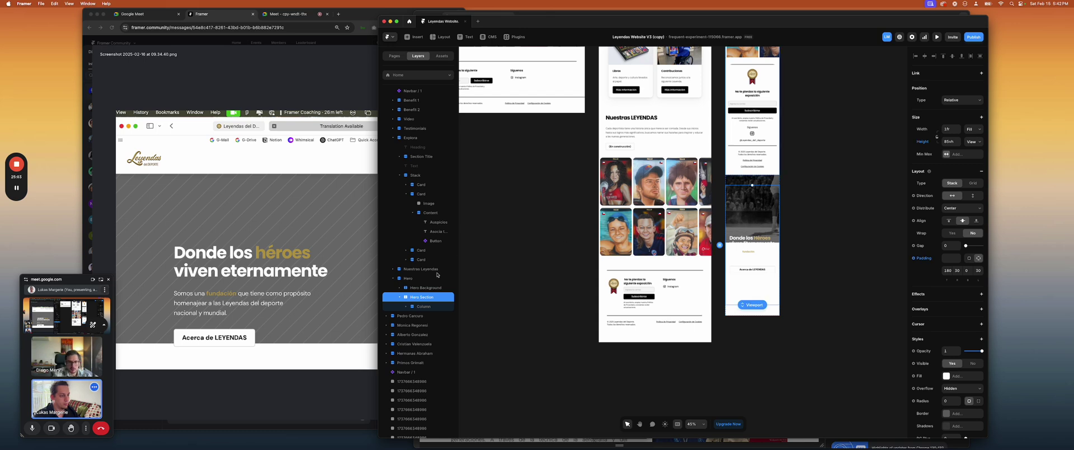
click(406, 278)
click(391, 280)
scroll(412, 274, up, 5)
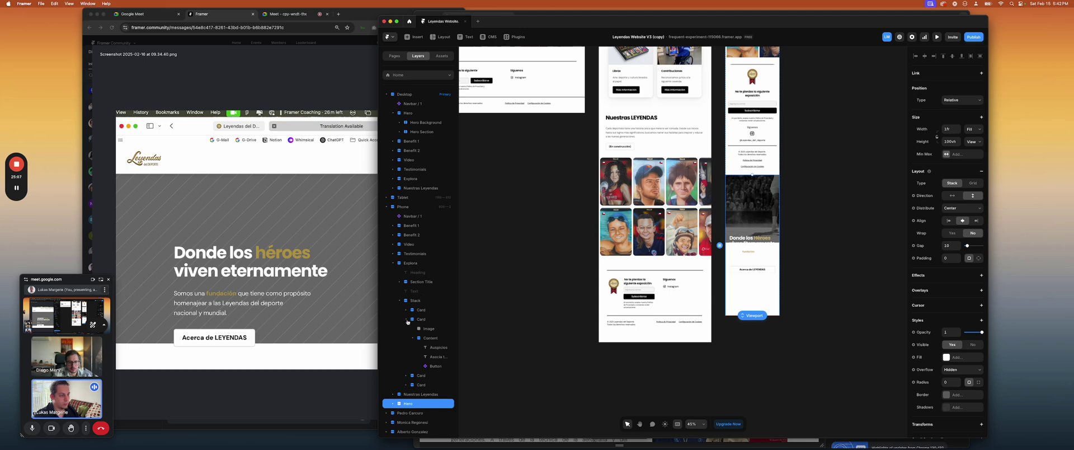
drag(411, 403, 421, 221)
scroll(713, 249, up, 10)
scroll(713, 250, up, 10)
scroll(649, 258, left, 2)
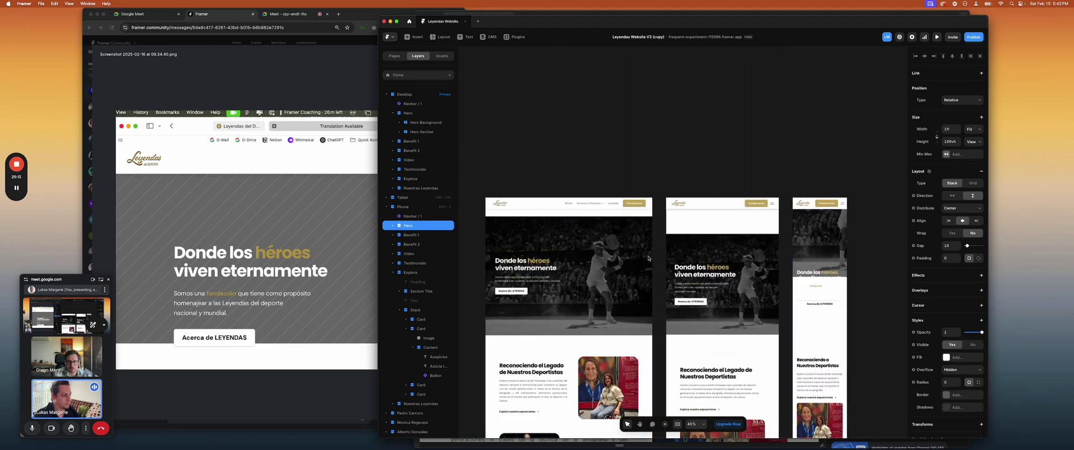
scroll(648, 258, left, 2)
Change the Desktop Hero Background's height from Fit Content to Relative and set it to 100%
click(422, 131)
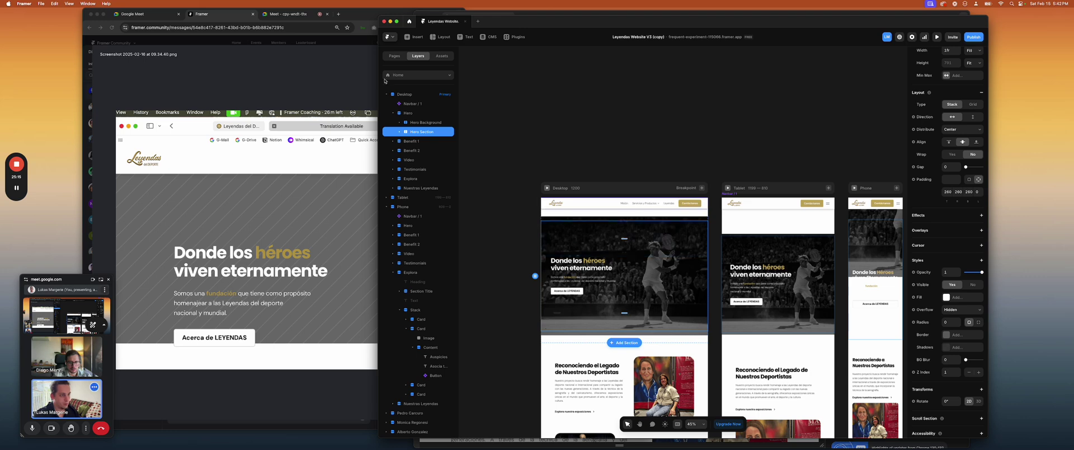
click(411, 114)
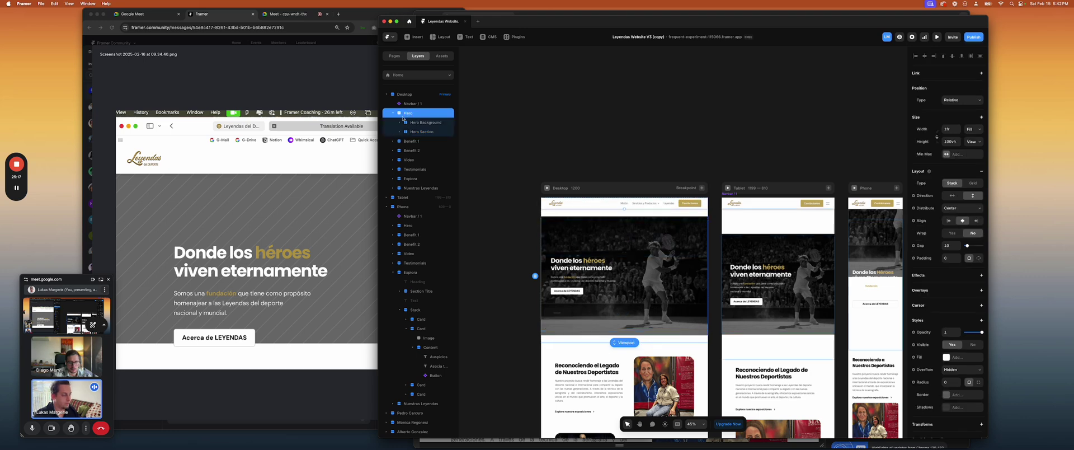
click(945, 142)
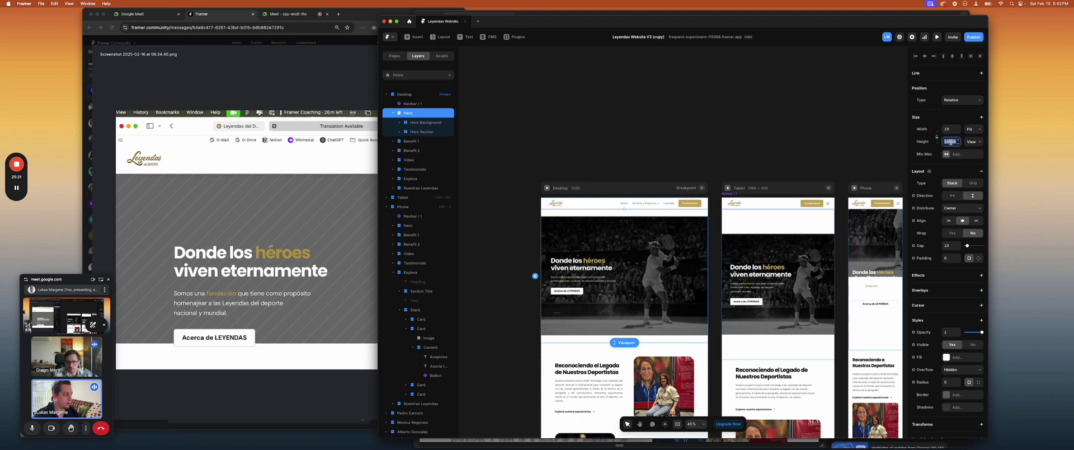
click(421, 124)
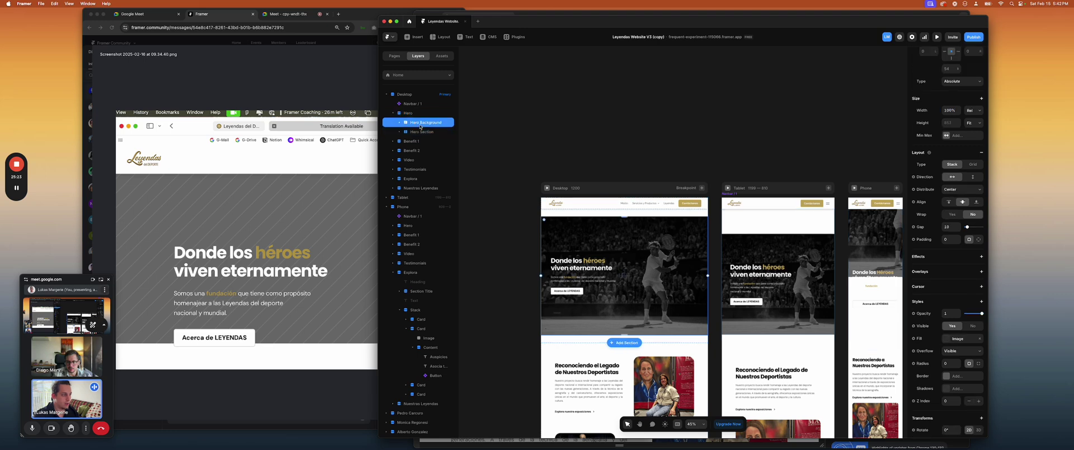
click(968, 125)
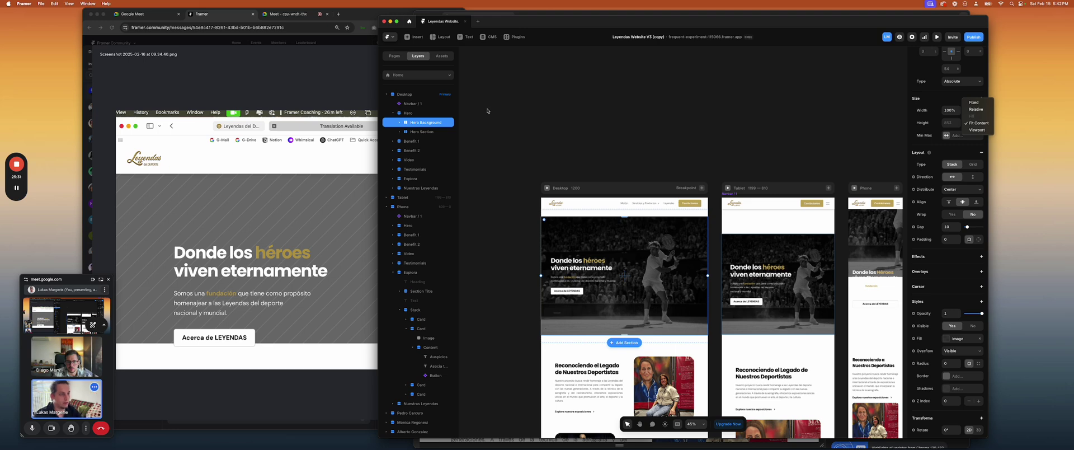
click(976, 109)
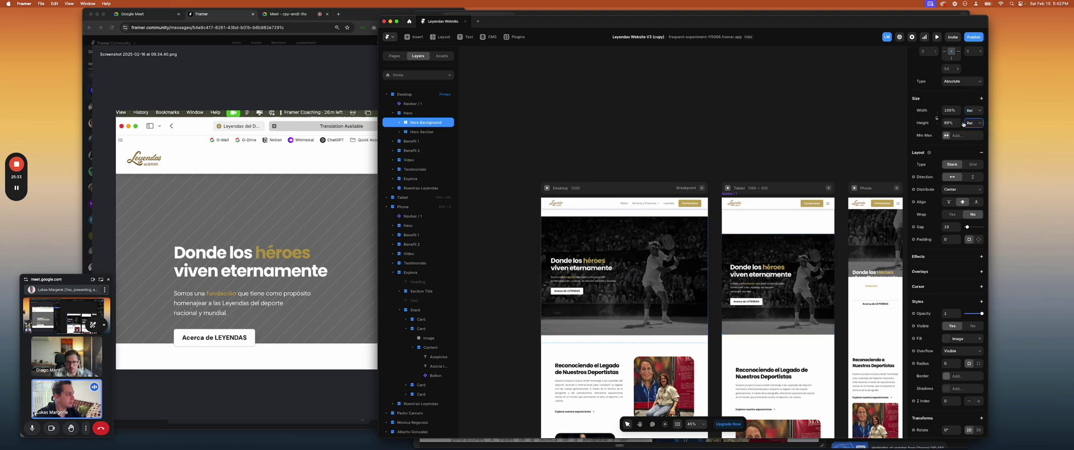
click(952, 122)
text(100)
key(Return)
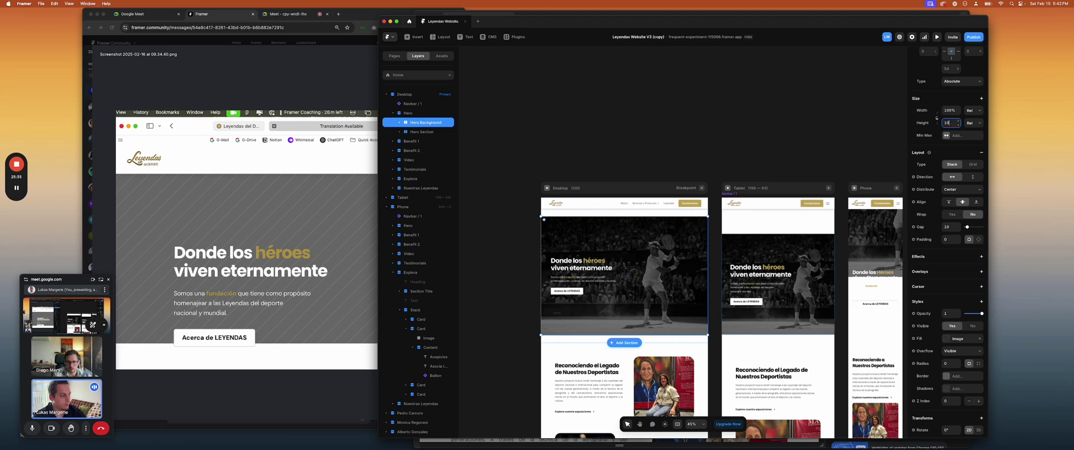
Set the height of the video inside the Desktop Hero Background to Fill
click(397, 124)
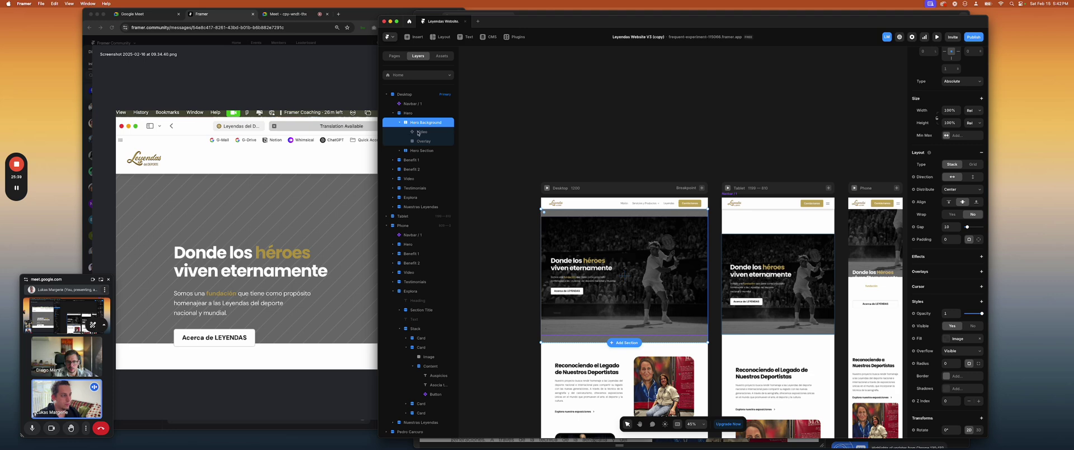
click(421, 132)
click(979, 129)
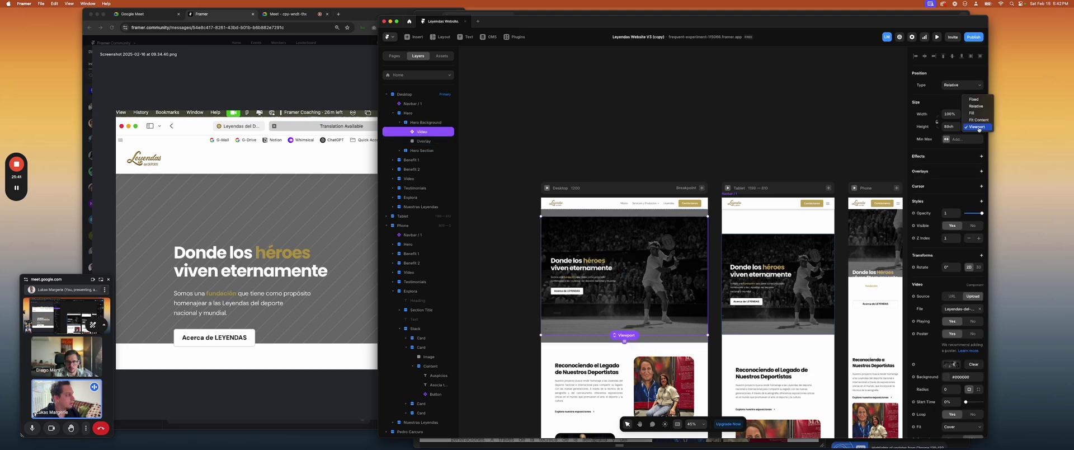
click(977, 117)
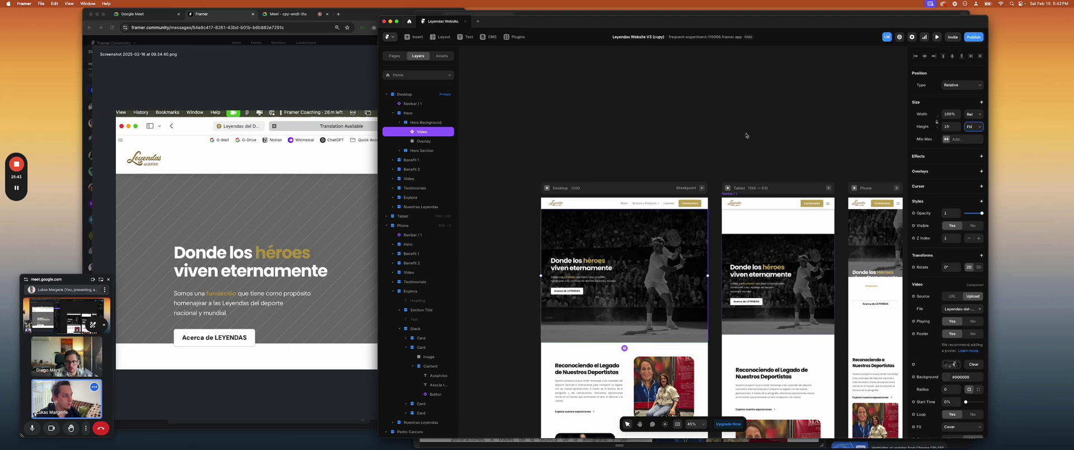
Check the height sizing option of the Overlay inside the Desktop Hero Background
key(Tab)
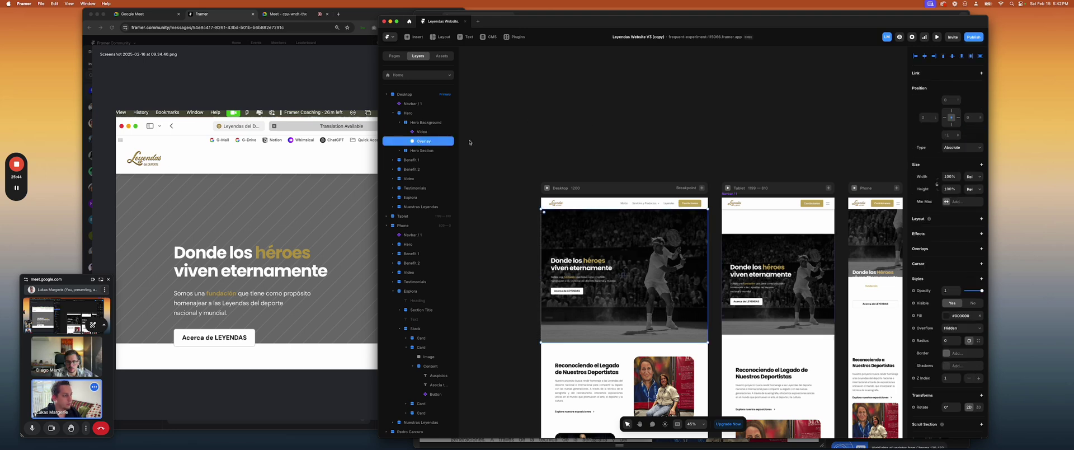
click(971, 189)
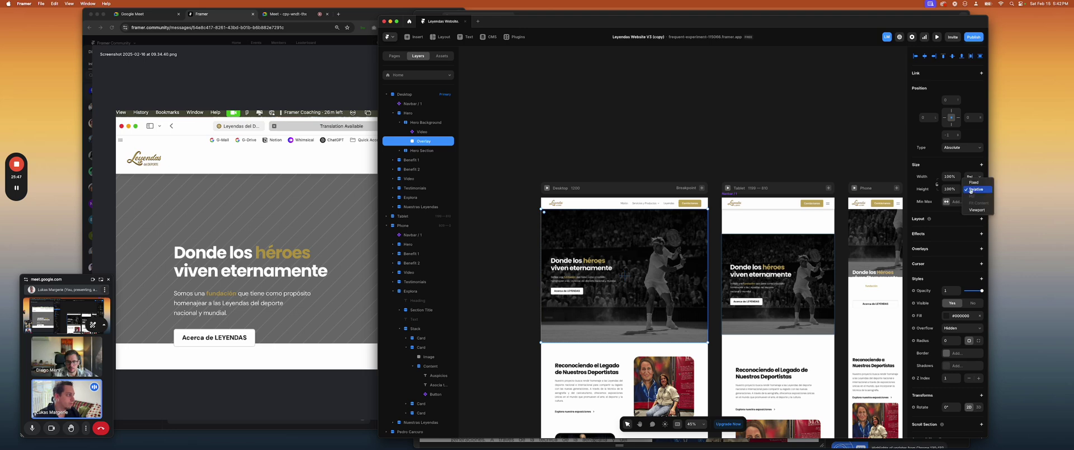
click(702, 185)
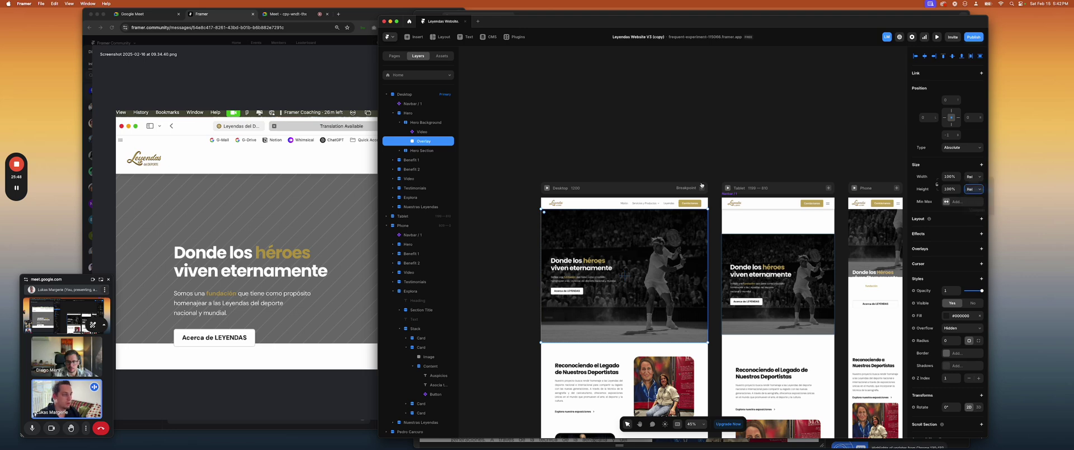
Set the Desktop Hero Section's height to Fill
click(399, 122)
click(415, 132)
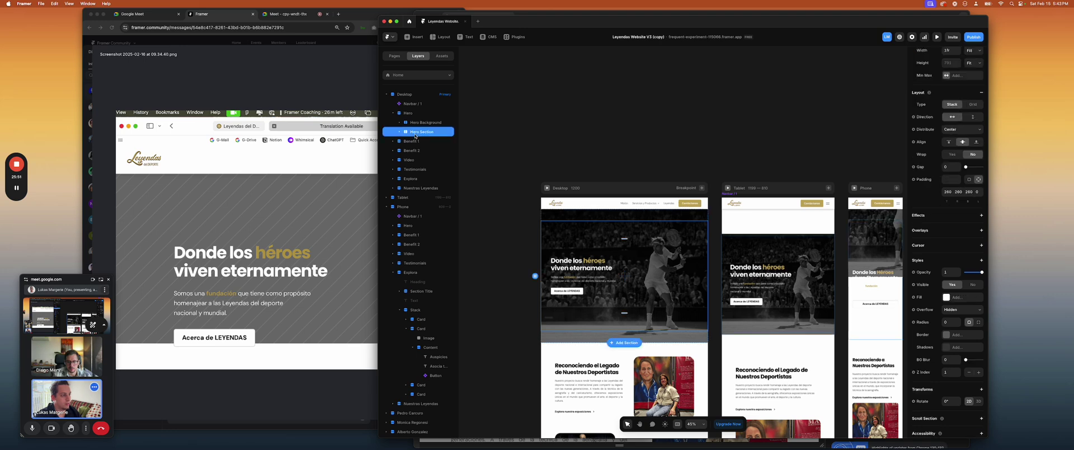
scroll(974, 112, up, 2)
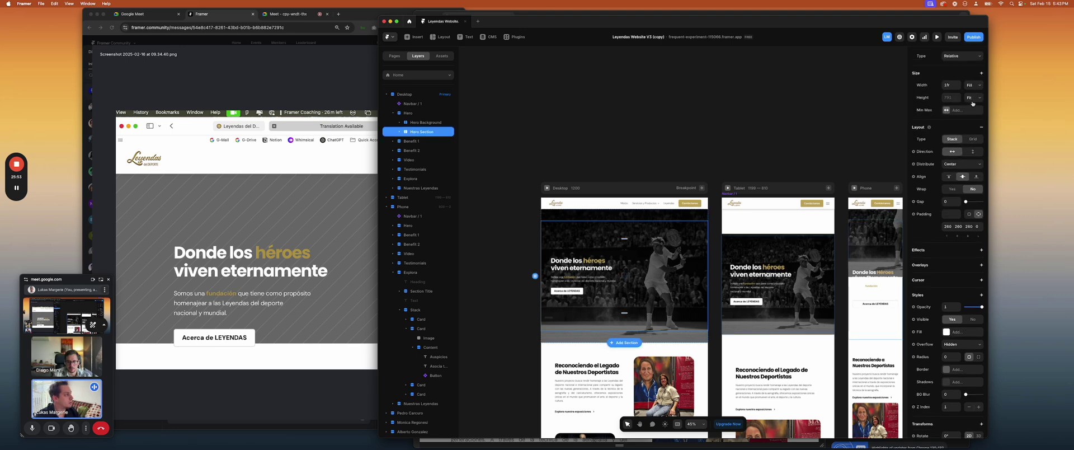
click(974, 110)
click(973, 104)
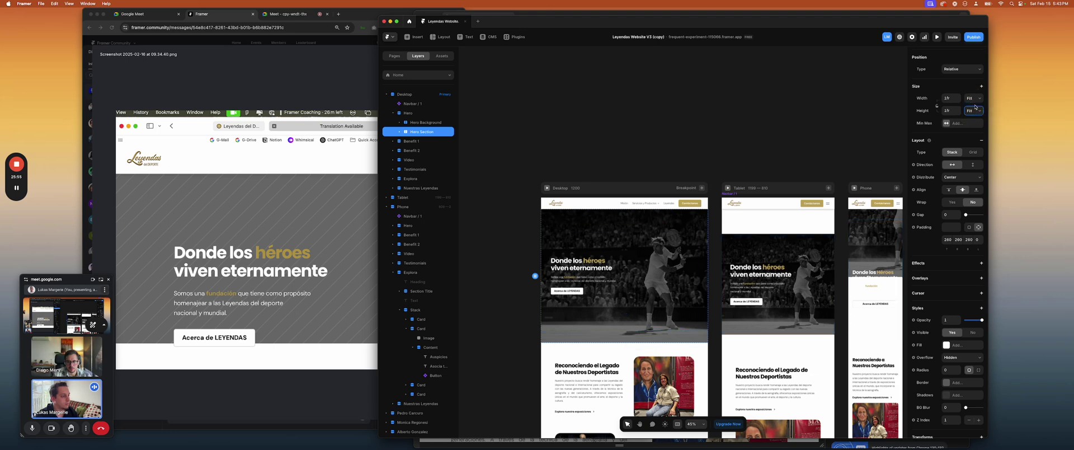
Preview the page at desktop size to check the hero video's height, and return to the canvas
key(Return)
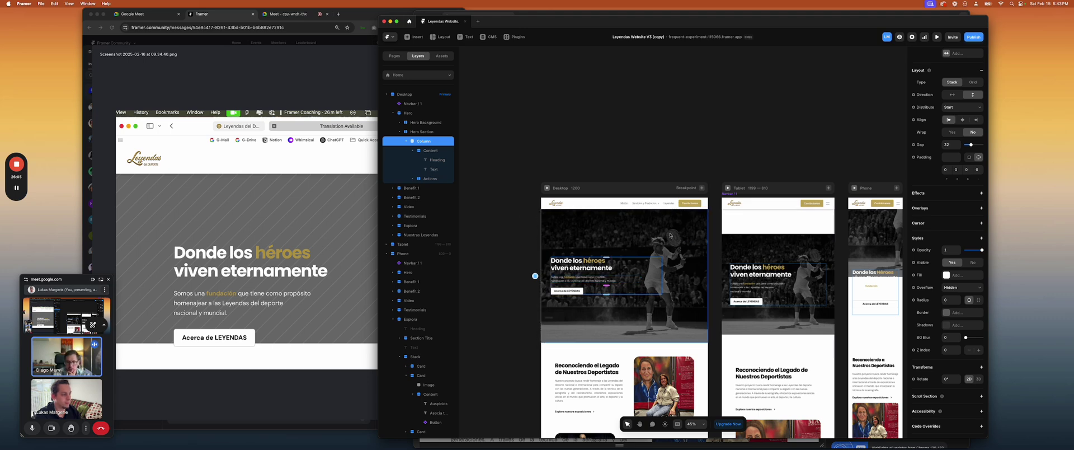
key(super+p)
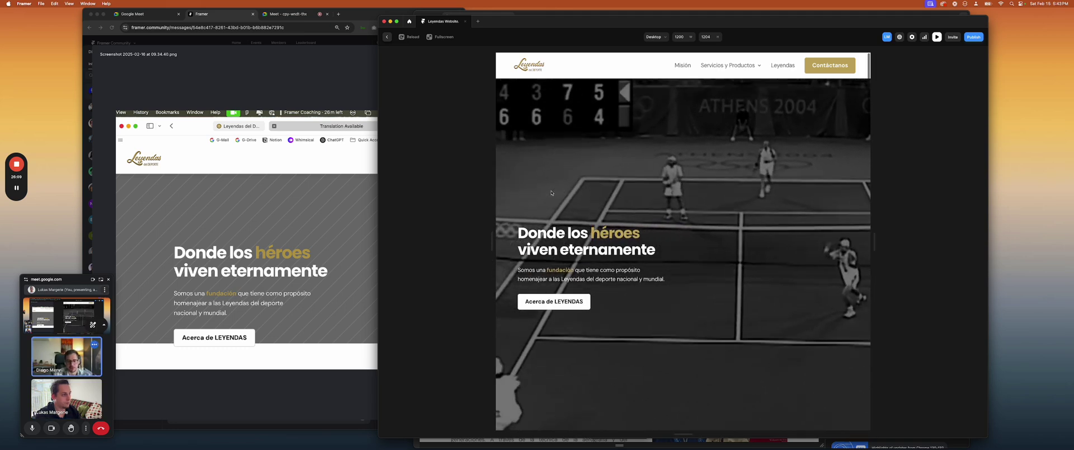
key(Escape)
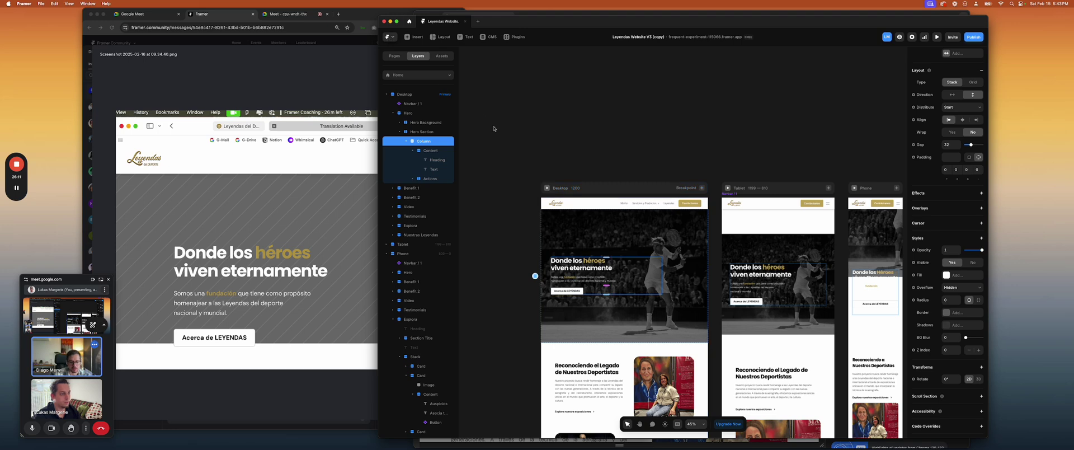
click(520, 159)
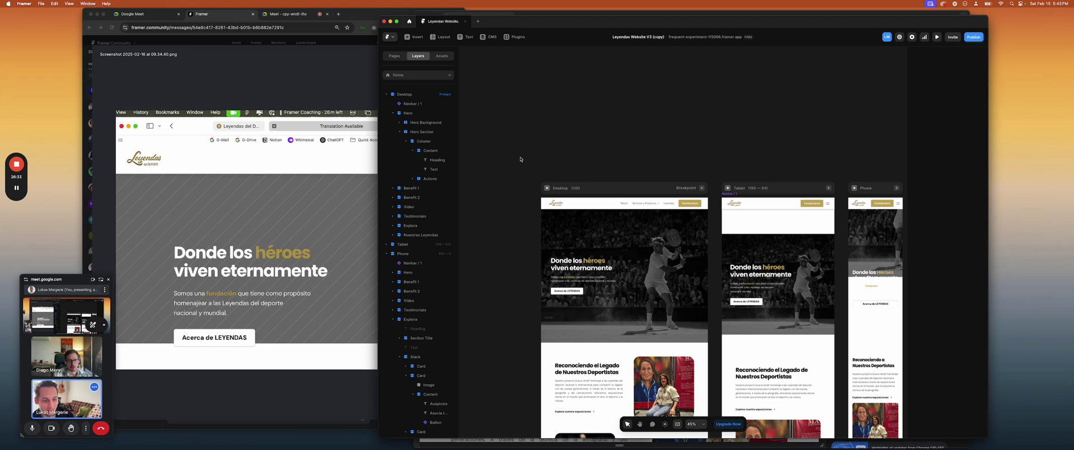
Review the sizing settings of the Desktop Hero Section, Hero stack and Hero Background
click(577, 237)
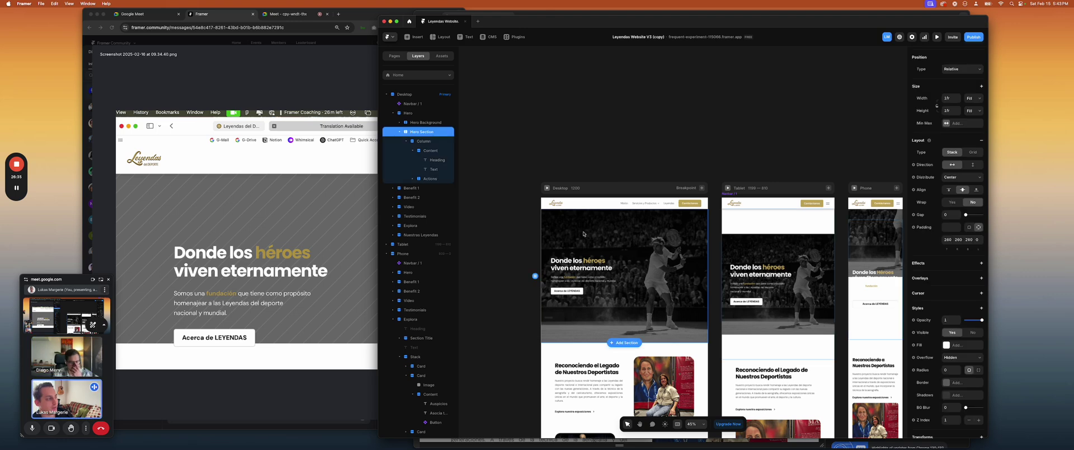
click(414, 114)
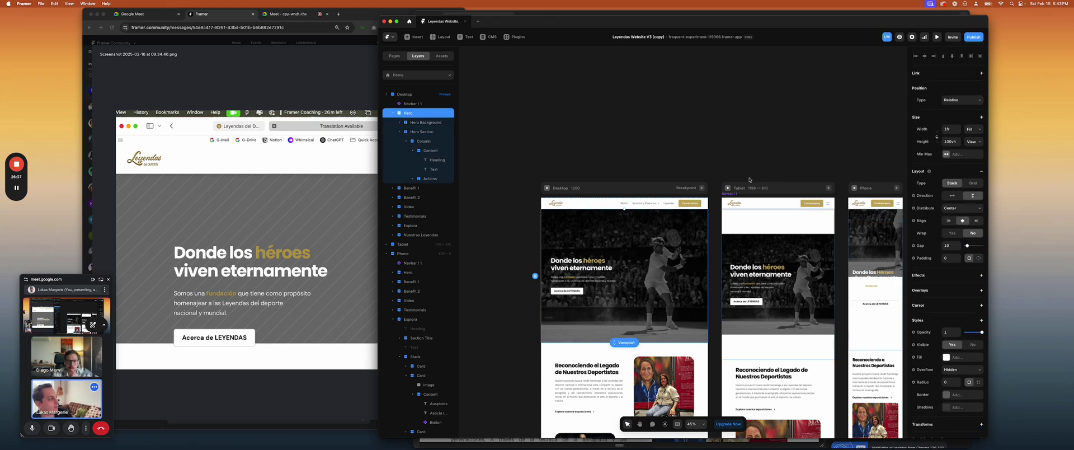
click(430, 122)
click(972, 124)
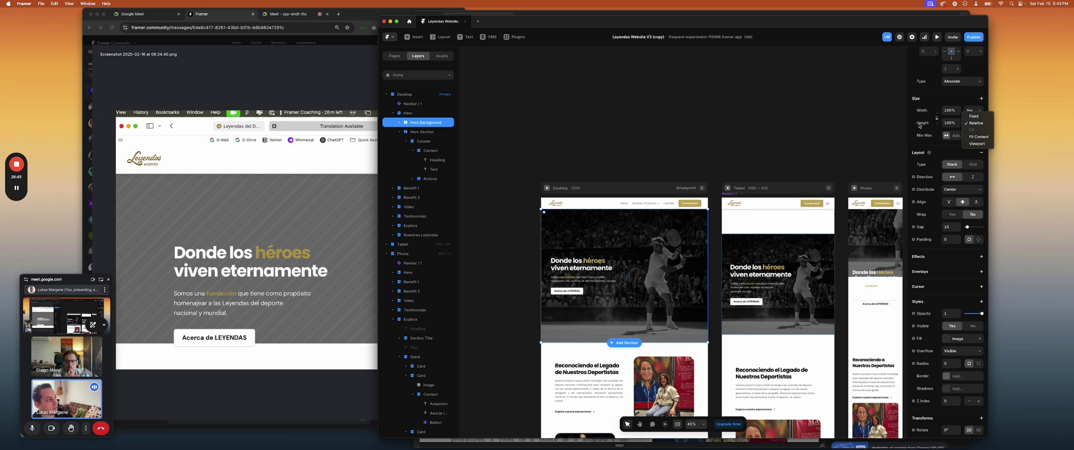
scroll(935, 134, up, 3)
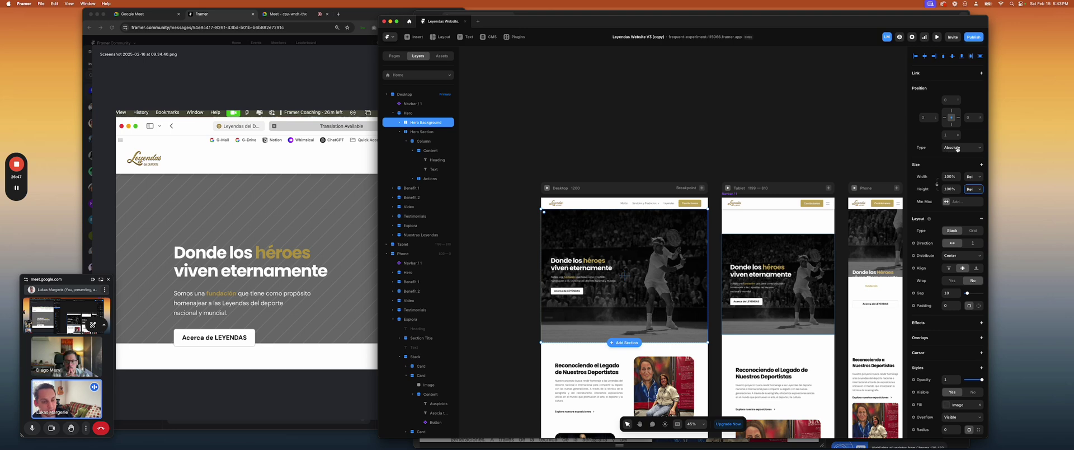
Try changing the Desktop Hero Background's position type from Absolute to Relative
click(958, 149)
click(958, 156)
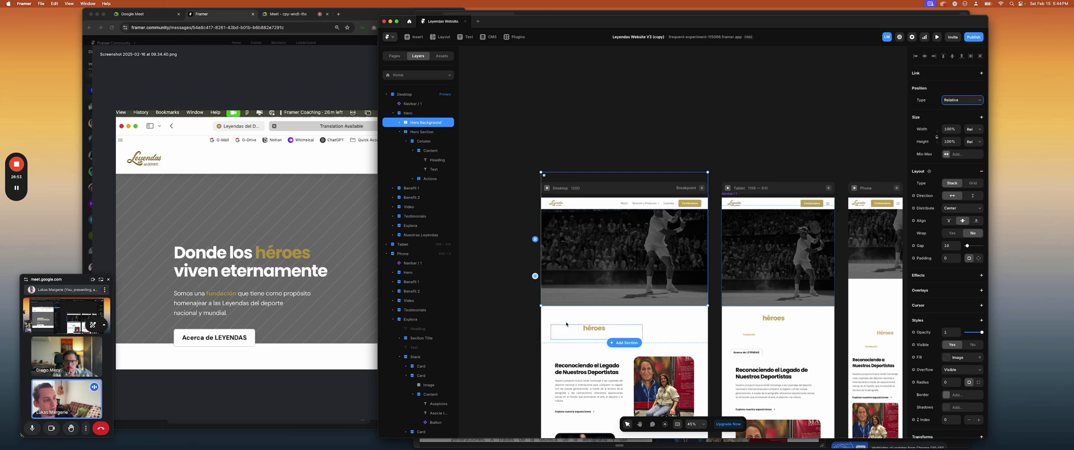
key(super+z)
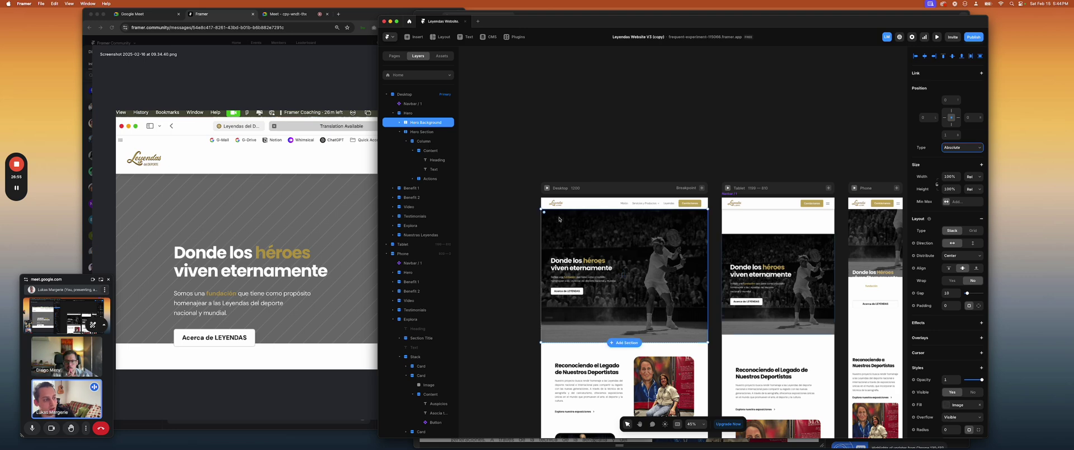
click(530, 228)
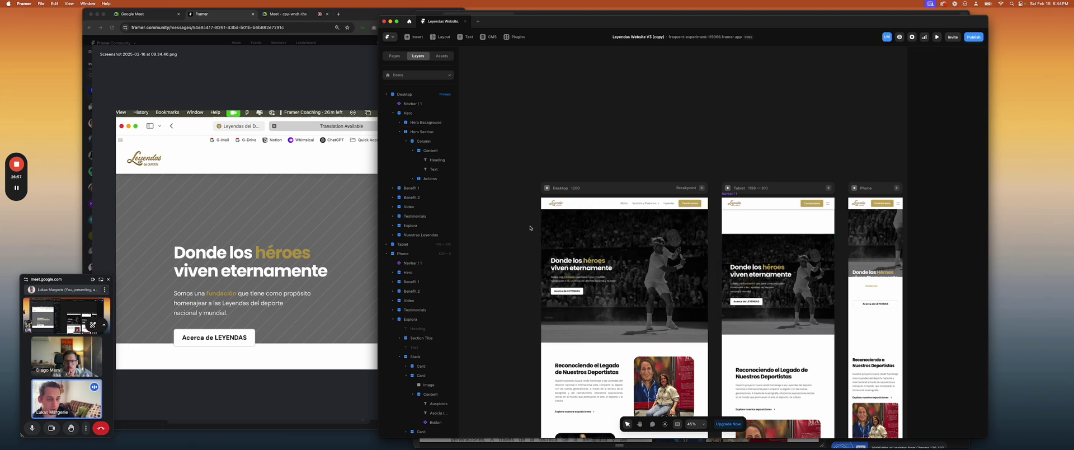
Try duplicating the Column inside the Desktop Hero Section
click(423, 122)
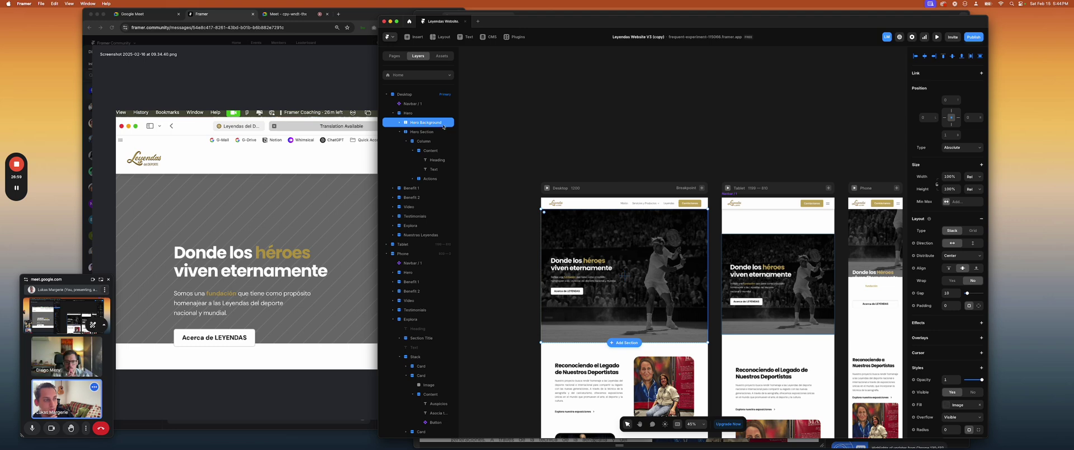
click(400, 132)
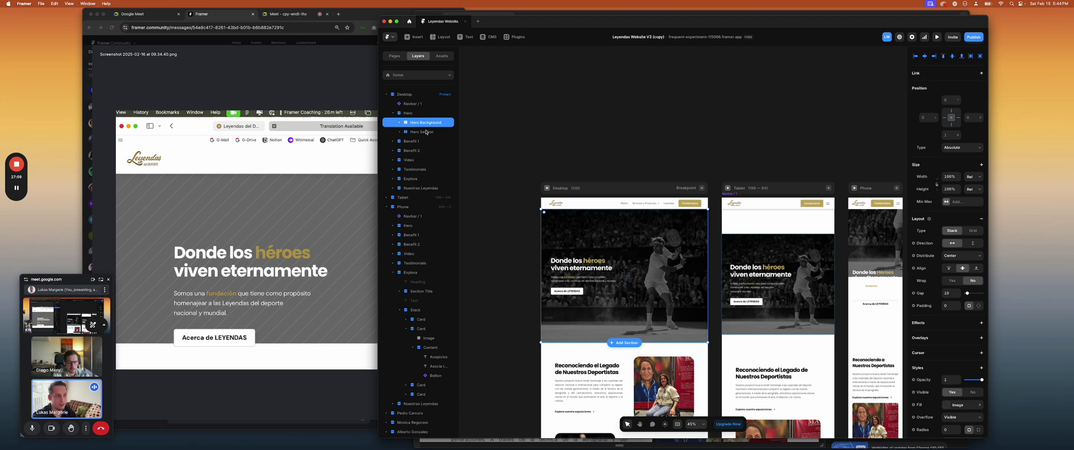
click(399, 131)
click(414, 141)
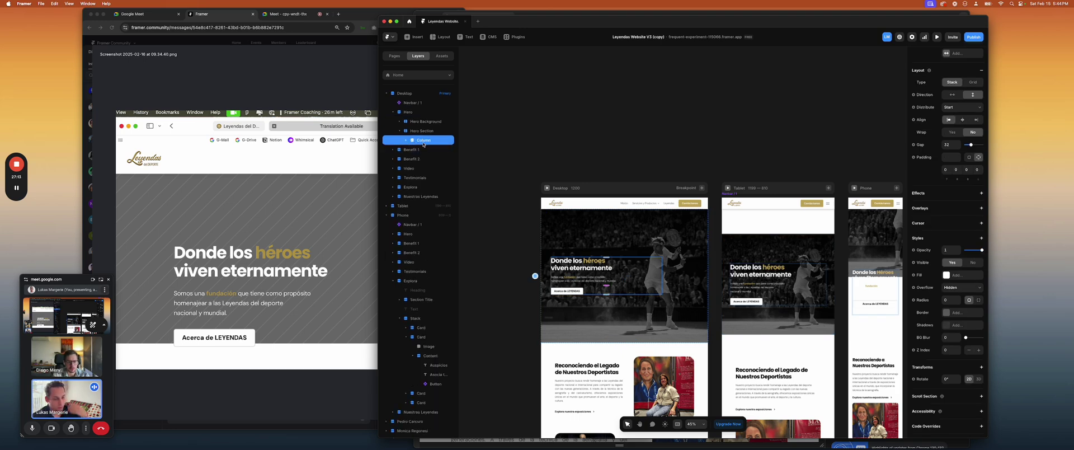
key(super+d)
key(super+d)
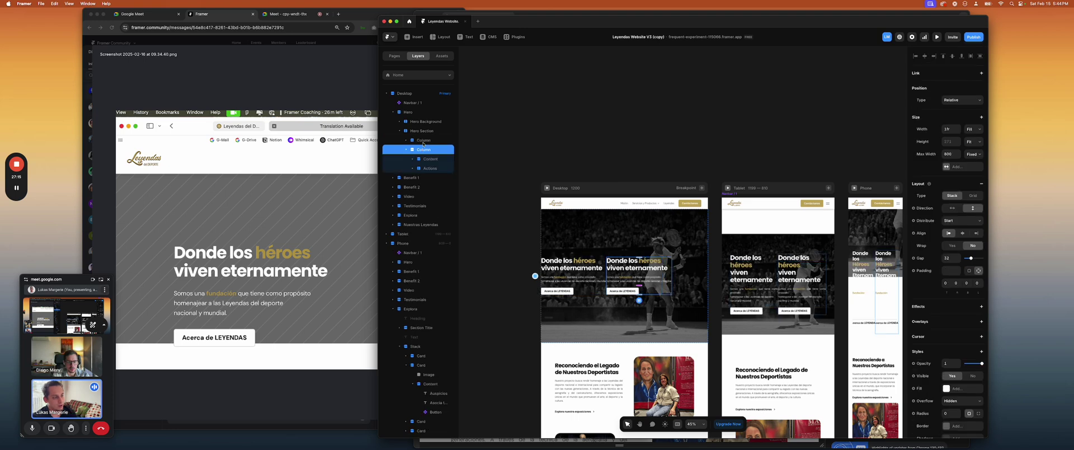
key(super+z)
key(super+z)
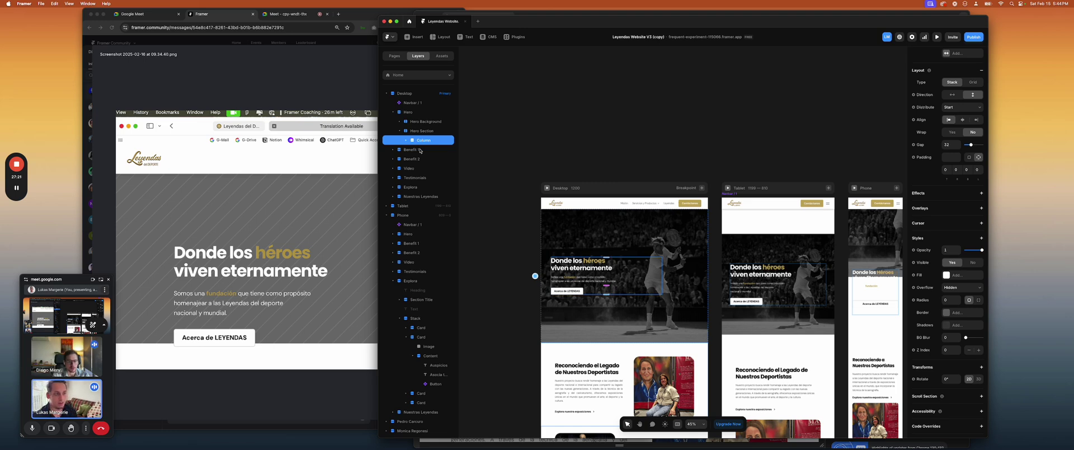
Check the width sizing options of the Desktop Hero Background
click(423, 124)
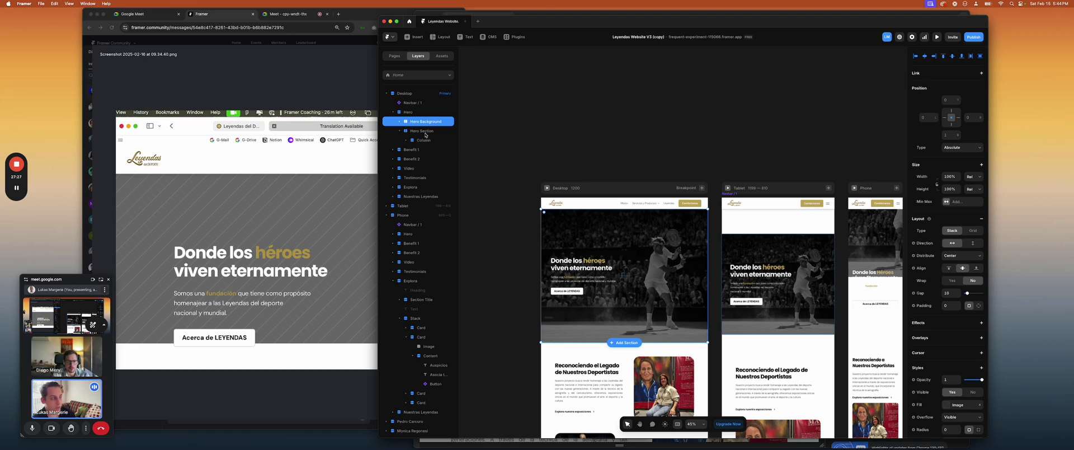
click(973, 176)
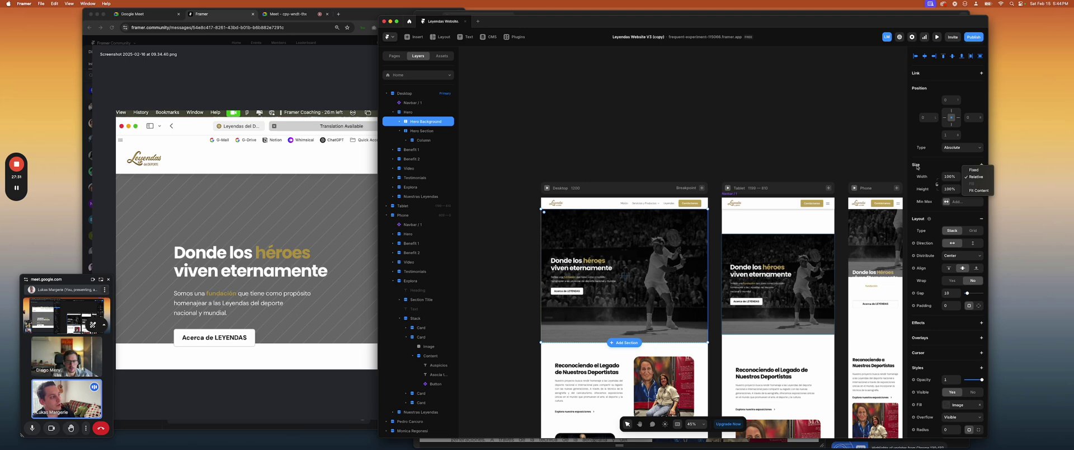
key(Escape)
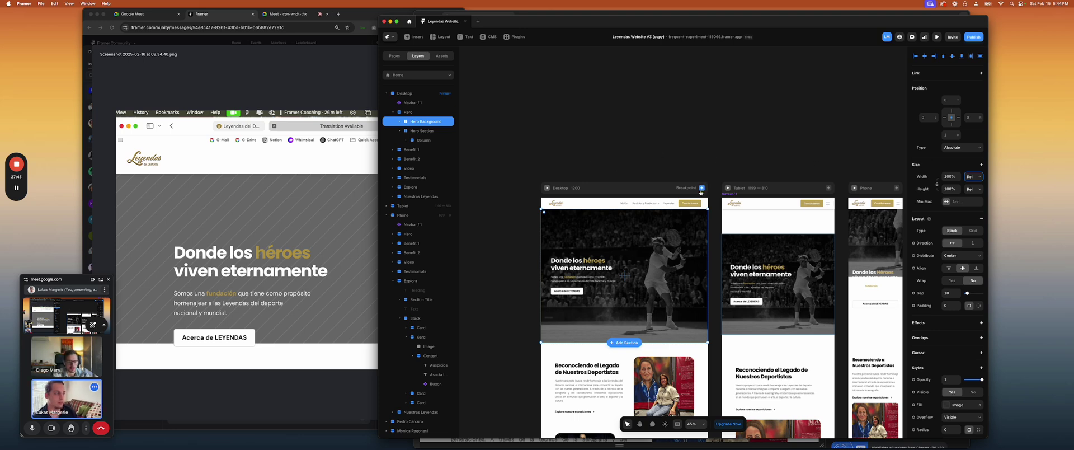
Inspect the height setting of the video inside the Tablet Hero Background
click(742, 241)
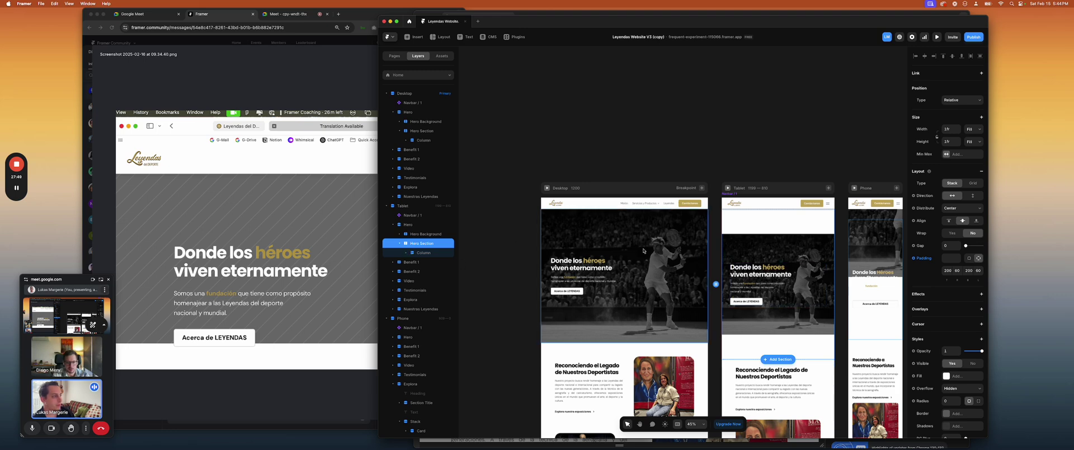
click(403, 235)
click(421, 243)
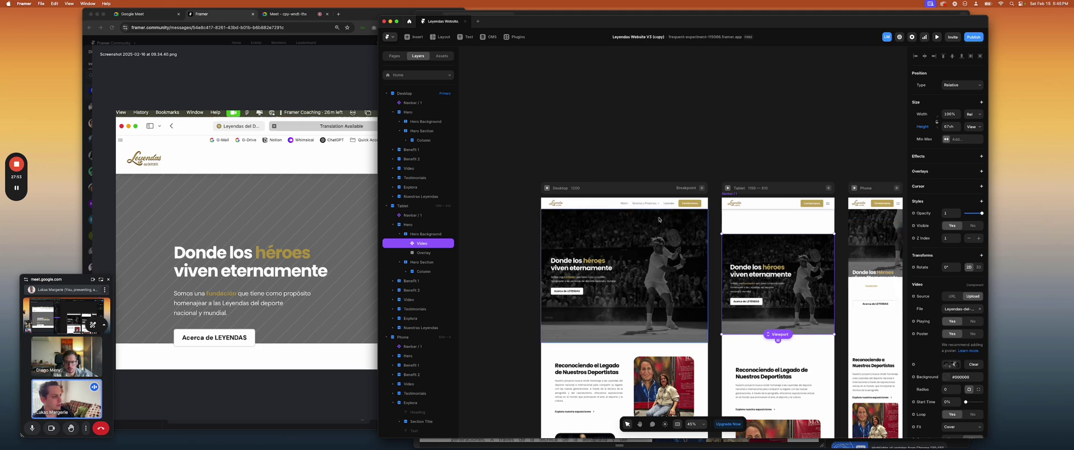
Compare the size and padding settings of the Desktop and Tablet Hero Sections
click(545, 213)
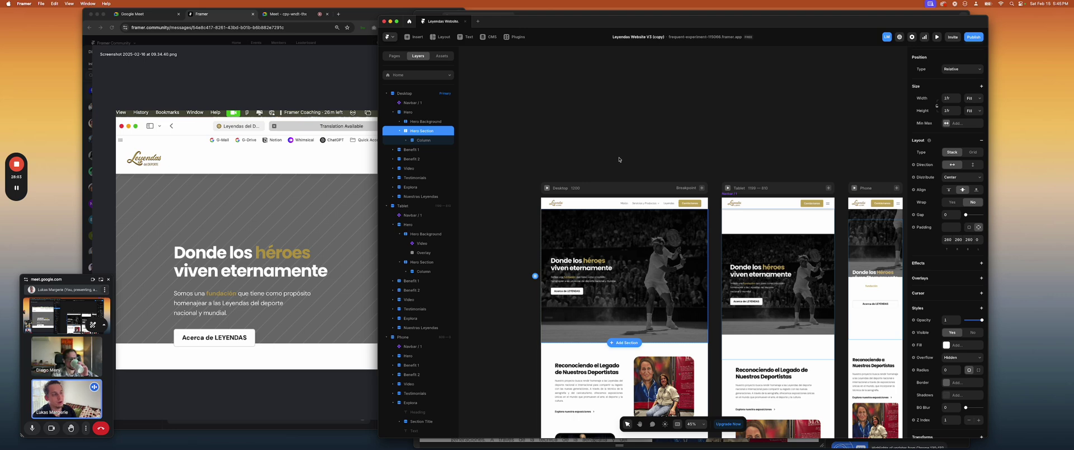
scroll(671, 224, right, 2)
click(715, 246)
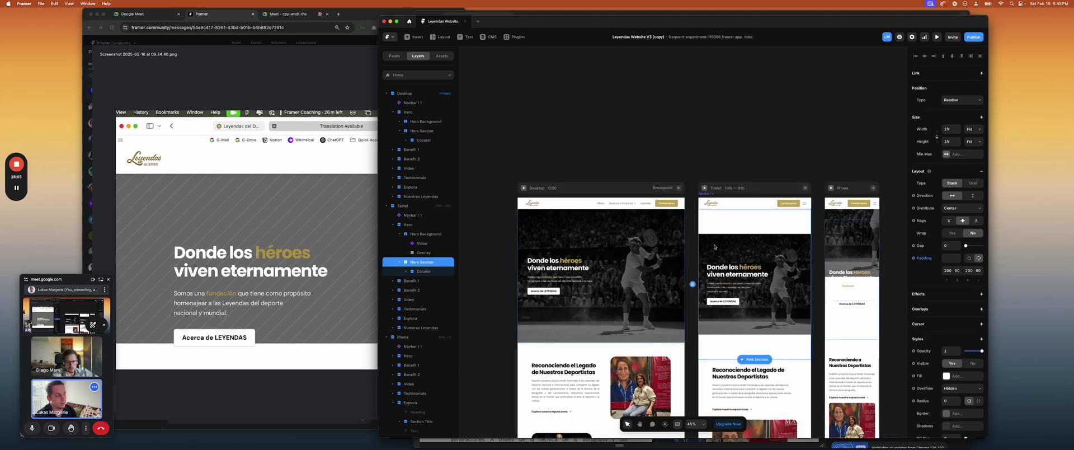
scroll(643, 241, right, 3)
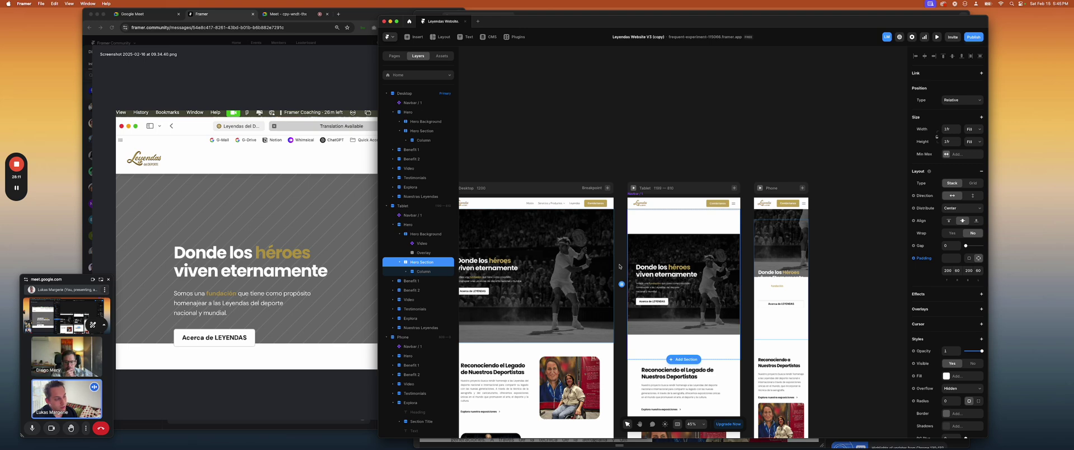
scroll(620, 266, left, 2)
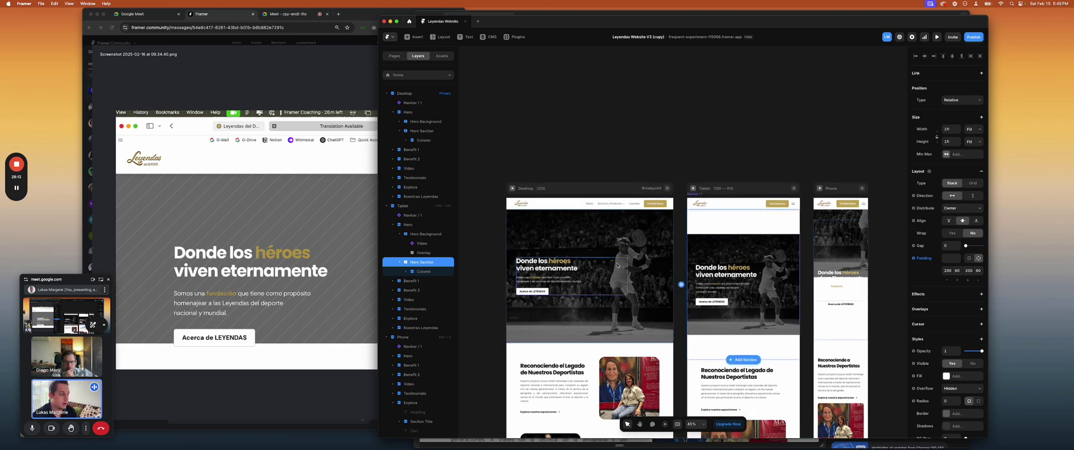
click(613, 245)
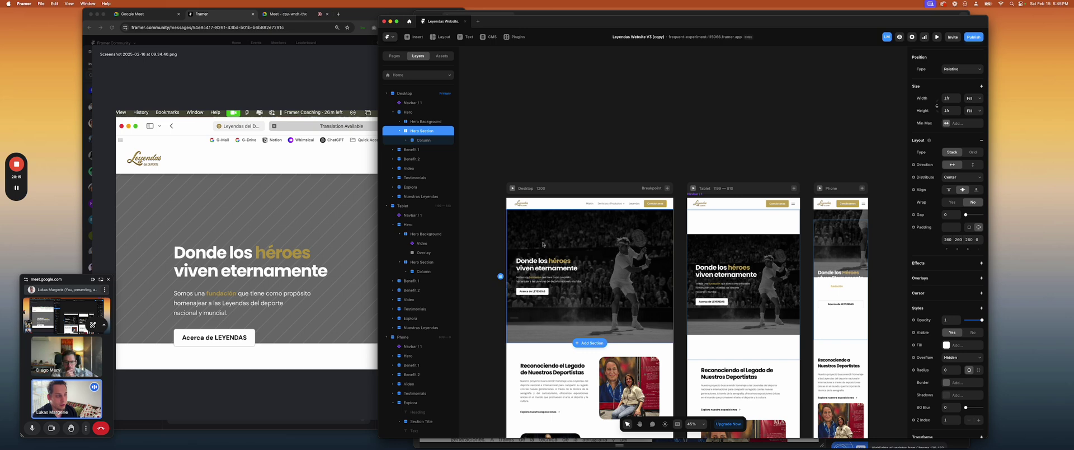
Inspect the Tablet hero video's size settings and expand the nested layers of the Desktop Hero Background and Hero Section
click(526, 194)
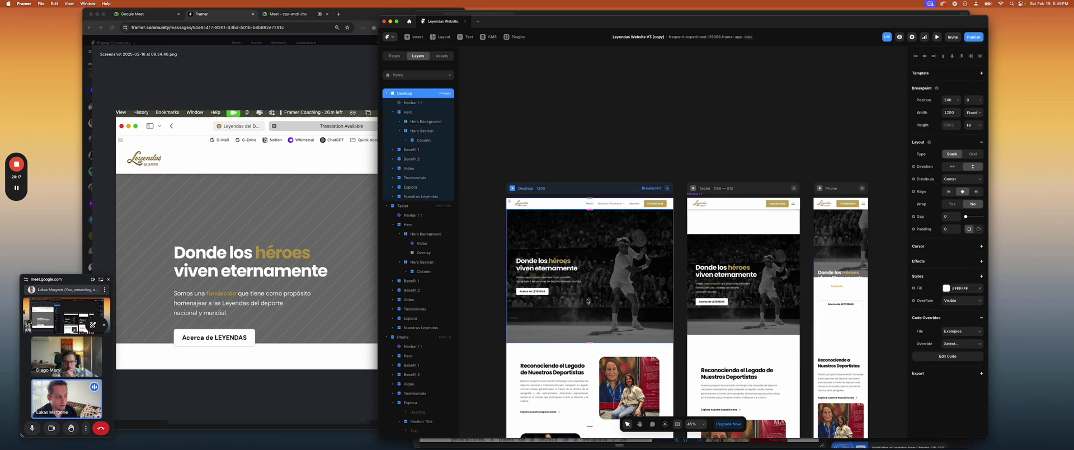
click(720, 245)
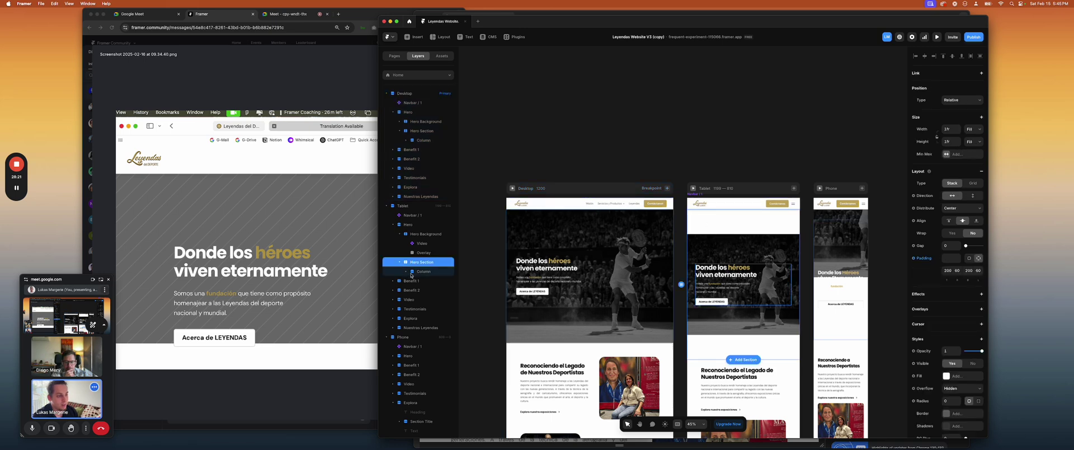
click(416, 244)
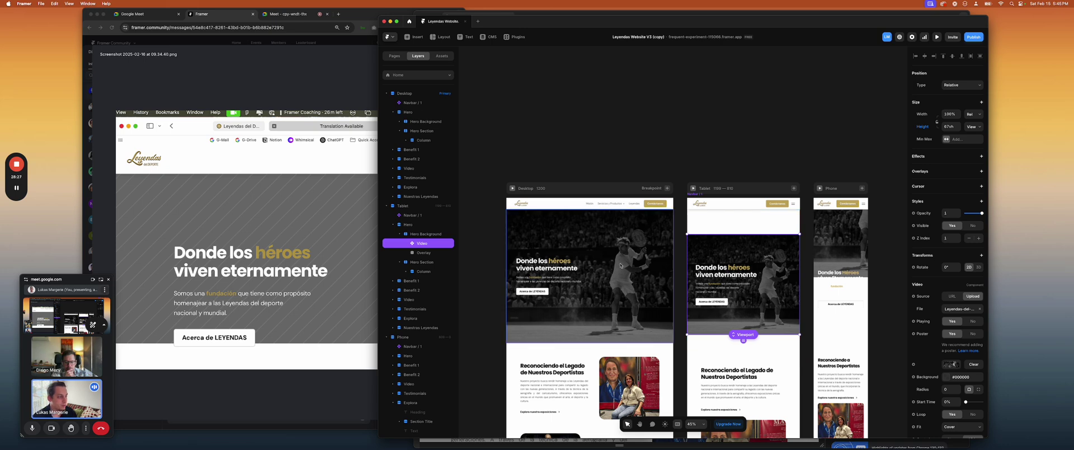
scroll(519, 244, left, 1)
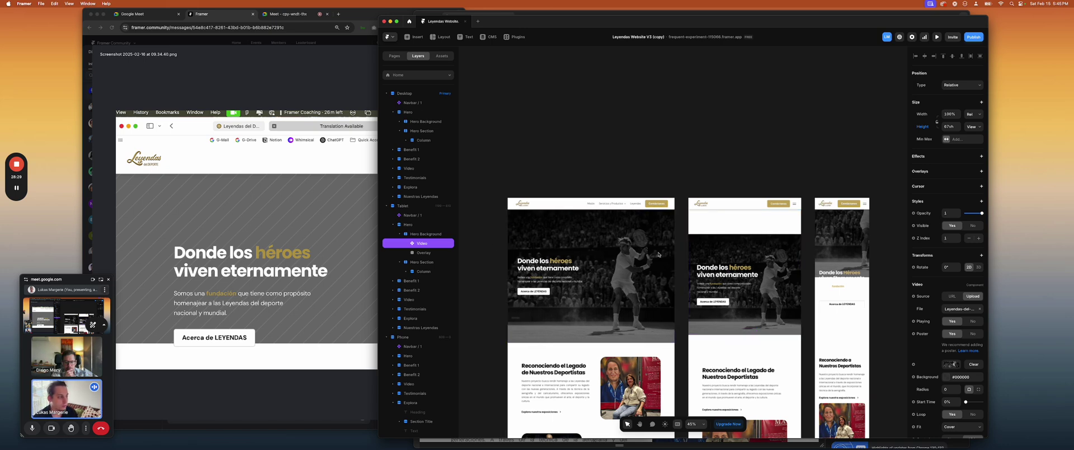
click(582, 242)
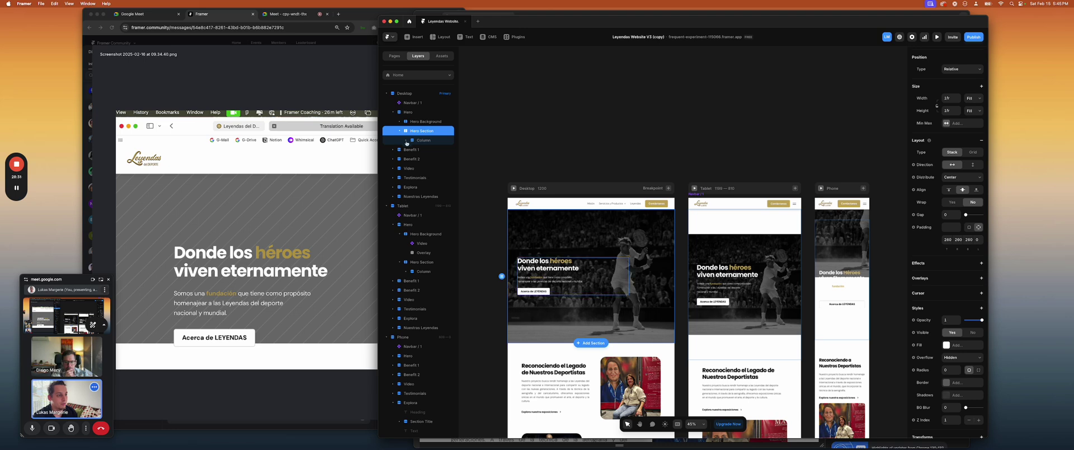
click(400, 123)
click(421, 131)
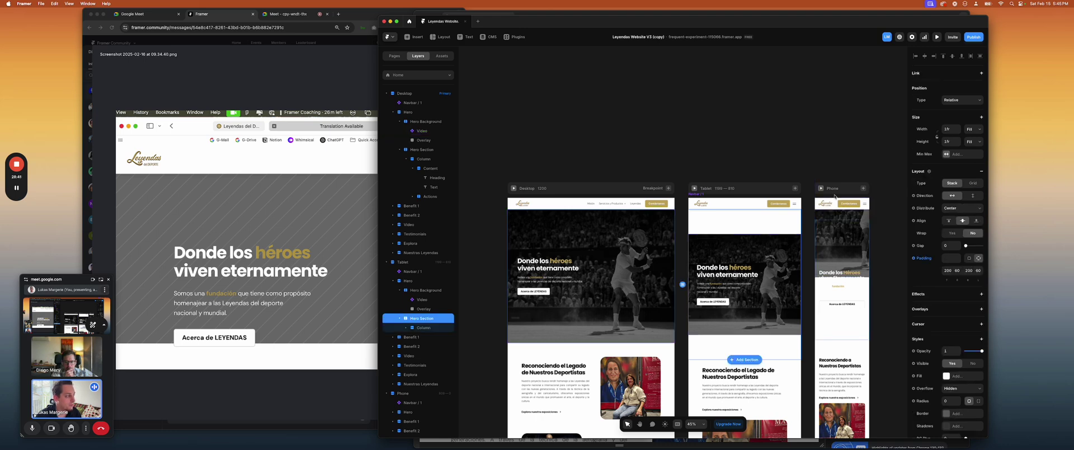
Compare the Desktop and Tablet Hero Sections and the height settings of their background videos
click(834, 189)
click(725, 252)
click(725, 252)
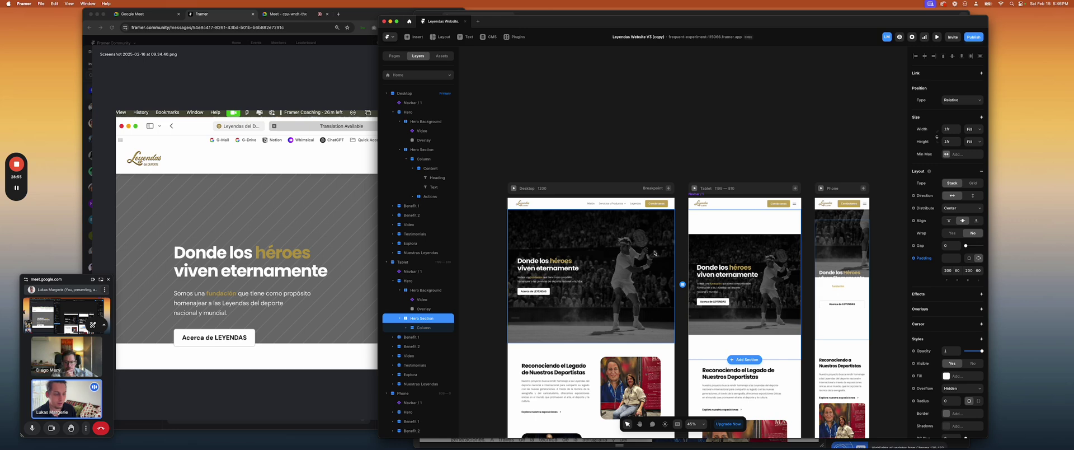
click(549, 236)
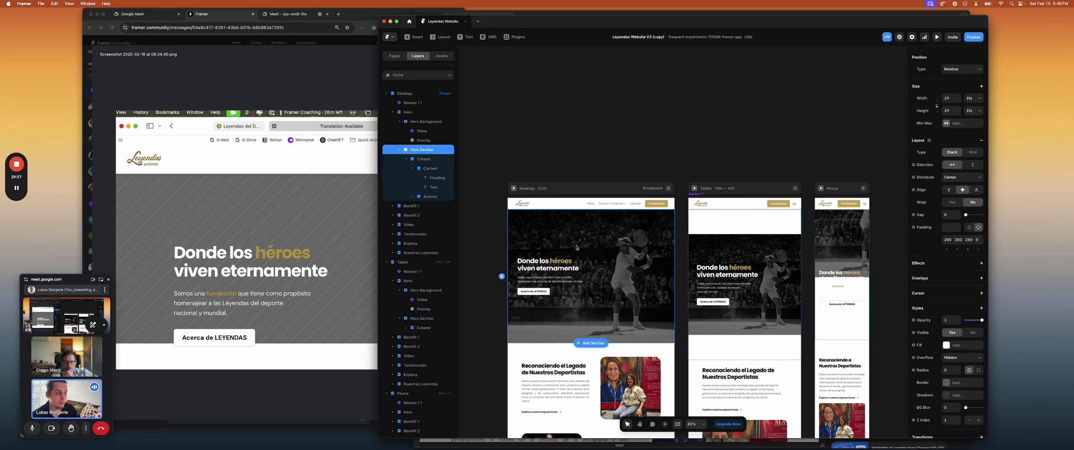
click(422, 317)
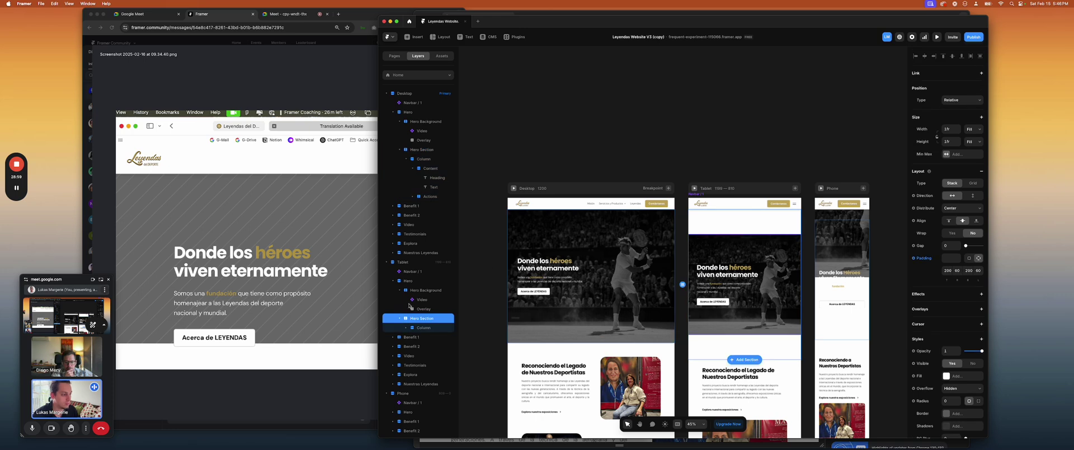
click(415, 300)
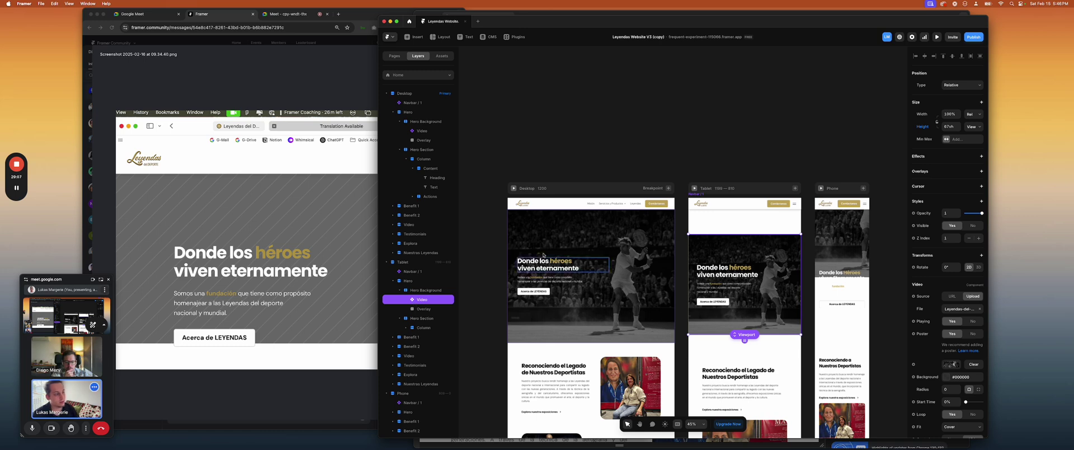
click(532, 239)
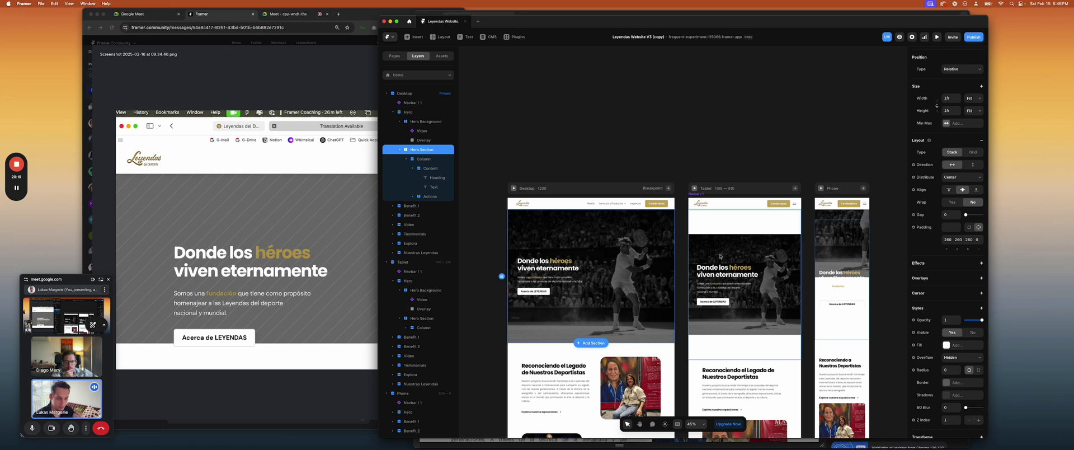
click(420, 134)
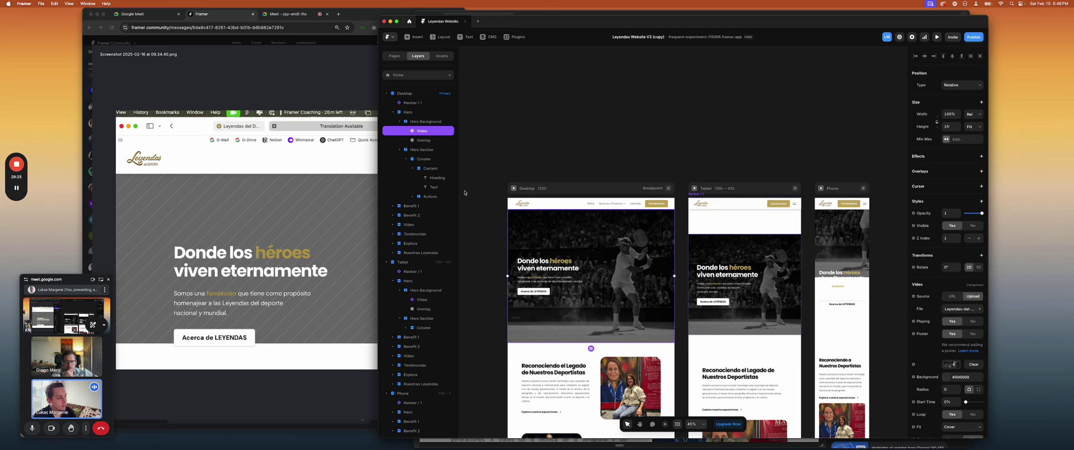
Set the height of the video inside the Tablet Hero Background to Fill
click(758, 262)
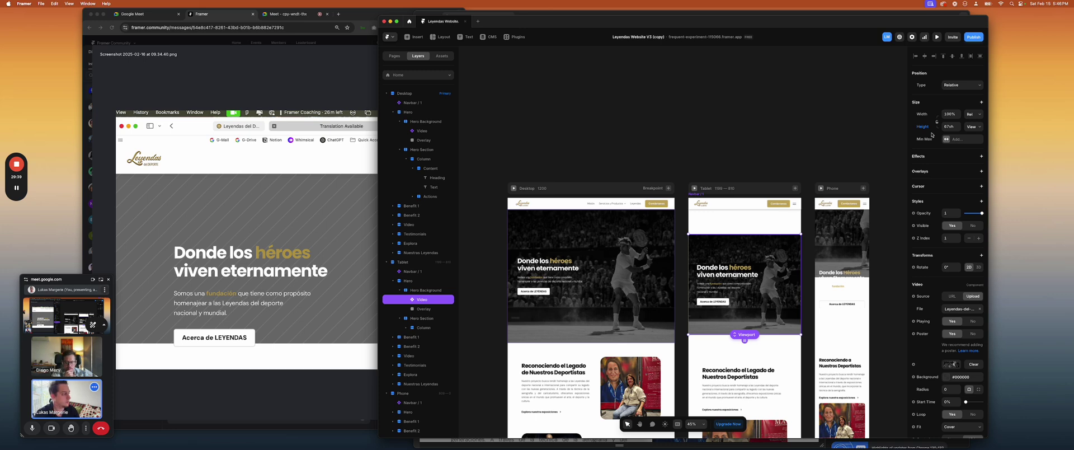
click(973, 130)
click(972, 113)
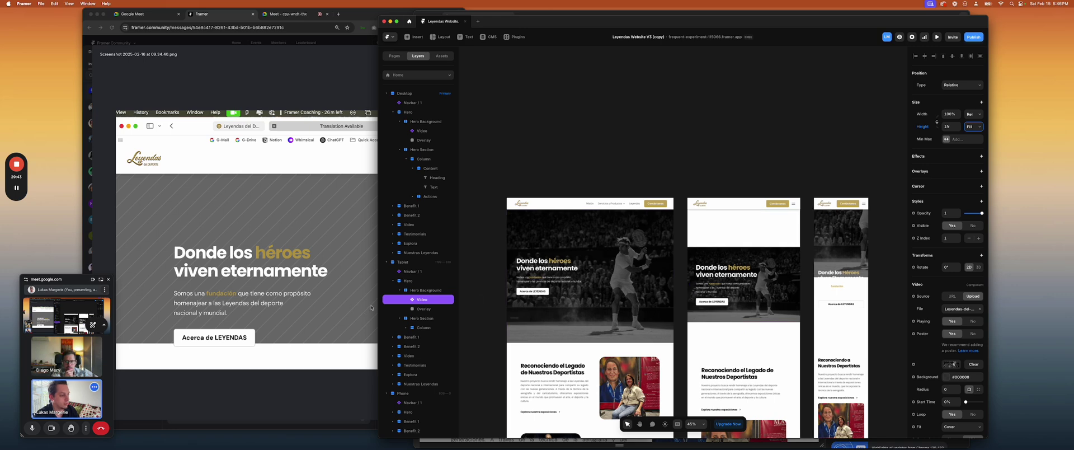
Set the Tablet Hero Background's height to Relative at 100%
click(429, 290)
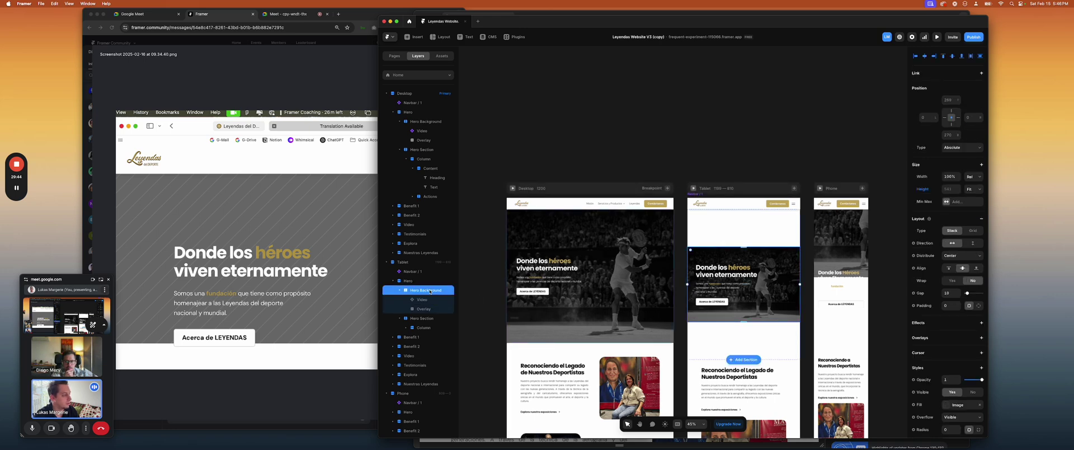
click(979, 192)
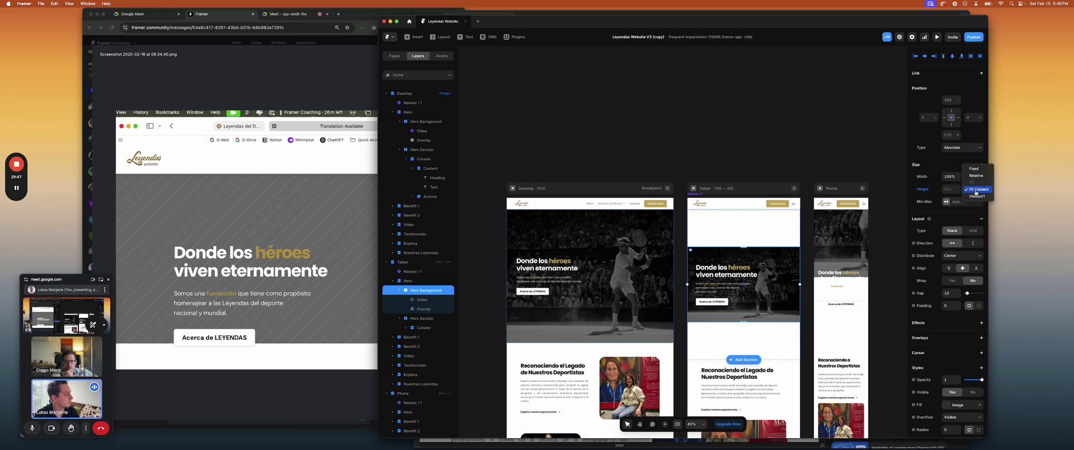
click(958, 190)
click(958, 191)
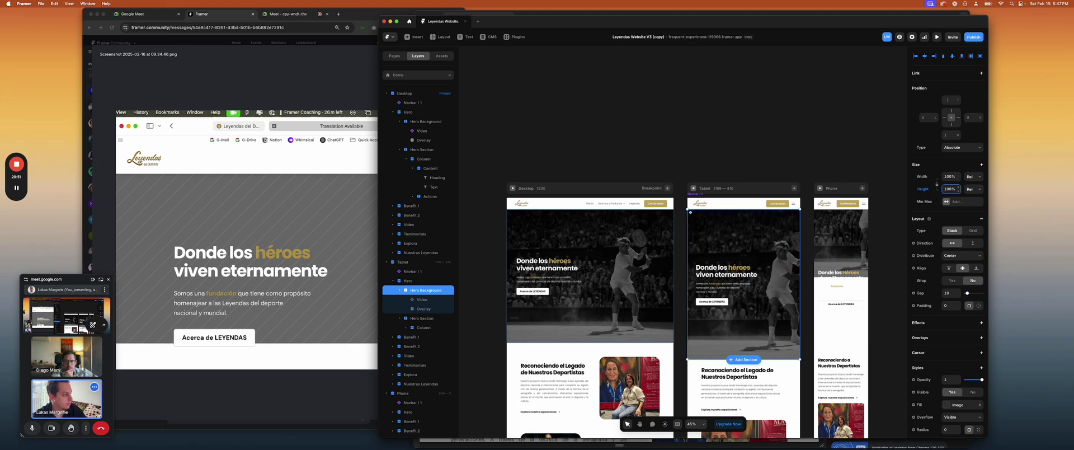
Undo the Tablet Hero Background's height change, restore it to 100%, and check its video's height setting
click(680, 240)
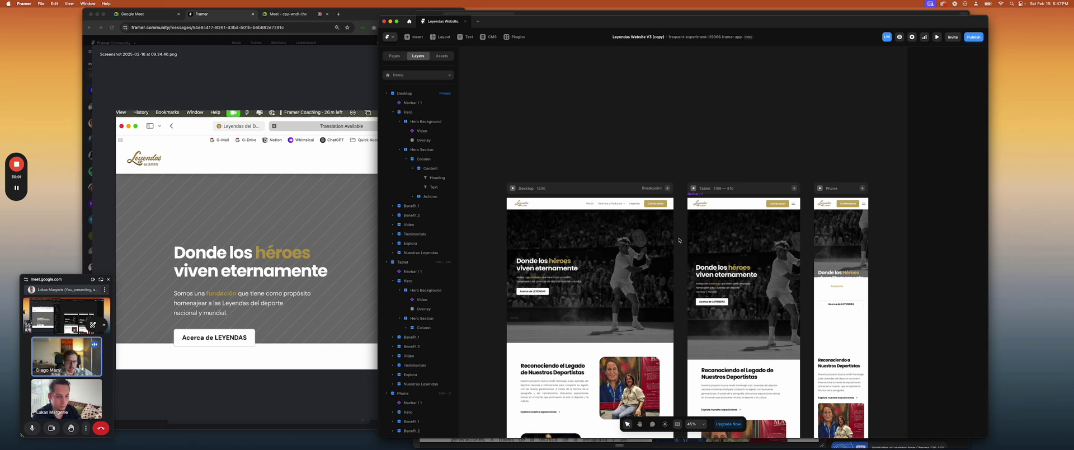
click(749, 258)
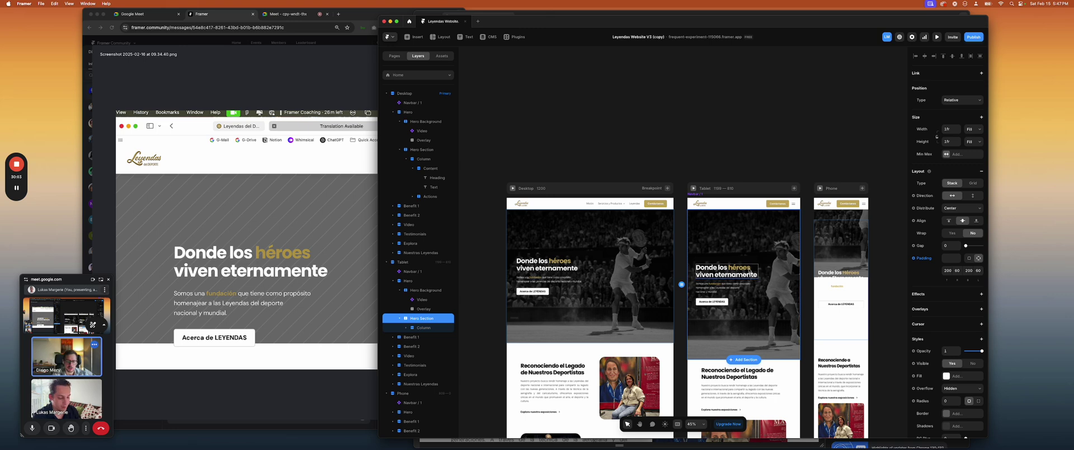
key(ctrl+z)
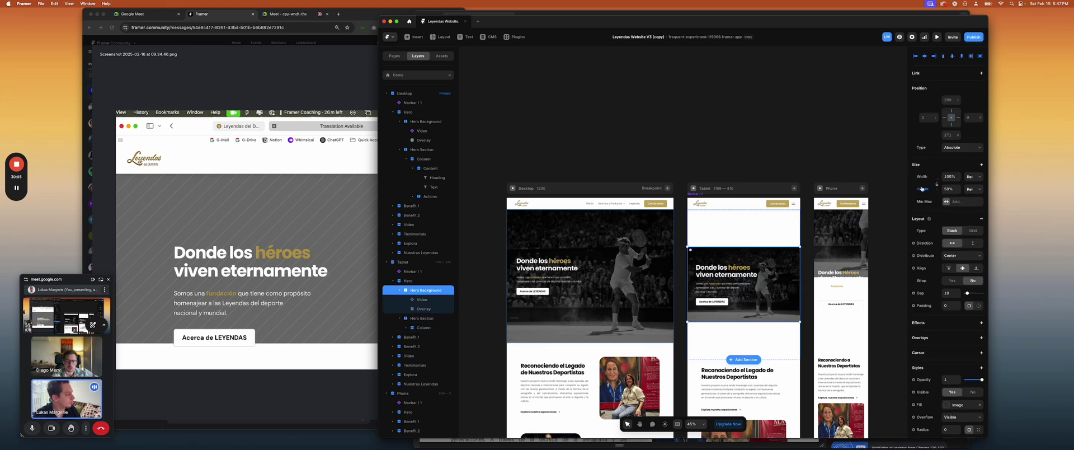
key(ctrl+z)
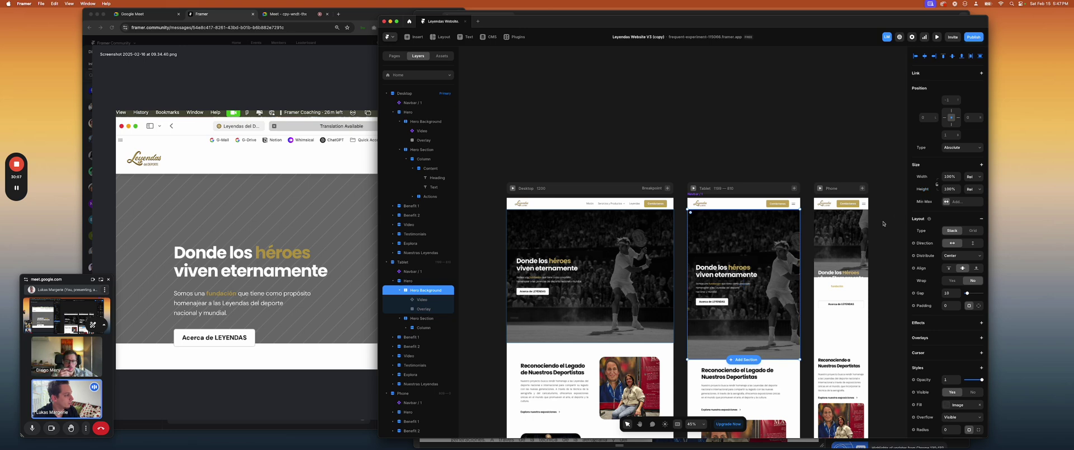
click(434, 301)
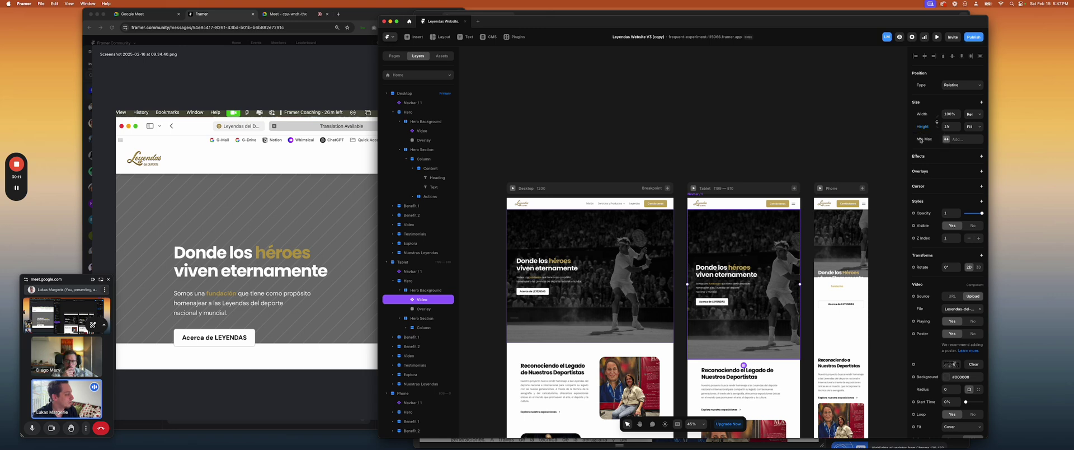
Try to reset the padding override of the Tablet breakpoint's Hero Section
click(843, 145)
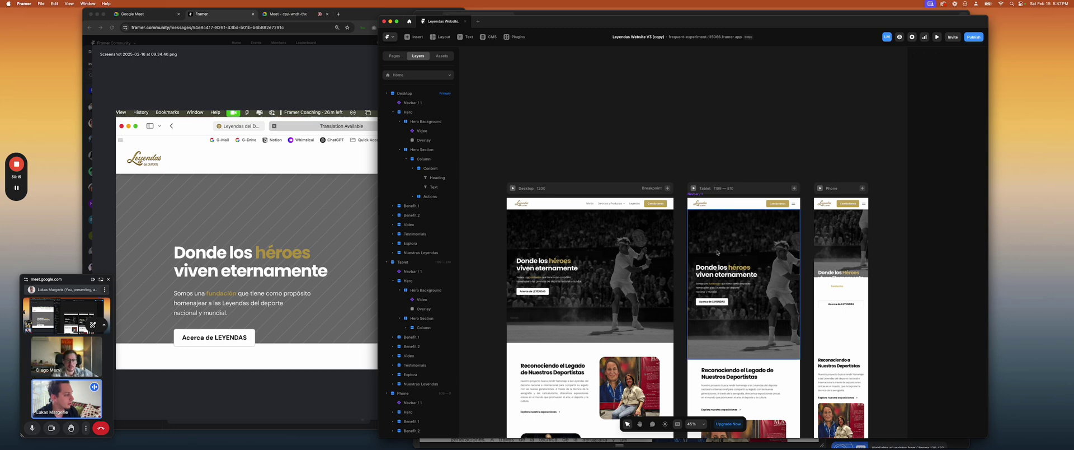
click(722, 275)
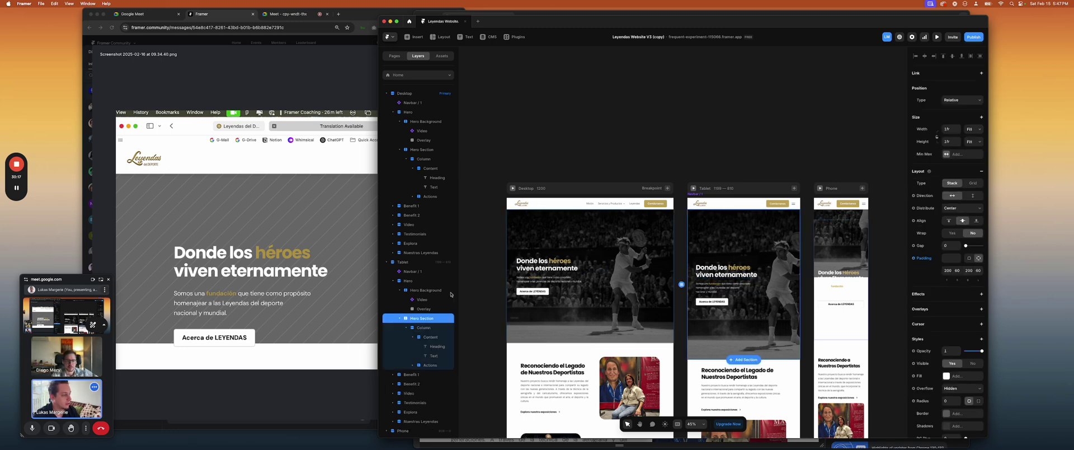
click(427, 300)
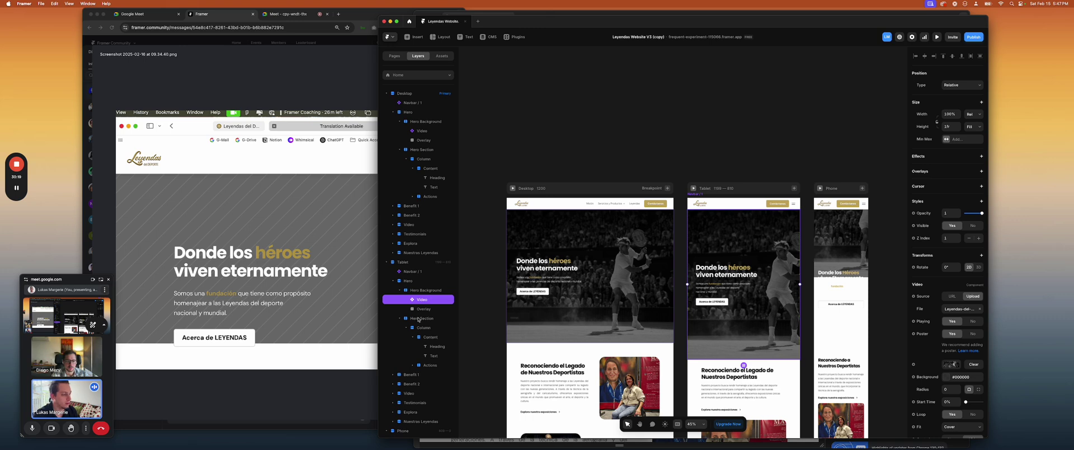
click(421, 318)
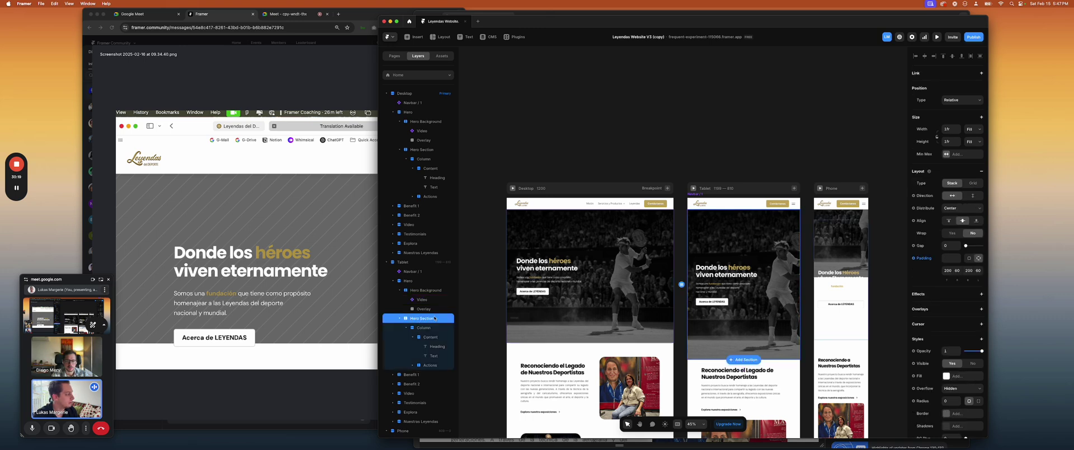
click(922, 260)
mouse_move(924, 270)
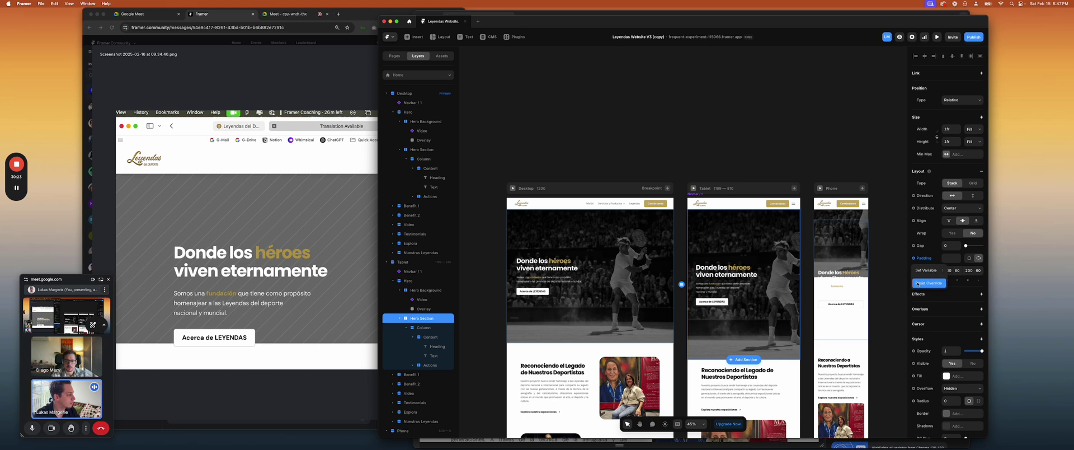
click(921, 283)
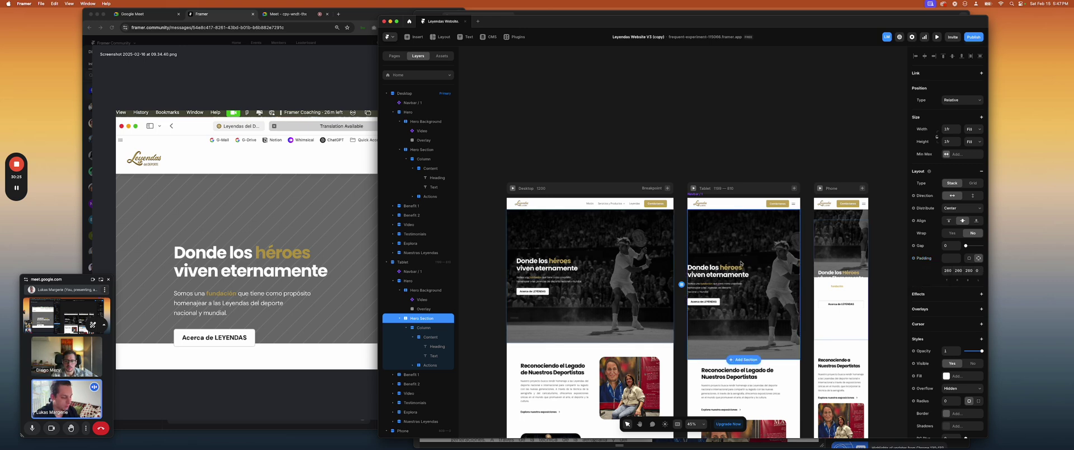
key(super+z)
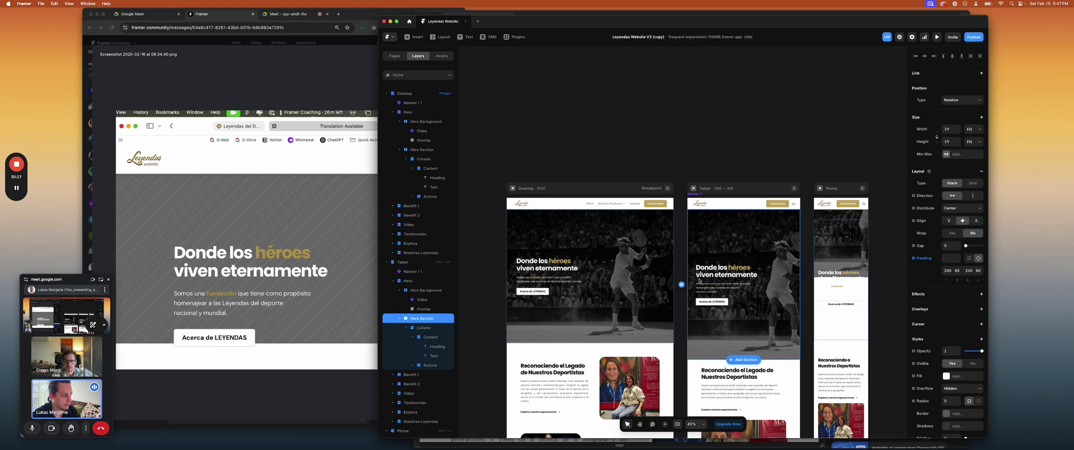
key(Escape)
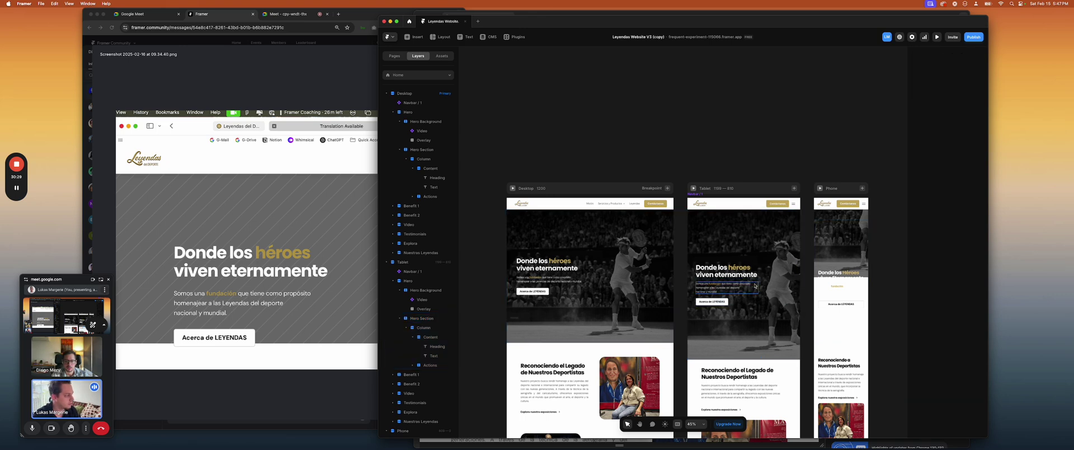
Reset the height overrides of the Phone breakpoint's Hero Section, Hero Background and Video
click(841, 297)
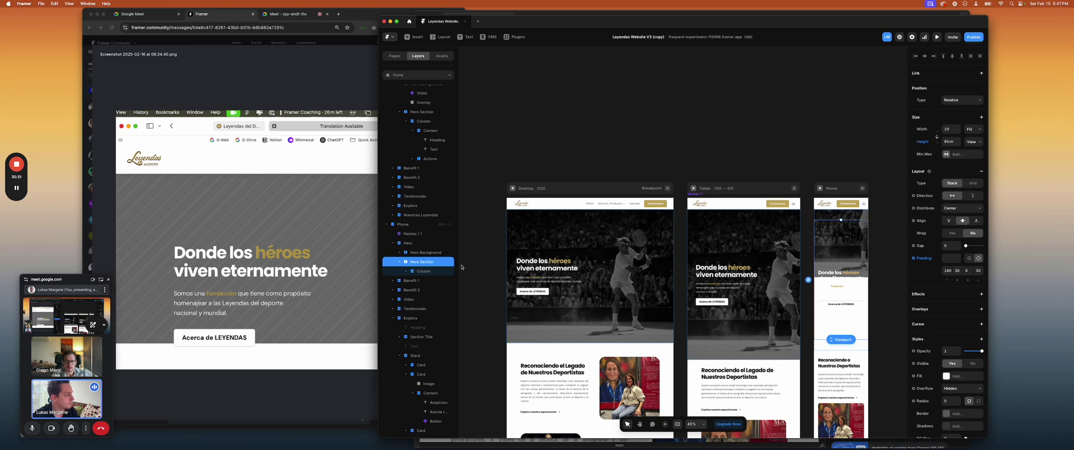
click(921, 142)
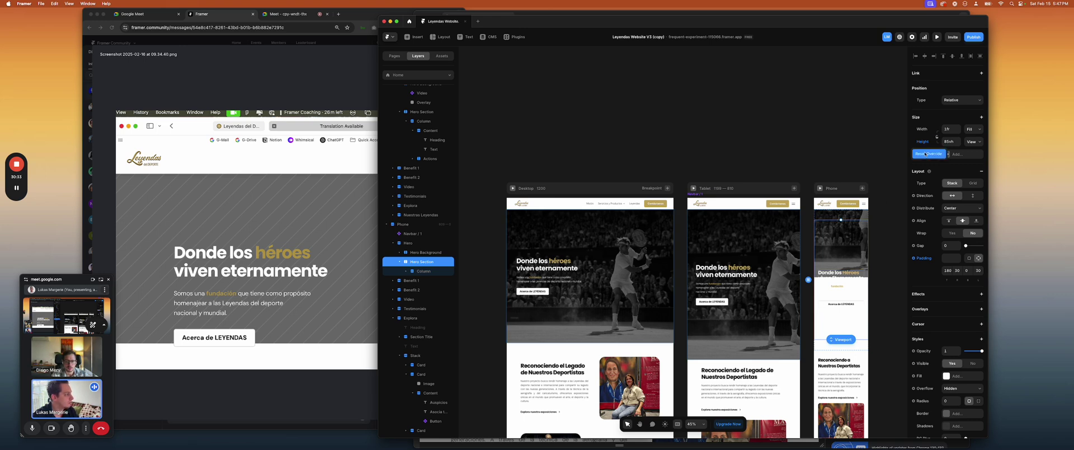
click(398, 253)
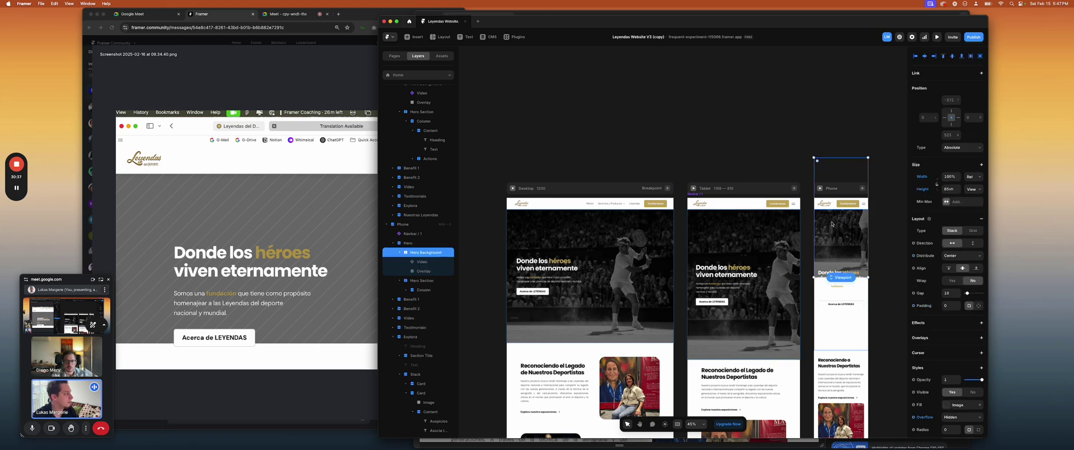
click(923, 189)
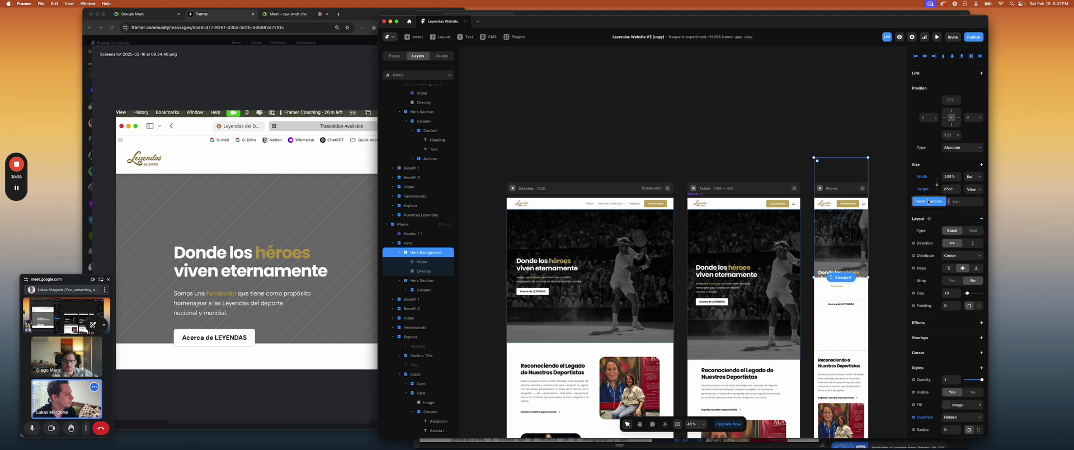
key(Return)
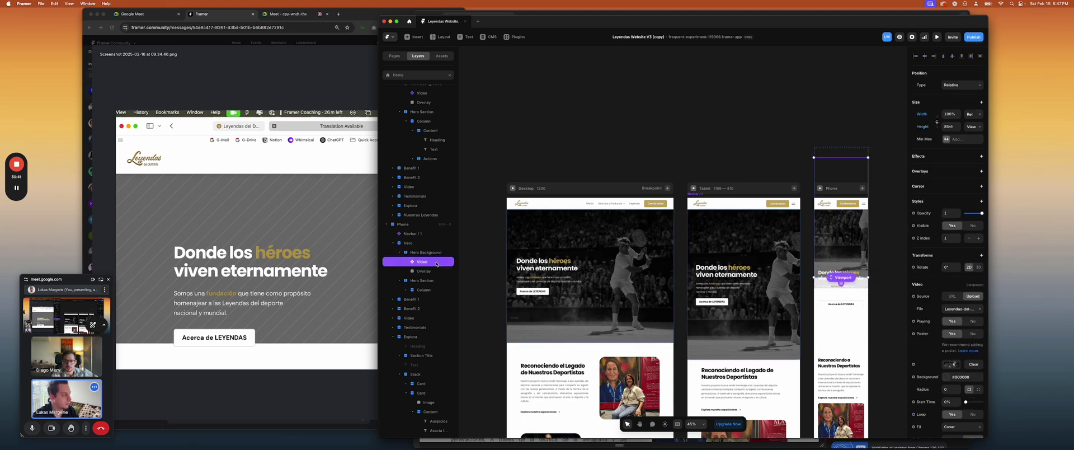
click(923, 127)
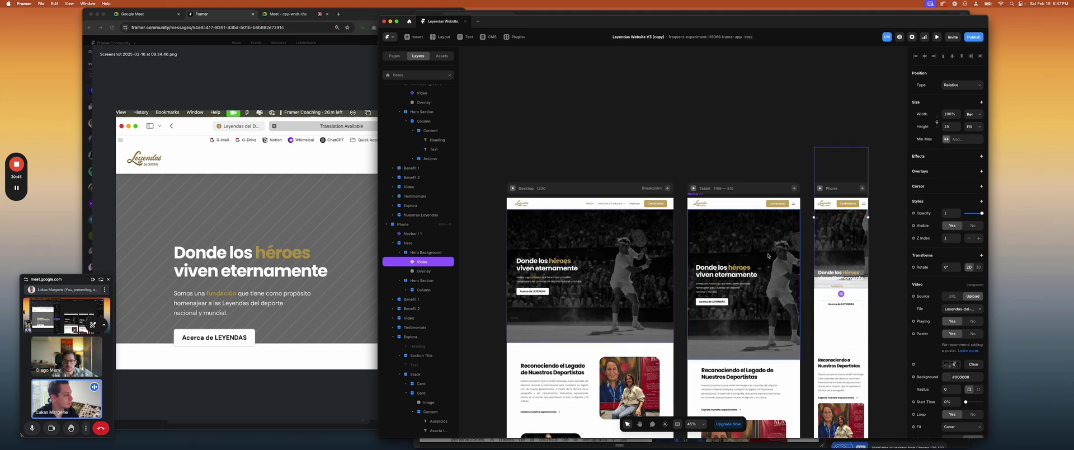
Compare the size and layout settings of the Phone Hero with the Desktop Hero, Hero Section and Hero Background
click(408, 244)
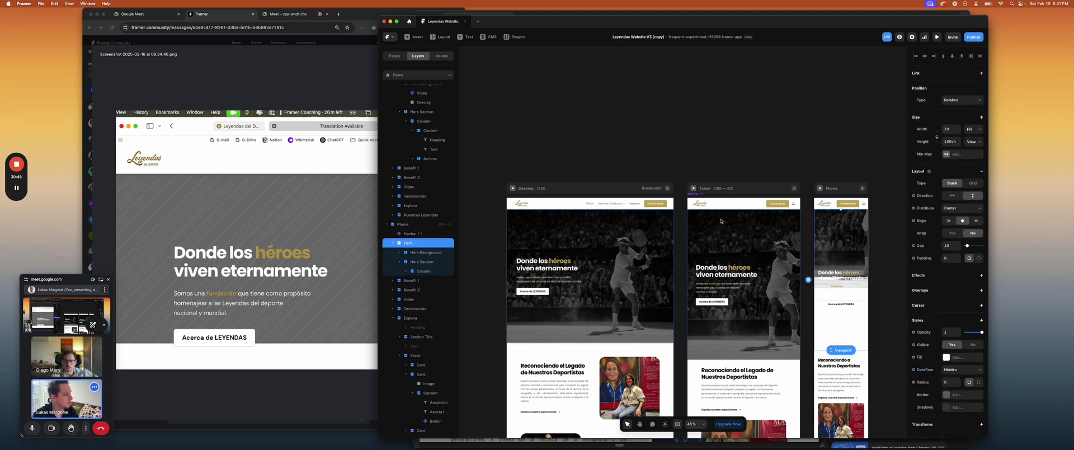
click(588, 302)
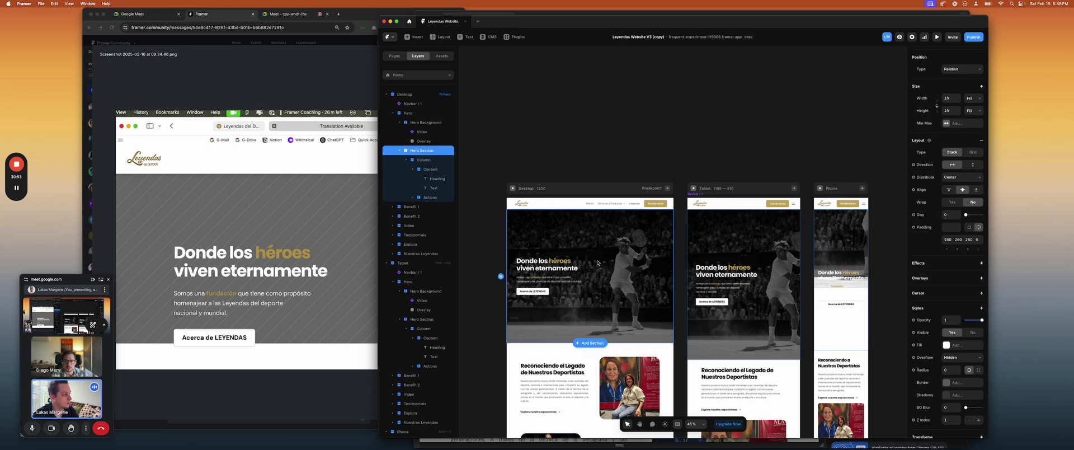
click(409, 113)
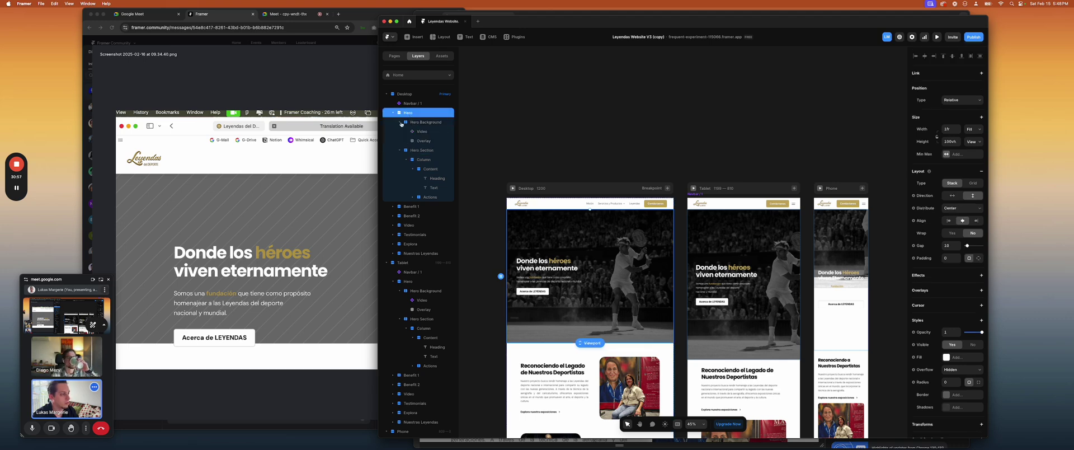
click(402, 124)
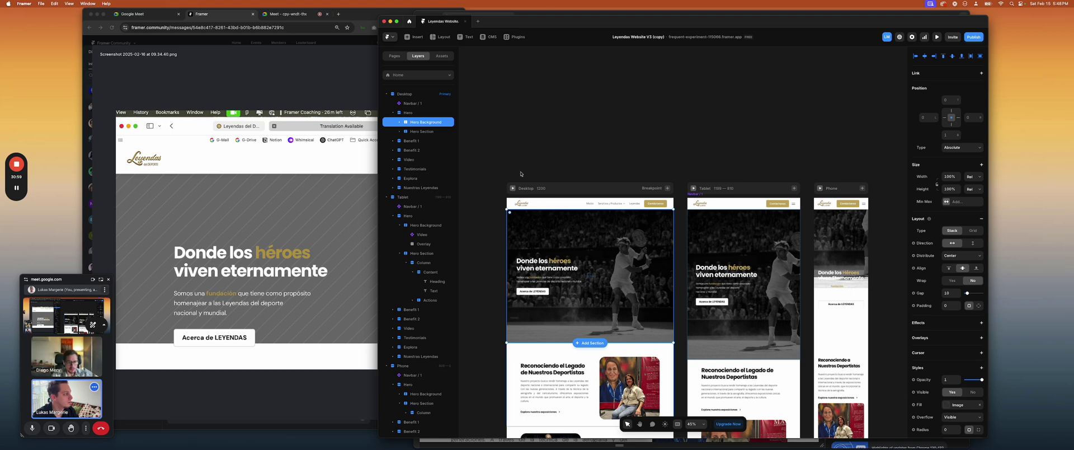
Align the Phone breakpoint's Hero Background inside the Hero so its top and bottom offsets are both 0
click(823, 245)
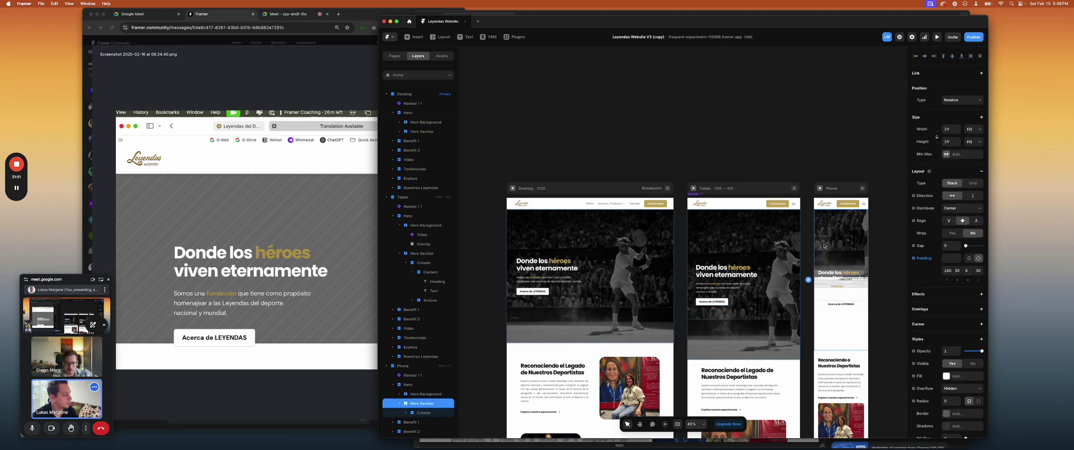
click(415, 394)
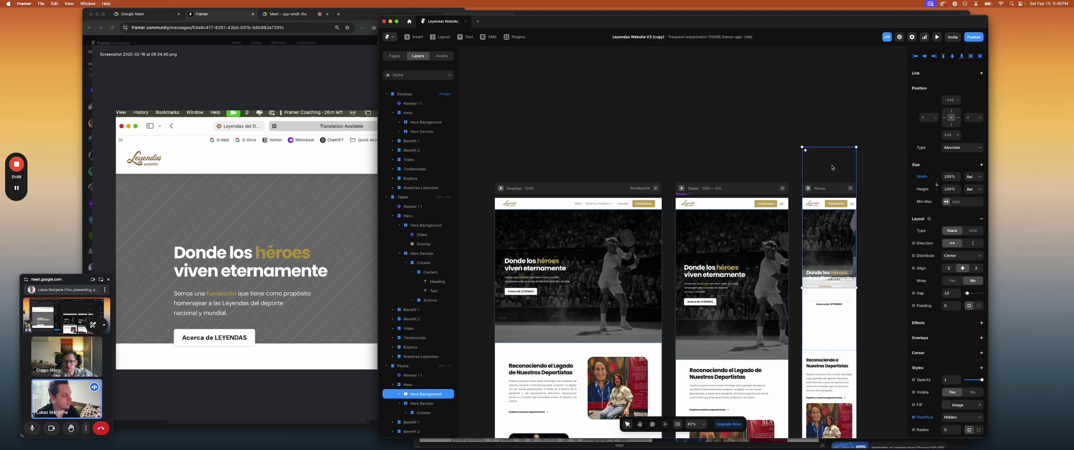
click(400, 393)
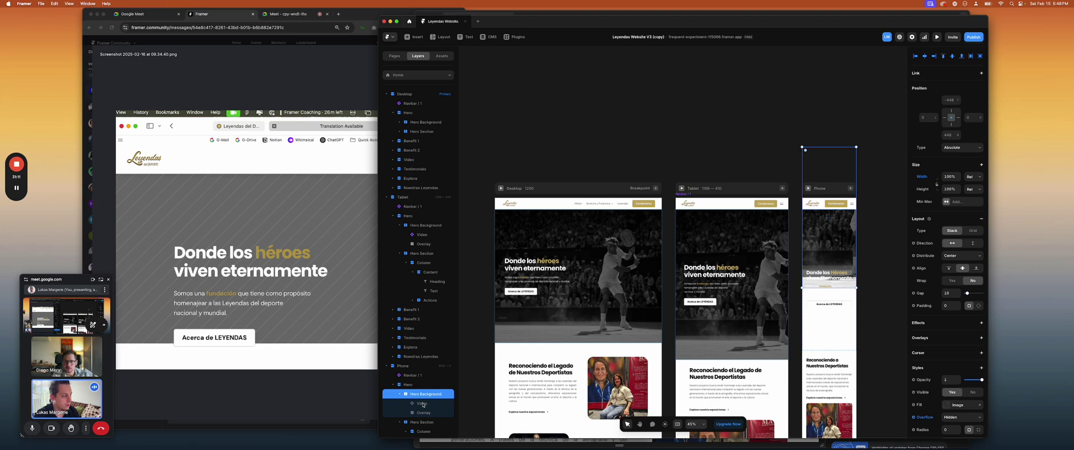
click(423, 404)
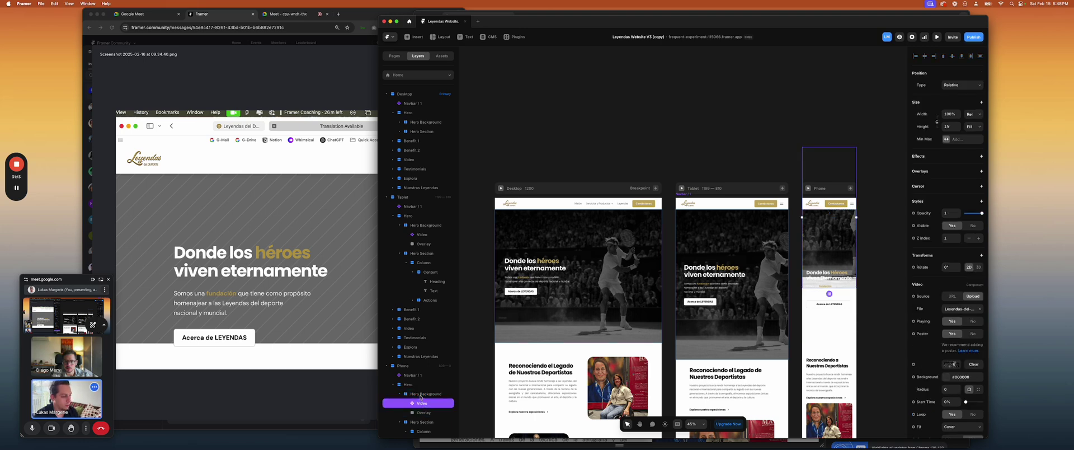
click(421, 394)
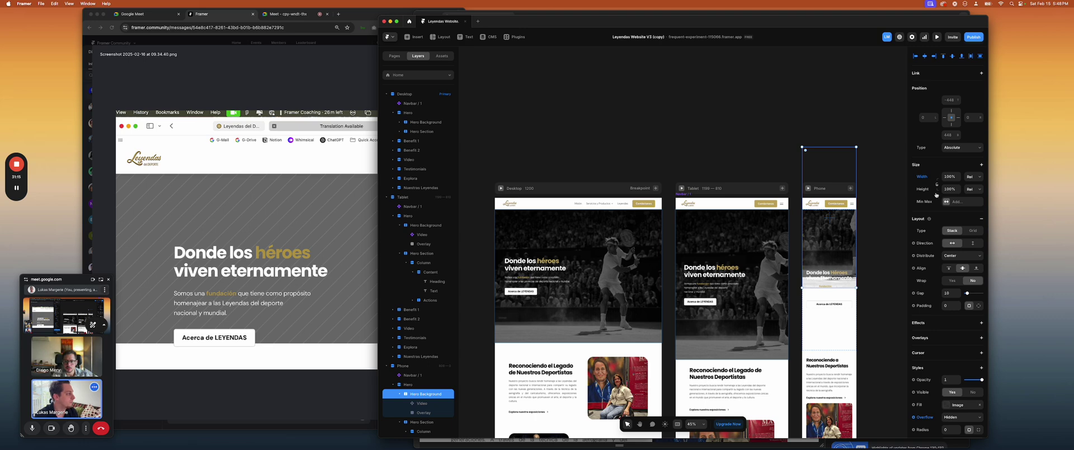
click(926, 58)
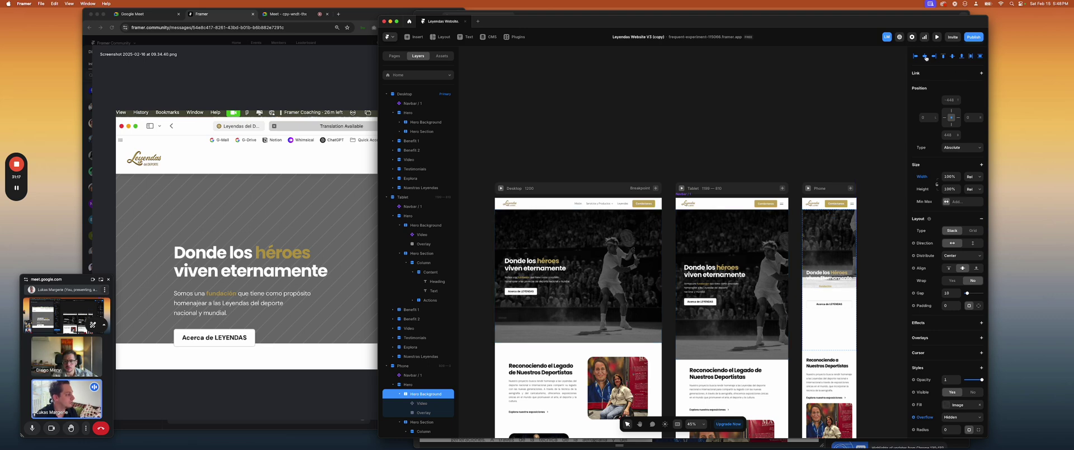
click(961, 57)
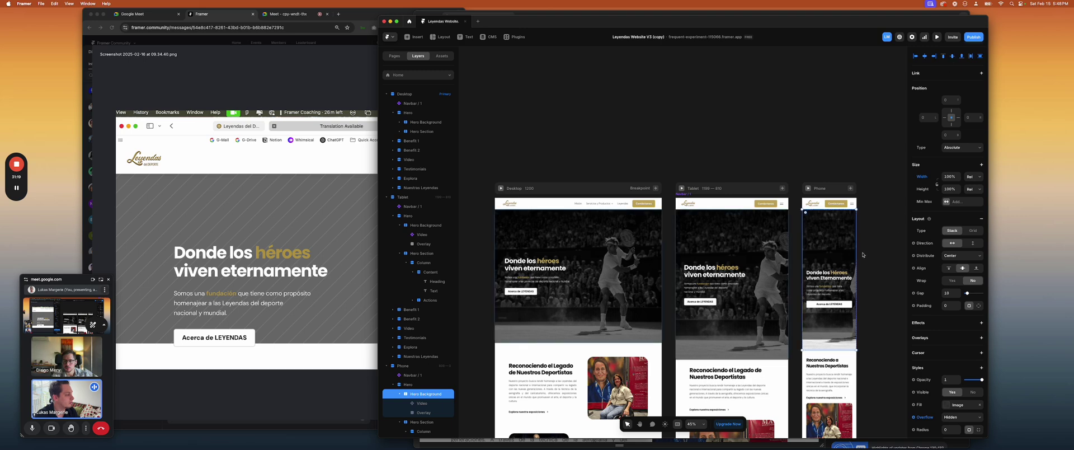
click(790, 178)
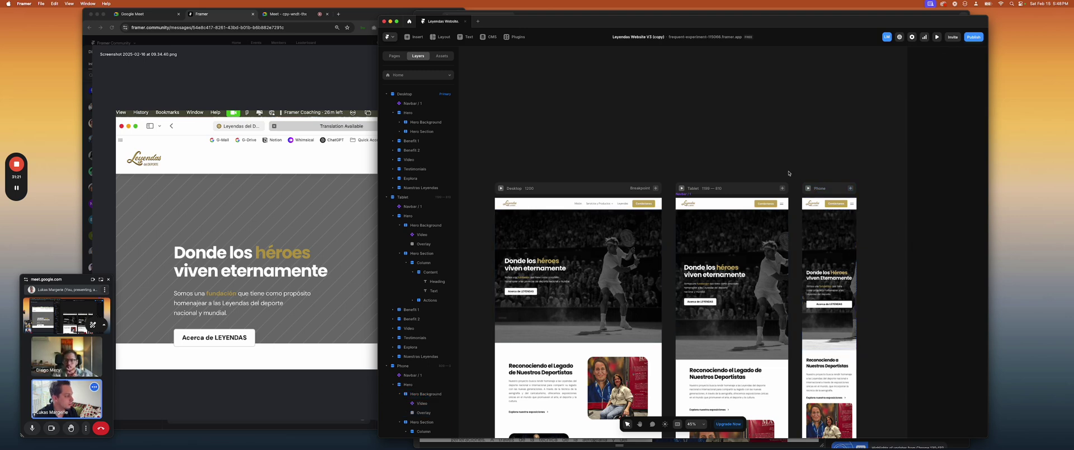
Preview the Desktop breakpoint in a repositioned window and examine how the hero video behaves while scrolling
scroll(789, 177, down, 1)
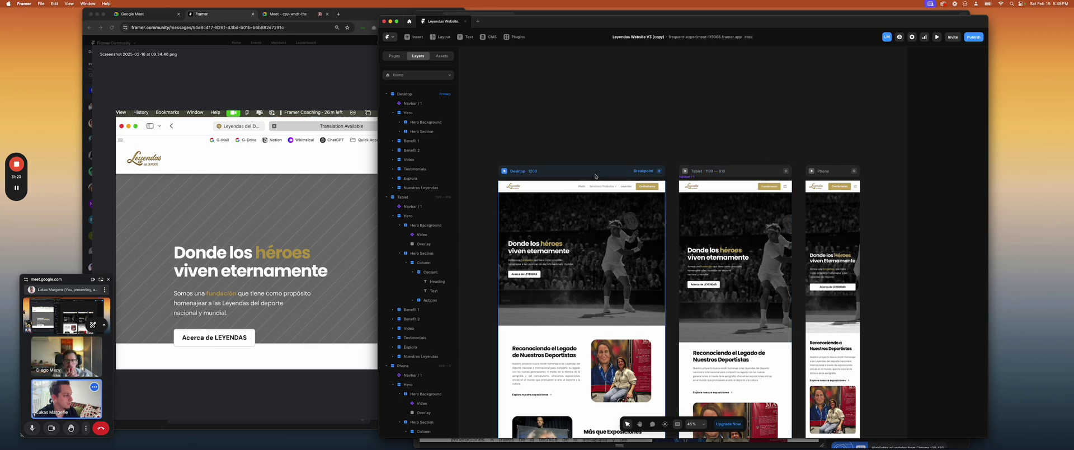
click(505, 172)
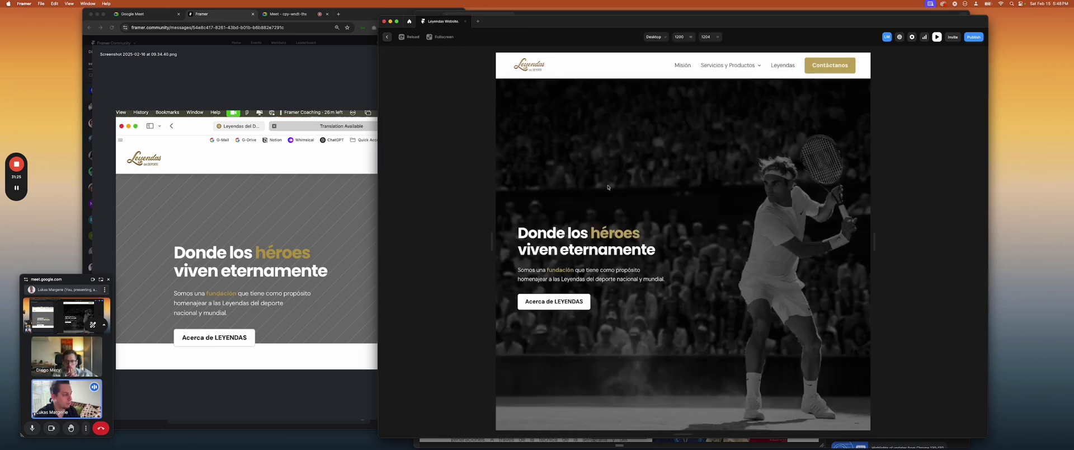
drag(841, 437, 817, 423)
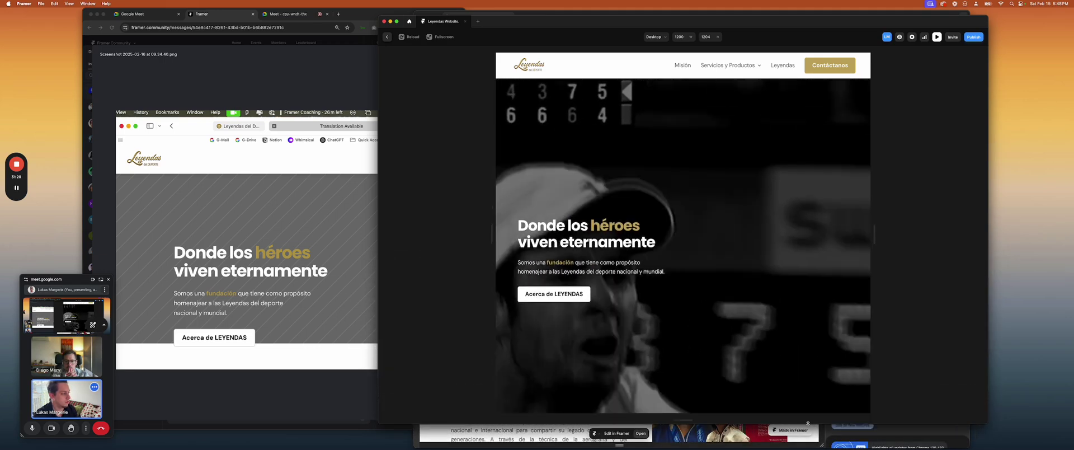
mouse_move(694, 25)
mouse_down()
mouse_move(679, 159)
mouse_move(693, 18)
mouse_up()
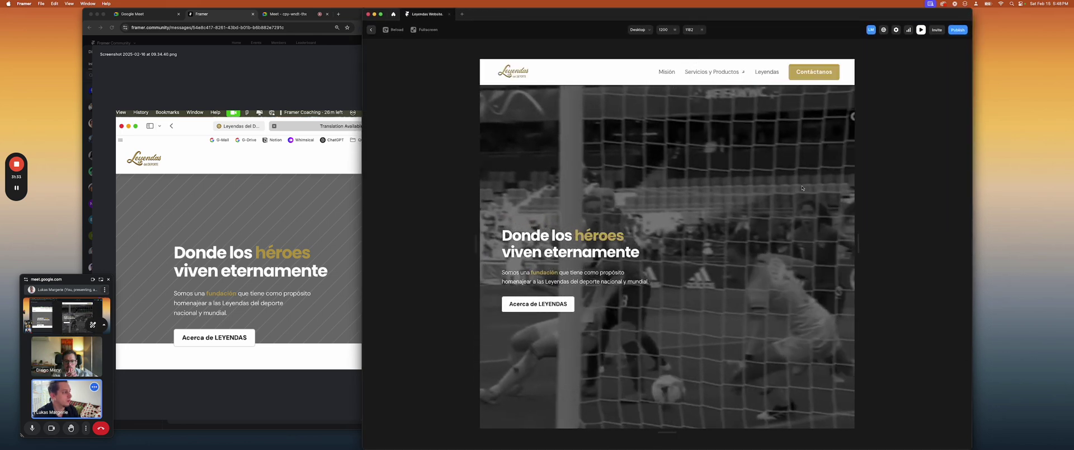
scroll(688, 223, down, 1)
scroll(689, 222, down, 5)
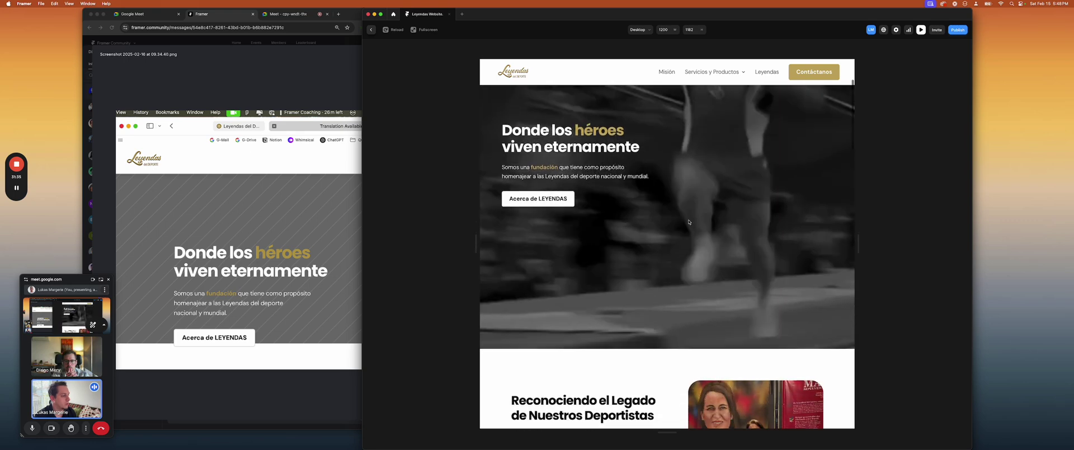
scroll(688, 219, up, 6)
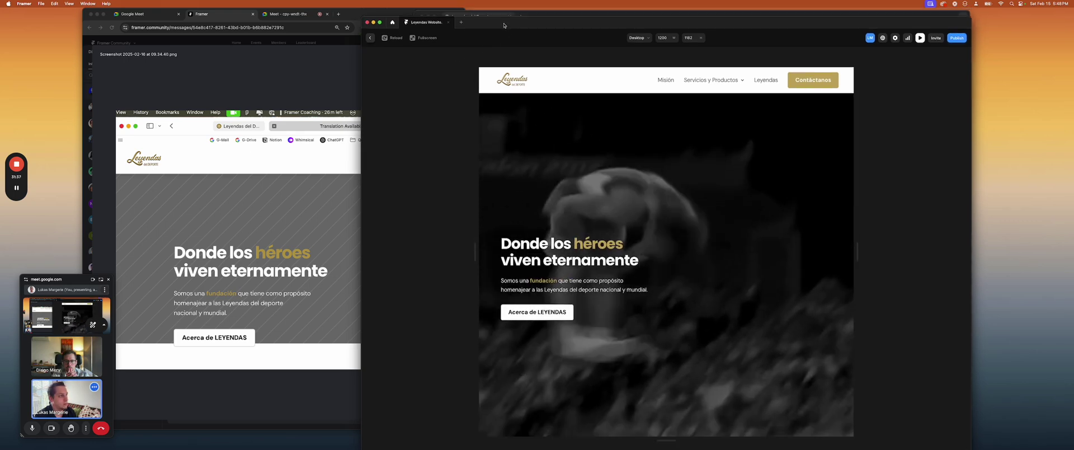
Narrow the preview to phone width to examine the hero background, and return to the canvas
drag(512, 20, 509, 66)
drag(856, 216, 722, 218)
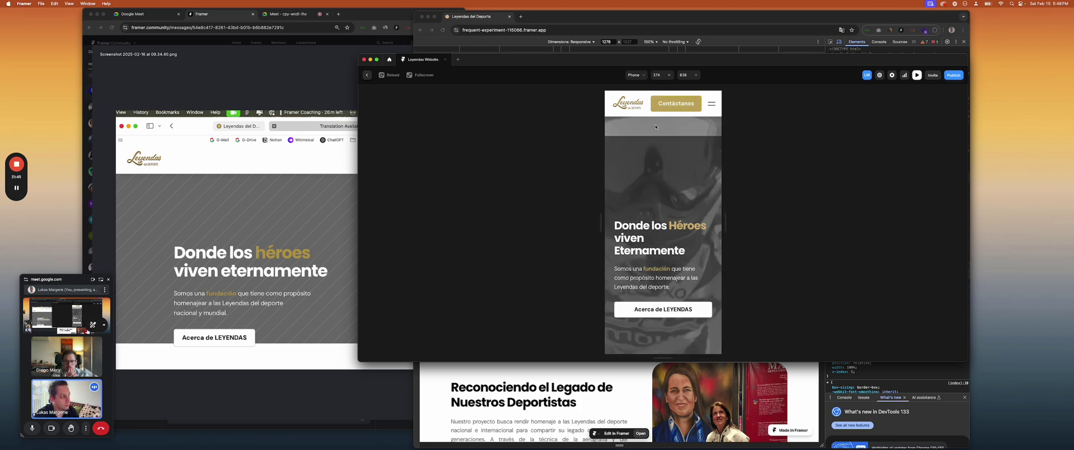
click(367, 75)
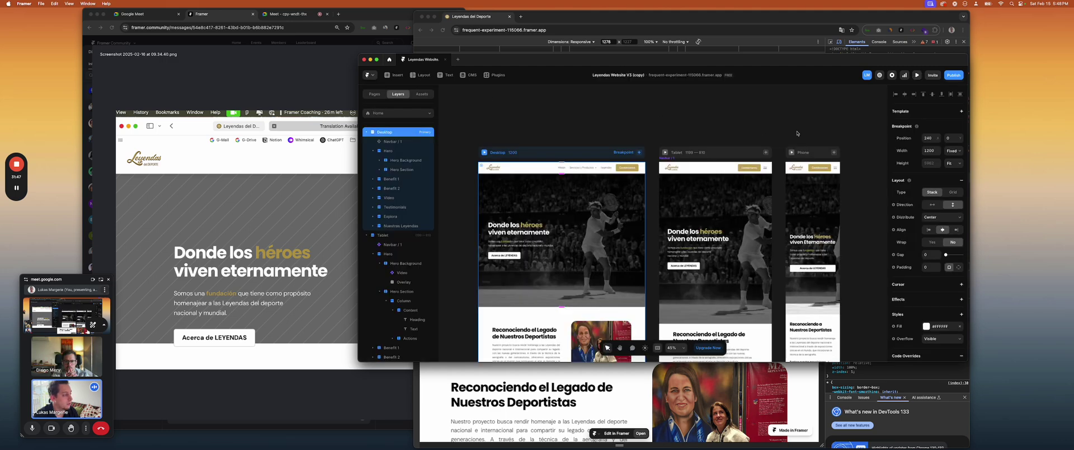
Reset the Phone breakpoint's hero Overlay height to 100% relative and publish the update to the site
click(402, 235)
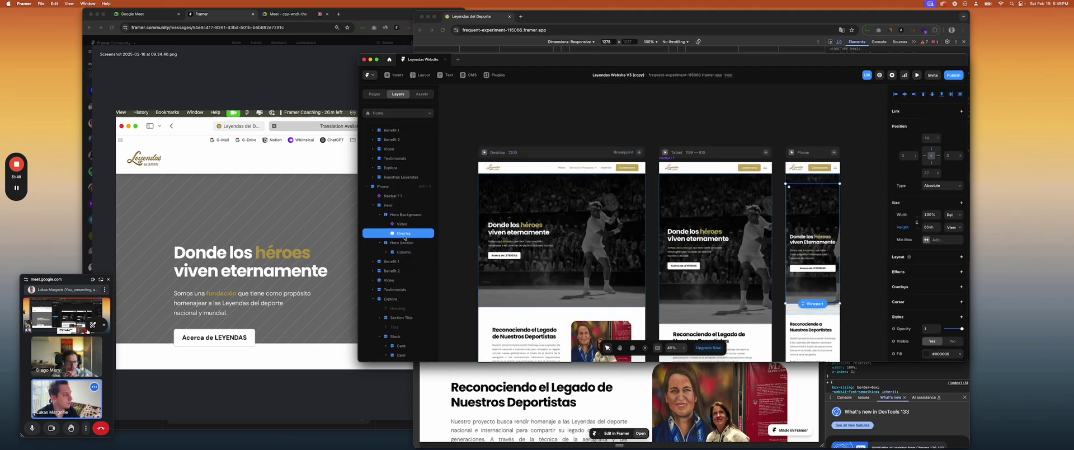
click(901, 239)
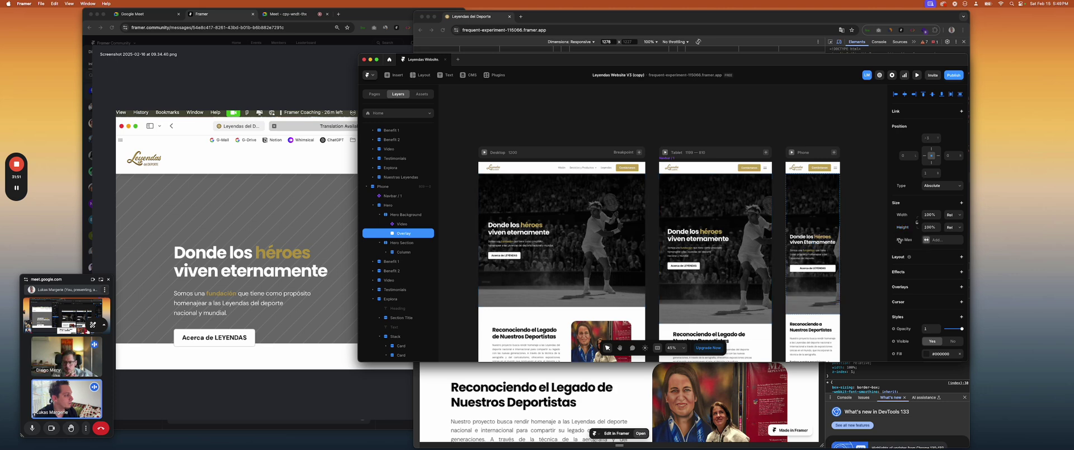
click(959, 76)
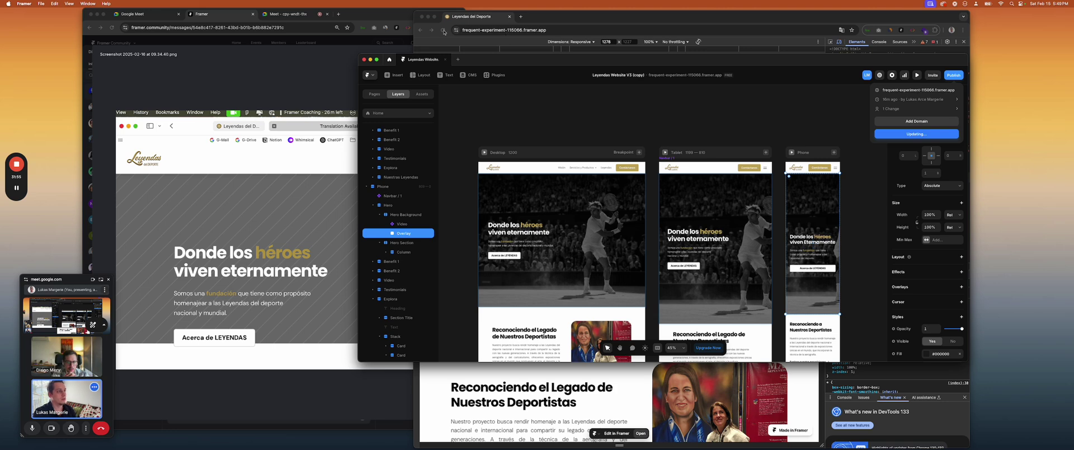
Reload the published site in Chrome and examine the hero video emulated as an iPhone 14 Pro Max
click(443, 30)
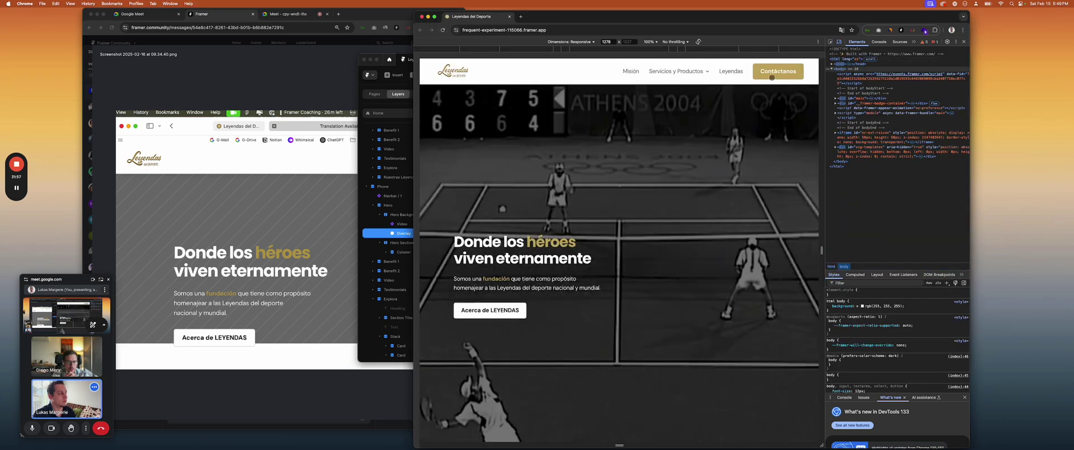
click(592, 41)
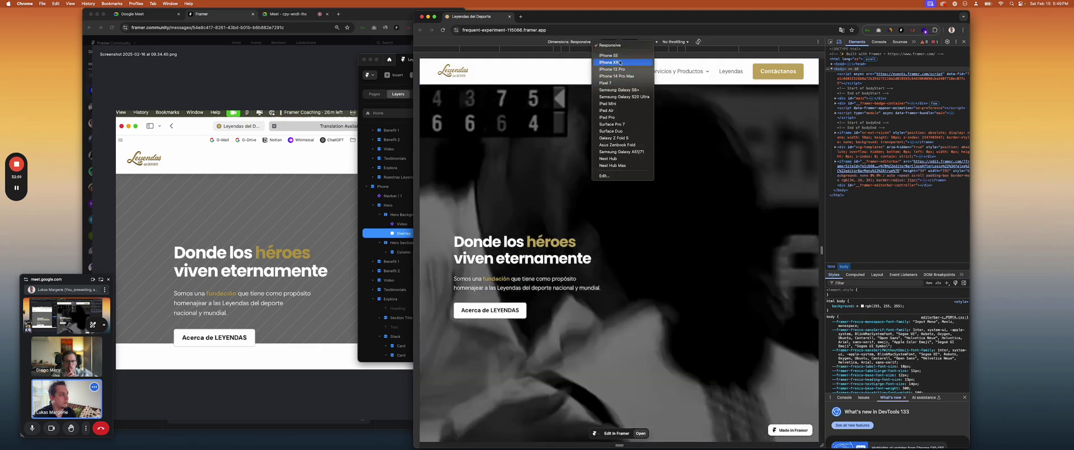
click(616, 76)
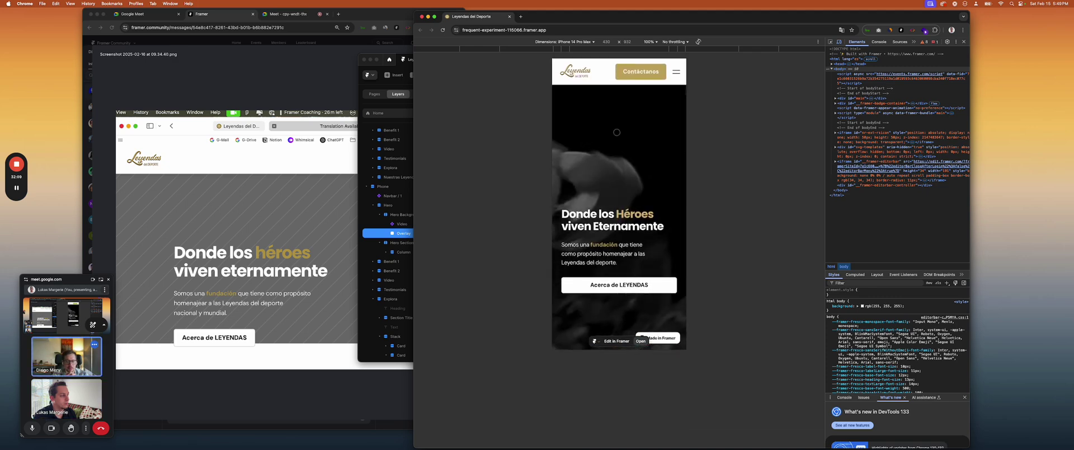
drag(535, 18, 500, 45)
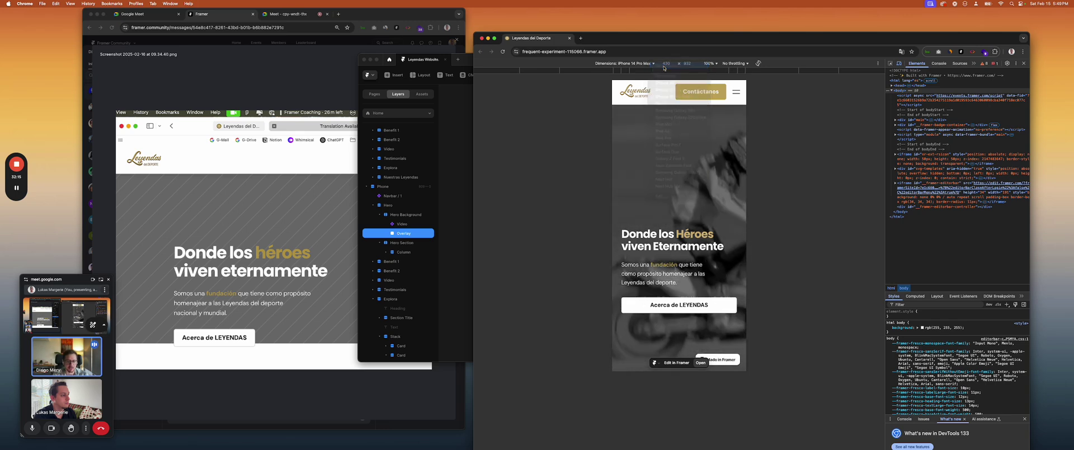
Switch the device emulation to Responsive, widen the page to about 1600 px, and check the hero while scrolling
click(666, 82)
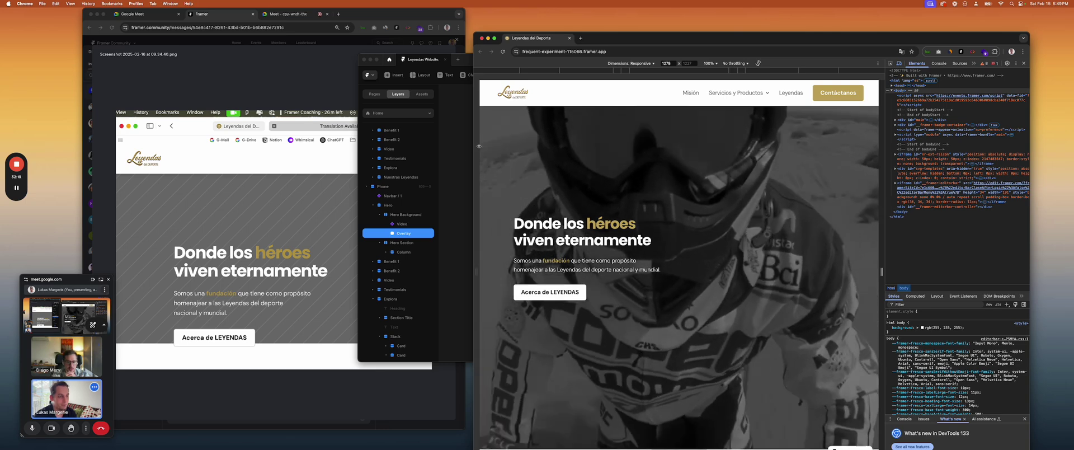
scroll(596, 175, down, 2)
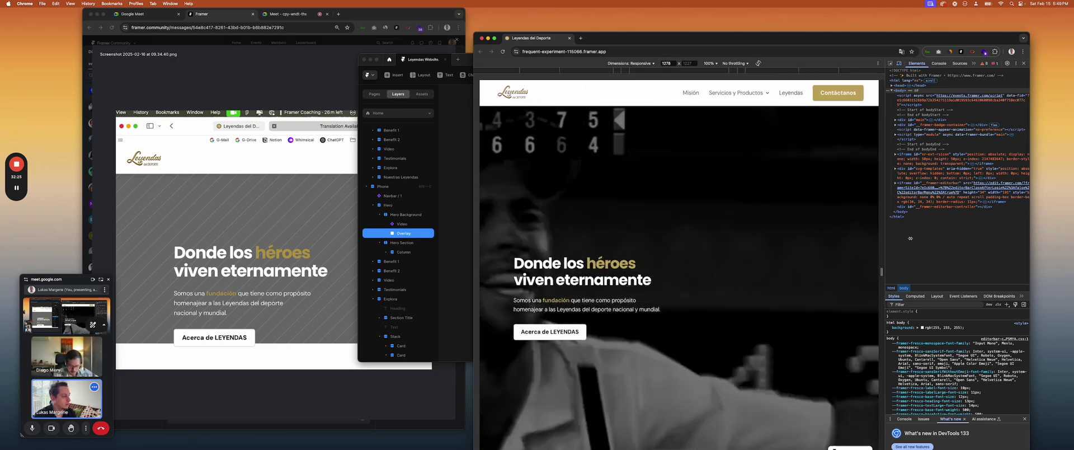
drag(845, 38, 789, 14)
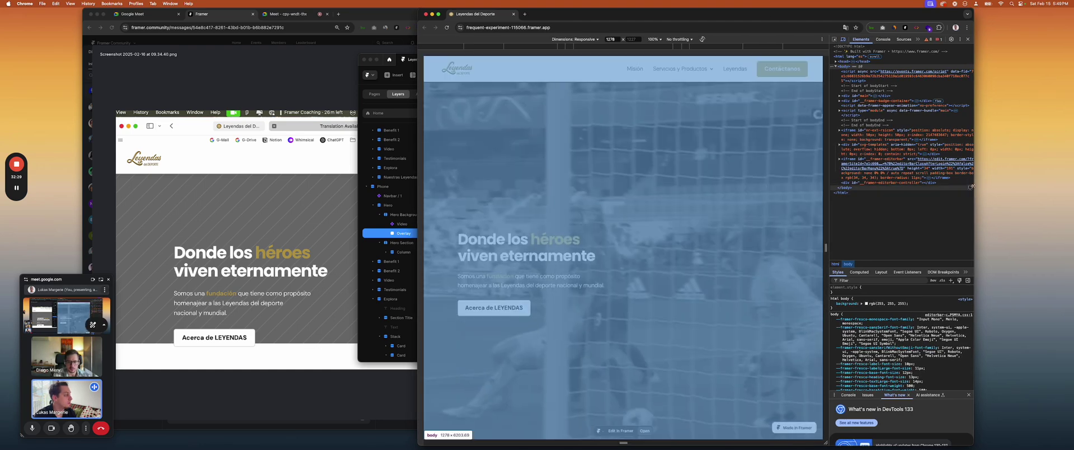
drag(976, 180, 1073, 182)
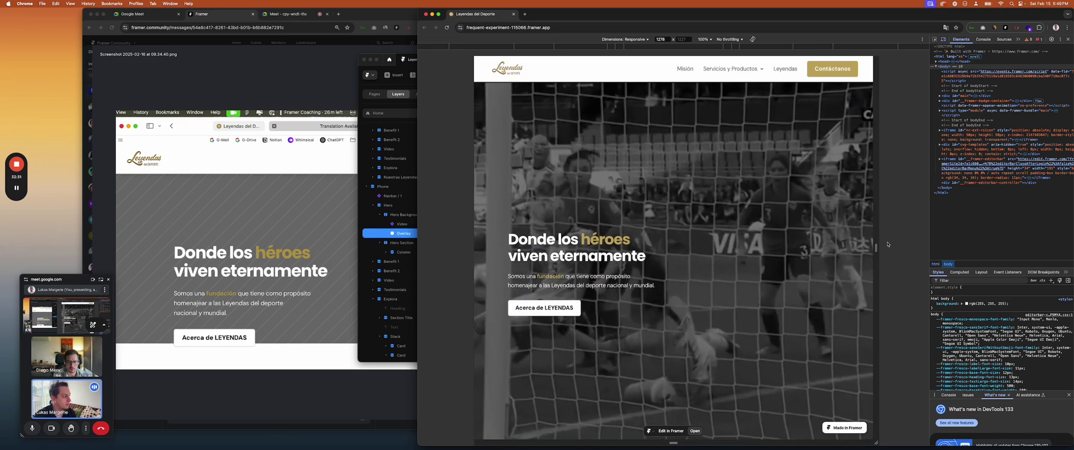
drag(877, 243, 926, 247)
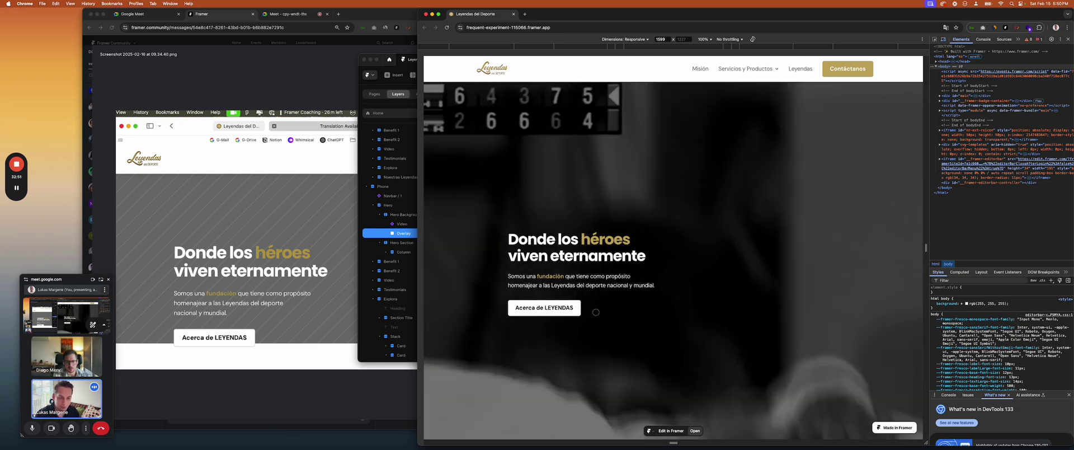
scroll(596, 313, down, 1)
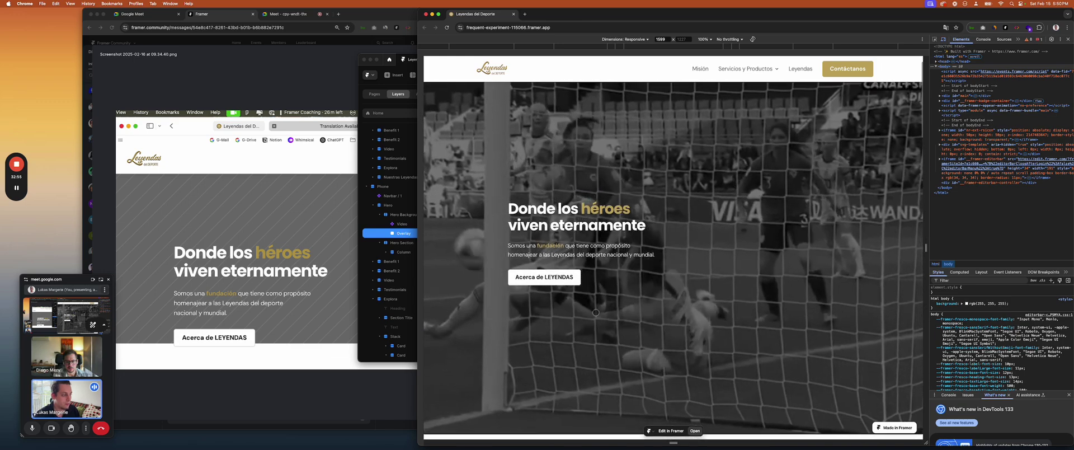
scroll(596, 313, down, 4)
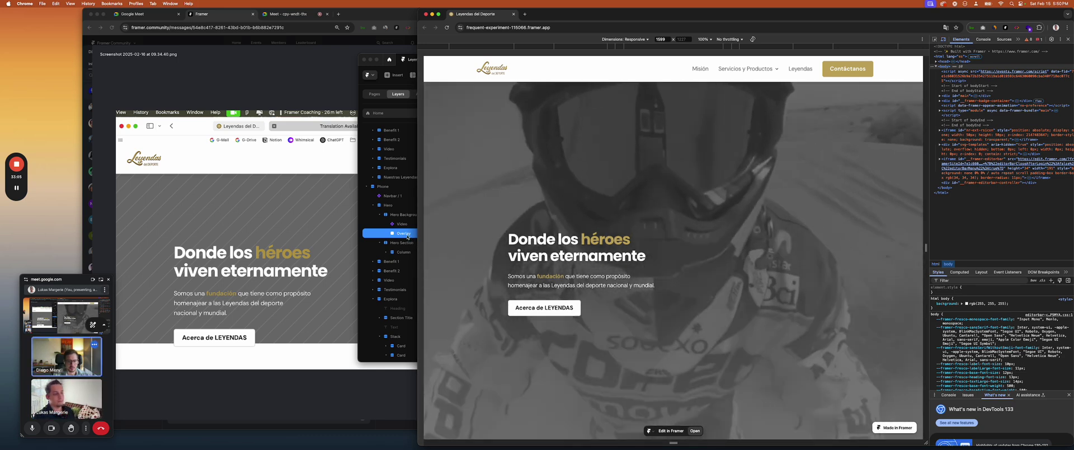
Return to the Framer canvas and examine the layout of the two benefit sections below the hero on Desktop and Tablet
click(408, 235)
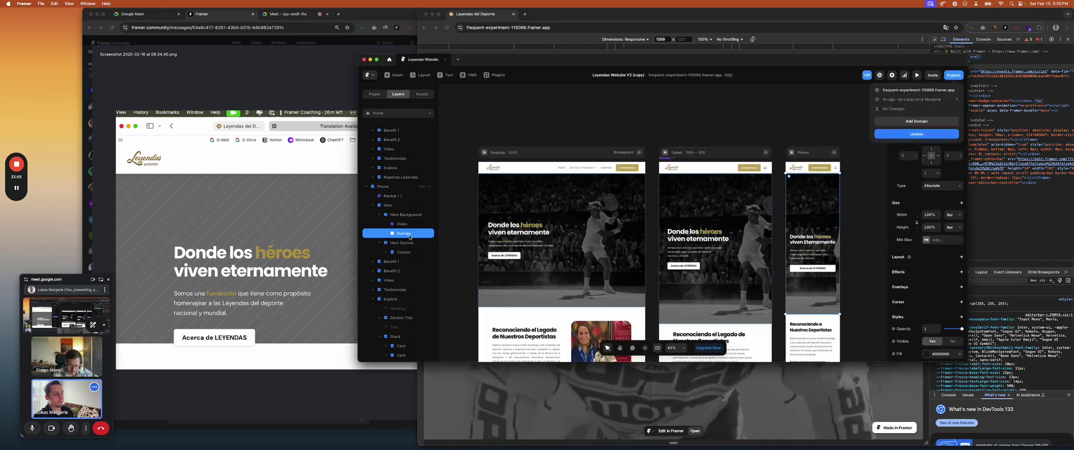
click(469, 253)
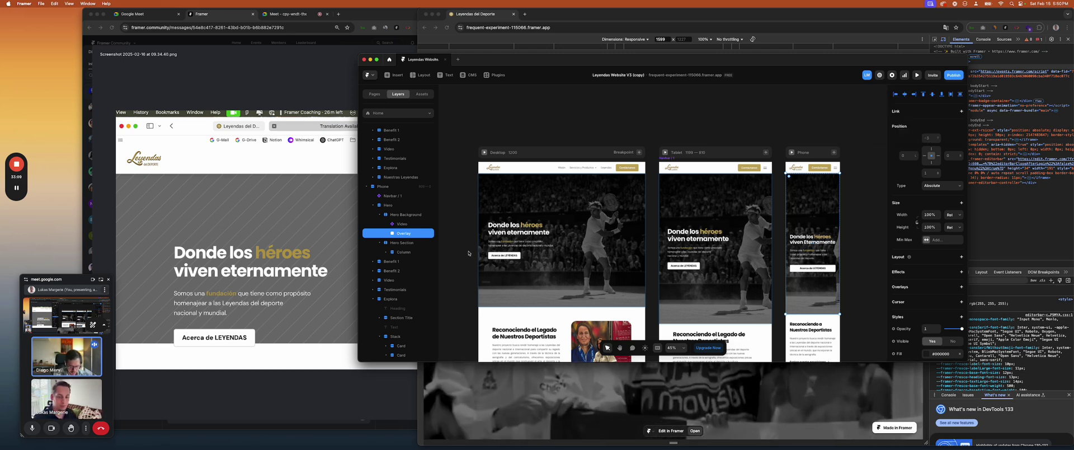
scroll(469, 253, down, 5)
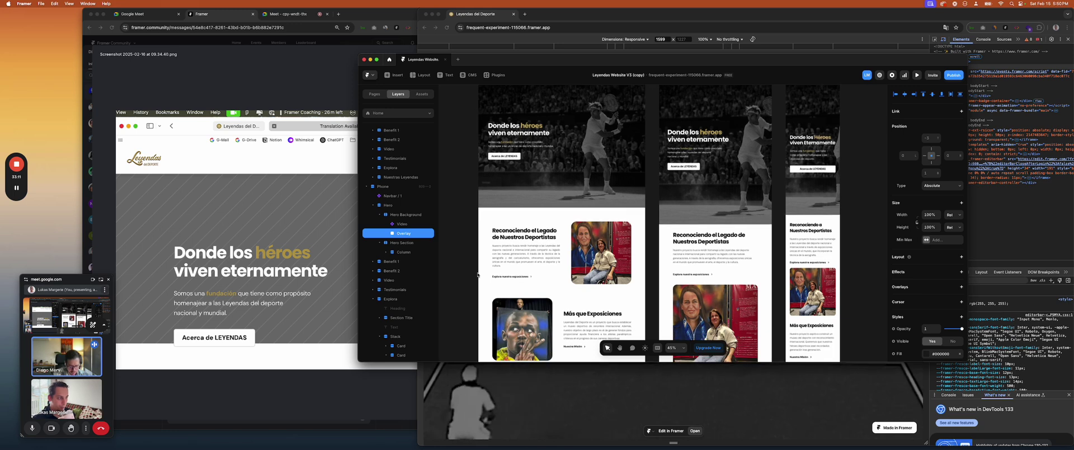
scroll(478, 272, down, 3)
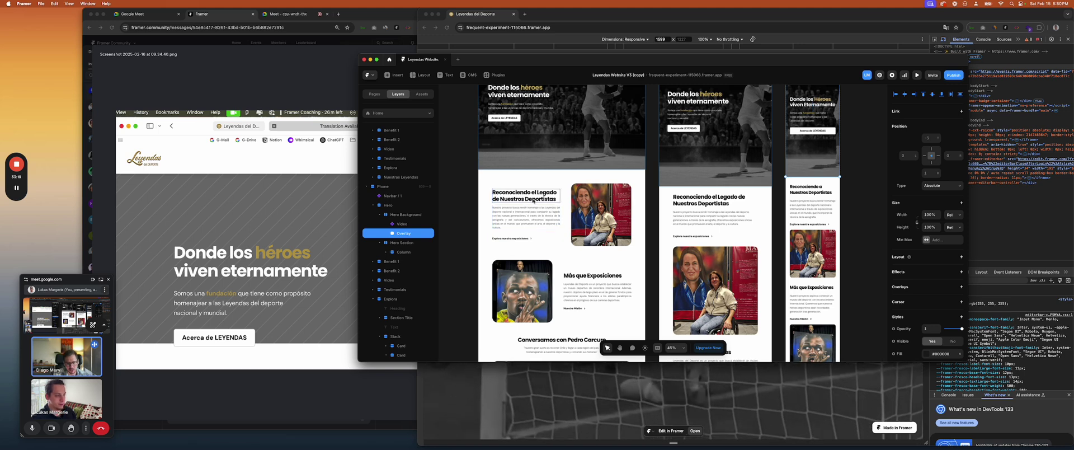
scroll(592, 197, down, 2)
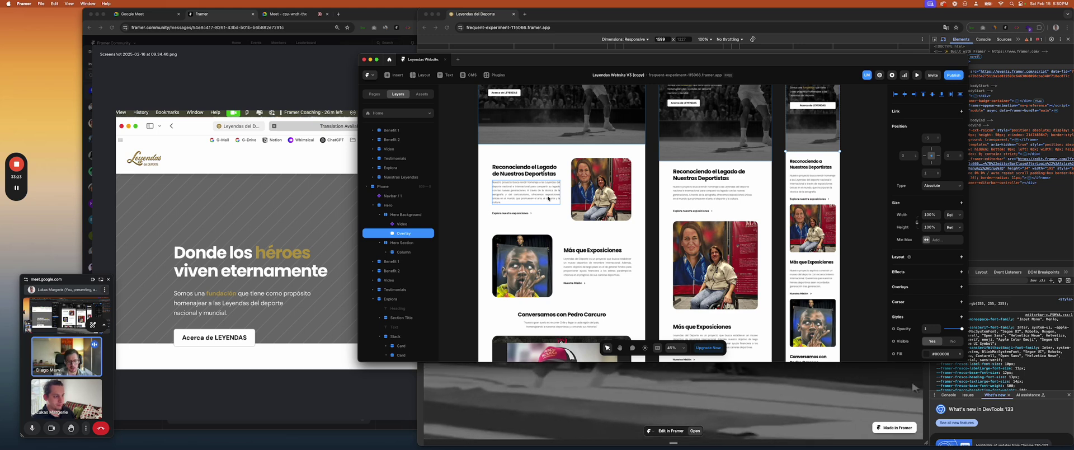
click(502, 198)
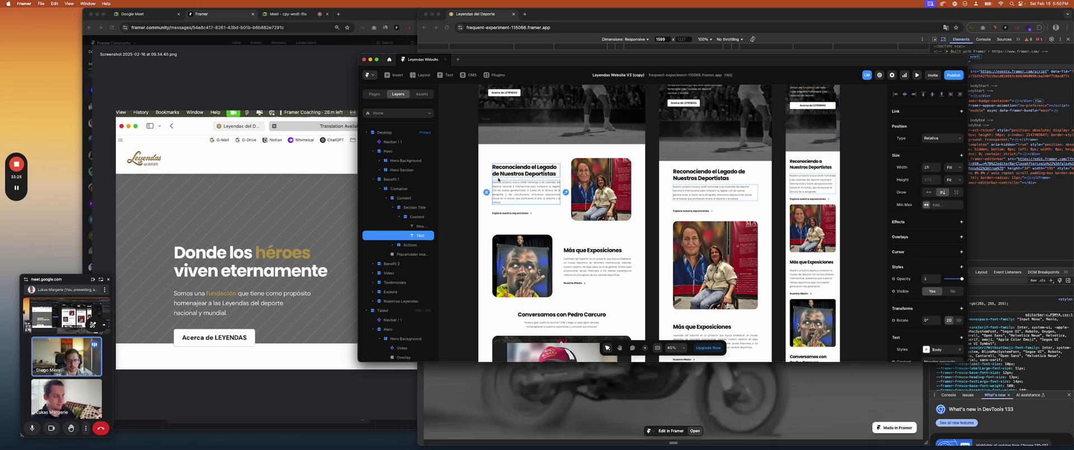
click(460, 178)
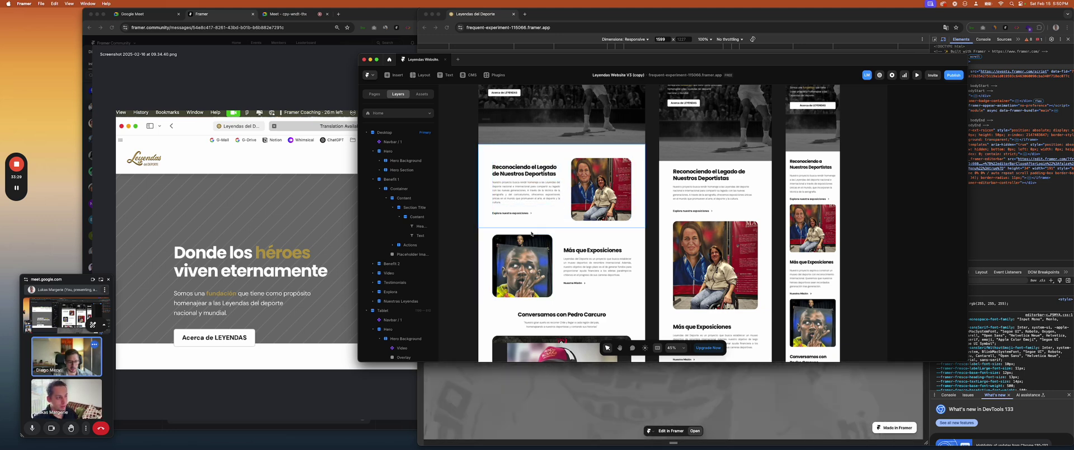
scroll(515, 255, up, 5)
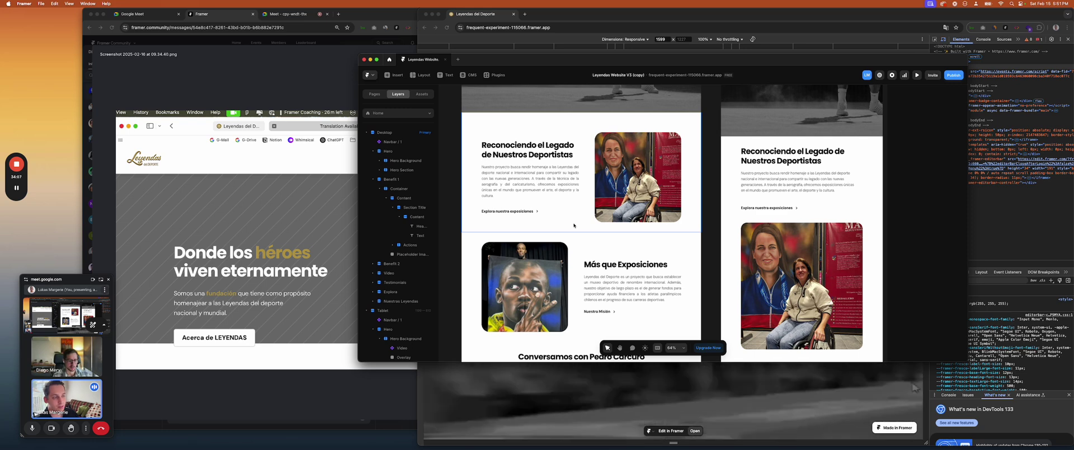
scroll(504, 232, left, 2)
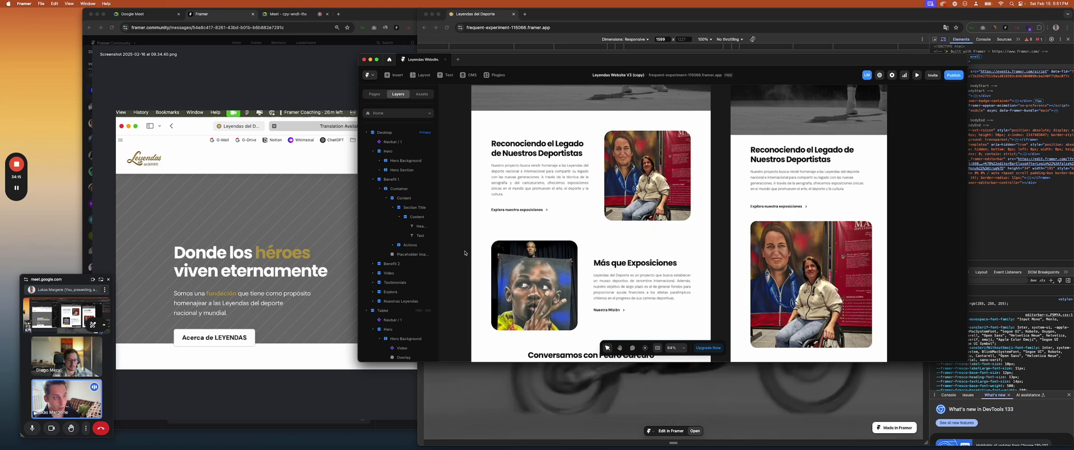
scroll(464, 253, down, 2)
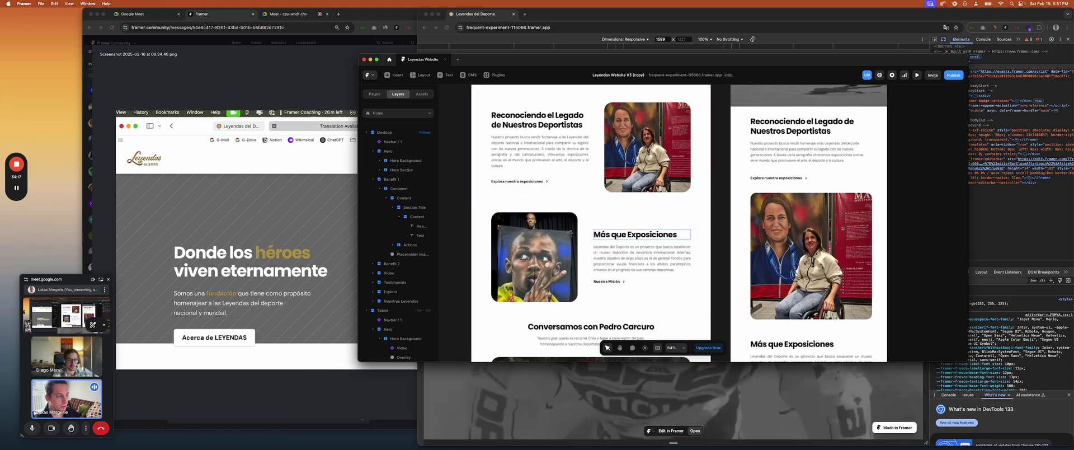
Find the Frameblox plugin by searching for "frameb" and open its Features sections
click(498, 76)
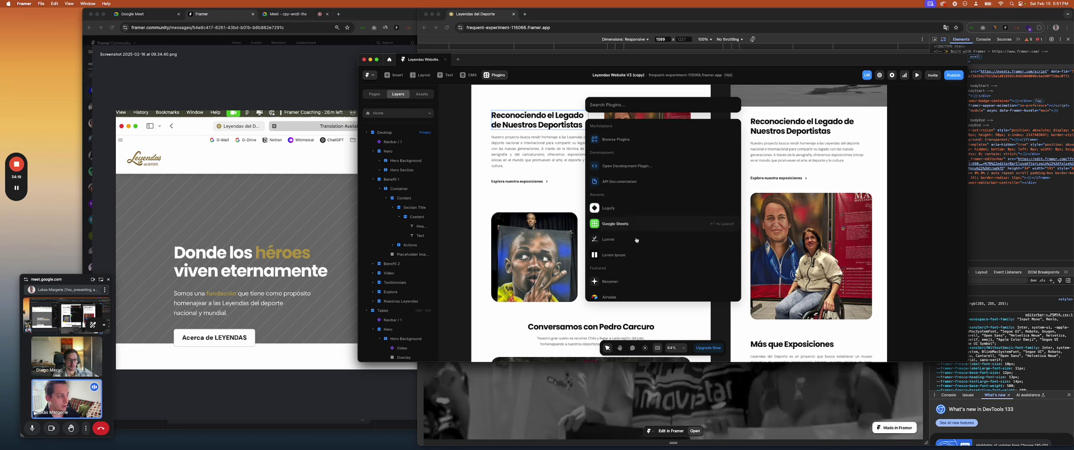
text(fr)
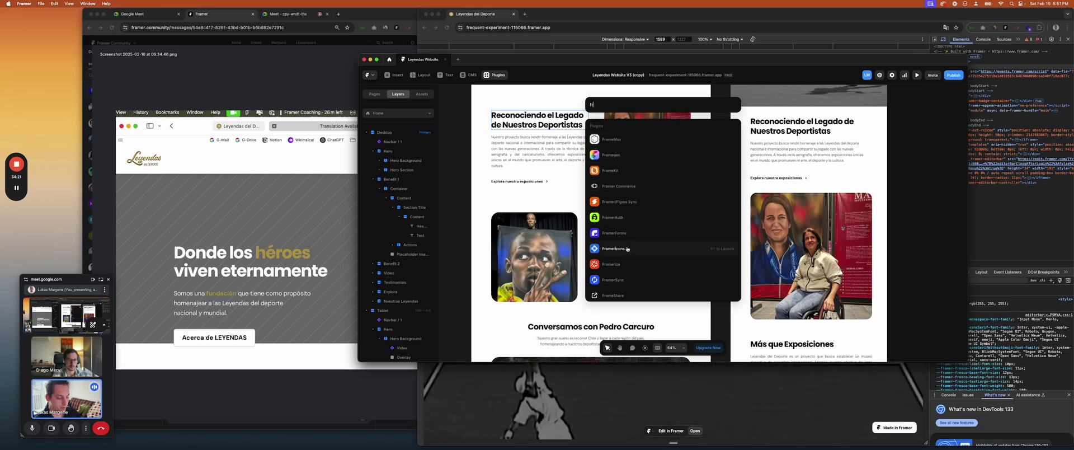
text(ameb)
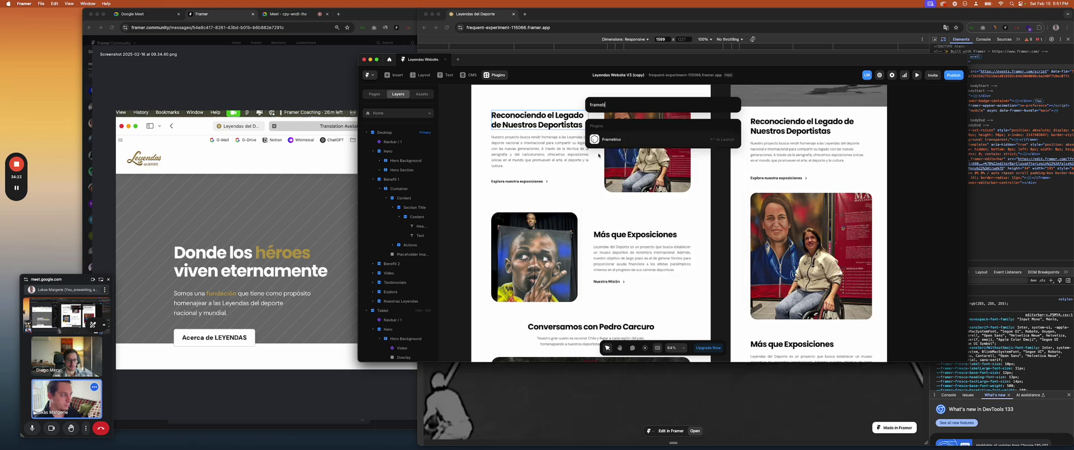
click(609, 139)
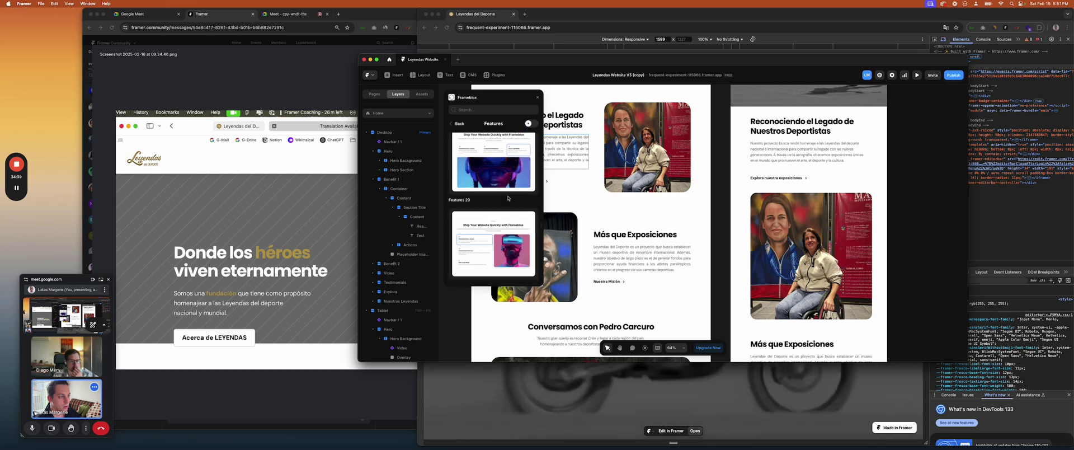
Browse the Features variants in Frameblox, return to the section categories, and open the Hero category
scroll(509, 199, down, 10)
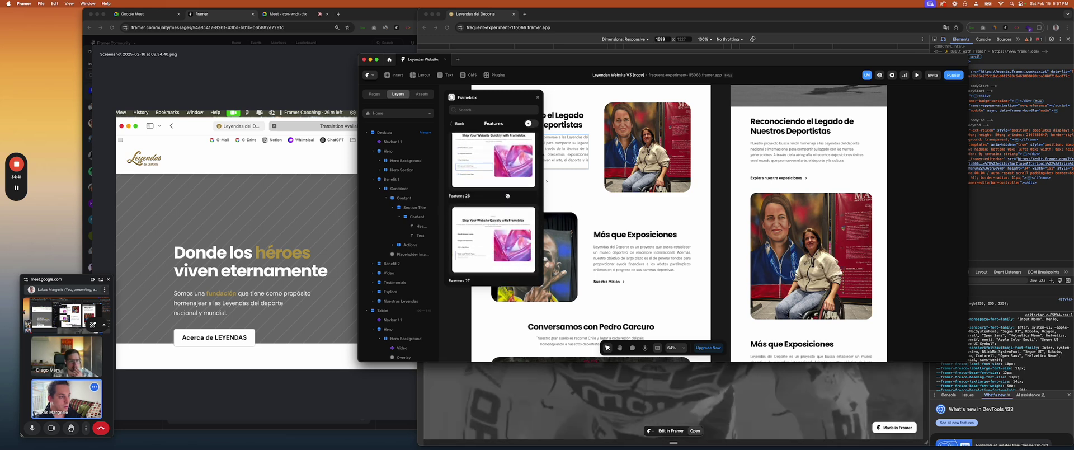
scroll(508, 197, up, 15)
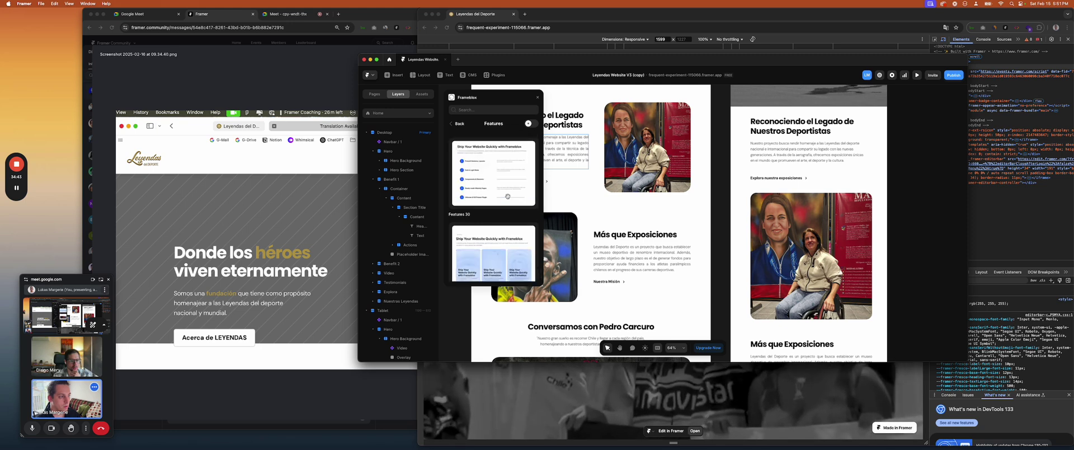
scroll(508, 198, up, 20)
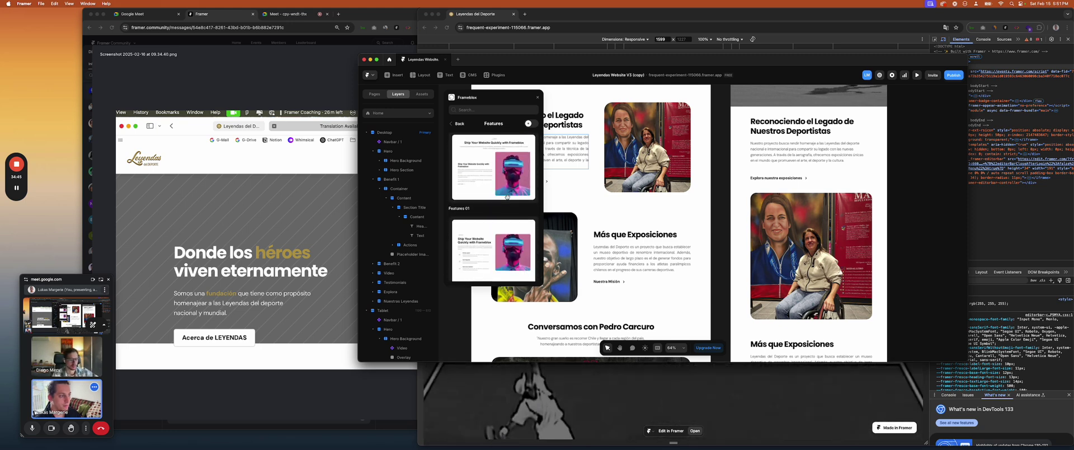
click(451, 126)
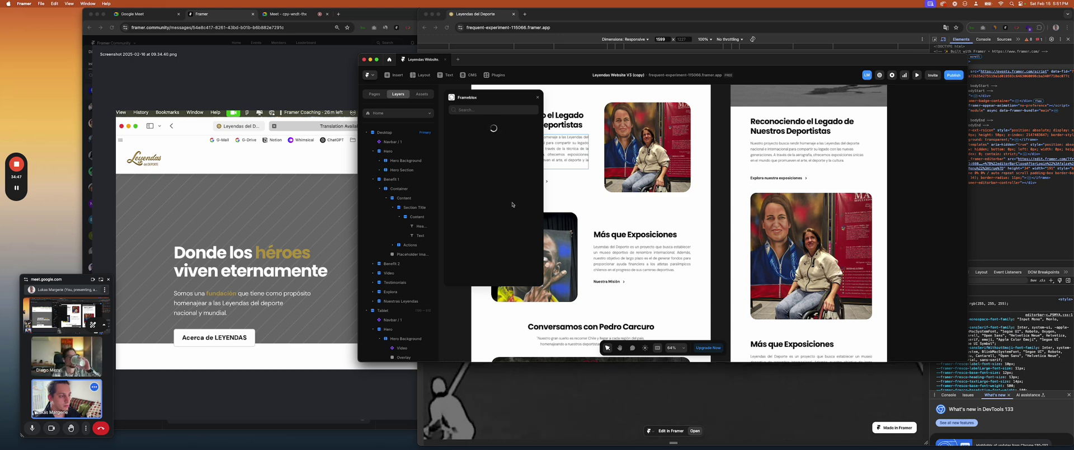
scroll(508, 203, down, 10)
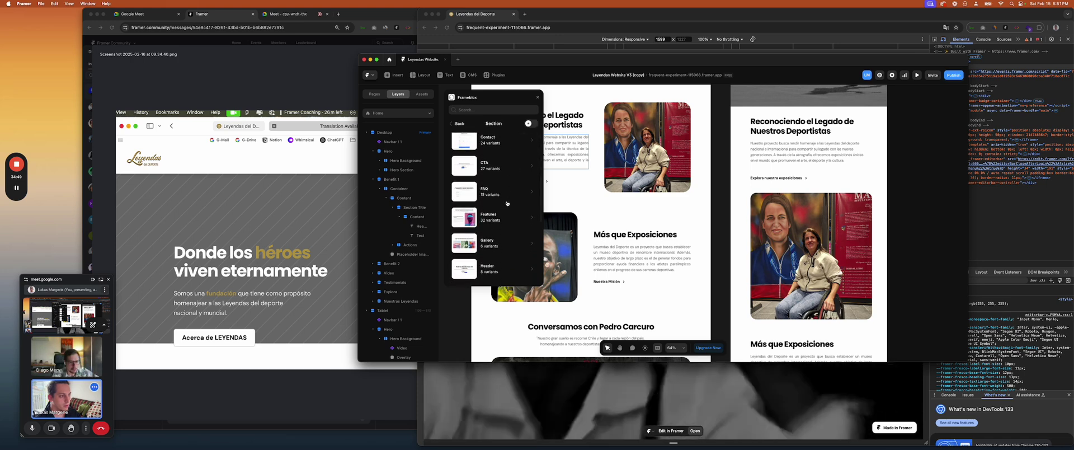
scroll(507, 203, up, 10)
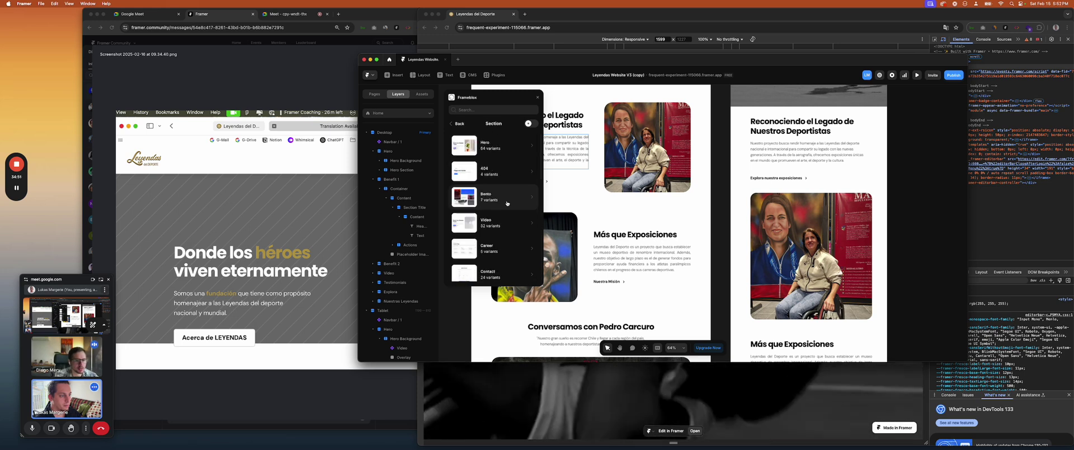
click(505, 156)
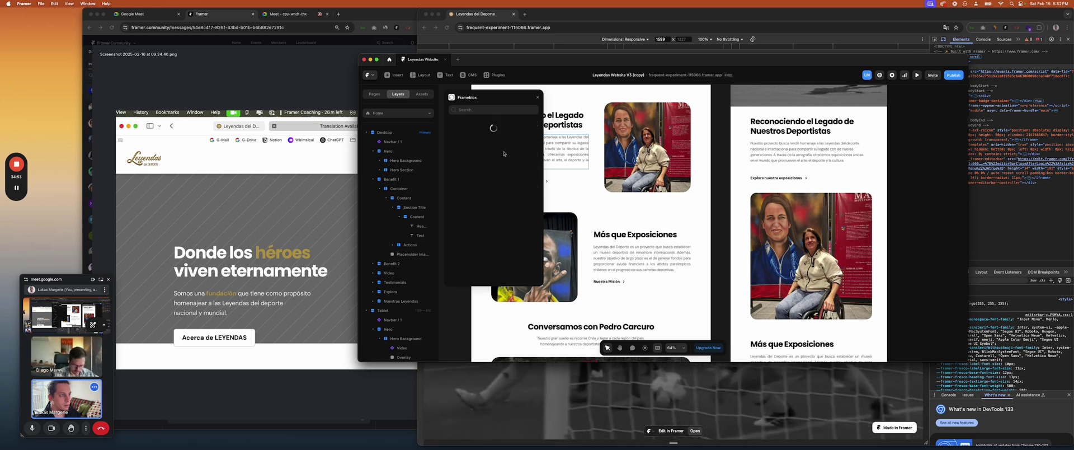
Browse the Hero variants in Frameblox, return to the section categories, and close the plugin
scroll(496, 177, down, 8)
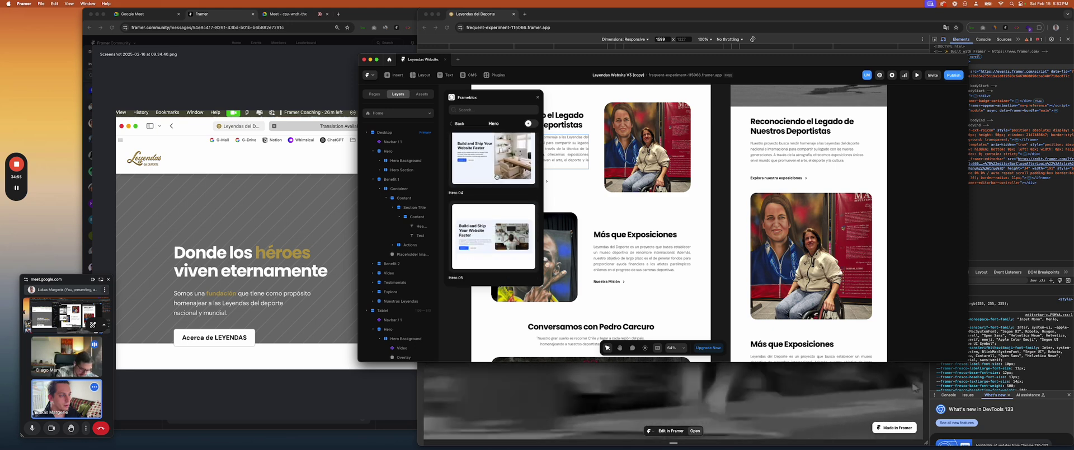
scroll(496, 176, down, 10)
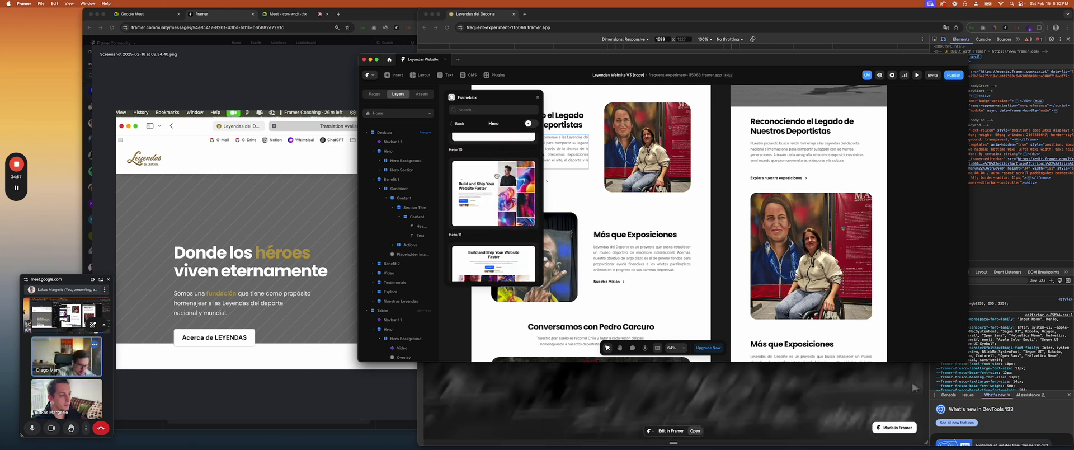
click(454, 123)
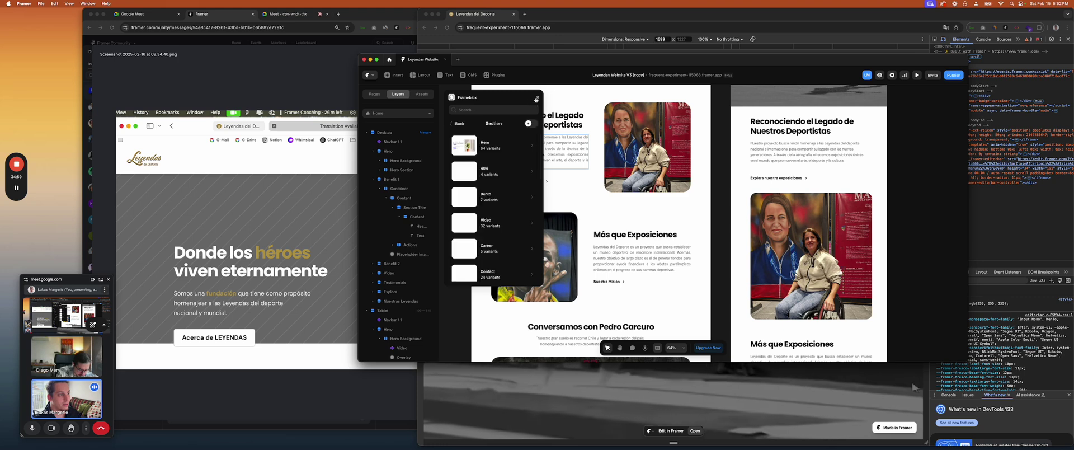
click(538, 96)
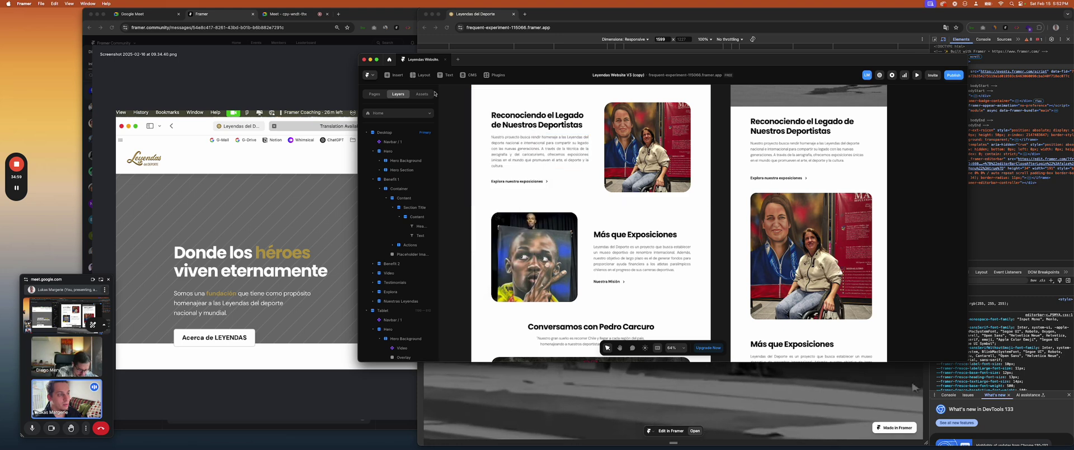
Find the Kompa plugin by searching for "kompa" and open its Navbar blocks
click(495, 75)
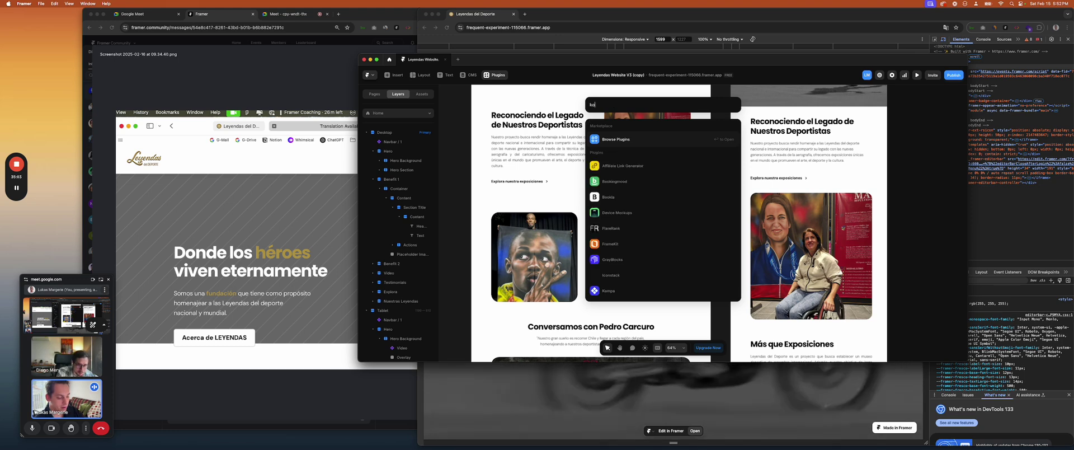
text(kompa)
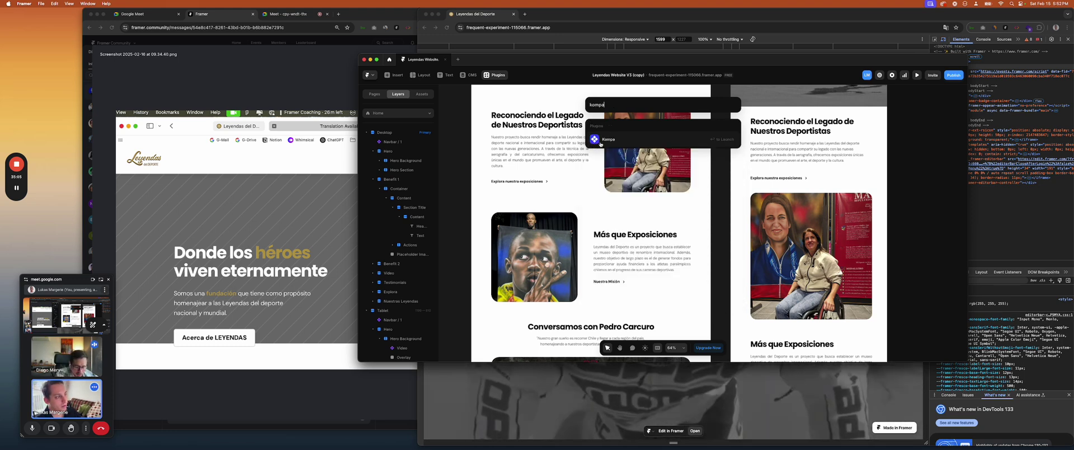
key(Return)
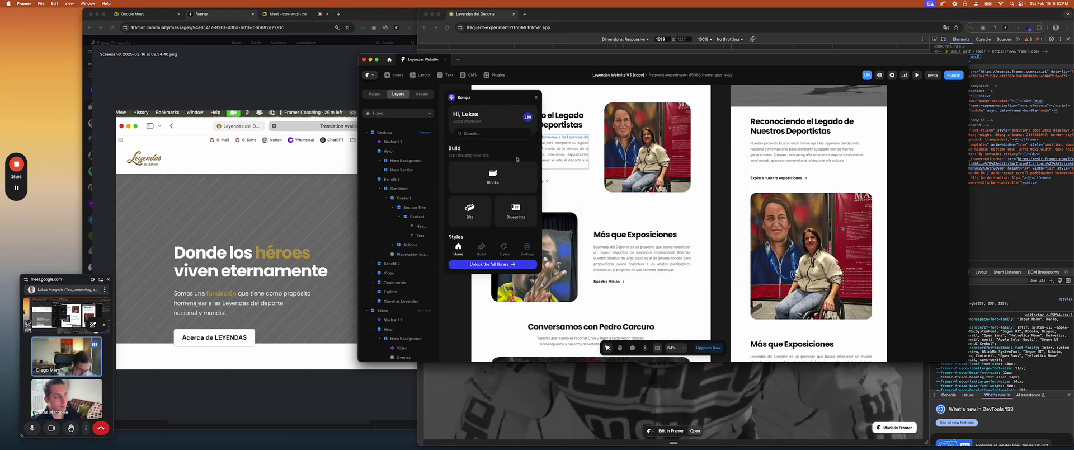
click(492, 187)
click(482, 132)
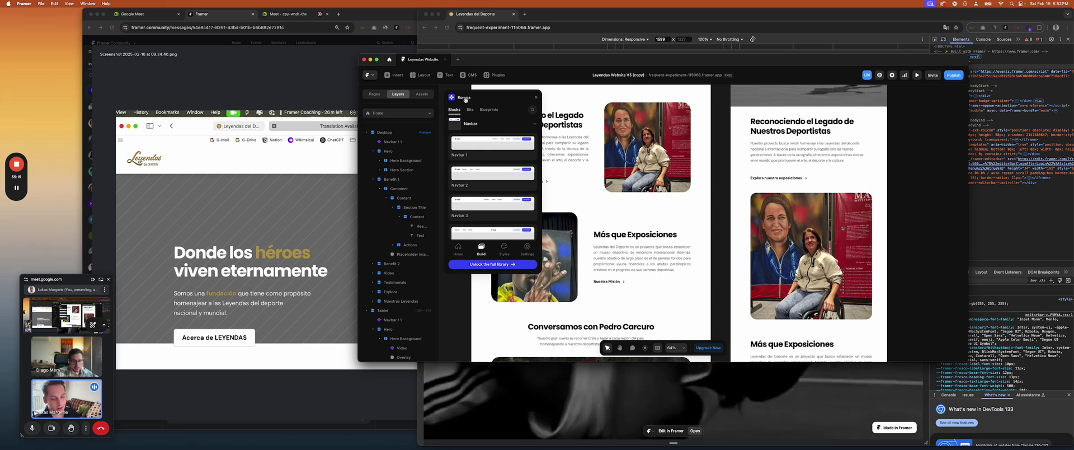
Examine the navbar and hero on the Desktop and Tablet breakpoints, and close the Kompa plugin
scroll(568, 138, up, 5)
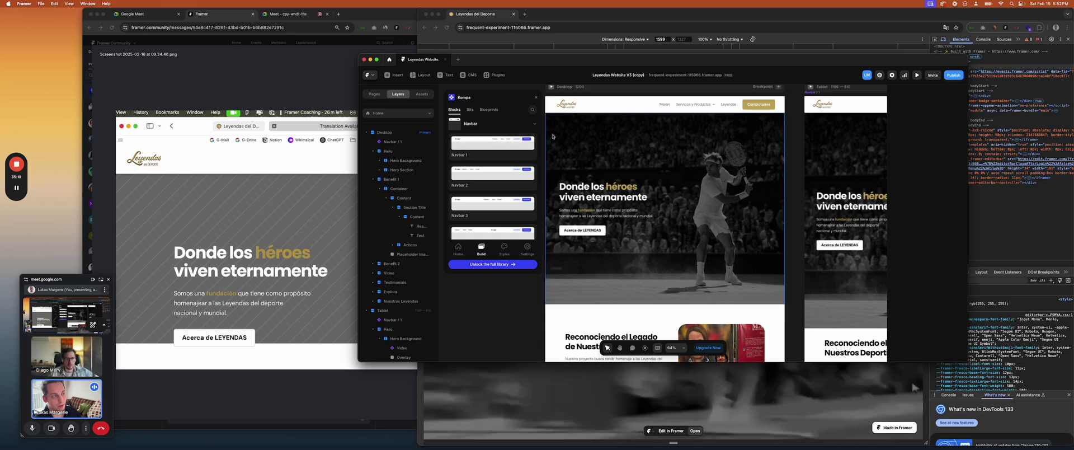
scroll(587, 131, up, 2)
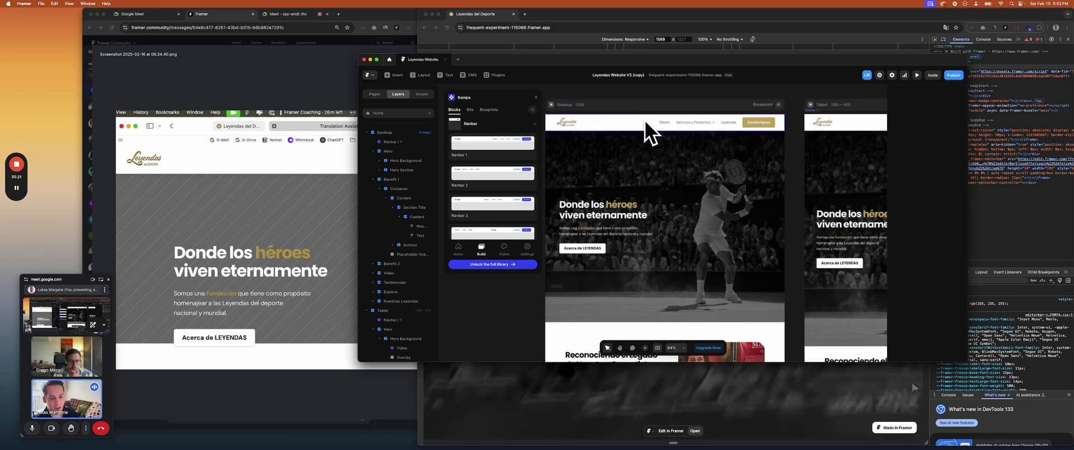
scroll(616, 126, down, 3)
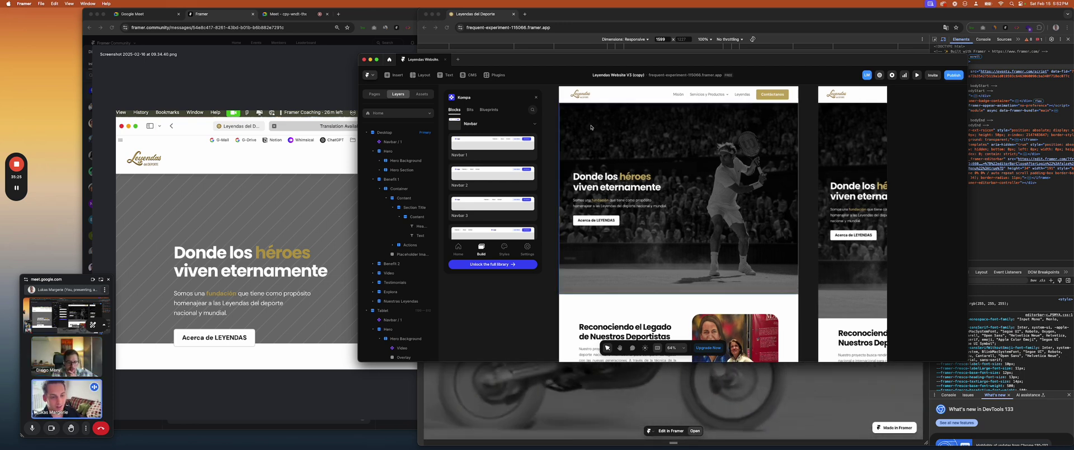
scroll(591, 127, up, 3)
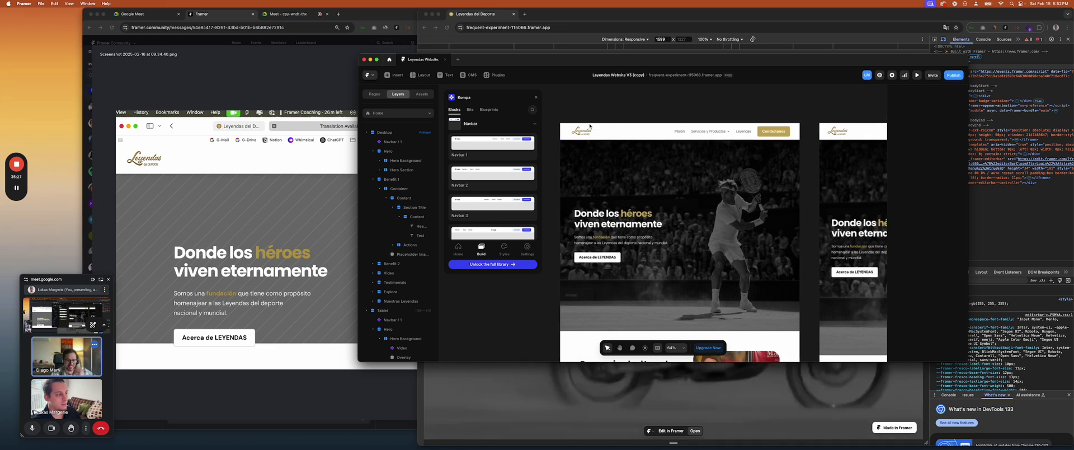
click(535, 98)
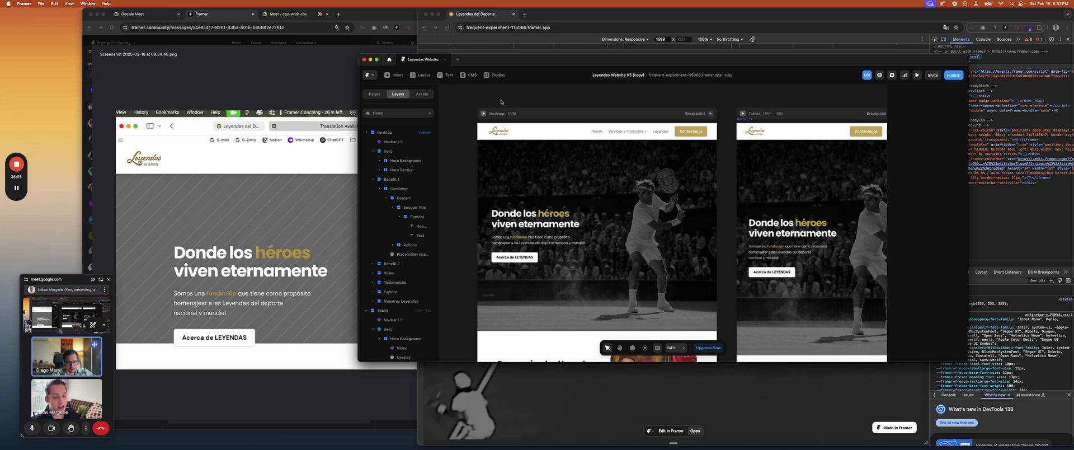
Switch to Chrome, open the Frameblox website in a new tab, and skim its home page
click(337, 14)
text(frameblox)
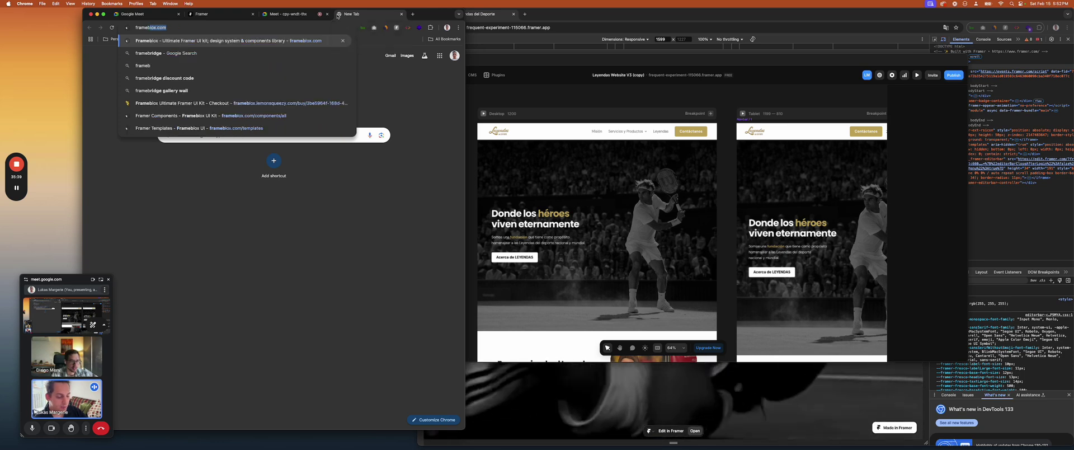
key(Return)
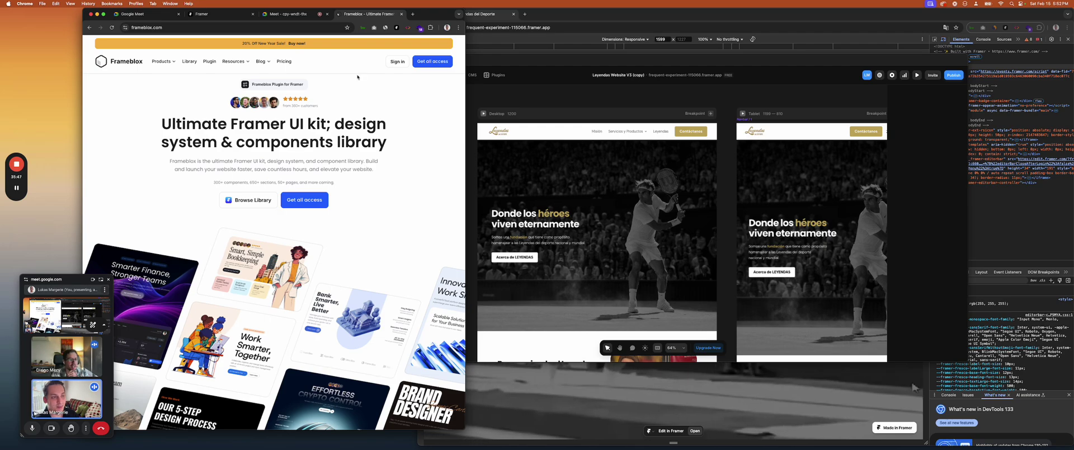
scroll(358, 77, down, 15)
scroll(347, 89, up, 15)
Open framify.design in another new tab and look through its home page from start to end
click(412, 14)
text(framify.design)
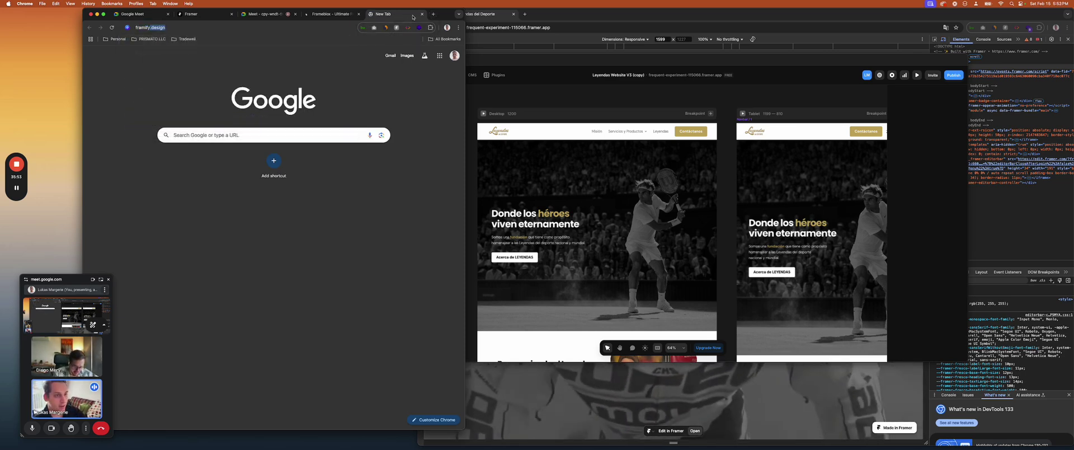
key(Return)
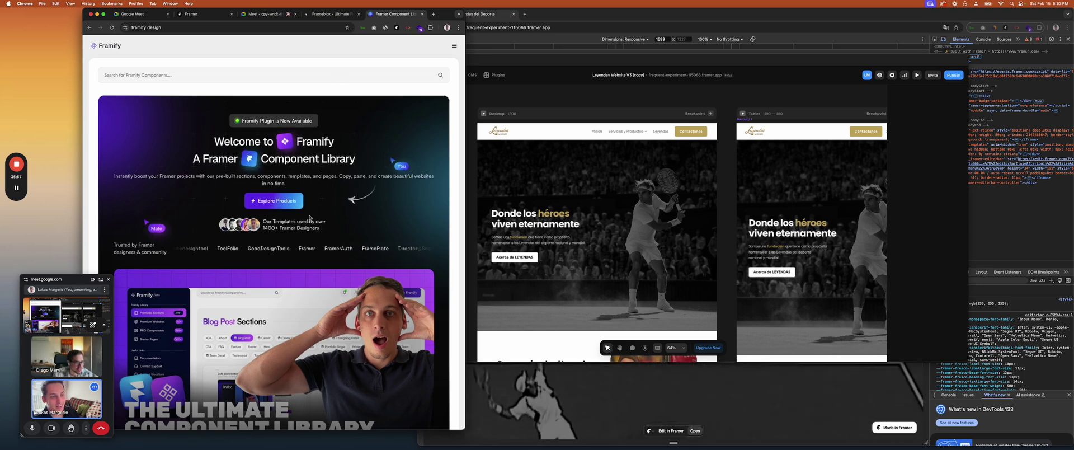
scroll(309, 218, down, 10)
scroll(305, 222, down, 5)
scroll(273, 234, down, 5)
scroll(273, 234, down, 10)
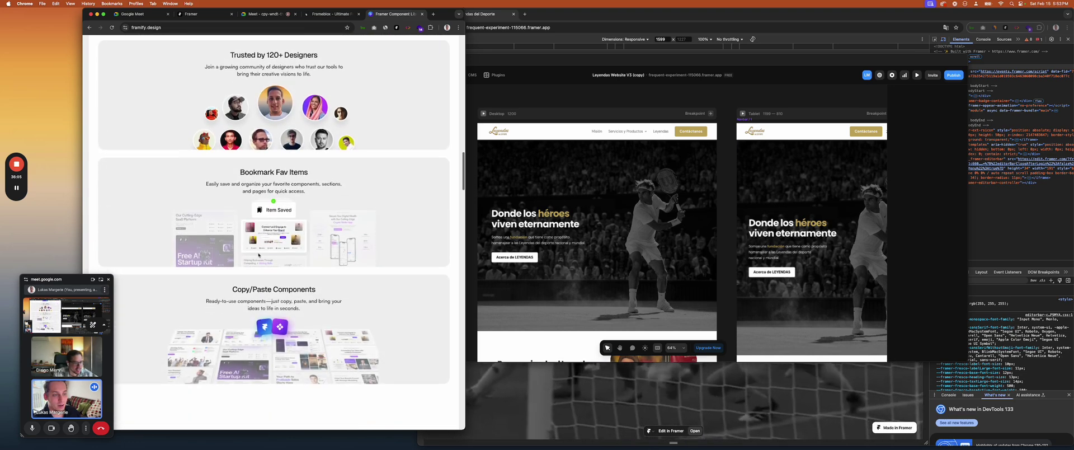
scroll(259, 254, down, 10)
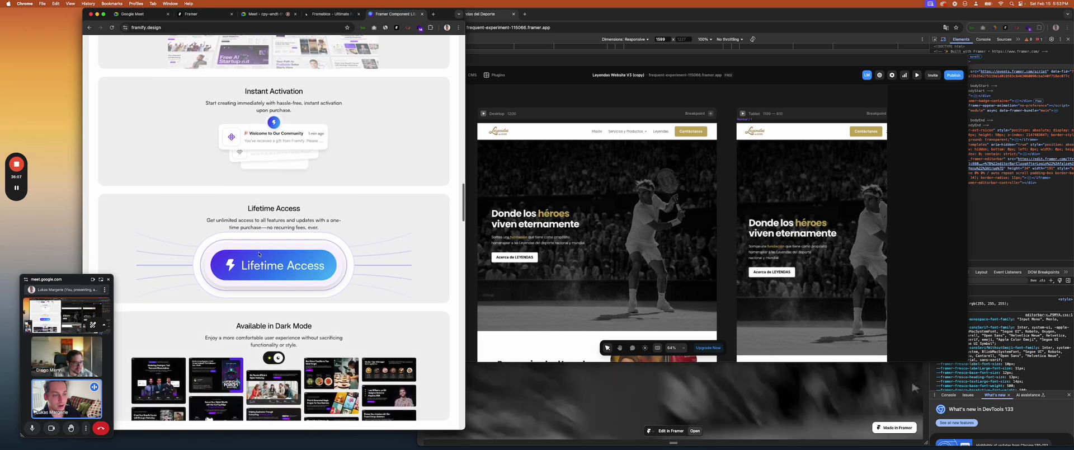
scroll(259, 255, down, 4)
scroll(259, 255, up, 20)
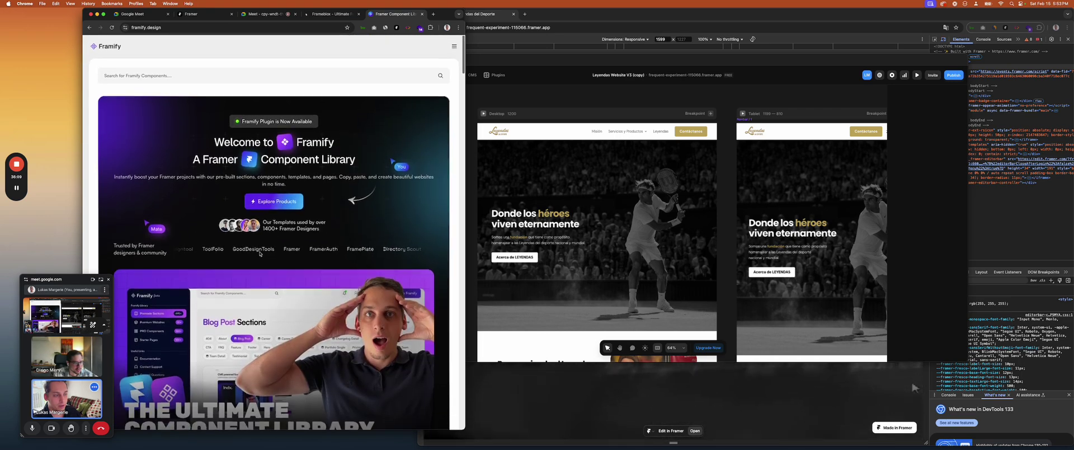
Compare against the Frameblox page, then review the premium websites and premade sections offered by Framify
click(322, 16)
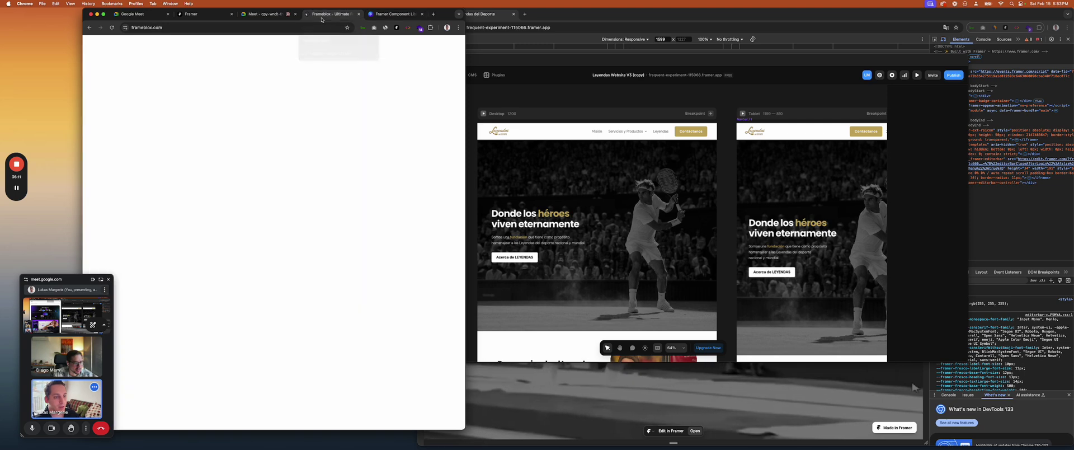
click(392, 14)
scroll(335, 143, down, 5)
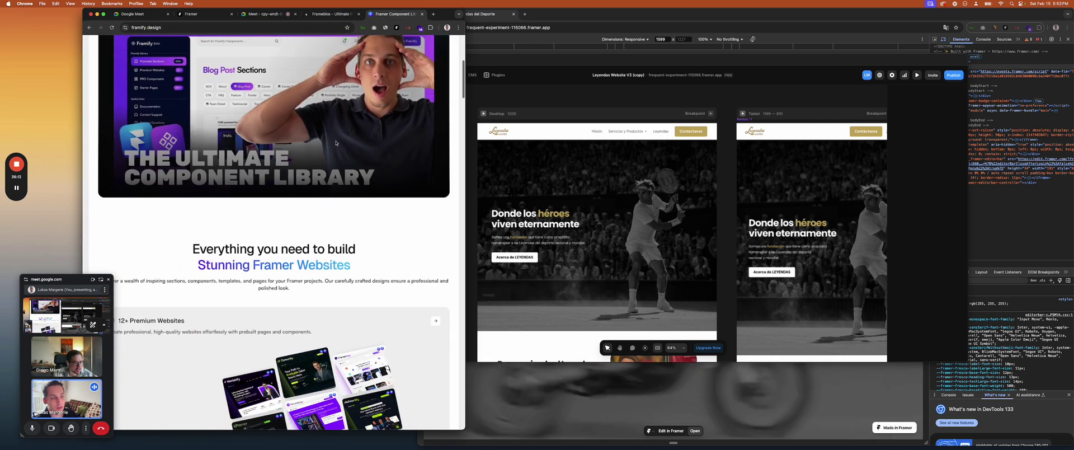
scroll(336, 142, down, 3)
scroll(297, 201, down, 2)
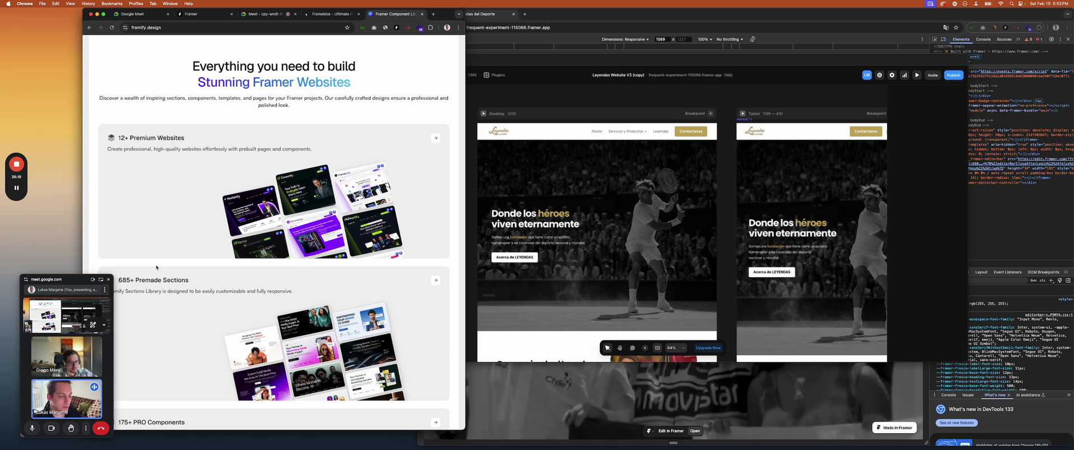
Close the Framify and Frameblox pages in the browser
click(333, 14)
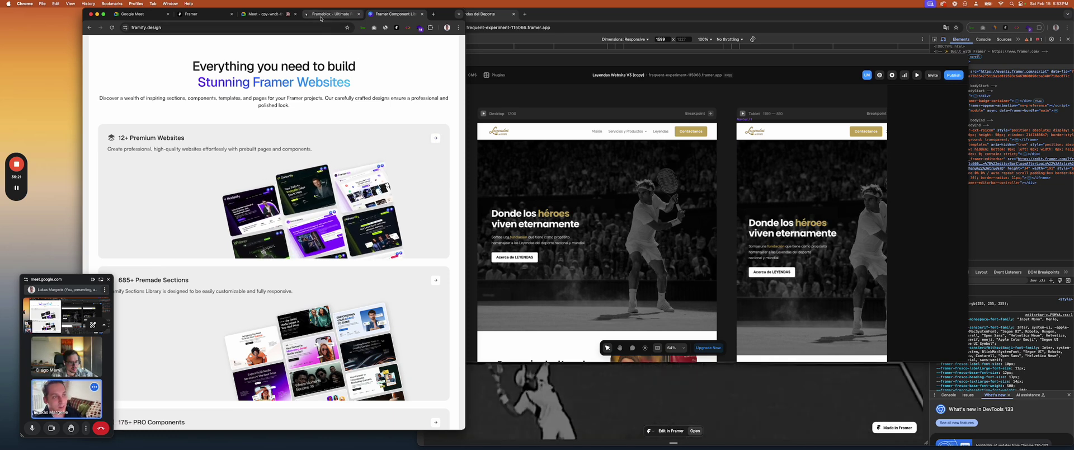
click(393, 17)
key(super+w)
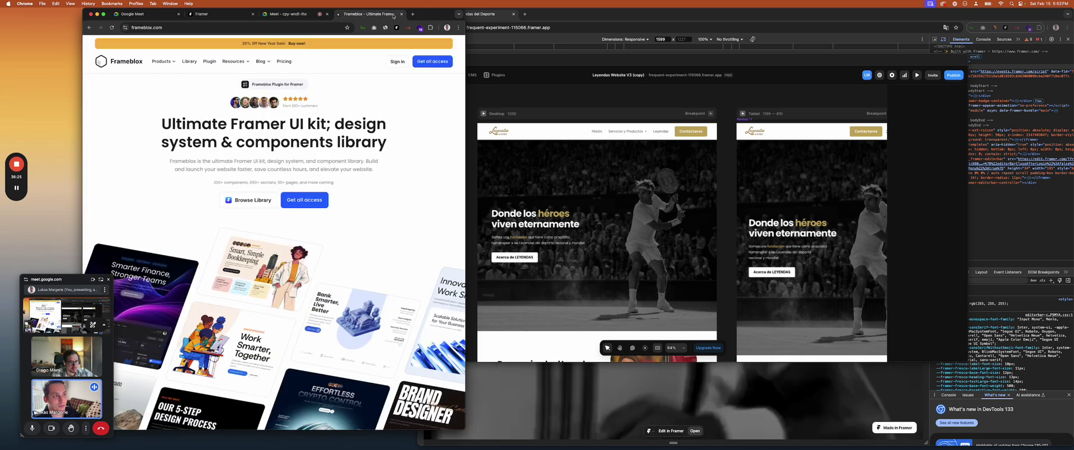
click(401, 14)
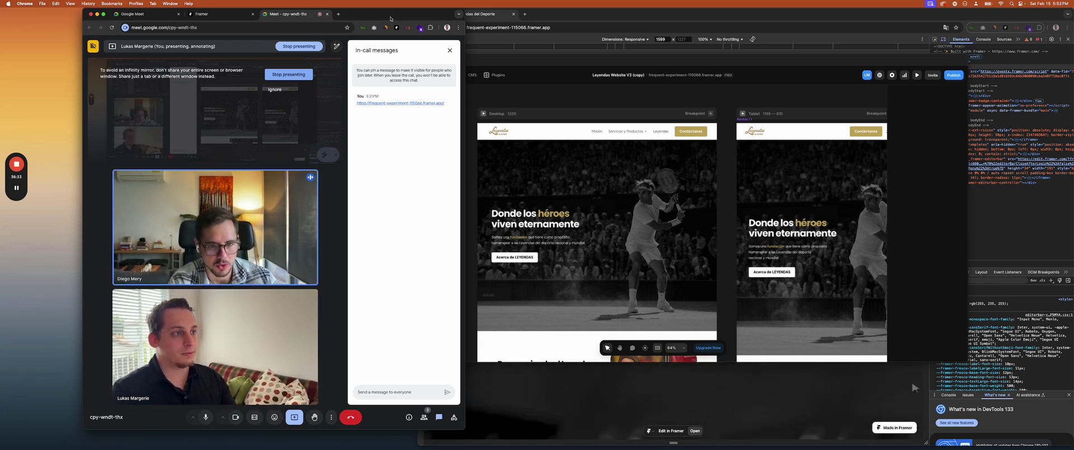
Return to the Framer canvas and set the width of the first Desktop benefit section's image to Fill
click(512, 94)
scroll(527, 124, down, 8)
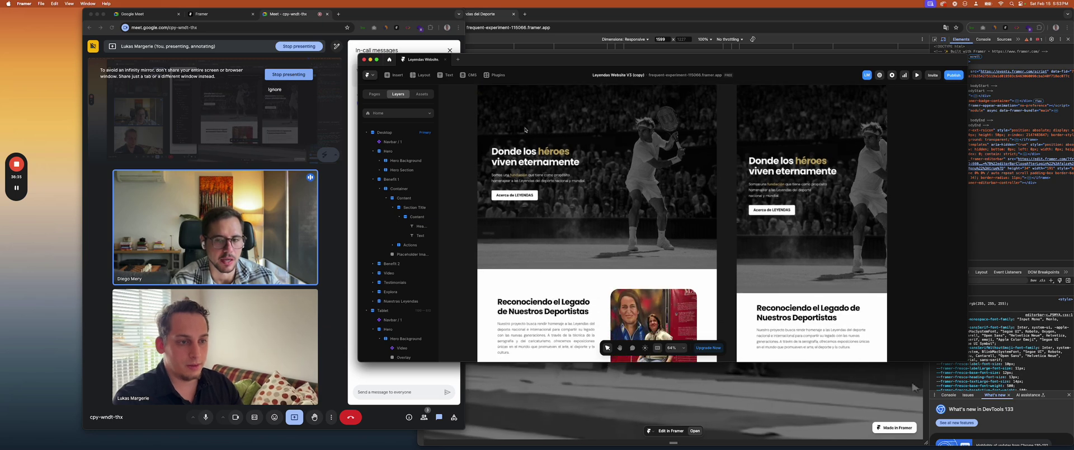
scroll(559, 145, down, 2)
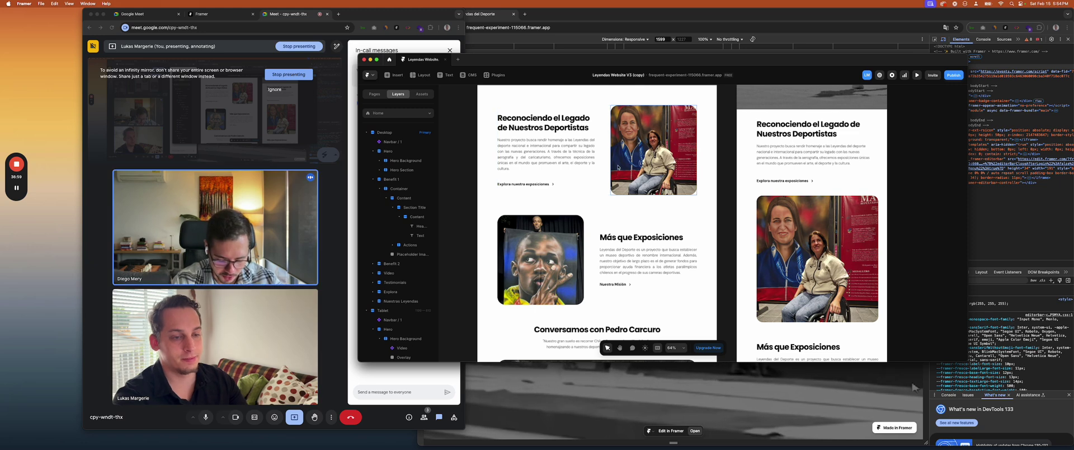
click(621, 167)
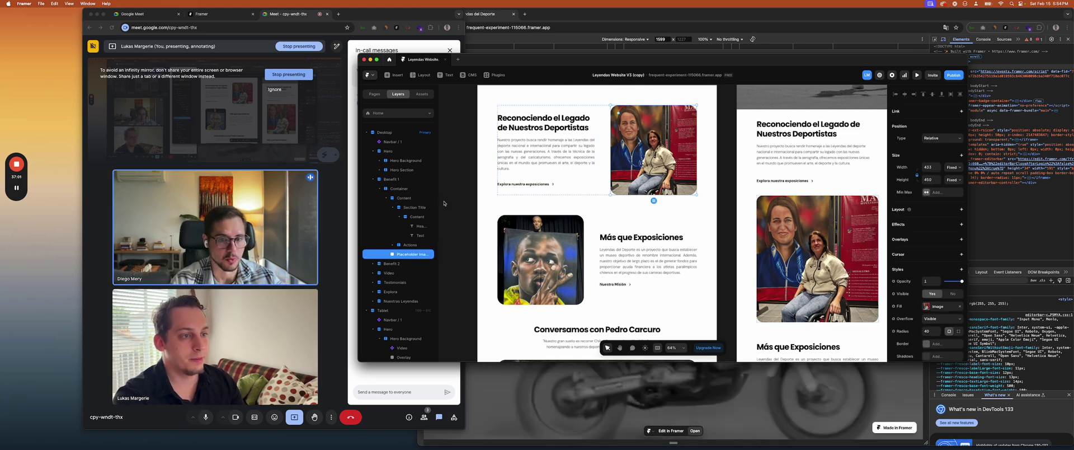
click(386, 198)
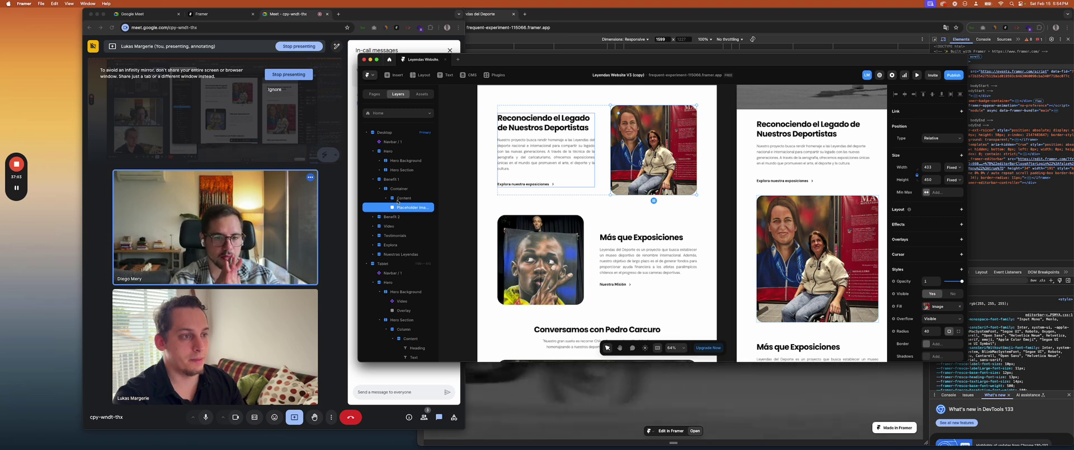
click(398, 198)
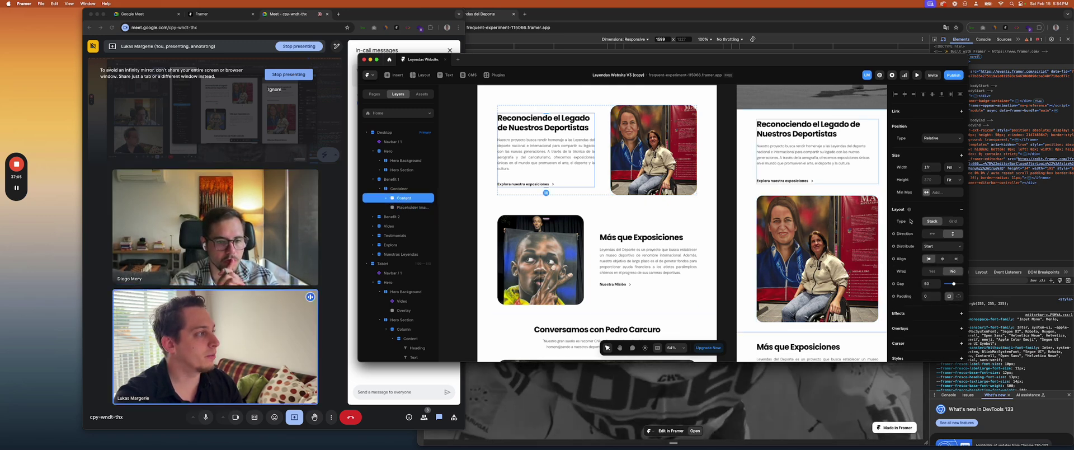
click(408, 207)
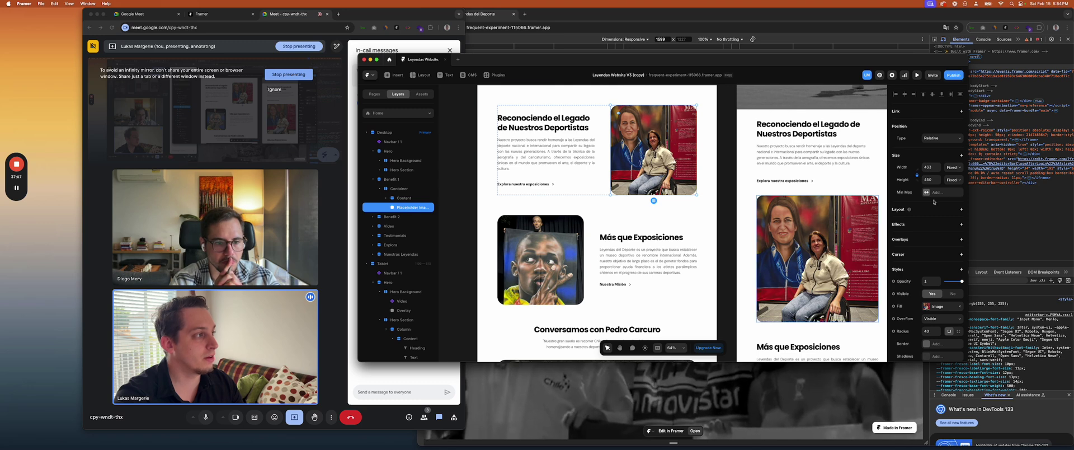
click(954, 167)
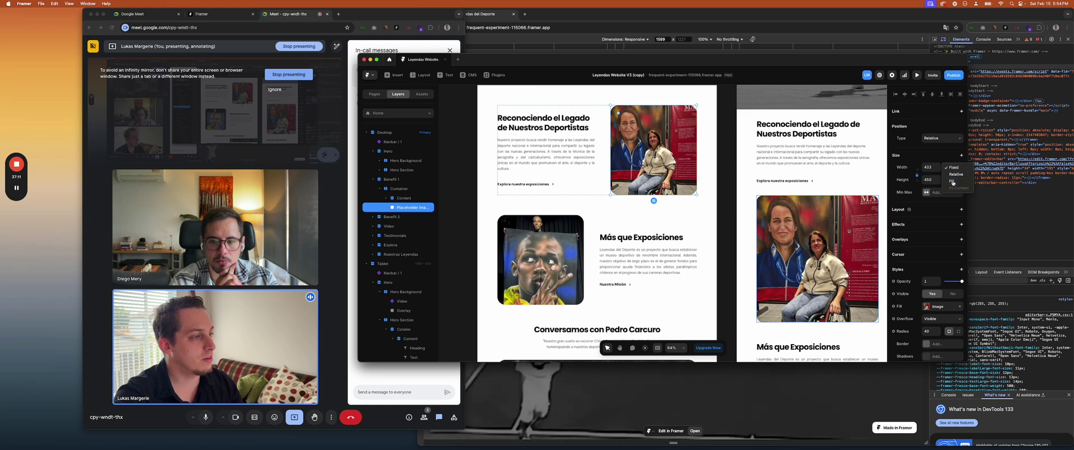
click(954, 182)
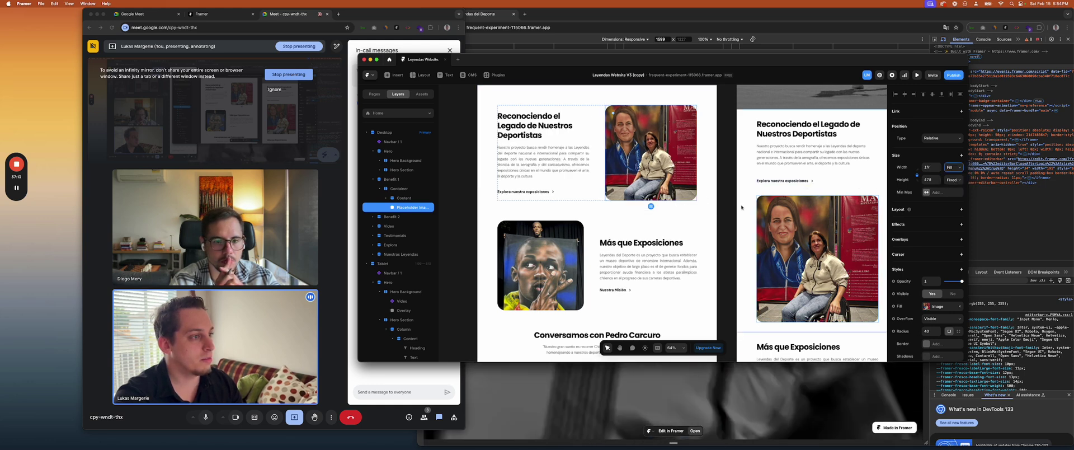
Set the width of the second Desktop benefit section's image to Fill
click(575, 257)
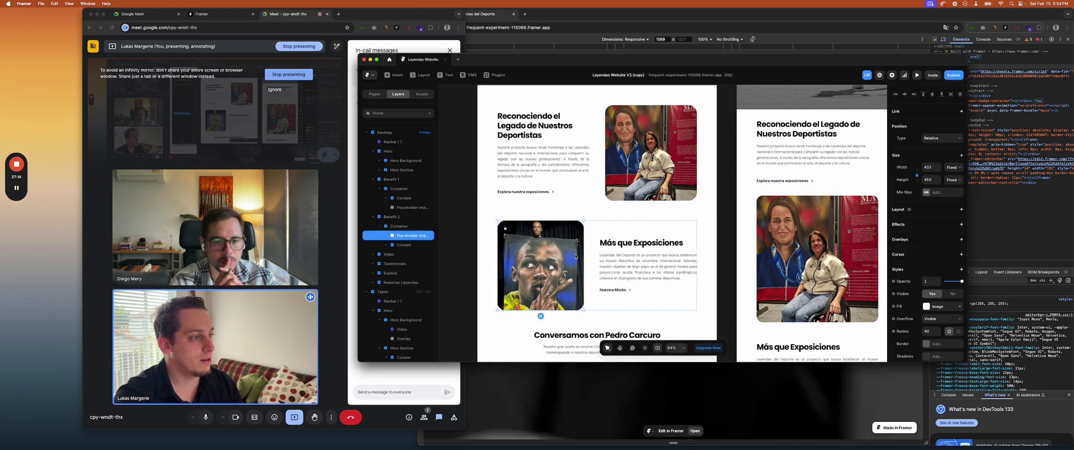
click(953, 168)
click(954, 180)
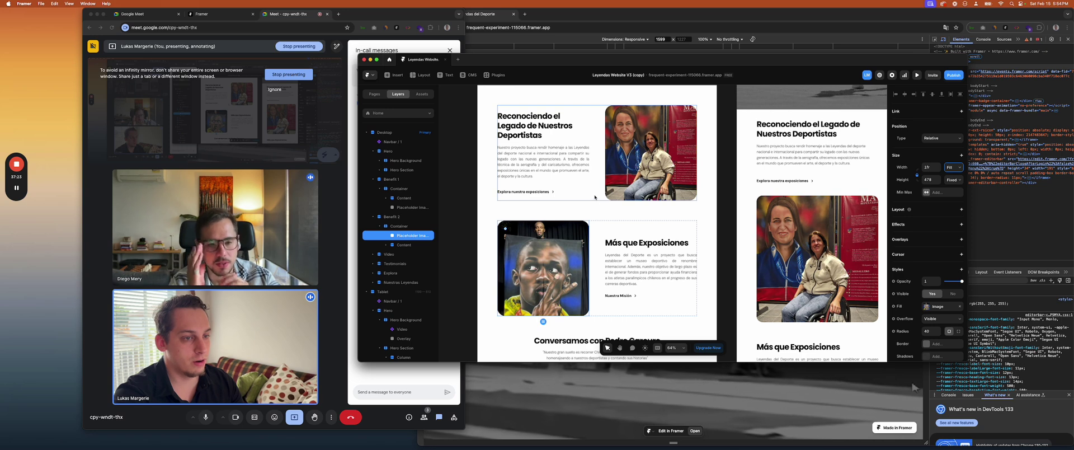
scroll(593, 196, down, 2)
scroll(572, 193, up, 3)
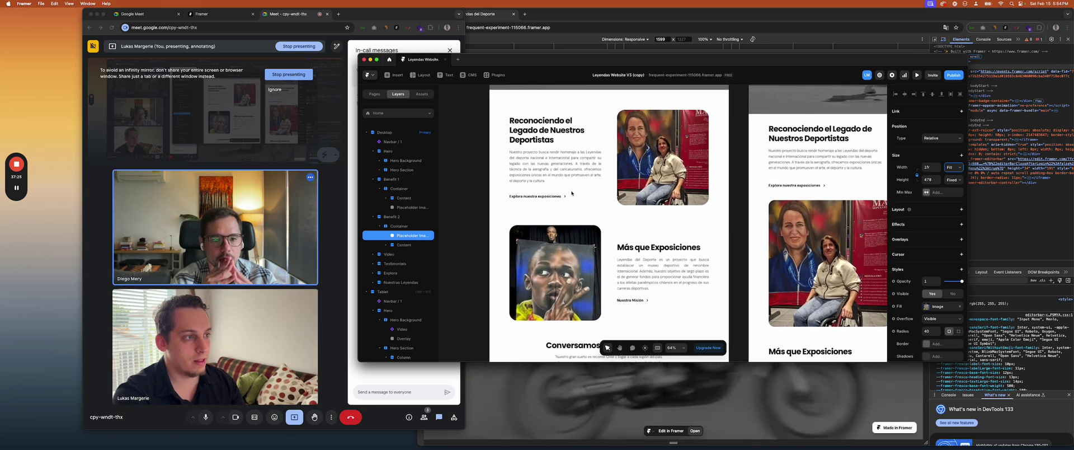
scroll(571, 193, left, 3)
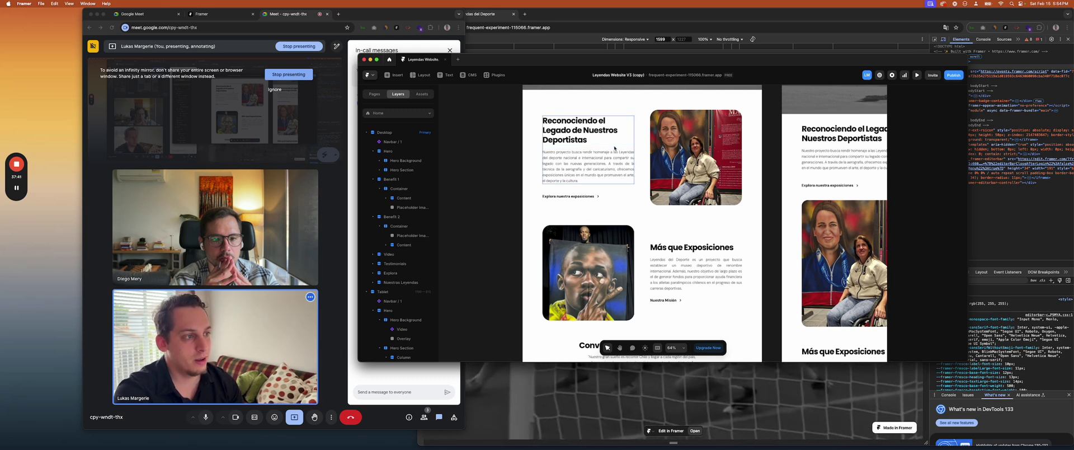
Set the padding of the text content stacks in both Desktop benefit sections to 10
click(609, 191)
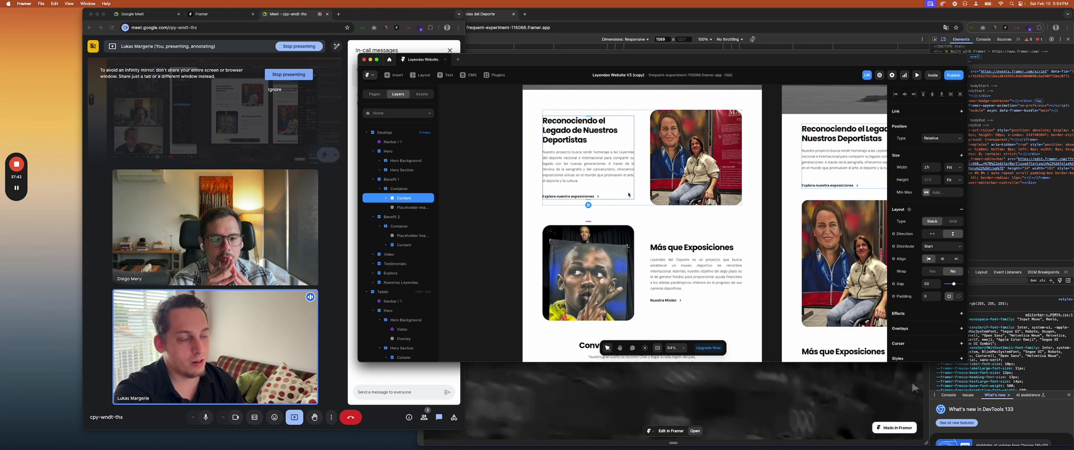
click(927, 297)
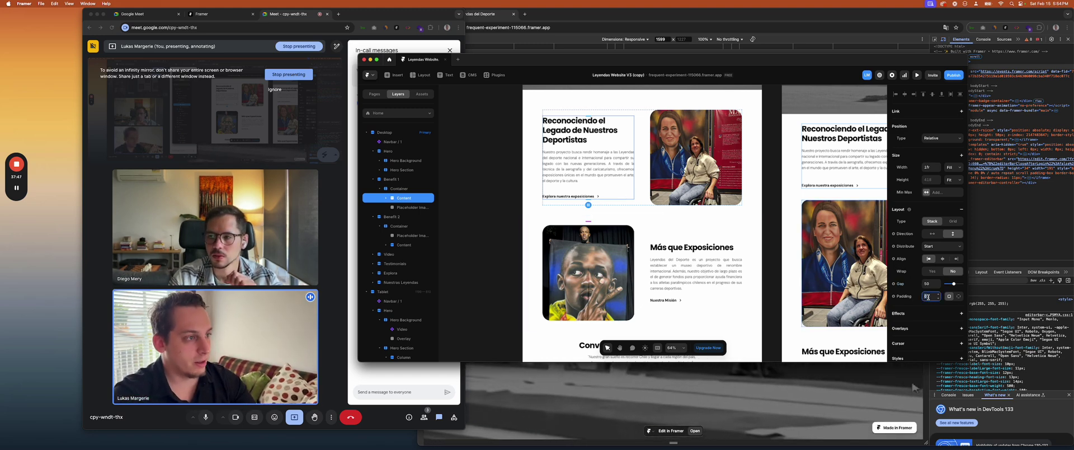
text(10)
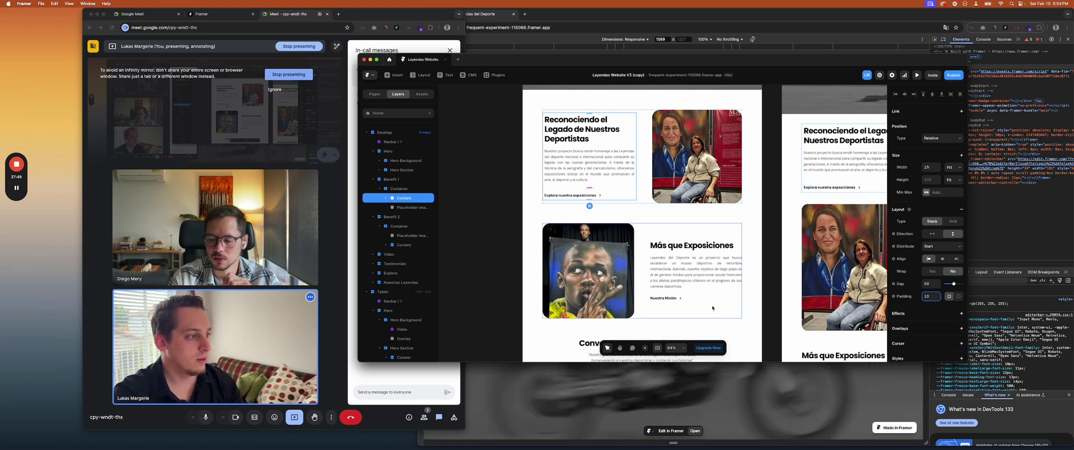
click(706, 293)
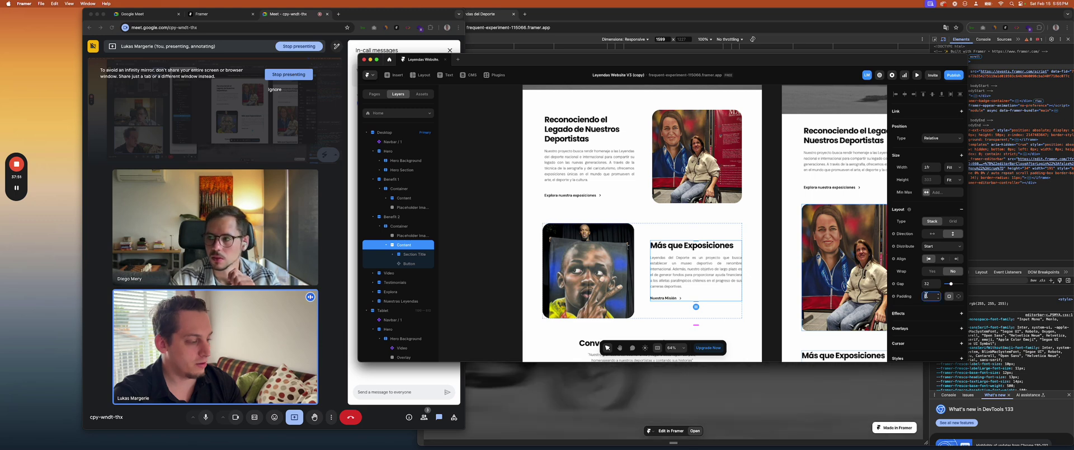
text(10)
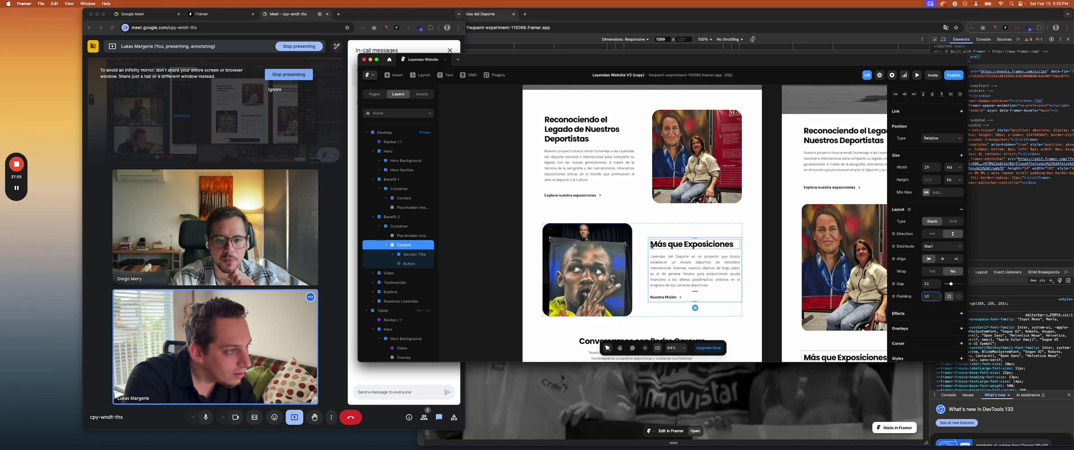
Examine how the images, headings and text blocks of the two Desktop benefit sections align with each other
click(660, 196)
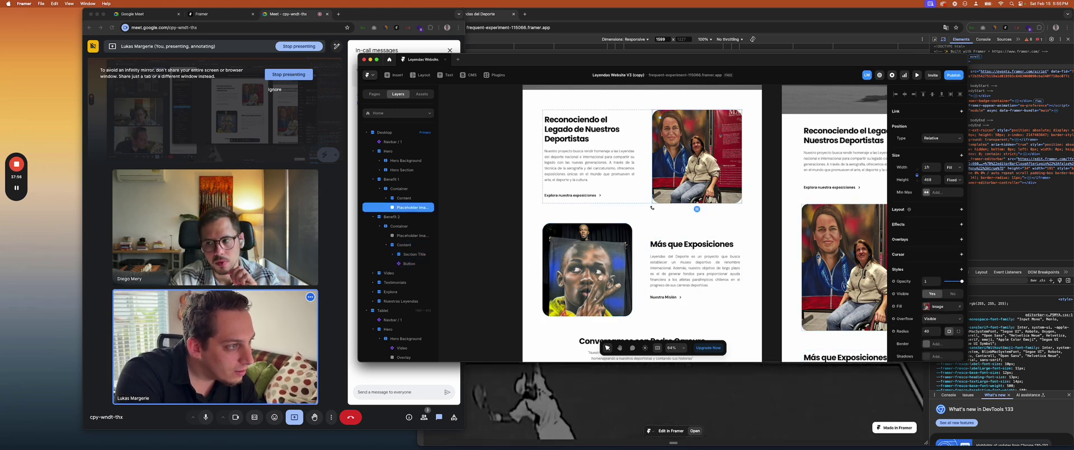
click(652, 241)
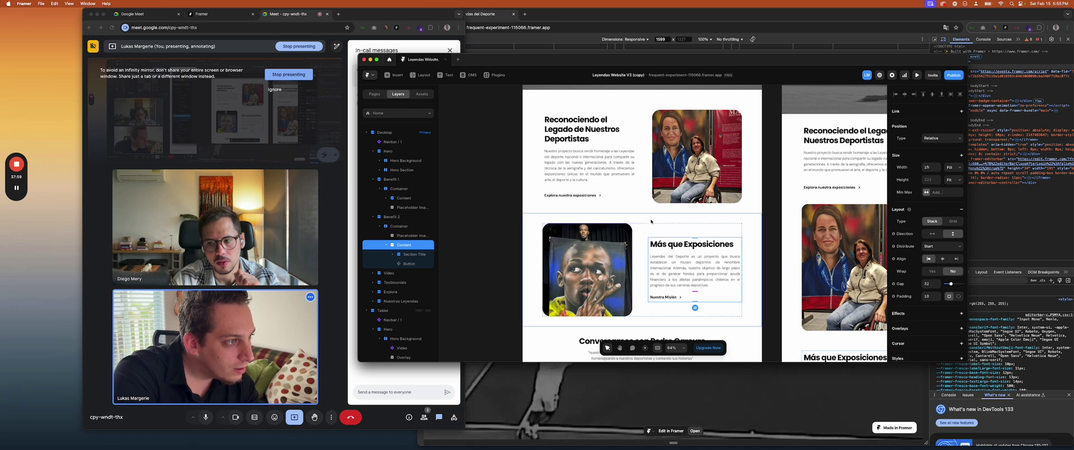
click(653, 199)
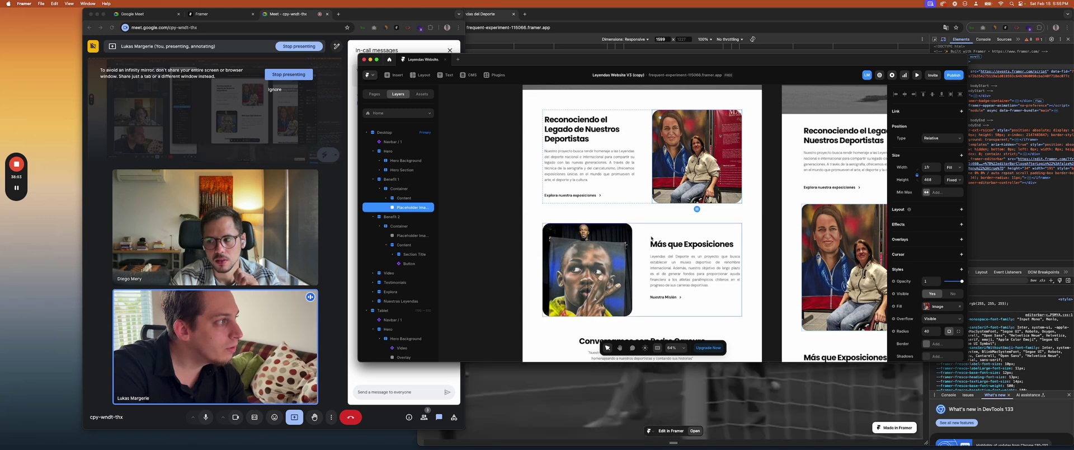
click(625, 185)
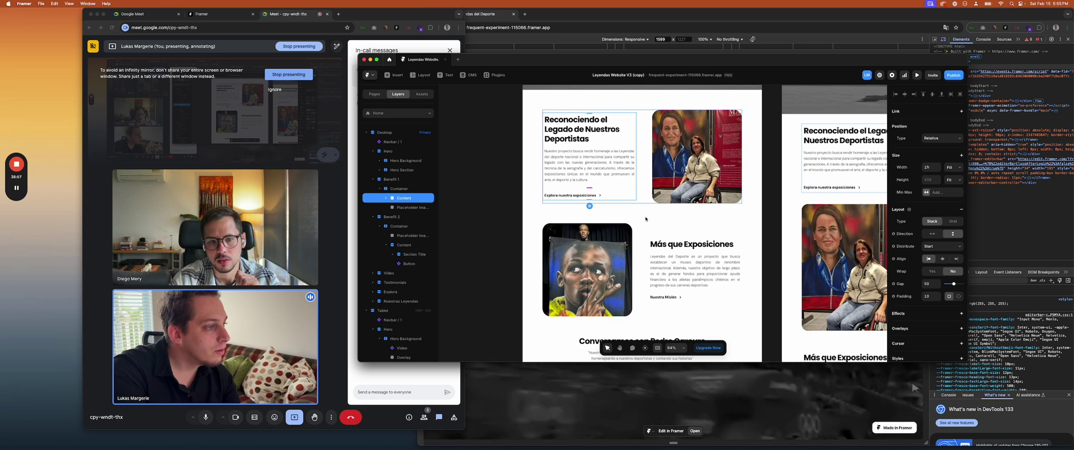
click(626, 177)
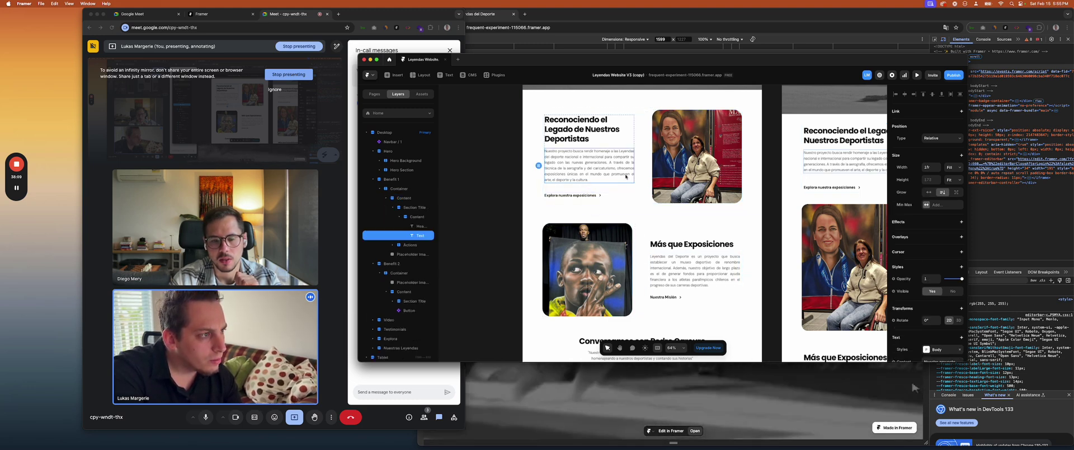
click(585, 197)
click(633, 134)
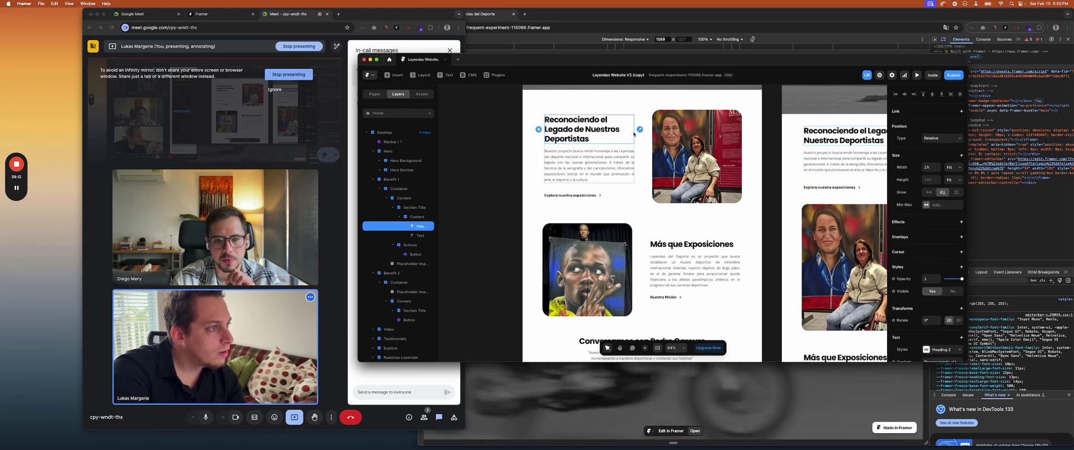
click(633, 210)
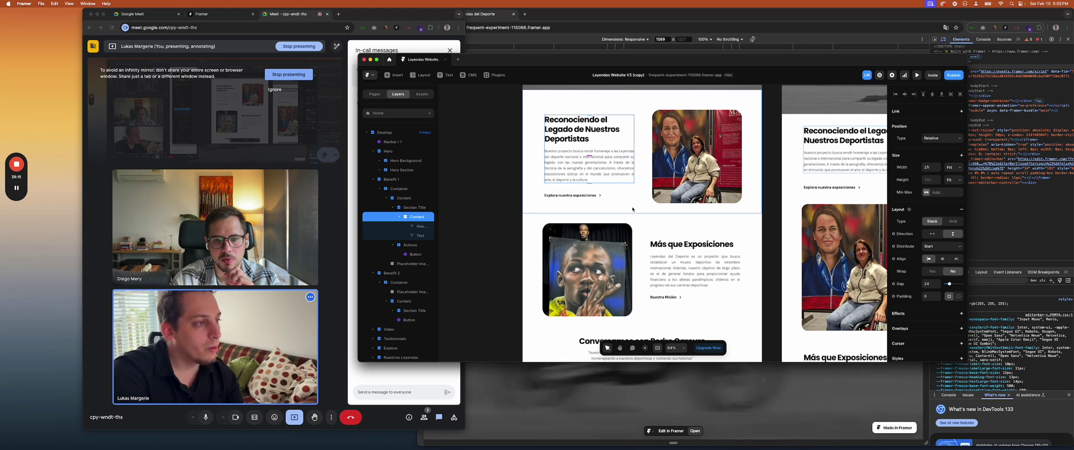
Undo the padding changes on the text content of both Desktop benefit sections
click(632, 215)
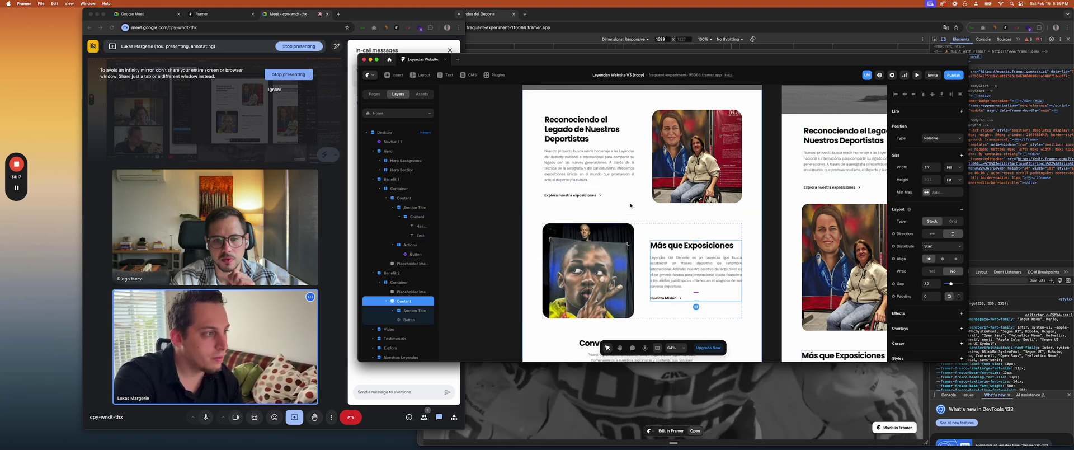
click(633, 203)
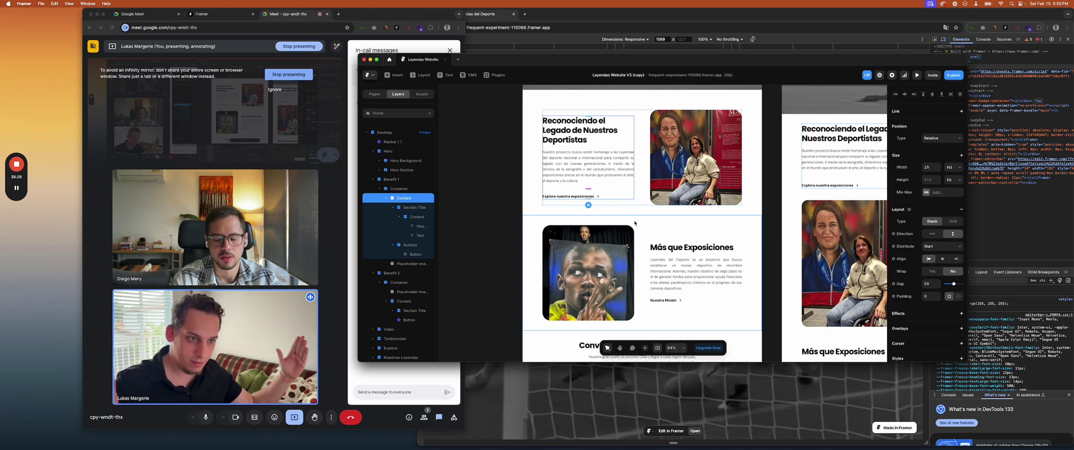
Change the first Desktop benefit section's text content to a Relative width of 50%
click(386, 198)
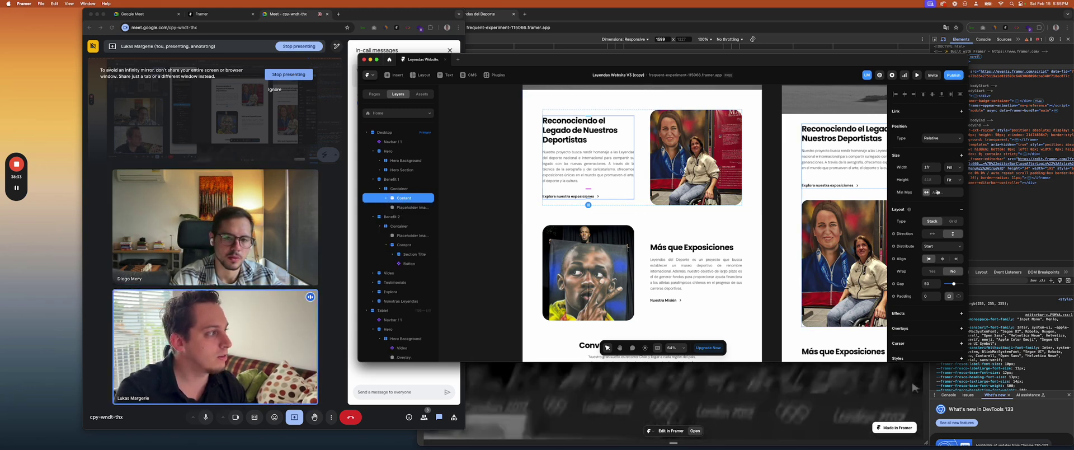
click(953, 167)
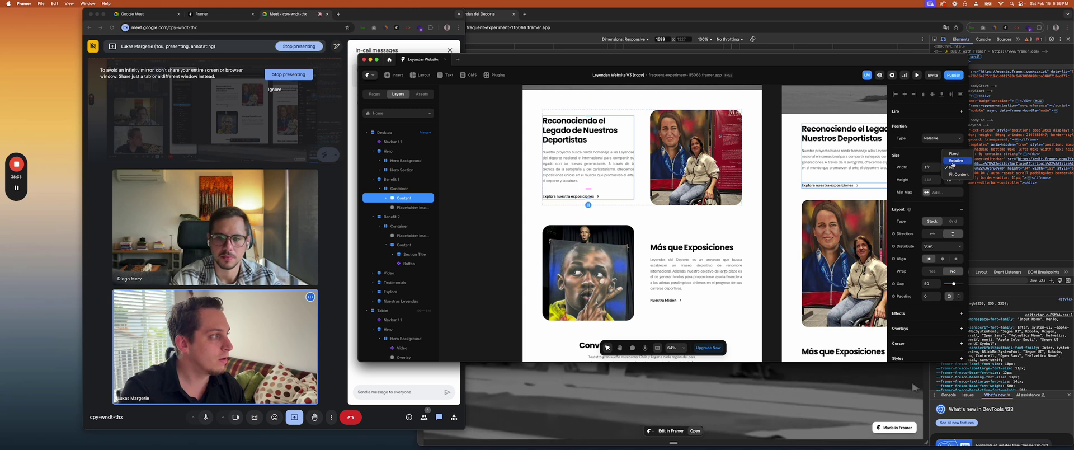
click(956, 160)
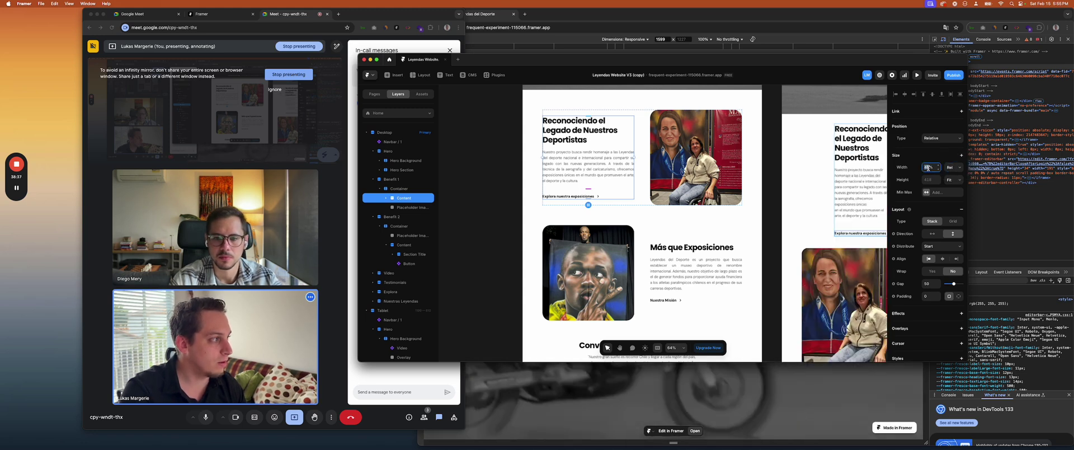
text(50)
key(Return)
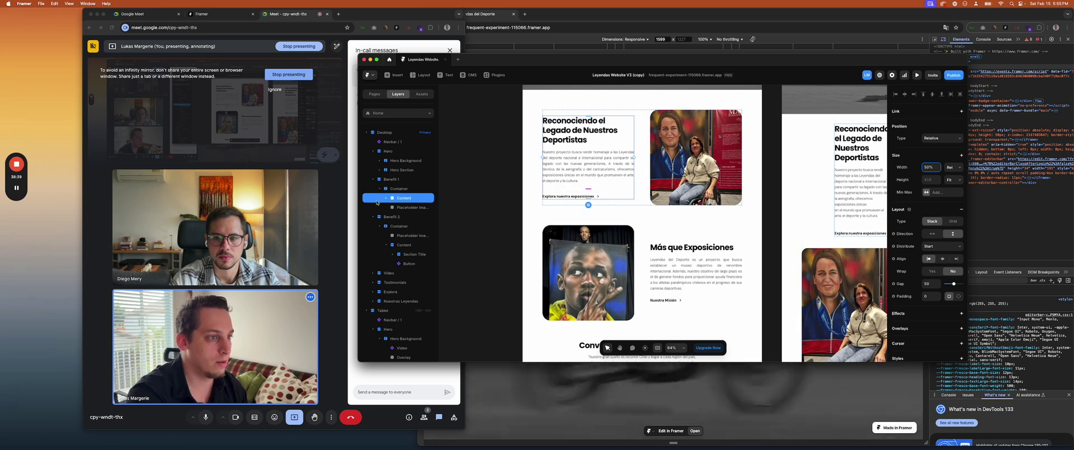
Change the first Desktop benefit section's image to a Relative width of 50%
click(409, 208)
click(954, 168)
click(955, 161)
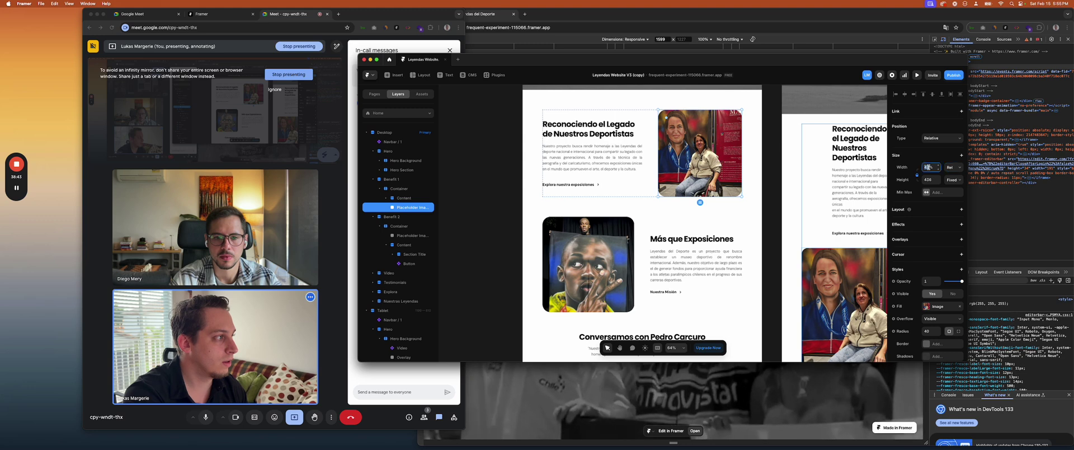
click(925, 168)
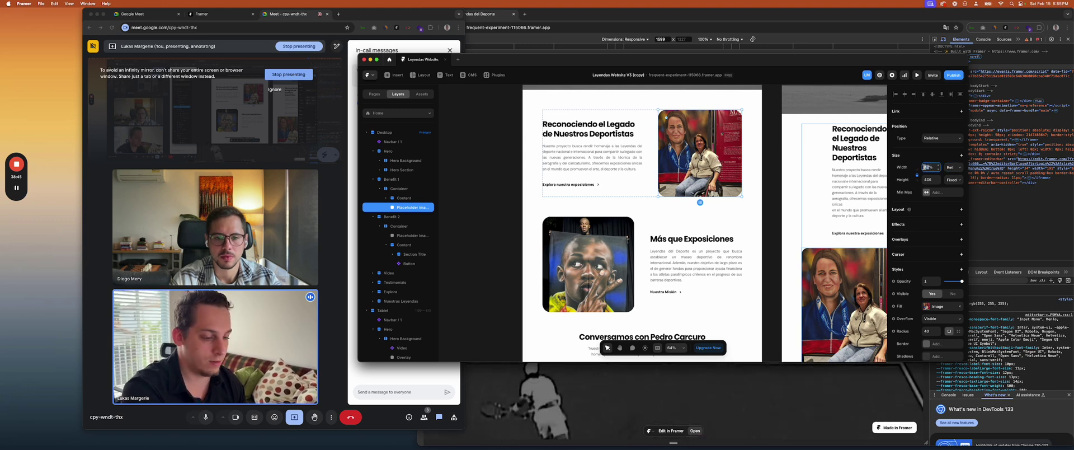
text(50%)
click(764, 188)
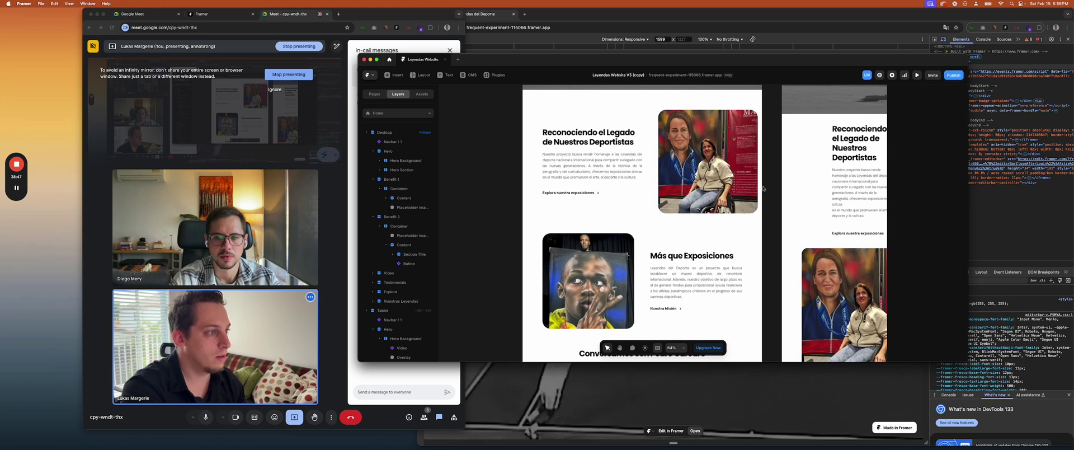
Set the width of the first Desktop benefit section's container to Fit Content
click(676, 166)
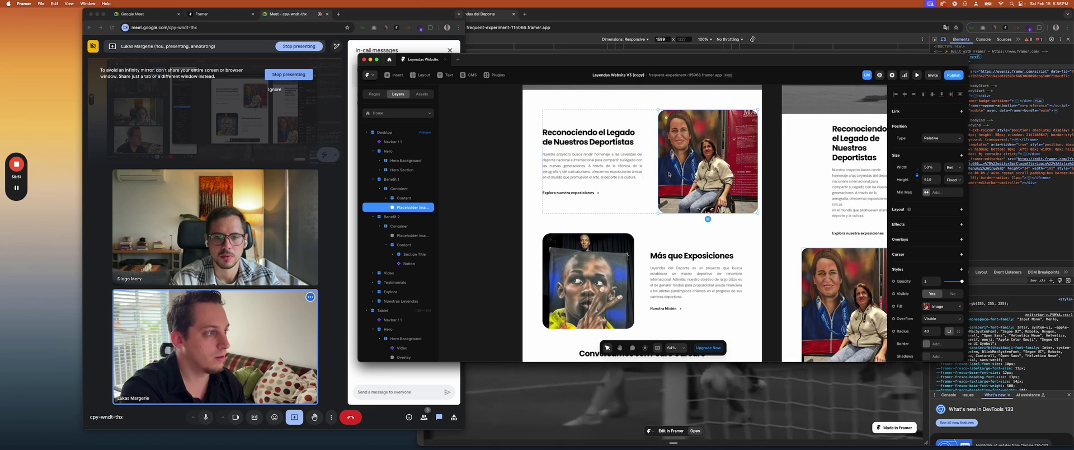
click(645, 177)
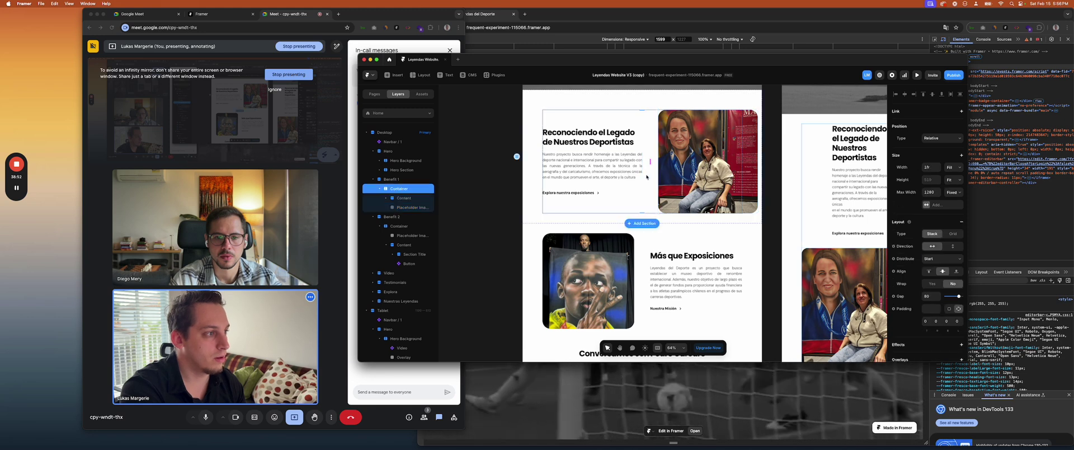
click(952, 169)
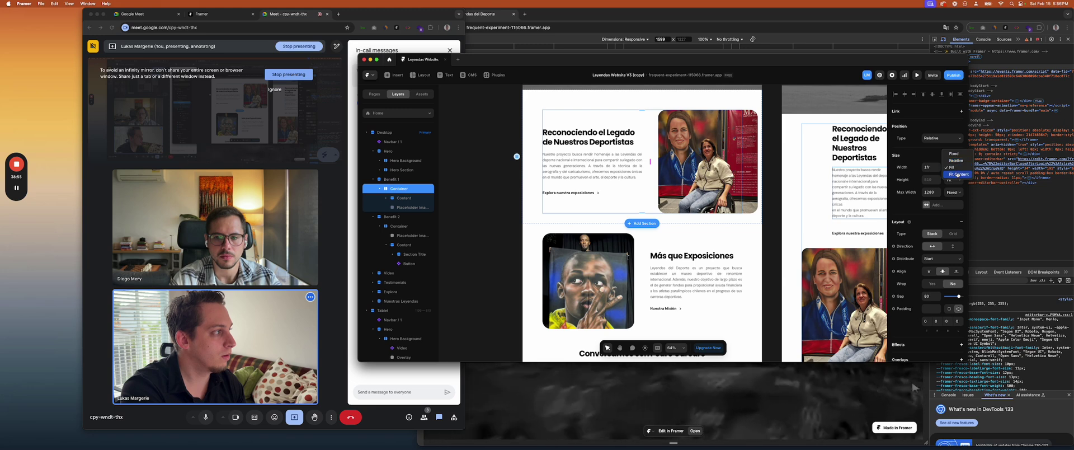
click(958, 175)
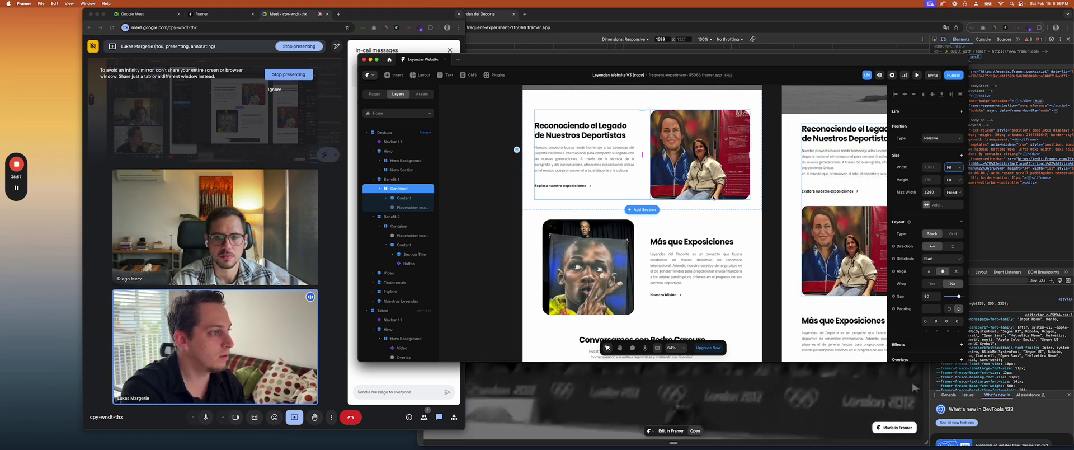
Give the second Desktop benefit section's image a Relative width of 50%
click(621, 241)
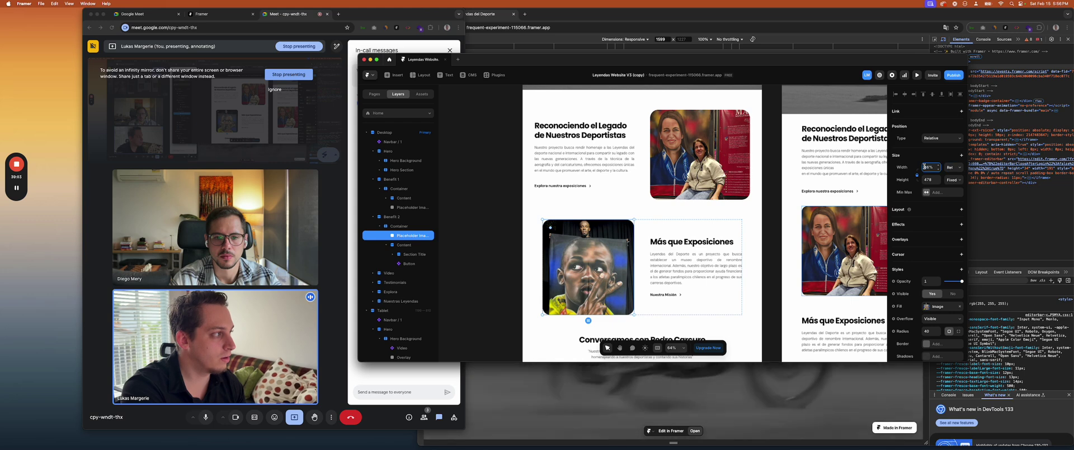
text(50)
key(Return)
Change the second Desktop benefit section's text content to a Relative width of 50%
click(694, 257)
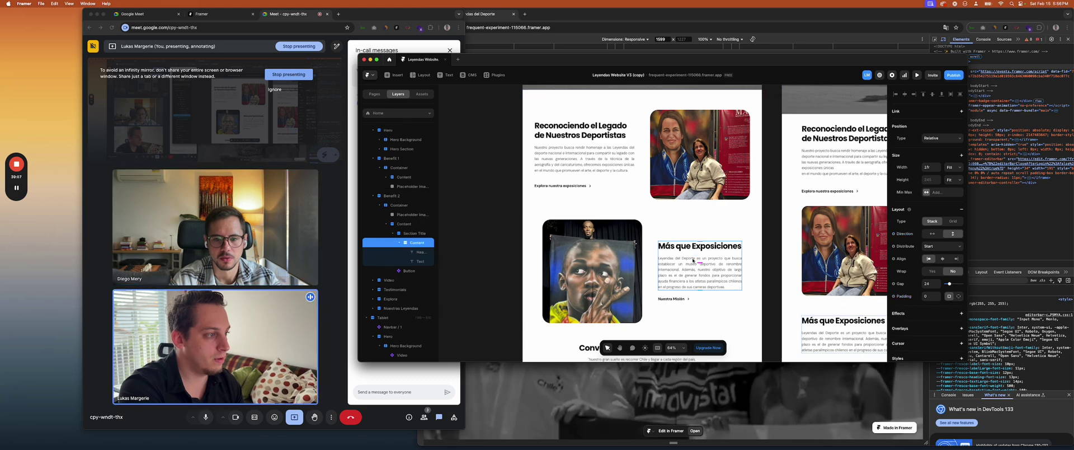
click(389, 223)
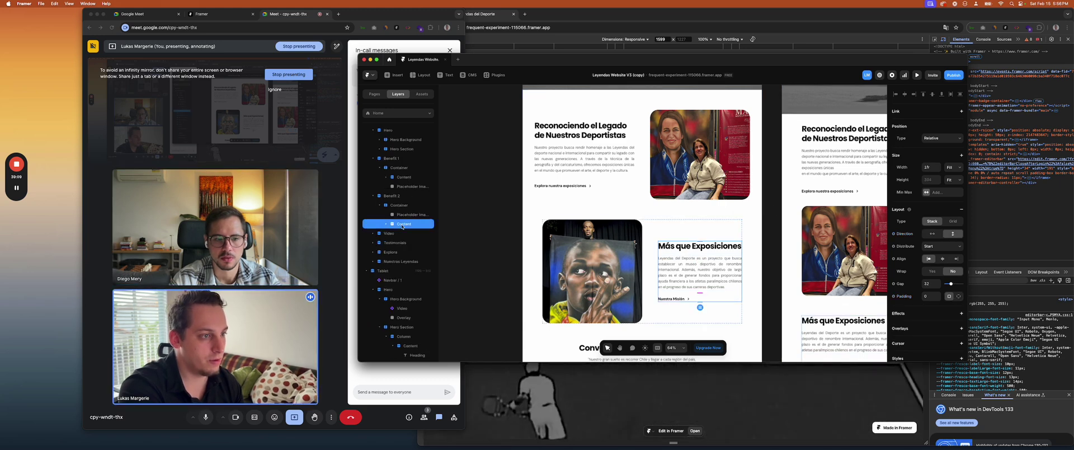
click(956, 167)
click(957, 160)
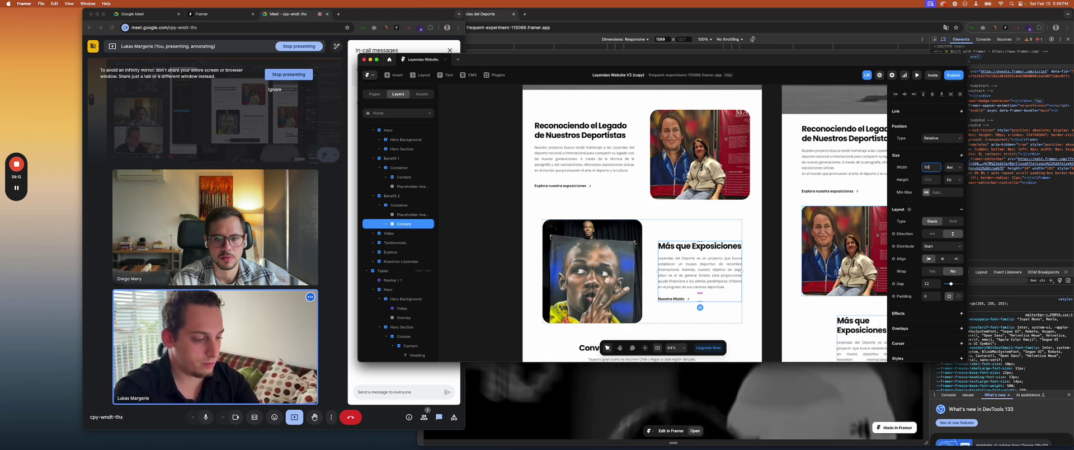
text(50)
key(Return)
Set the width of the second Desktop benefit section's container to Fit Content
click(676, 239)
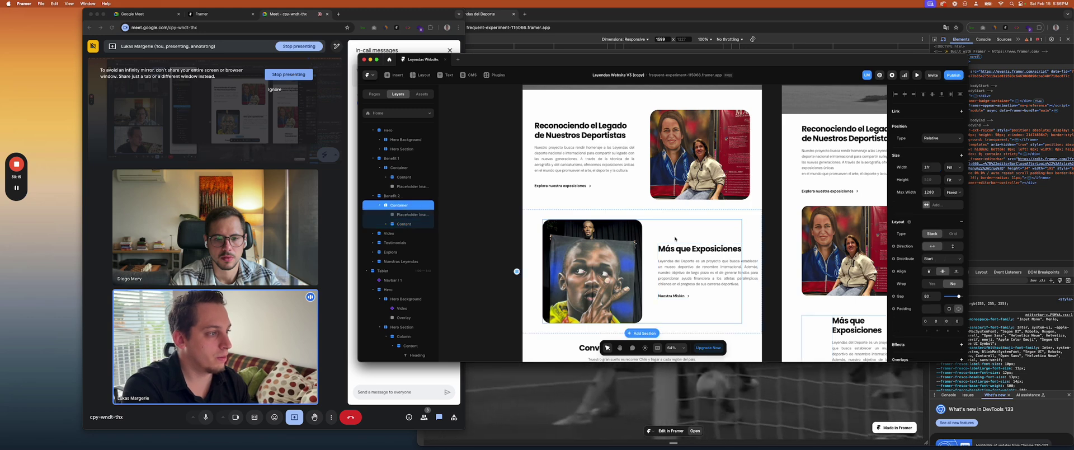
click(955, 167)
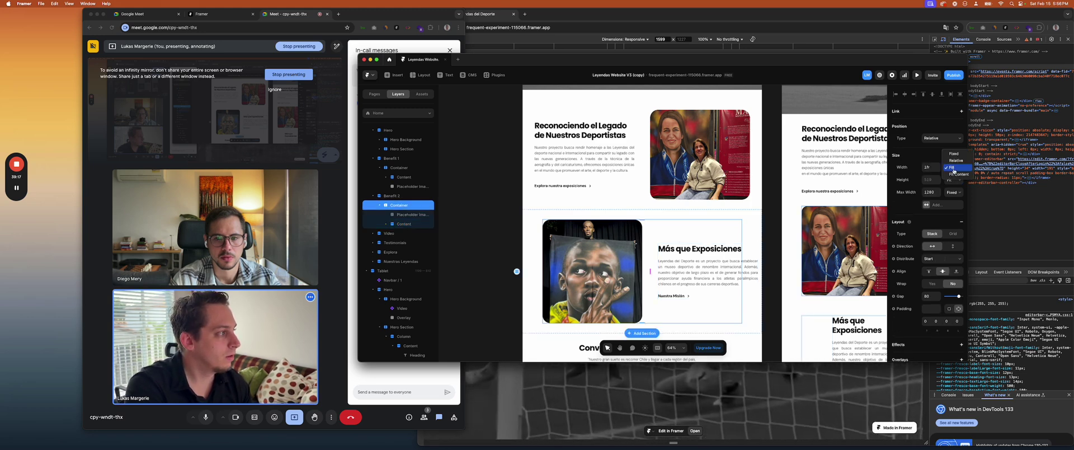
click(946, 177)
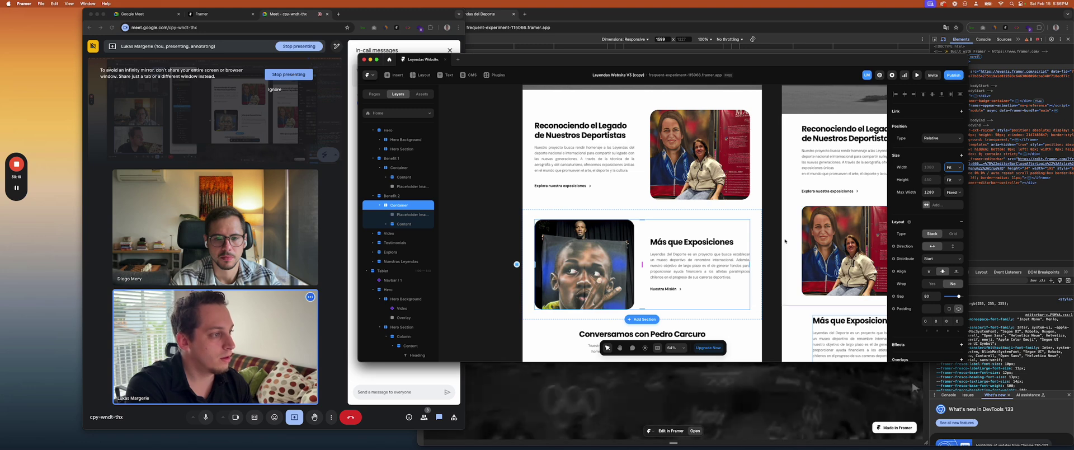
Set the padding of the first Desktop benefit section's text content to 20, trying 10 as an alternative
click(605, 181)
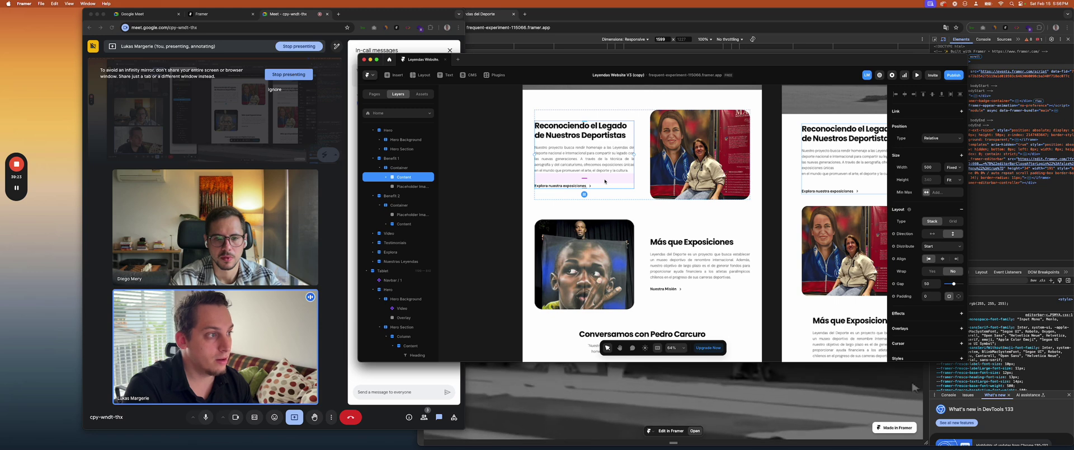
click(923, 296)
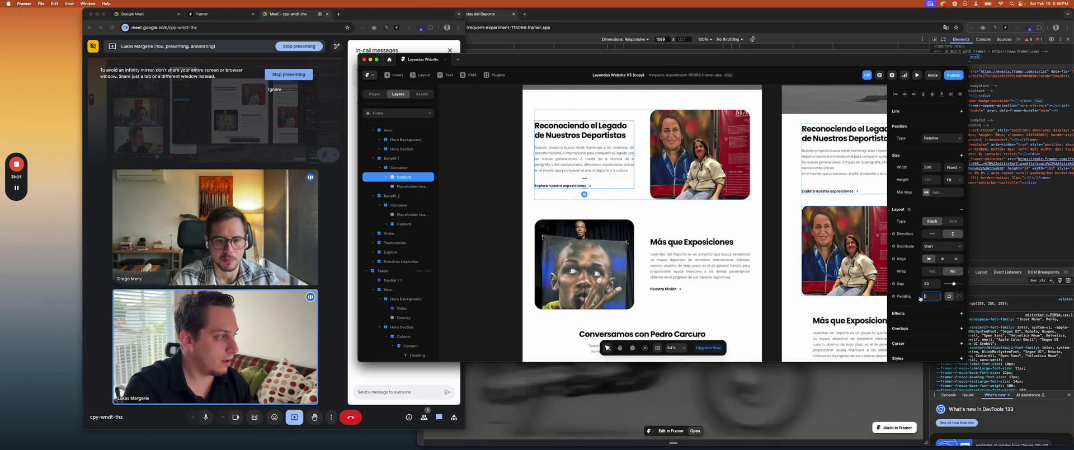
text(20)
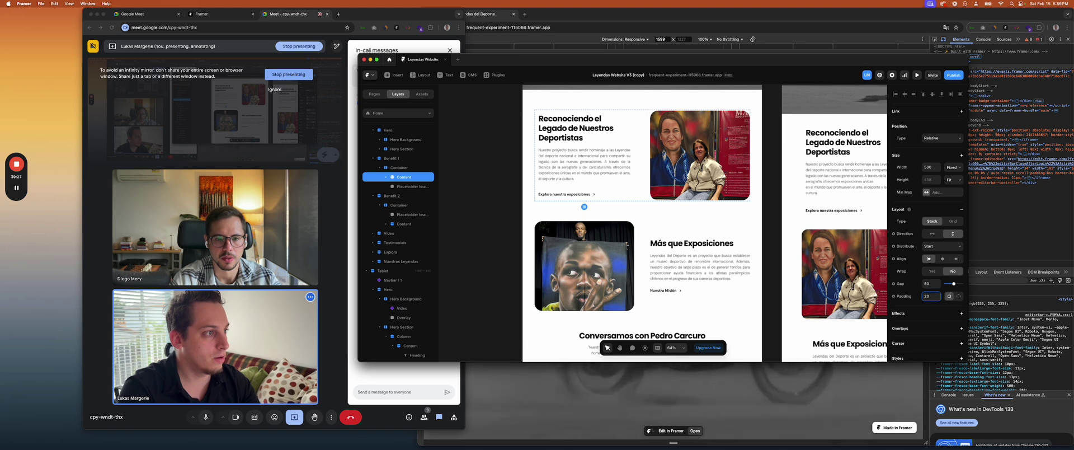
key(BackSpace)
key(BackSpace)
text(10)
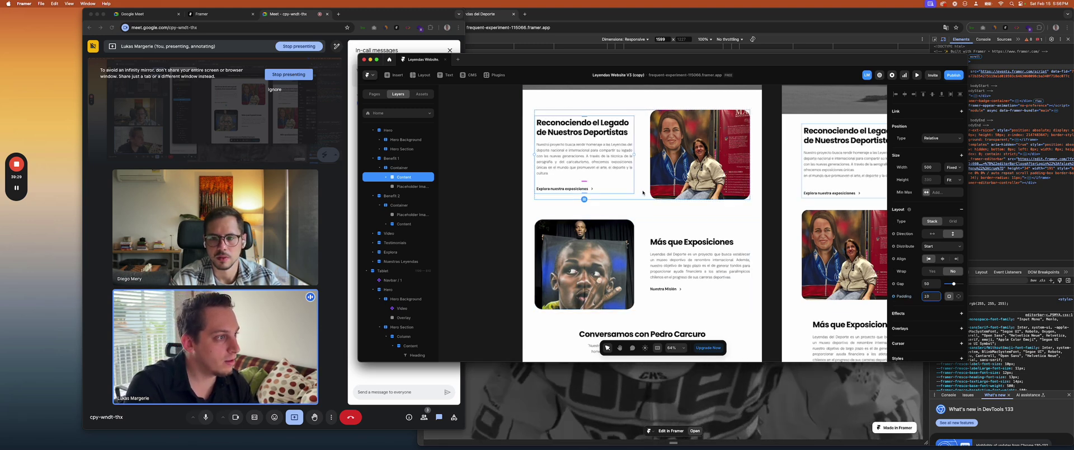
key(shift+Up)
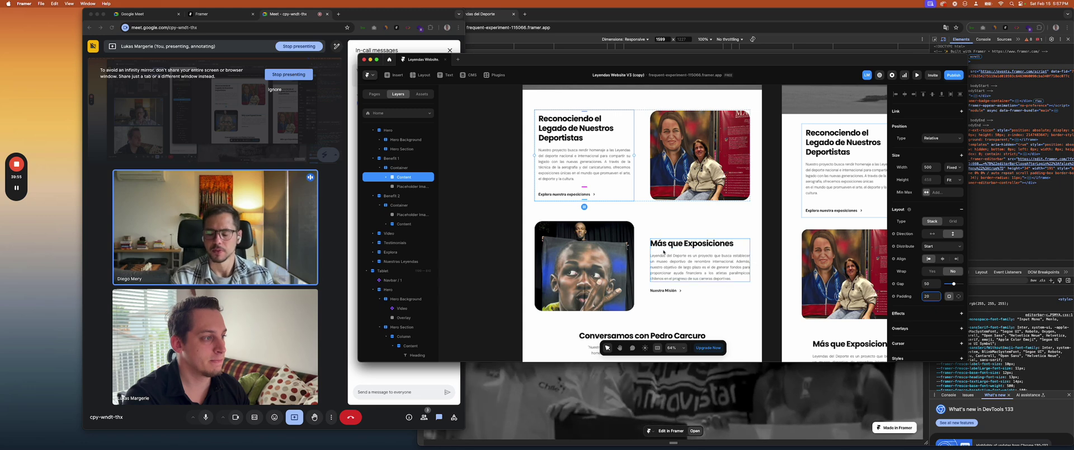
Give the second Desktop benefit section's text content a padding of 20
click(676, 284)
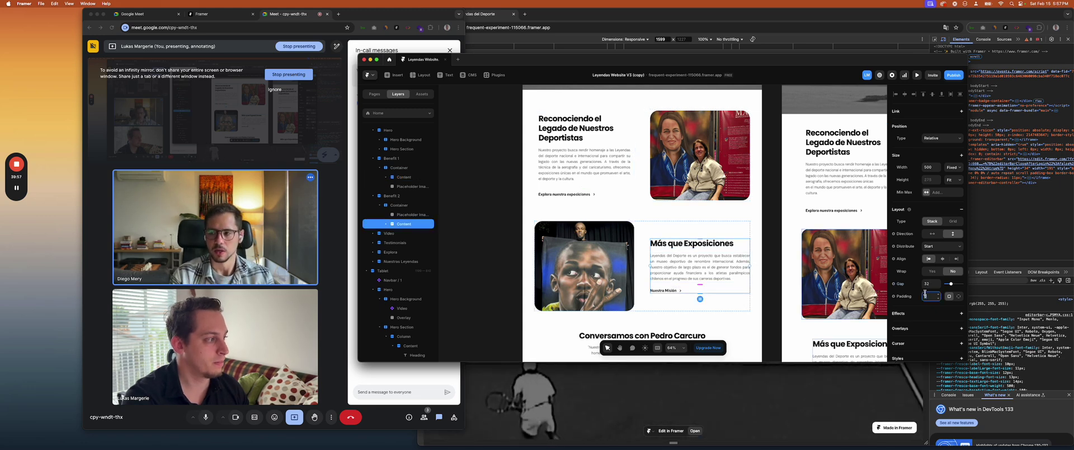
key(Return)
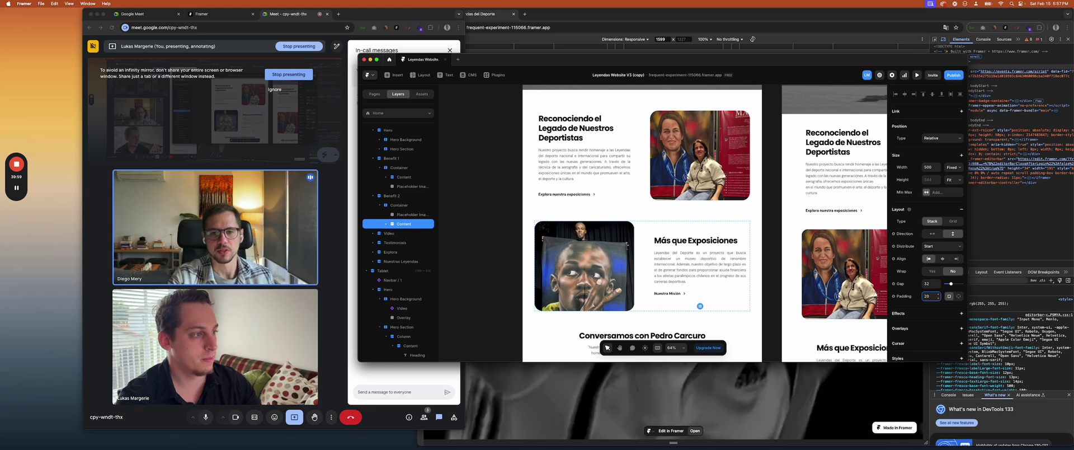
click(504, 213)
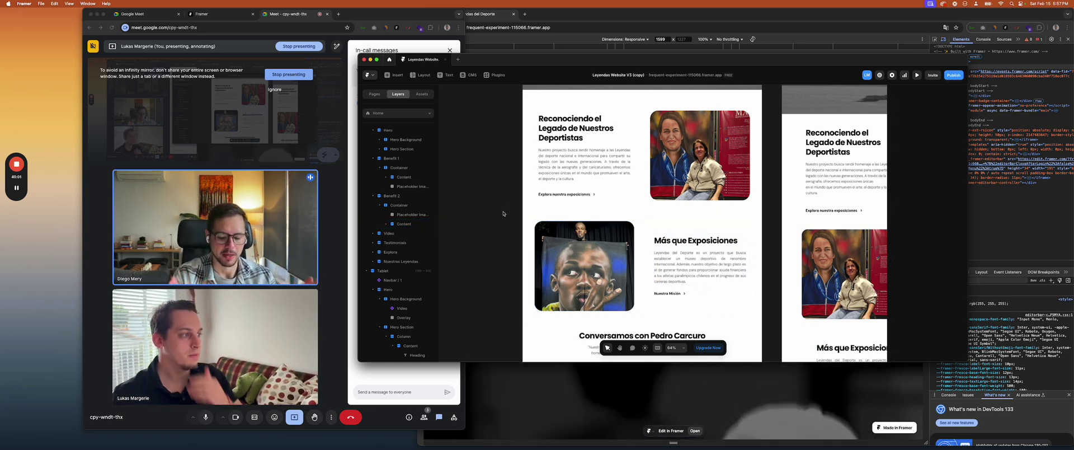
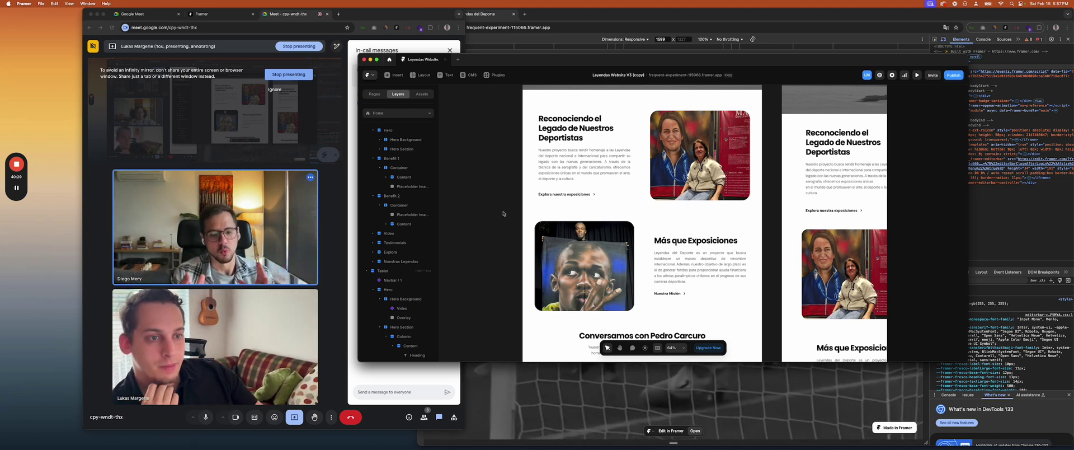
Inspect the layout settings of the first Desktop benefit section and its container
click(529, 193)
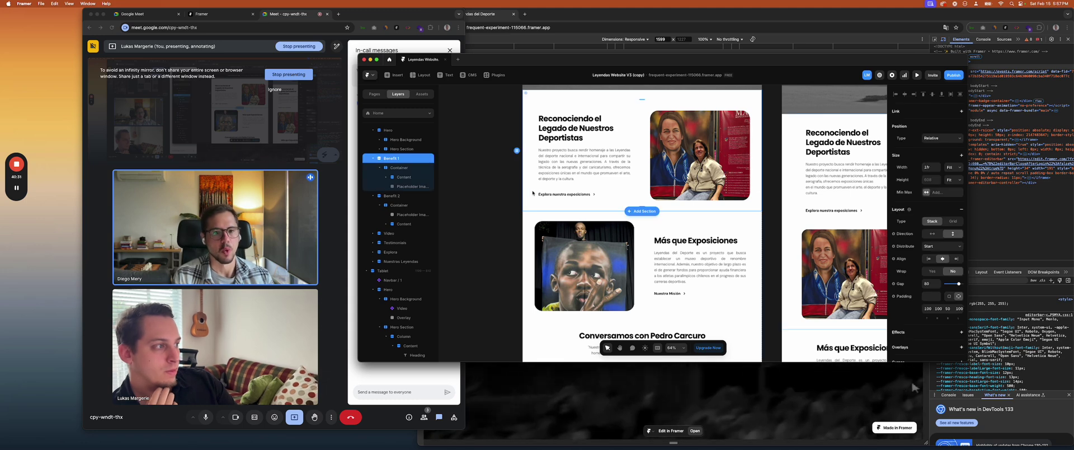
scroll(400, 158, up, 2)
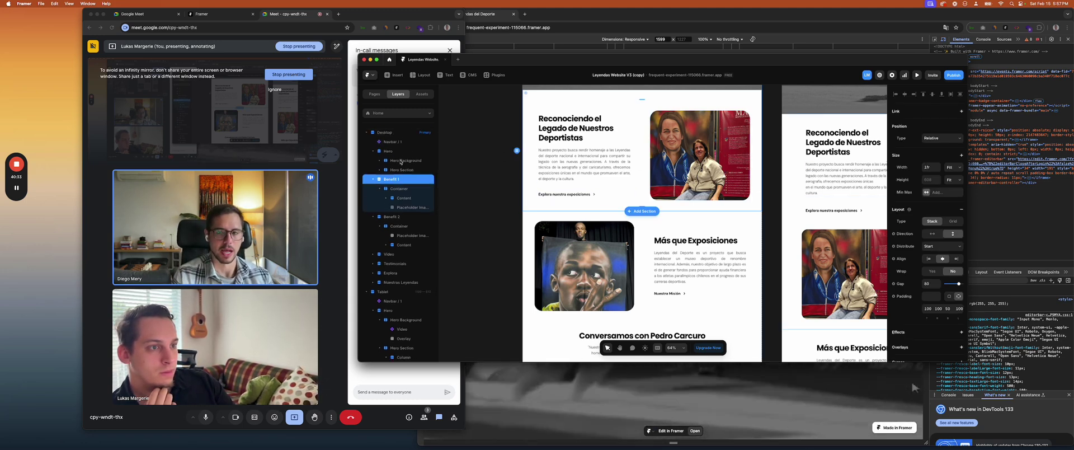
click(401, 190)
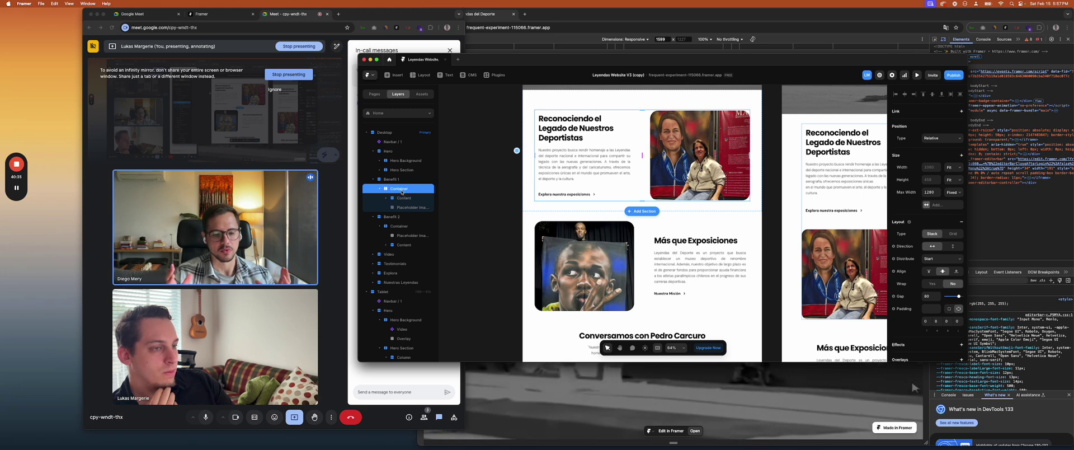
click(392, 180)
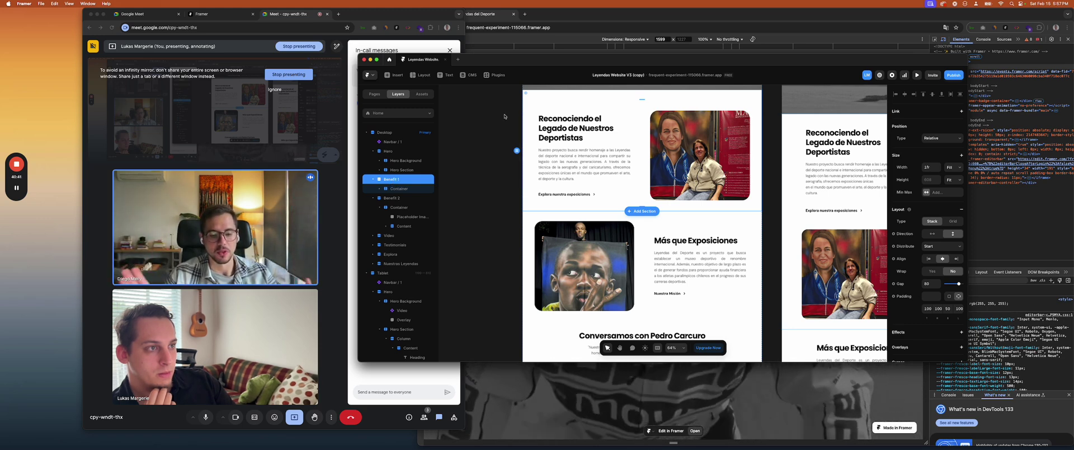
Switch to the published site in Chrome, close the developer tools and widen the browser window
click(508, 48)
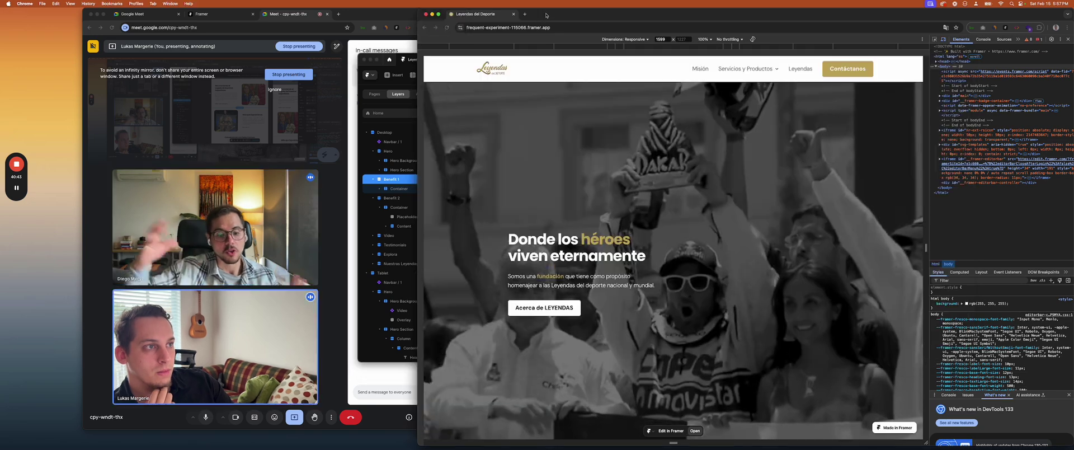
scroll(420, 208, down, 5)
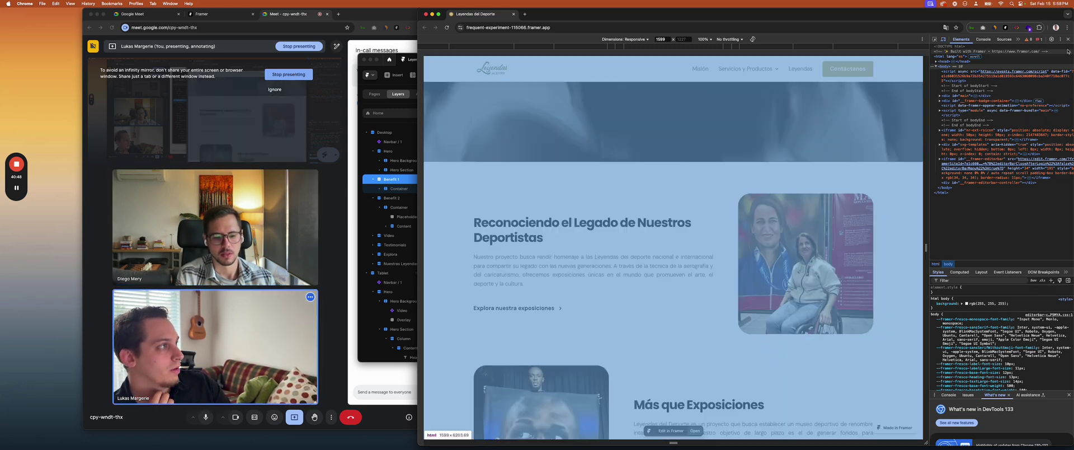
click(1068, 40)
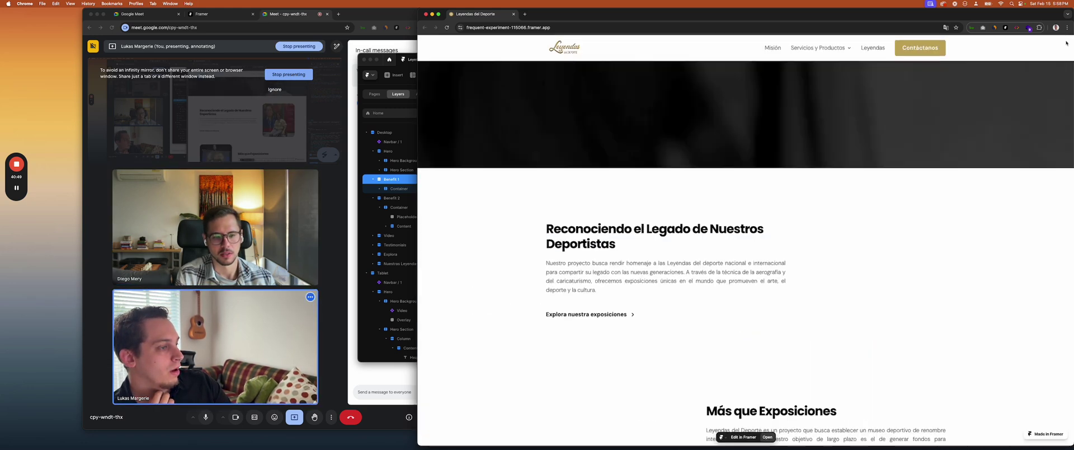
drag(417, 198, 185, 198)
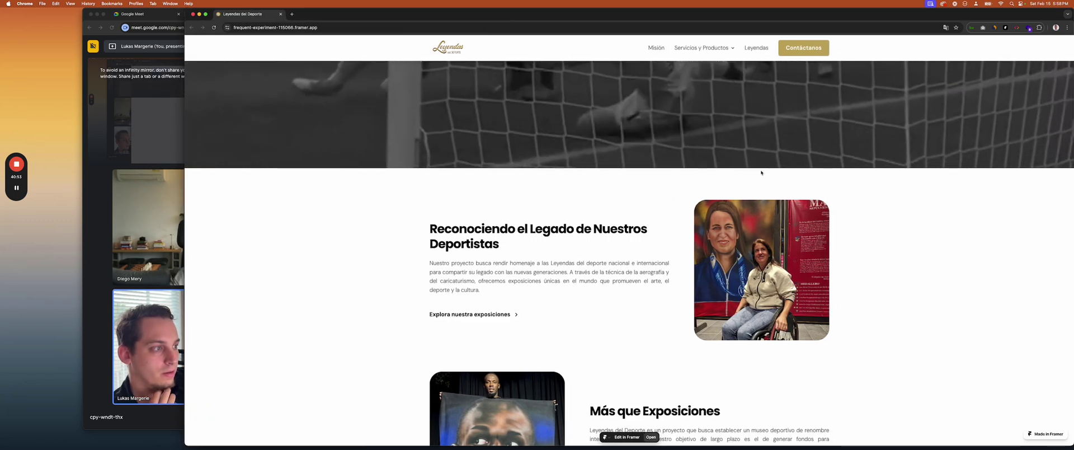
Review the published page's sections down to the footer and back to the benefit sections at the wide window size
scroll(733, 242, down, 5)
scroll(732, 243, down, 14)
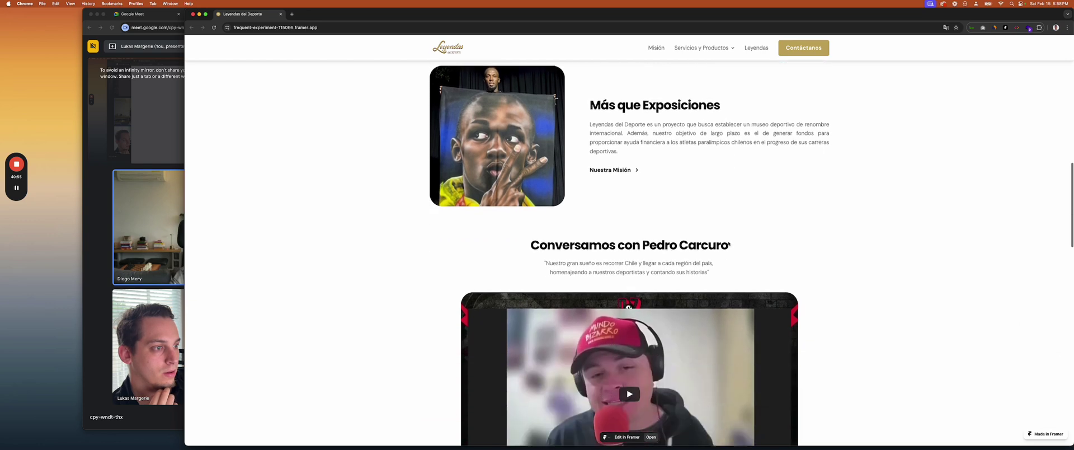
scroll(727, 239, down, 3)
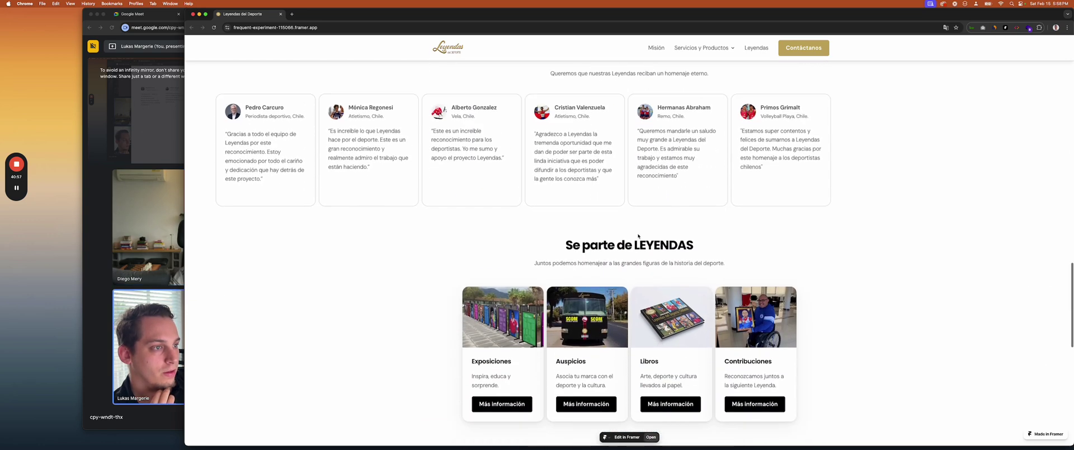
scroll(733, 162, up, 2)
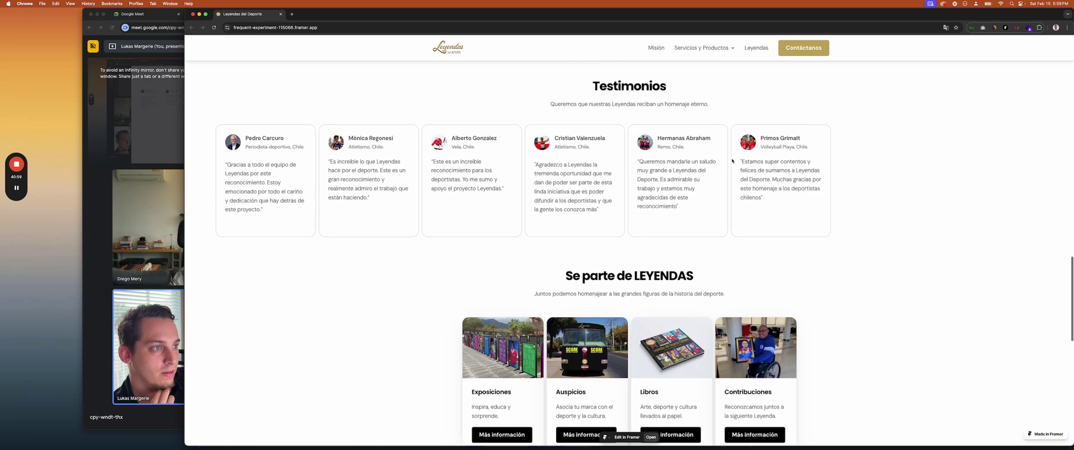
scroll(675, 190, up, 2)
scroll(682, 191, down, 20)
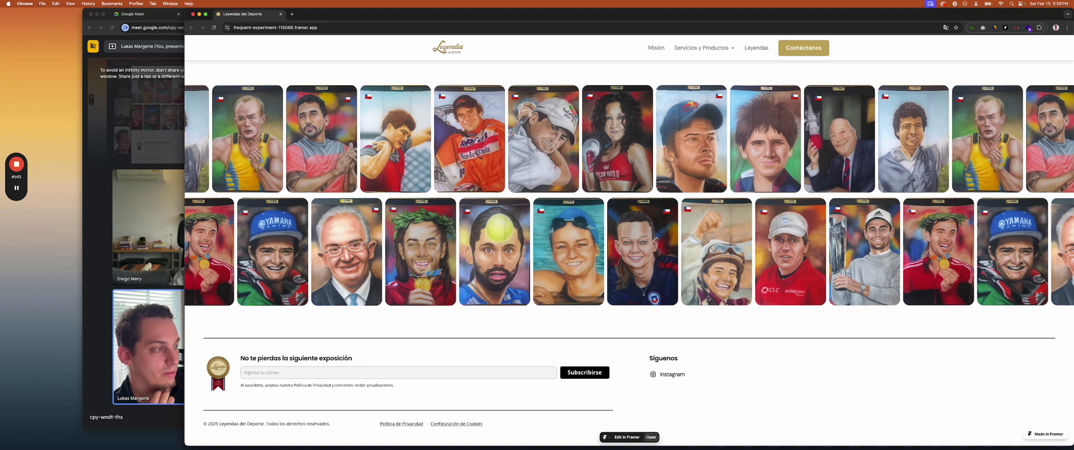
scroll(457, 370, up, 20)
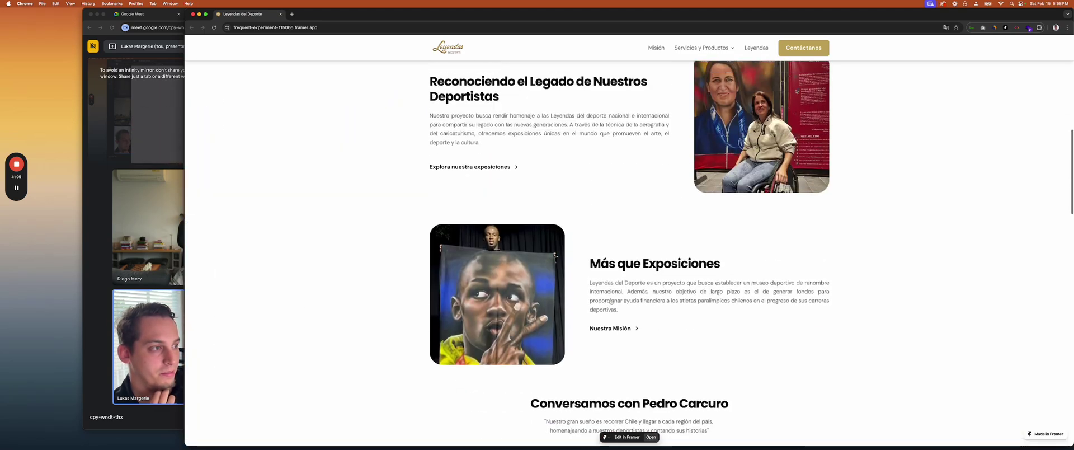
scroll(611, 299, down, 5)
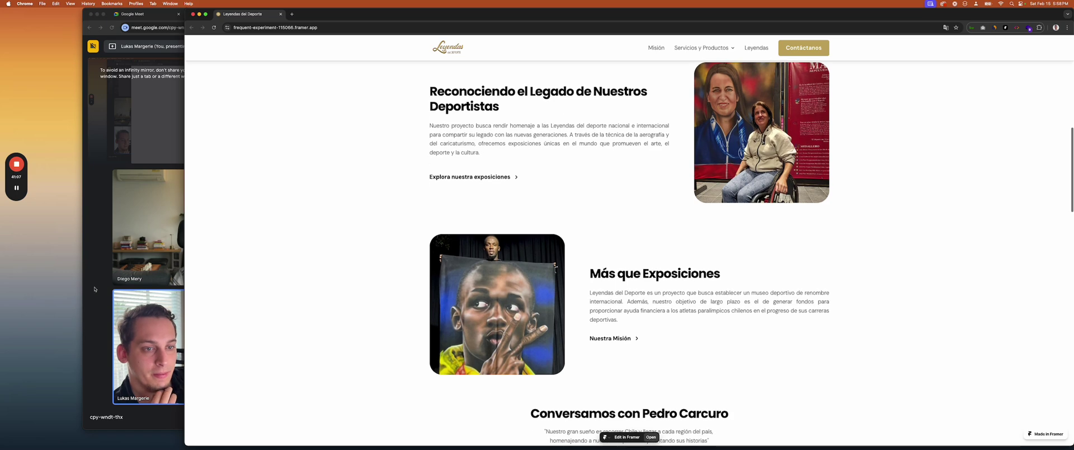
Uncover the Framer window and select the first Desktop benefit section's container to check its max width
double_click(374, 16)
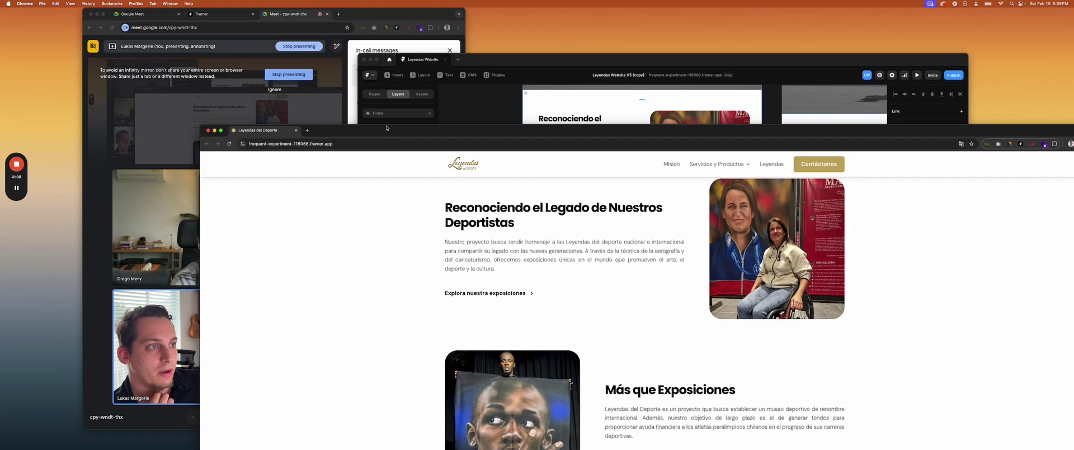
click(513, 65)
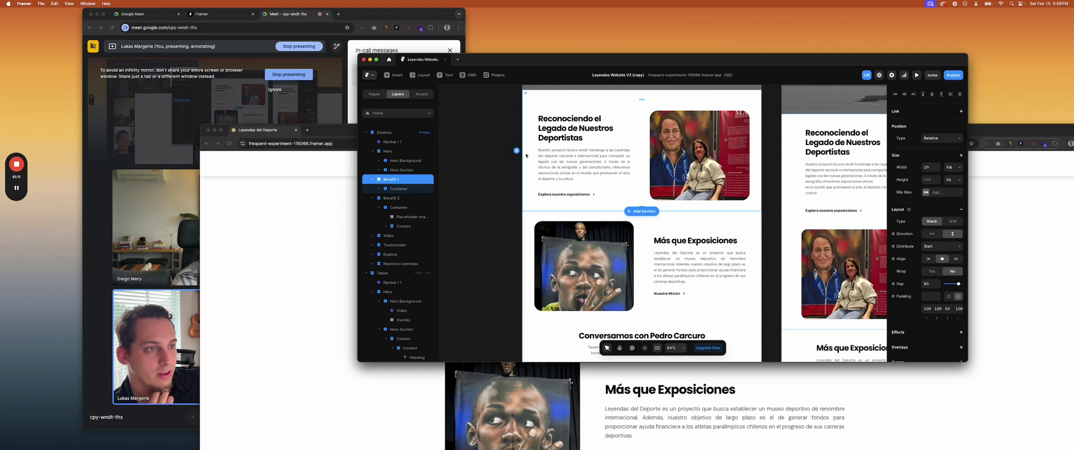
click(390, 189)
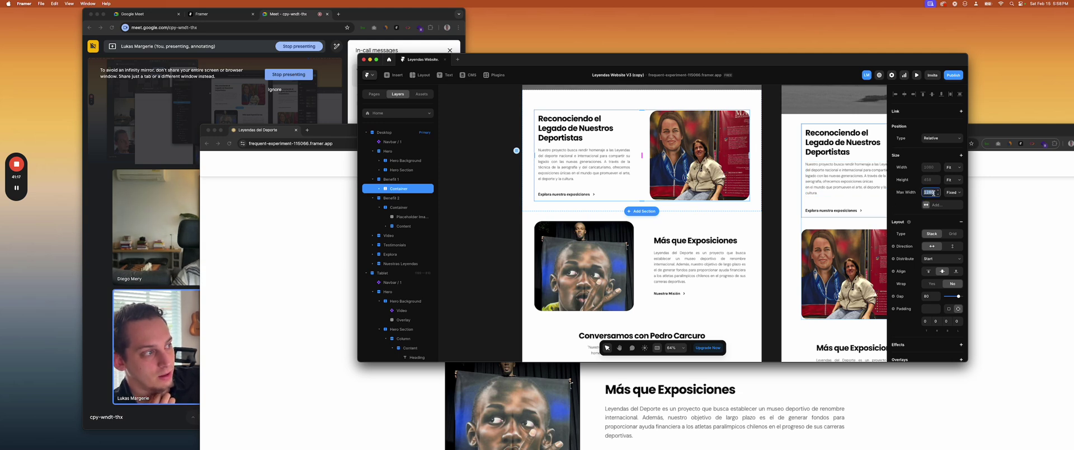
scroll(643, 235, up, 5)
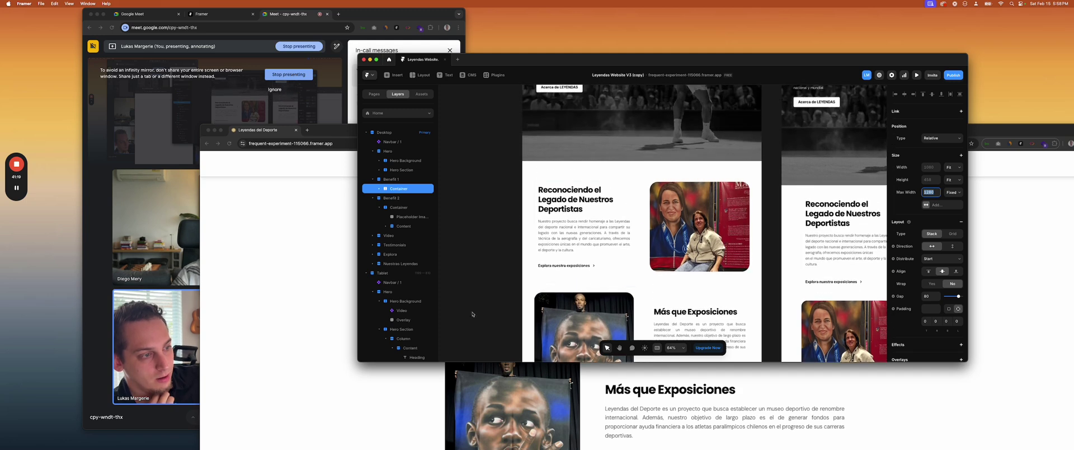
Compare the published page's benefit sections with the header logo's alignment in Chrome
click(629, 392)
scroll(453, 179, down, 5)
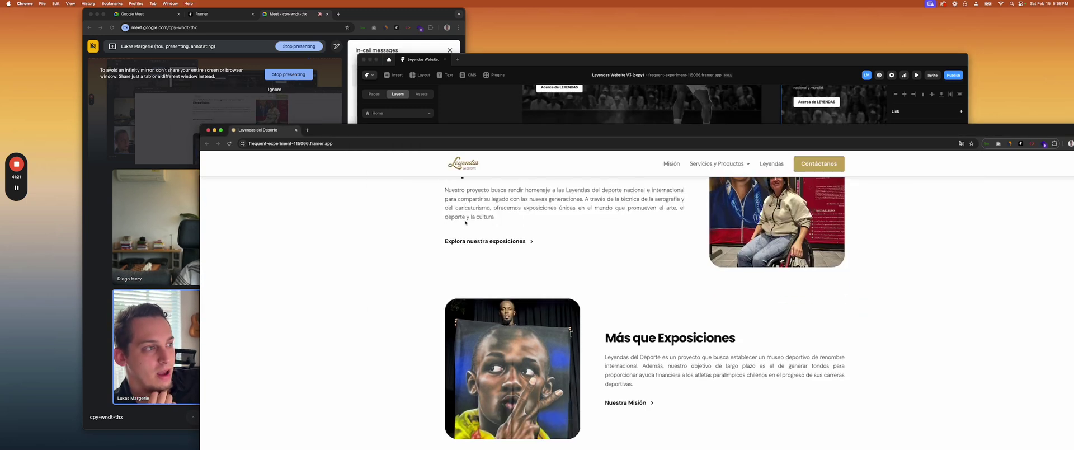
scroll(473, 213, up, 6)
scroll(474, 213, down, 1)
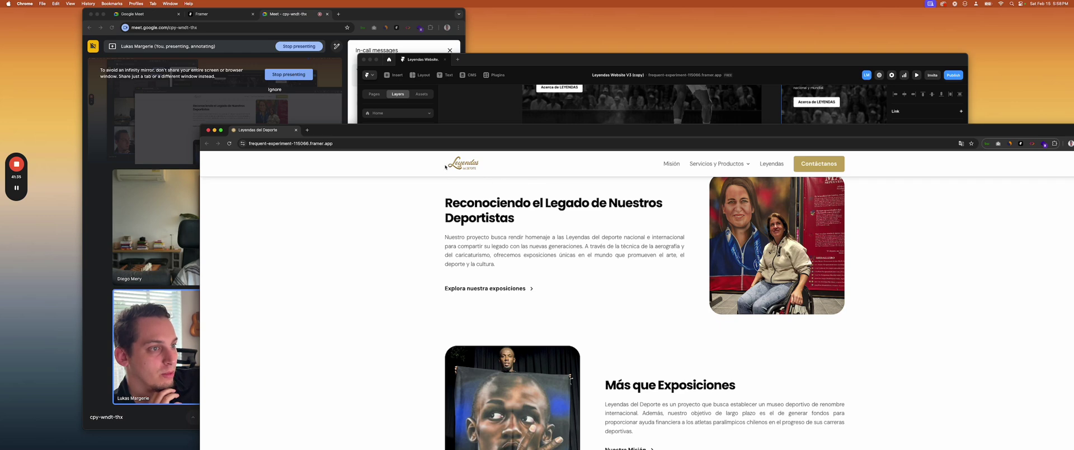
scroll(545, 234, down, 2)
scroll(546, 234, up, 1)
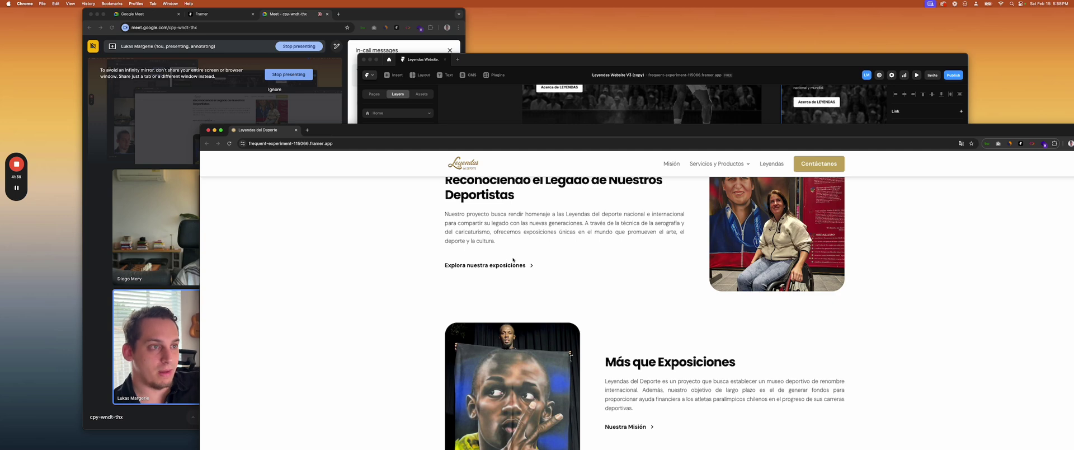
Reposition and narrow the published site's browser window, and return to Framer at the video and testimonials sections
drag(427, 135, 412, 41)
drag(184, 61, 498, 62)
click(458, 103)
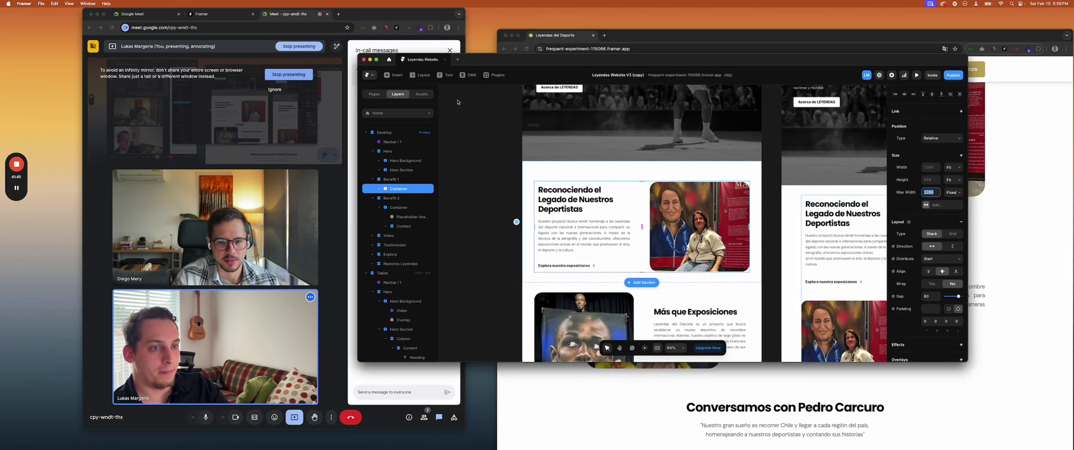
scroll(612, 198, down, 15)
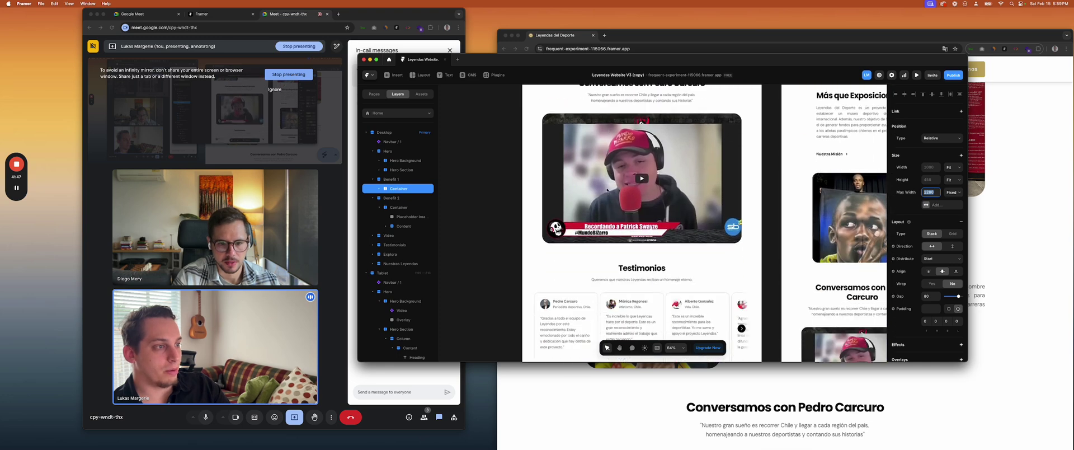
Select the Desktop testimonials carousel and examine its sizing, minimum width and direction settings, comparing them with the parent Testimonials section
click(656, 219)
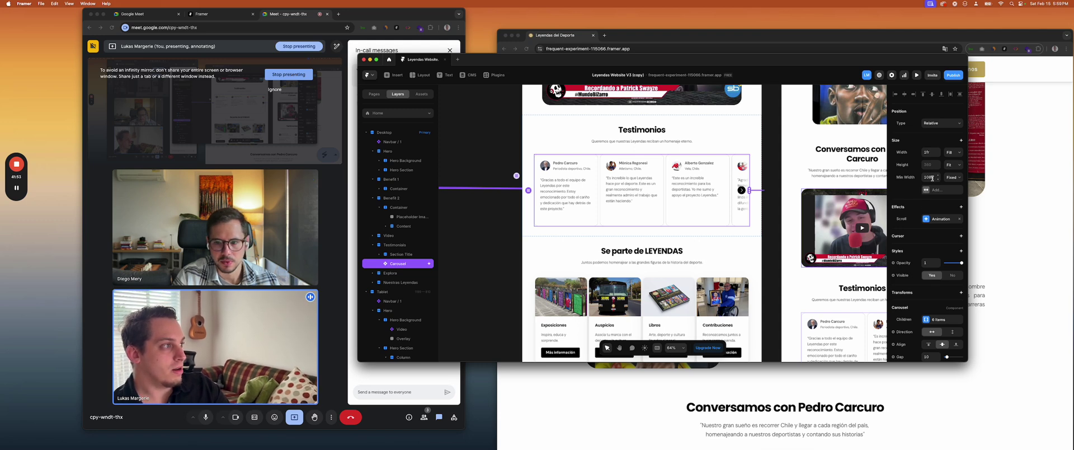
scroll(726, 198, right, 3)
scroll(726, 198, down, 2)
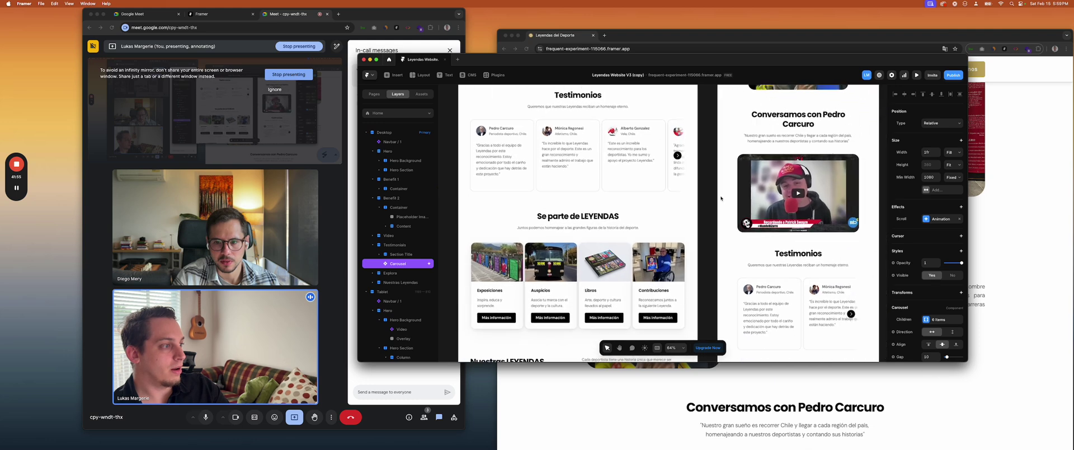
scroll(726, 199, up, 3)
scroll(726, 199, left, 3)
click(401, 247)
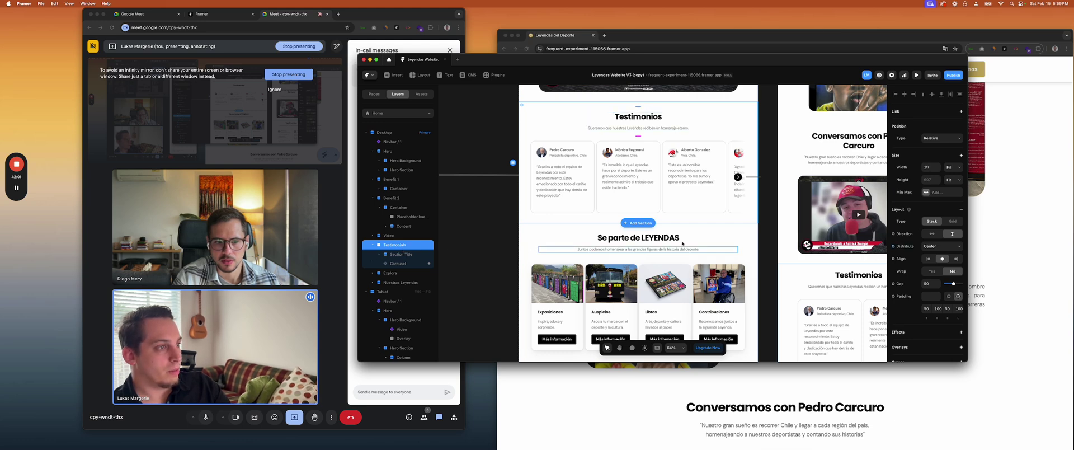
click(402, 264)
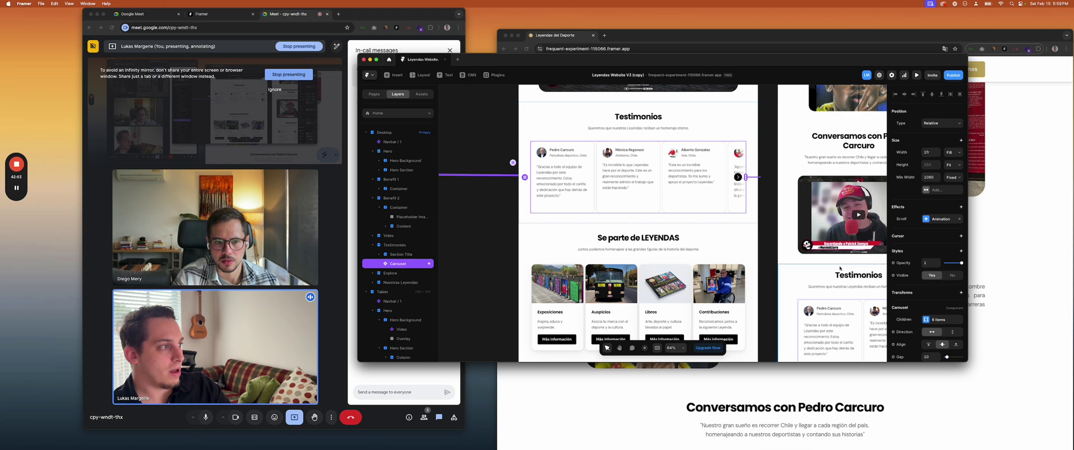
scroll(951, 262, down, 3)
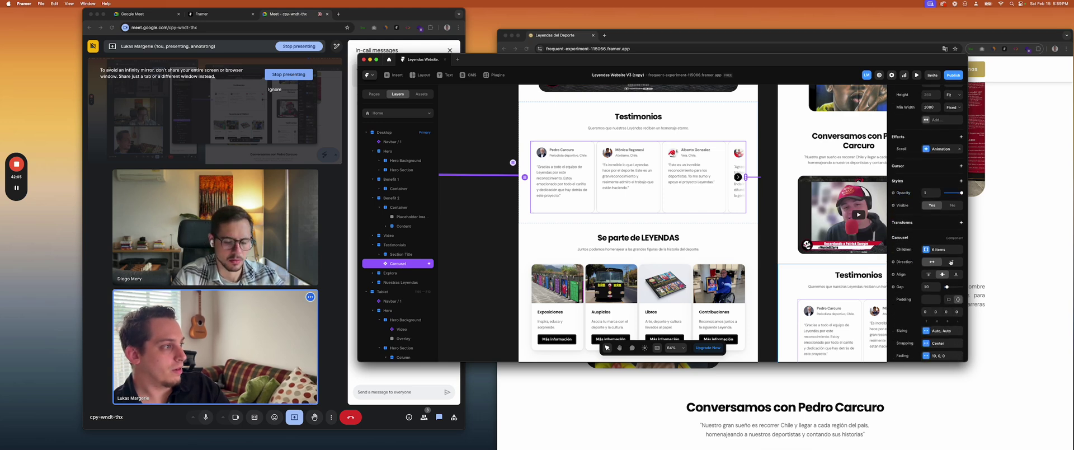
click(951, 262)
click(933, 261)
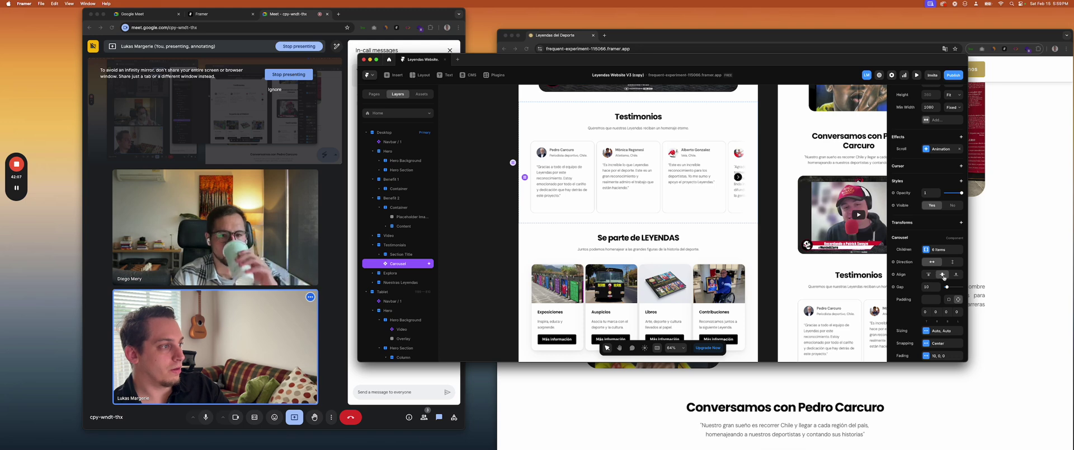
Switch to the published site in Chrome and check how the testimonials carousel behaves at a very wide and a narrower window size
click(1002, 263)
scroll(856, 260, down, 4)
scroll(856, 260, down, 10)
drag(497, 266, 103, 266)
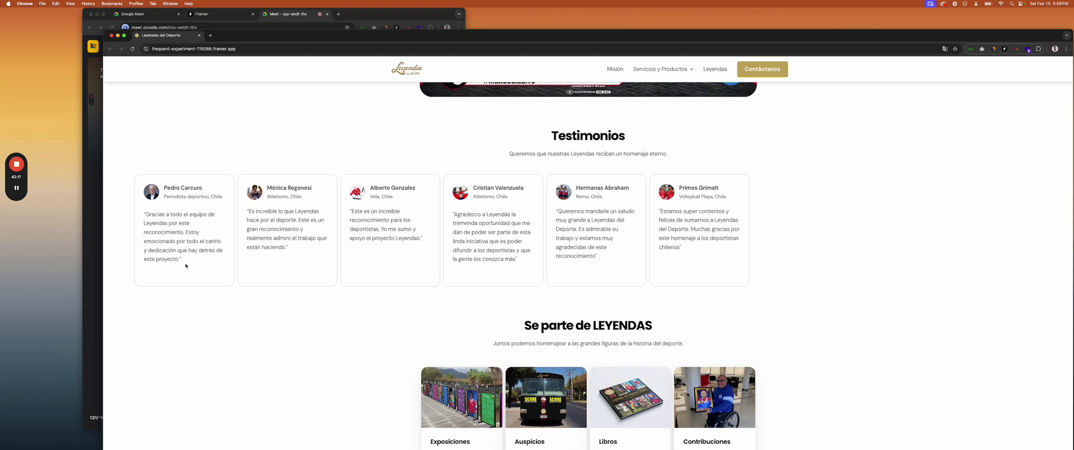
drag(106, 277, 569, 256)
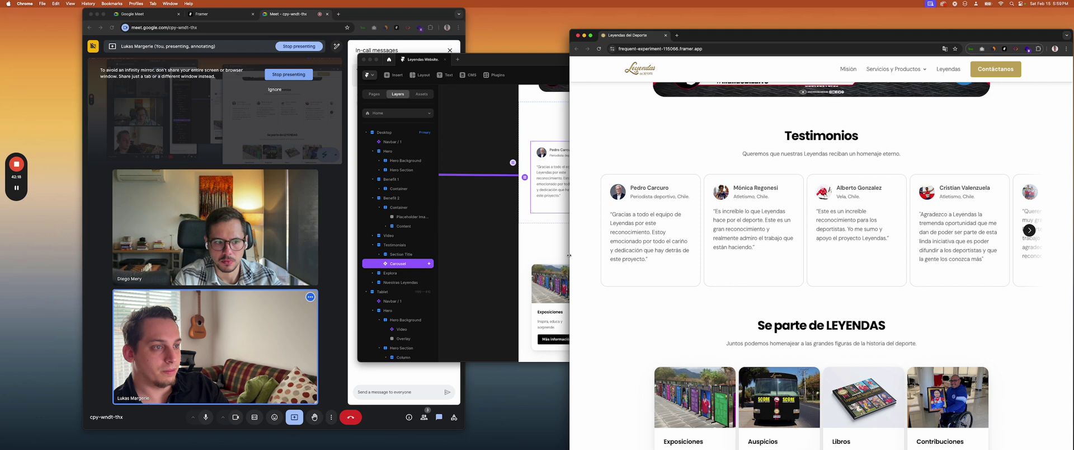
Return to Framer and remove the minimum width from the Desktop testimonials carousel
click(482, 244)
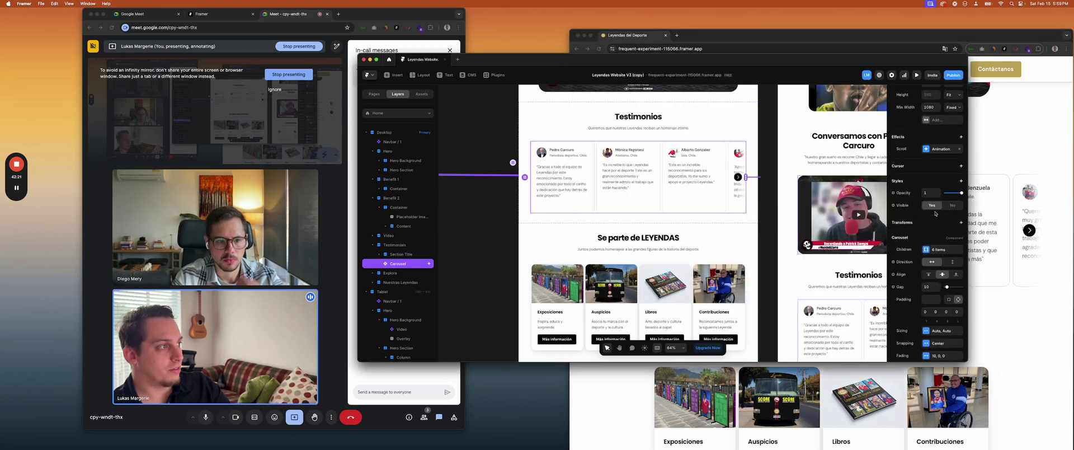
scroll(935, 213, up, 3)
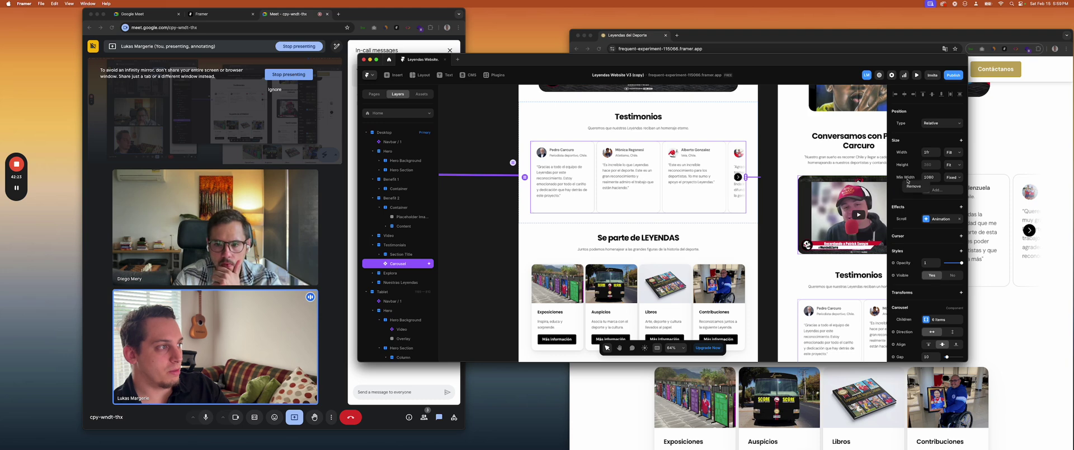
click(909, 186)
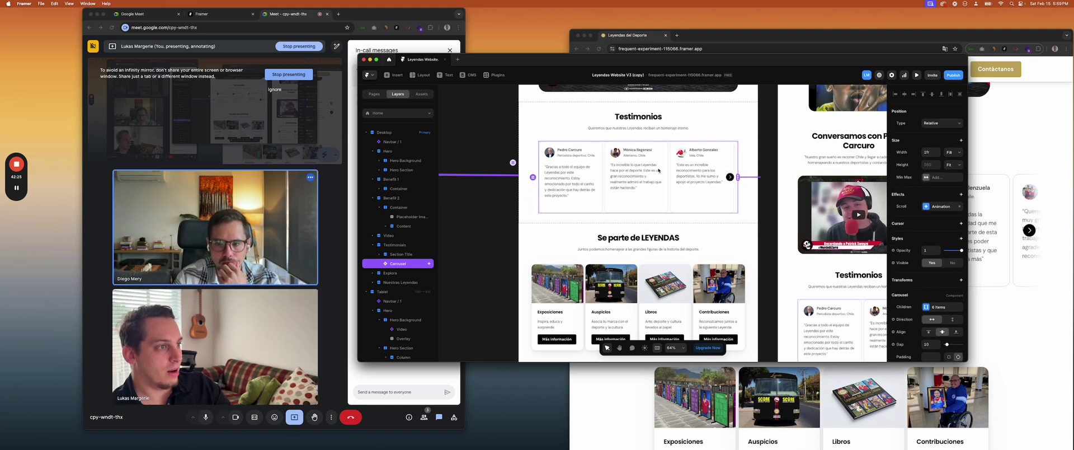
Check the max width setting of the first Desktop benefit section's container for use in the testimonials section
scroll(623, 181, up, 3)
scroll(623, 182, up, 8)
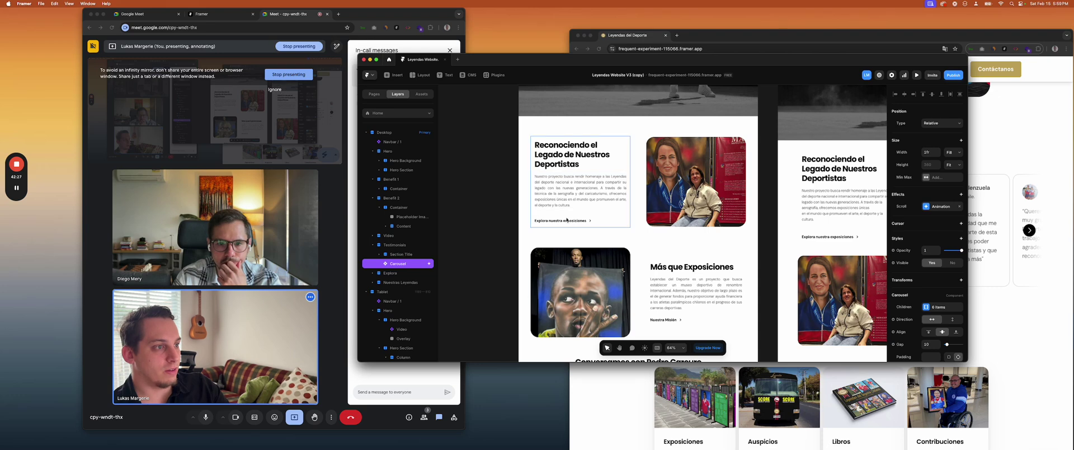
click(640, 226)
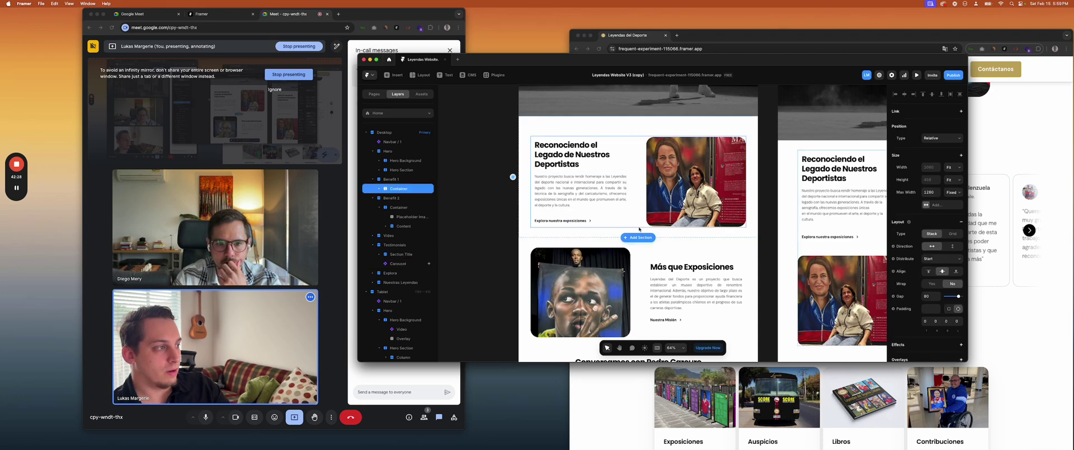
click(900, 192)
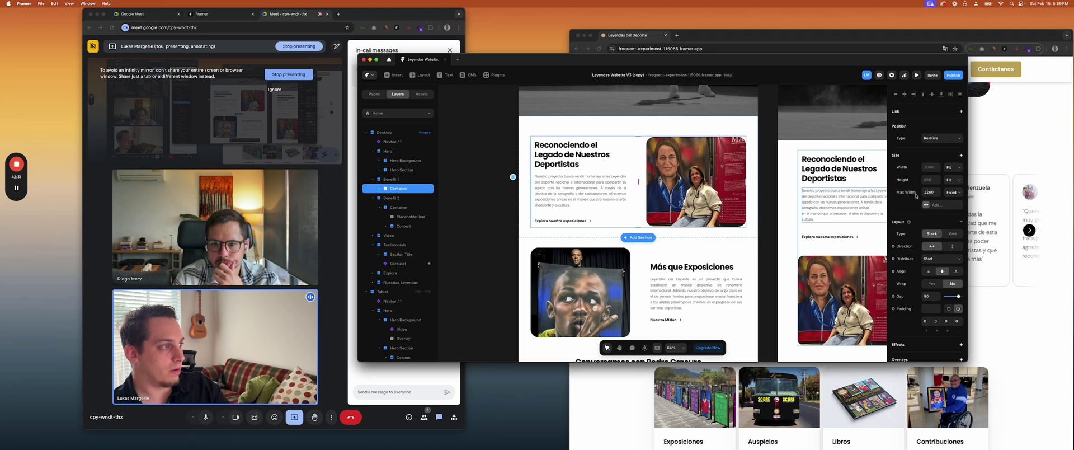
scroll(604, 223, down, 10)
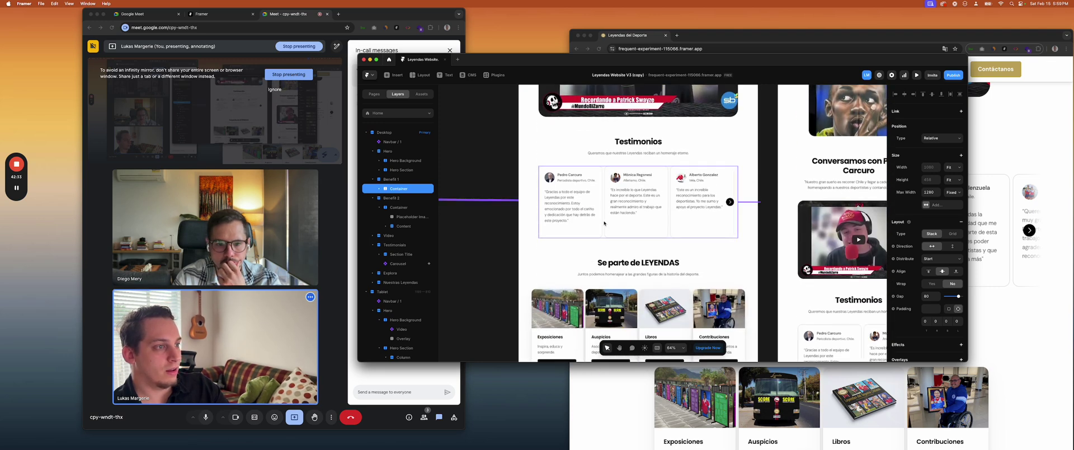
Add a max width of 1280 to the Desktop Testimonials section
click(605, 223)
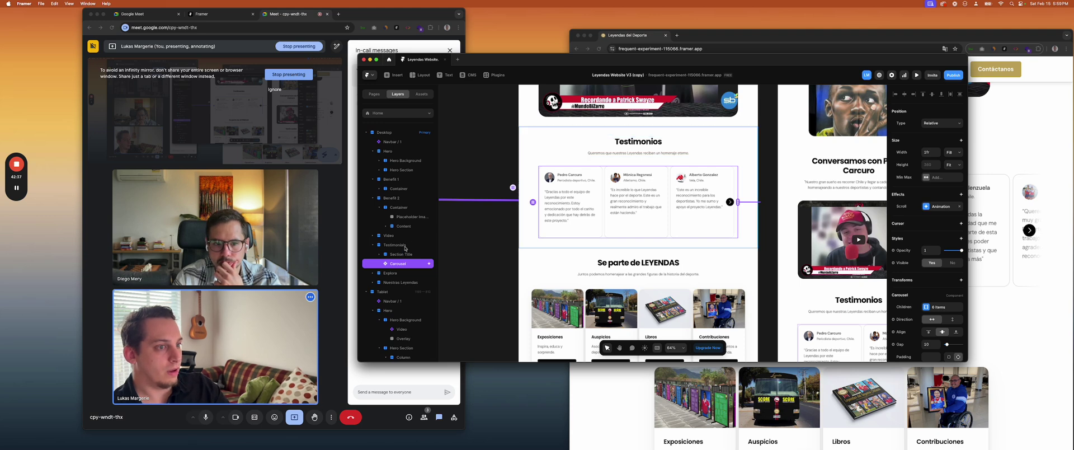
click(404, 247)
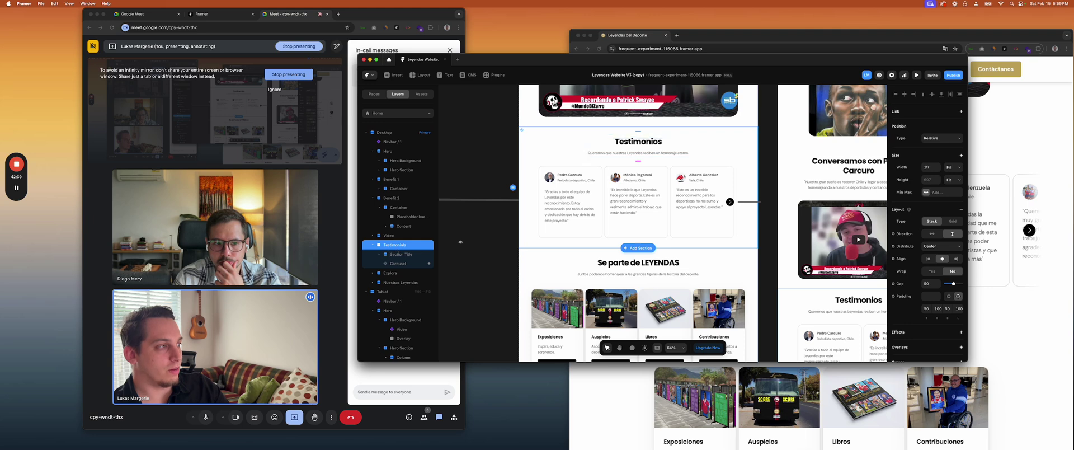
click(962, 155)
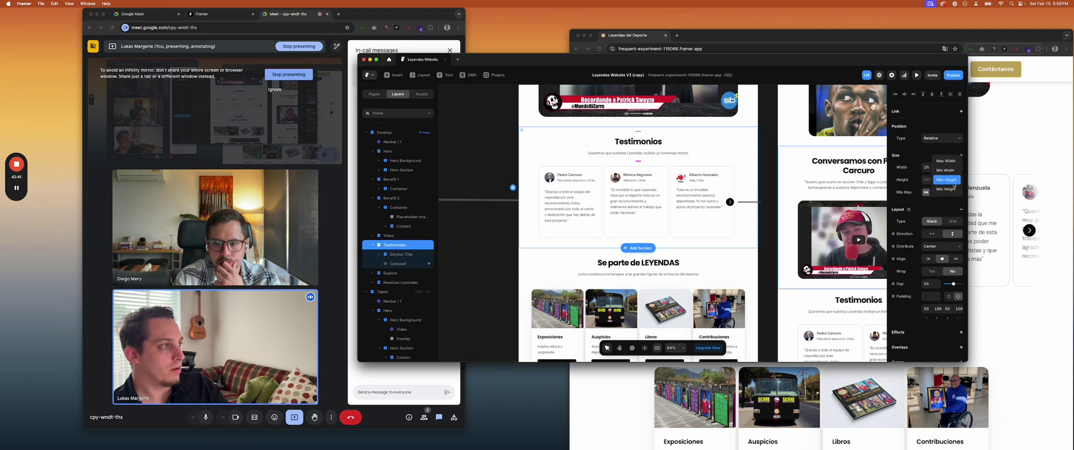
click(951, 162)
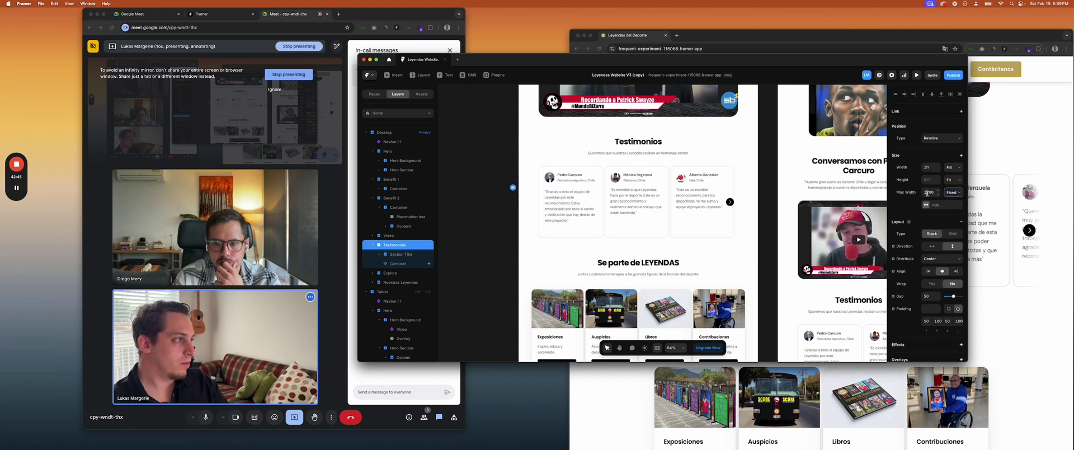
double_click(932, 192)
text(1280)
key(Escape)
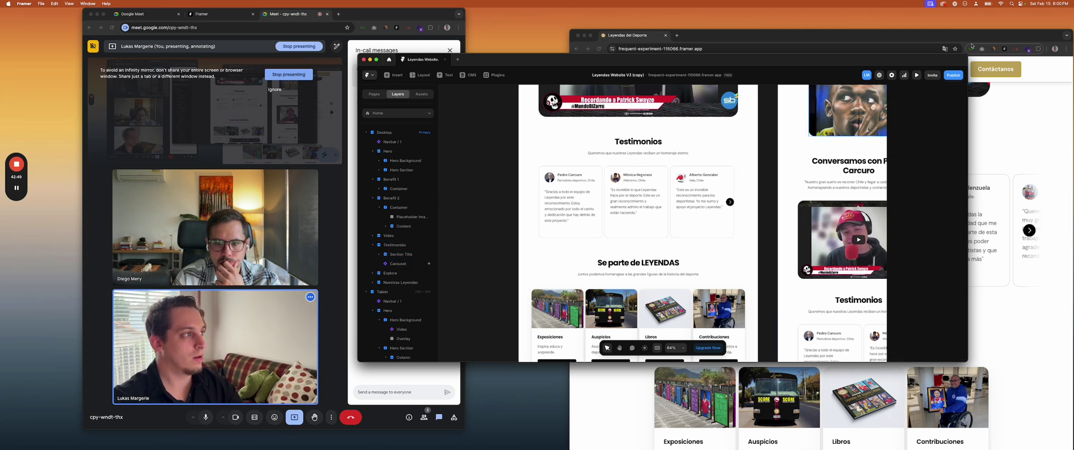
Publish the site changes and reload the published page in Chrome
click(951, 77)
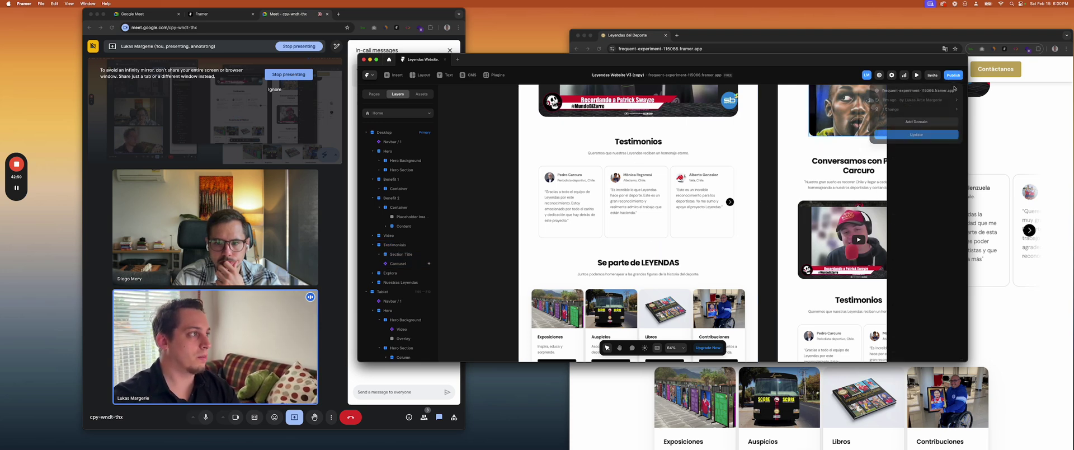
click(1005, 128)
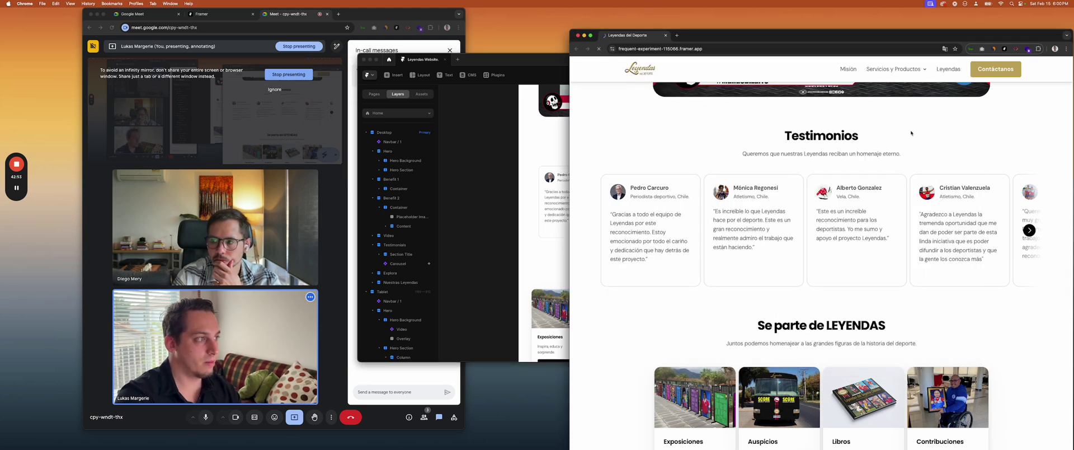
key(super+r)
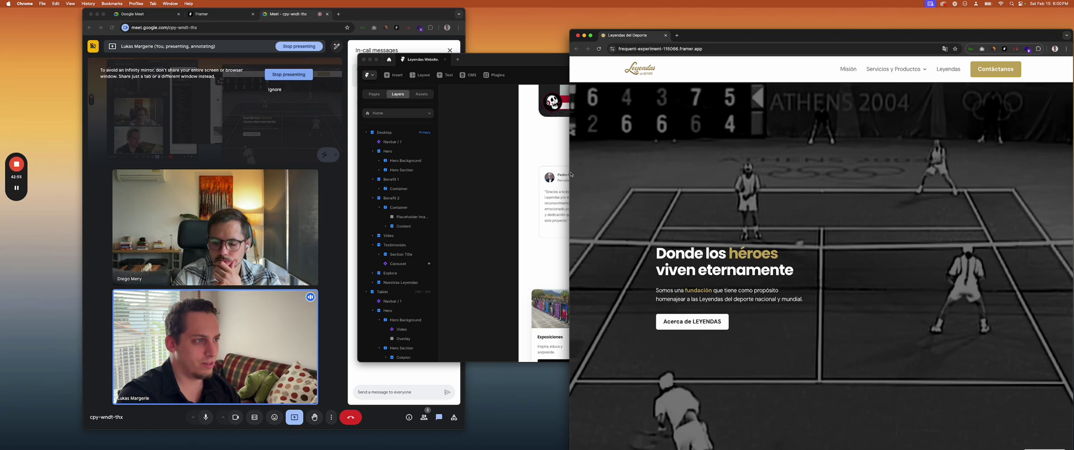
Widen the published site's browser window and check the testimonials' alignment against the benefit and video sections
click(568, 174)
key(super+Tab)
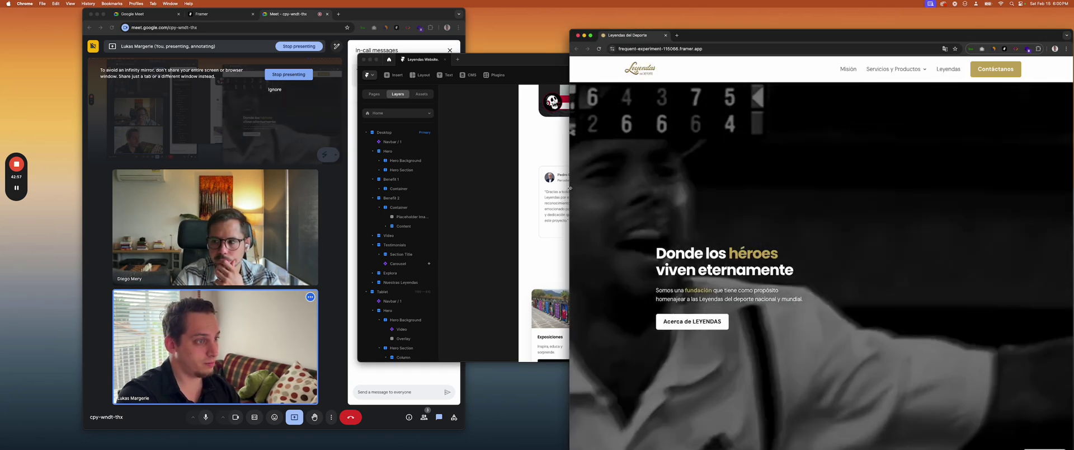
drag(570, 188, 228, 190)
scroll(476, 213, down, 15)
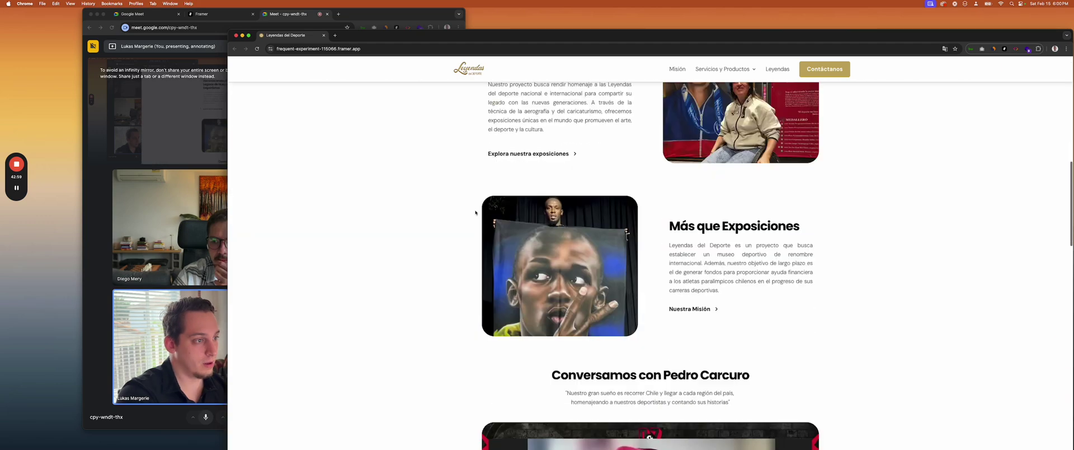
scroll(475, 213, down, 15)
scroll(474, 213, up, 10)
scroll(474, 213, up, 2)
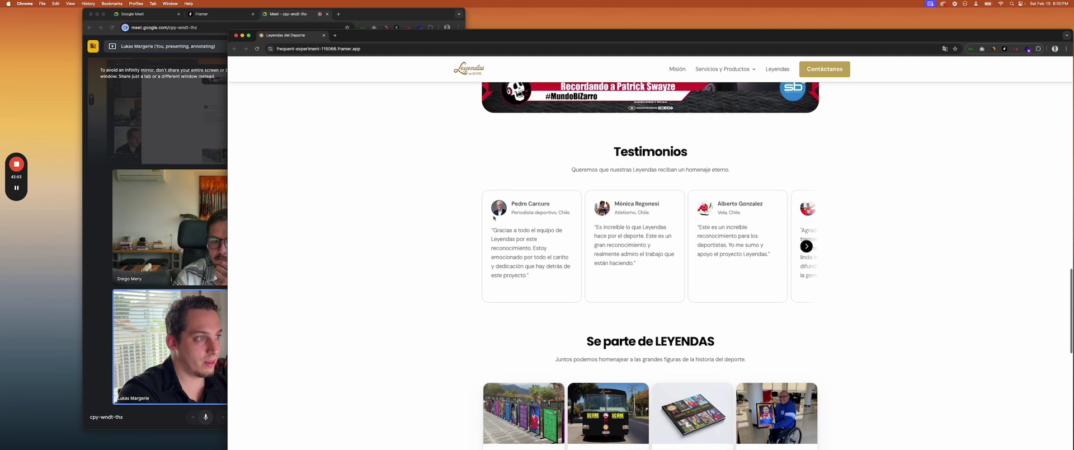
Review the published page's Se parte de LEYENDAS cards and the Nuestras LEYENDAS portrait rows down to the footer
scroll(647, 245, down, 8)
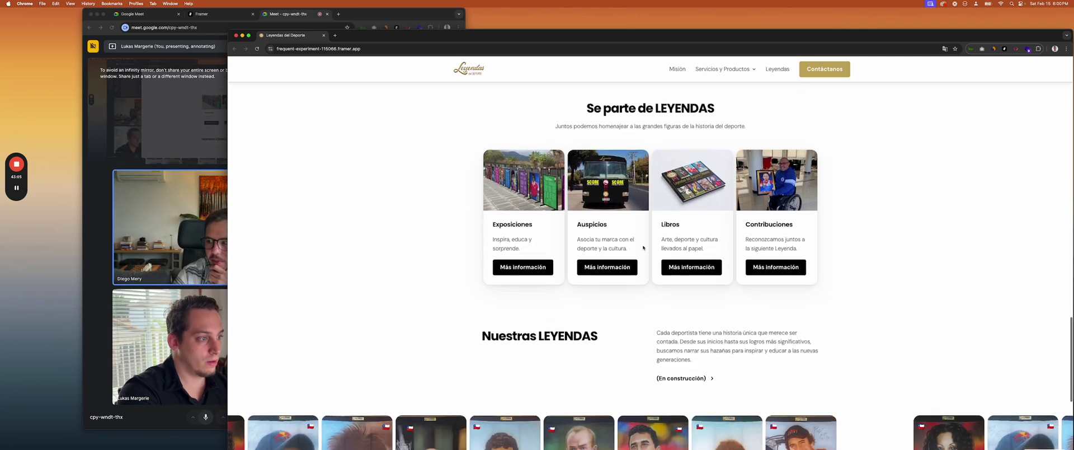
scroll(651, 244, down, 2)
scroll(457, 248, up, 2)
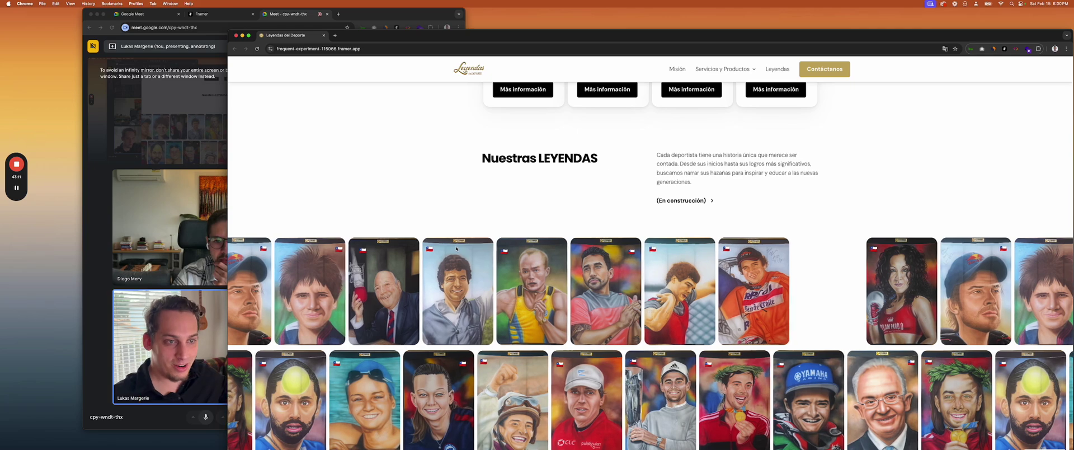
scroll(470, 280, down, 4)
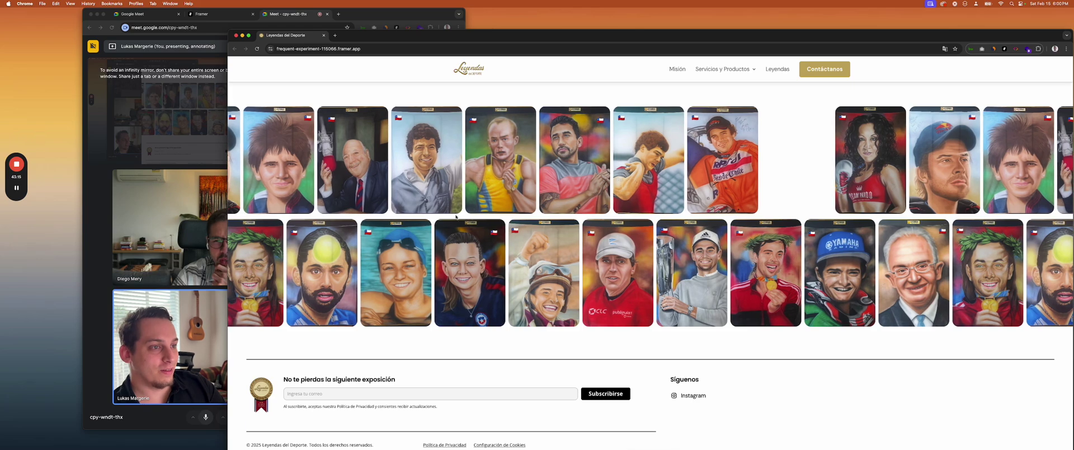
scroll(675, 201, up, 4)
scroll(674, 202, down, 3)
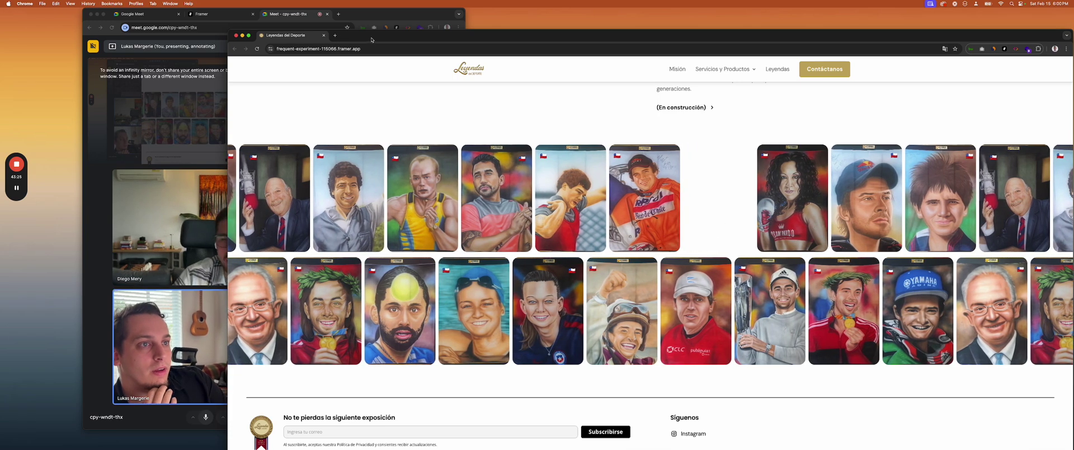
Narrow the published site's window and inspect the settings of the upper portrait ticker in the Desktop Nuestras Leyendas section in Framer
drag(226, 58, 628, 57)
click(508, 142)
scroll(509, 142, down, 8)
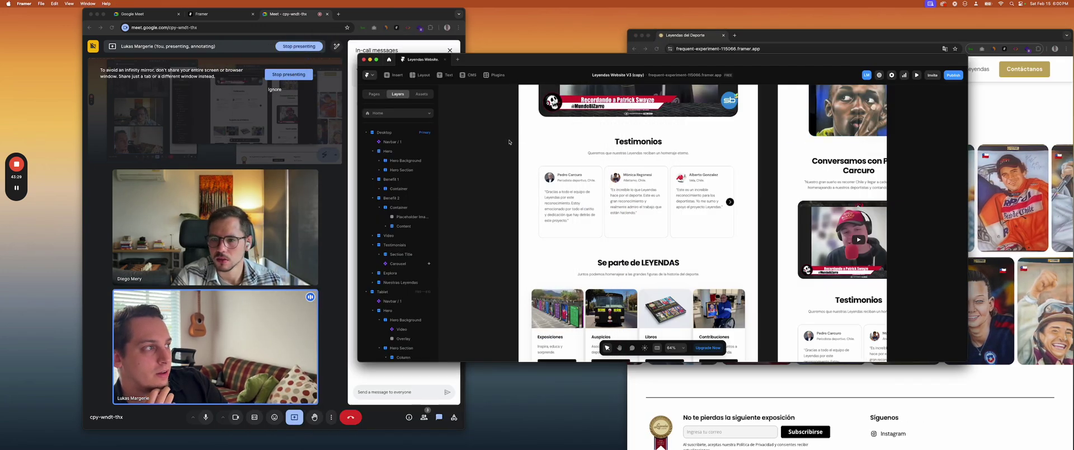
scroll(559, 140, down, 5)
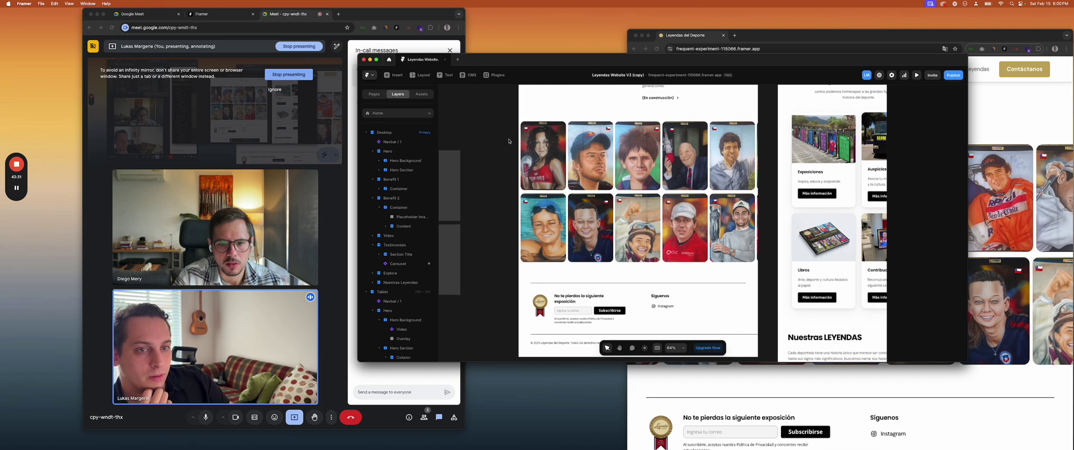
click(634, 126)
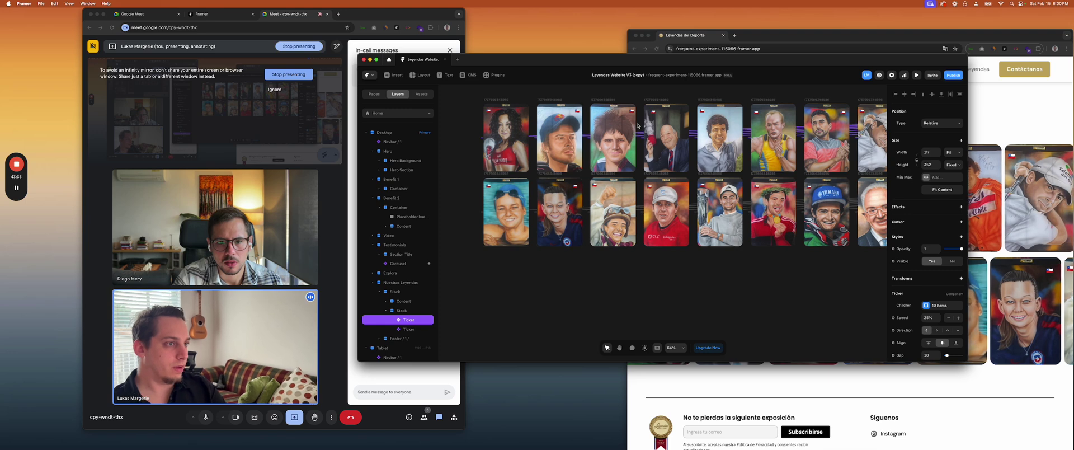
scroll(515, 141, down, 3)
scroll(515, 142, down, 1)
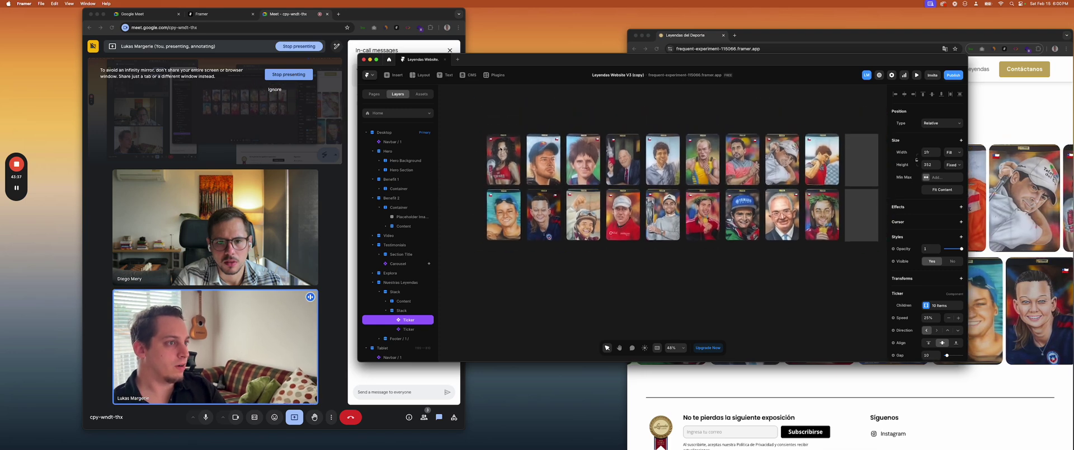
scroll(925, 207, down, 5)
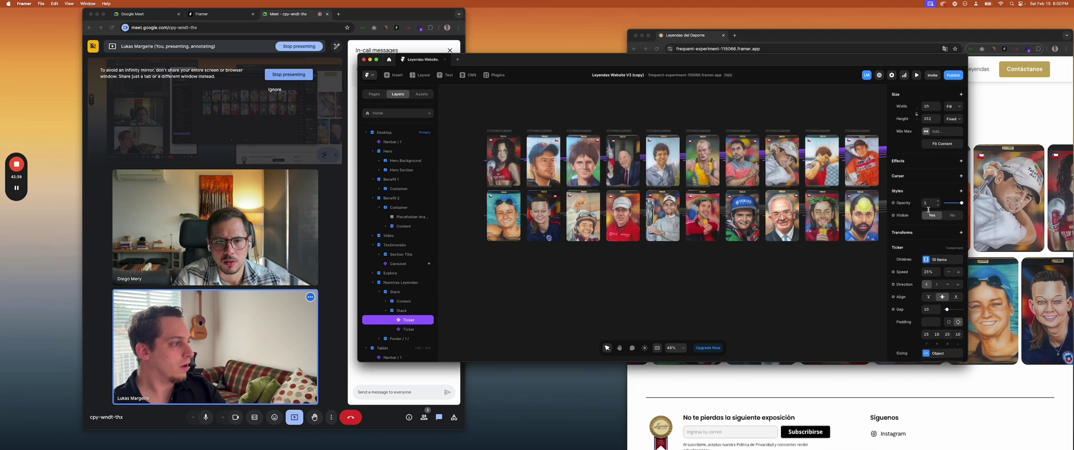
scroll(927, 209, down, 1)
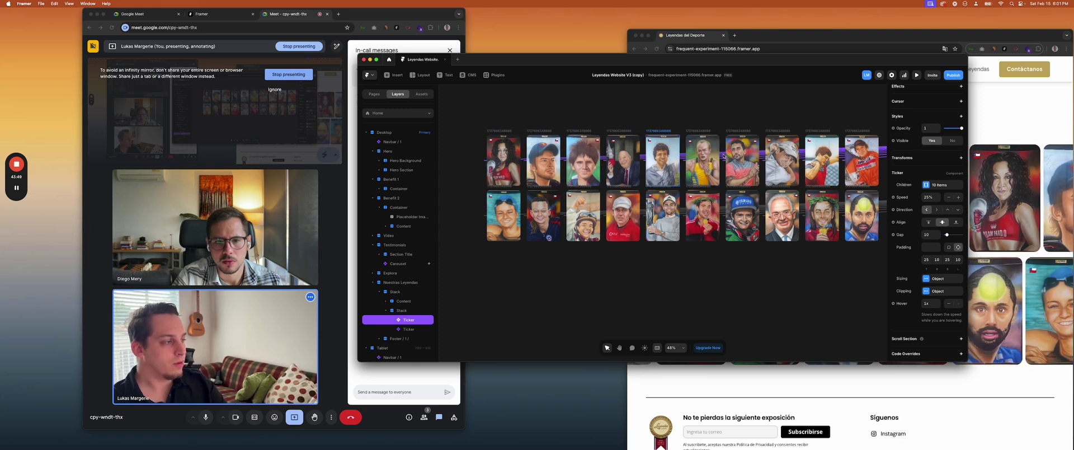
Switch to the published page in Chrome, widen its window to full screen width, and examine how the two portrait rows fill it
click(1059, 142)
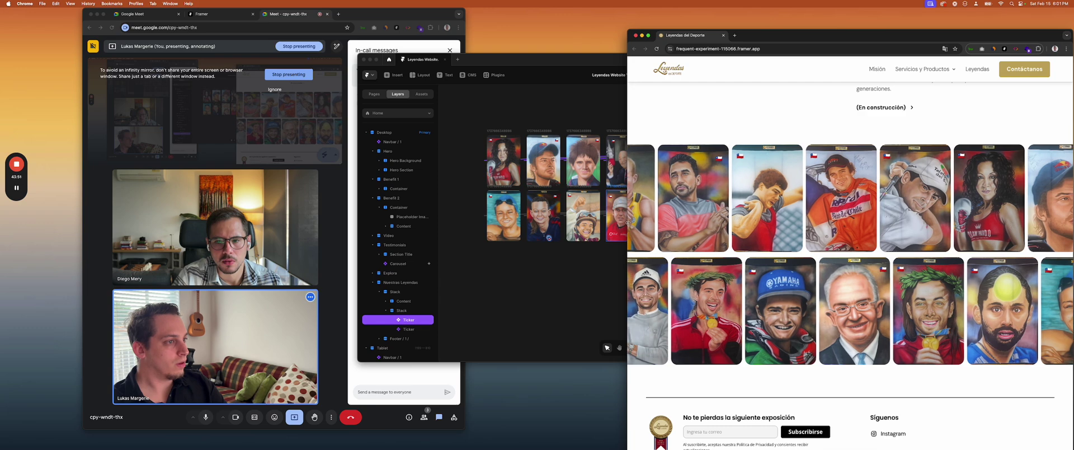
drag(602, 224, 56, 211)
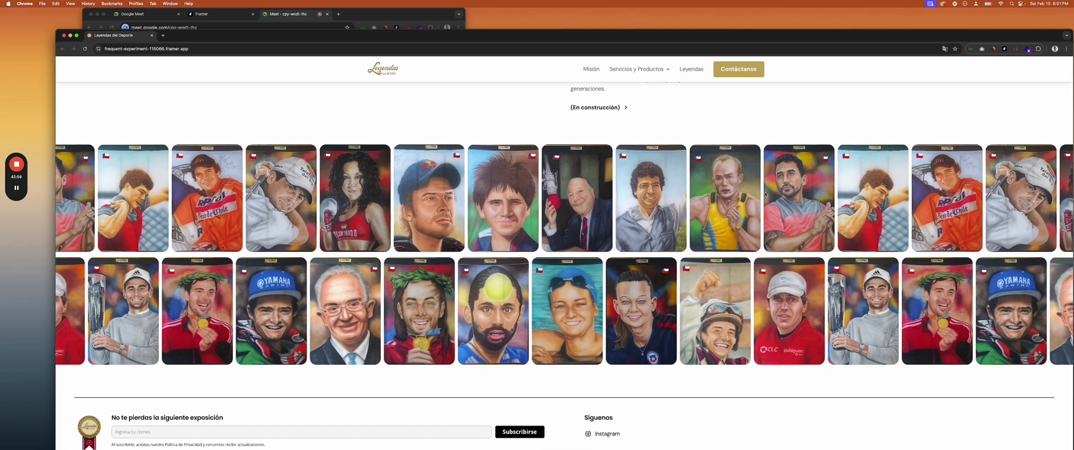
scroll(608, 207, down, 2)
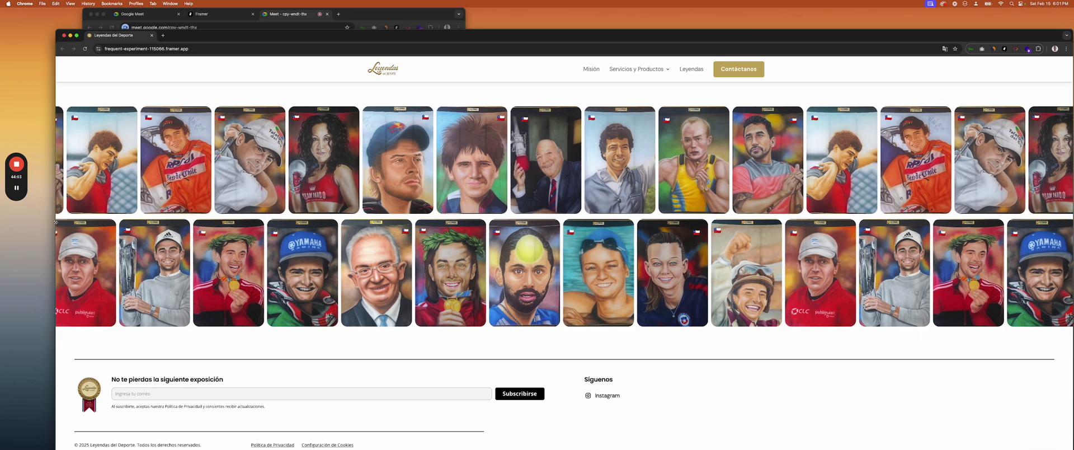
drag(56, 224, 1, 224)
scroll(279, 203, up, 3)
scroll(279, 203, down, 2)
scroll(339, 207, down, 1)
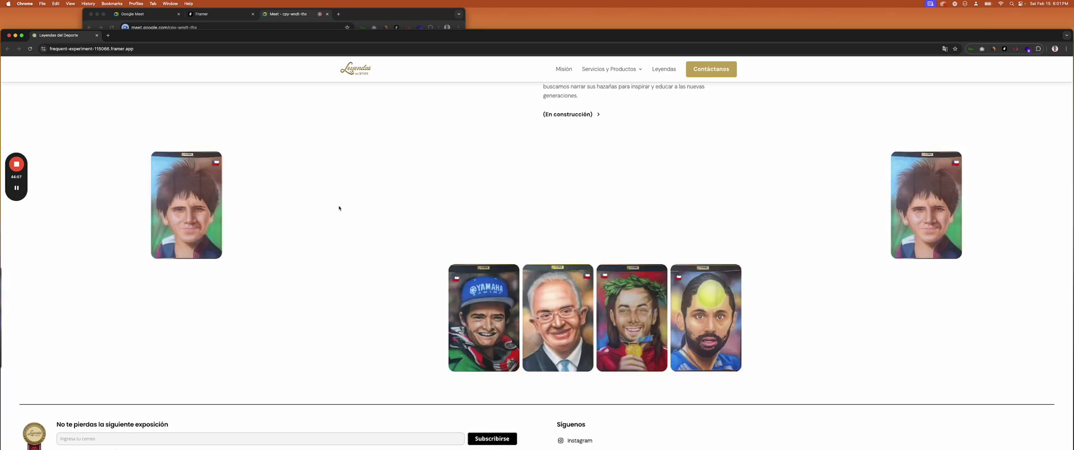
scroll(338, 209, up, 1)
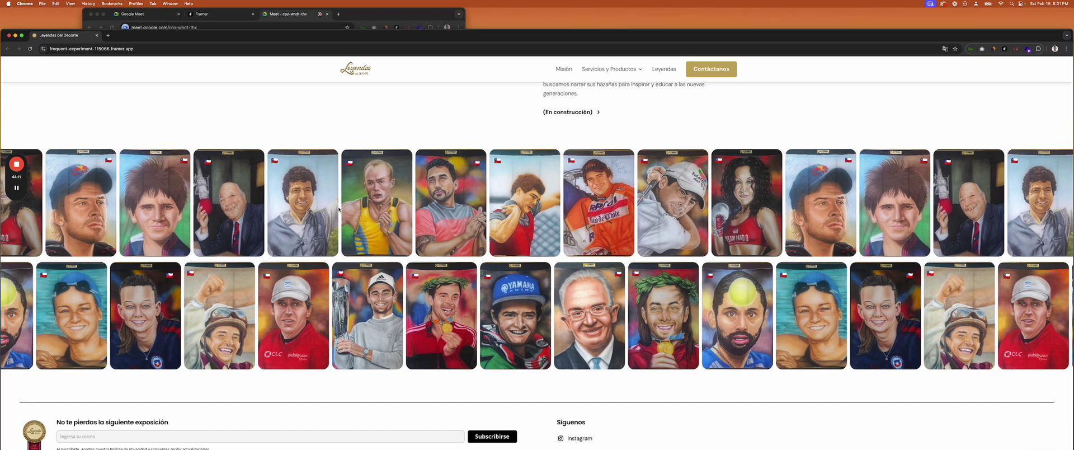
scroll(339, 209, up, 1)
scroll(339, 209, down, 3)
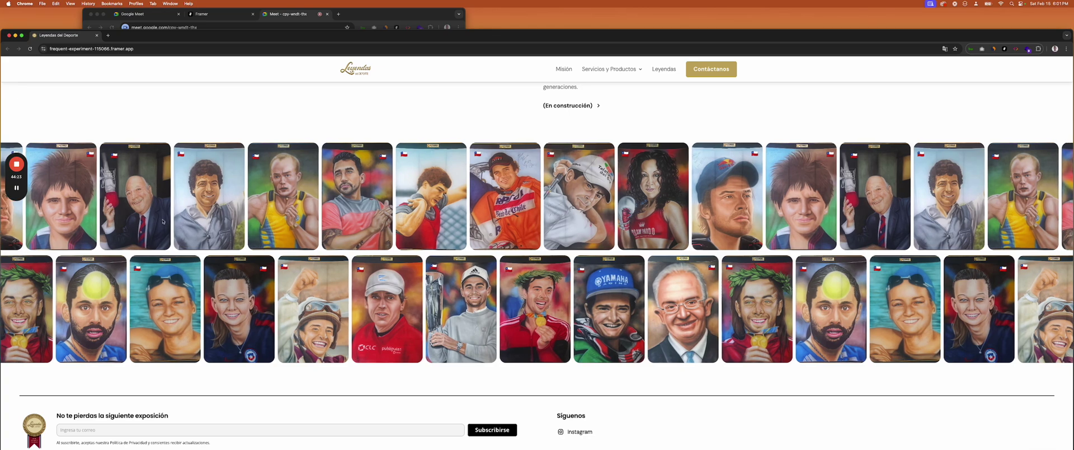
drag(1, 253, 381, 232)
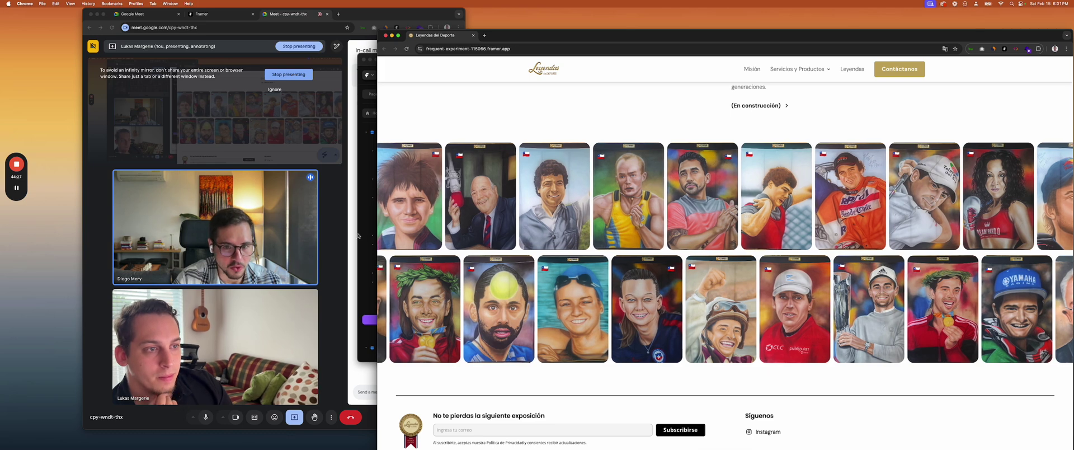
Switch back to Framer and examine the Desktop Testimonios section's carousel and its Section Title layers
click(362, 233)
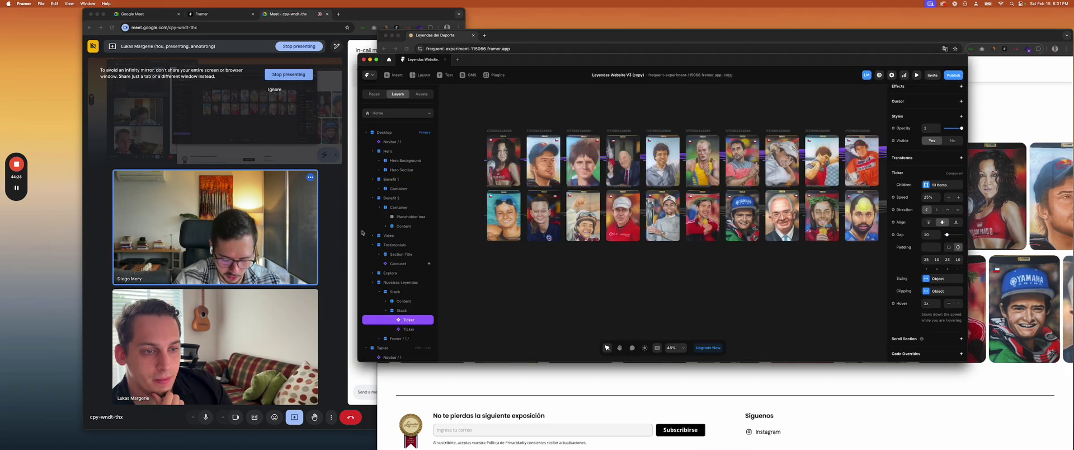
click(495, 249)
scroll(494, 249, down, 5)
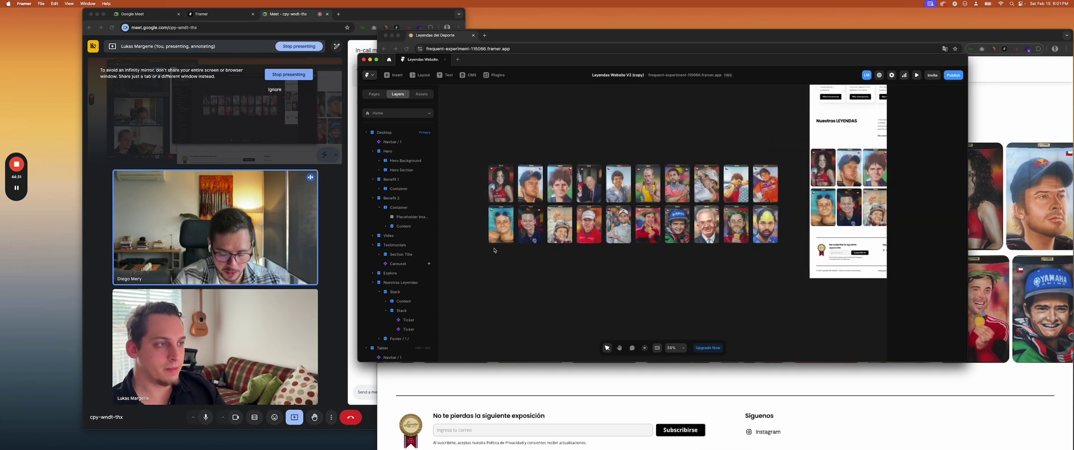
scroll(494, 250, up, 5)
scroll(494, 250, up, 10)
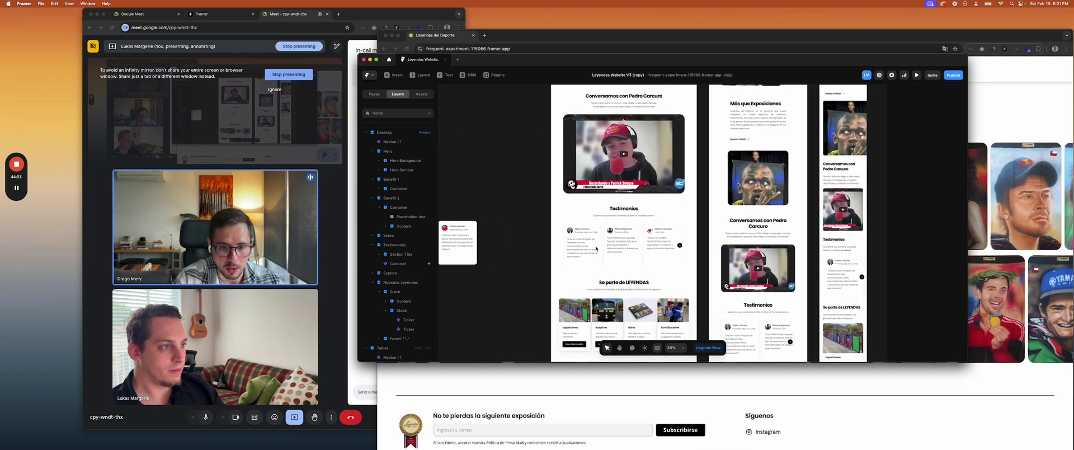
scroll(489, 241, down, 1)
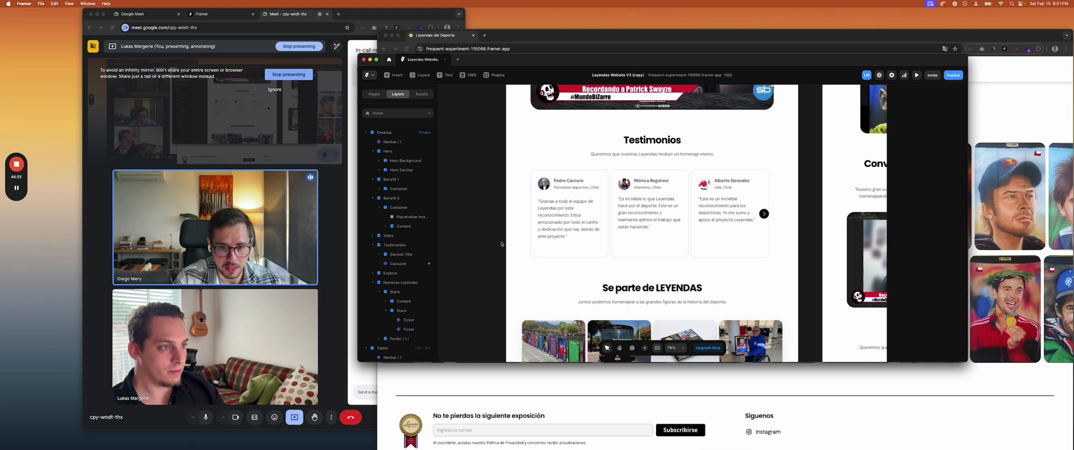
click(535, 247)
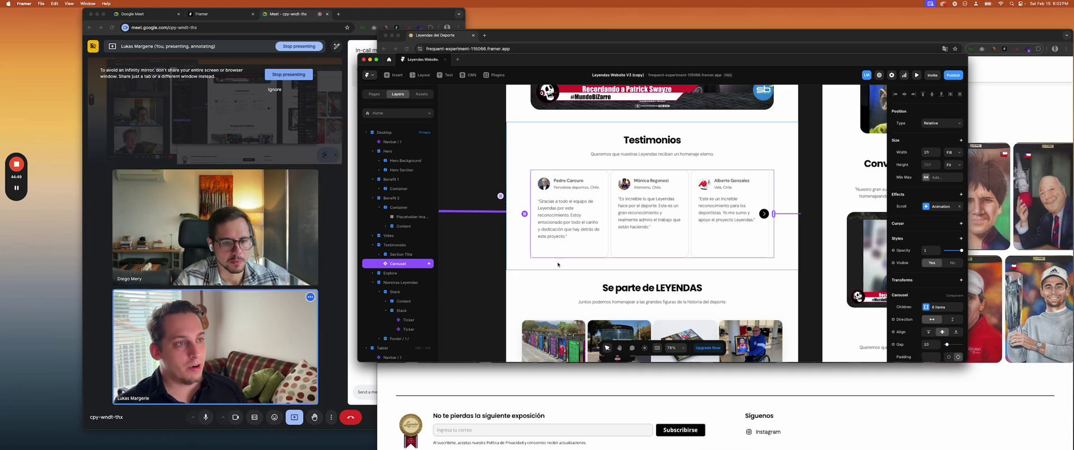
click(462, 267)
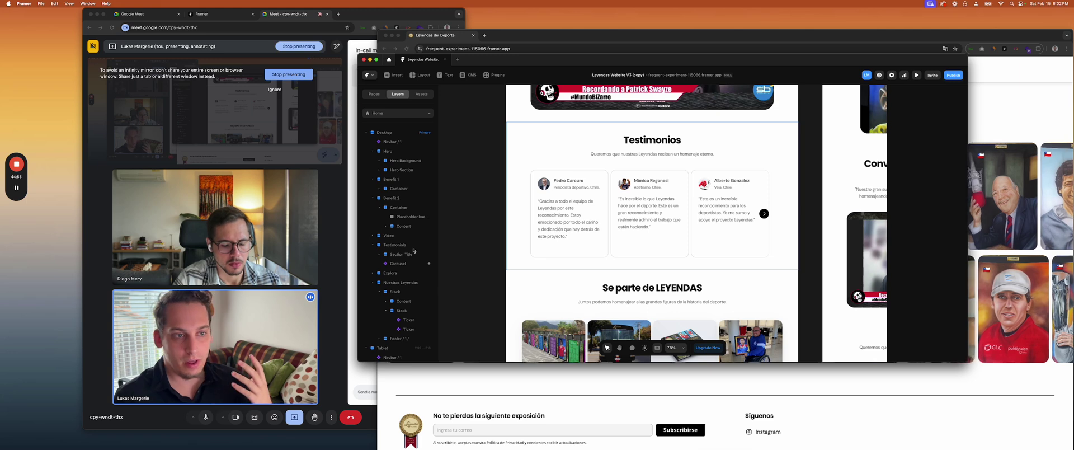
click(379, 254)
scroll(418, 256, down, 5)
scroll(418, 256, up, 8)
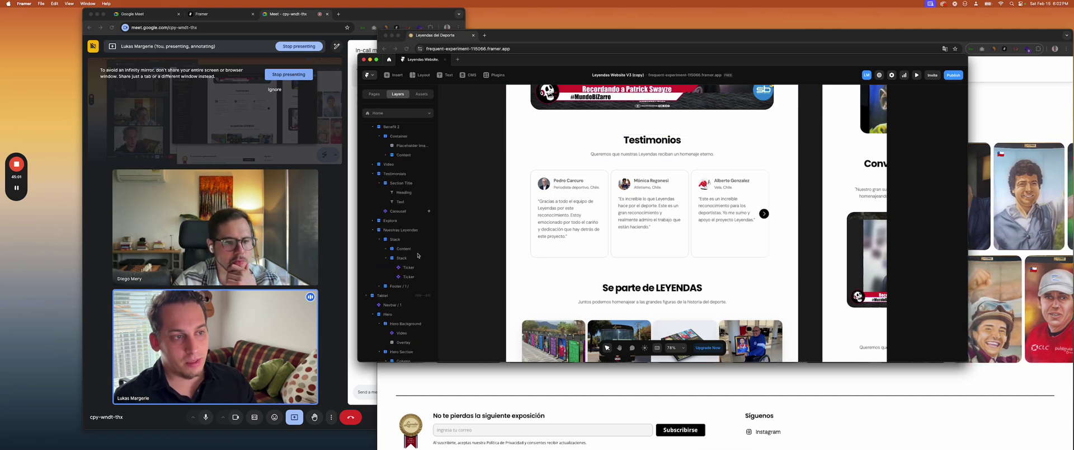
scroll(418, 256, down, 3)
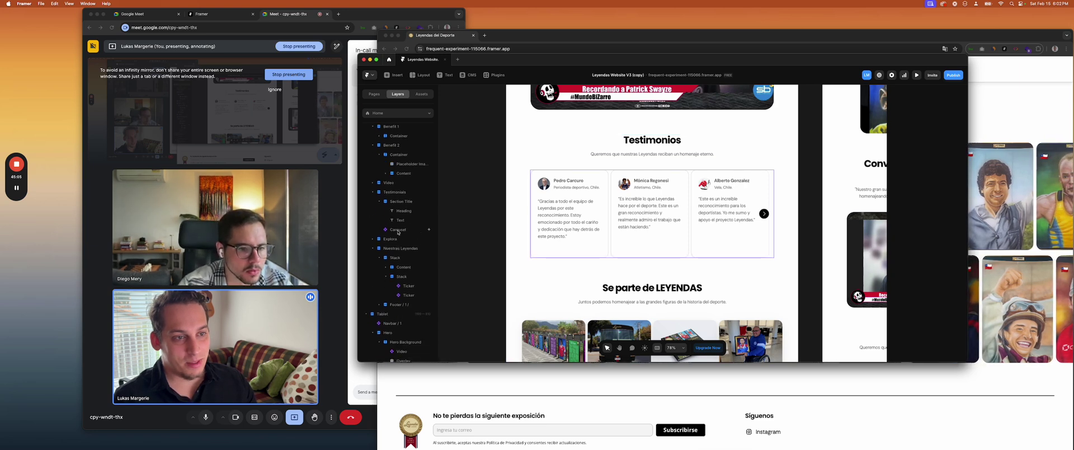
Open the Testimonios carousel's scroll animation and inspect its enter and exit effect settings
click(429, 231)
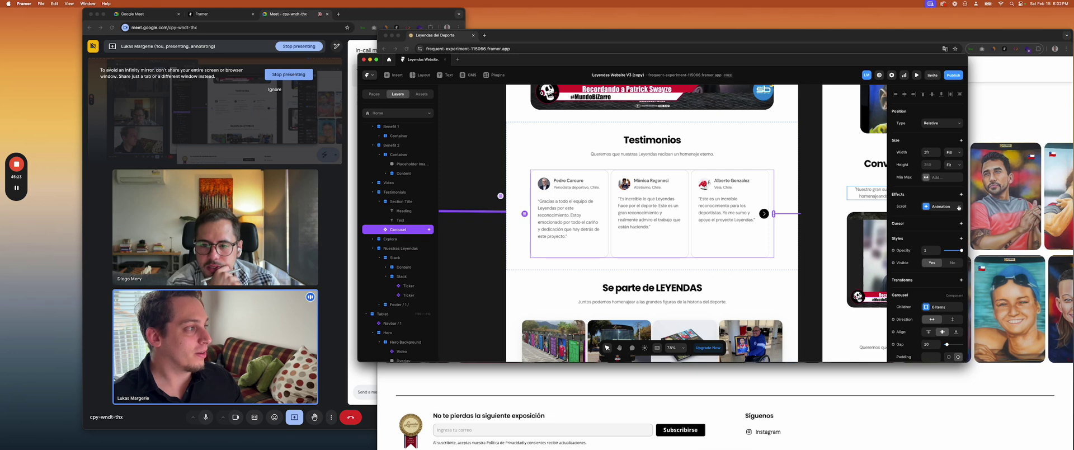
click(931, 207)
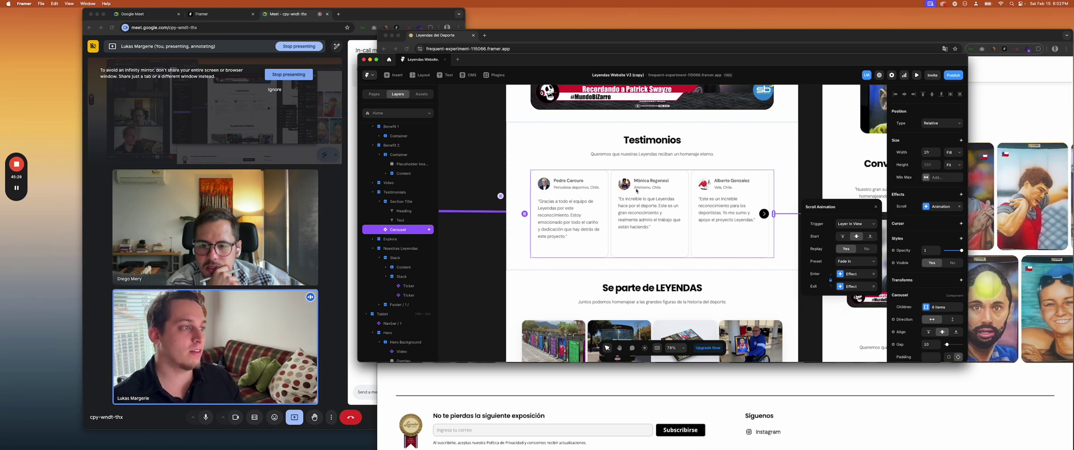
click(856, 237)
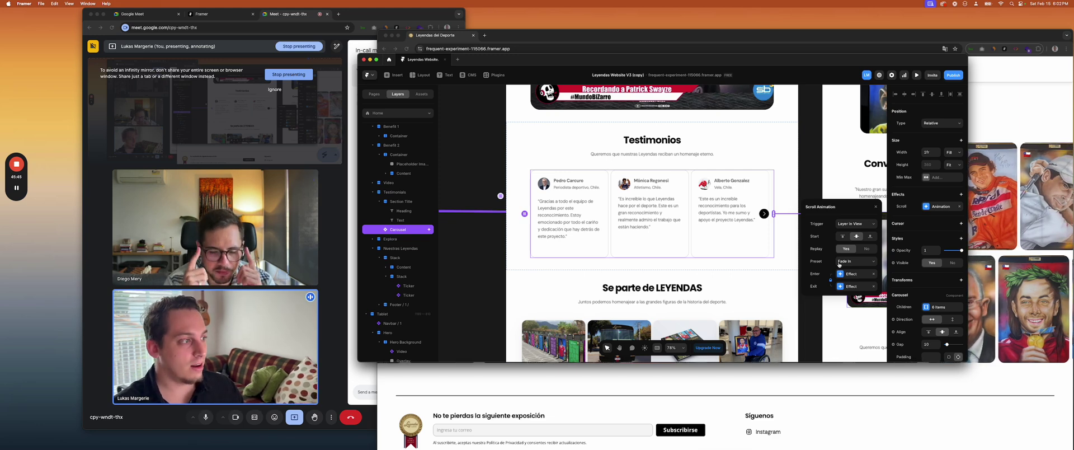
click(851, 274)
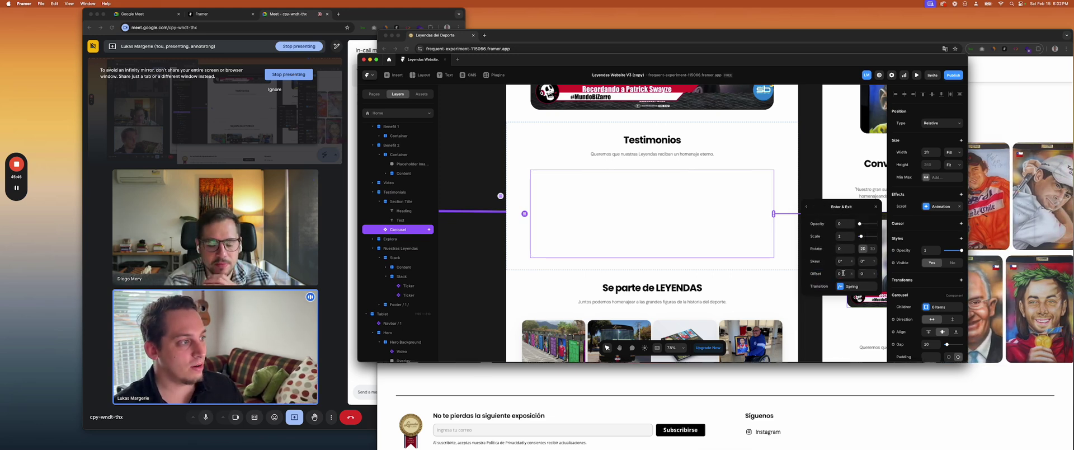
click(806, 206)
click(841, 286)
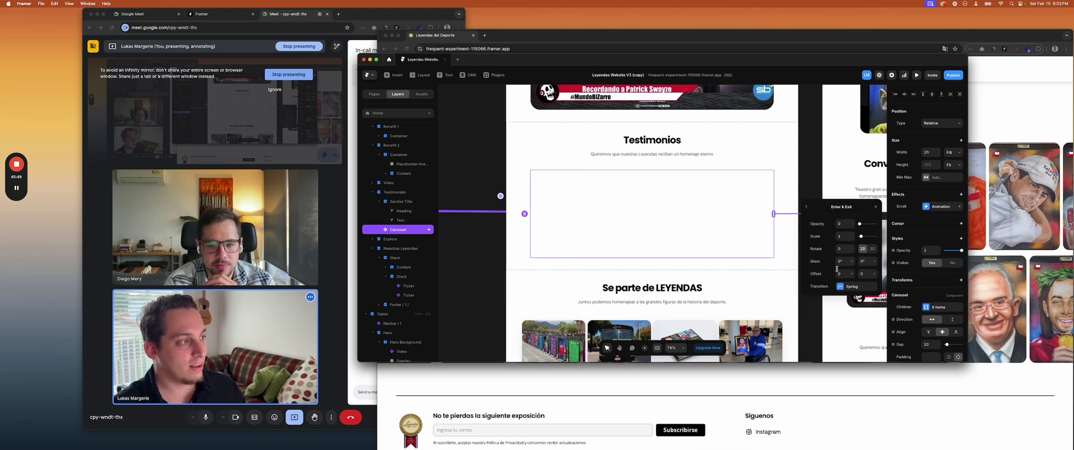
click(817, 207)
click(842, 286)
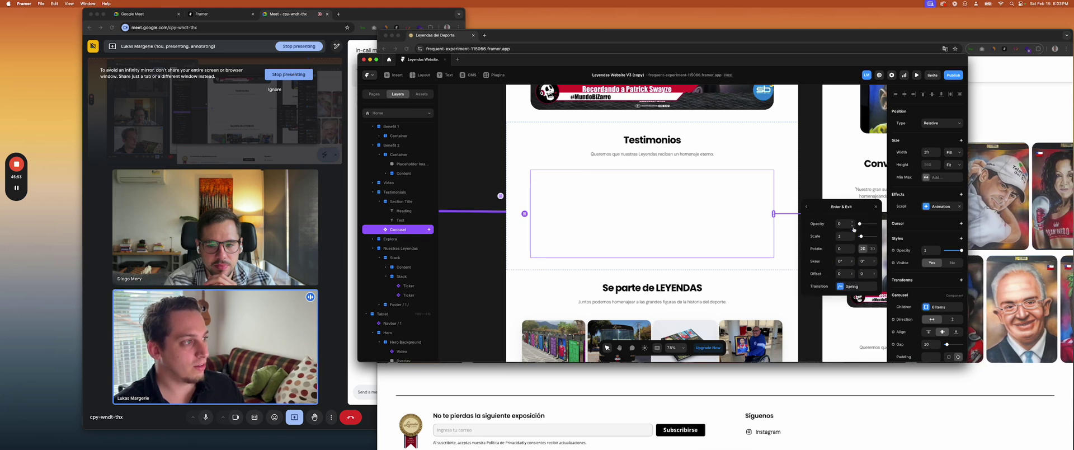
Try an opacity of 1 for the carousel's linked enter and exit effects, and return it to 0
drag(860, 223, 878, 225)
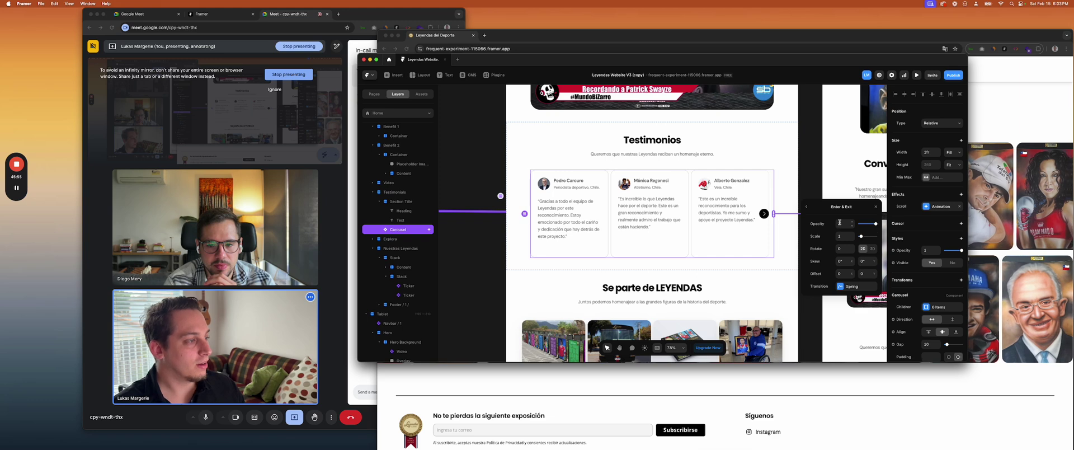
click(807, 208)
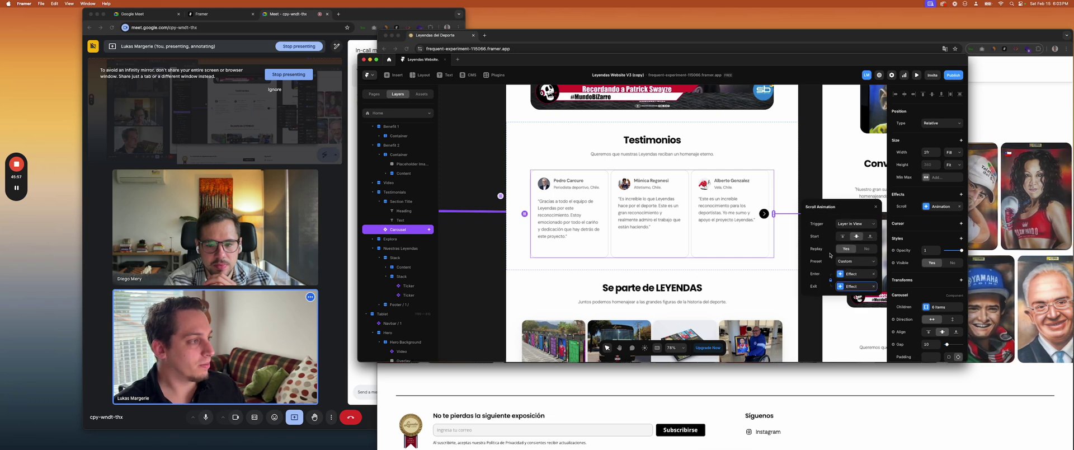
click(841, 273)
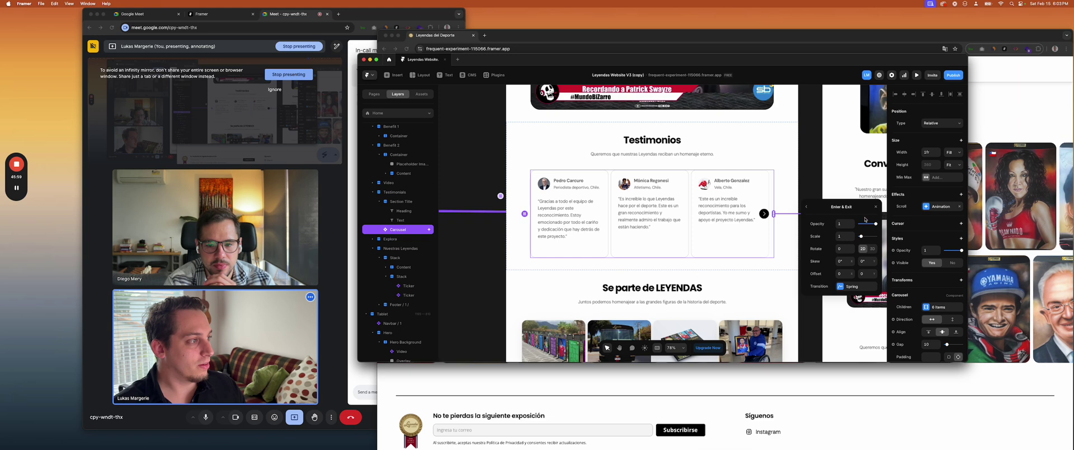
drag(876, 224, 858, 223)
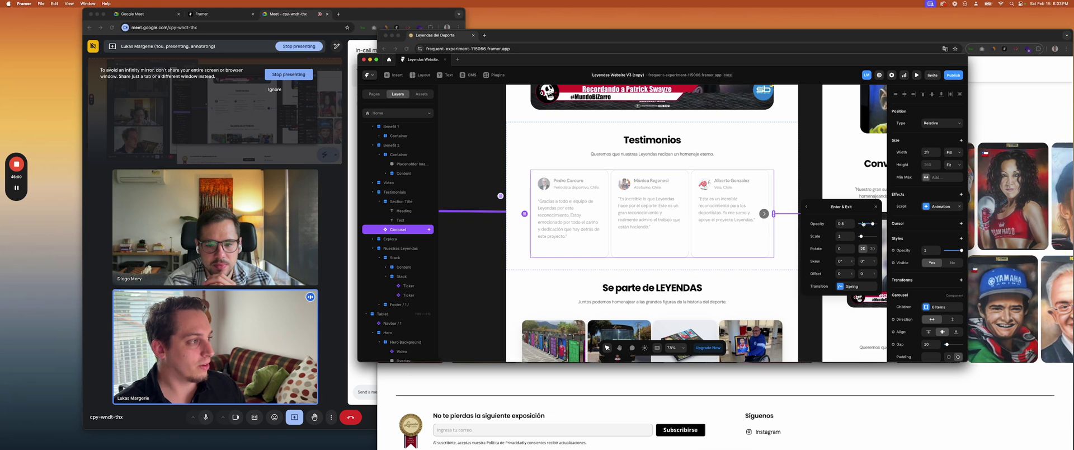
Try an opacity of 1 for the Testimonios carousel's linked enter and exit effects
click(808, 208)
click(841, 285)
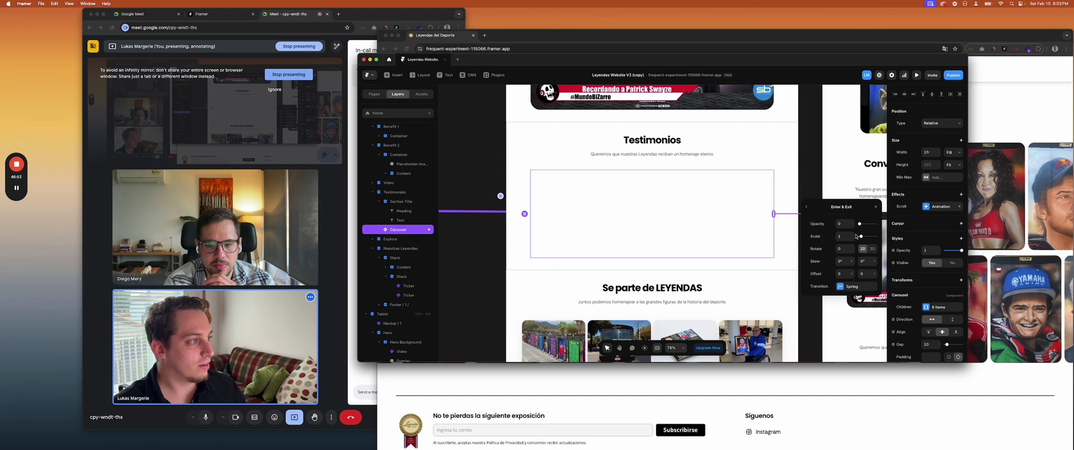
drag(859, 224, 877, 225)
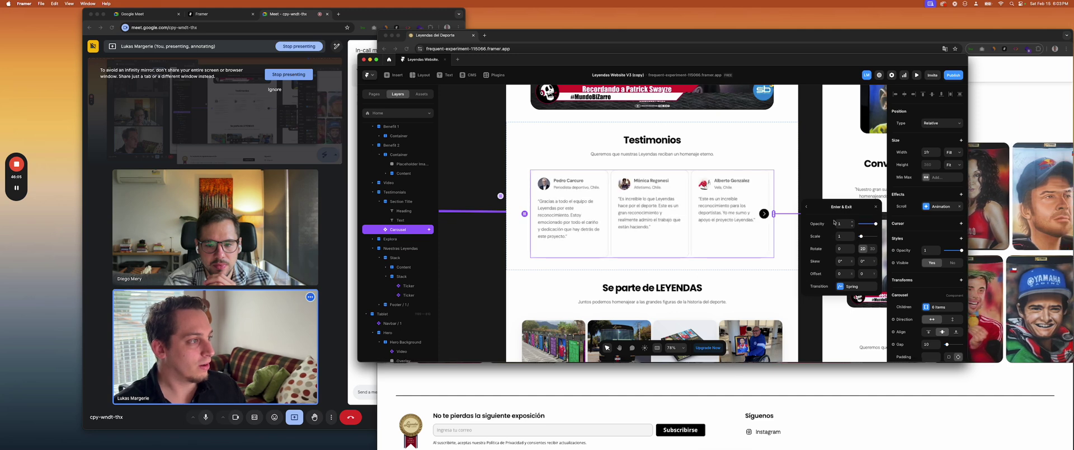
click(808, 208)
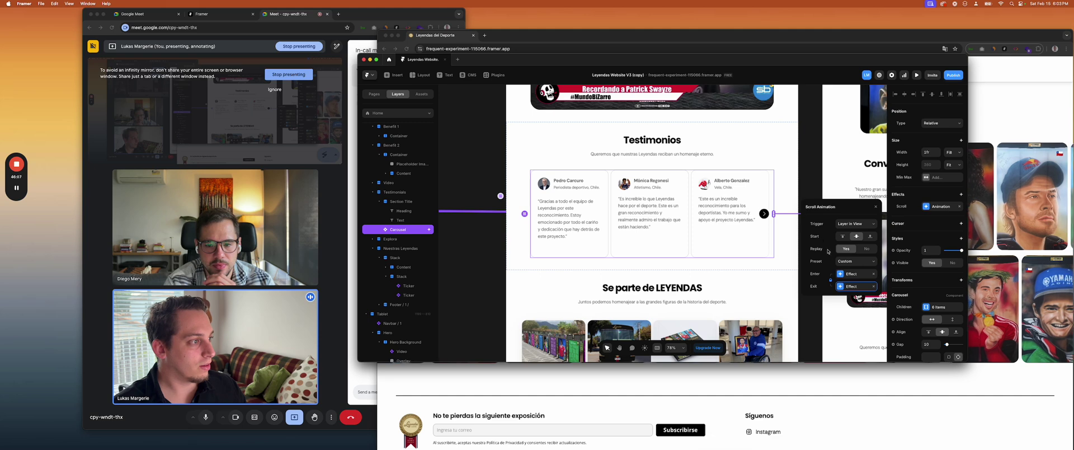
Try unlinked carousel effects with opacity 0 on enter and 1 on exit, relinking and unlinking them to compare
click(842, 274)
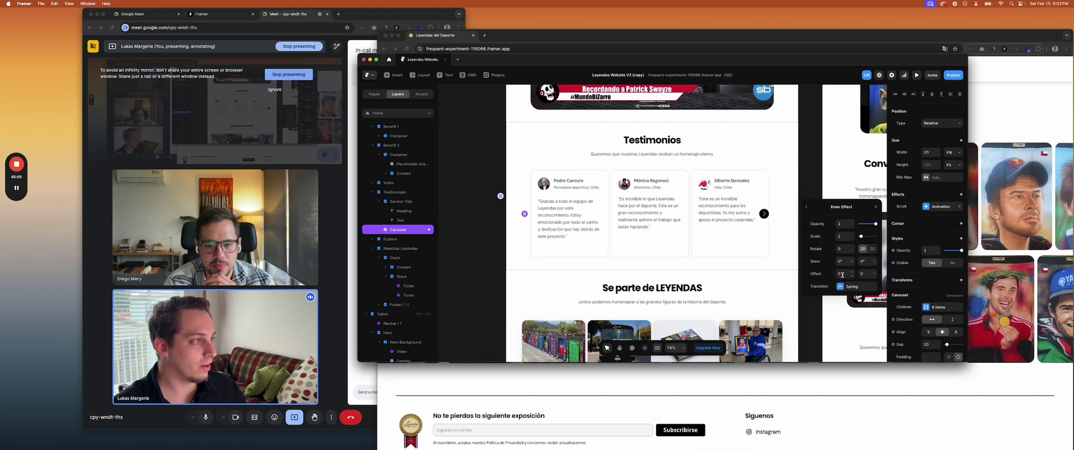
click(807, 207)
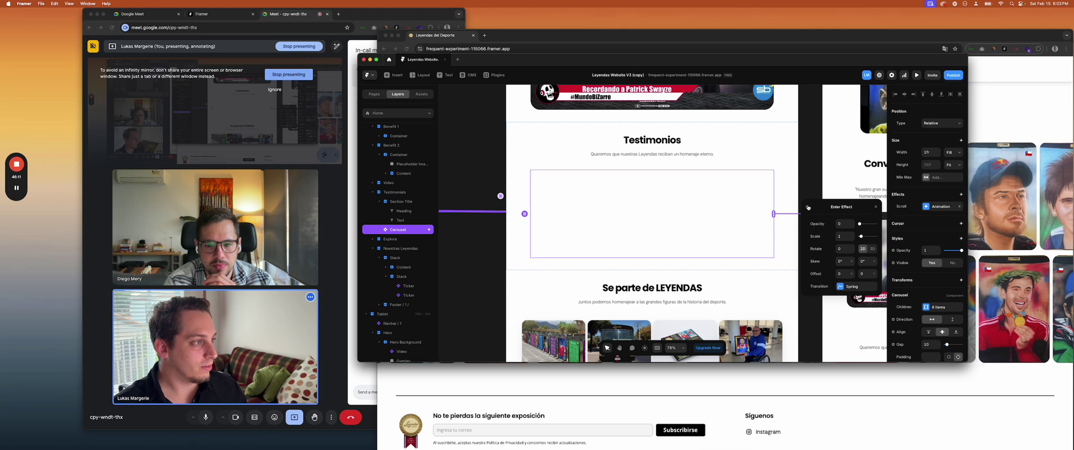
click(852, 286)
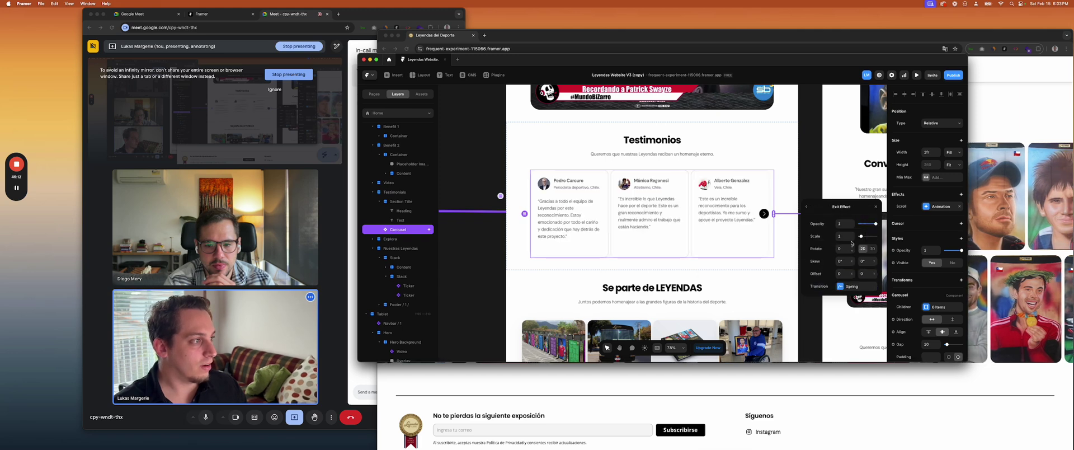
click(806, 206)
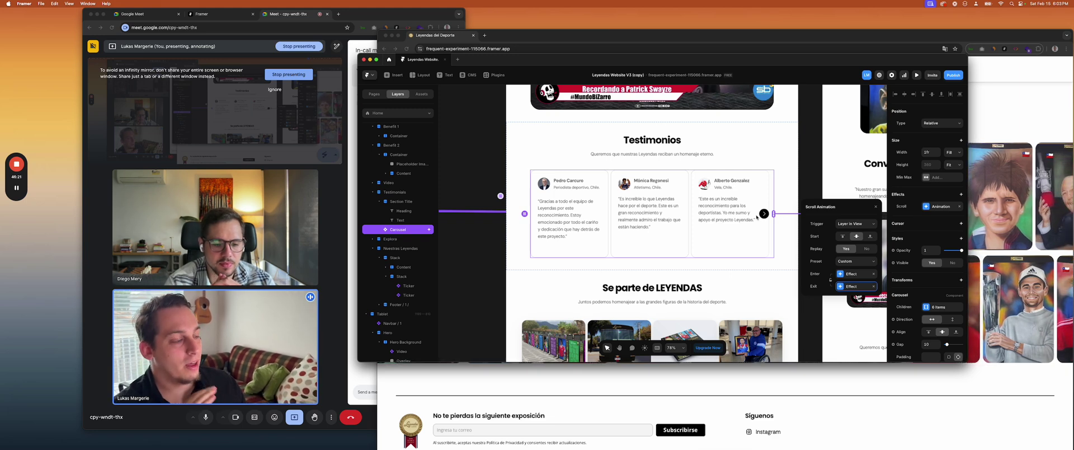
click(831, 281)
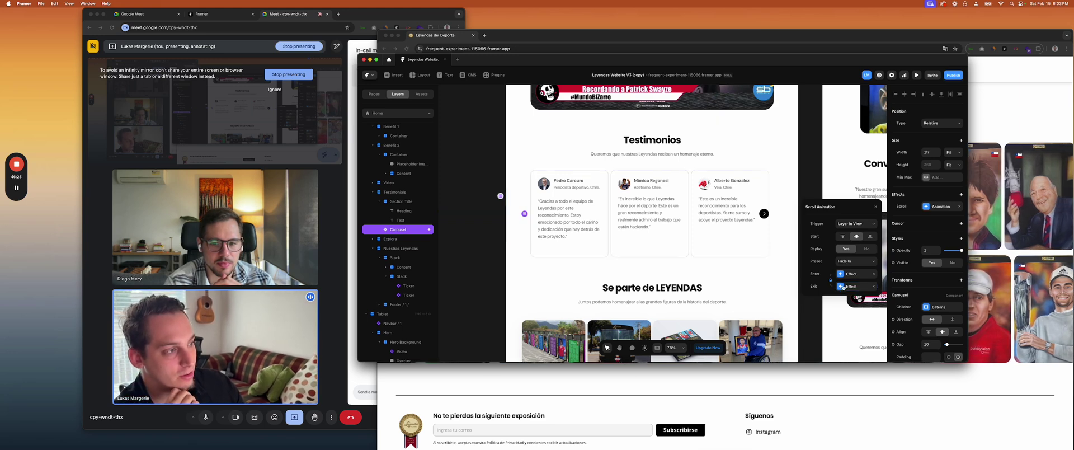
click(831, 280)
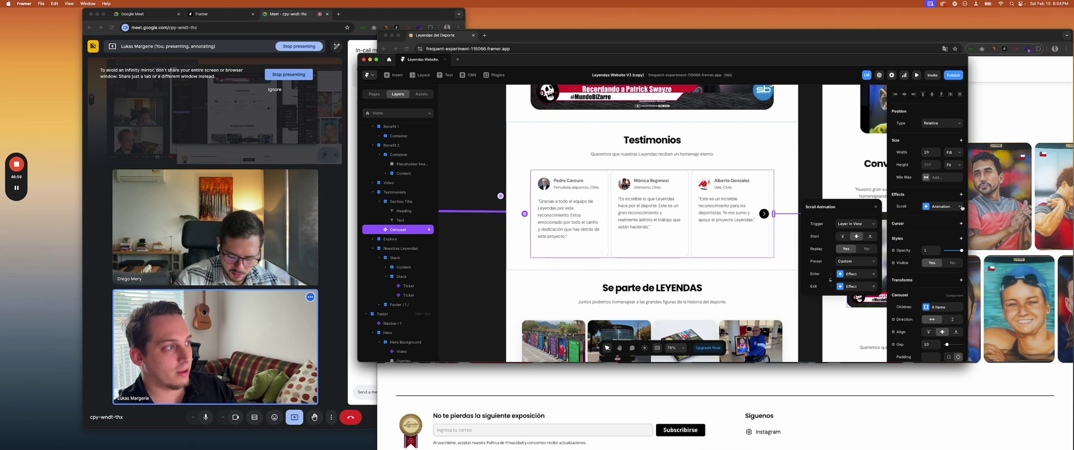
Remove the scroll animation from the Testimonios carousel and publish the site update
key(Escape)
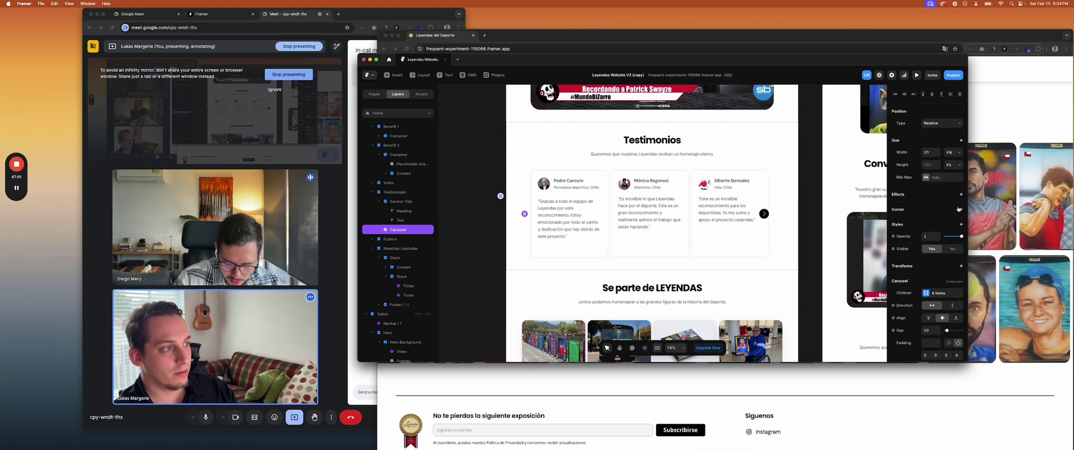
click(954, 75)
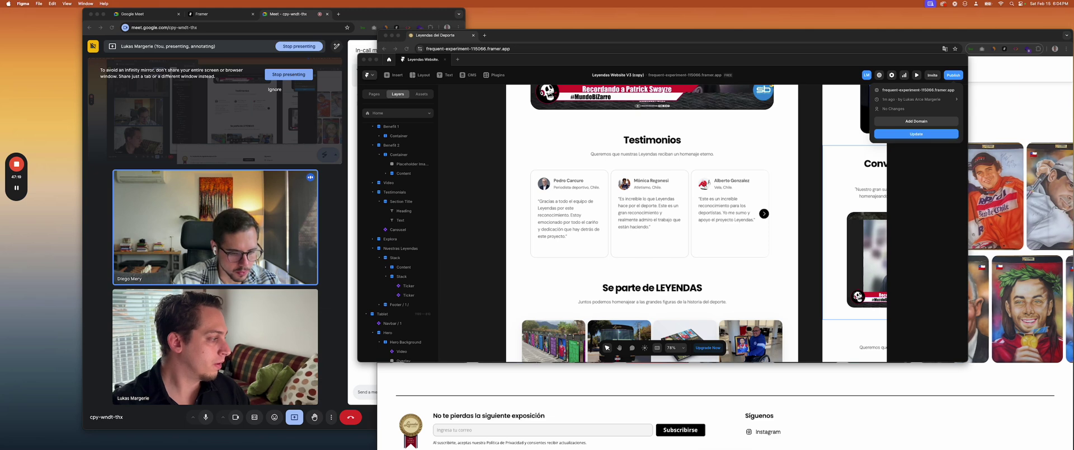
Switch to the Leyendas Website file in Figma, examine the home wireframe's lower sections, and follow the collaborator's view
drag(632, 80, 1073, 193)
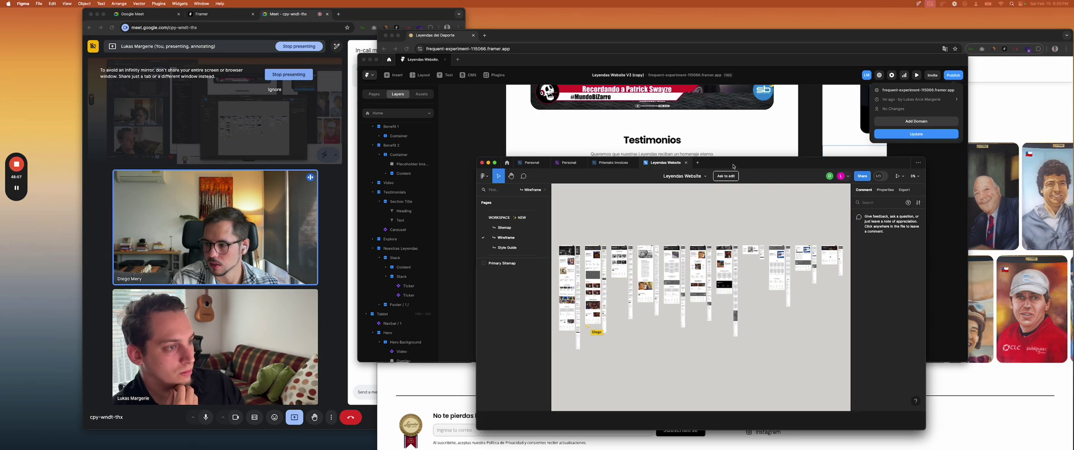
drag(730, 163, 659, 79)
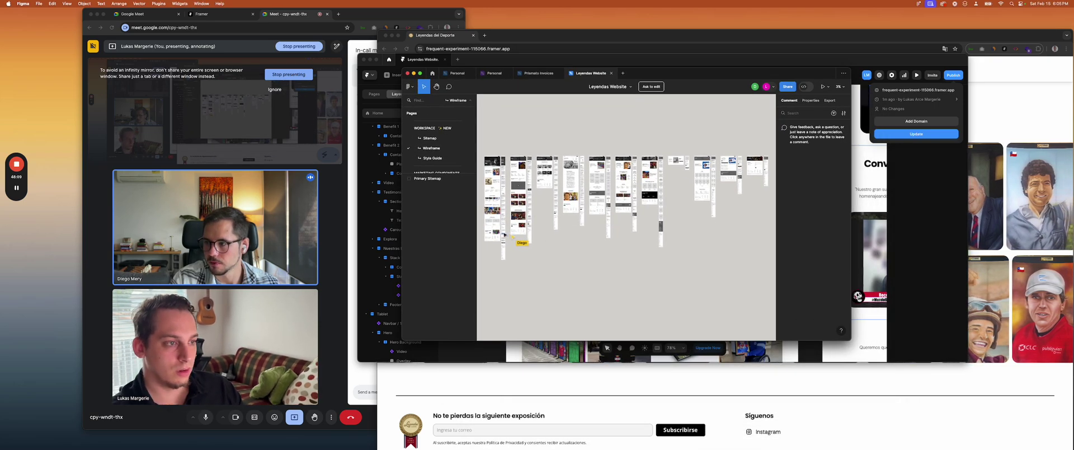
scroll(521, 240, up, 10)
scroll(550, 239, left, 5)
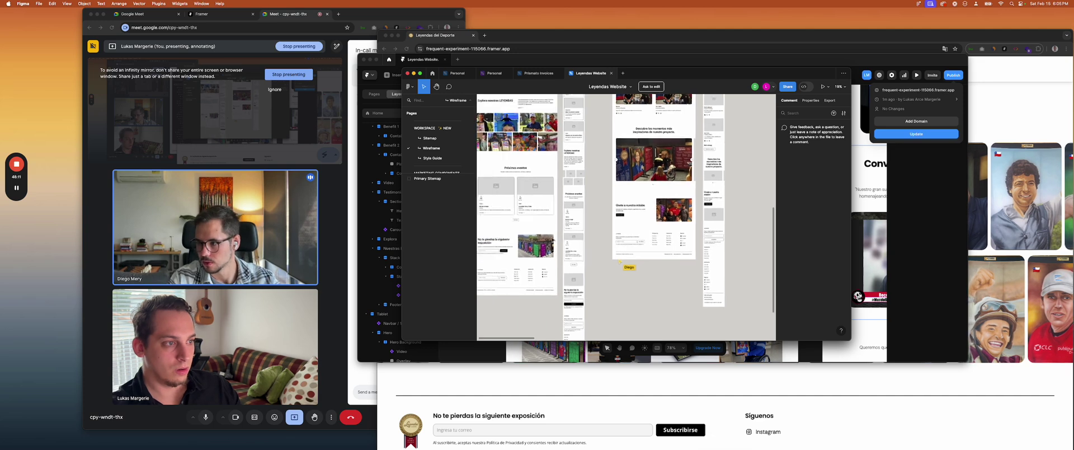
scroll(554, 238, down, 2)
scroll(556, 237, up, 2)
scroll(557, 237, left, 2)
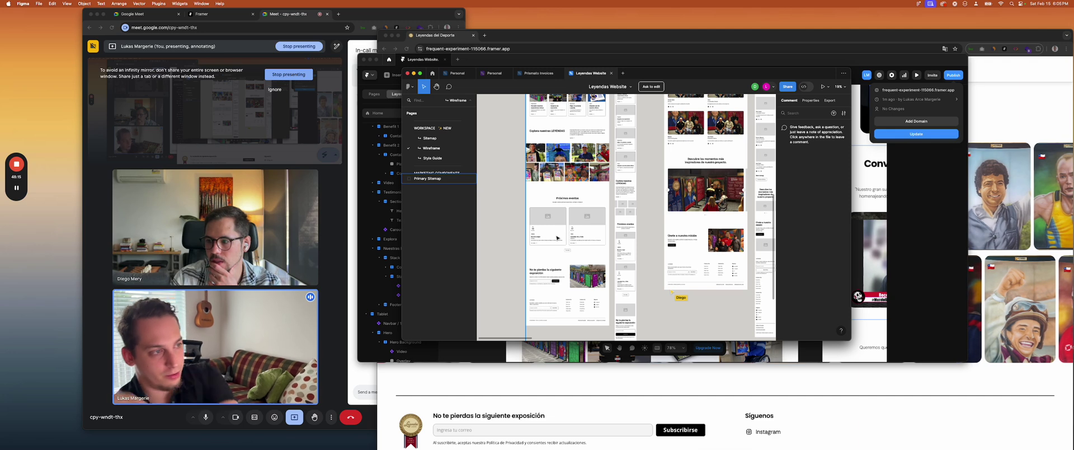
click(755, 87)
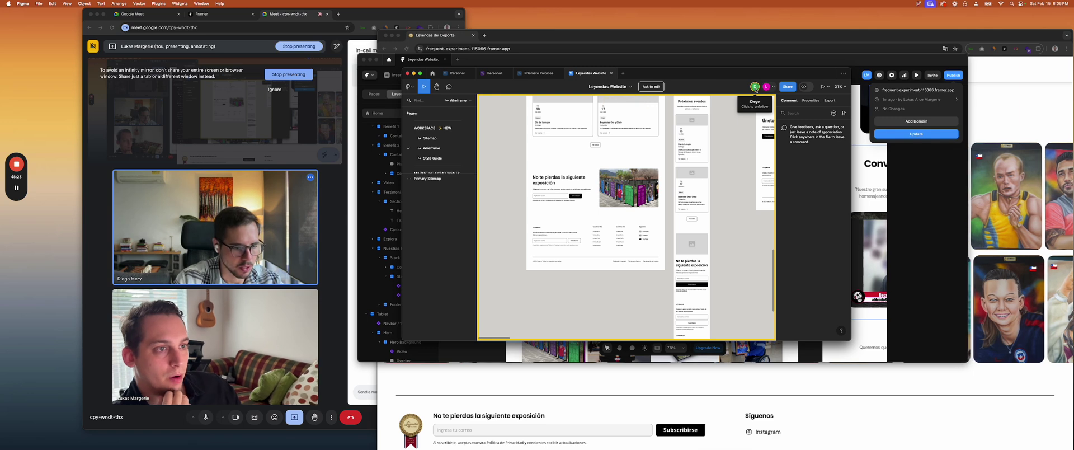
Switch to the Framer community messages in Chrome and examine the Próximos eventos screenshot's two event cards up close
click(334, 183)
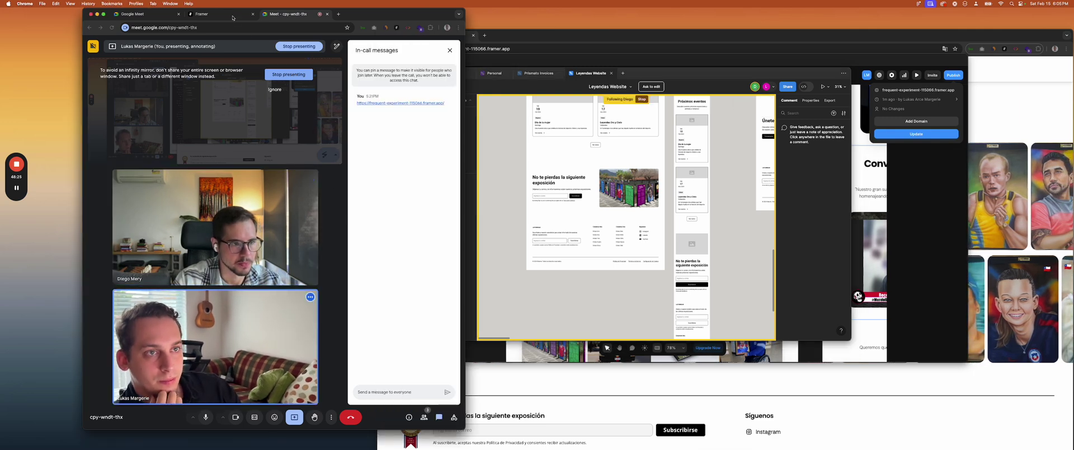
click(218, 14)
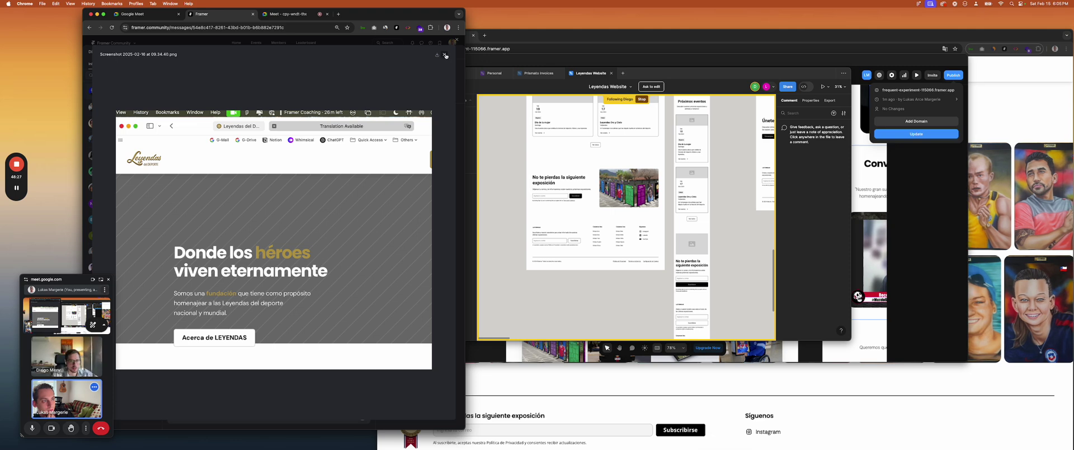
click(424, 89)
click(200, 367)
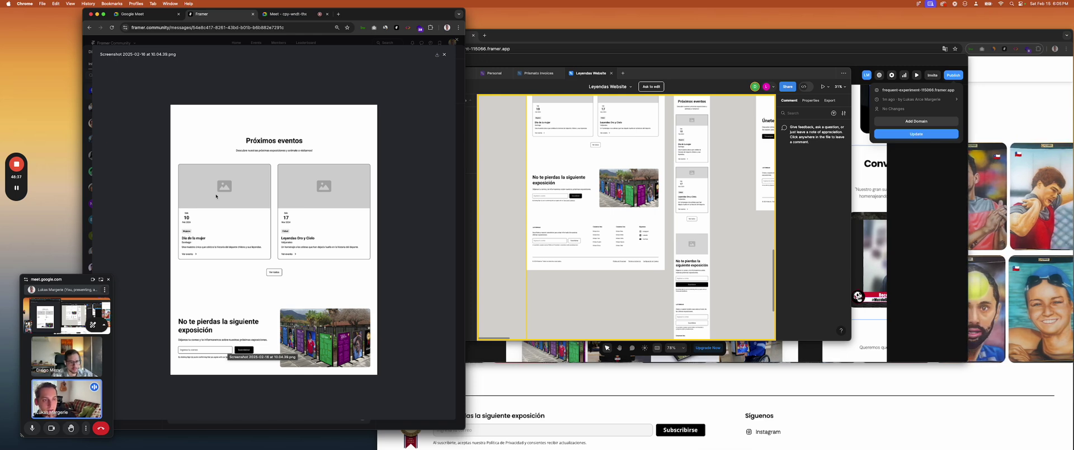
scroll(187, 234, up, 5)
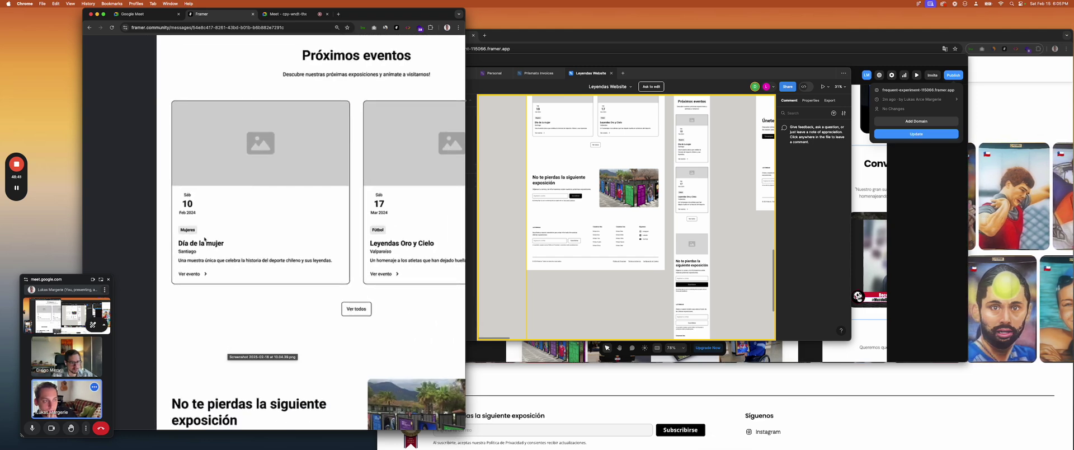
scroll(188, 237, right, 3)
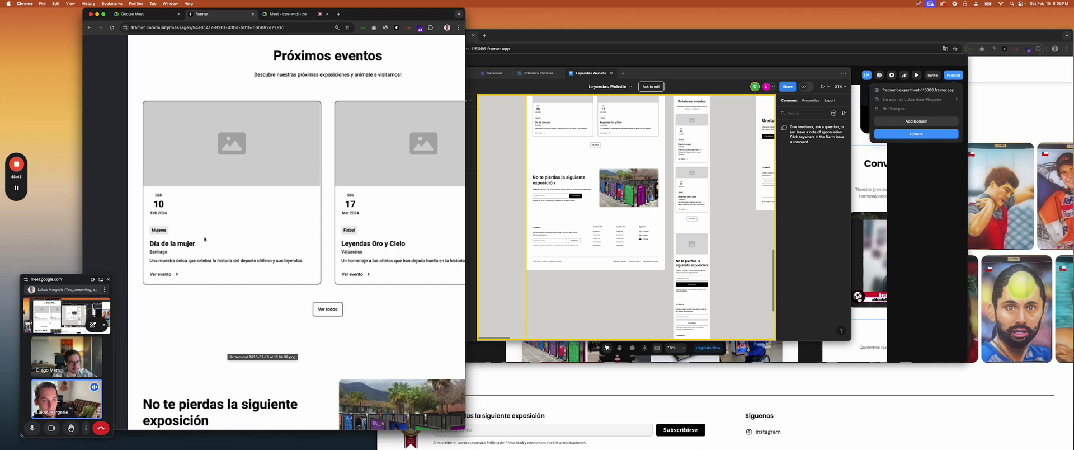
scroll(205, 239, down, 3)
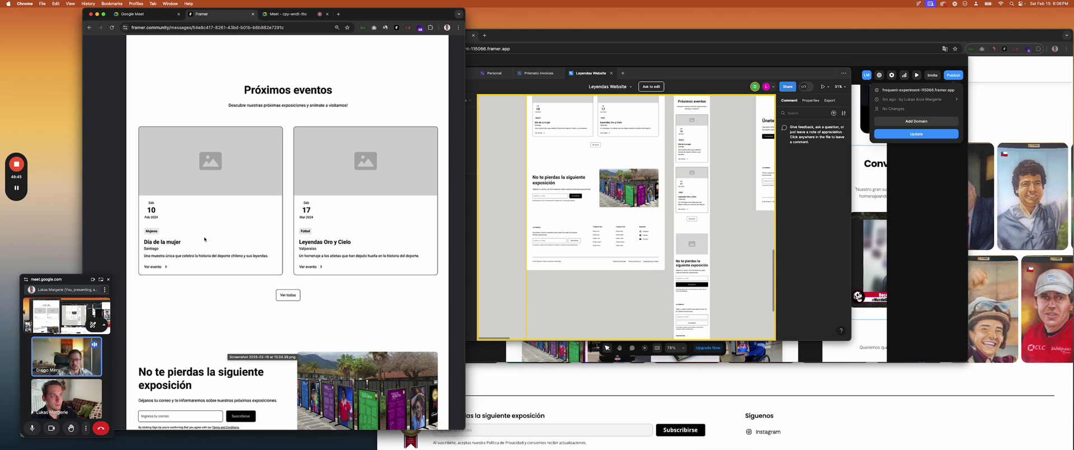
Switch back to Framer and inspect the CMS's Categories and Articles collections
click(615, 42)
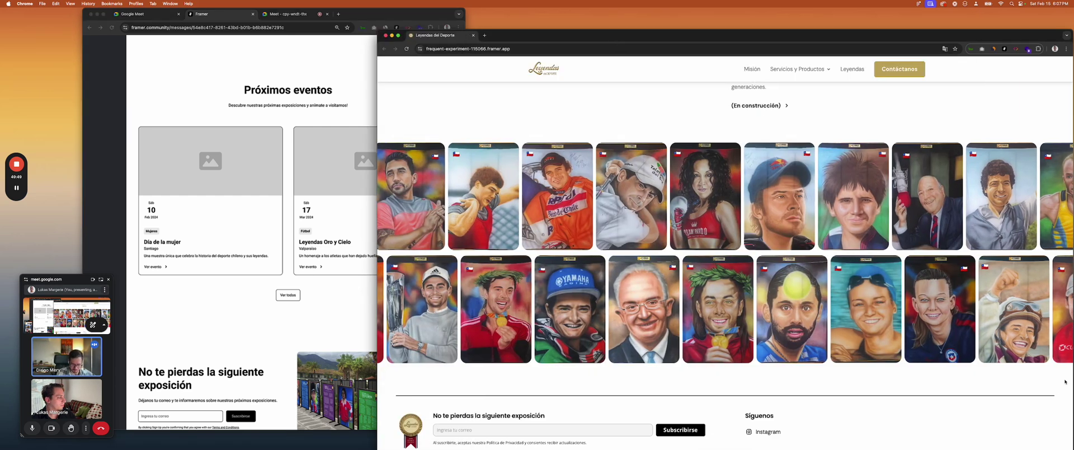
key(super+Tab)
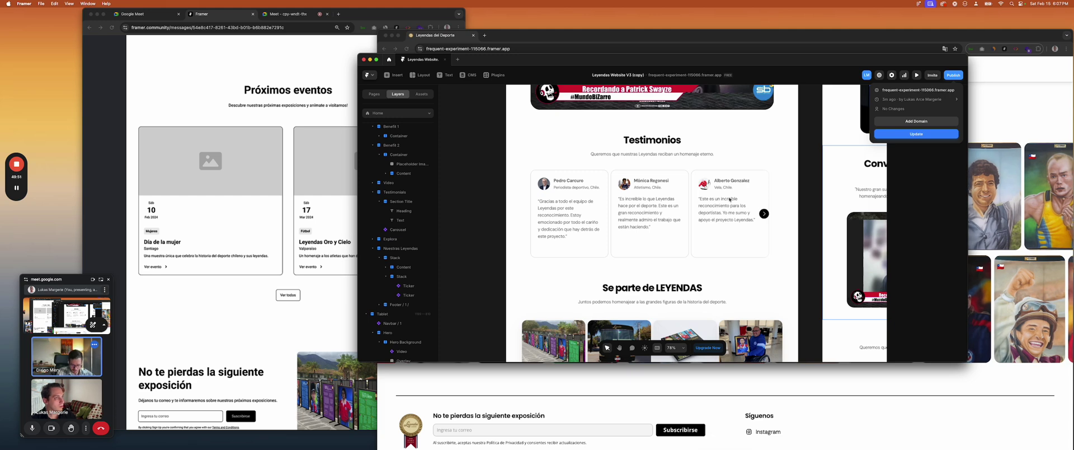
click(467, 76)
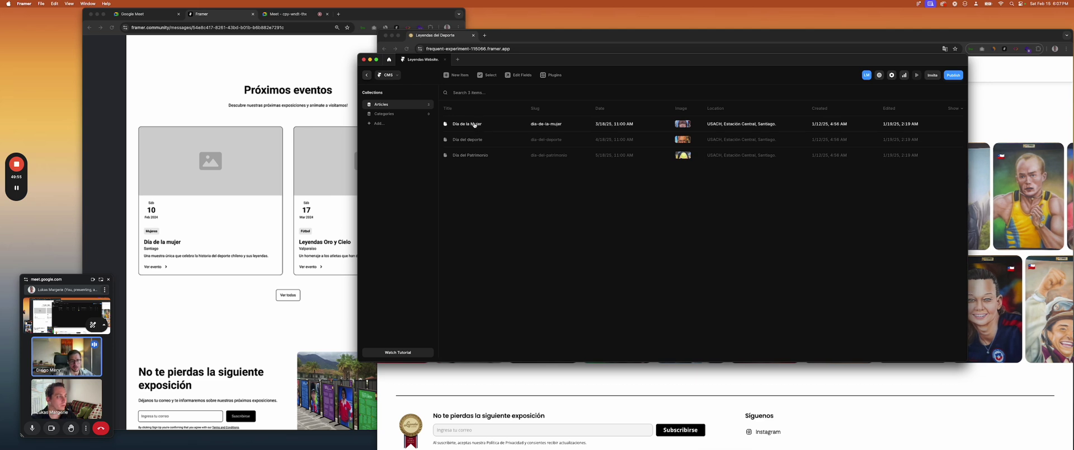
click(408, 116)
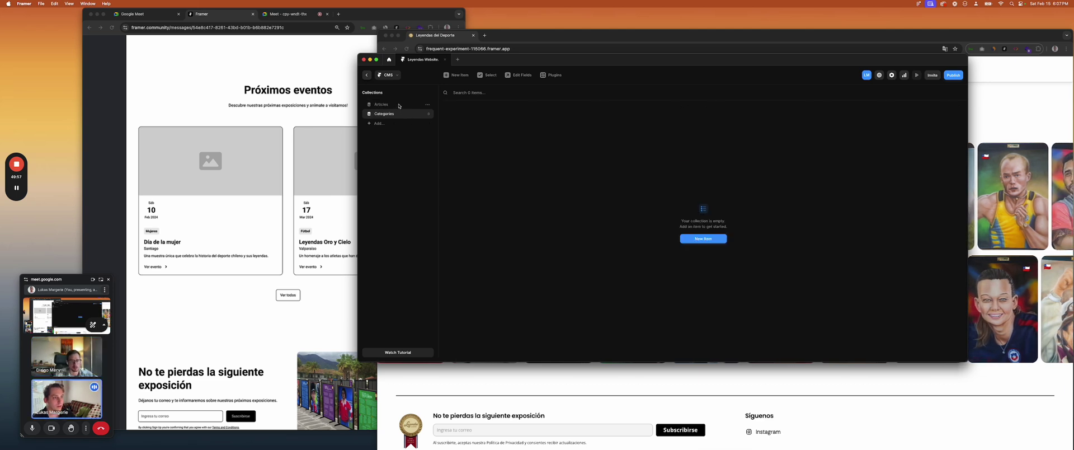
click(399, 106)
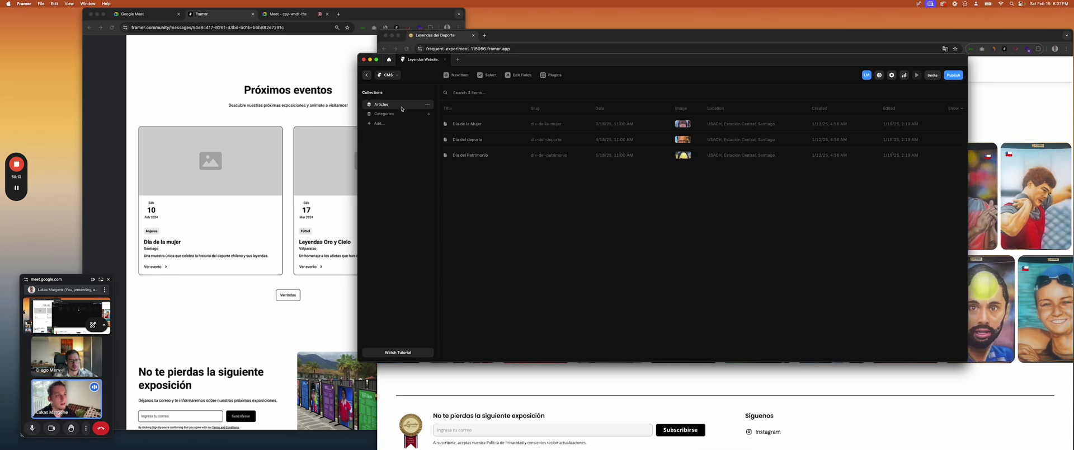
Add five empty test collections with short placeholder names to the CMS
click(399, 124)
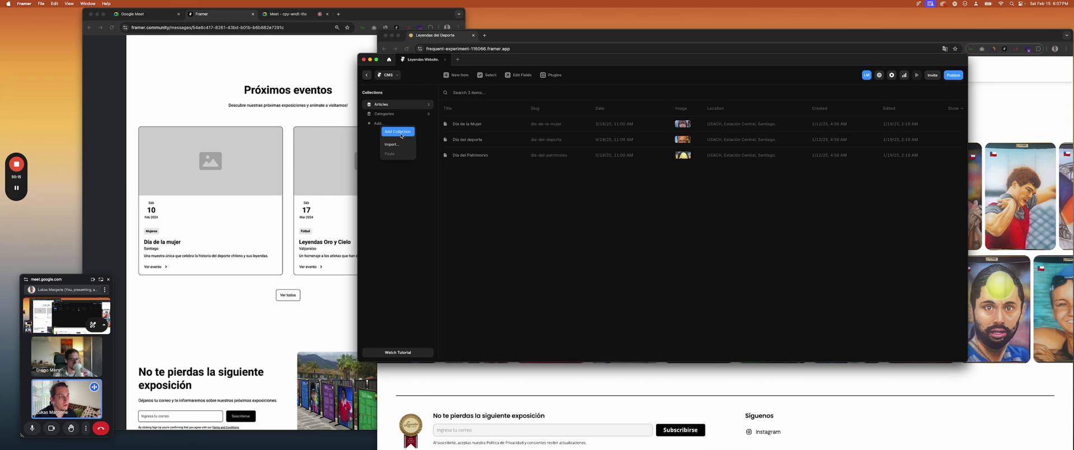
click(401, 135)
text(edel)
key(BackSpace)
key(Return)
click(379, 133)
click(388, 143)
text(d)
click(388, 142)
click(398, 147)
text(edde)
click(390, 151)
click(399, 156)
text(dede)
click(379, 161)
click(399, 168)
text(dede)
click(400, 189)
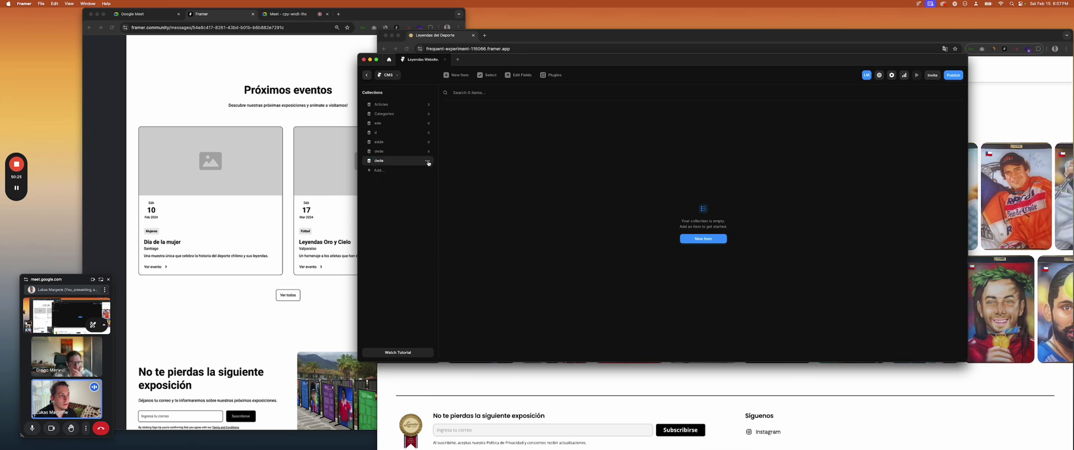
Delete the five test collections from the CMS, keeping Articles and Categories
click(429, 163)
click(445, 222)
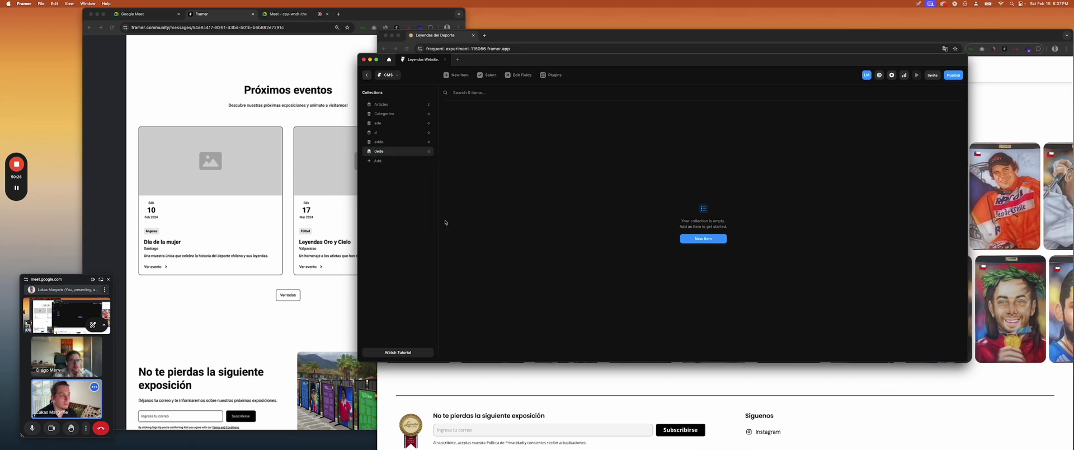
click(428, 151)
click(436, 211)
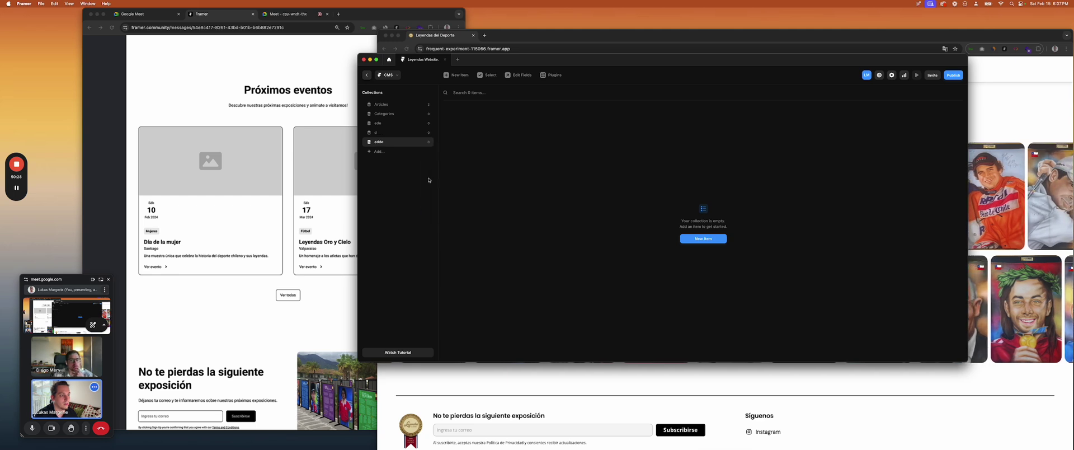
click(426, 142)
click(436, 203)
click(426, 132)
click(435, 192)
click(428, 123)
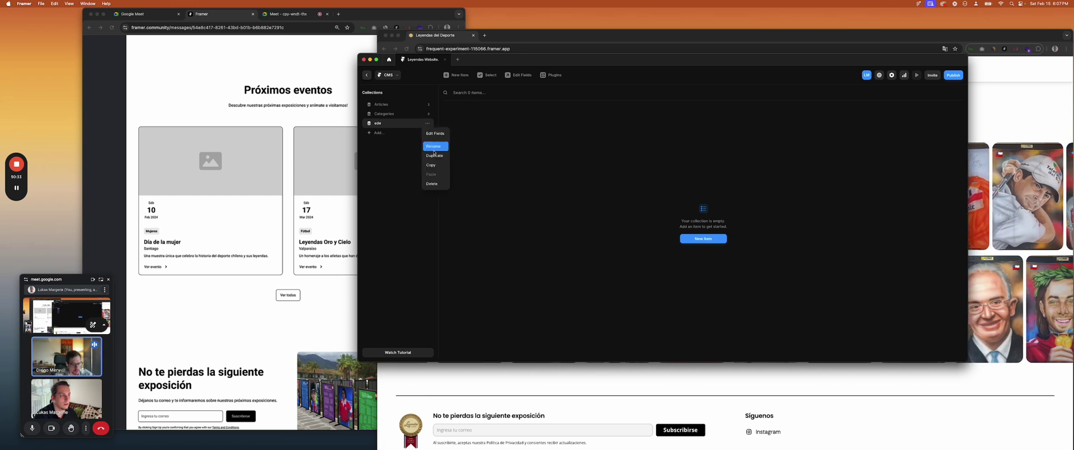
click(432, 183)
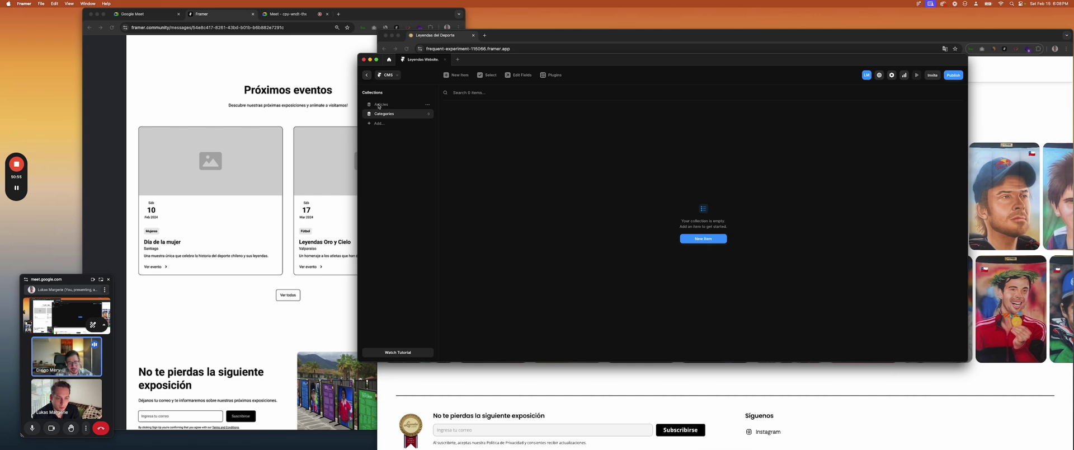
Reopen the Articles collection and switch to Chrome to compare it with the Próximos eventos screenshot
click(380, 105)
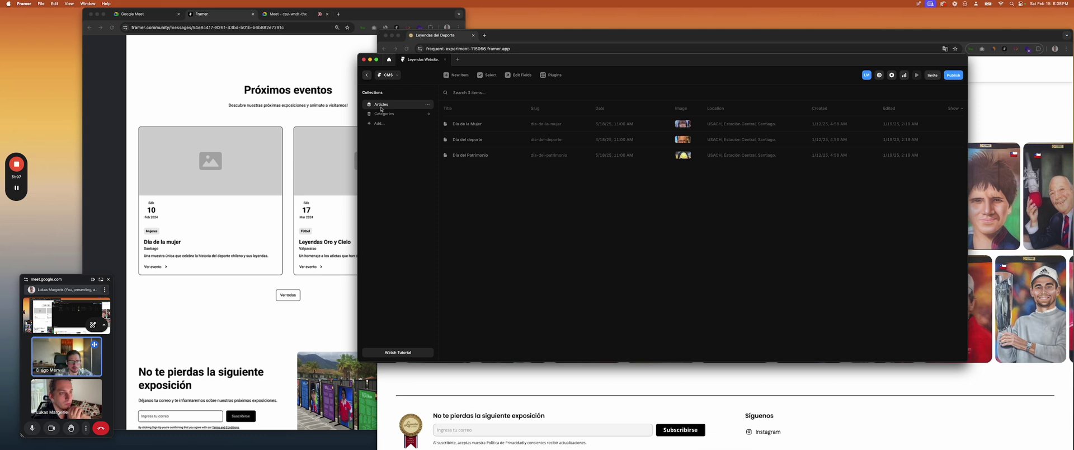
click(116, 120)
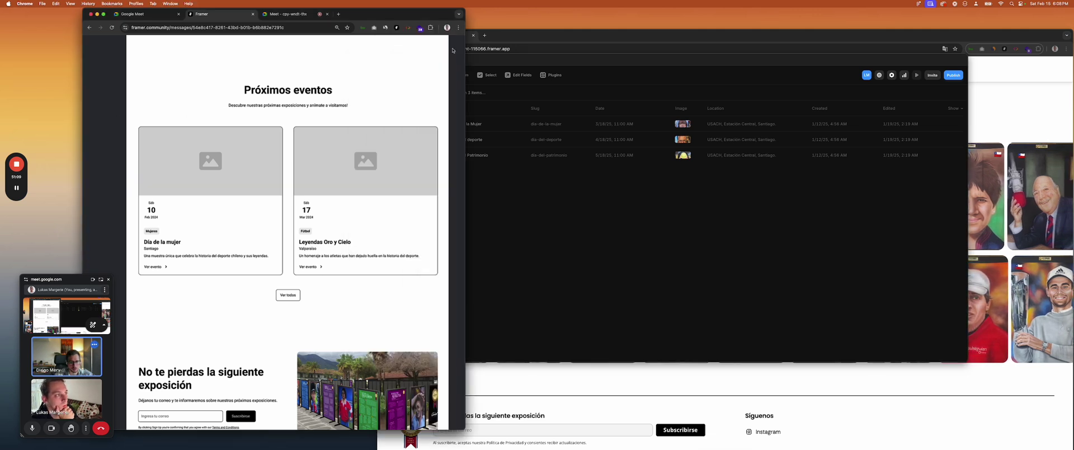
Close the enlarged Próximos eventos screenshot and return to the direct message conversation's newest attachments
scroll(448, 56, up, 4)
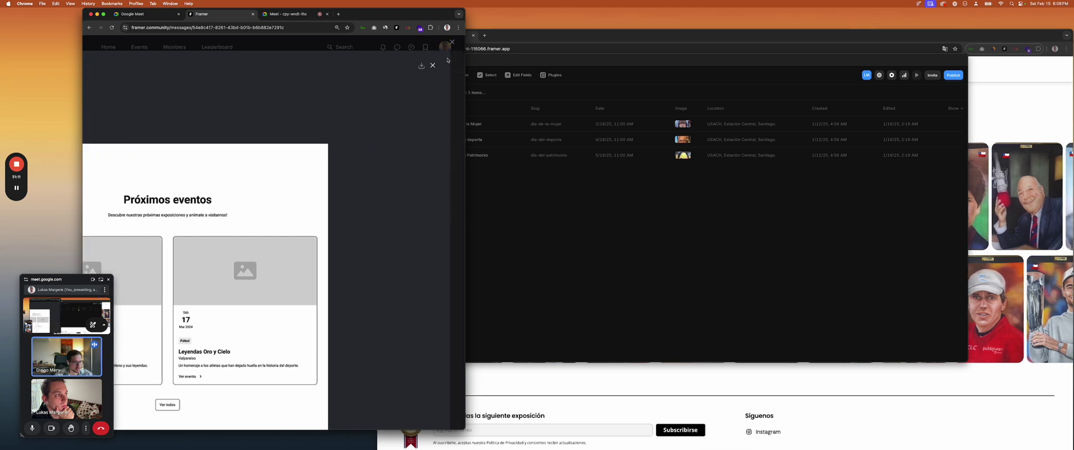
click(303, 136)
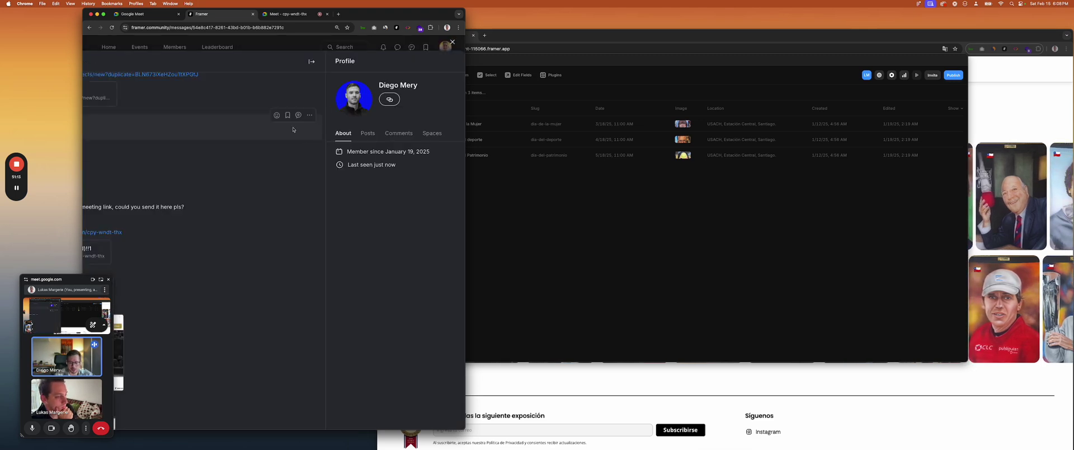
scroll(293, 129, down, 3)
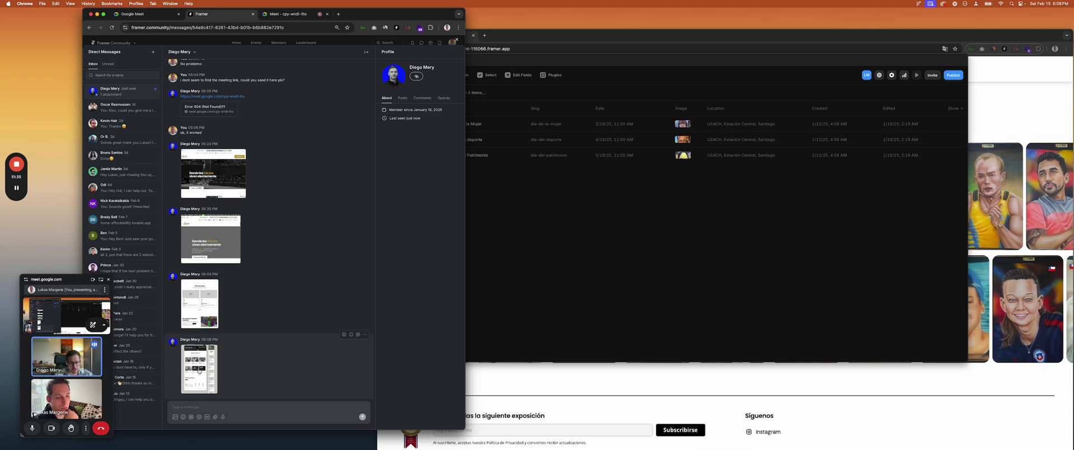
Open the Nuestras Leyendas page screenshot from the chat and examine its header, filter options and legend cards
click(199, 370)
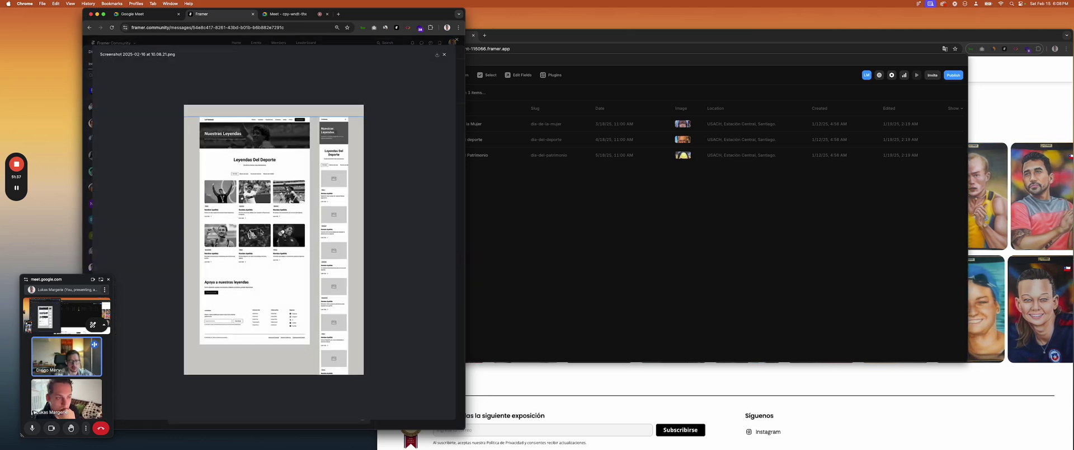
scroll(207, 199, up, 5)
scroll(207, 198, right, 1)
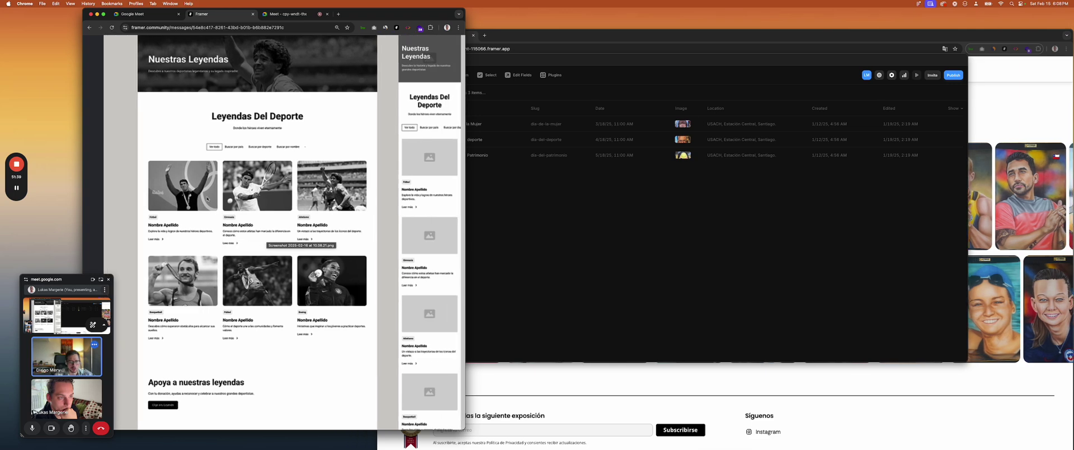
scroll(237, 150, up, 2)
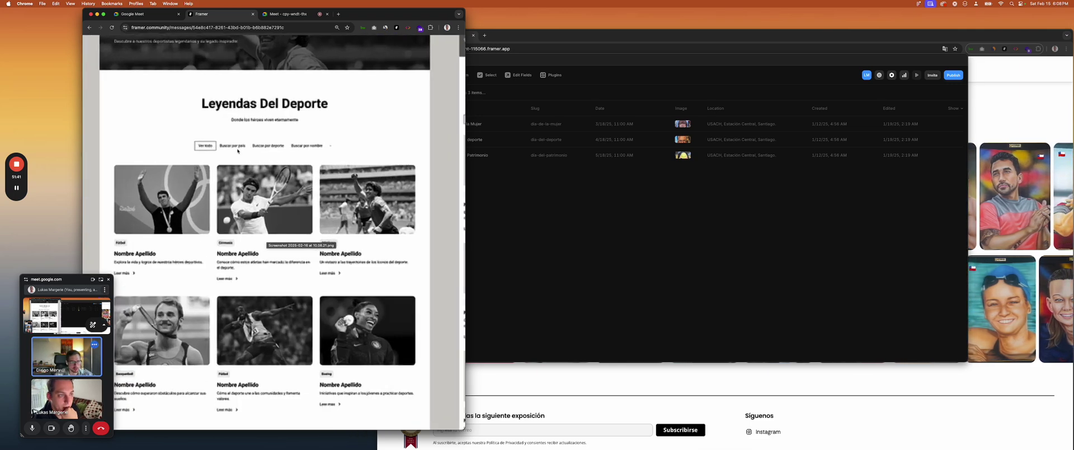
scroll(237, 152, down, 2)
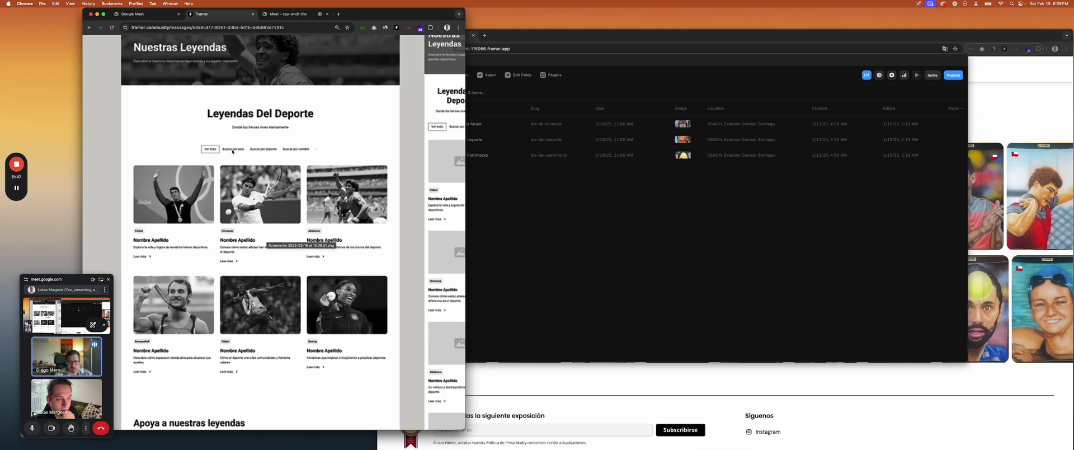
scroll(233, 151, down, 2)
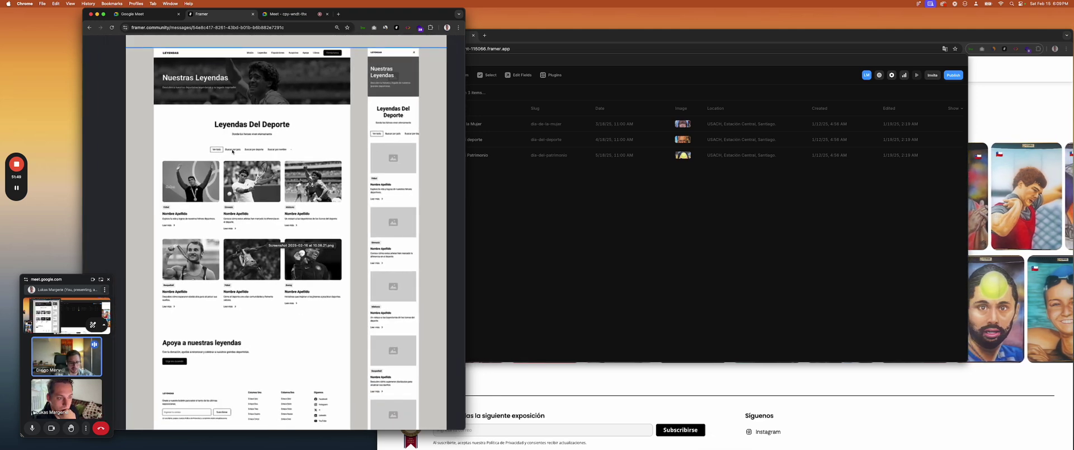
scroll(233, 151, down, 4)
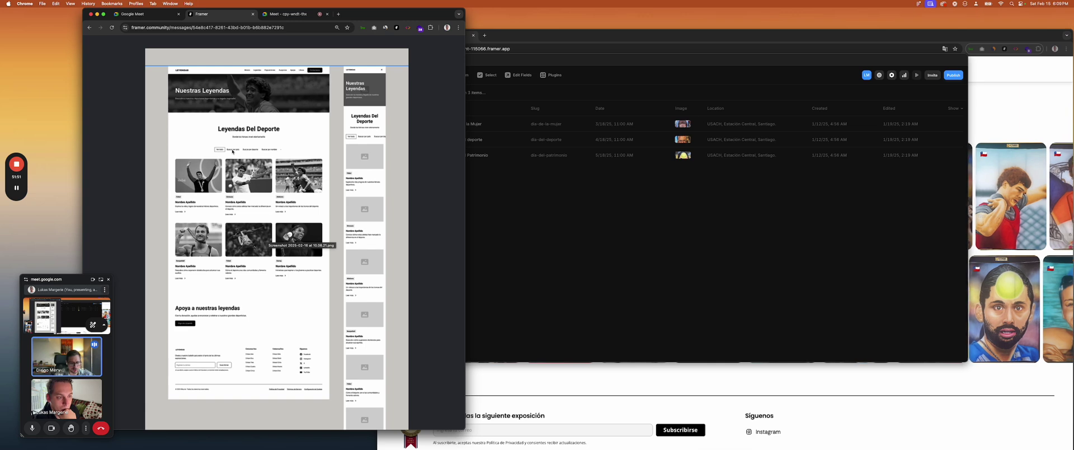
scroll(233, 151, down, 2)
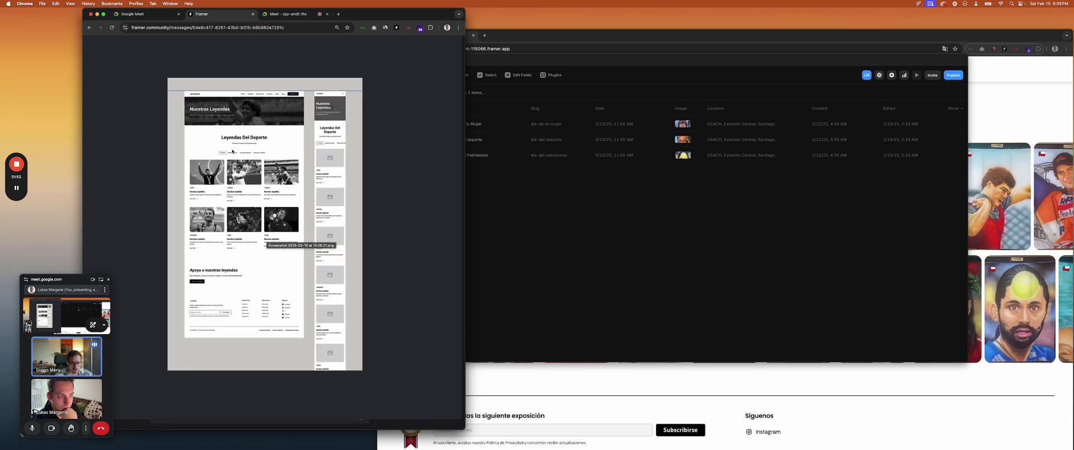
scroll(233, 151, up, 4)
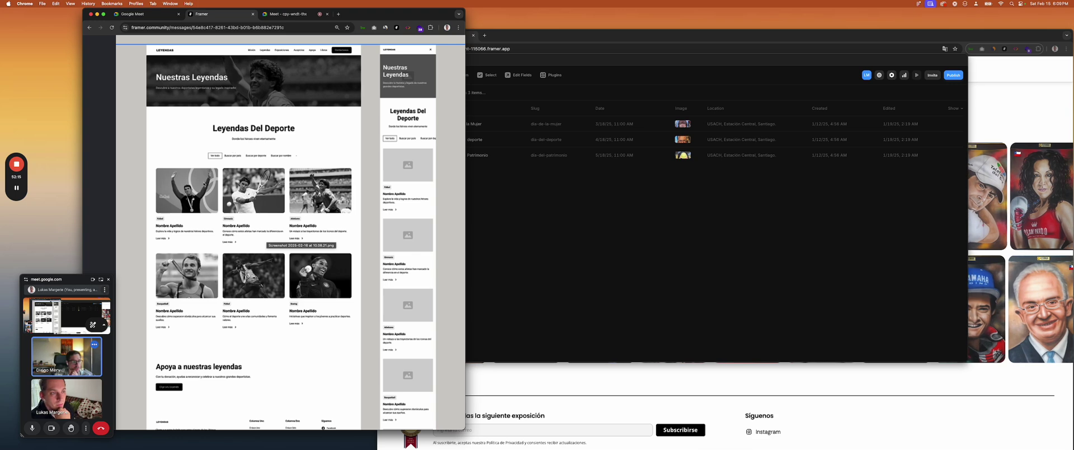
click(221, 164)
click(442, 55)
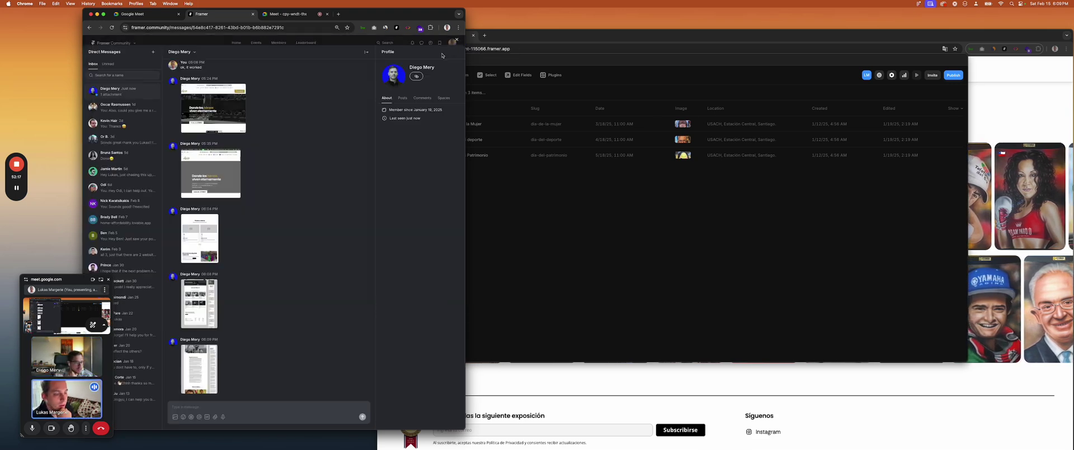
Open the athlete detail page screenshot, examine its profile information and biography layout, and close it
click(190, 358)
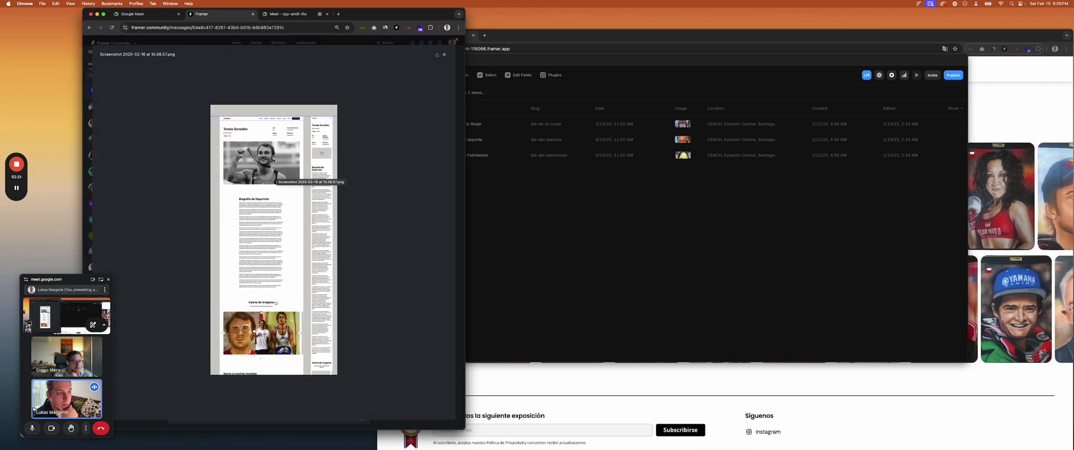
click(275, 168)
scroll(248, 111, up, 2)
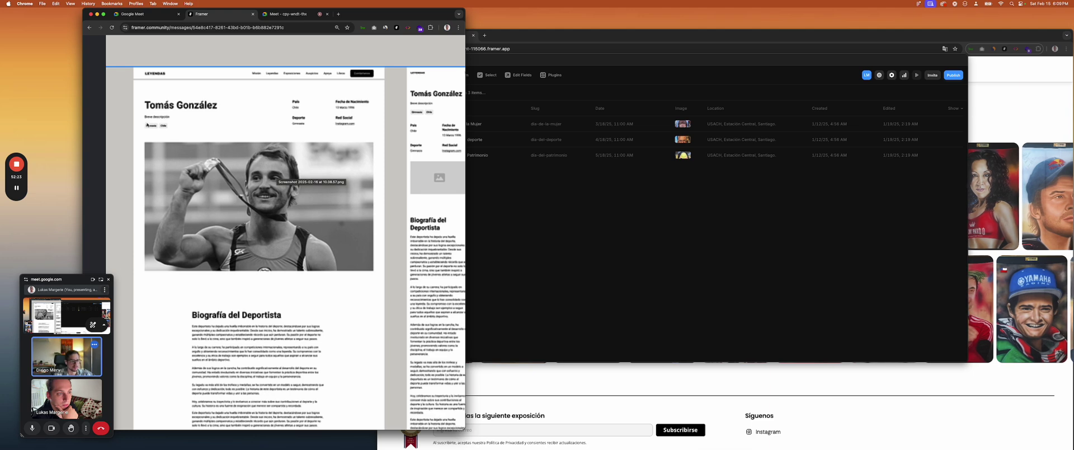
scroll(240, 127, down, 3)
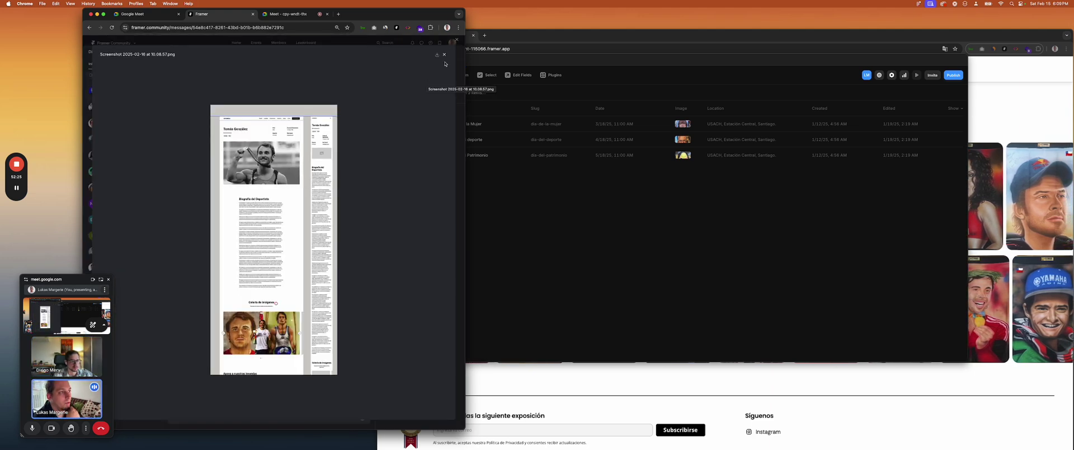
click(446, 55)
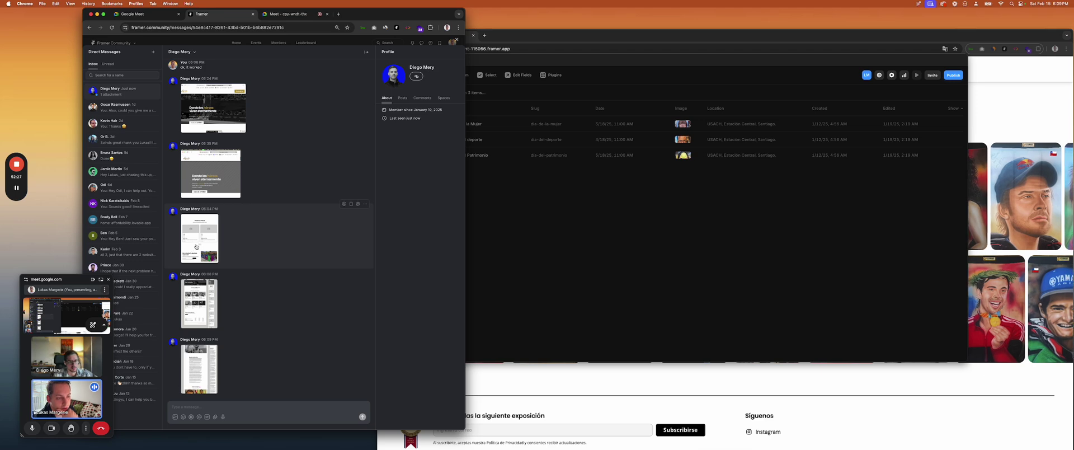
Review the Próximos eventos screenshot again to check the content of its event cards
click(196, 246)
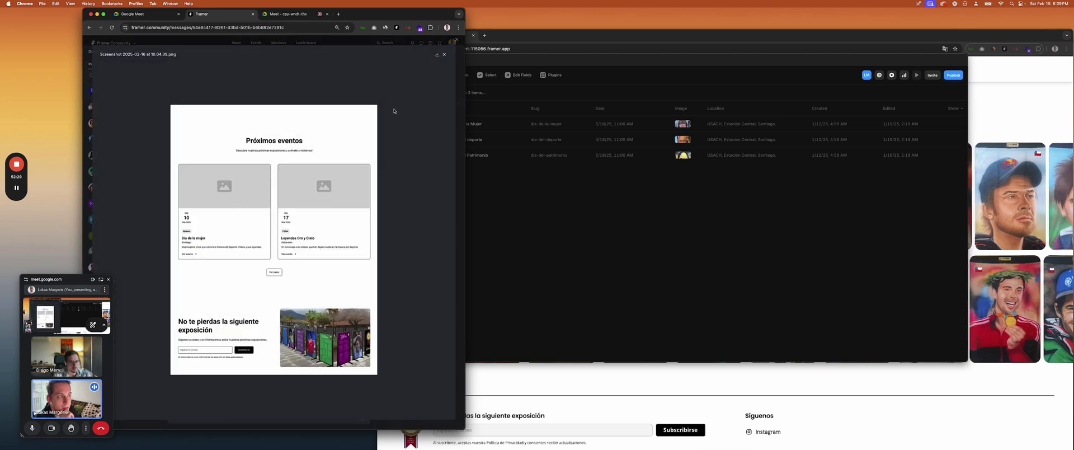
click(446, 55)
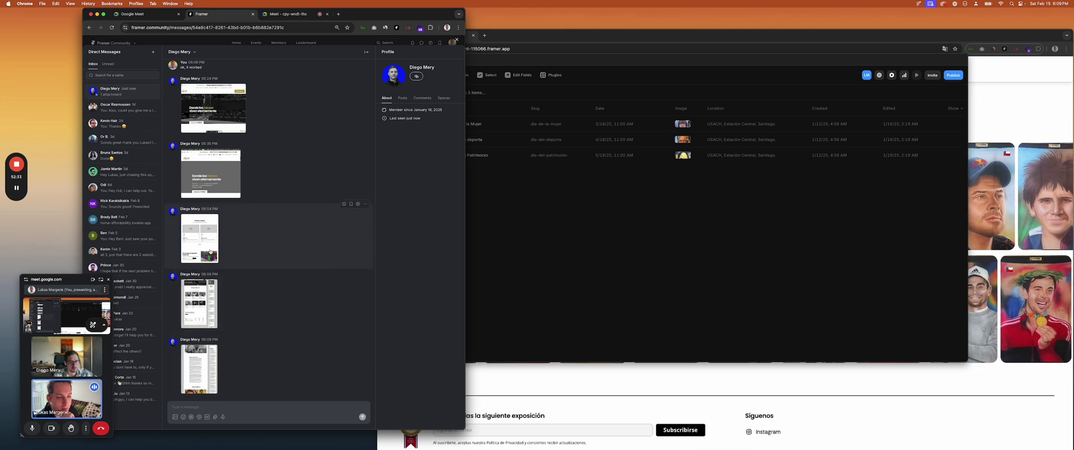
click(201, 252)
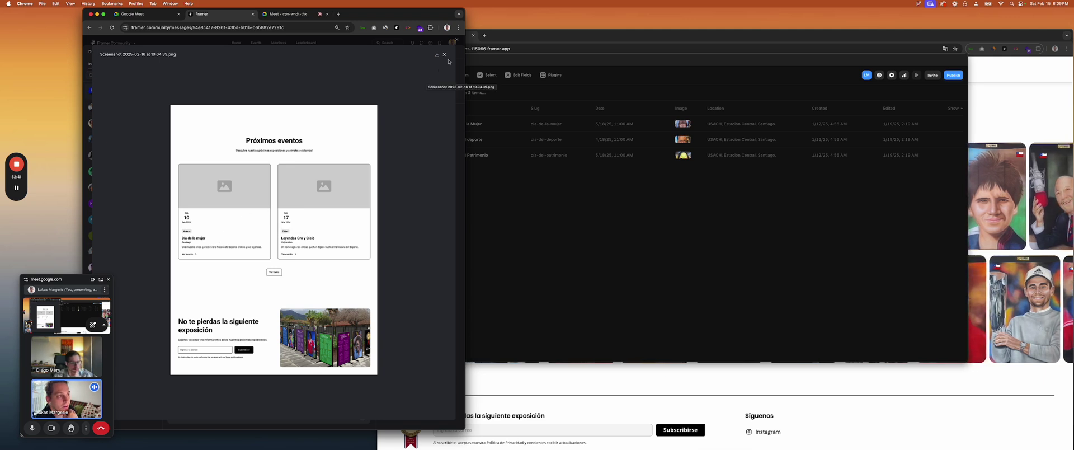
Switch to Framer and rename the Articles collection in the CMS to Eventos
click(524, 96)
double_click(383, 104)
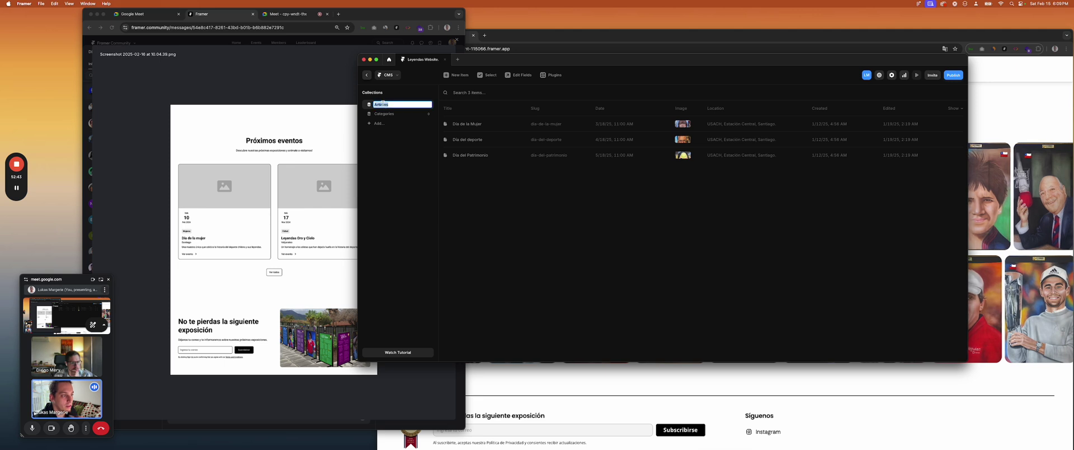
text(Eventos)
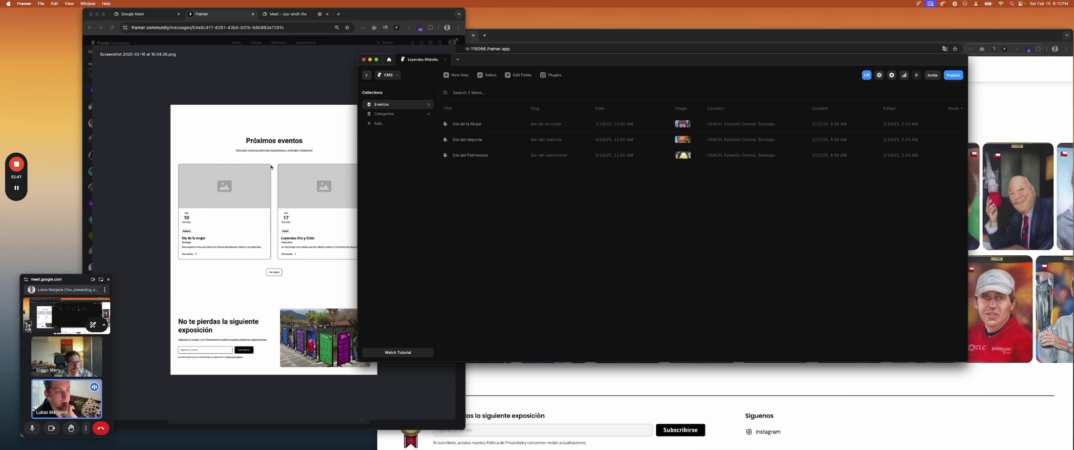
Return to the chat in Chrome and reopen the Nuestras Leyendas screenshot to study its cards and filters
key(super+Tab)
click(388, 74)
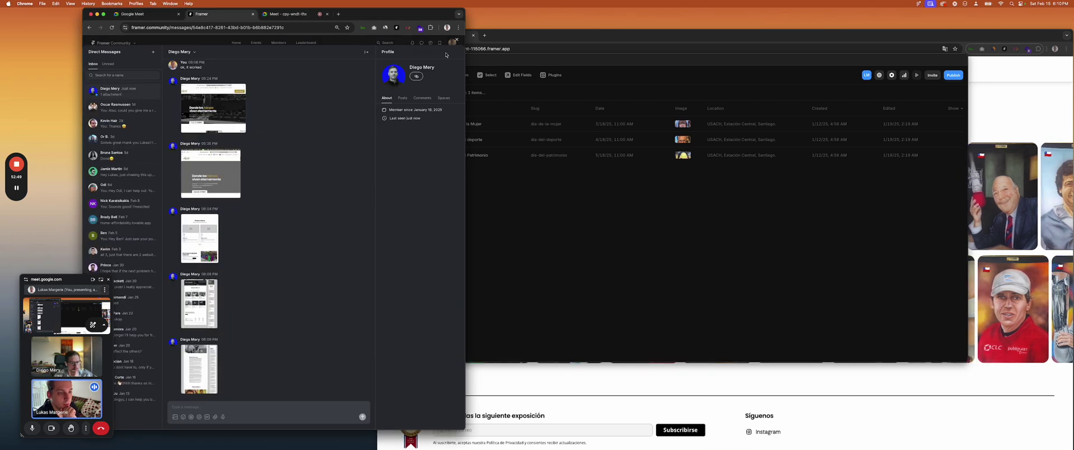
click(199, 245)
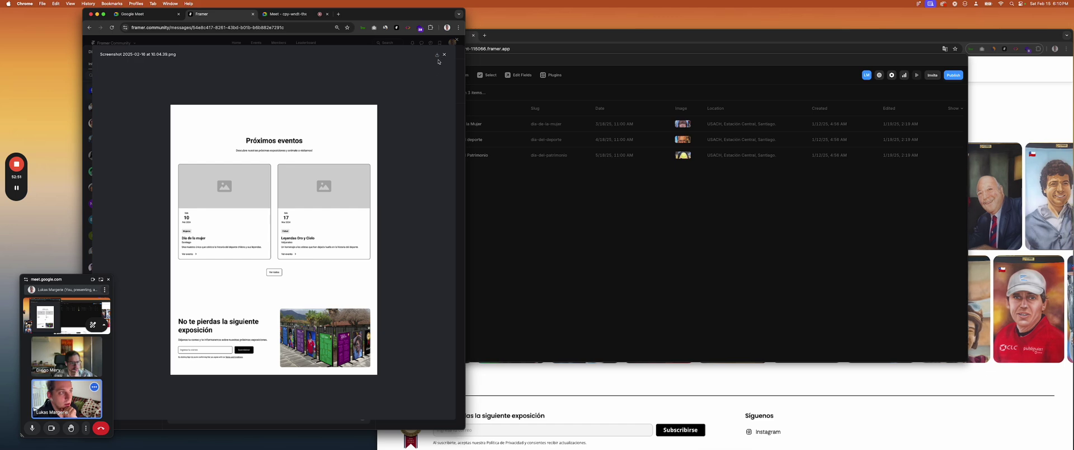
click(444, 54)
click(197, 297)
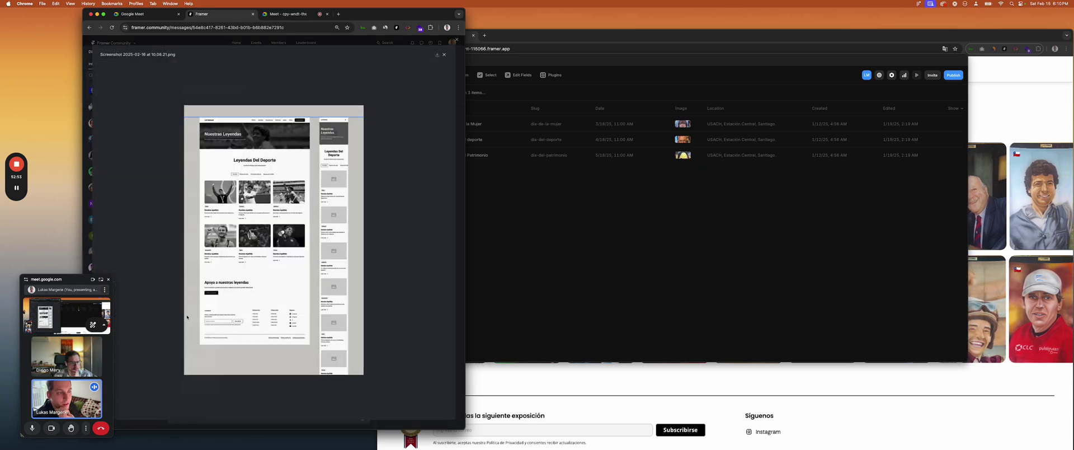
click(240, 169)
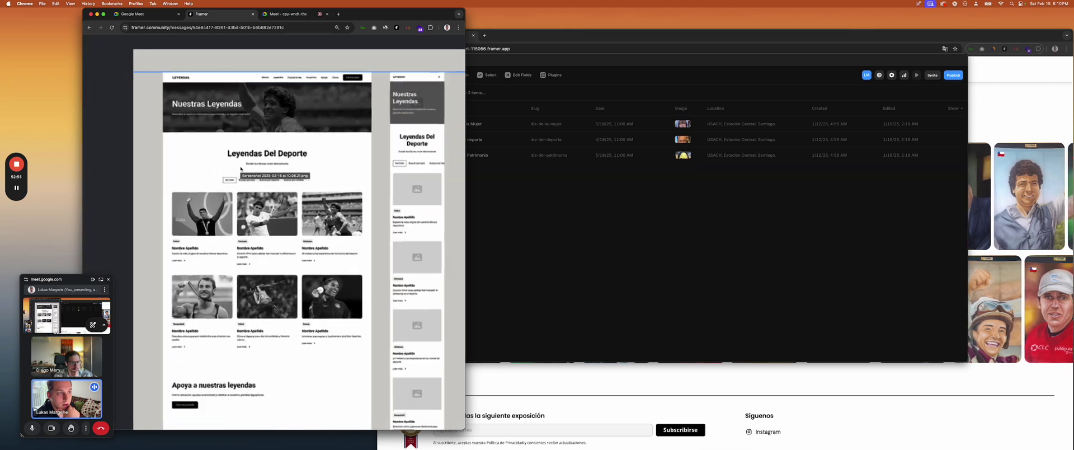
scroll(241, 168, down, 2)
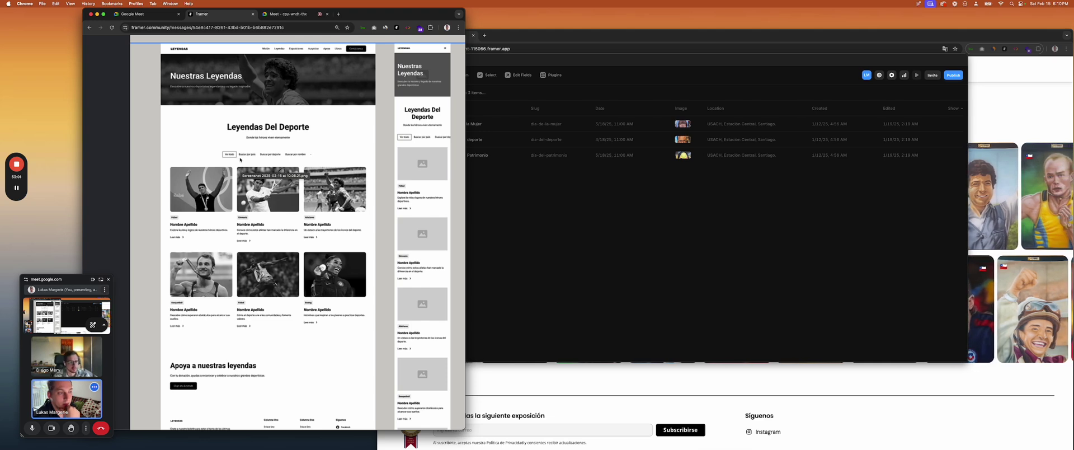
Switch back to Framer and rename the Categories collection to Leyendas
key(super+Tab)
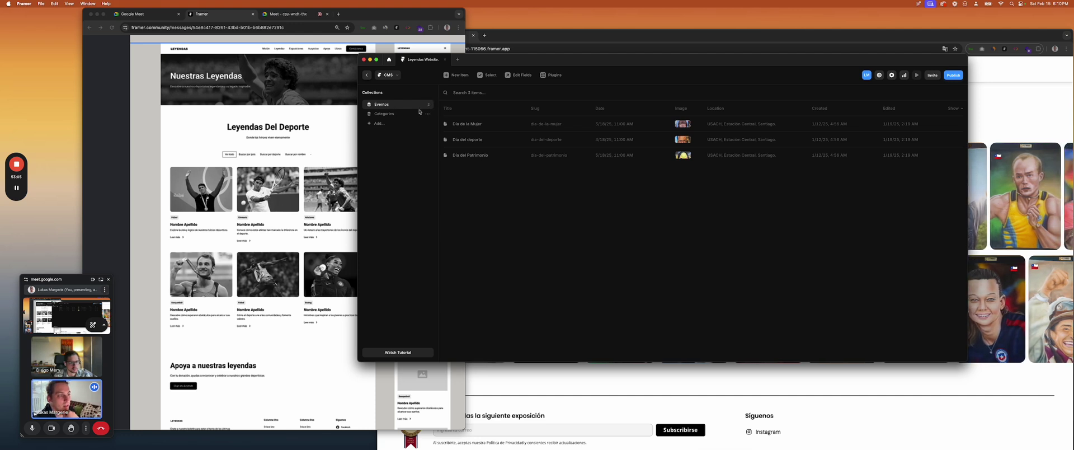
click(384, 113)
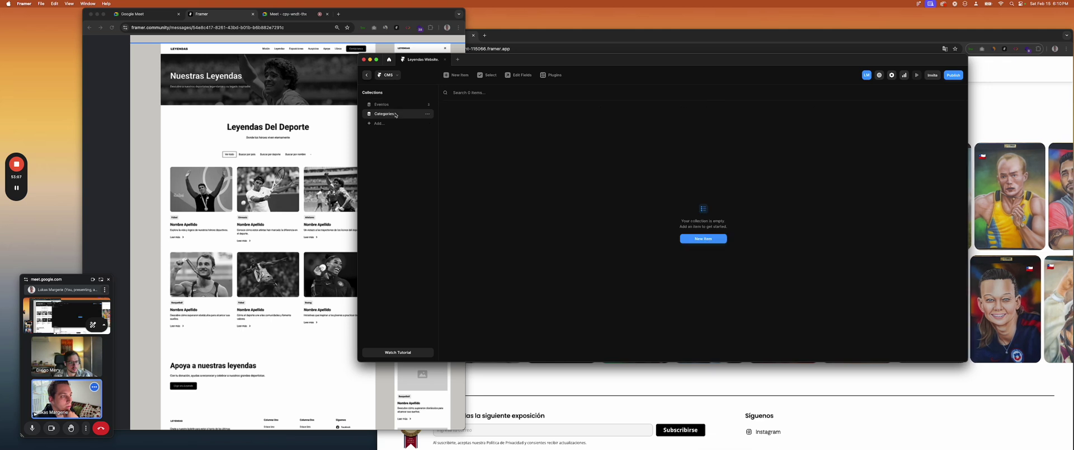
double_click(384, 113)
text(L)
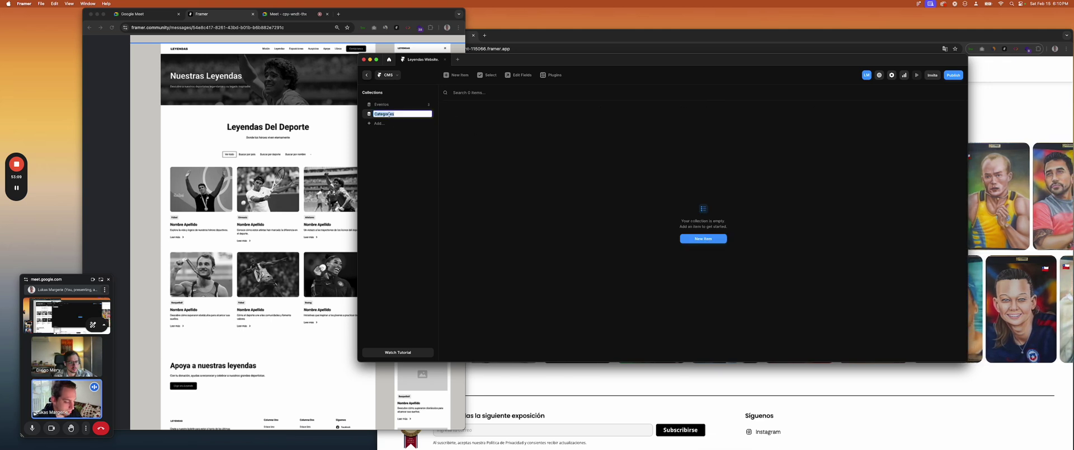
text(eyendas)
key(Return)
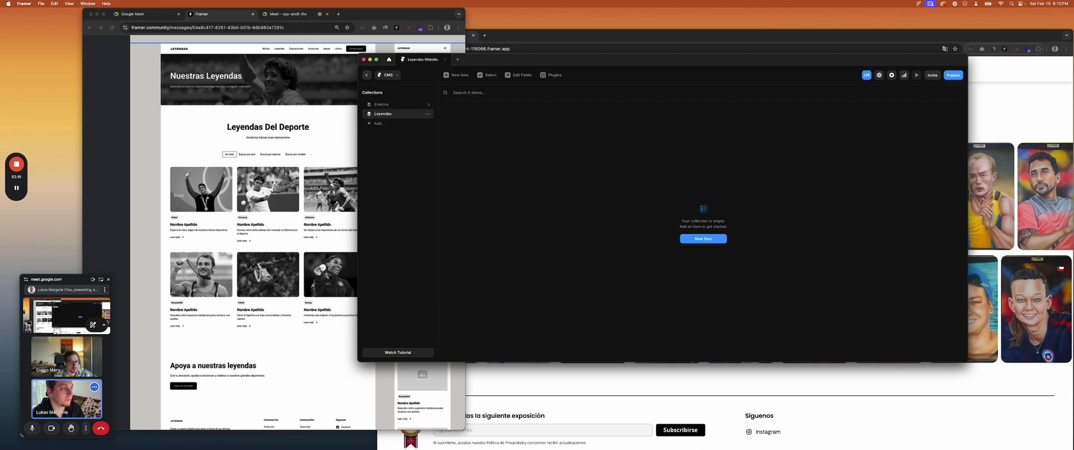
Edit the Leyendas collection's fields and add an image field named Cover Image
click(455, 77)
click(702, 75)
click(518, 75)
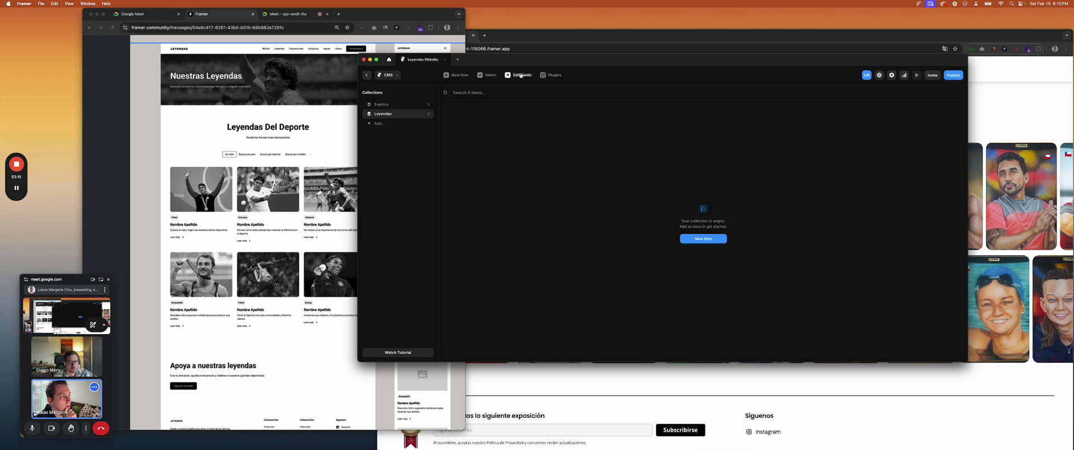
click(753, 146)
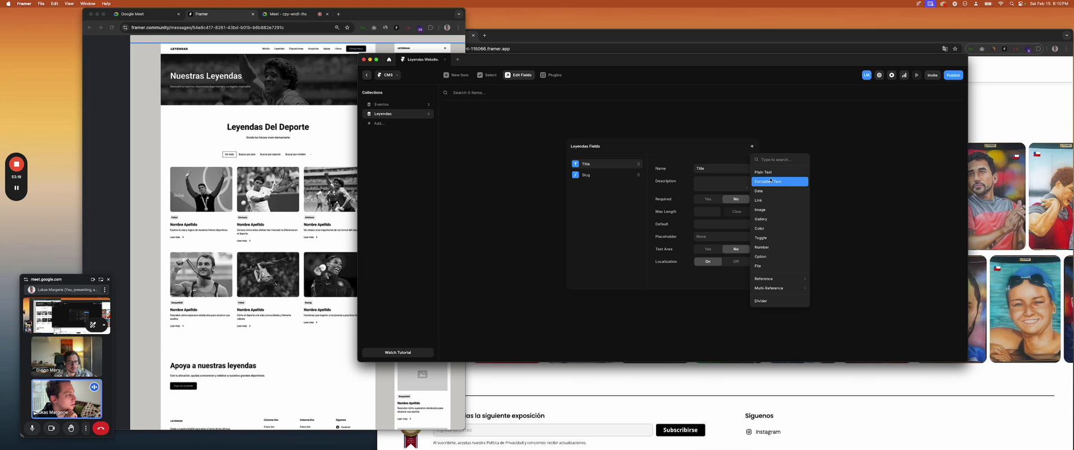
click(761, 208)
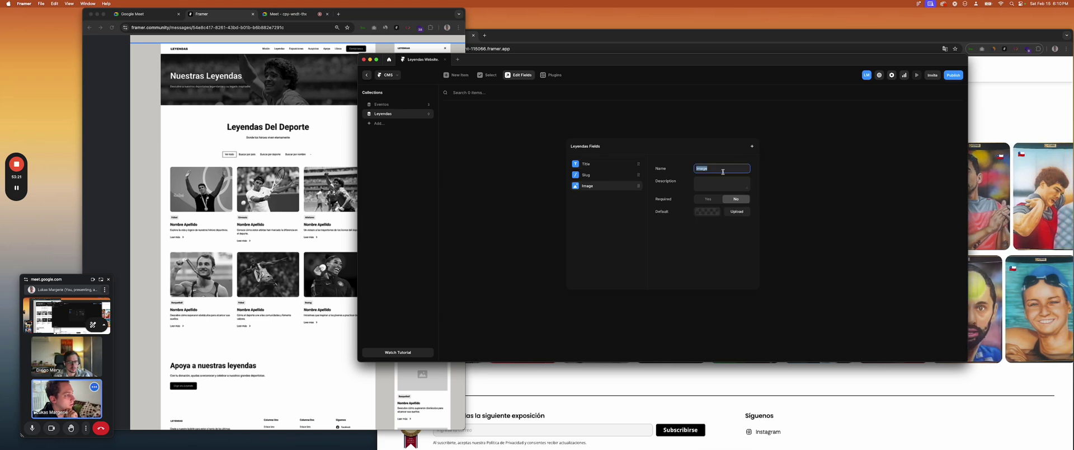
key(Left)
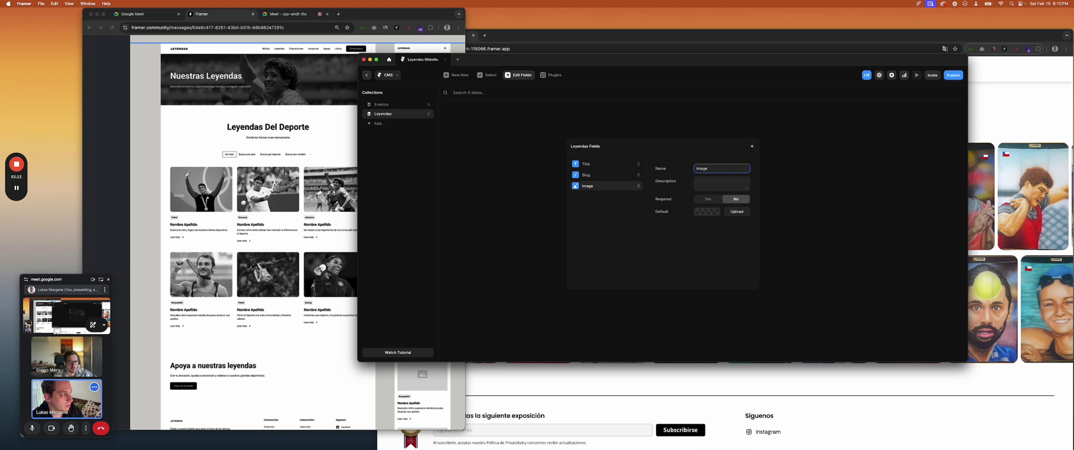
text(Cover)
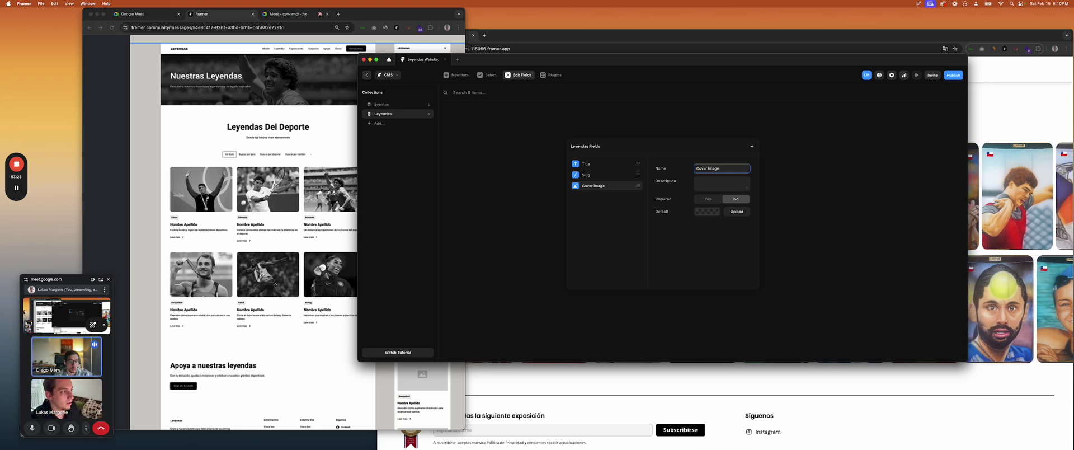
Move the Cover Image field above Title in the Leyendas collection, then return to the Home page canvas
drag(639, 185, 637, 166)
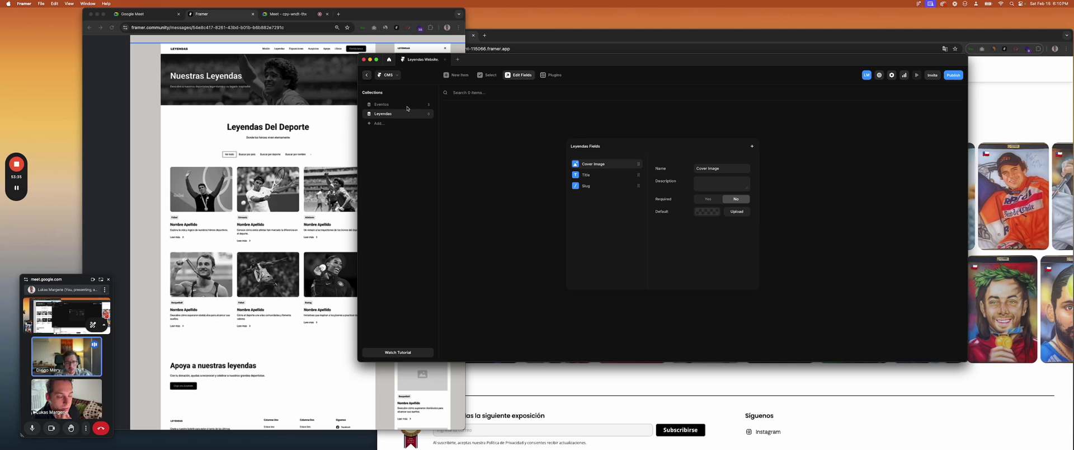
click(367, 76)
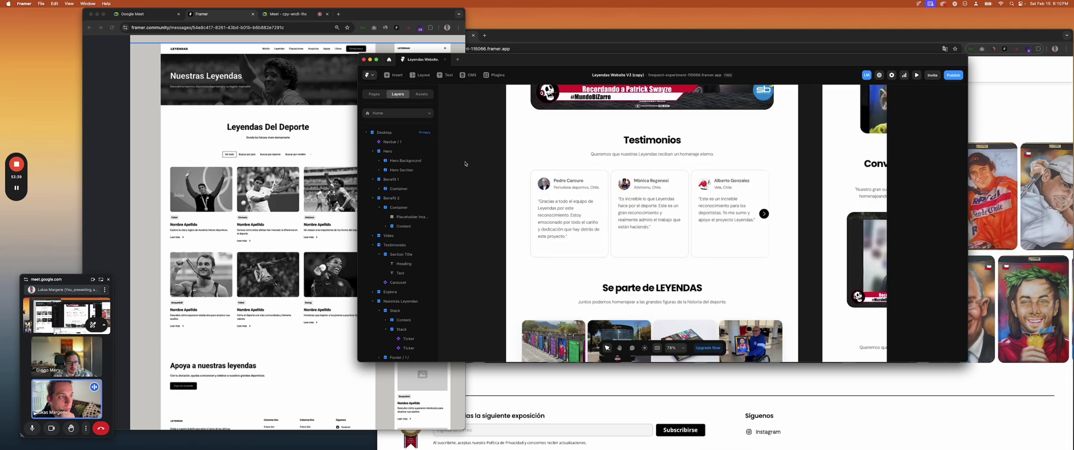
scroll(493, 167, down, 5)
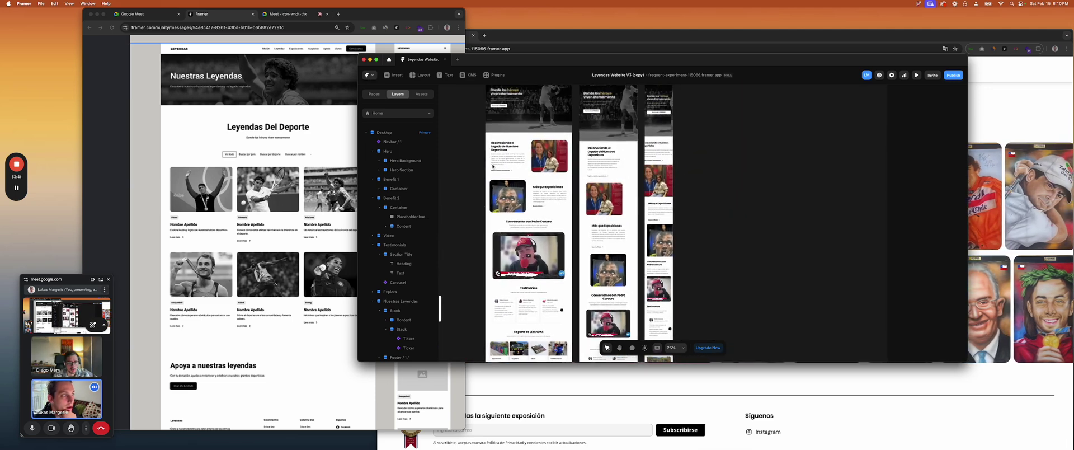
Switch to the chat in Chrome and compare the Nuestras Leyendas and Próximos eventos design screenshots
click(288, 86)
click(383, 86)
click(444, 56)
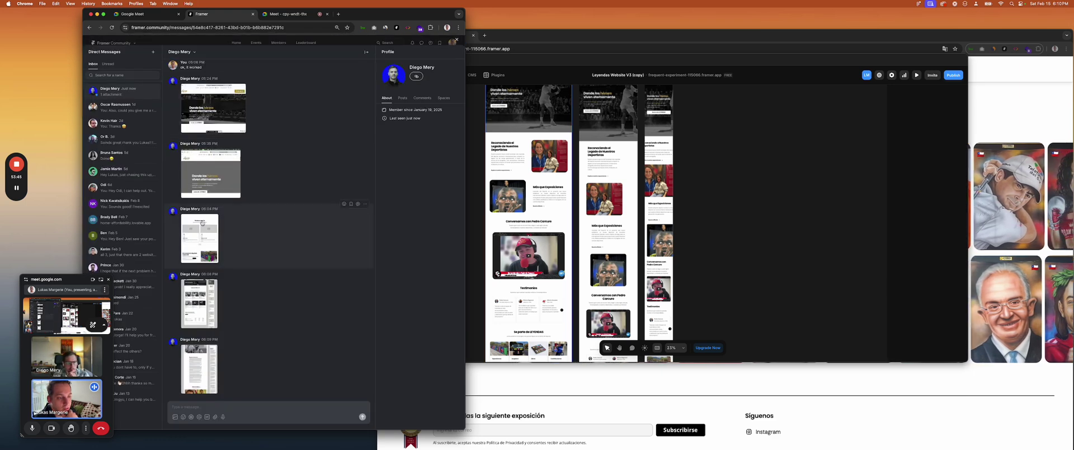
click(200, 302)
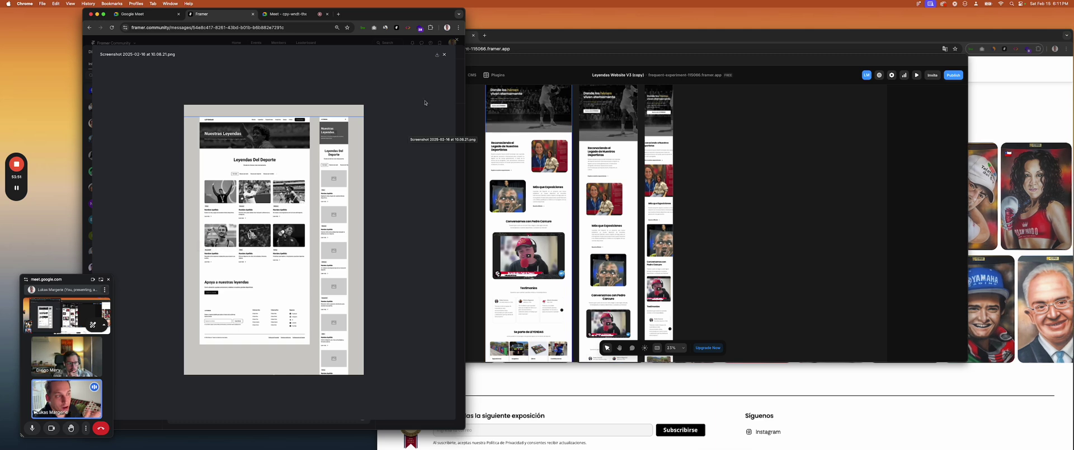
click(444, 54)
click(190, 242)
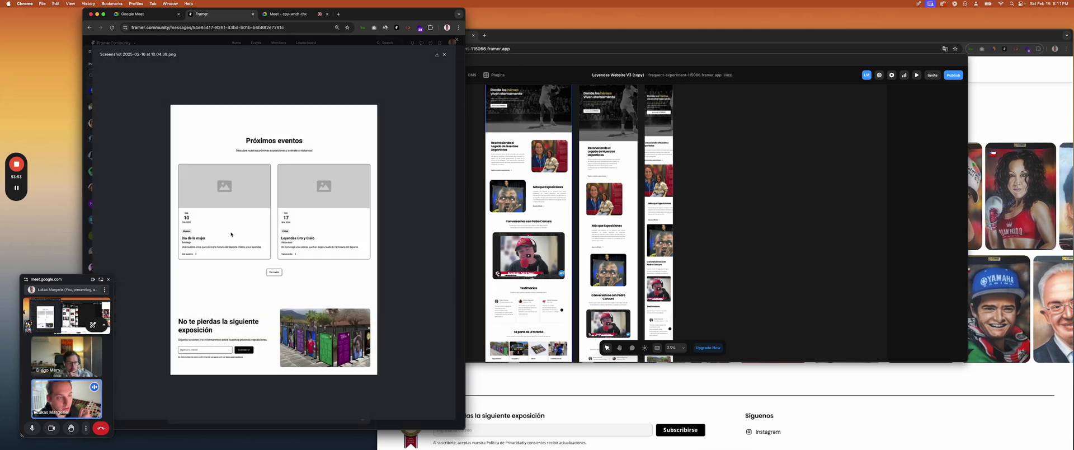
click(445, 54)
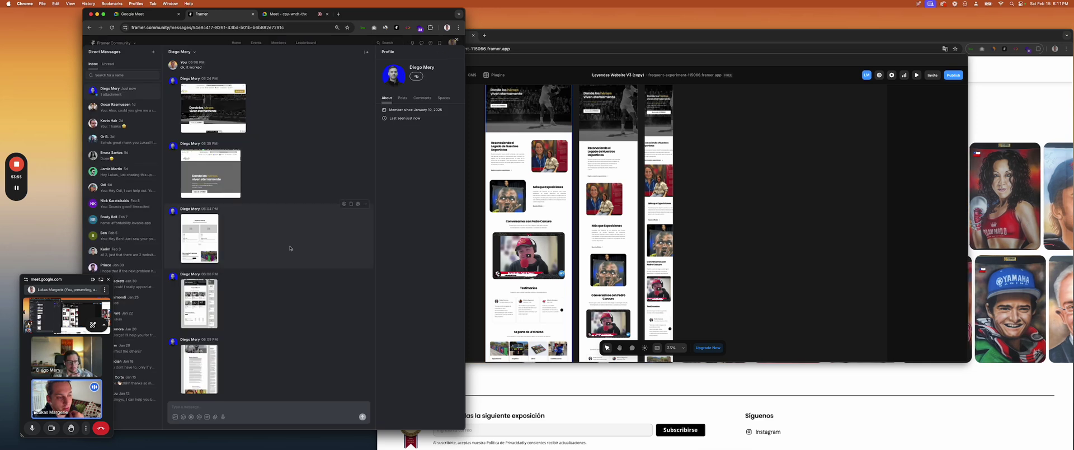
Reopen the Nuestras Leyendas screenshot enlarged and examine its country, sport and name filters above the cards
click(289, 203)
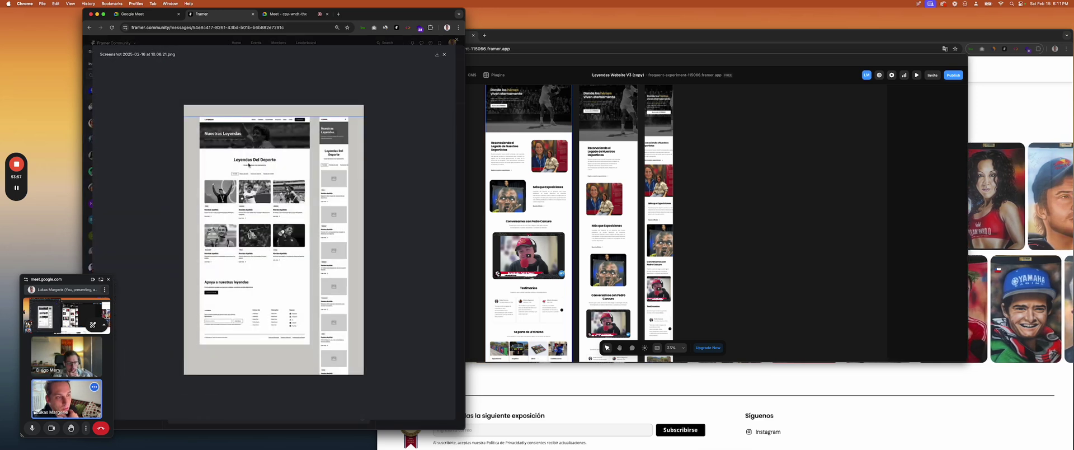
click(249, 165)
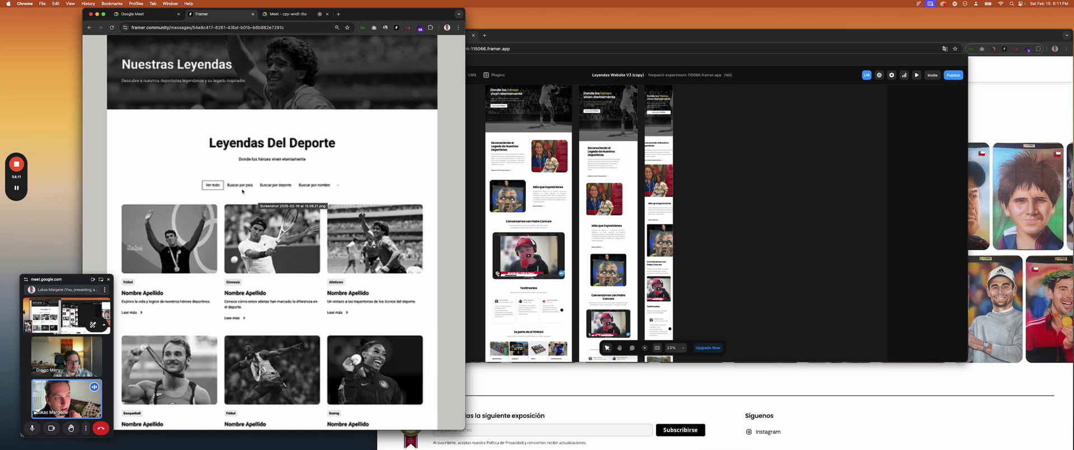
scroll(250, 186, down, 3)
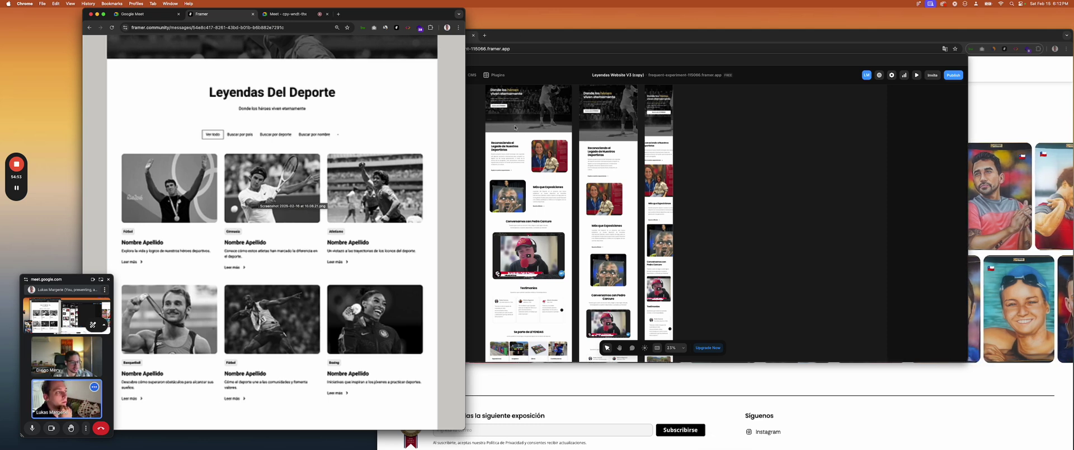
Switch to Framer, find the Search element and insert it below the hero on the Home page
key(super+Tab)
click(389, 74)
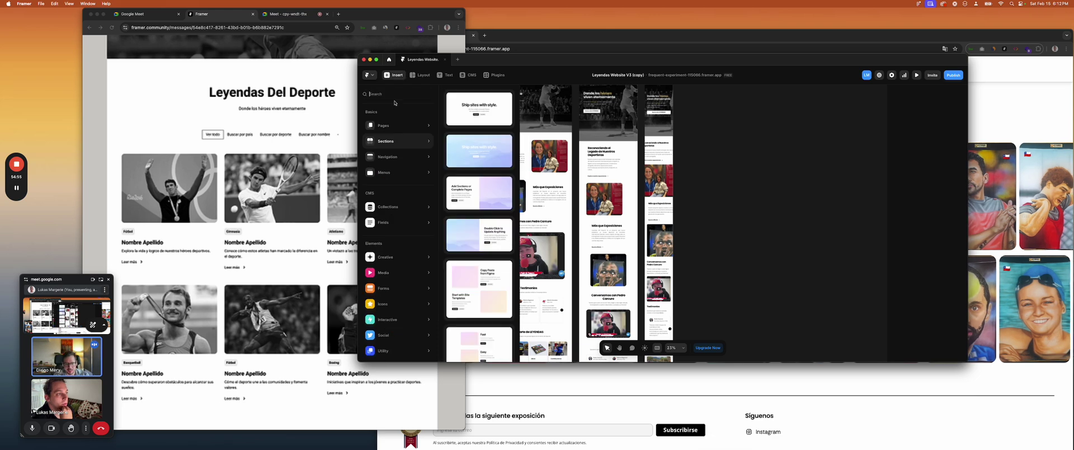
text(searc)
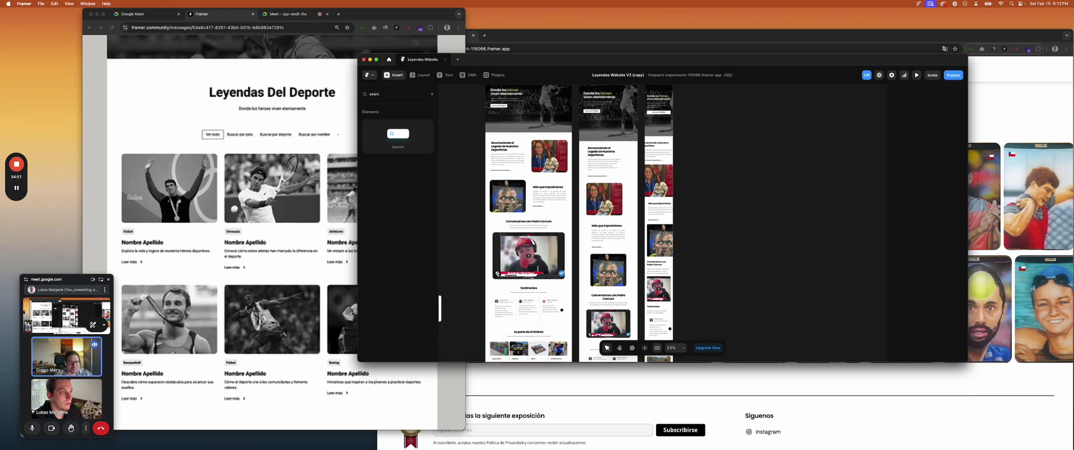
drag(392, 136, 535, 135)
scroll(535, 135, up, 5)
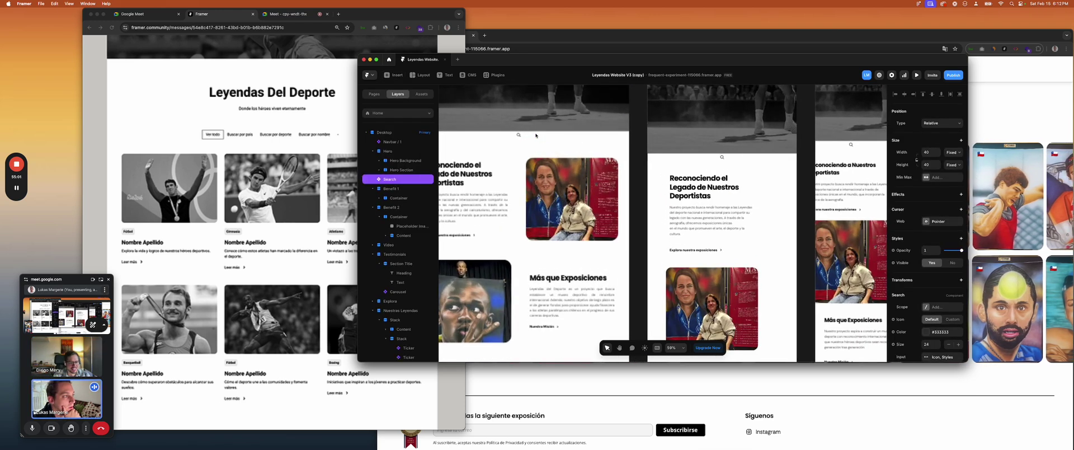
Check which pages the Search component's scope can target, then delete the component from the Home page
scroll(934, 306, down, 1)
click(929, 297)
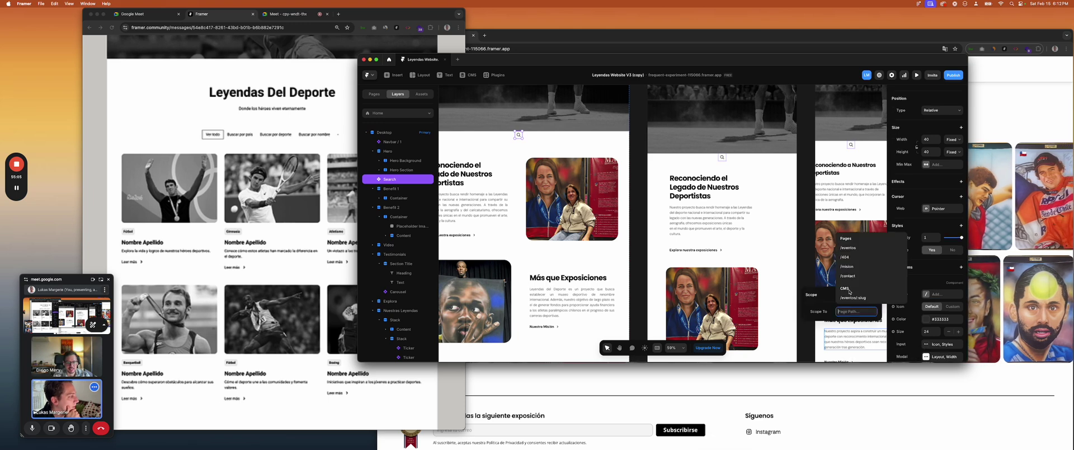
click(535, 176)
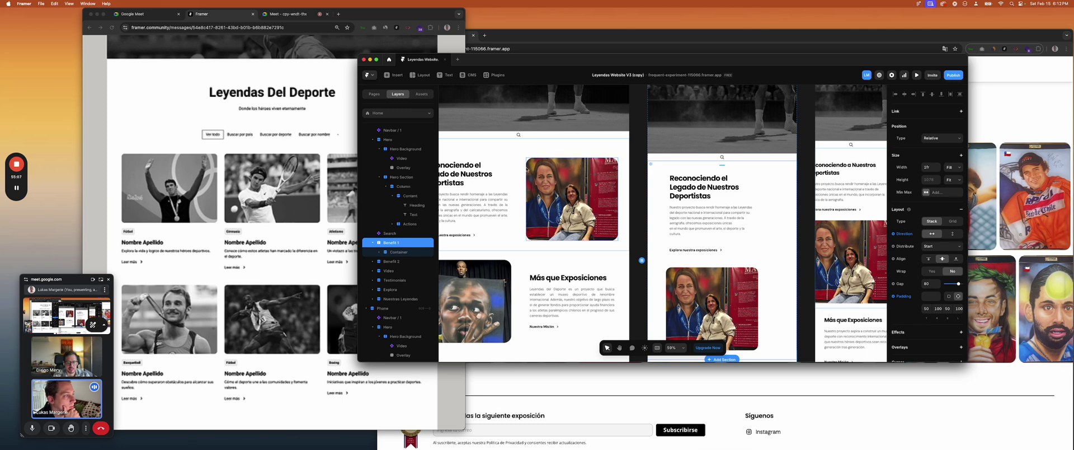
click(518, 135)
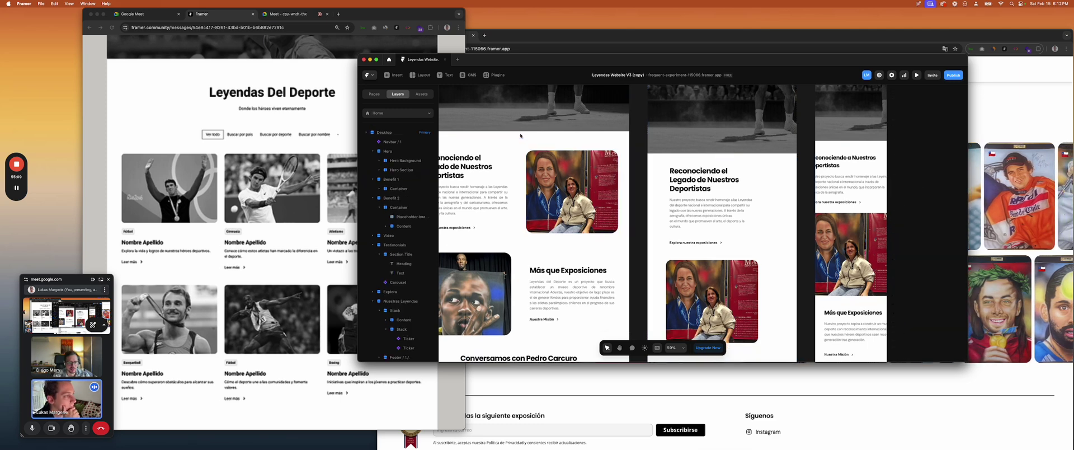
scroll(492, 145, left, 4)
click(475, 154)
scroll(474, 154, down, 5)
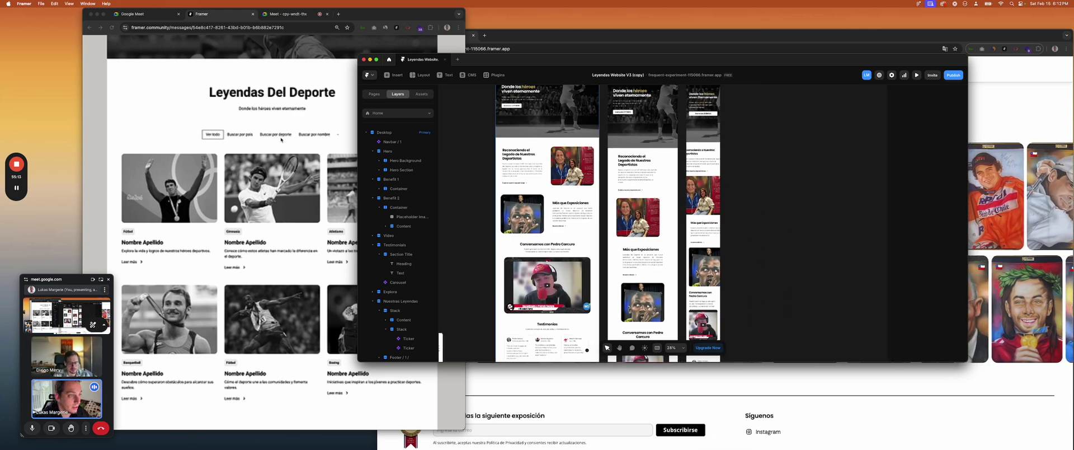
Return to the chat in Chrome and review the Próximos eventos and athlete biography design screenshots
click(241, 186)
click(242, 186)
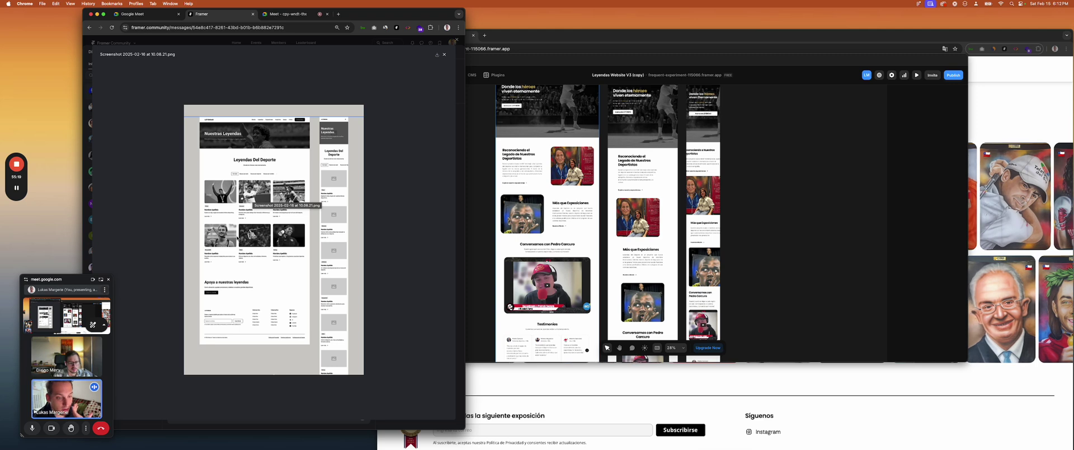
click(444, 56)
click(210, 236)
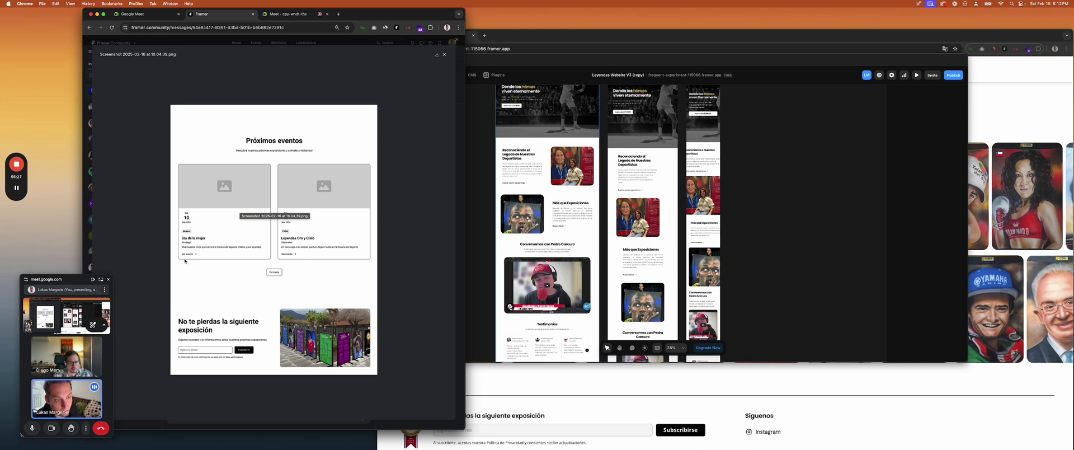
click(444, 55)
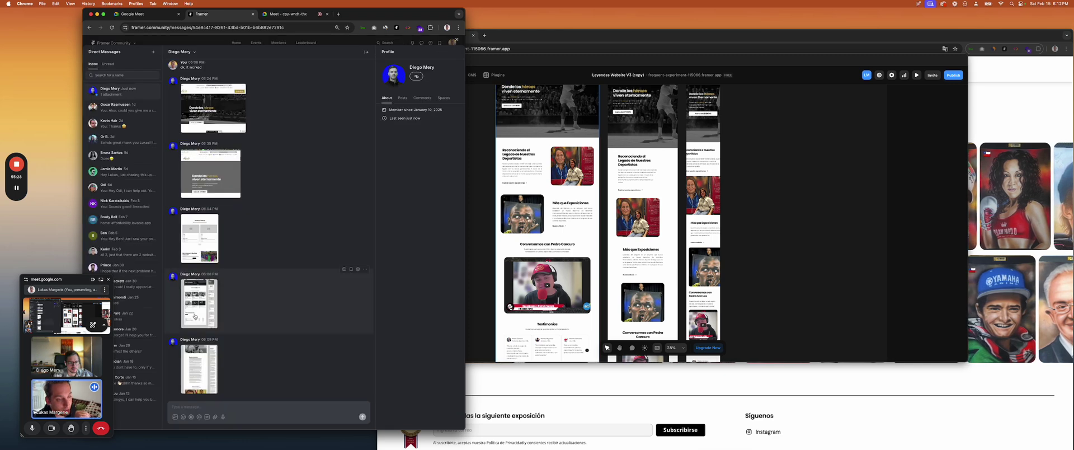
click(195, 361)
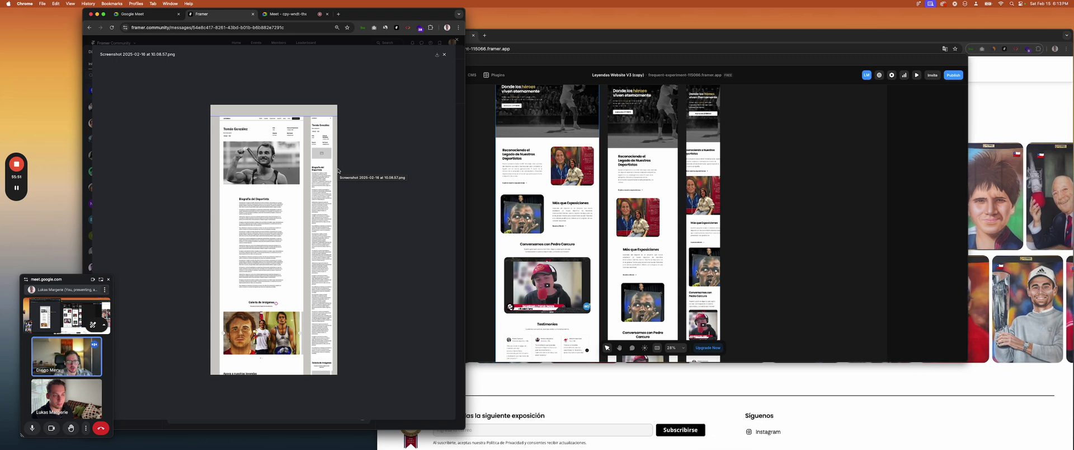
click(444, 54)
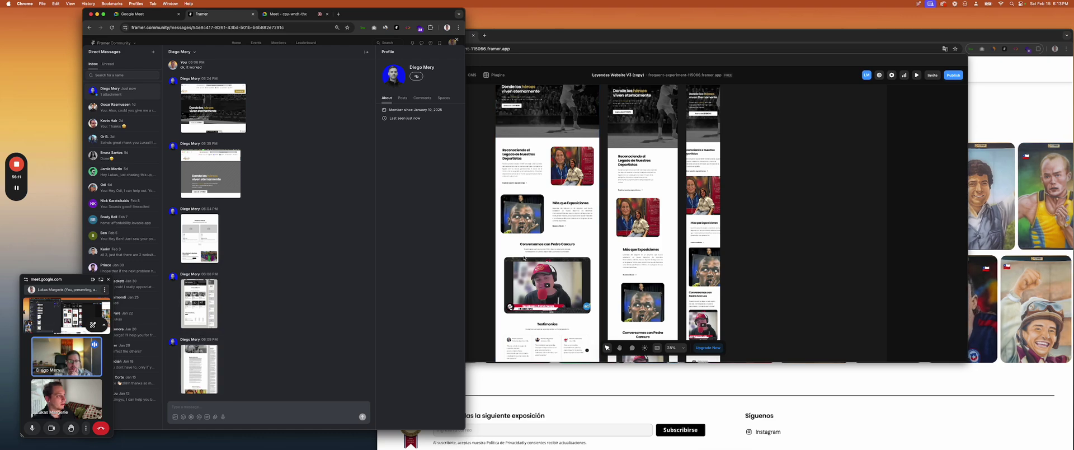
Switch to the Leyendas Website wireframe in Figma and examine the Próximos eventos section and its event cards
key(ctrl+Up)
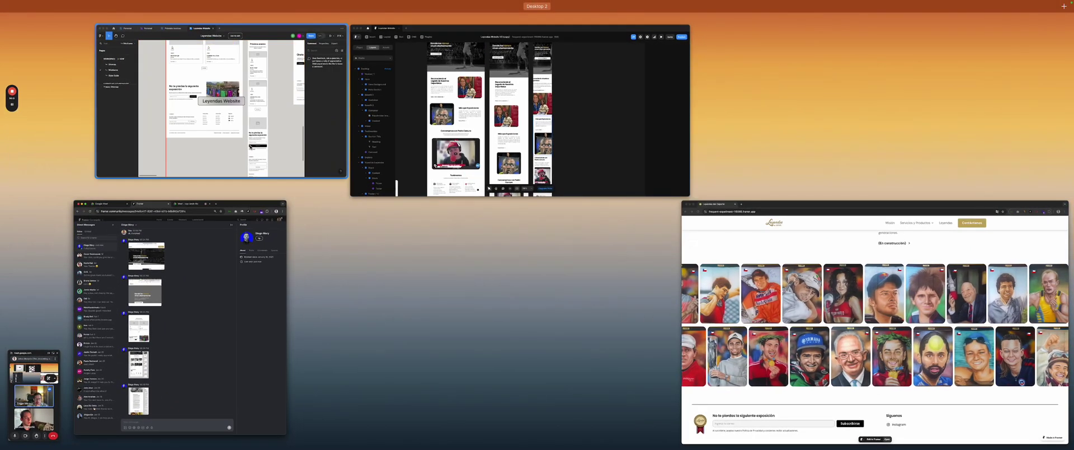
click(221, 100)
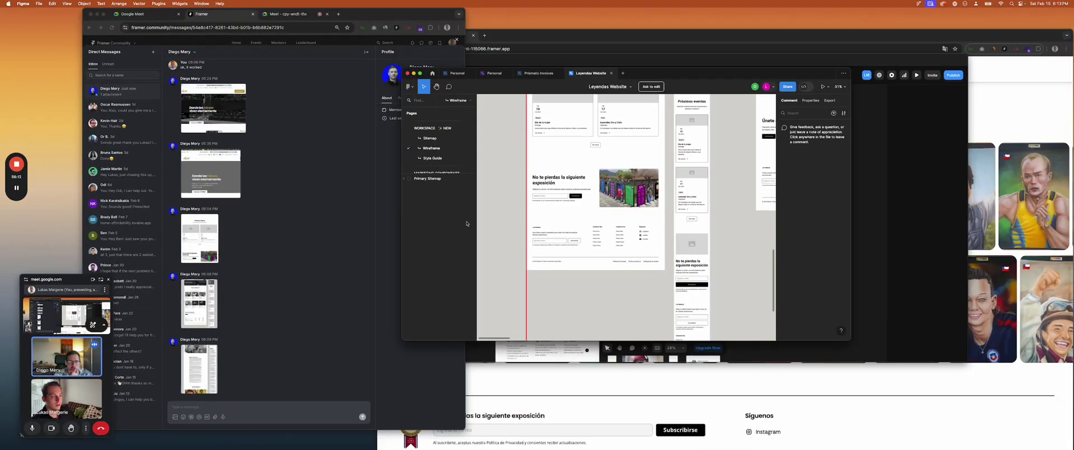
click(755, 86)
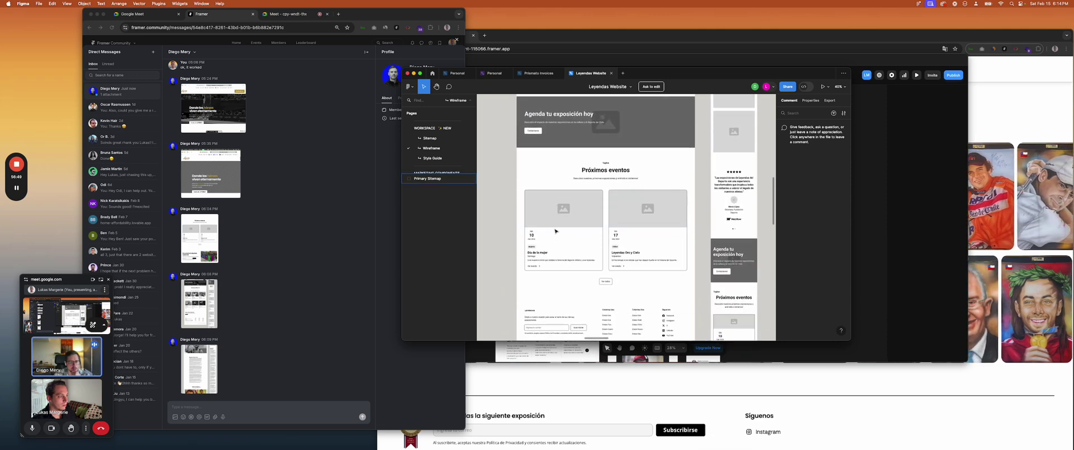
scroll(544, 242, down, 2)
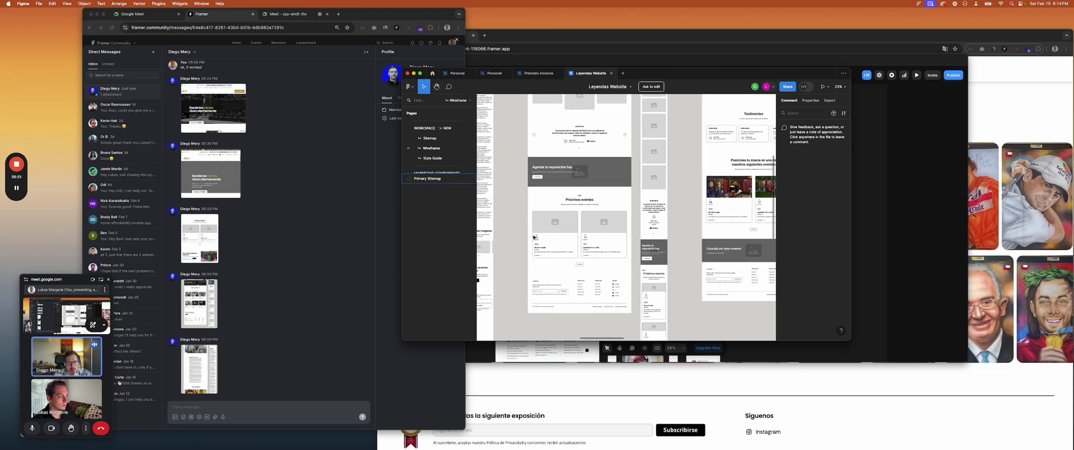
scroll(547, 258, down, 3)
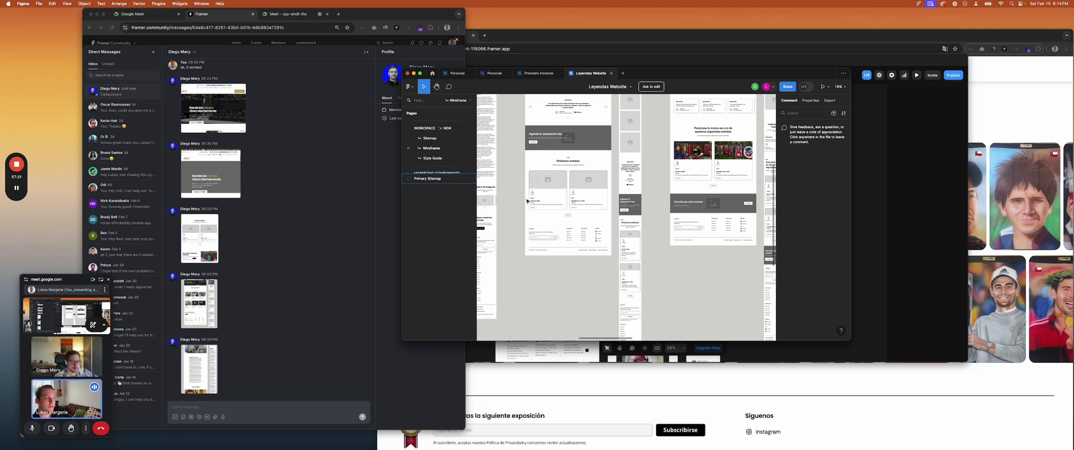
scroll(537, 210, up, 10)
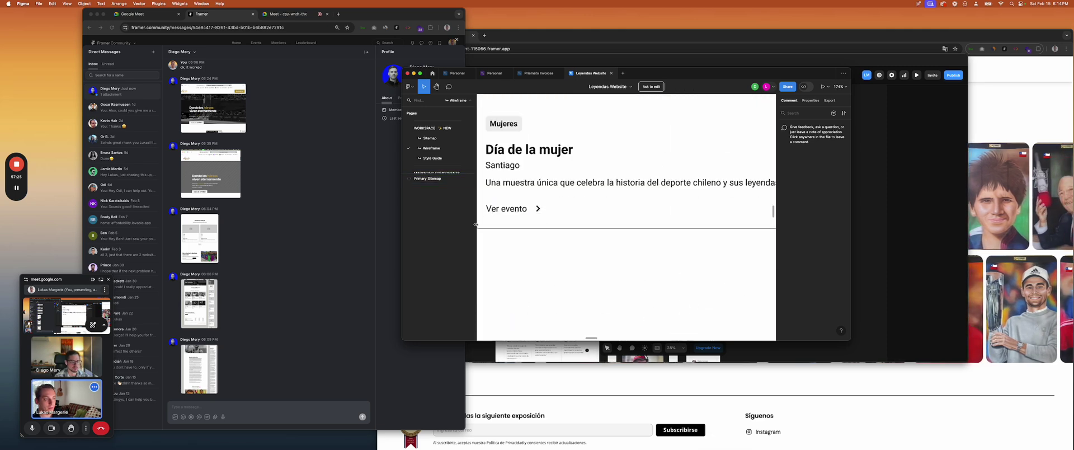
scroll(553, 226, down, 5)
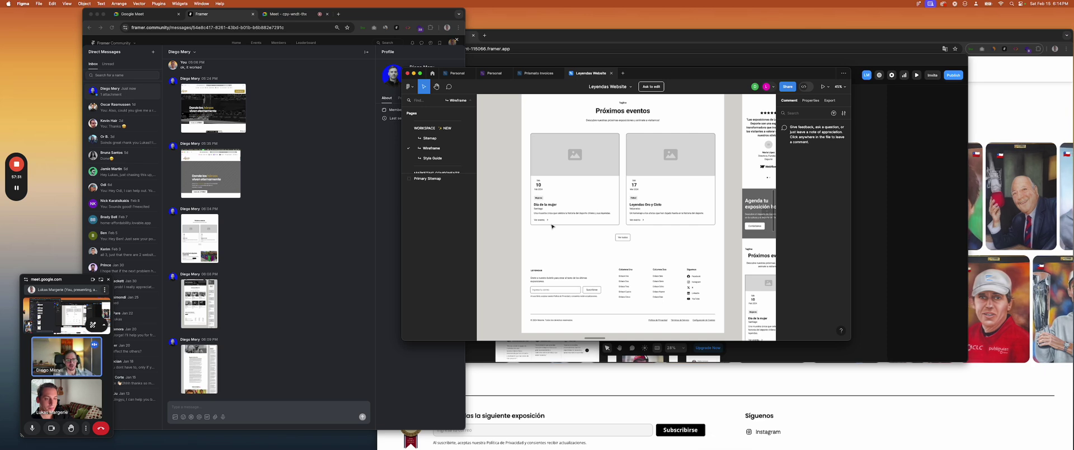
scroll(552, 226, down, 3)
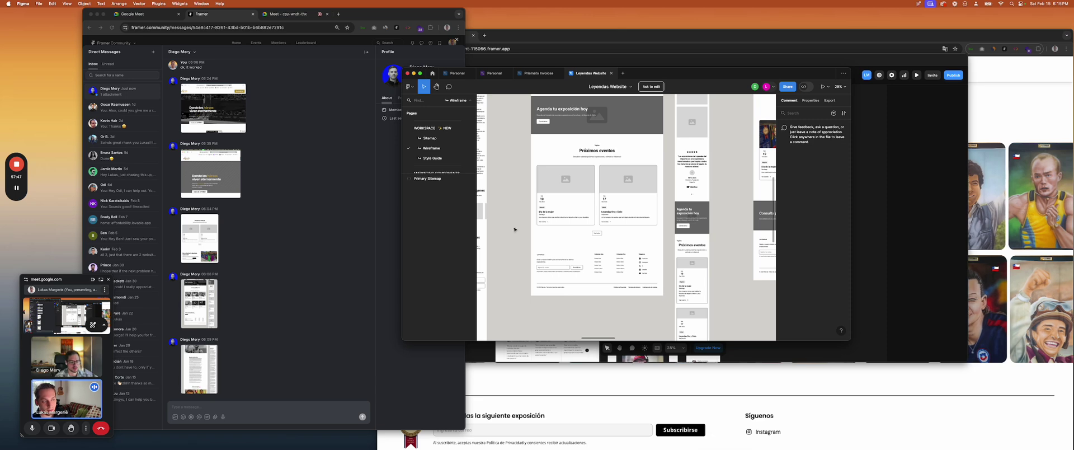
Switch to the chat in Chrome and view the athlete biography page screenshot again
click(190, 392)
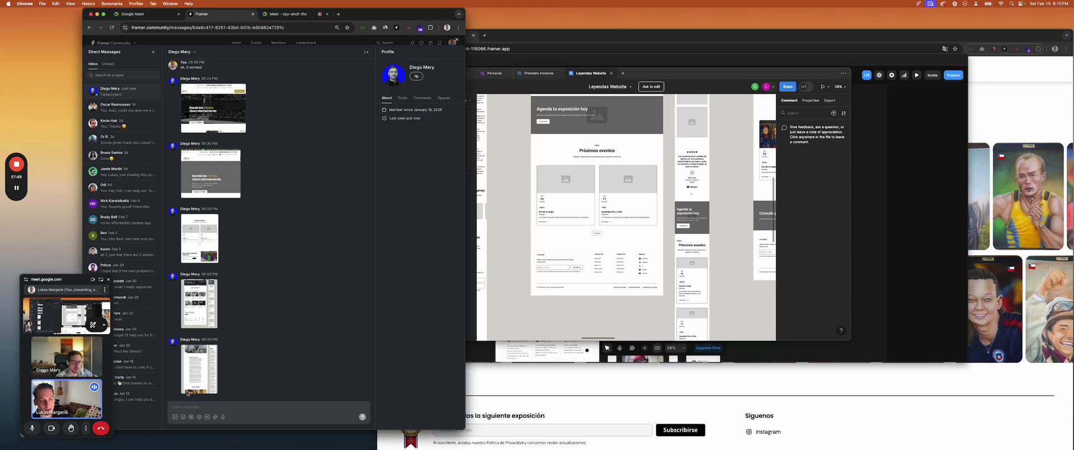
click(190, 392)
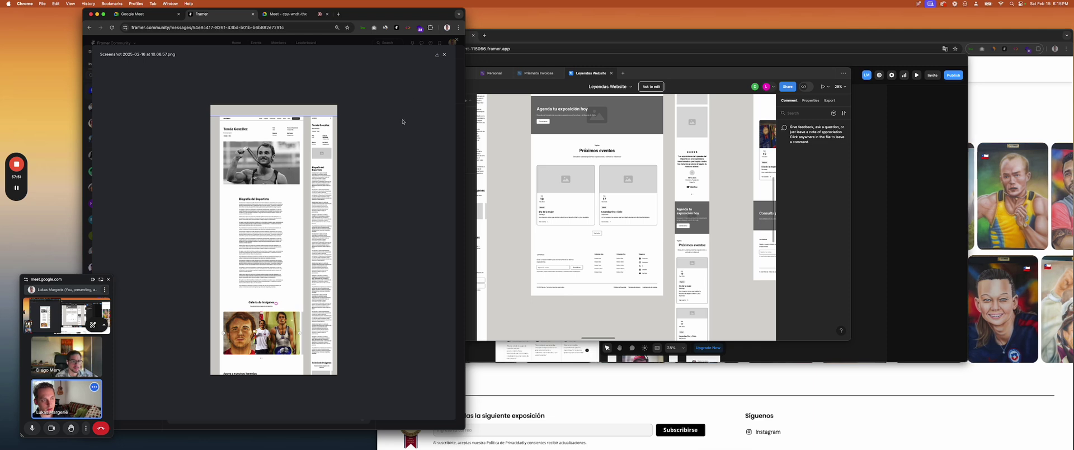
click(445, 54)
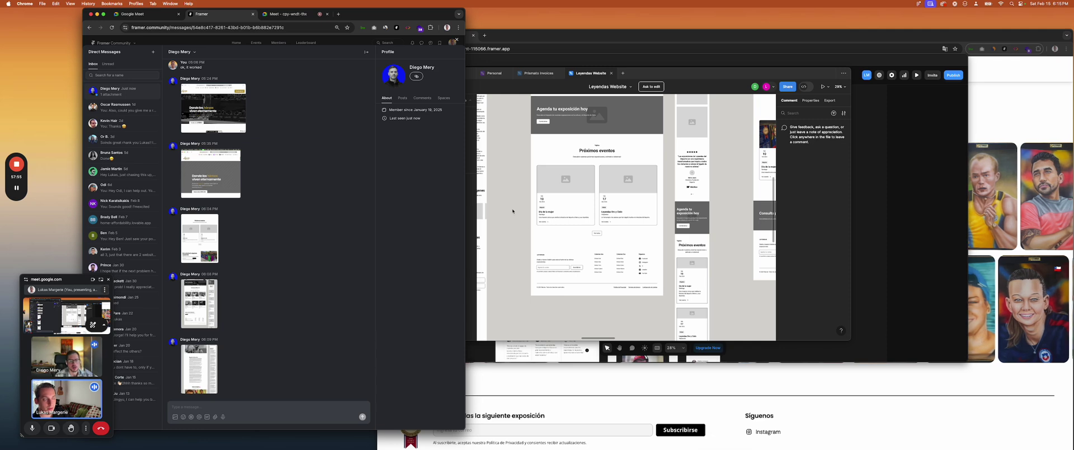
Switch to the Leyendas Website wireframe in Figma and look through its page frames to find the Próximos eventos section on the home page
click(668, 76)
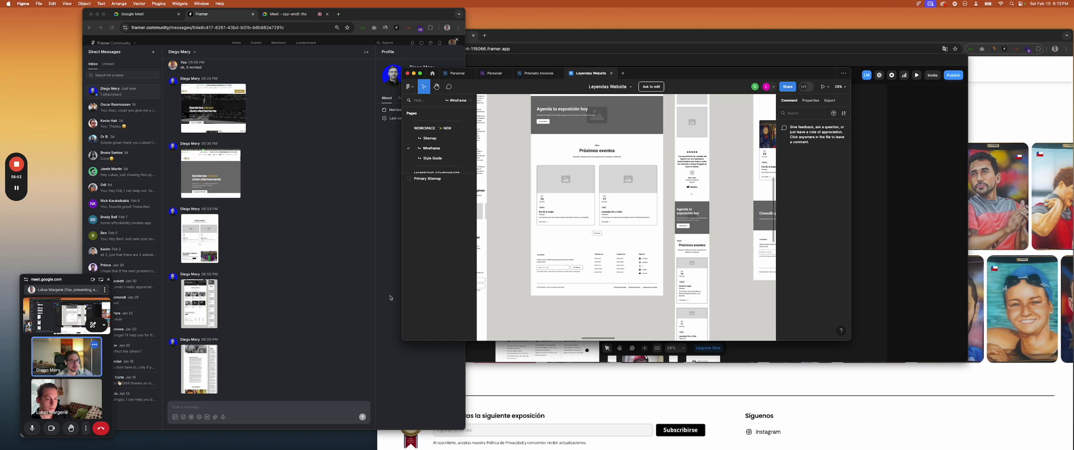
scroll(503, 206, up, 2)
scroll(503, 206, left, 2)
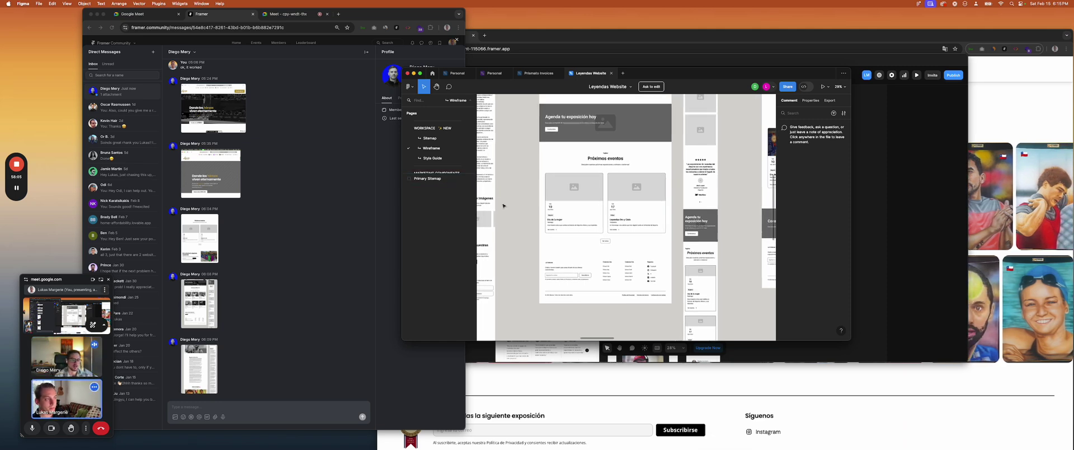
scroll(503, 206, down, 6)
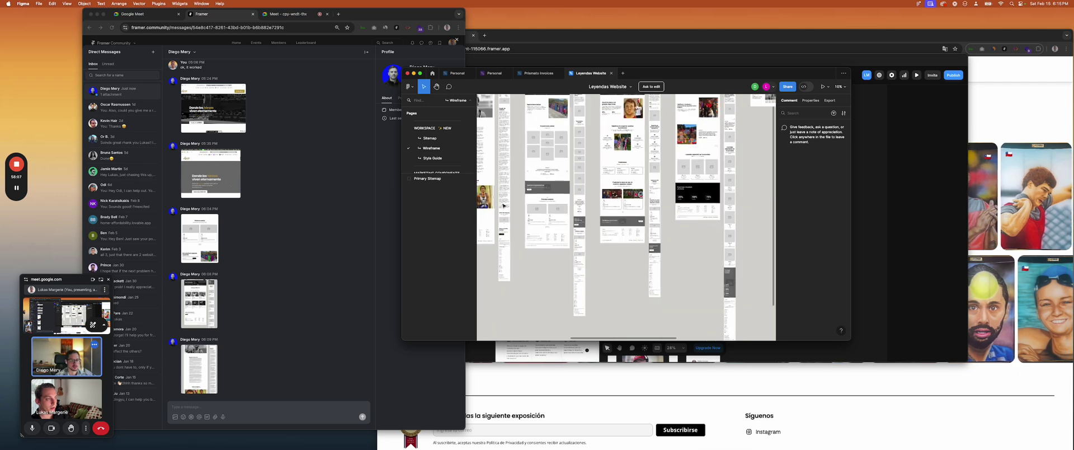
scroll(562, 224, left, 5)
scroll(562, 225, up, 1)
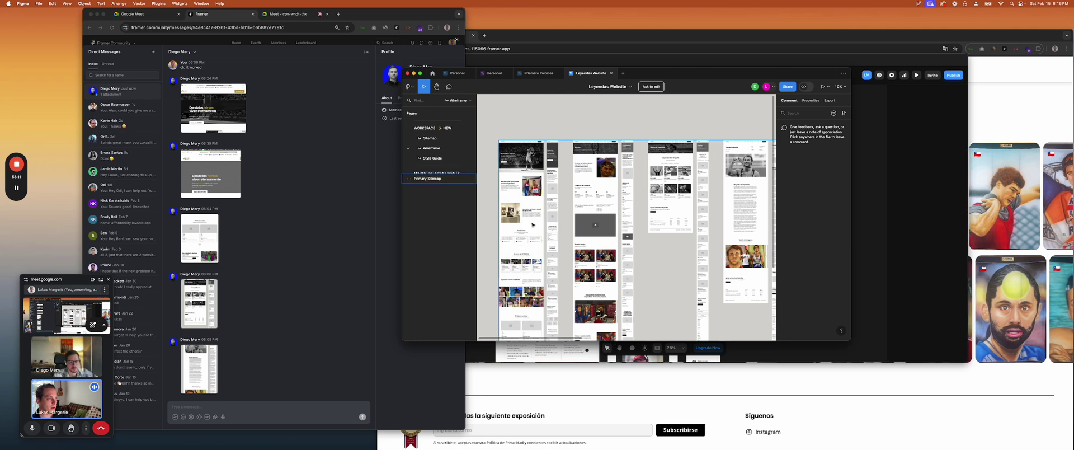
scroll(524, 290, left, 2)
scroll(524, 289, down, 1)
ctrl+scroll(524, 290, up, 6)
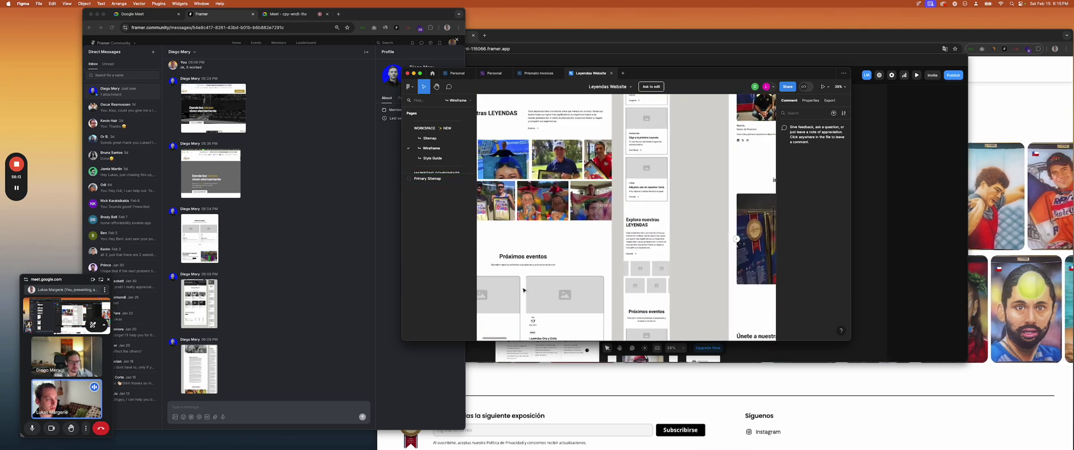
Switch to Framer, move its window to the right half of the display and stretch it to the full height
key(super+Tab)
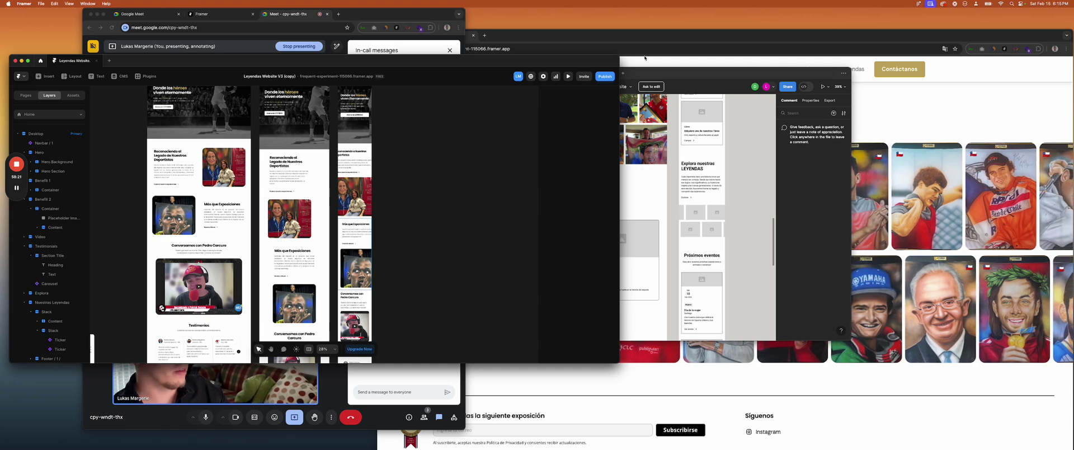
drag(495, 65, 943, 17)
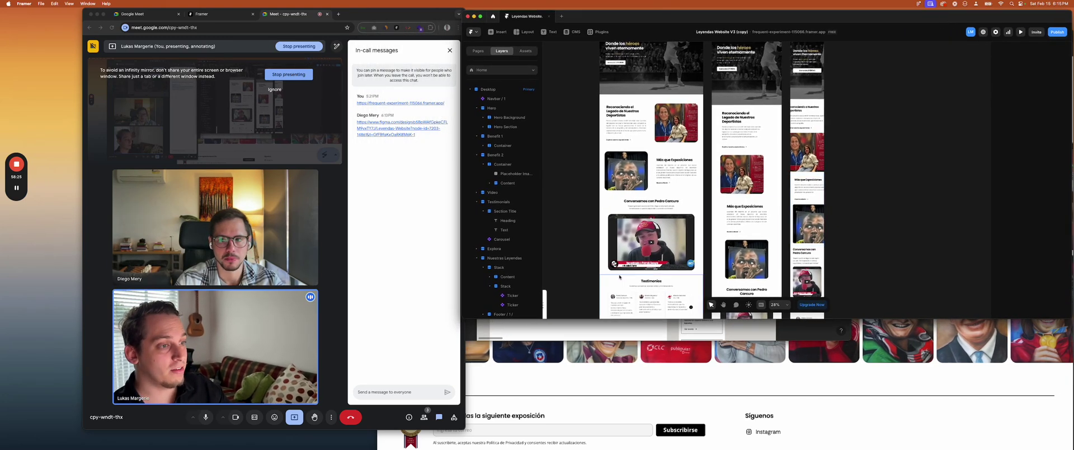
drag(550, 319, 553, 440)
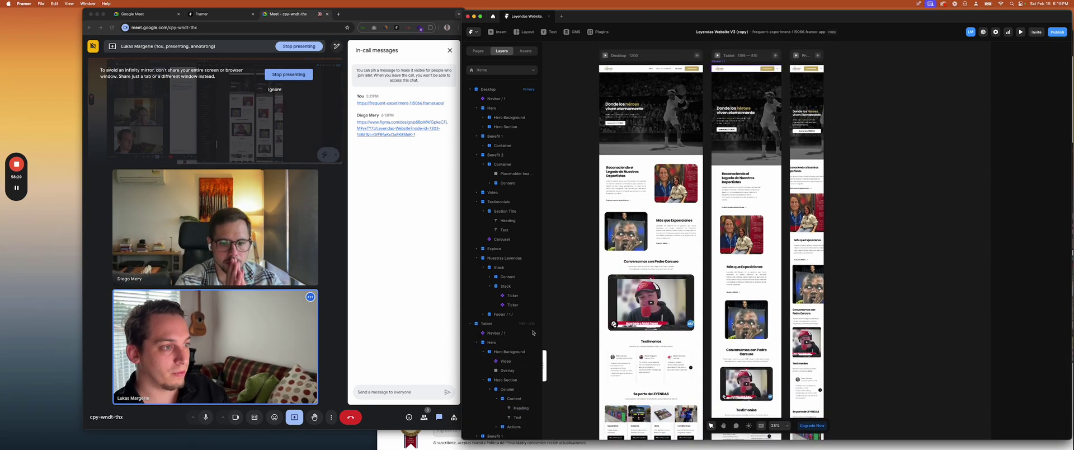
Bring the Figma wireframe window forward and place it in the lower-left area of the display beside Framer, showing Próximos eventos
key(ctrl+Up)
click(271, 115)
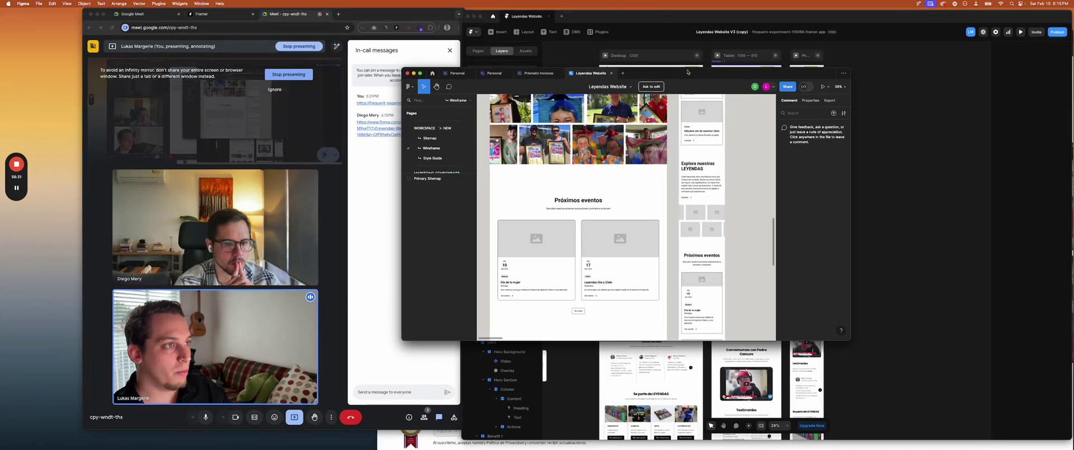
drag(690, 61, 312, 19)
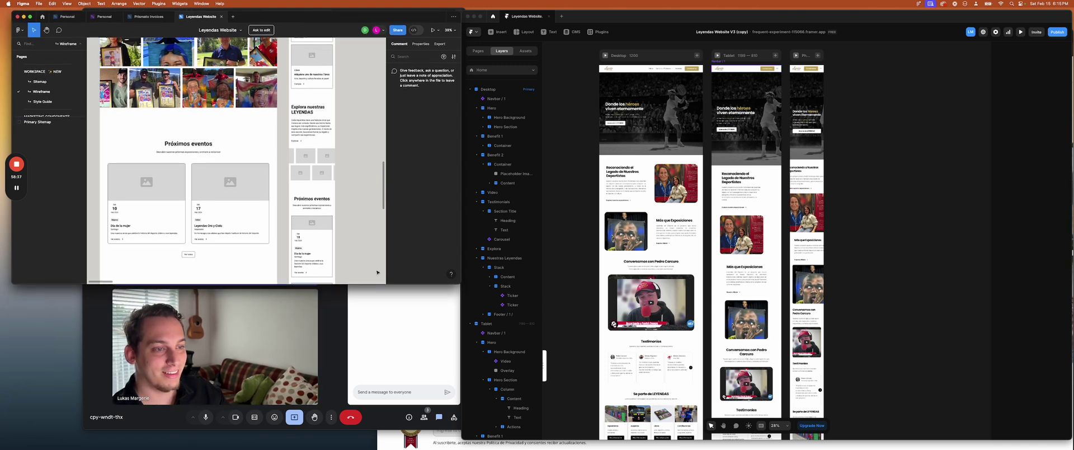
drag(384, 284, 381, 441)
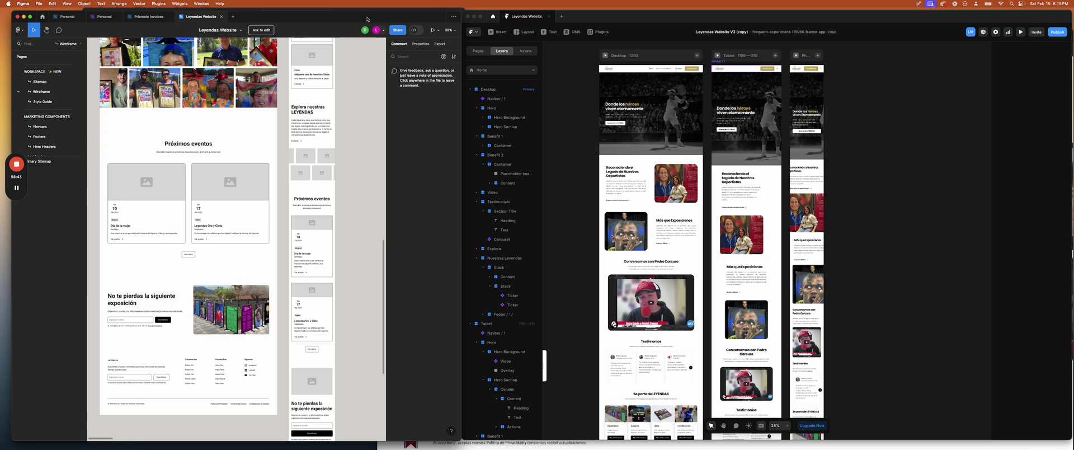
drag(366, 14, 366, 257)
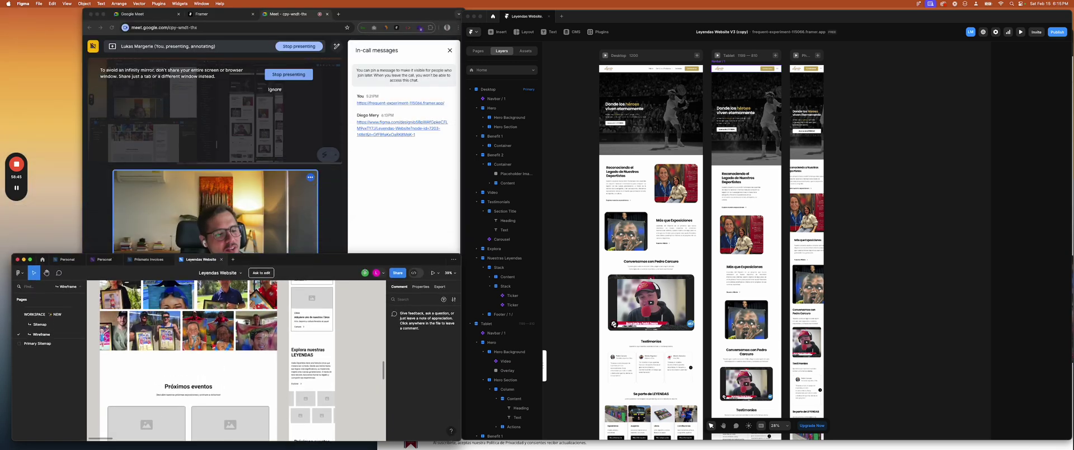
scroll(350, 303, down, 5)
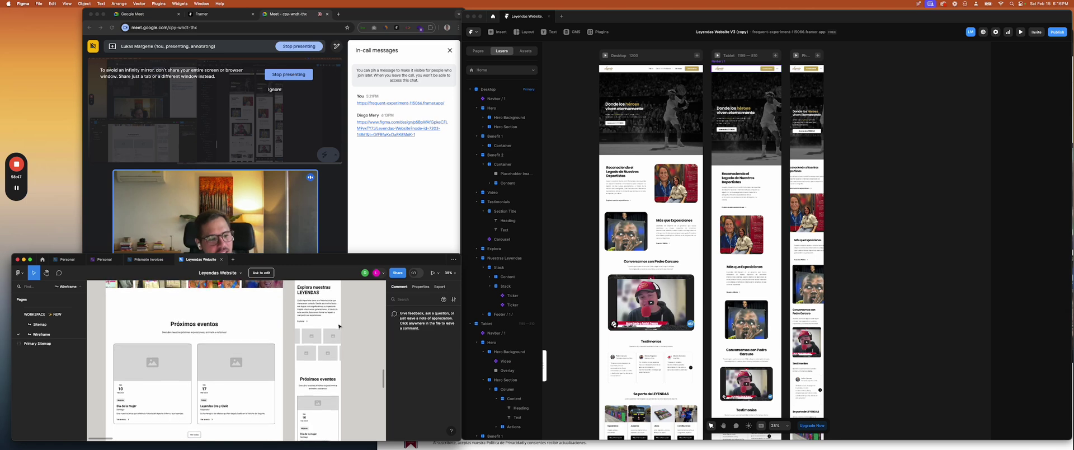
Shorten the Chrome meeting window to the upper-left area and extend the Figma window upward to fill the space below it
click(332, 162)
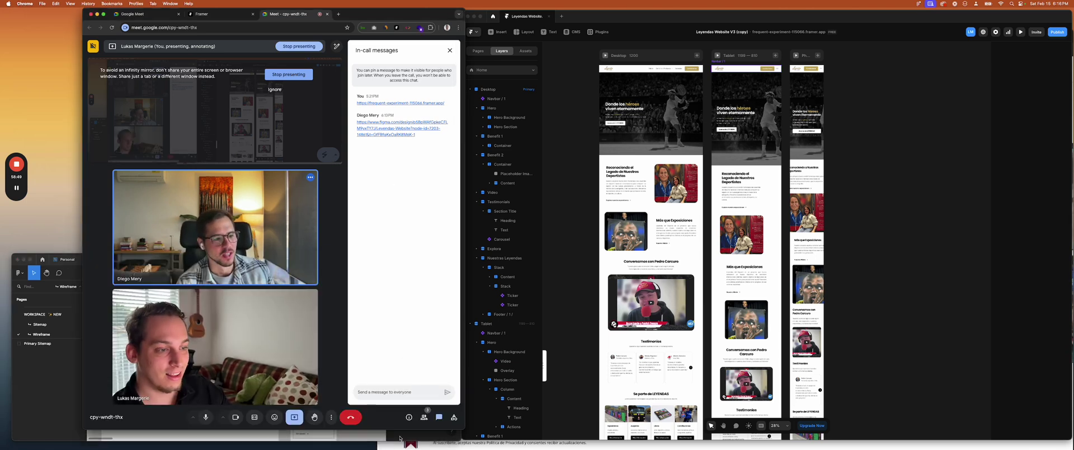
drag(393, 429, 361, 250)
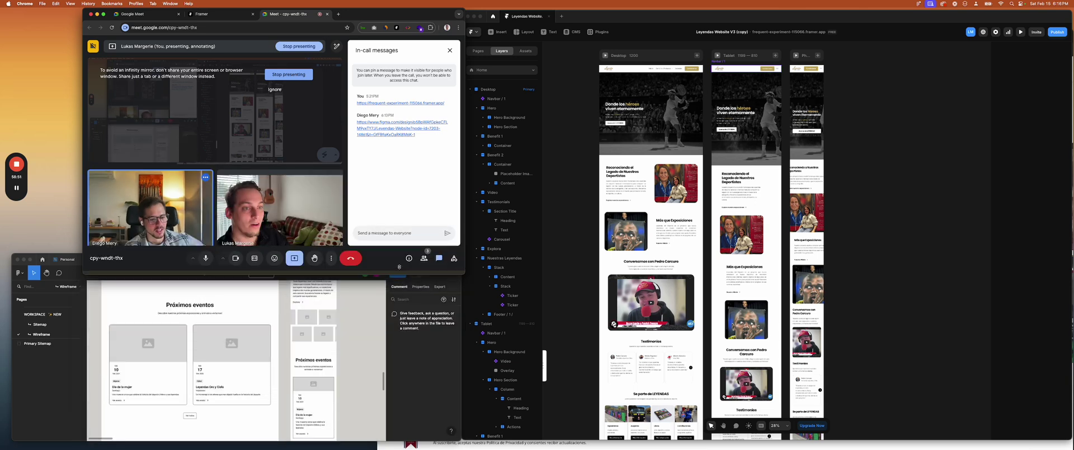
click(281, 338)
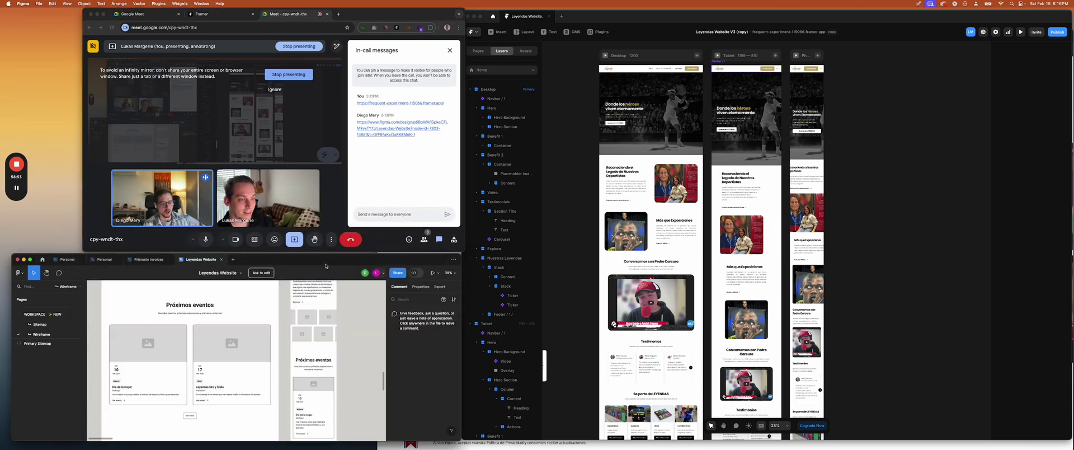
scroll(280, 338, down, 5)
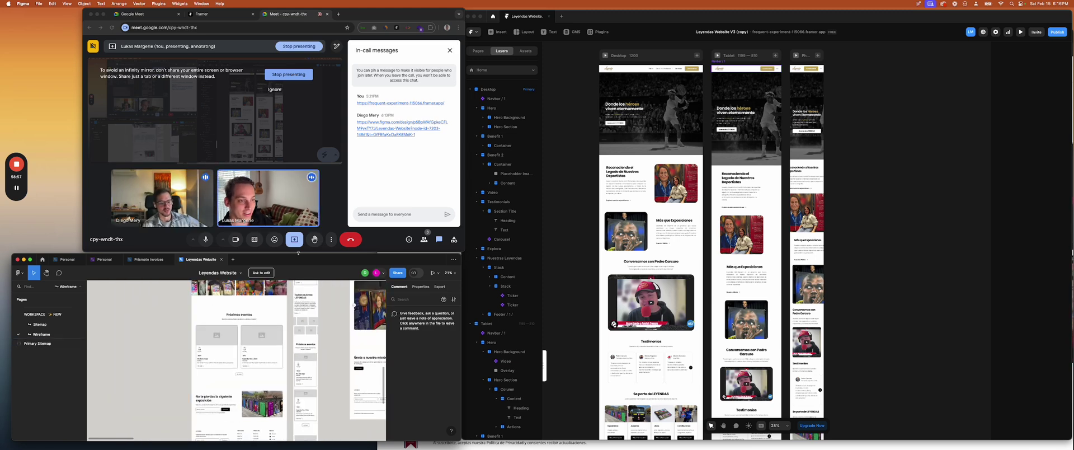
drag(300, 237, 301, 225)
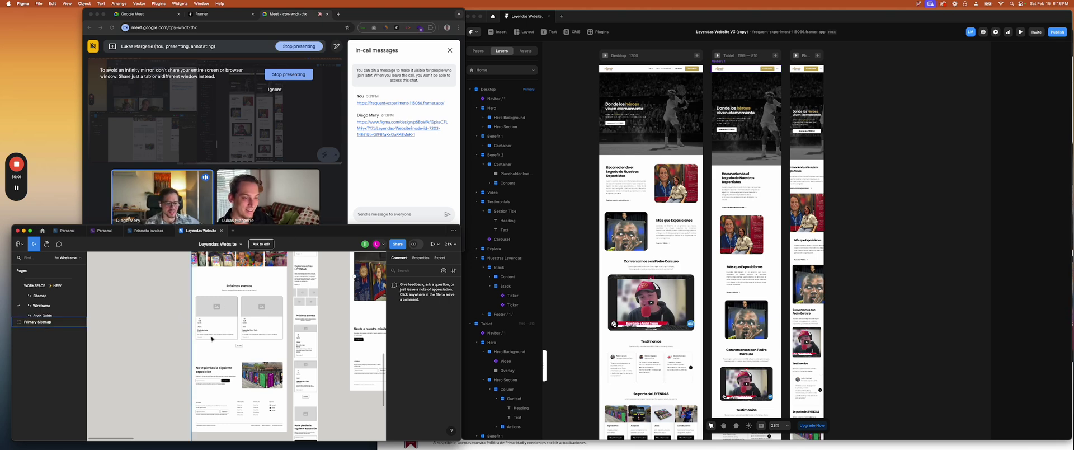
Switch to Framer and examine the Nuestras LEYENDAS section and footer at the end of the desktop Home page
click(612, 228)
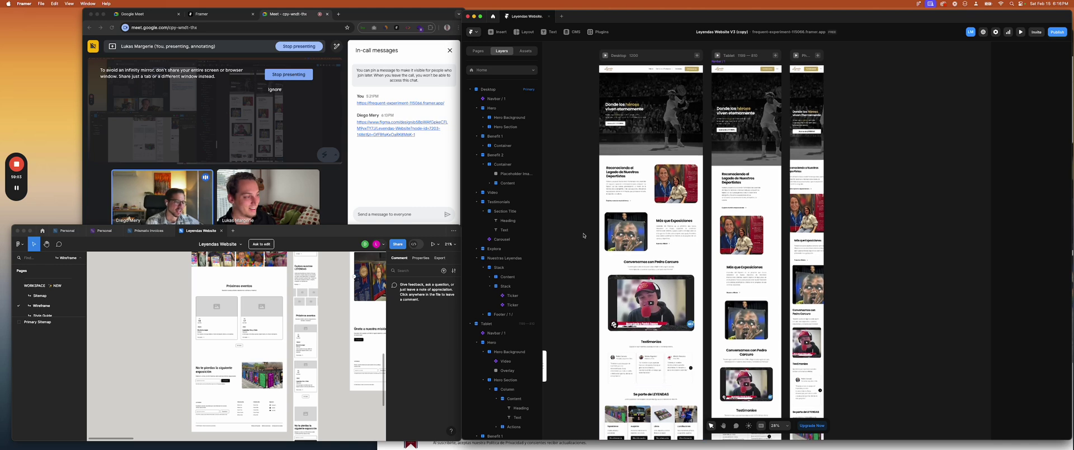
scroll(612, 228, up, 2)
scroll(292, 370, up, 2)
scroll(293, 371, down, 3)
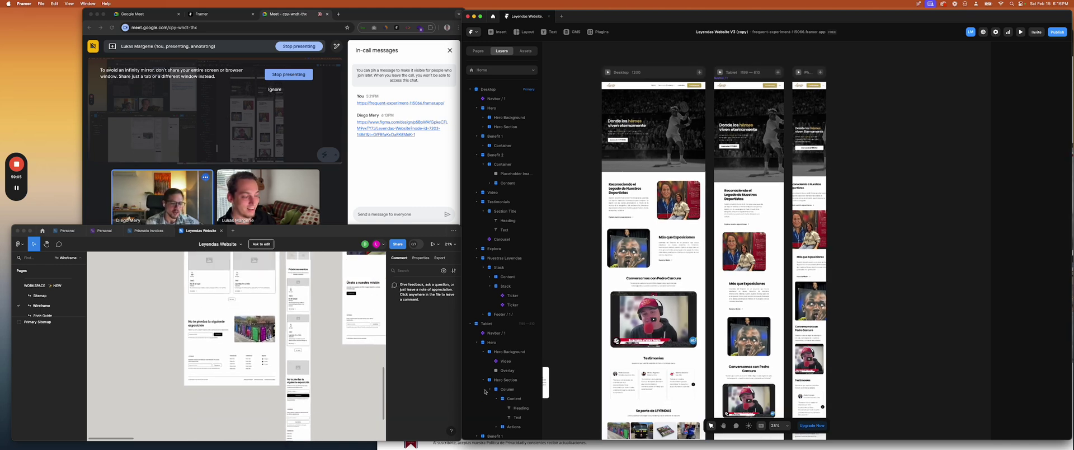
scroll(629, 382, down, 5)
scroll(629, 382, down, 4)
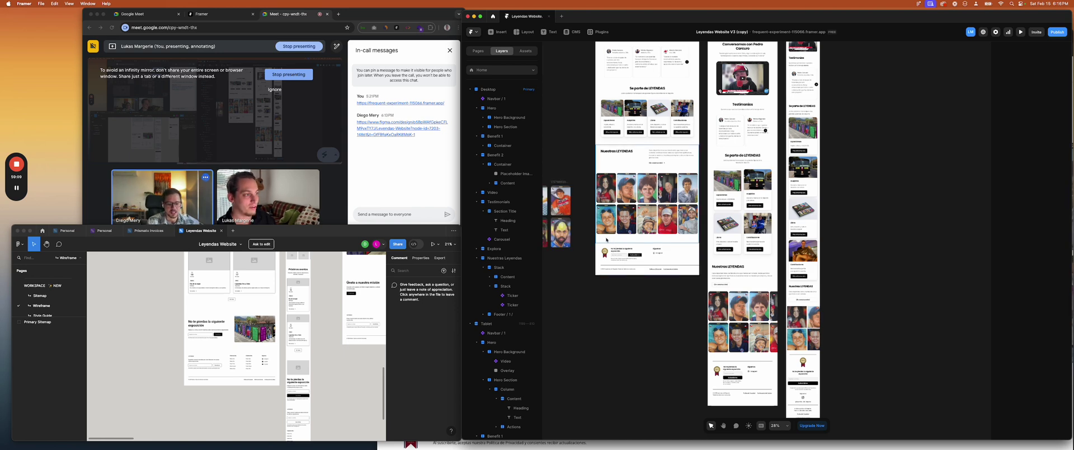
scroll(614, 240, up, 5)
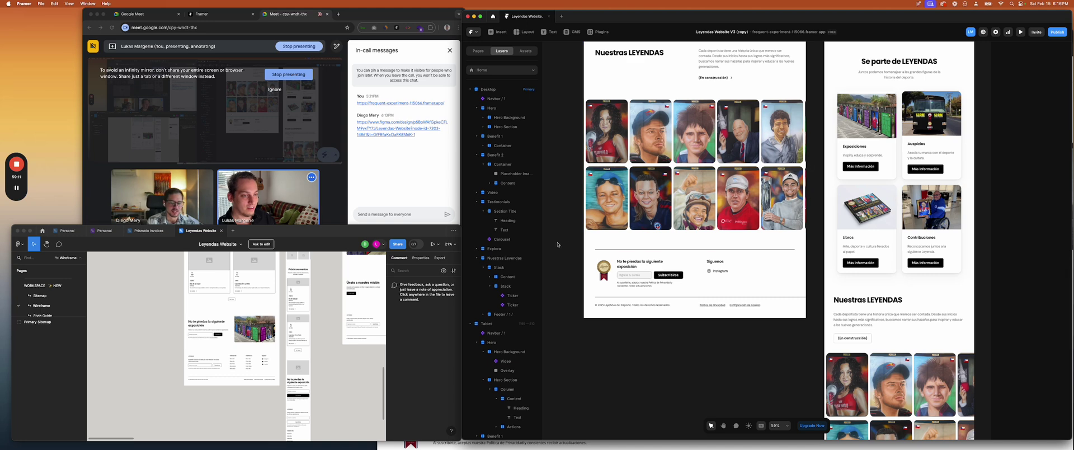
Return to the Figma wireframe and examine the Próximos eventos section, its two event cards and the newsletter block below
scroll(287, 331, up, 1)
scroll(287, 331, up, 4)
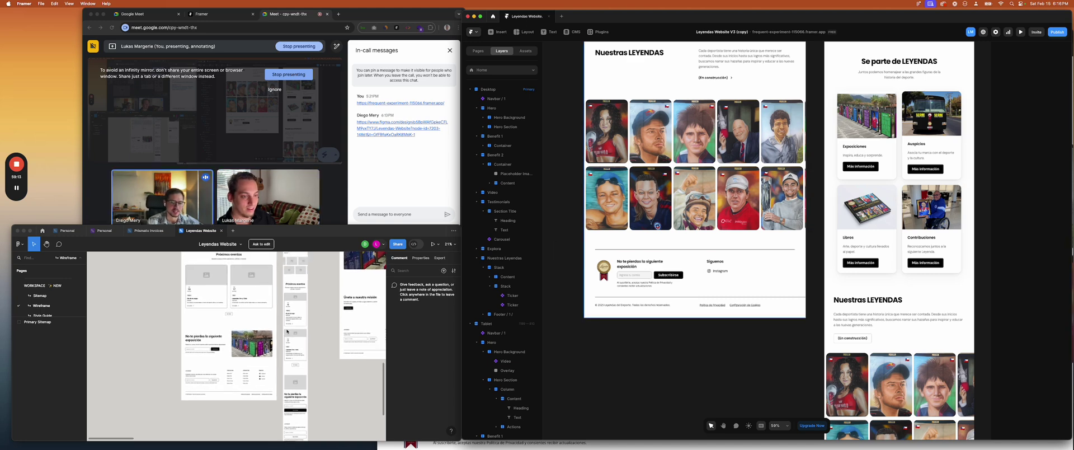
click(164, 324)
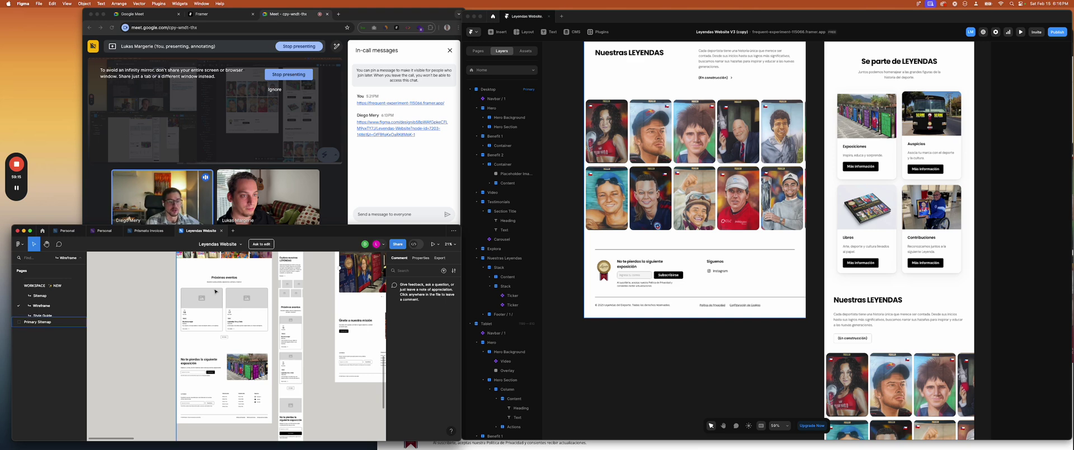
scroll(214, 291, up, 5)
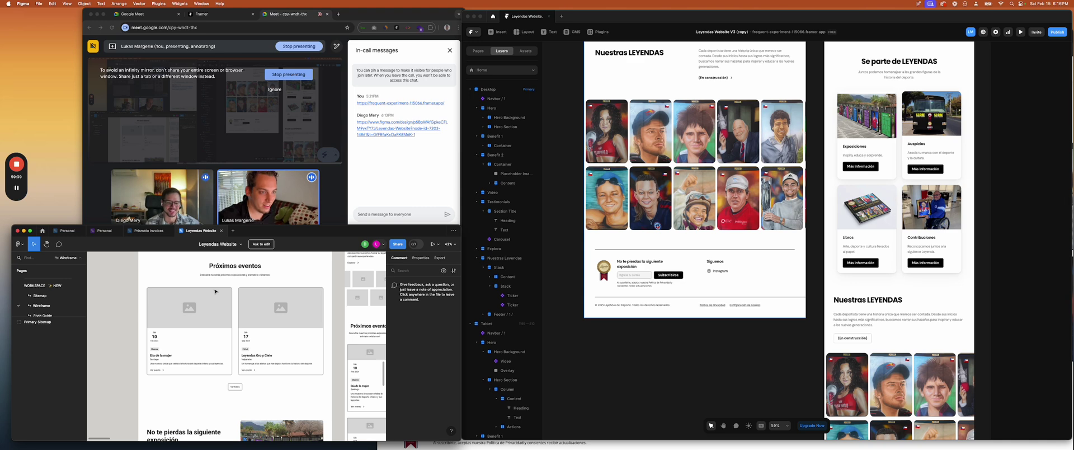
scroll(303, 332, right, 2)
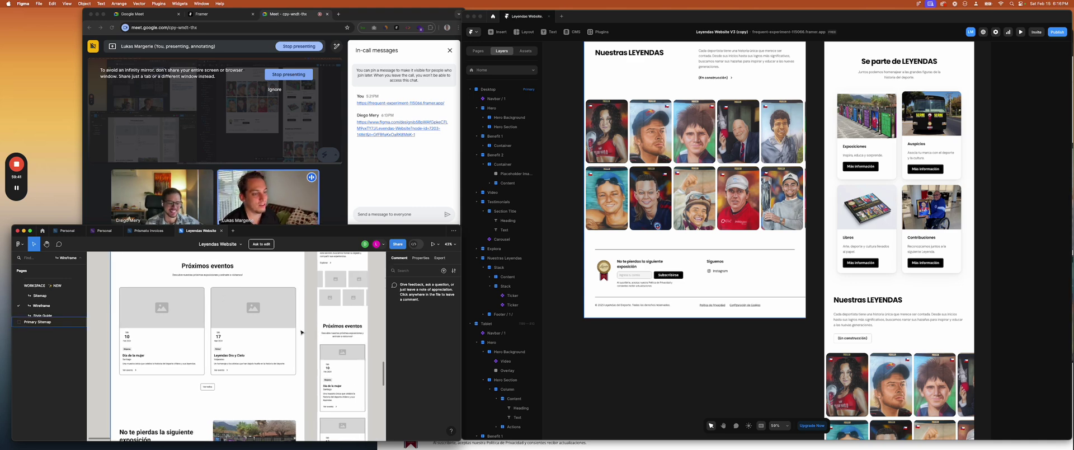
scroll(305, 336, down, 1)
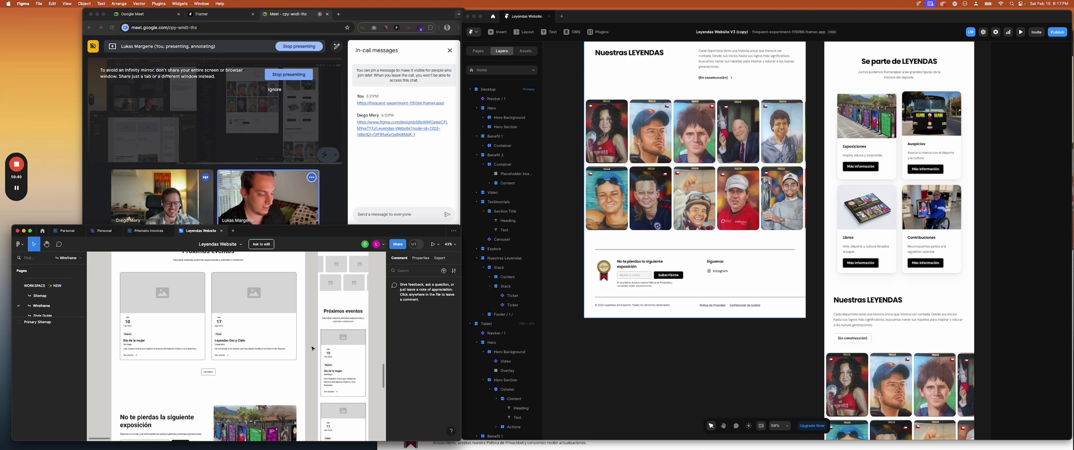
scroll(308, 345, up, 2)
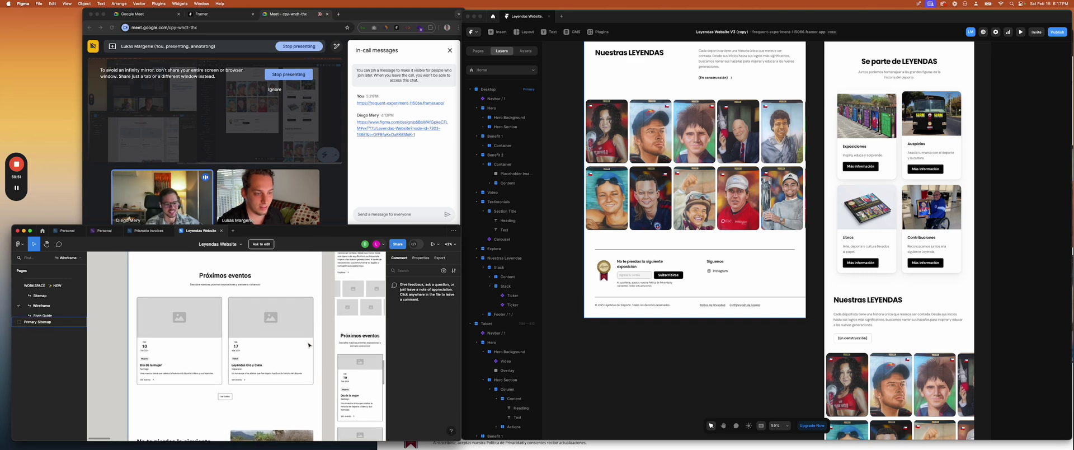
scroll(286, 344, left, 1)
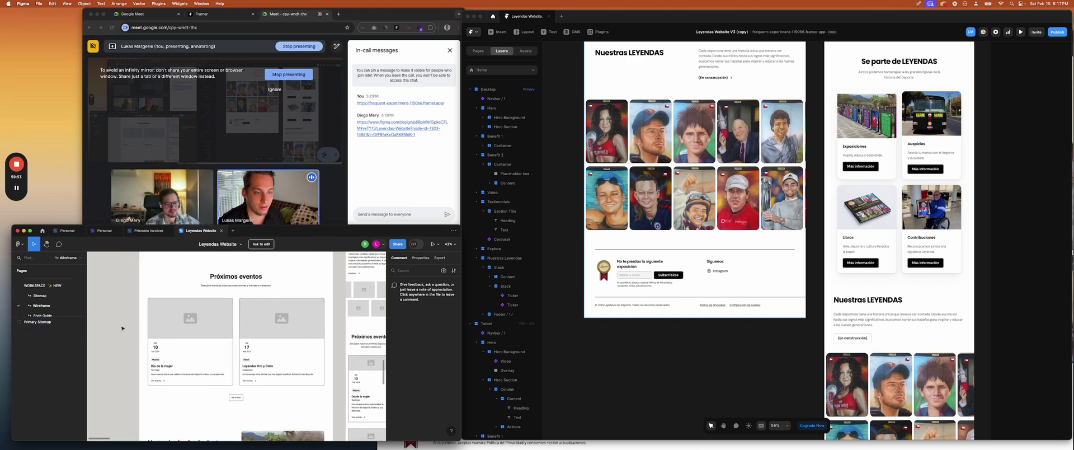
scroll(133, 330, down, 2)
scroll(134, 329, left, 1)
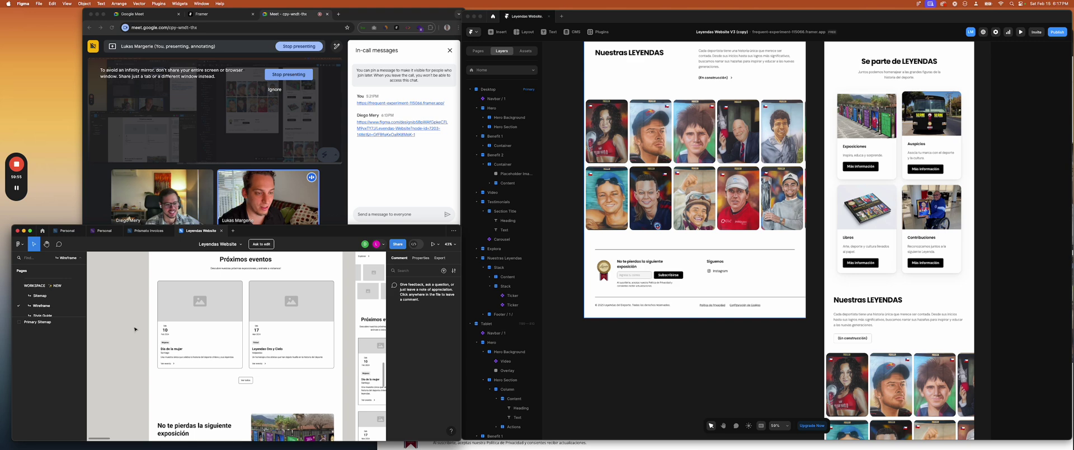
Review the Próximos eventos section of the desktop wireframe in the Figma file
scroll(134, 329, down, 3)
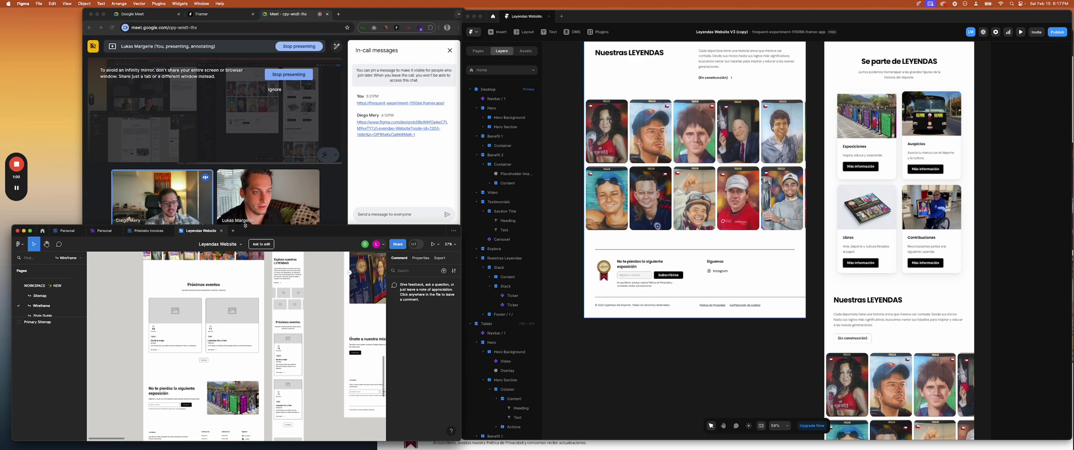
drag(248, 231, 249, 229)
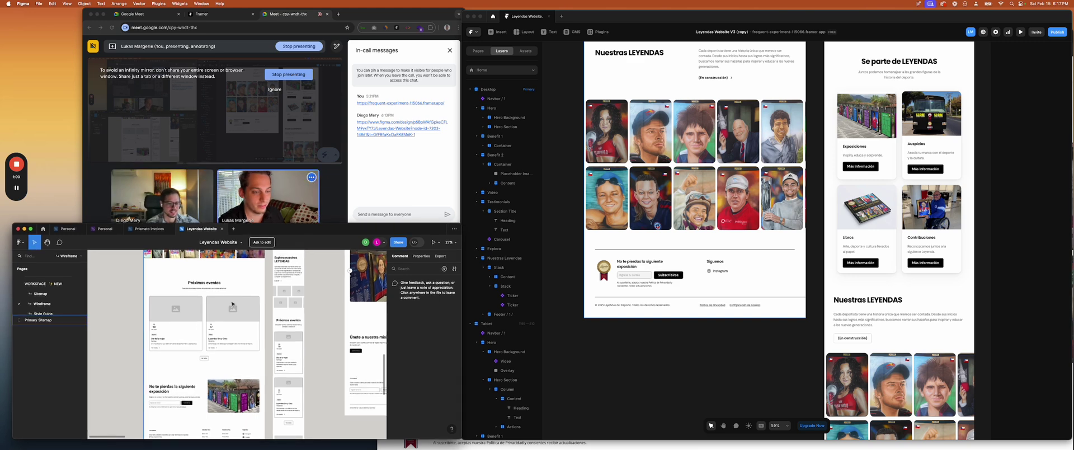
scroll(234, 303, down, 2)
scroll(234, 303, left, 2)
Switch to Framer and open the insert library with its previous search term cleared
click(499, 81)
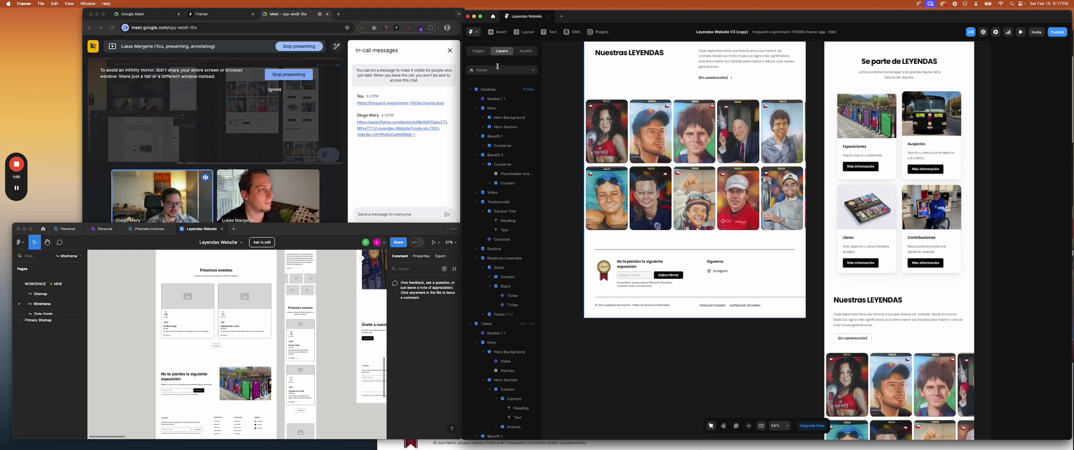
click(496, 33)
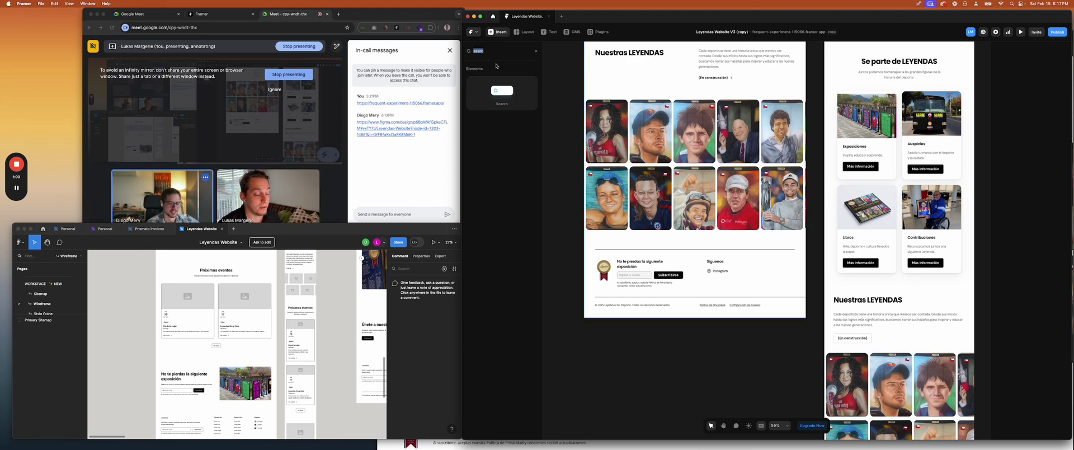
key(BackSpace)
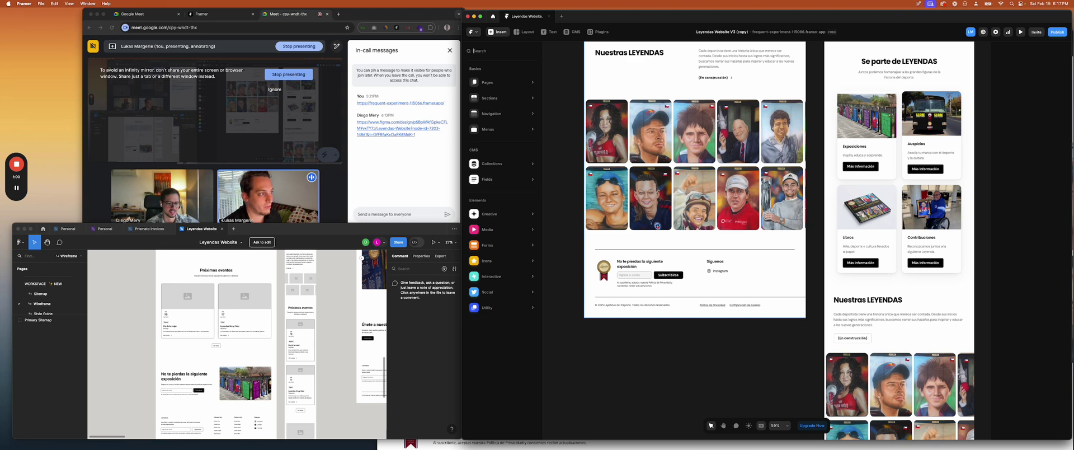
mouse_move(486, 84)
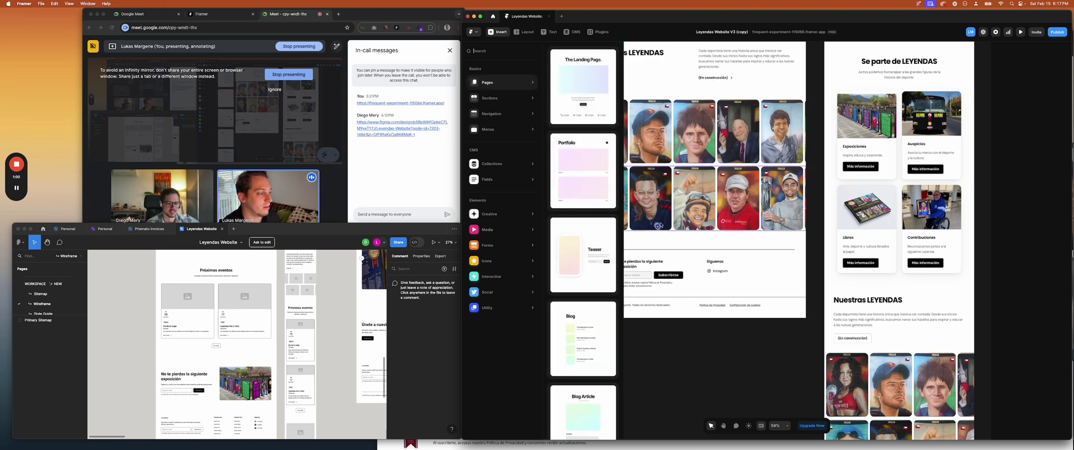
click(587, 168)
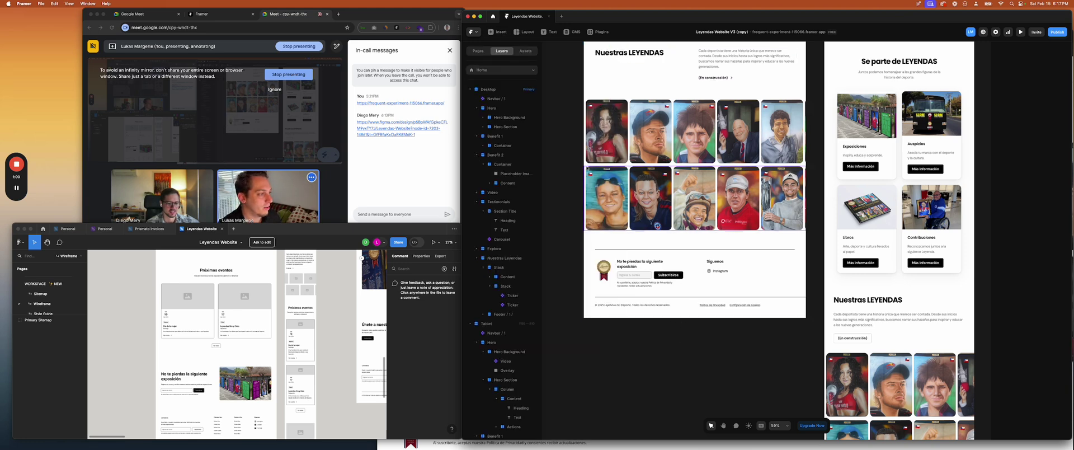
click(498, 32)
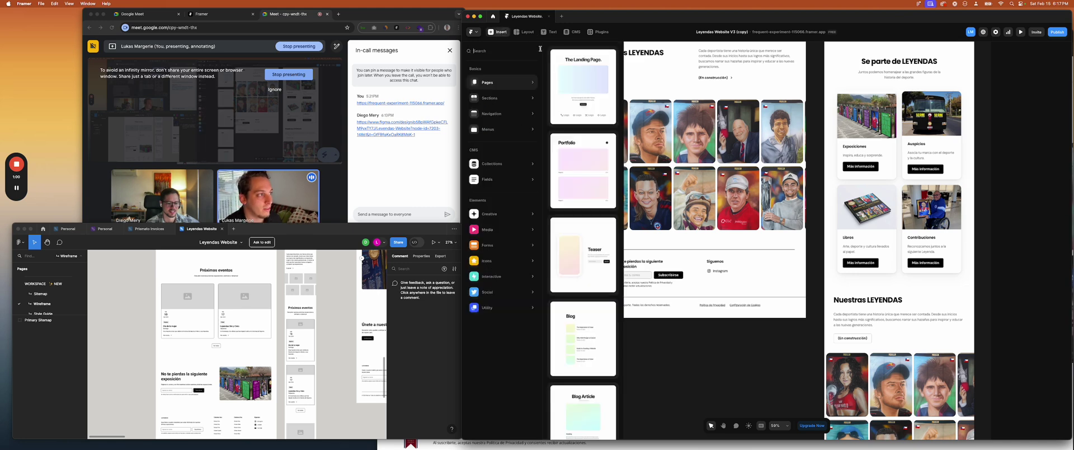
click(502, 53)
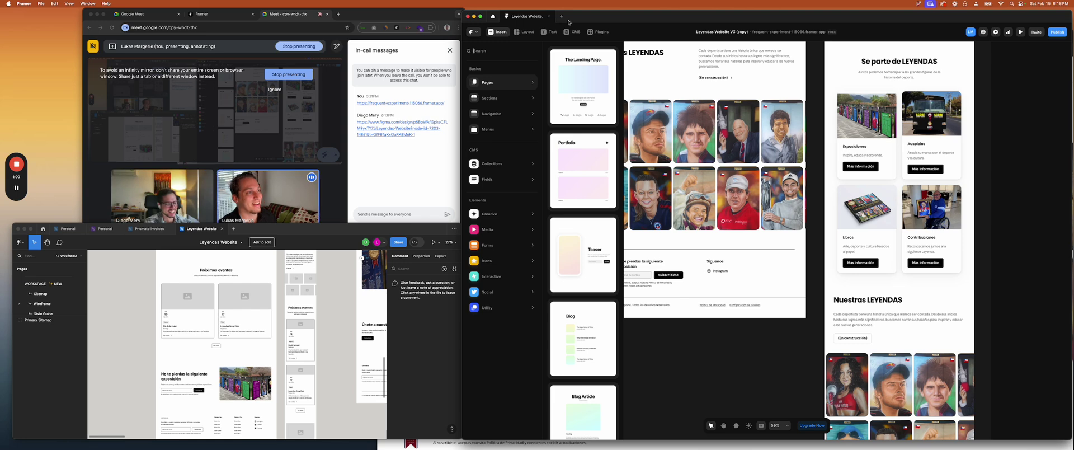
drag(570, 22, 579, 14)
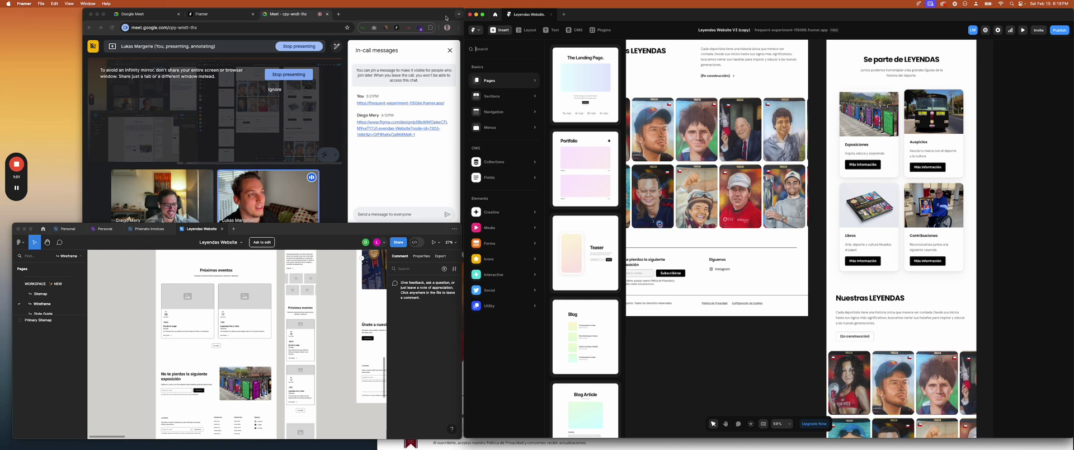
click(463, 18)
drag(581, 19, 579, 19)
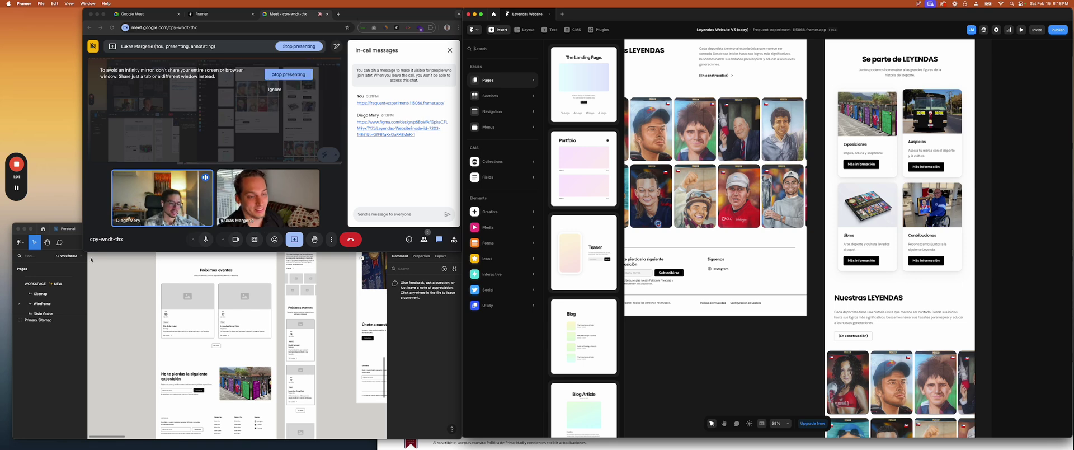
click(130, 285)
click(492, 275)
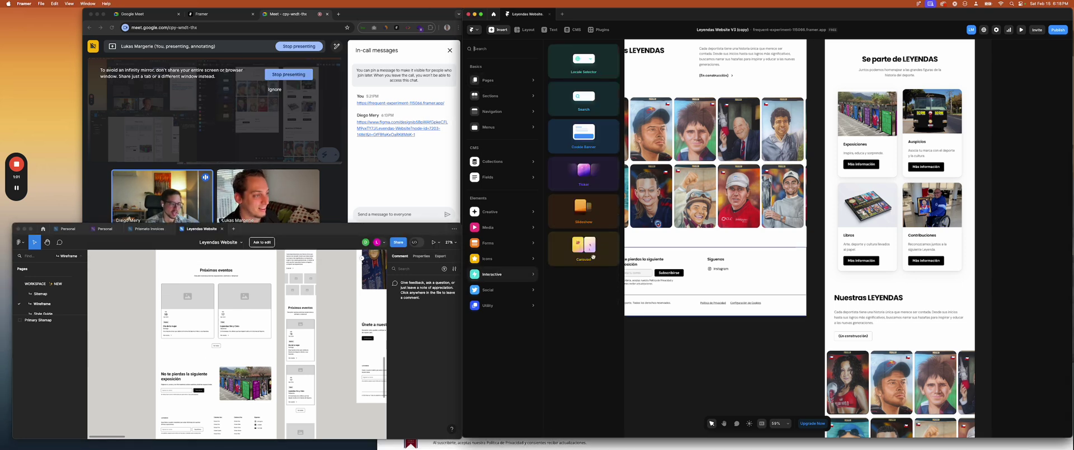
Search the insert library for "collec", clear the term and list the available CMS collections
click(495, 51)
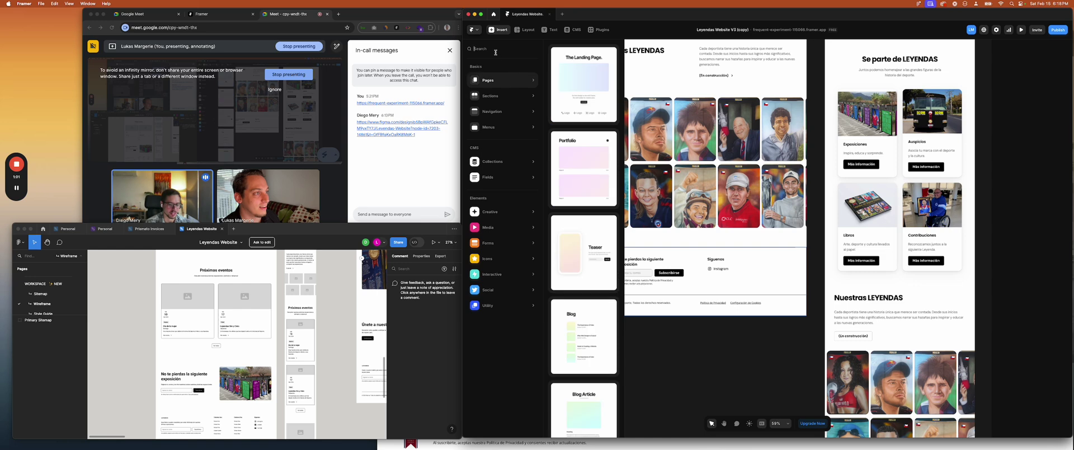
text(collec)
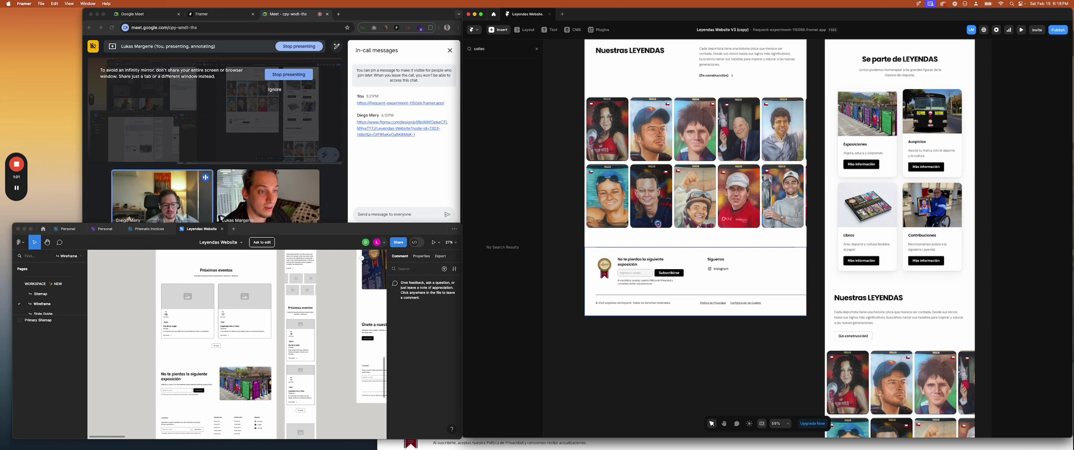
key(BackSpace)
key(BackSpace)
key(BackSpace)
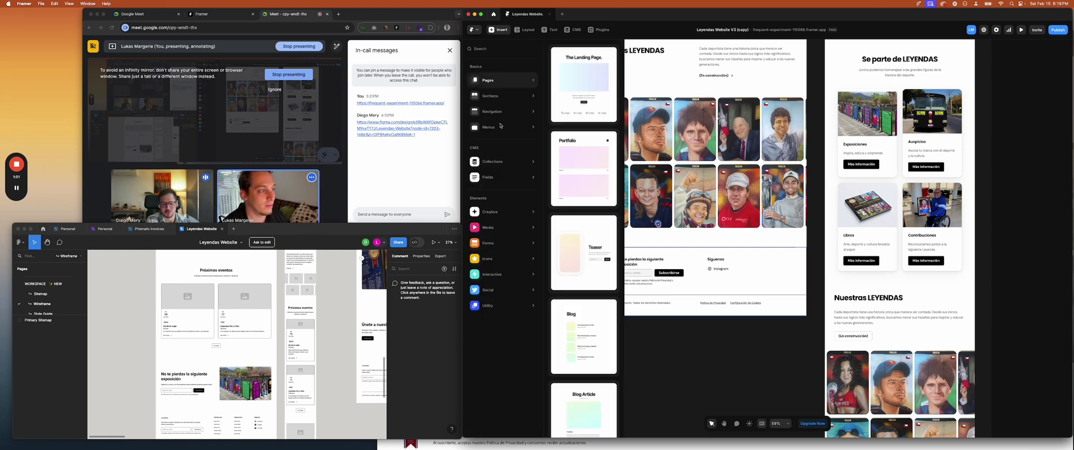
click(510, 165)
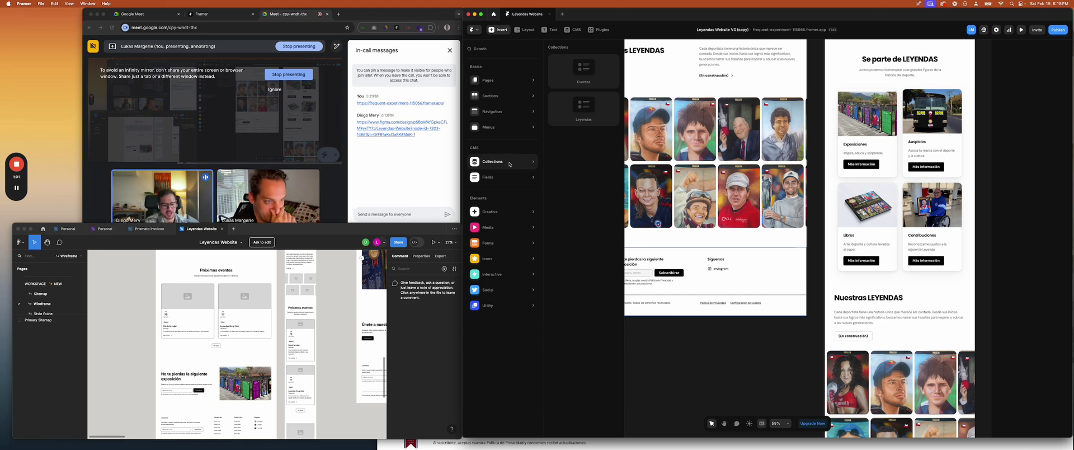
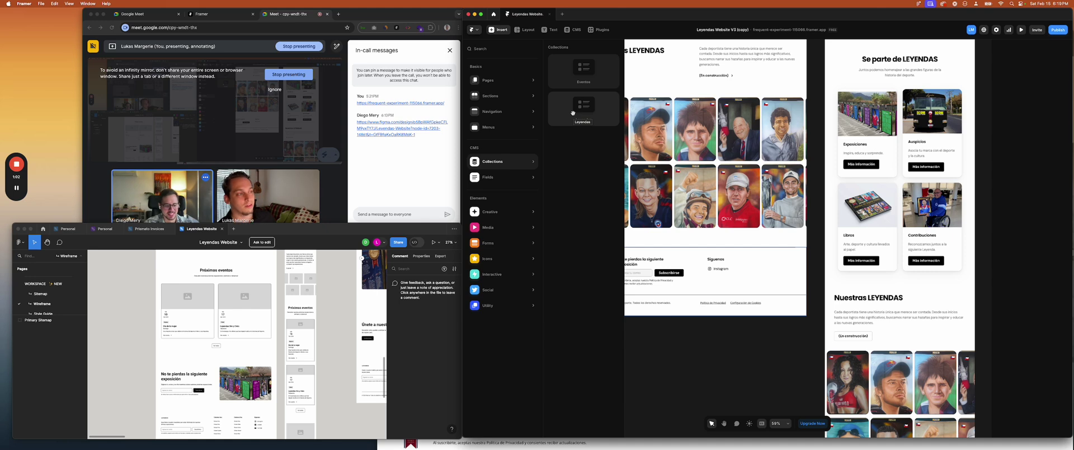
Look over the items of the Eventos collection in the CMS and return to the Home page canvas
scroll(659, 130, left, 2)
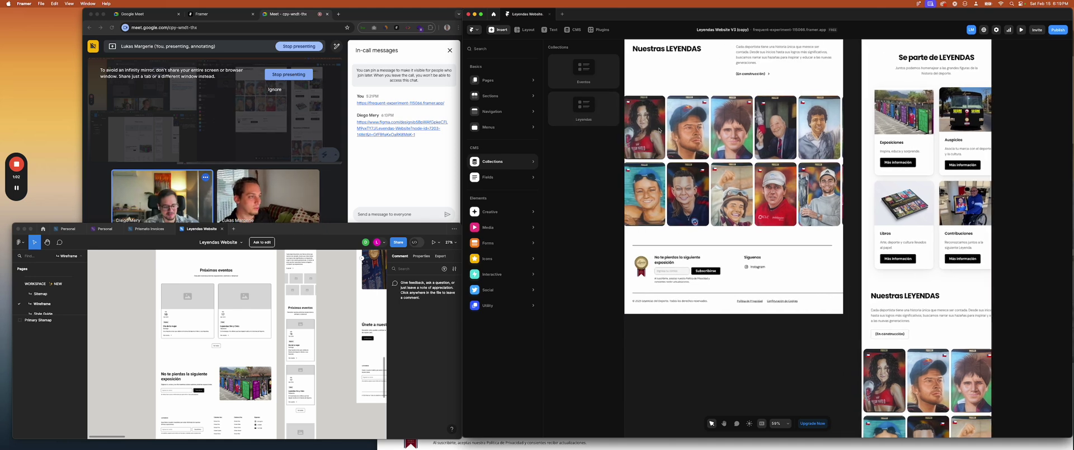
scroll(660, 130, left, 2)
scroll(660, 130, up, 2)
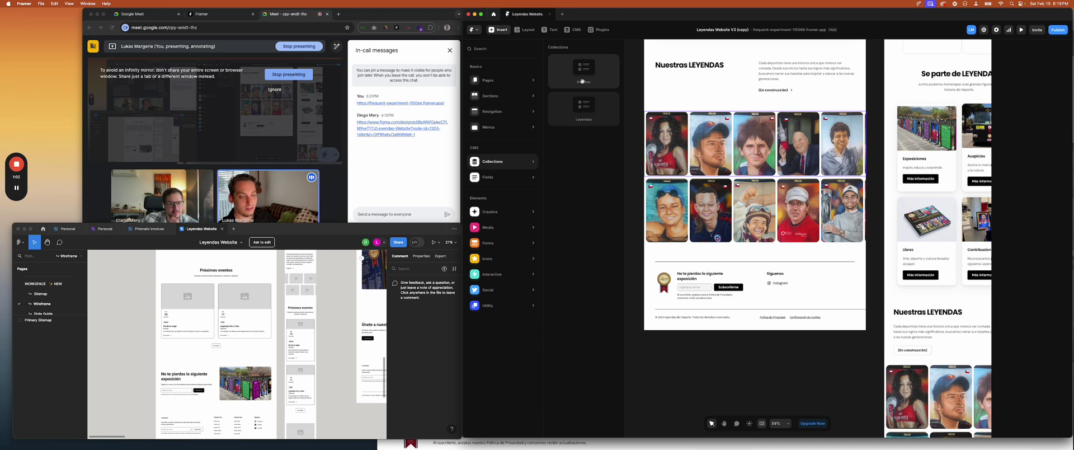
click(574, 31)
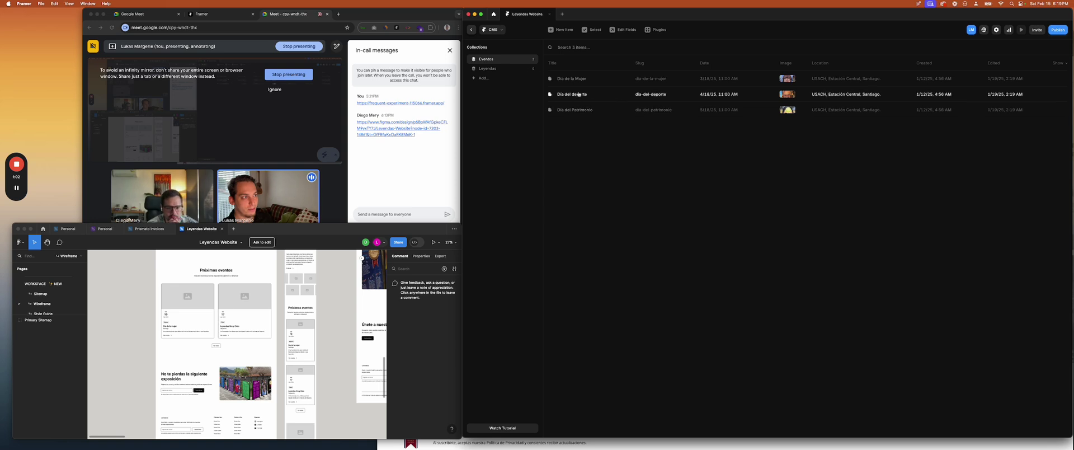
click(472, 30)
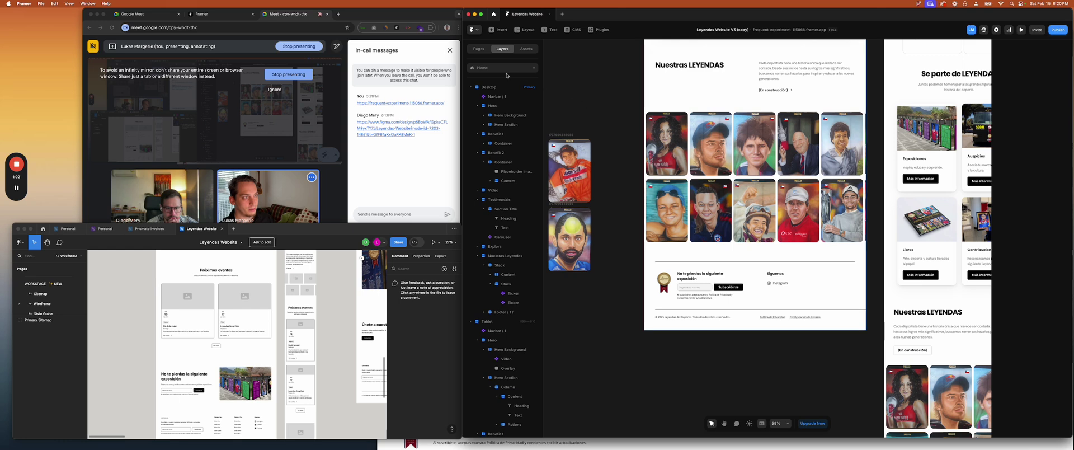
Collapse the layer tree, expand the Desktop frame's sections and select the Explora section
click(483, 49)
click(501, 49)
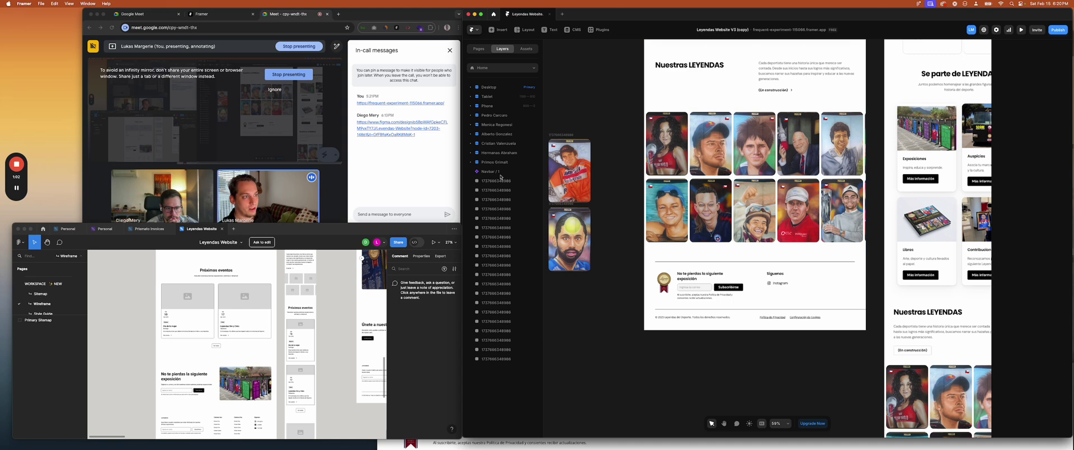
click(471, 87)
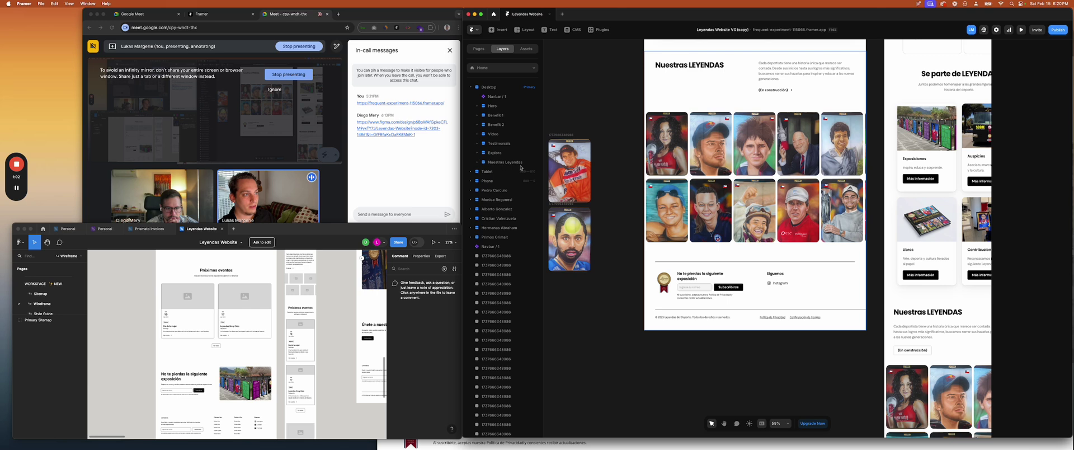
click(547, 211)
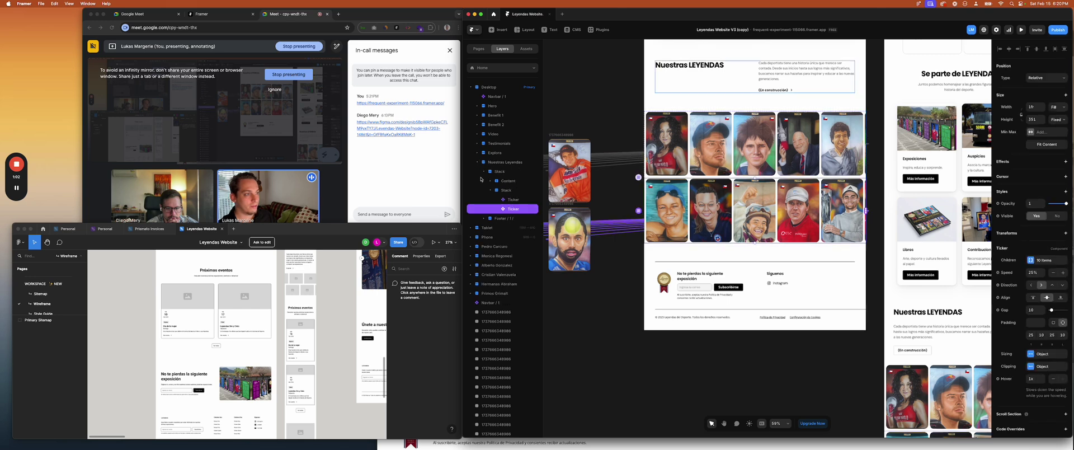
click(498, 164)
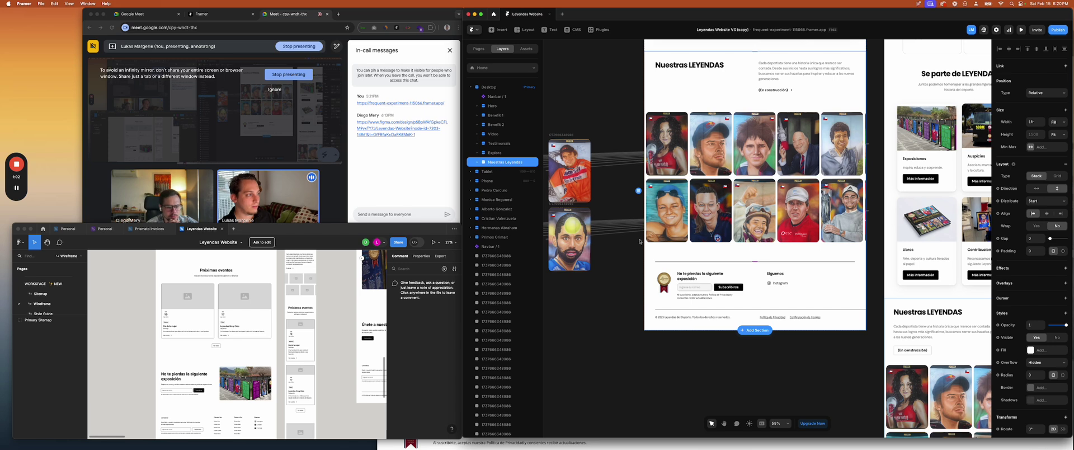
scroll(708, 210, up, 3)
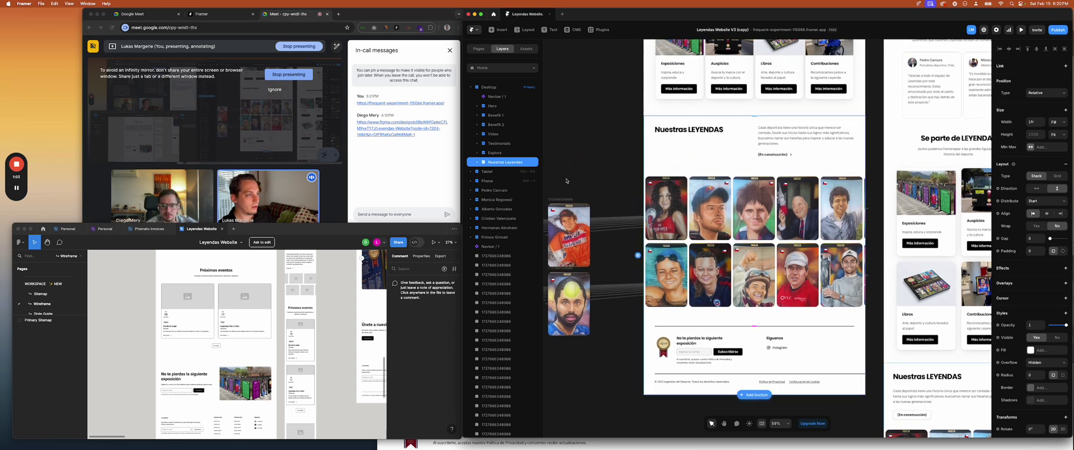
click(497, 152)
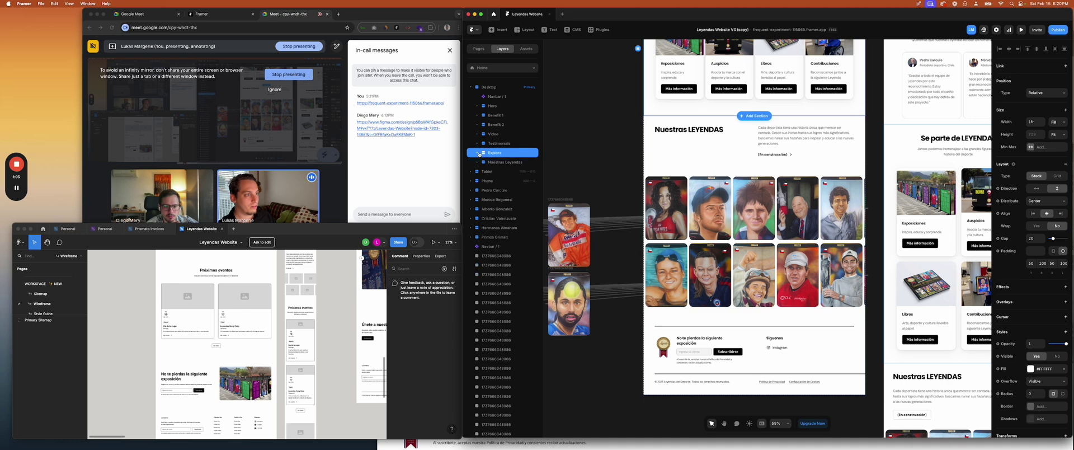
Insert the Eventos CMS collection below the portrait tickers in the Desktop Nuestras Leyendas section
click(498, 30)
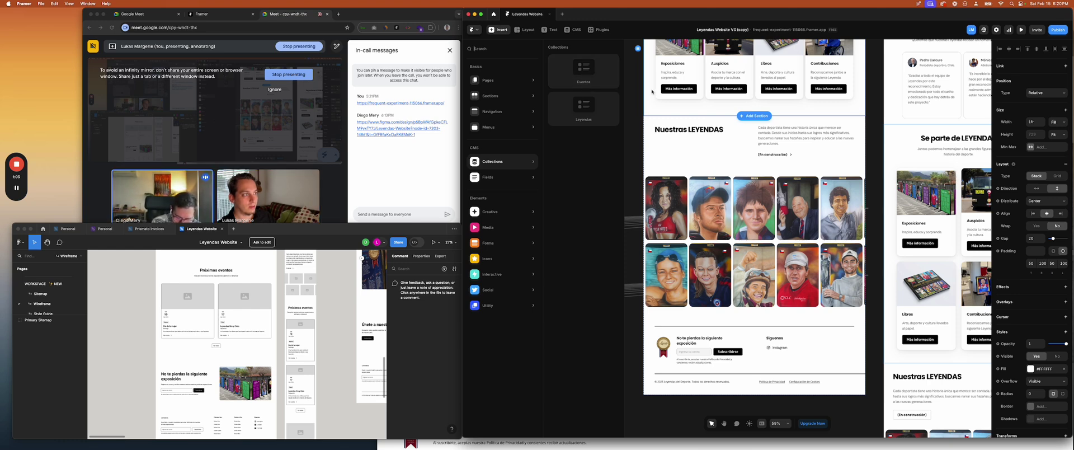
scroll(655, 92, left, 2)
scroll(654, 93, left, 3)
scroll(655, 92, down, 1)
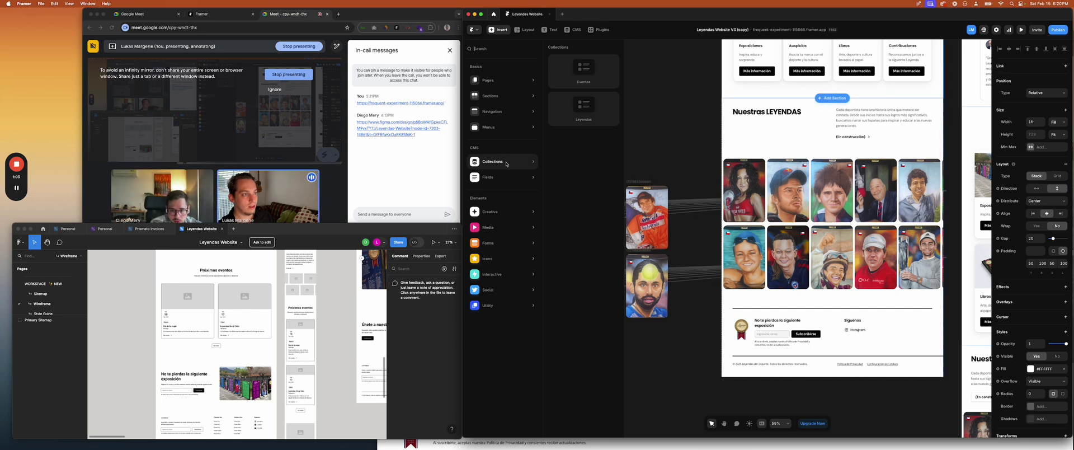
drag(570, 85, 767, 294)
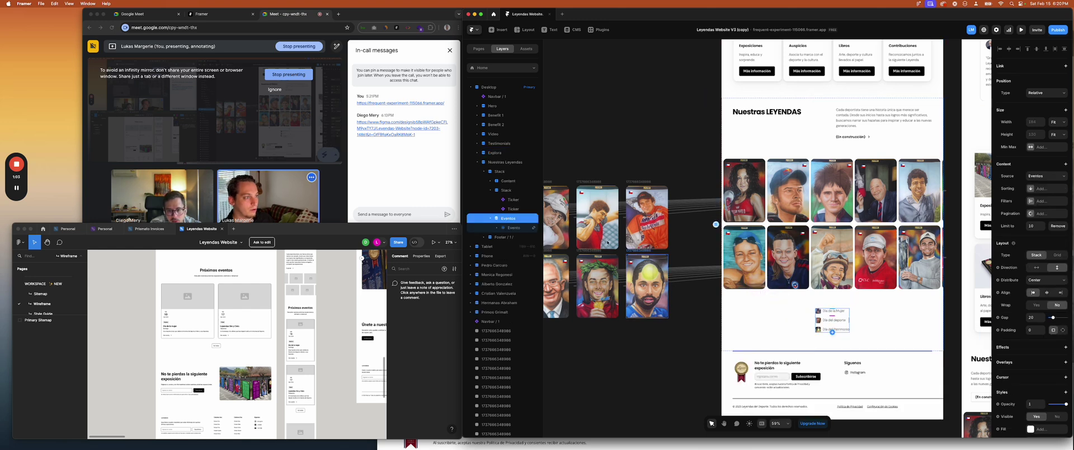
Move the Eventos collection list out of the Stack and place it directly after that Stack in Nuestras Leyendas
click(490, 190)
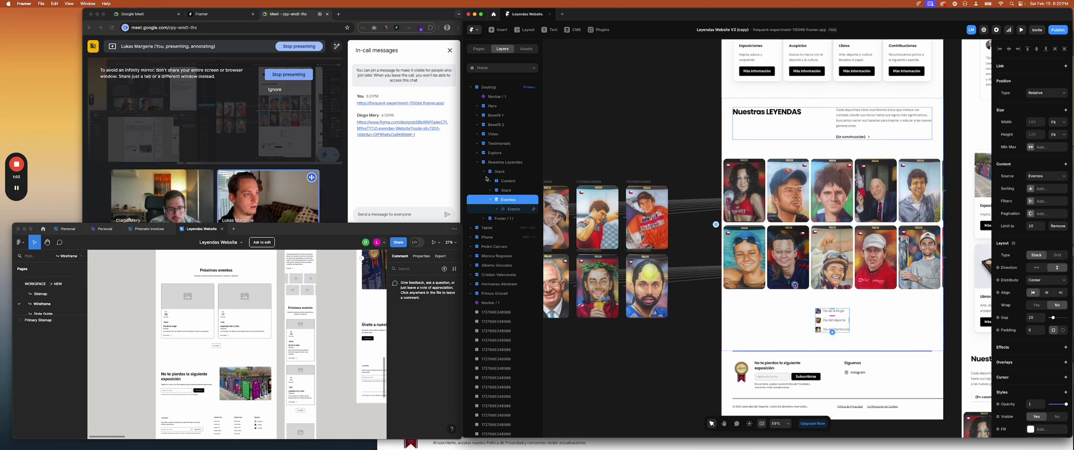
drag(497, 199, 485, 170)
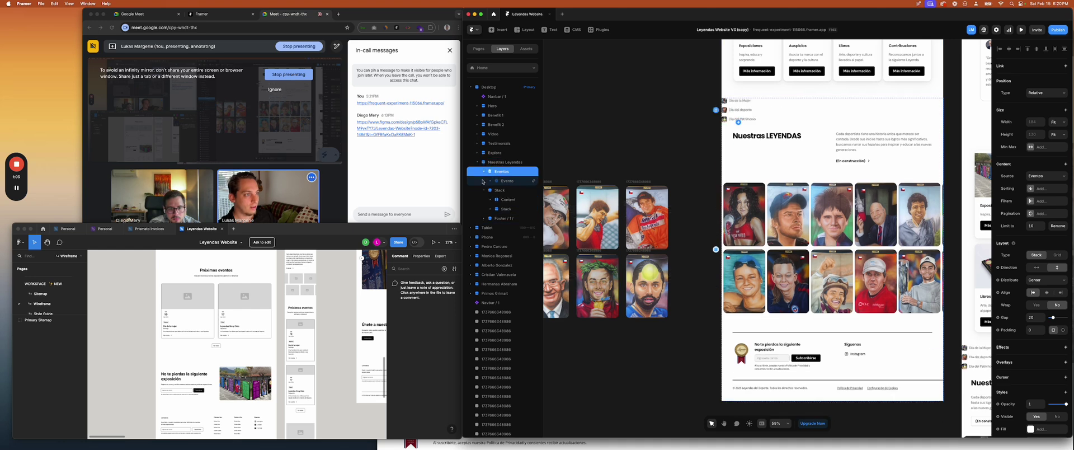
key(super+z)
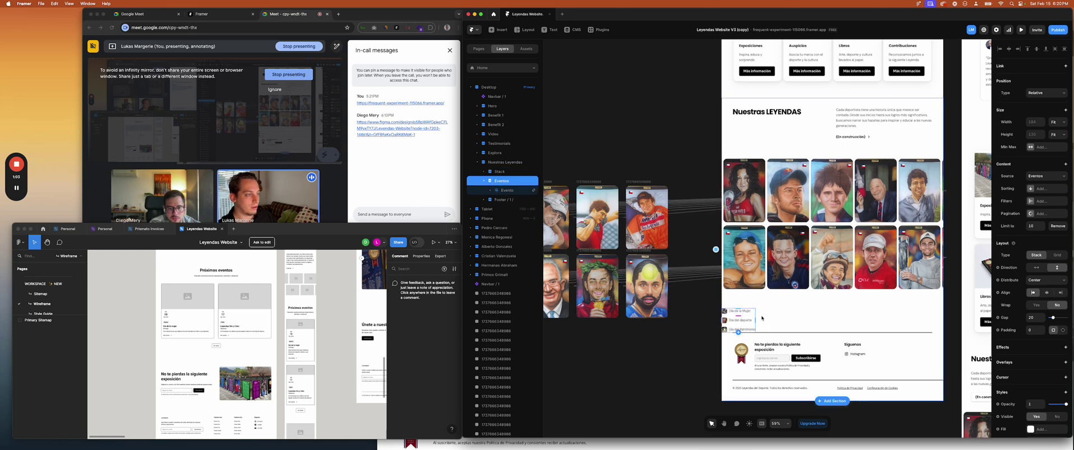
Collapse the Eventos layer and set the collection list's width to Fill
click(484, 182)
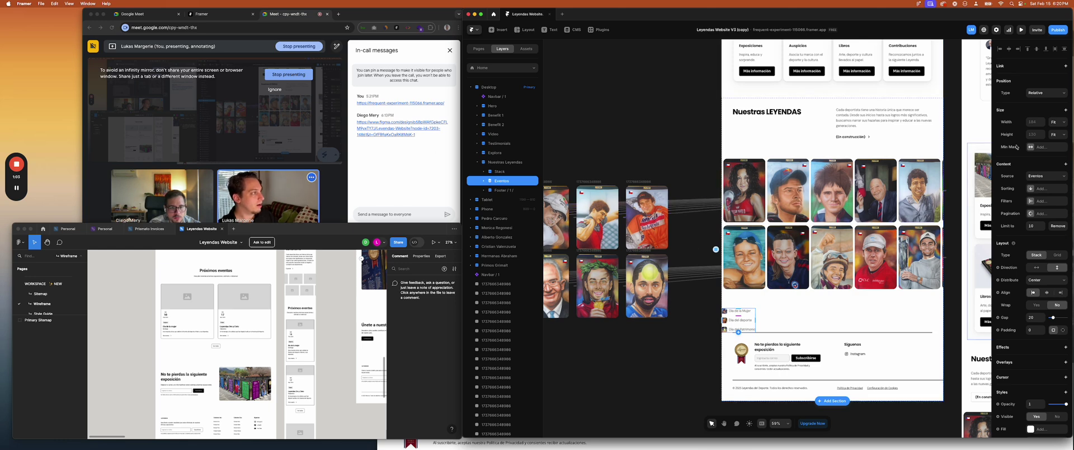
click(1052, 123)
click(1051, 116)
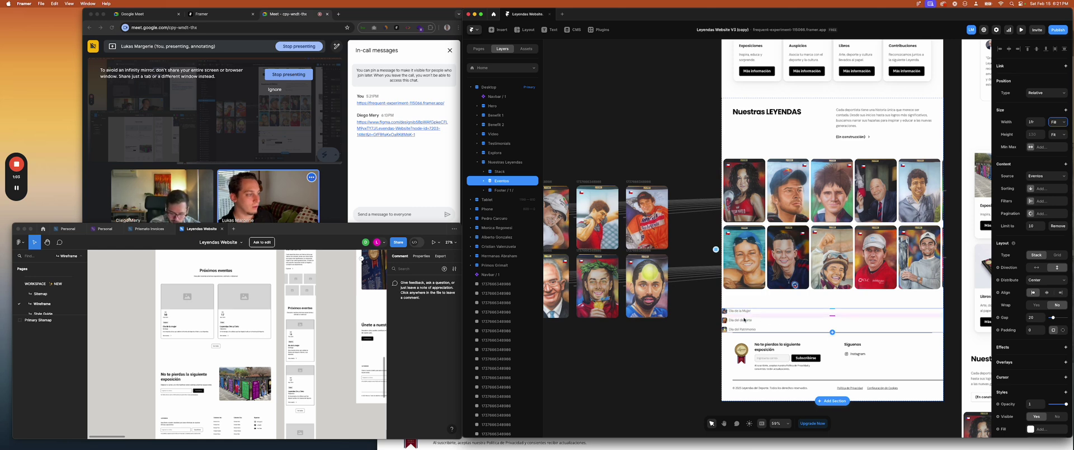
Expand the Eventos collection list's nested layers in Nuestras Leyendas and select its repeating Evento item
click(484, 181)
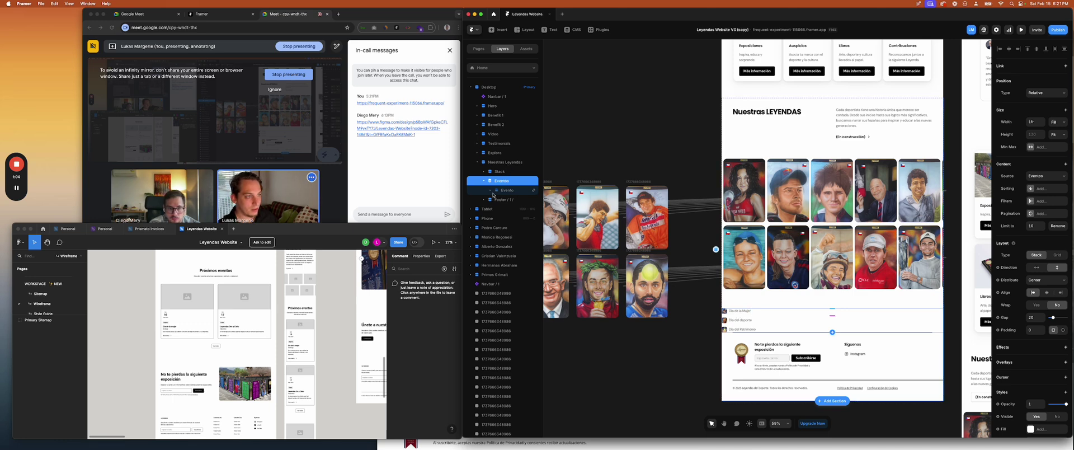
click(496, 190)
click(490, 182)
key(Escape)
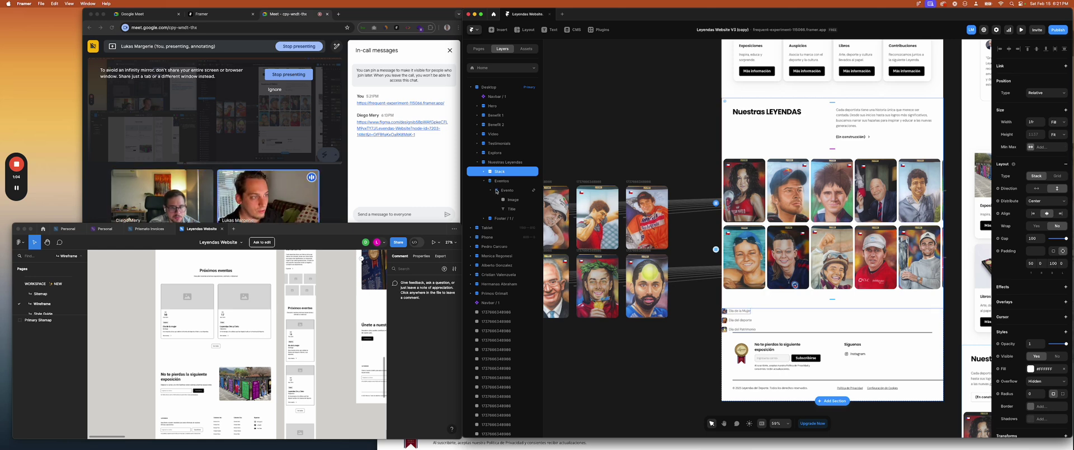
click(503, 194)
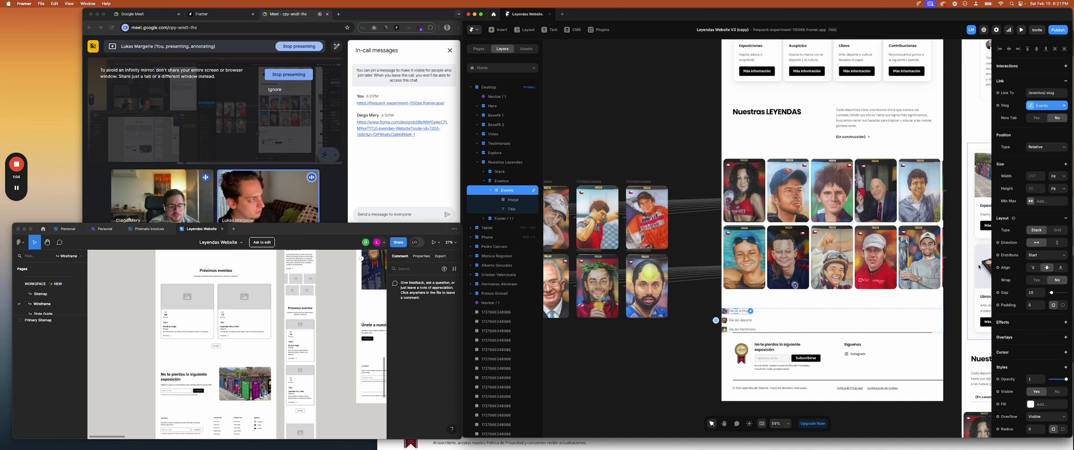
Set the Evento item's stack direction to vertical and the Eventos collection list's direction to horizontal
click(1056, 244)
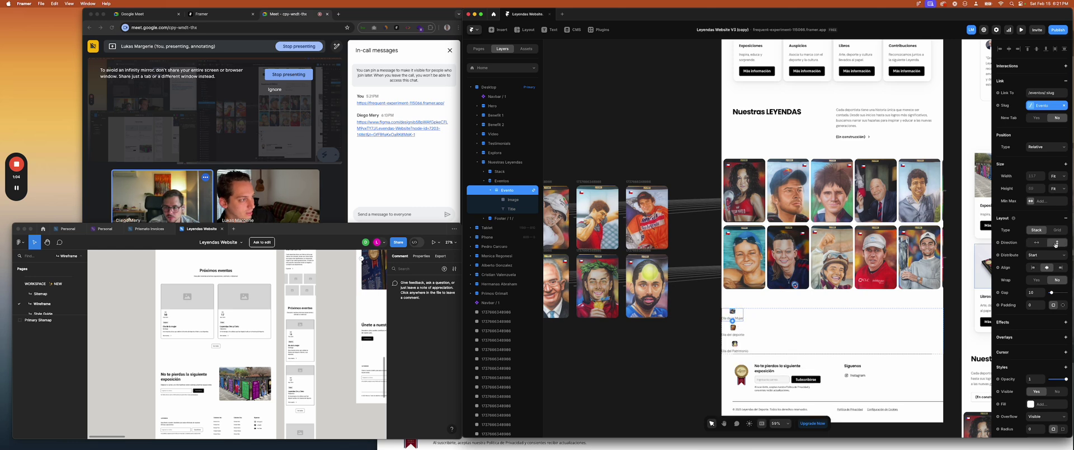
click(1036, 243)
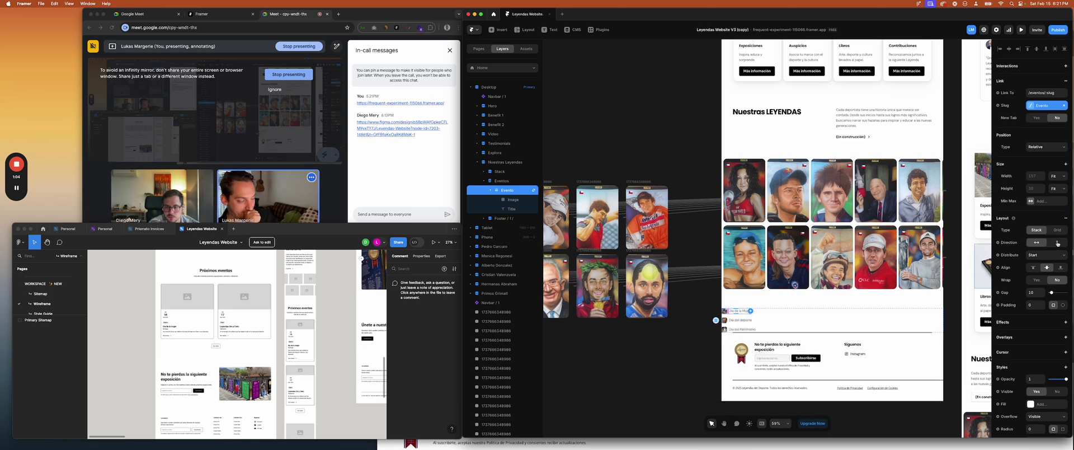
click(1057, 244)
click(1039, 244)
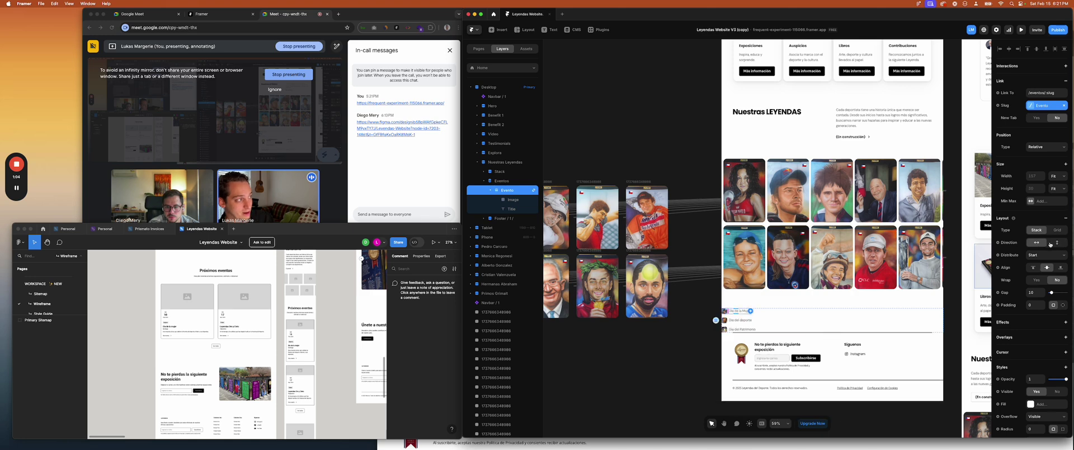
click(1056, 243)
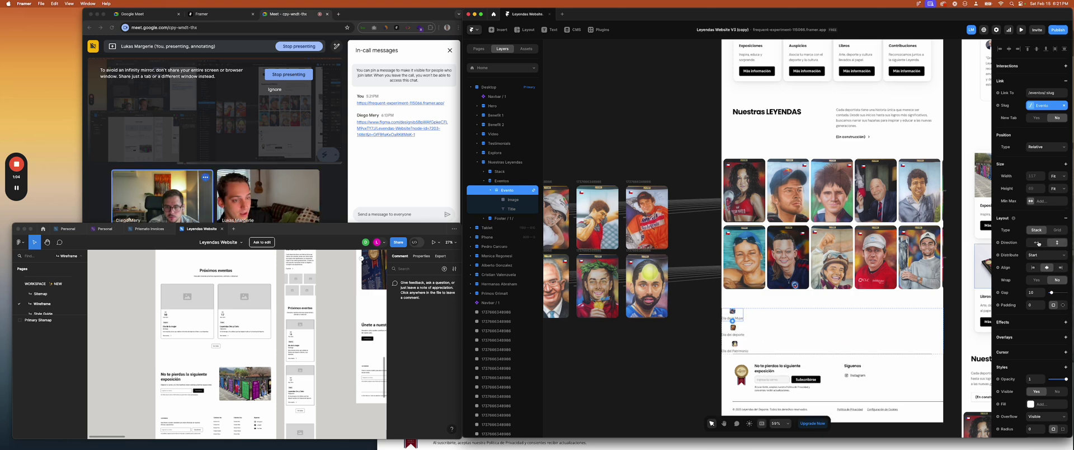
click(1038, 244)
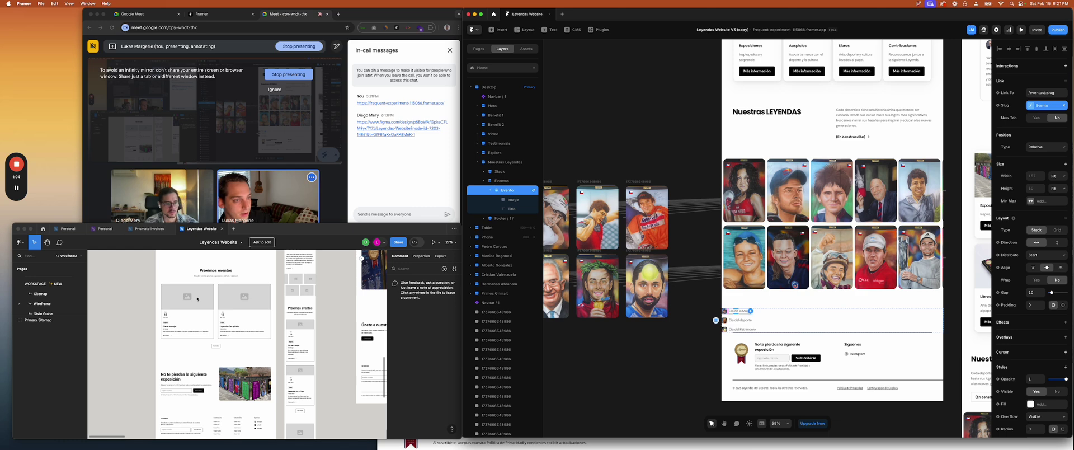
click(1058, 244)
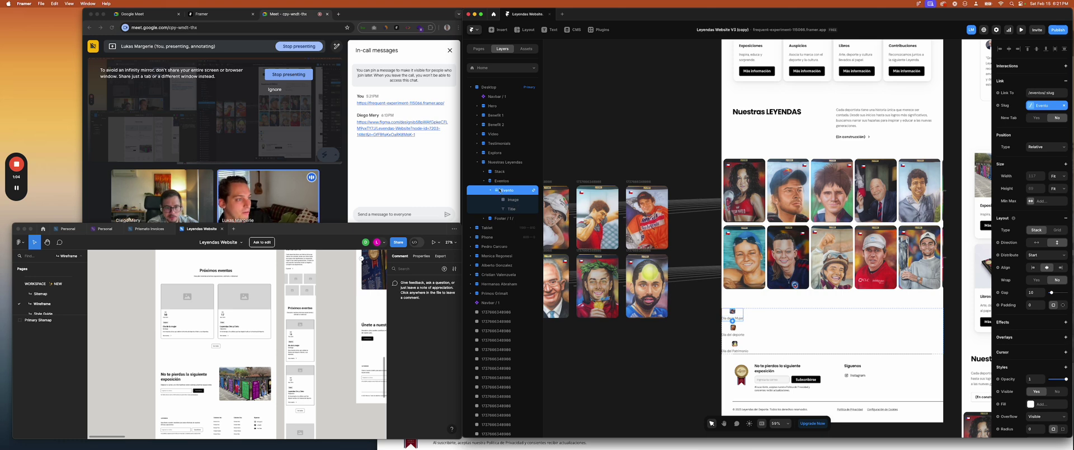
click(501, 181)
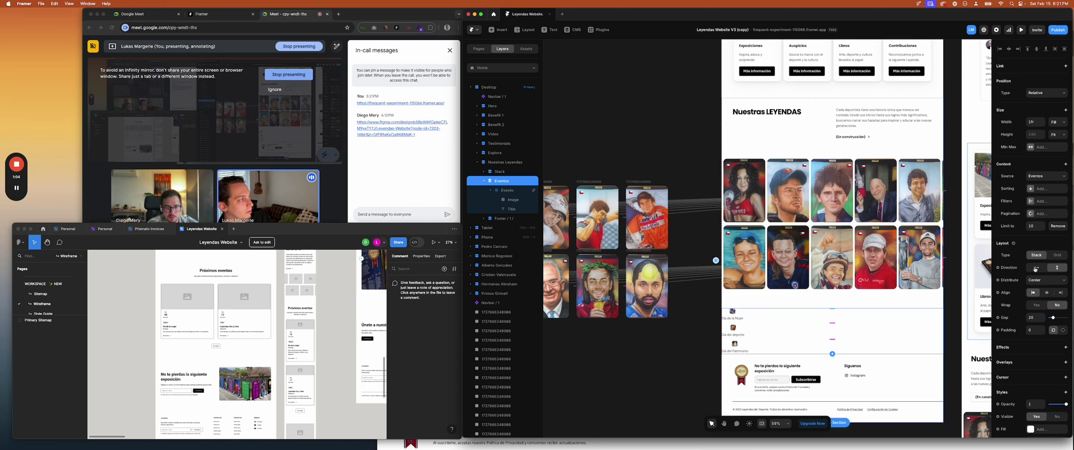
click(1035, 268)
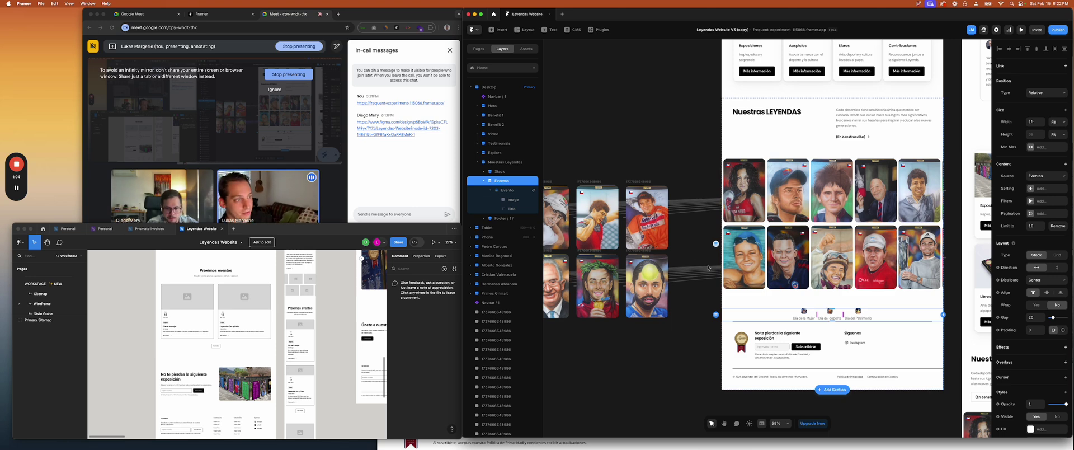
Inspect the Evento item and its Image and Title layers, viewing the event entries close up on the canvas
click(506, 191)
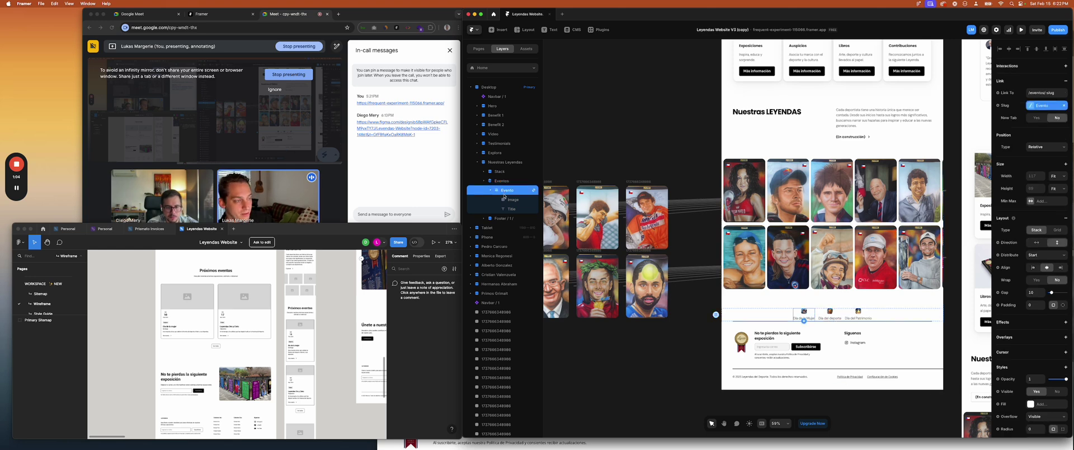
click(507, 201)
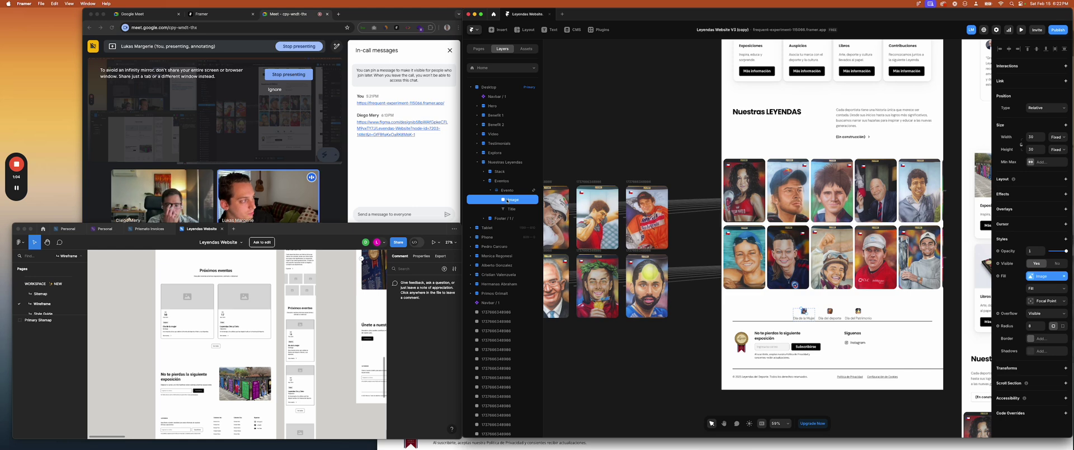
click(509, 209)
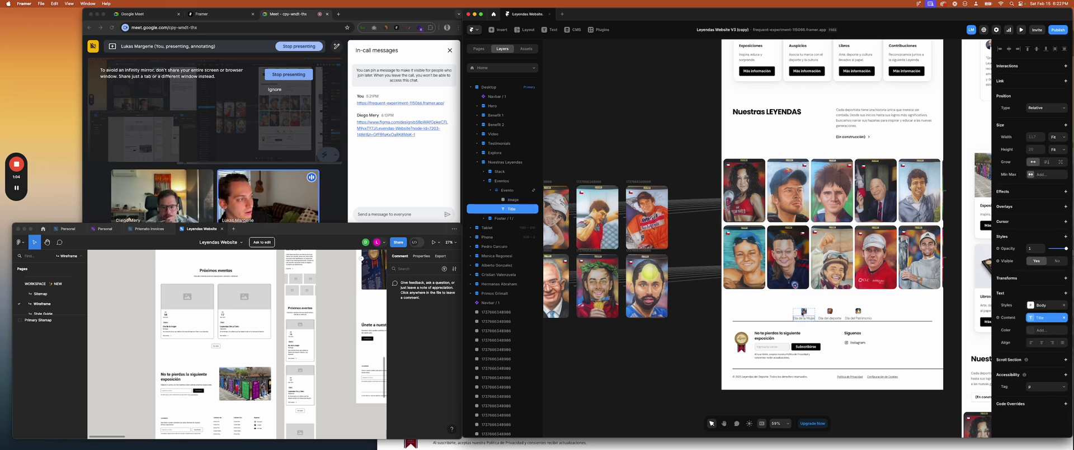
scroll(803, 315, up, 5)
scroll(803, 315, down, 5)
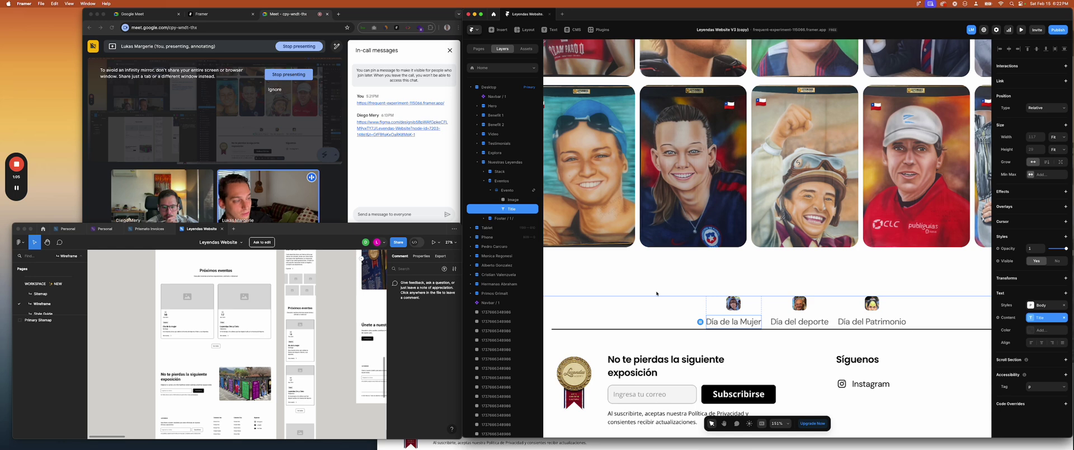
scroll(735, 303, up, 10)
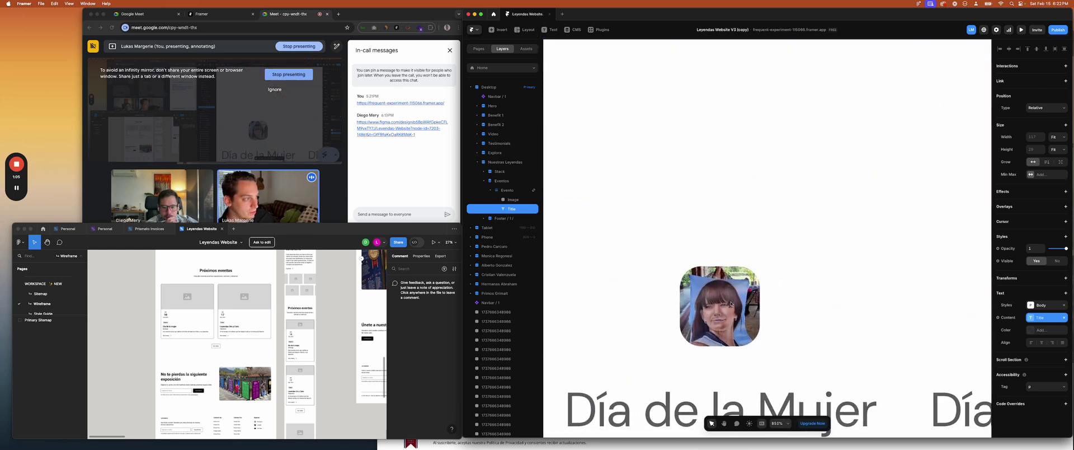
scroll(722, 307, down, 4)
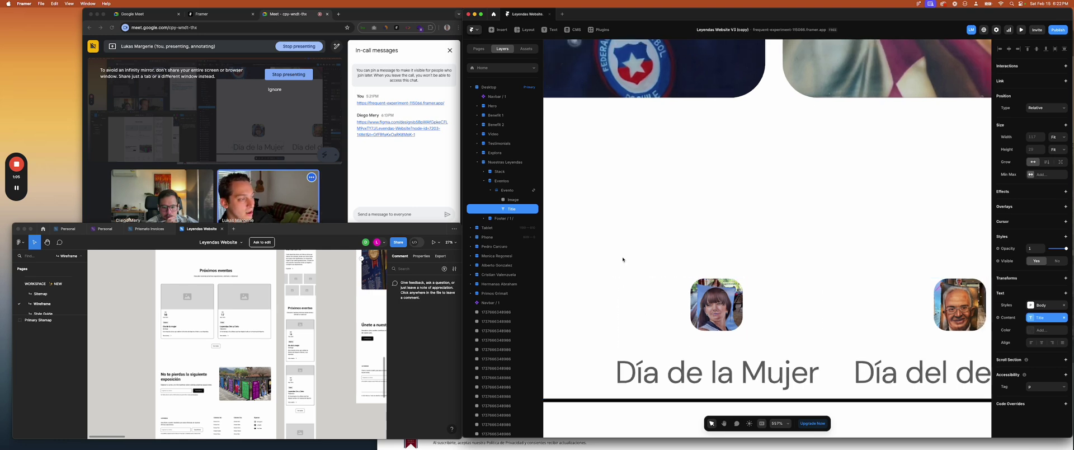
scroll(624, 260, down, 6)
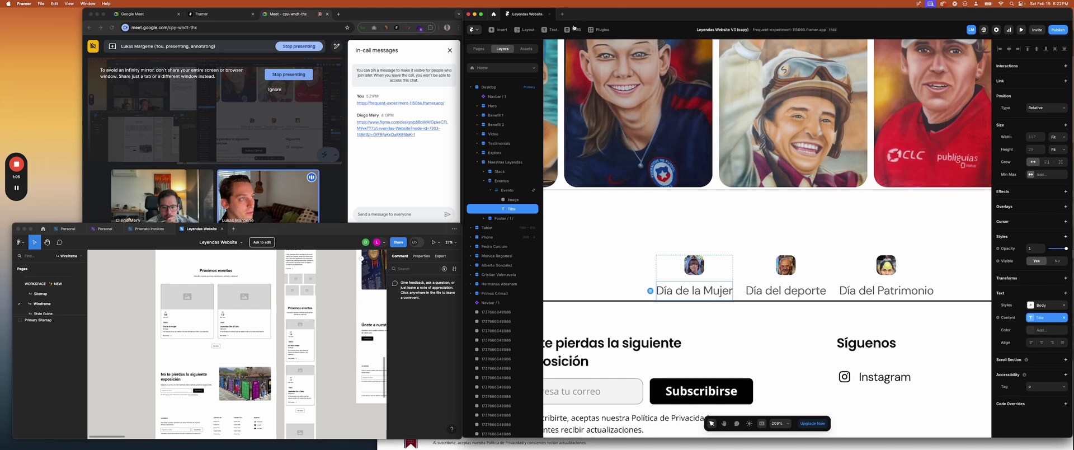
Open the Día de la Mujer entry in the CMS Eventos collection and examine its Acerca del Evento paragraph
click(573, 30)
click(643, 79)
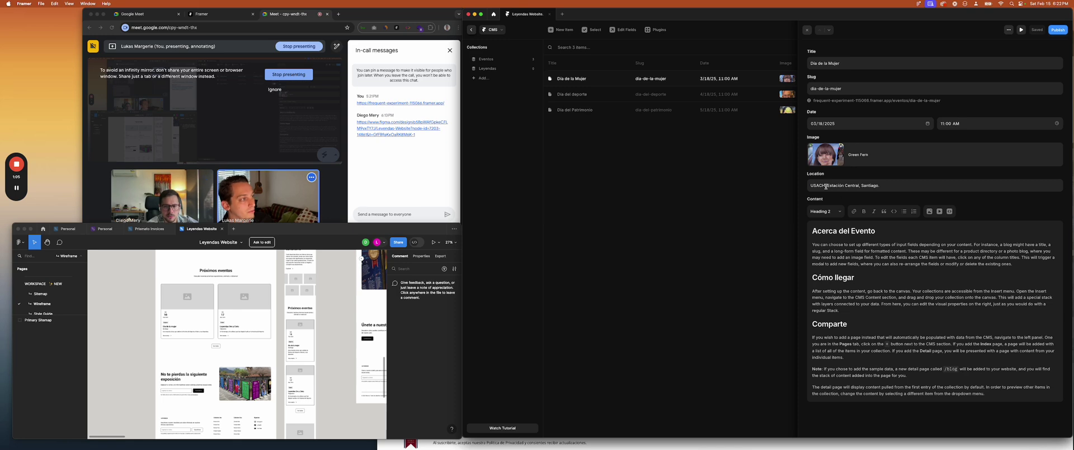
click(821, 264)
triple_click(821, 264)
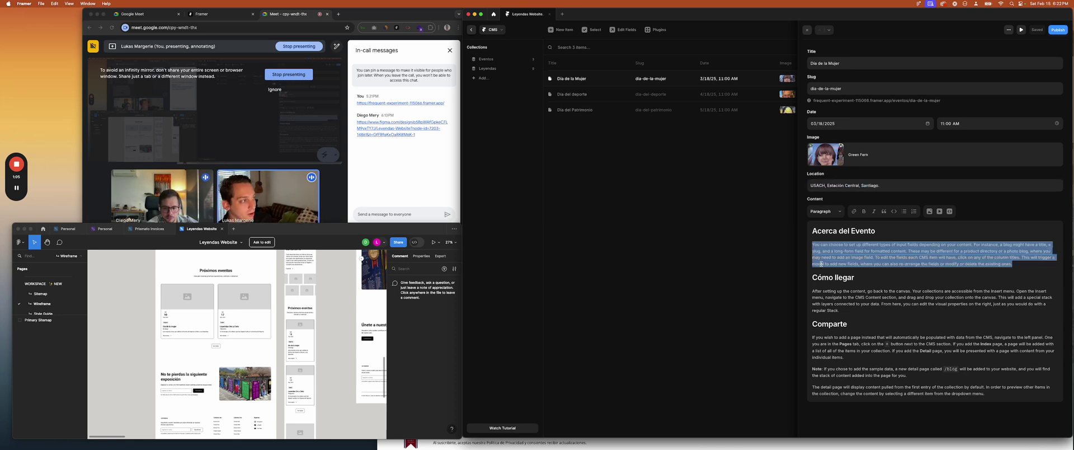
Switch to Figma and examine the Próximos eventos cards in the wireframe for the date, category, title, location and description layout
click(156, 323)
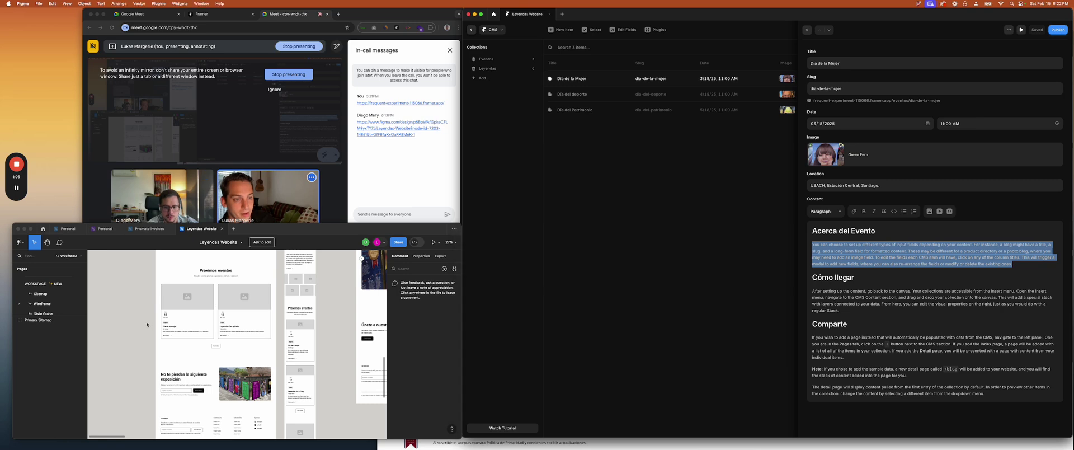
scroll(157, 323, up, 10)
scroll(203, 311, down, 3)
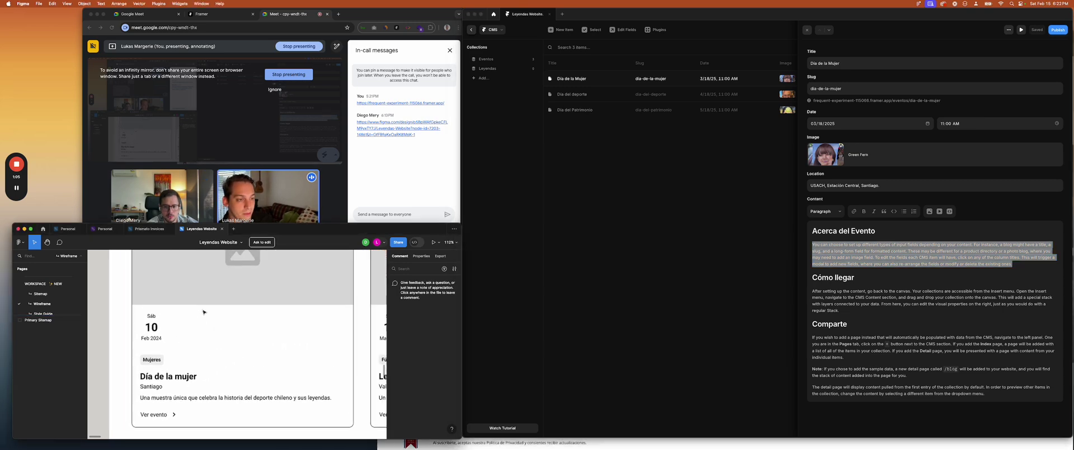
scroll(203, 312, up, 2)
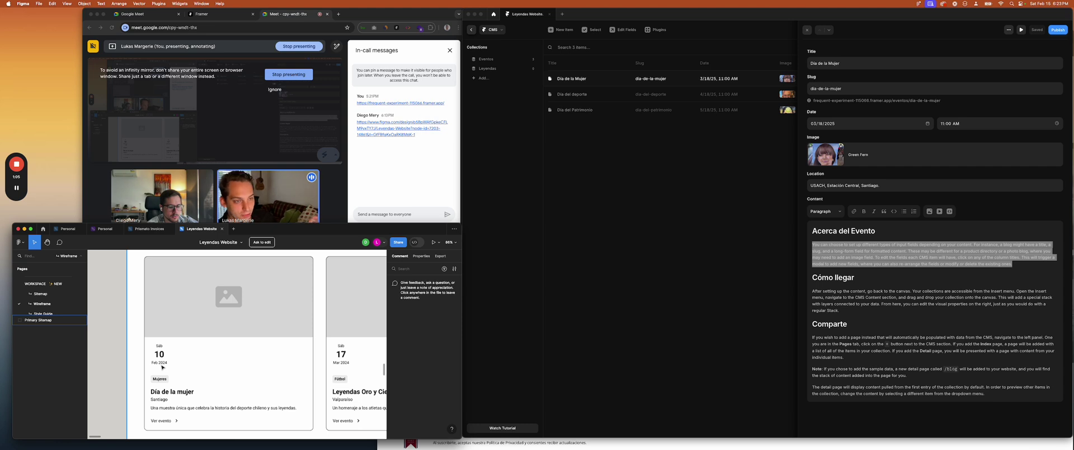
click(118, 349)
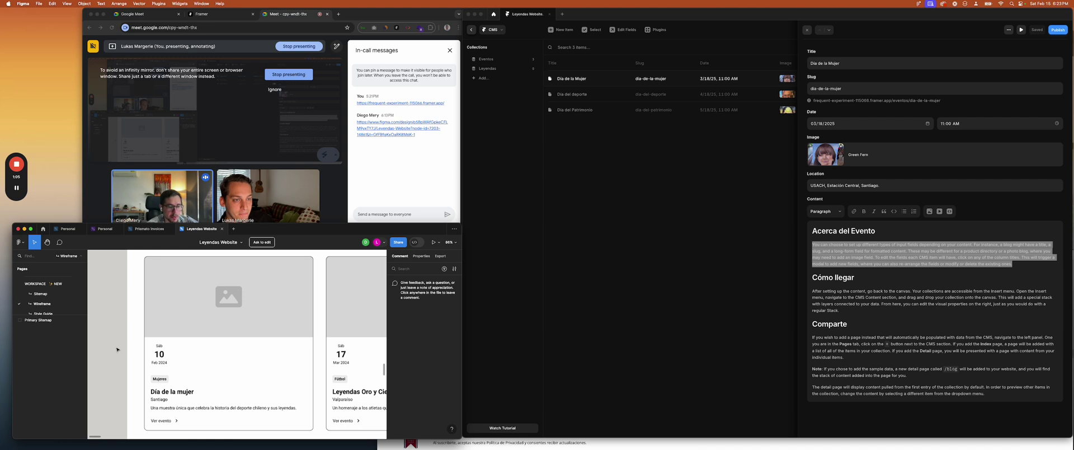
click(129, 337)
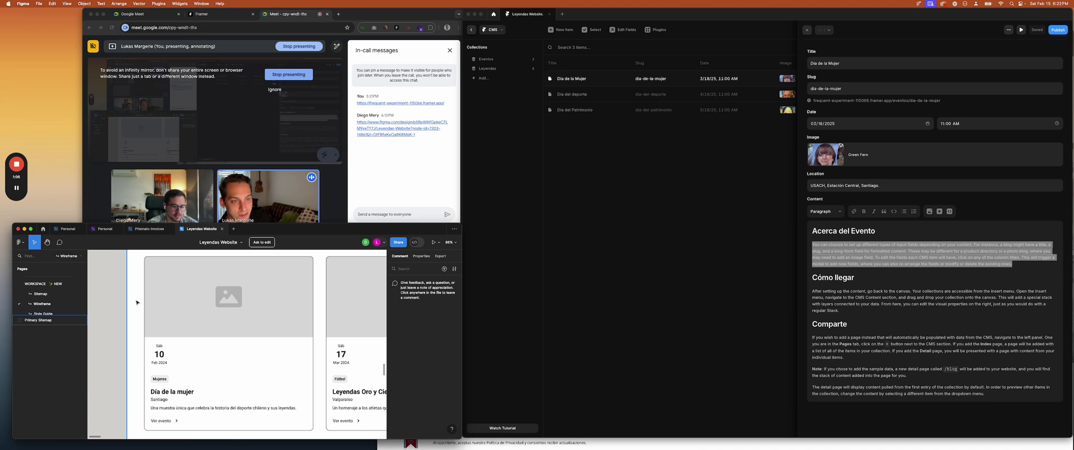
click(121, 328)
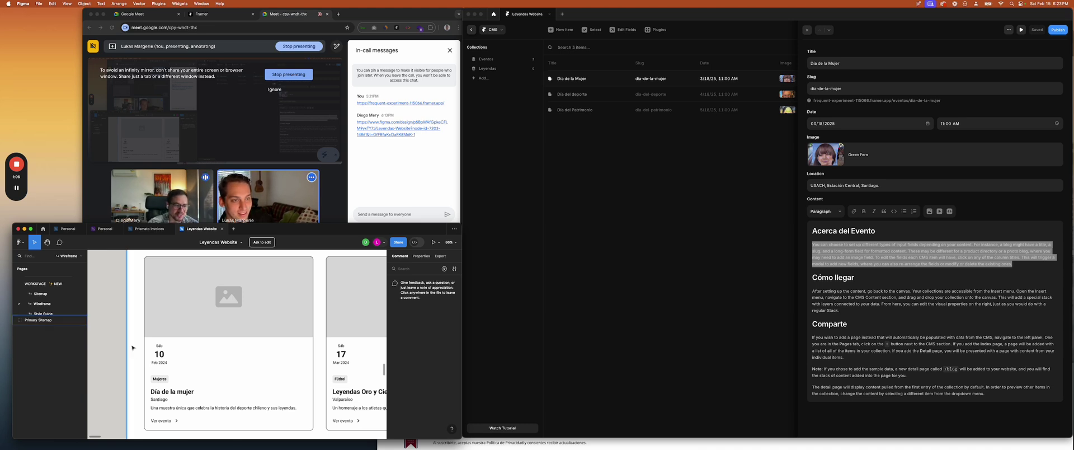
scroll(159, 375, down, 1)
scroll(159, 375, down, 2)
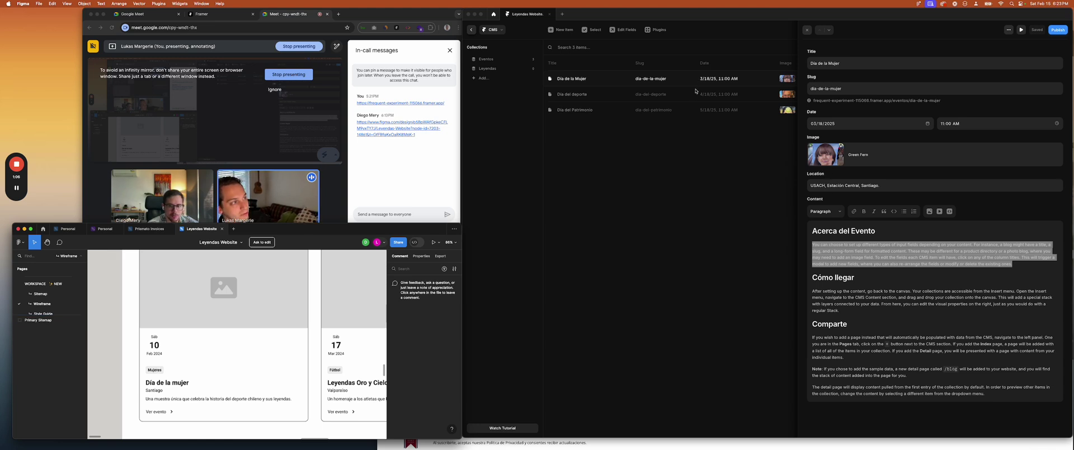
Switch back to Framer, review the Eventos collection's field definitions and the Día de la Mujer entry, and close both
click(719, 203)
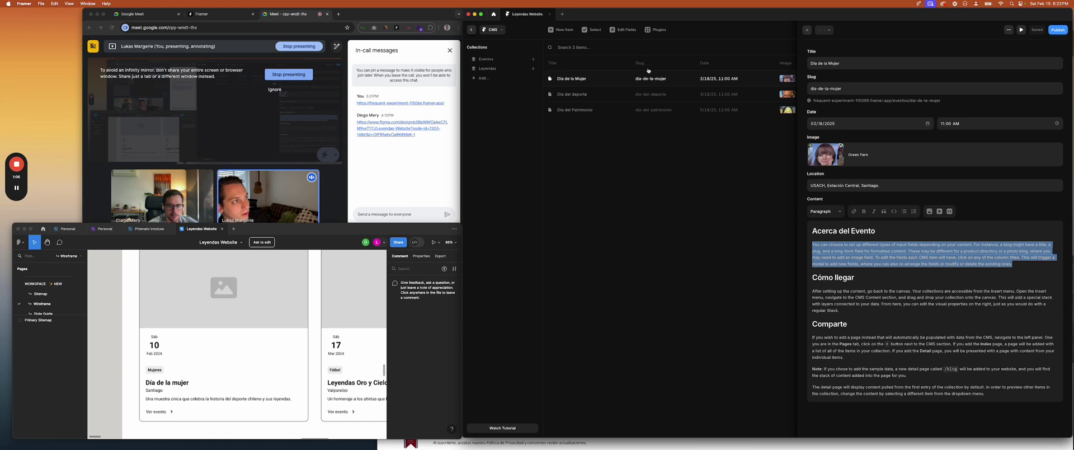
click(623, 30)
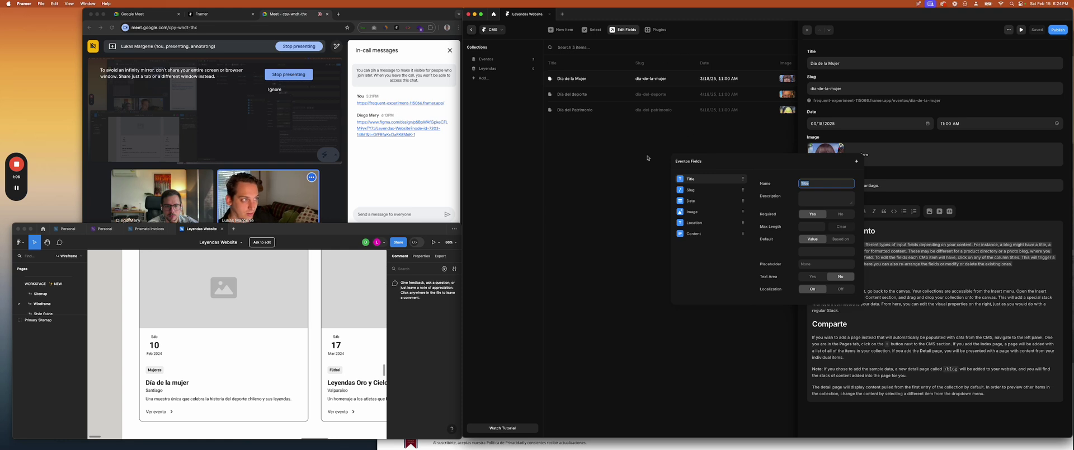
click(640, 133)
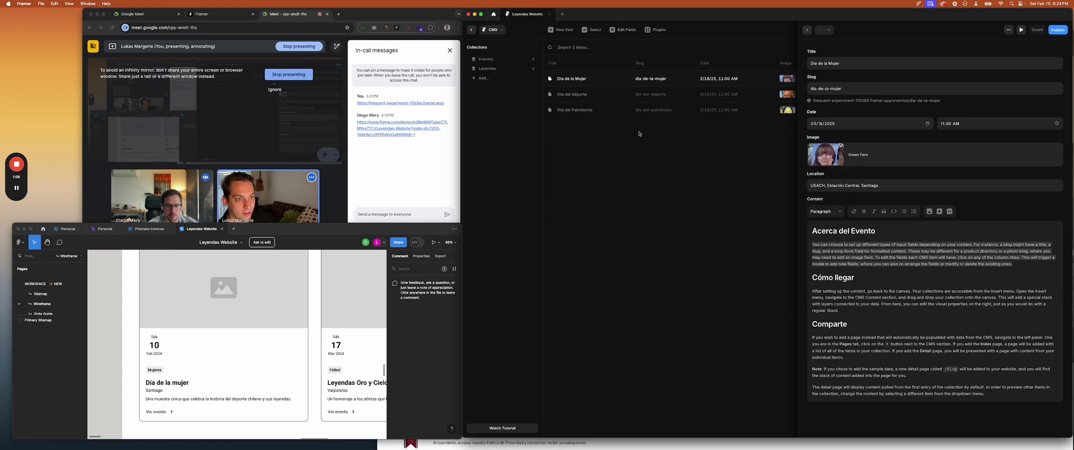
click(807, 30)
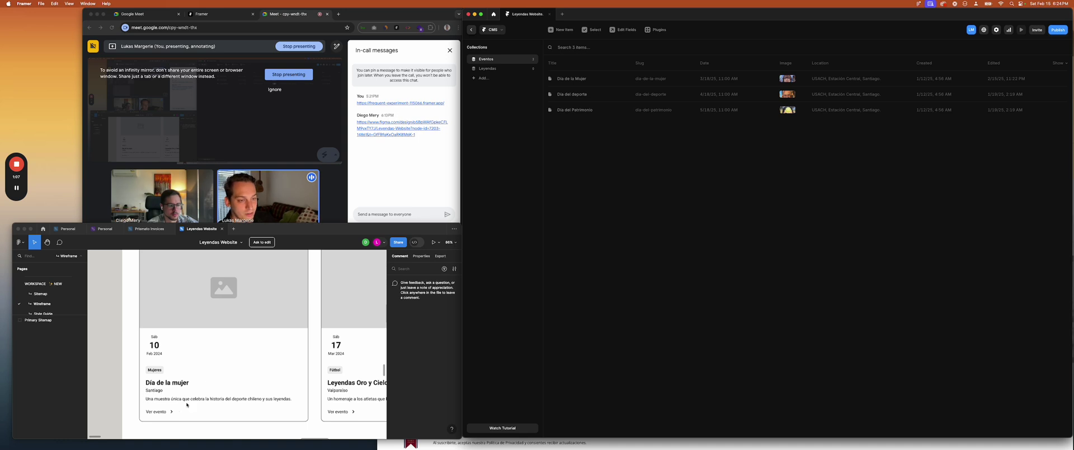
click(596, 79)
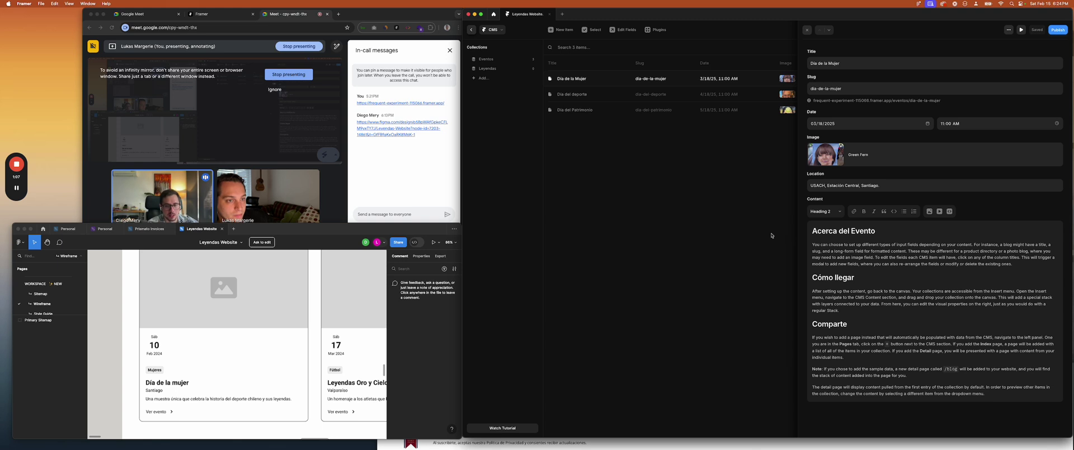
click(737, 211)
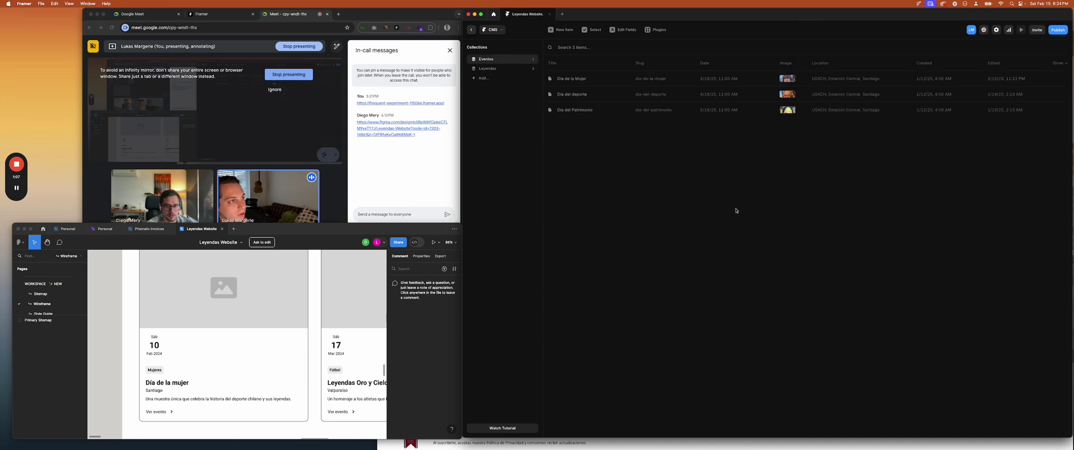
Leave the CMS for the Home page canvas and duplicate the Title text layer inside the Evento item
click(473, 31)
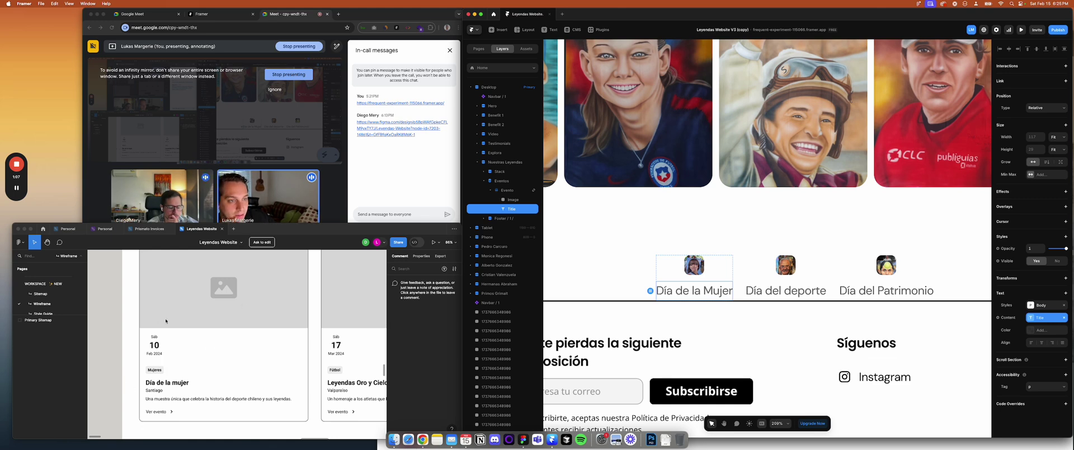
click(694, 266)
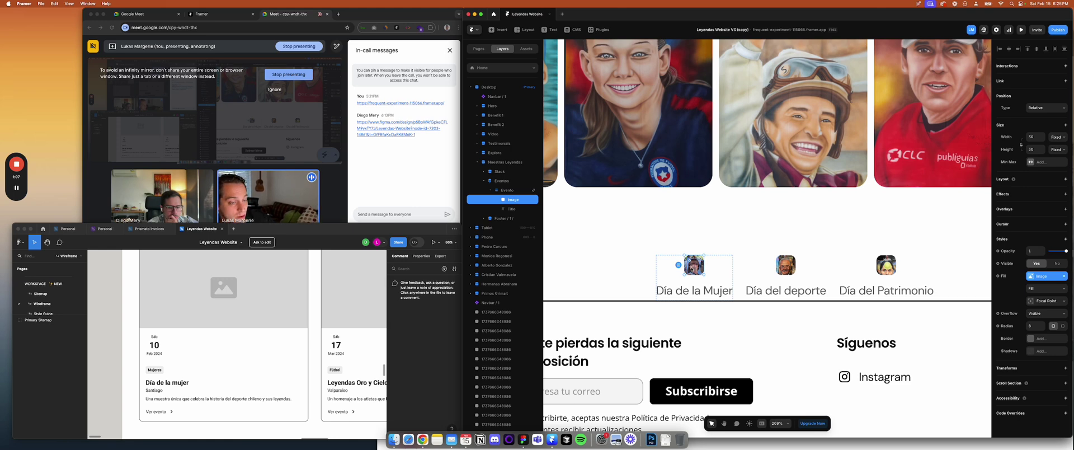
click(690, 290)
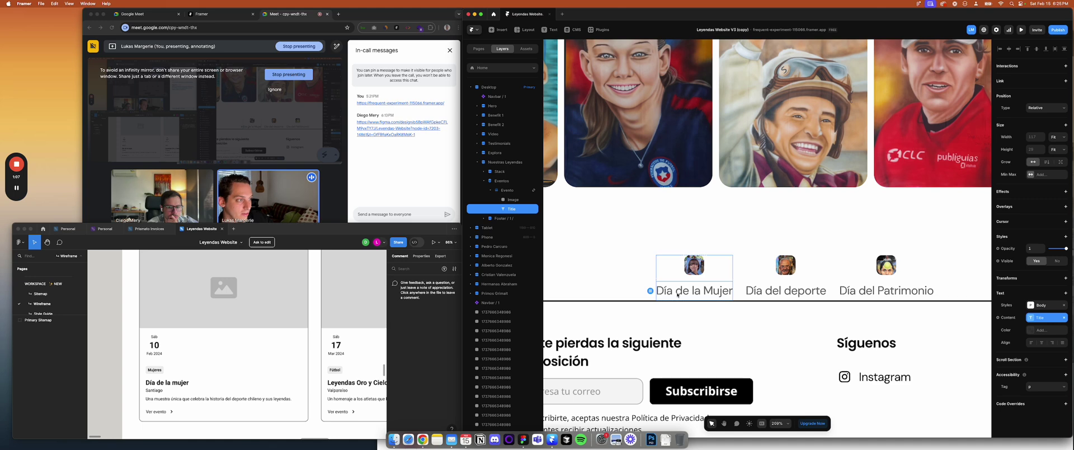
key(super+d)
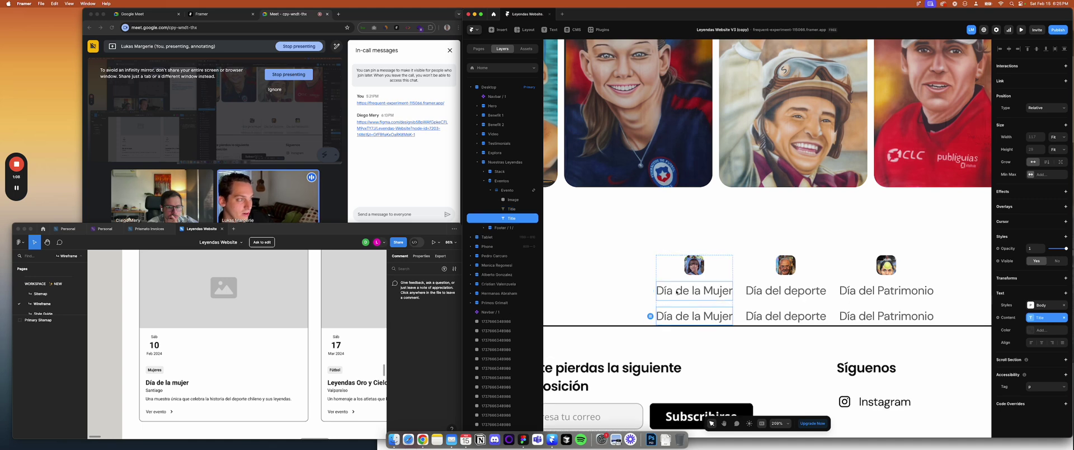
Unlink the upper title copy from the Title variable and bind its content to the Date variable with a Format Date transform
click(677, 292)
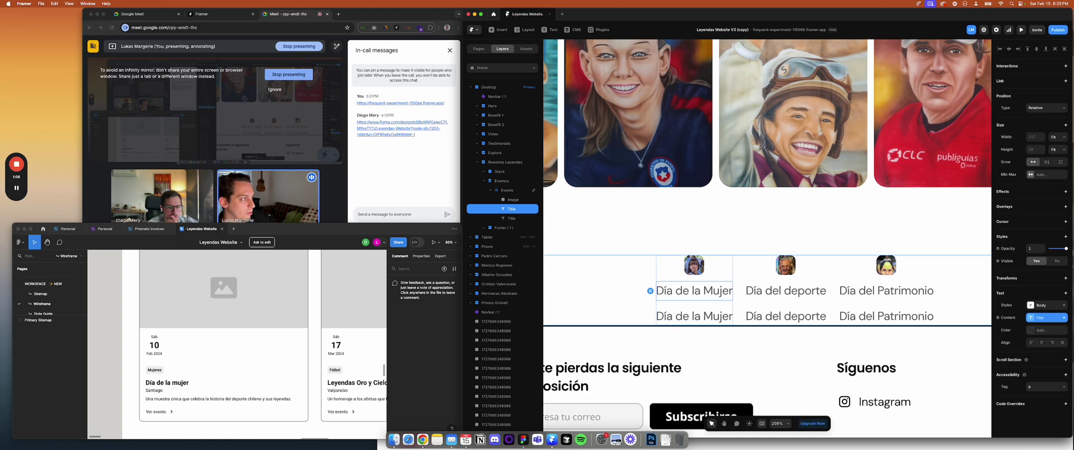
click(1065, 318)
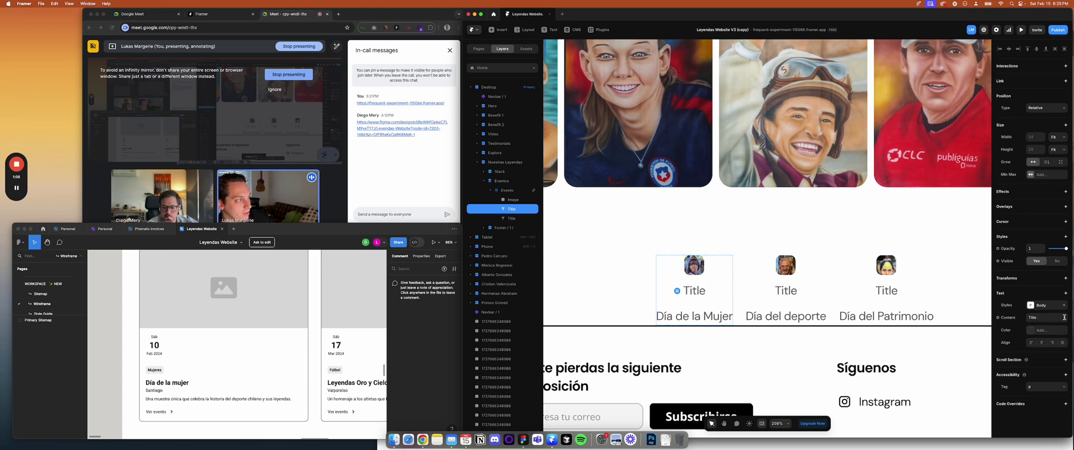
click(1004, 320)
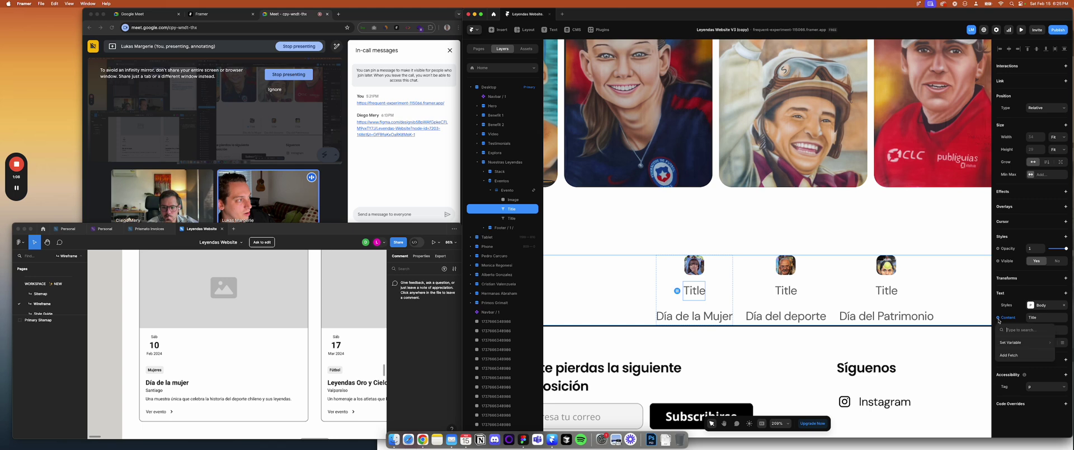
mouse_move(1003, 343)
mouse_move(968, 361)
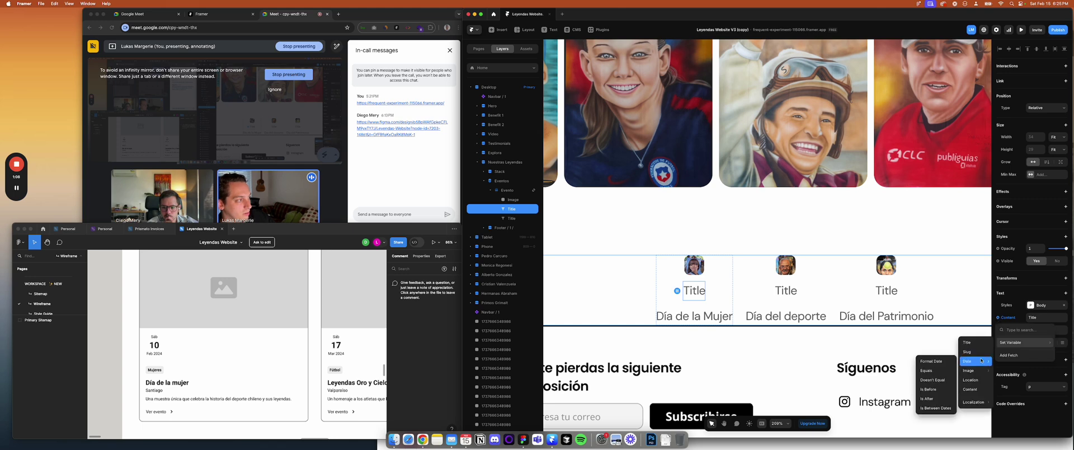
click(942, 367)
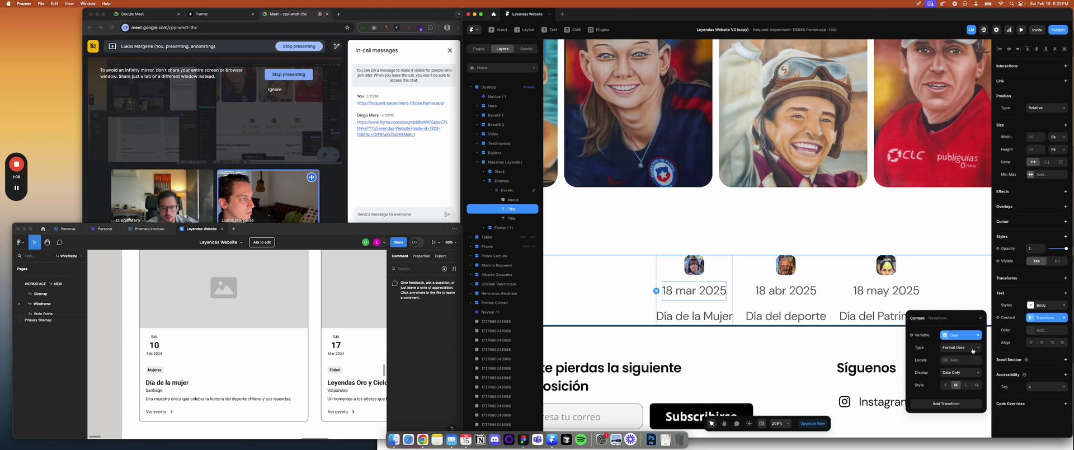
Set the locale of the date transform to Spanish (Chile)
click(962, 359)
scroll(962, 331, down, 20)
scroll(961, 331, down, 20)
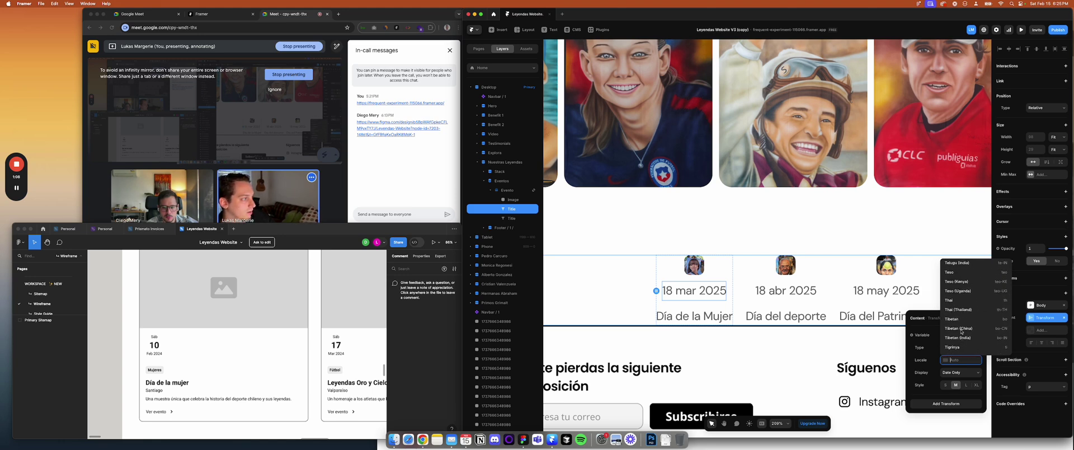
scroll(962, 331, up, 10)
scroll(961, 332, up, 3)
scroll(961, 331, up, 2)
click(957, 281)
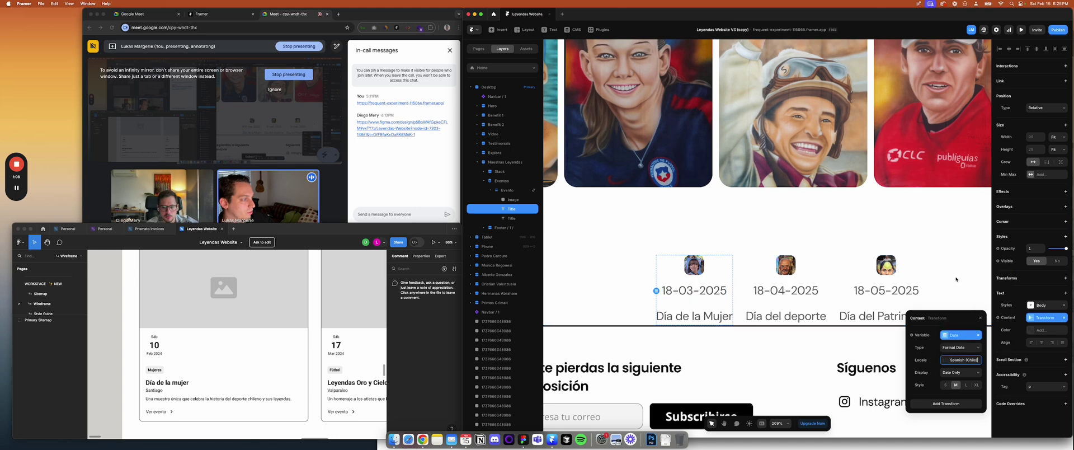
Try the Date & Time display for the event date with the L, M and S styles
click(960, 372)
click(958, 386)
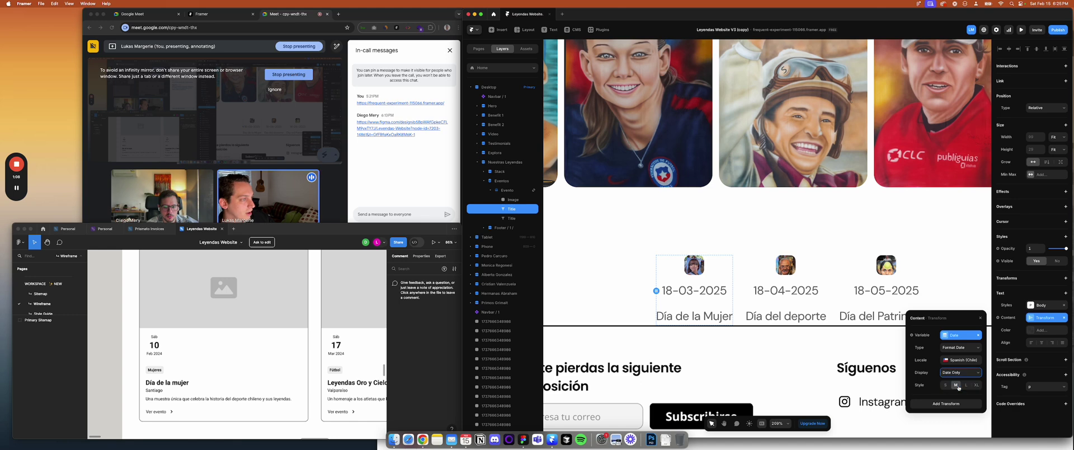
click(972, 360)
click(951, 348)
click(949, 348)
click(951, 348)
click(966, 385)
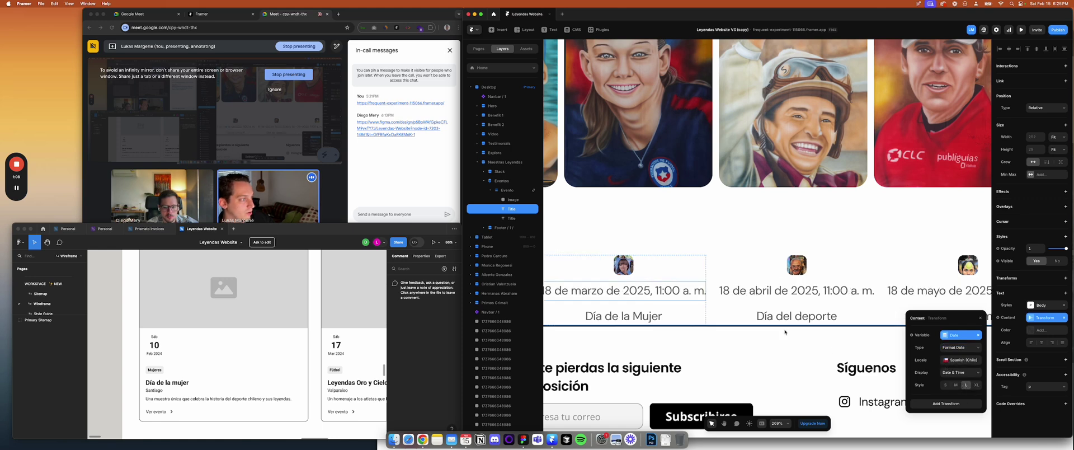
scroll(786, 334, left, 5)
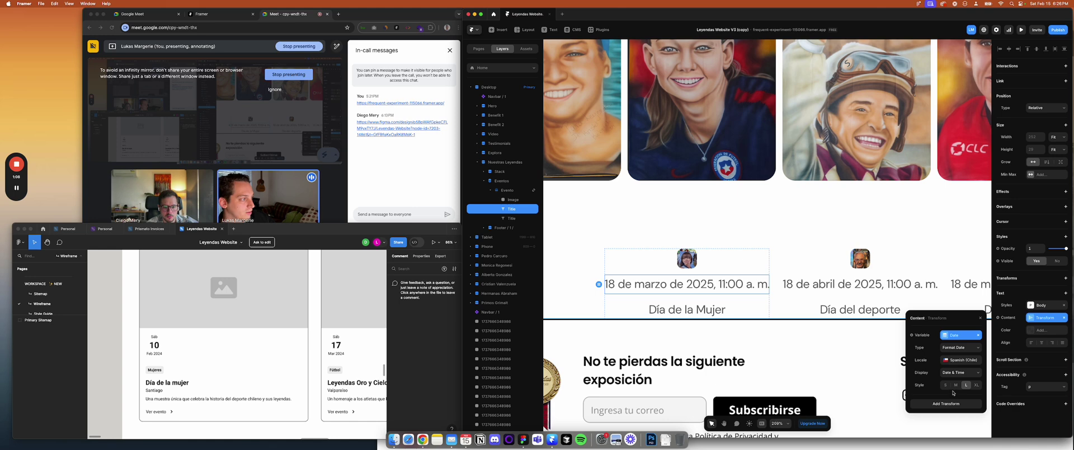
click(956, 385)
click(946, 385)
Set the event date's display to Date Only with style L
click(957, 373)
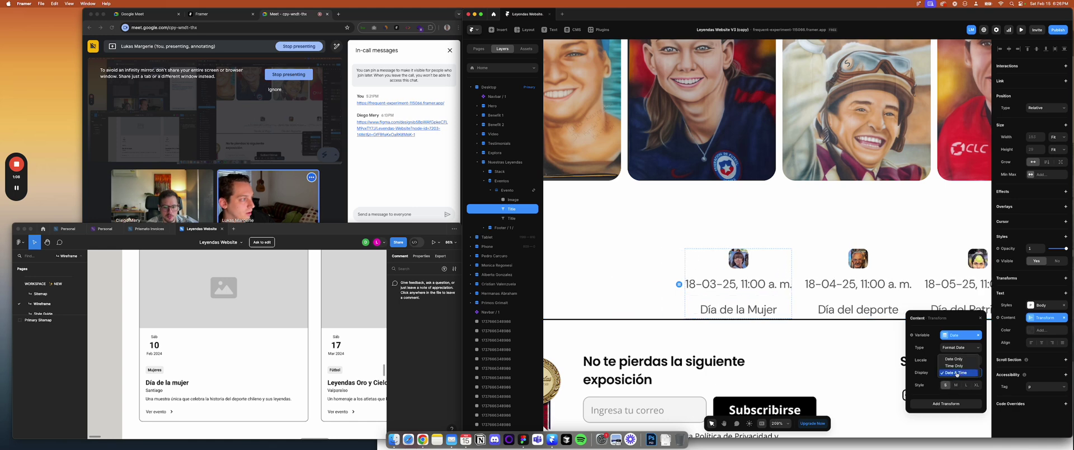
click(954, 359)
click(957, 385)
click(966, 385)
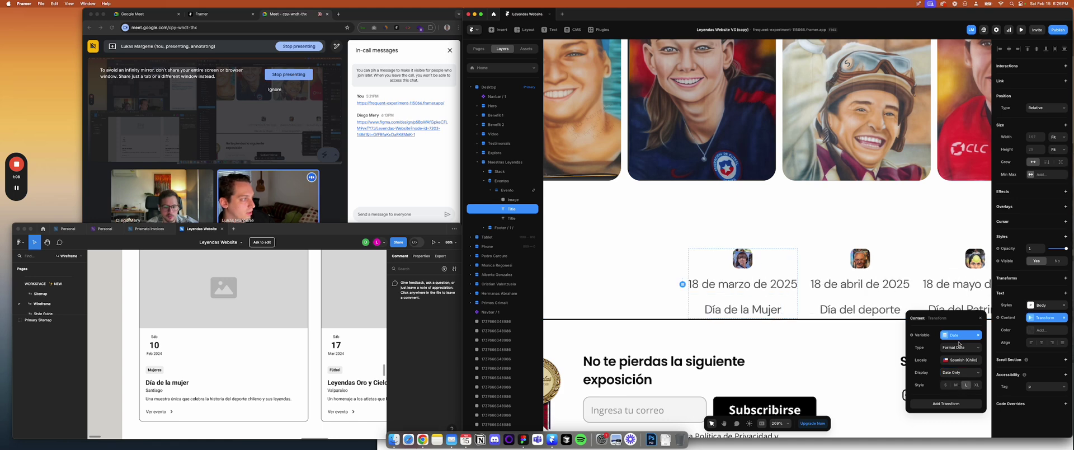
Try the generic Spanish locale and the XL style for the event date, restoring Spanish (Chile) and style L
click(962, 360)
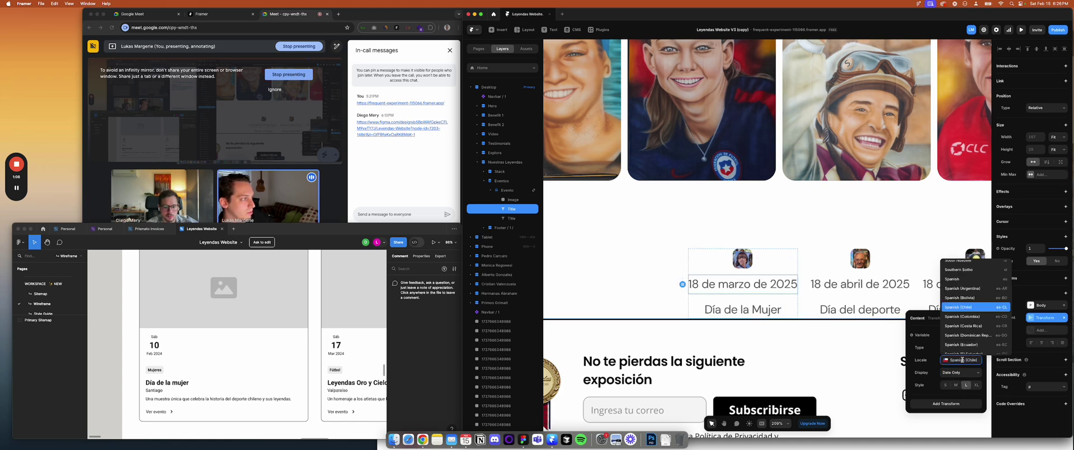
click(971, 277)
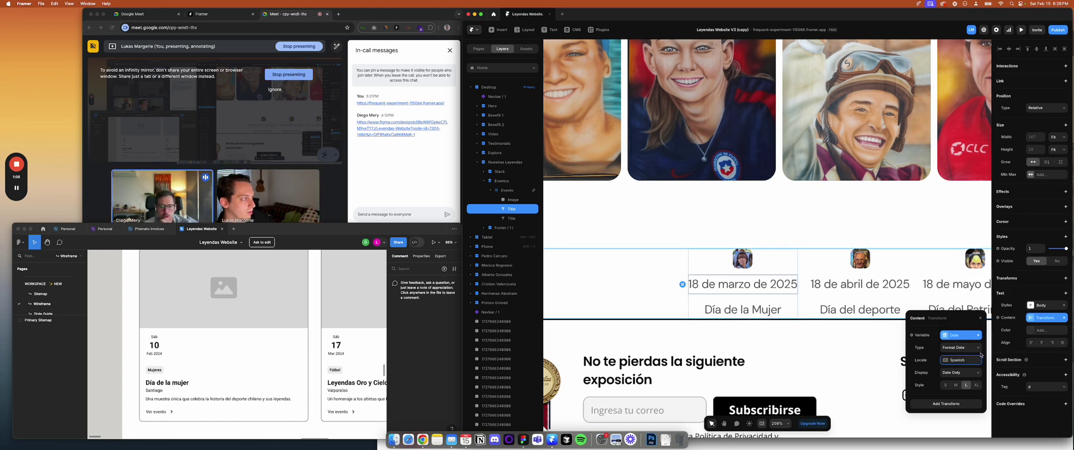
click(975, 360)
click(955, 365)
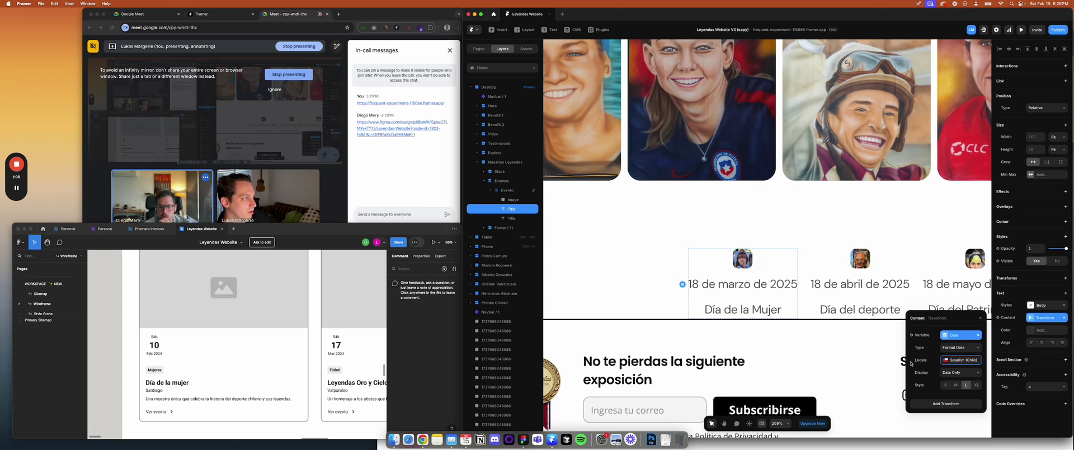
click(972, 385)
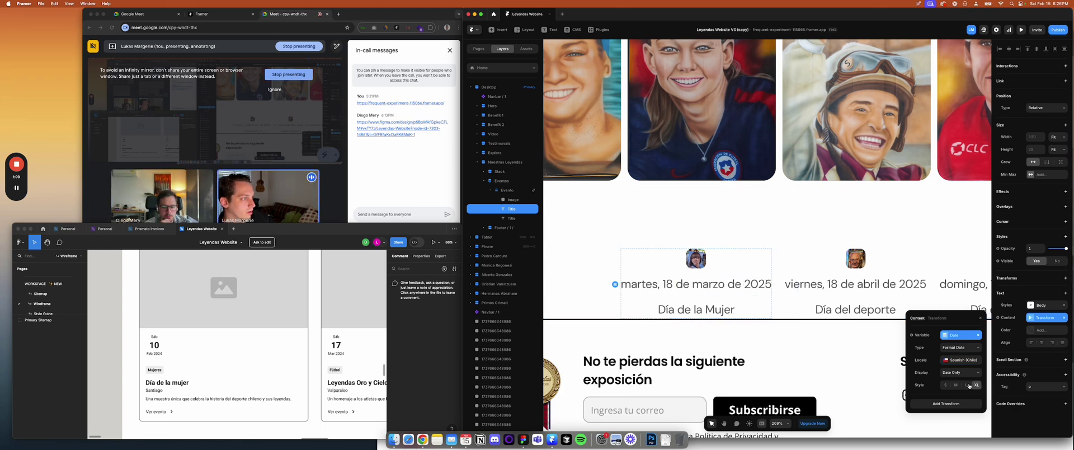
click(967, 385)
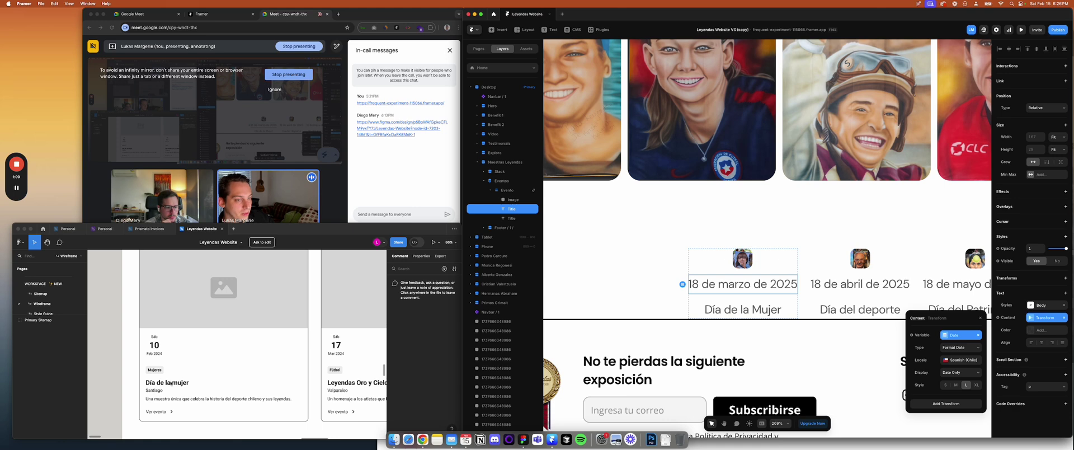
Rename the text layer that shows the event date as Date
click(726, 307)
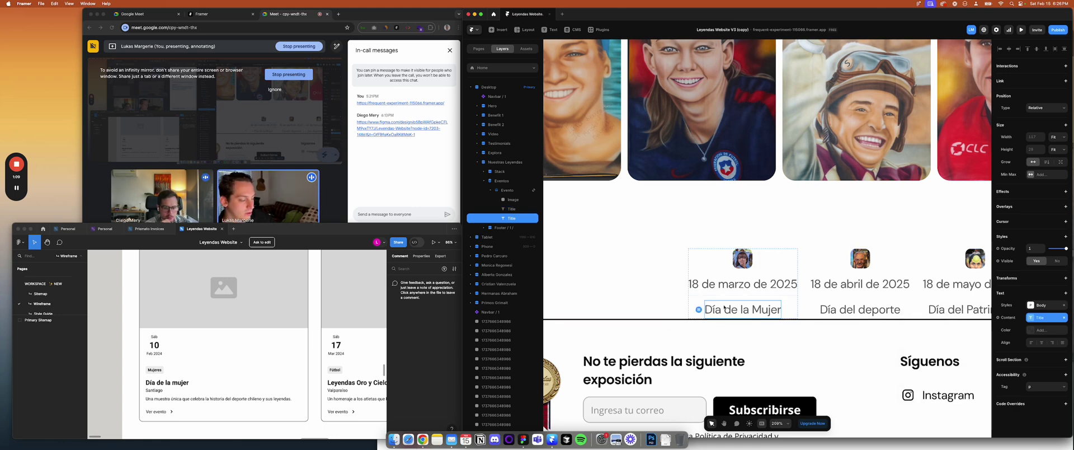
double_click(510, 209)
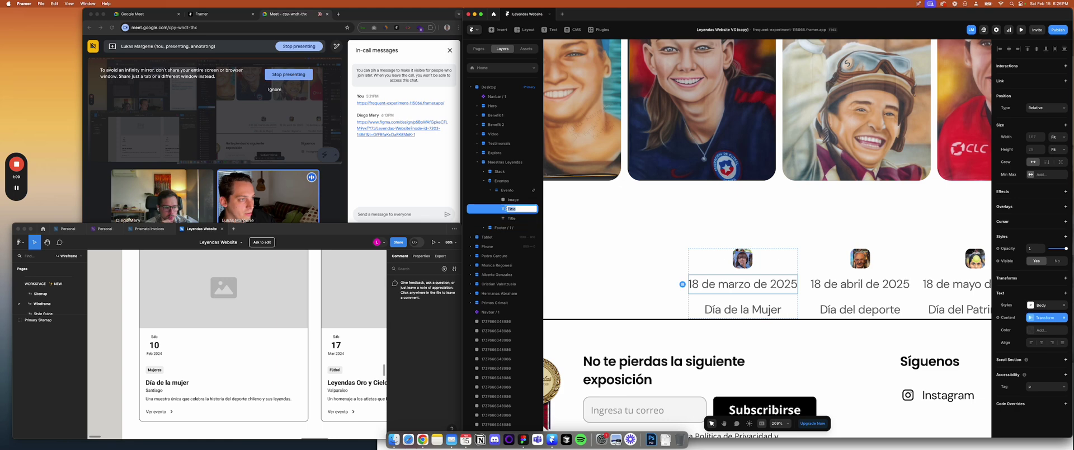
text(Date)
key(Return)
Duplicate the Title layer and bind the lower copy's content to the Location variable instead of Title
click(526, 219)
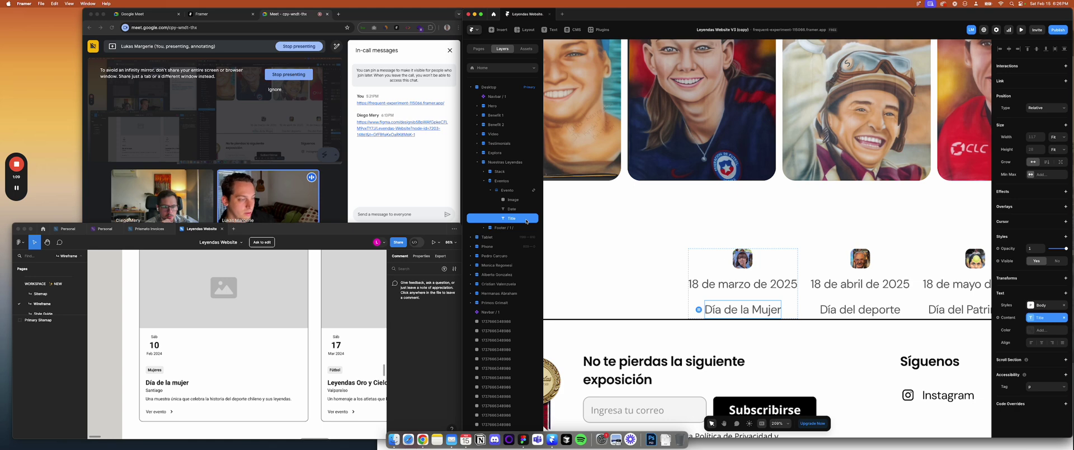
key(super+d)
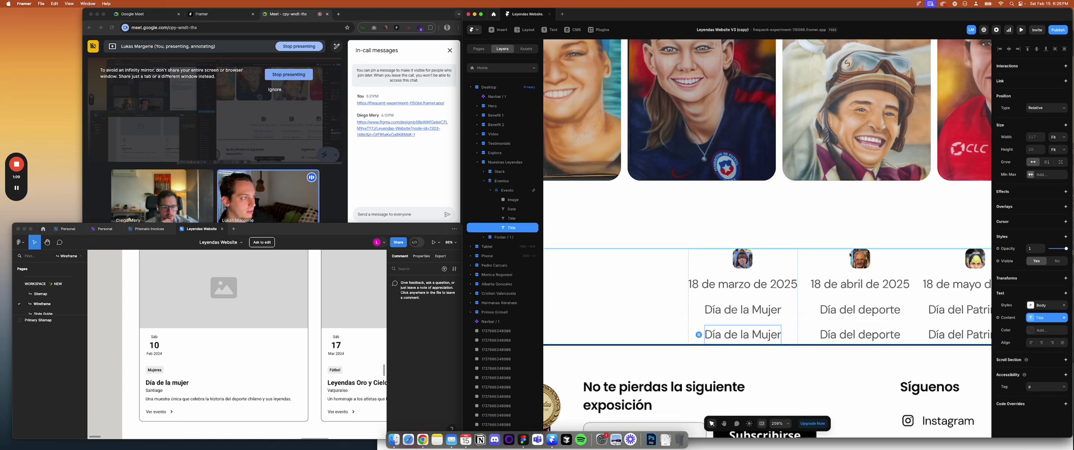
click(1064, 318)
click(1063, 317)
mouse_move(1009, 342)
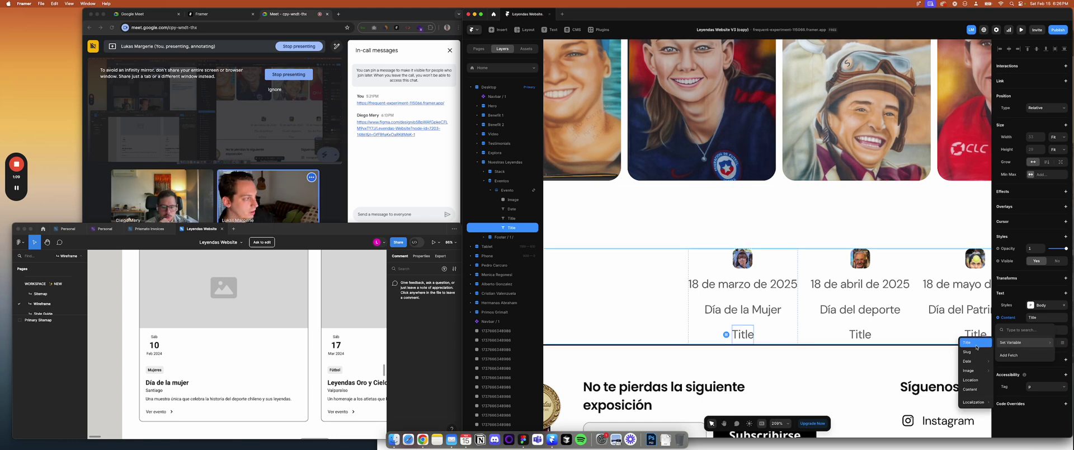
click(971, 380)
Rename the text layer that shows the event's venue as Location
scroll(967, 381, right, 5)
scroll(806, 335, left, 2)
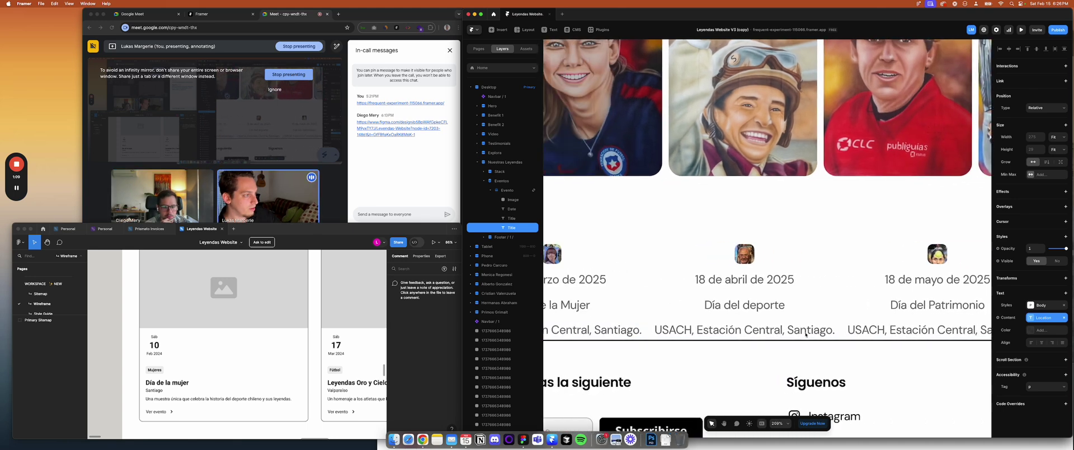
scroll(806, 335, left, 3)
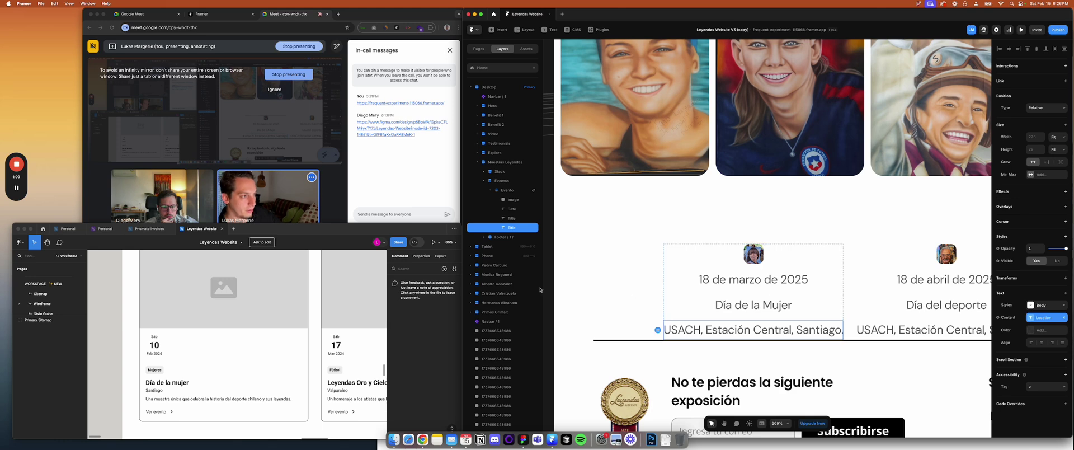
double_click(509, 229)
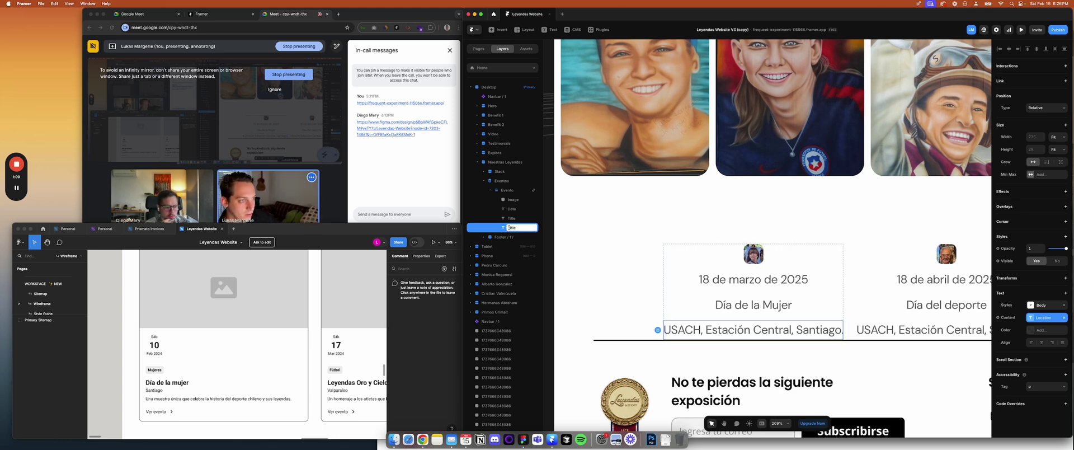
text(Location)
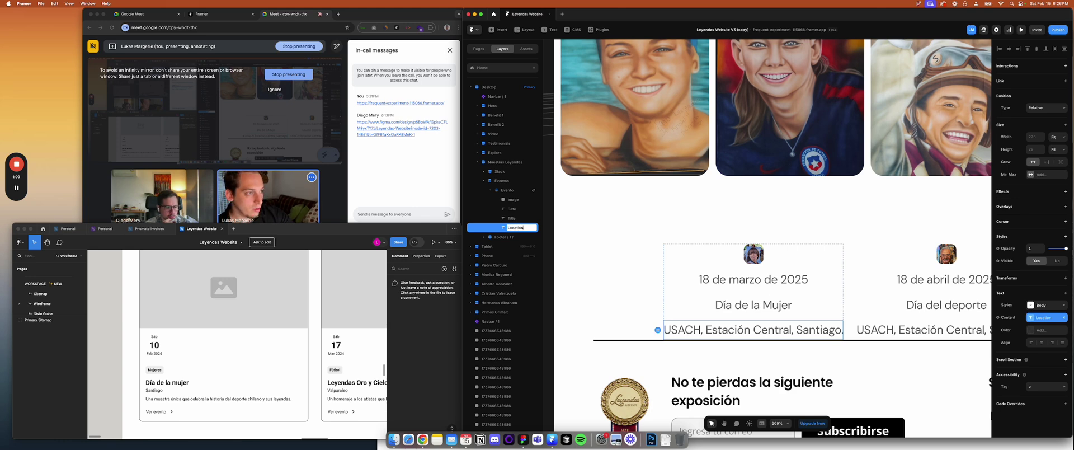
key(Return)
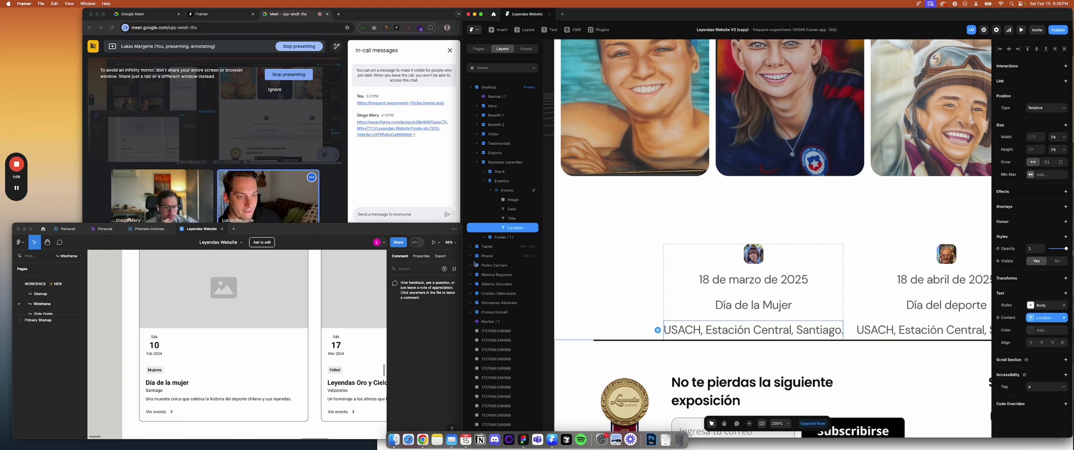
Set the event card image's width to Fill
scroll(547, 281, down, 2)
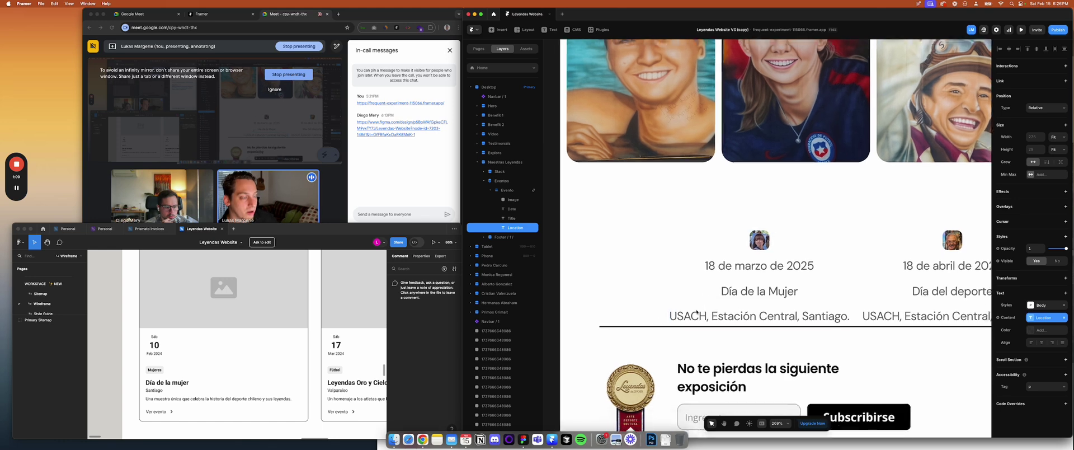
click(547, 281)
scroll(547, 281, down, 5)
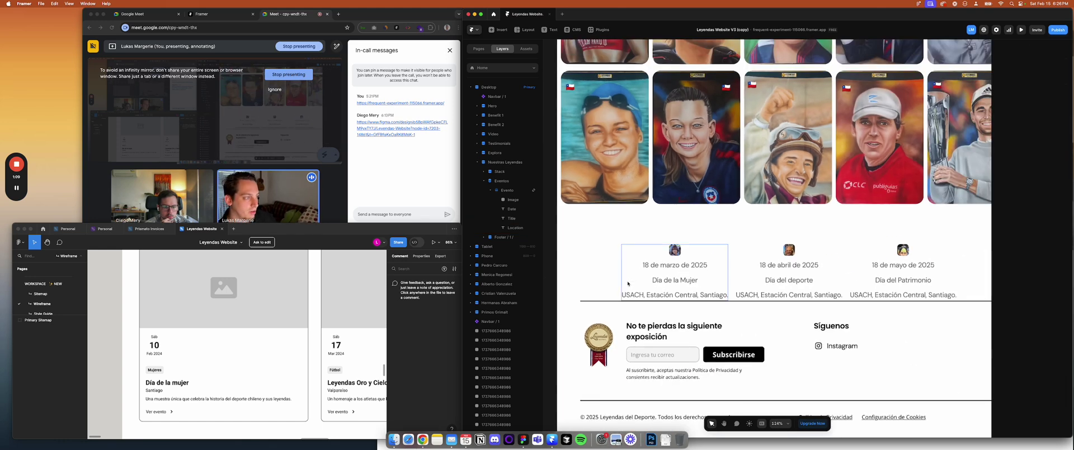
click(667, 264)
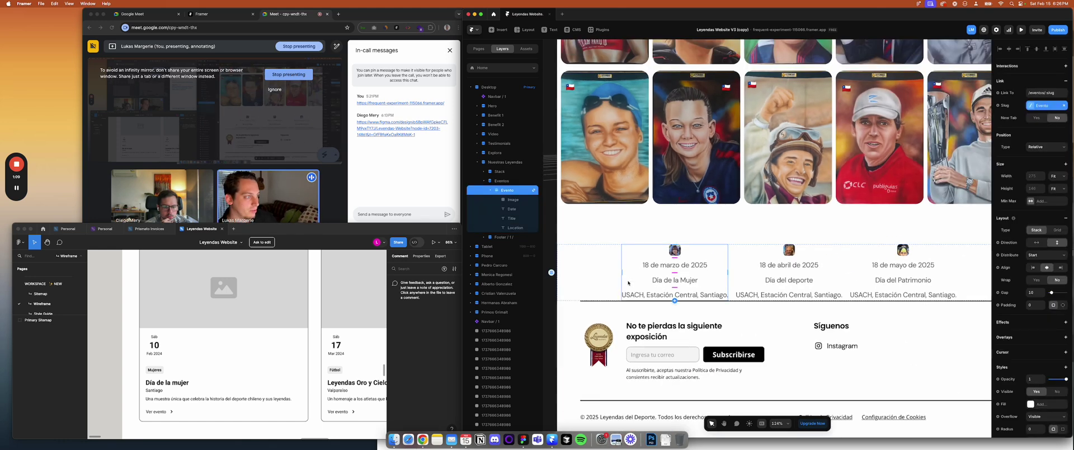
click(674, 250)
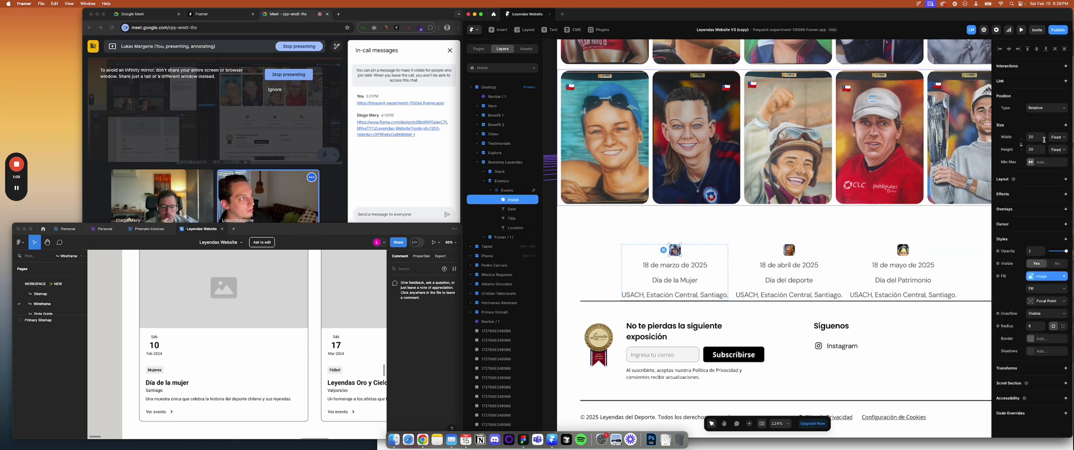
click(1062, 138)
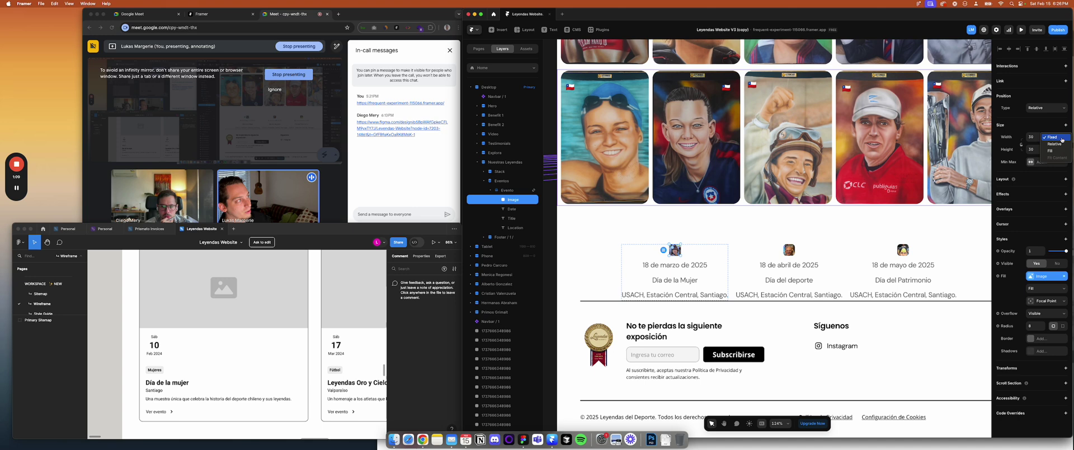
click(1042, 151)
Set the event card image's height to 200
click(1033, 150)
text(140)
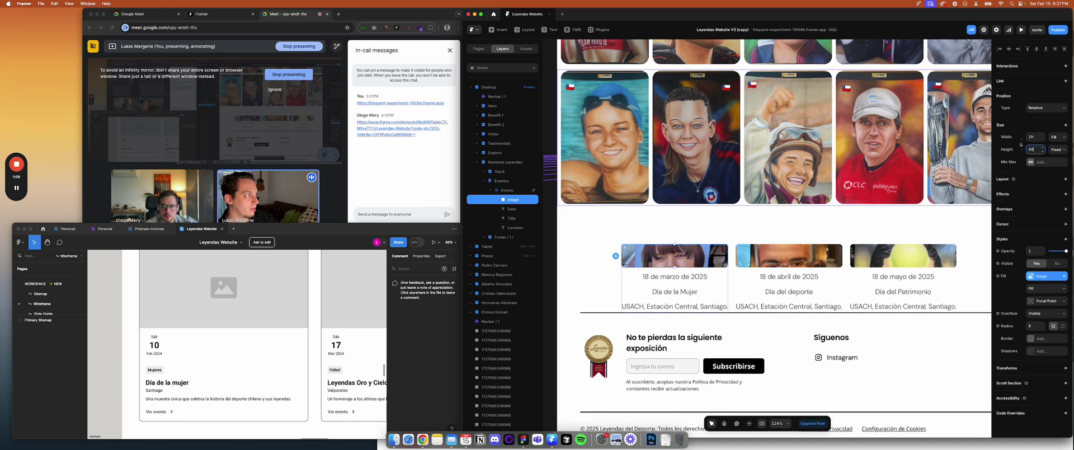
key(shift+Up)
key(shift+Up)
key(shift+Up)
key(shift+Up)
key(shift+Up)
key(shift+Up)
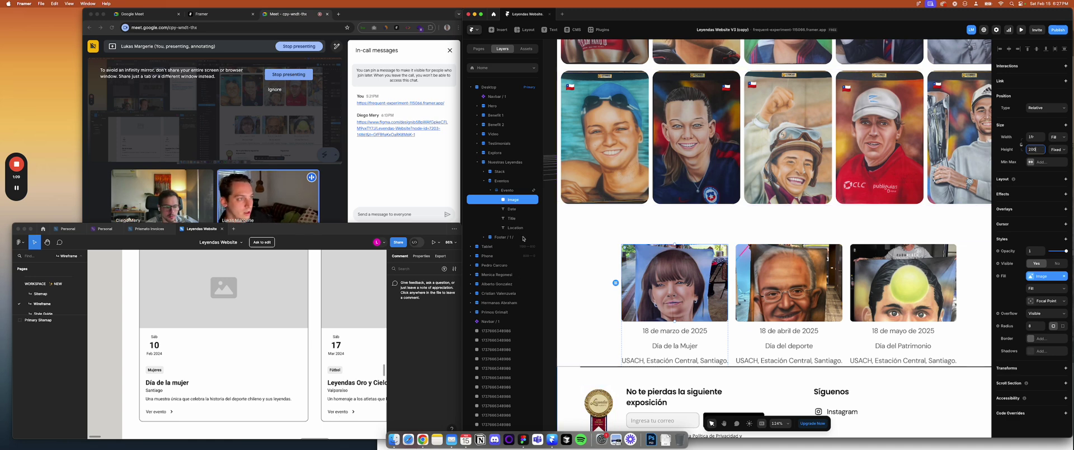
Wrap the event card's Date, Title and Location layers in a stack and align its contents left
key(Escape)
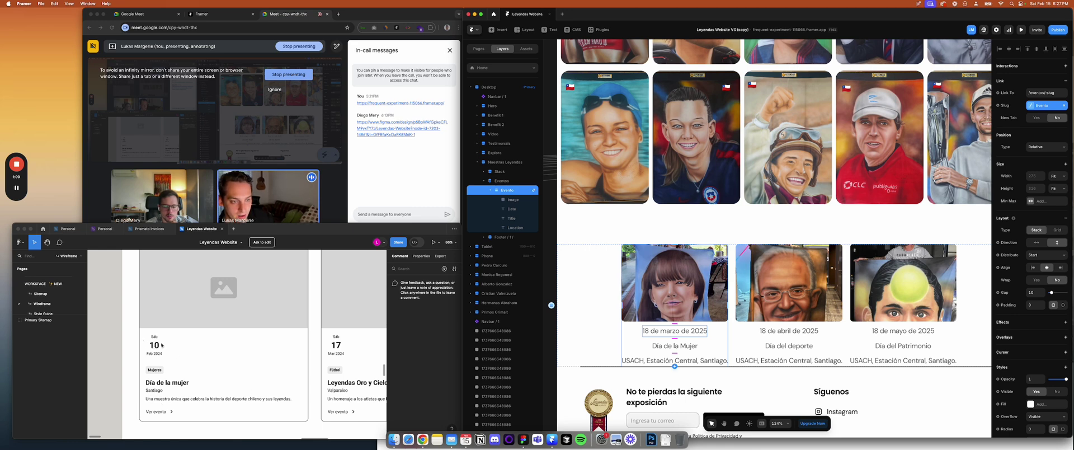
click(512, 210)
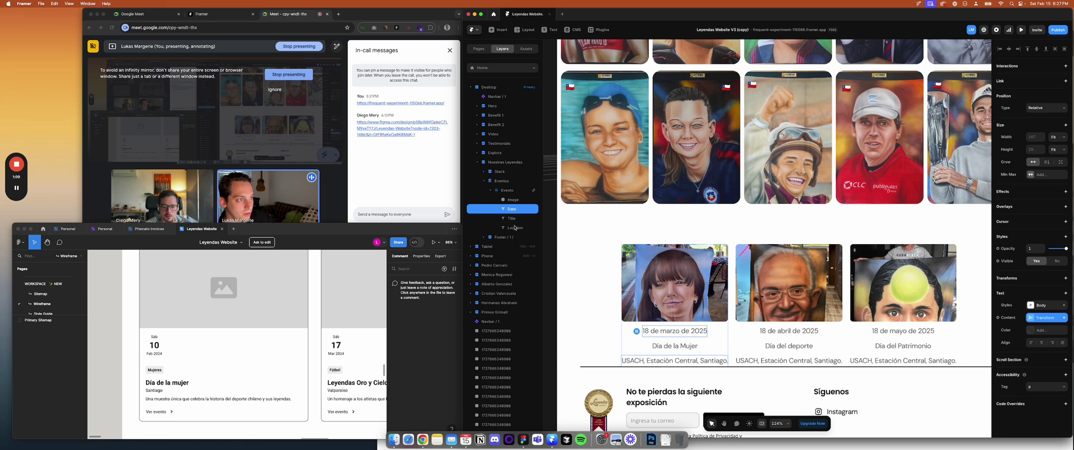
shift+click(513, 227)
right_click(515, 229)
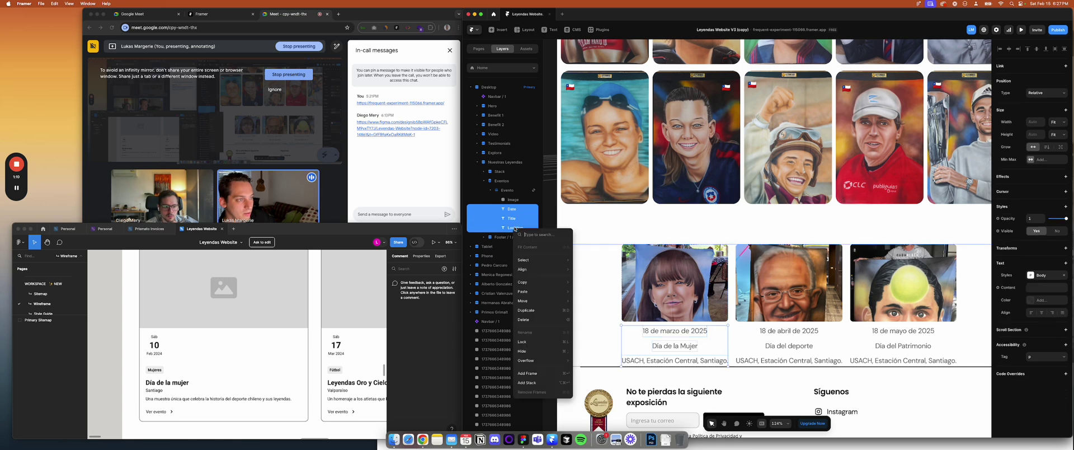
click(528, 383)
click(1035, 229)
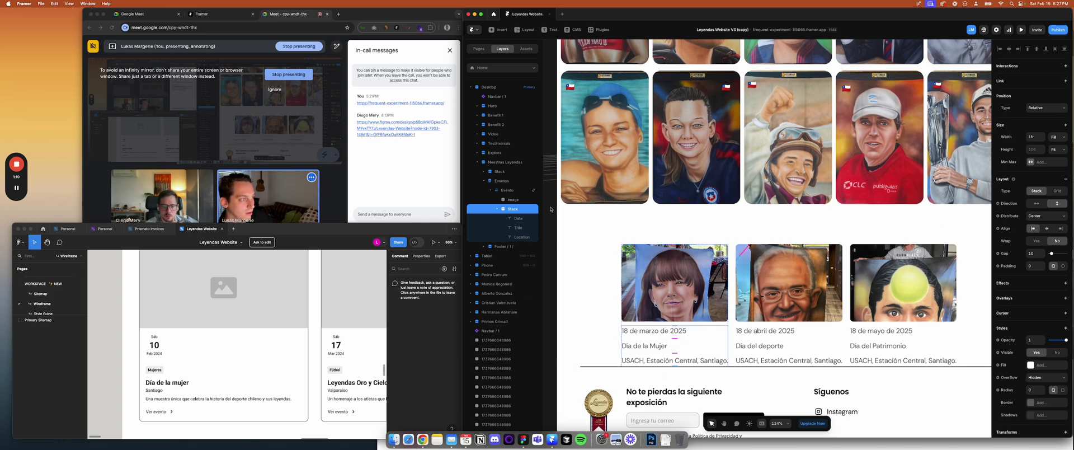
Set the text stack's padding to 20 and the event image's corner radius to 0
click(1035, 266)
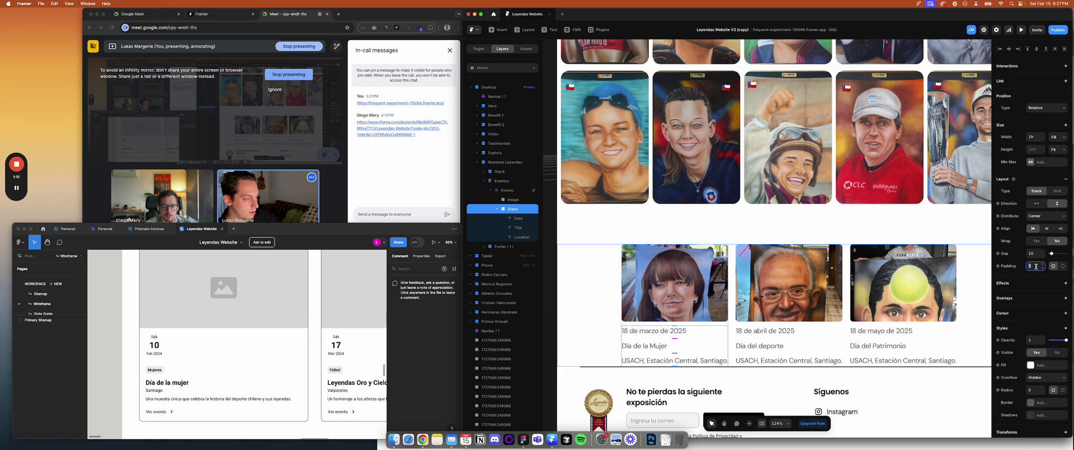
text(10)
key(shift+Up)
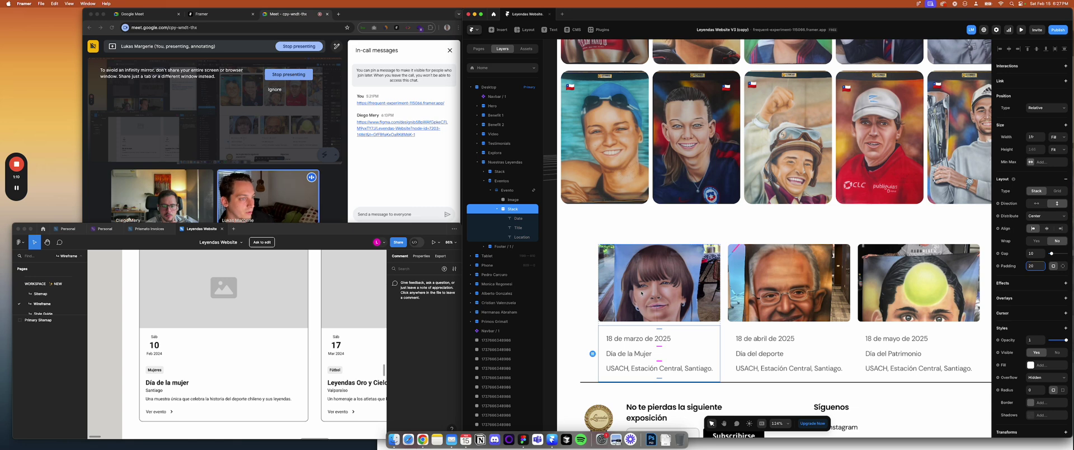
click(659, 291)
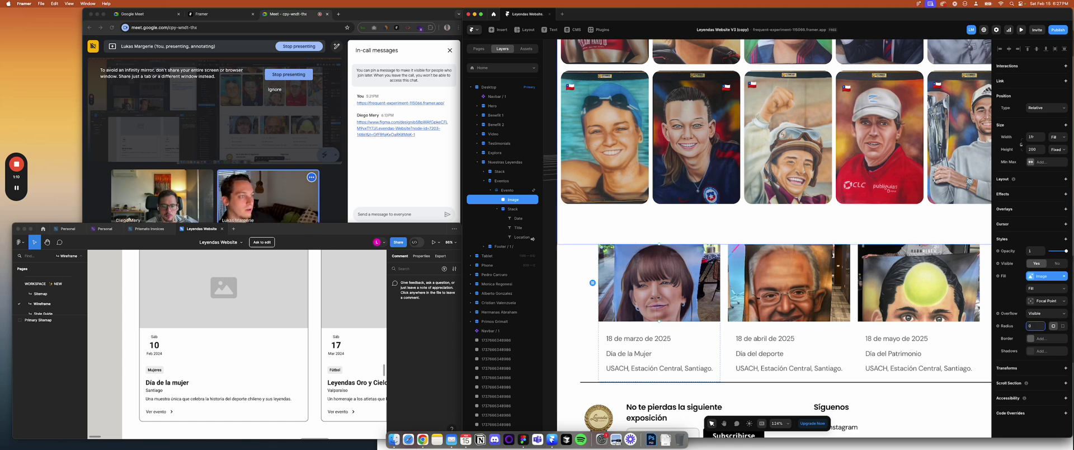
Add a solid border 1 wide to the whole event card and set its corner radius to 10
key(Escape)
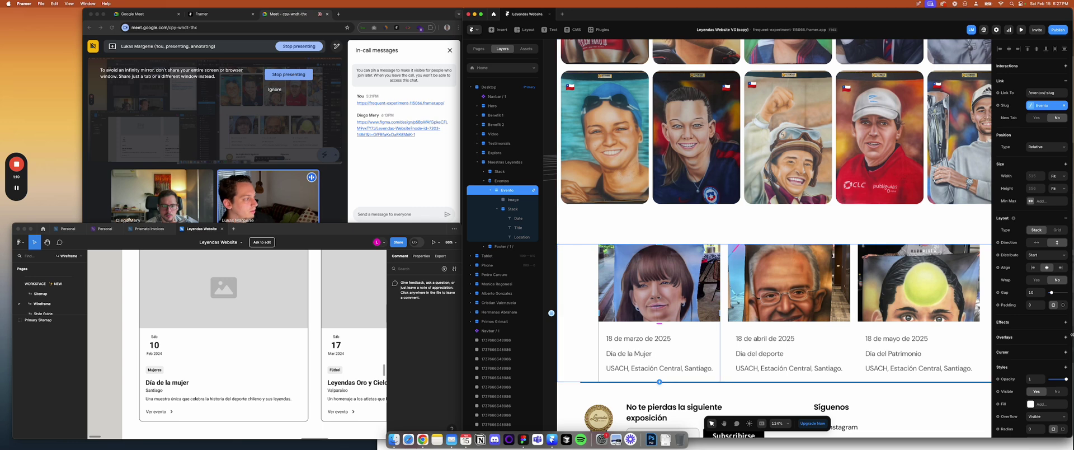
scroll(1052, 342, down, 4)
click(1031, 355)
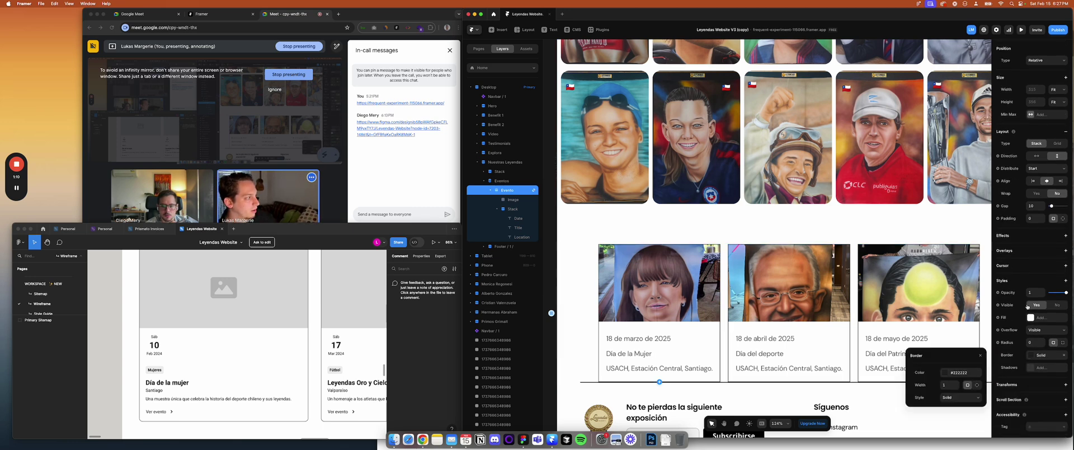
click(1029, 342)
text(10)
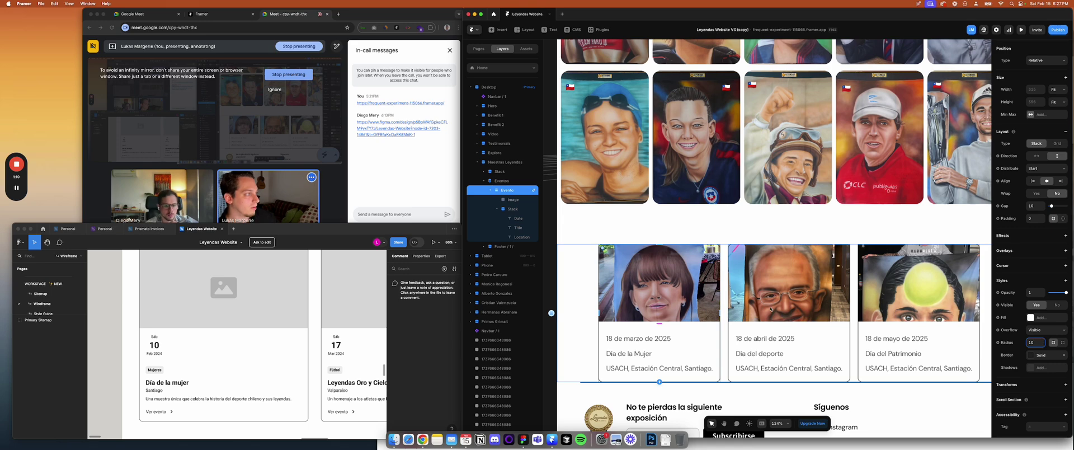
Examine the content layout of the Se parte de LEYENDAS cards as a reference for the event cards
scroll(770, 308, down, 5)
scroll(771, 309, up, 5)
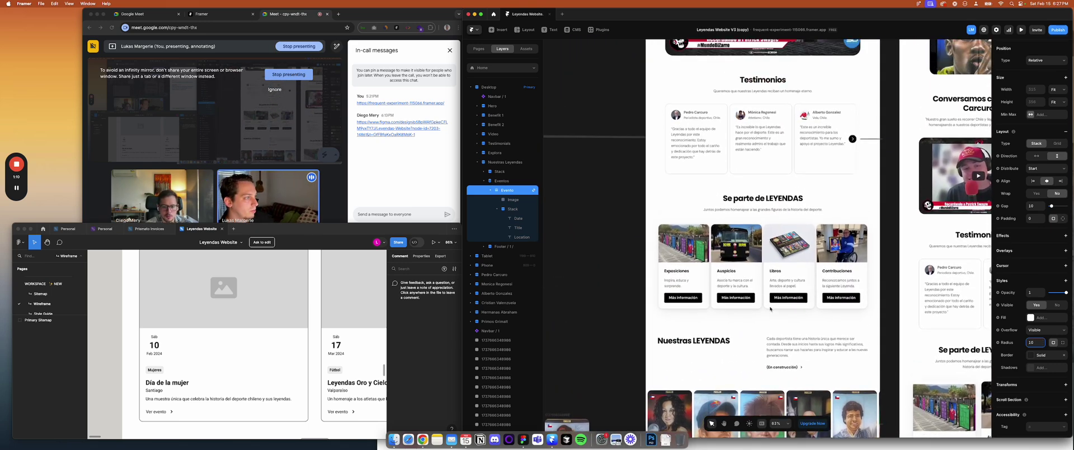
scroll(760, 264, up, 5)
click(760, 264)
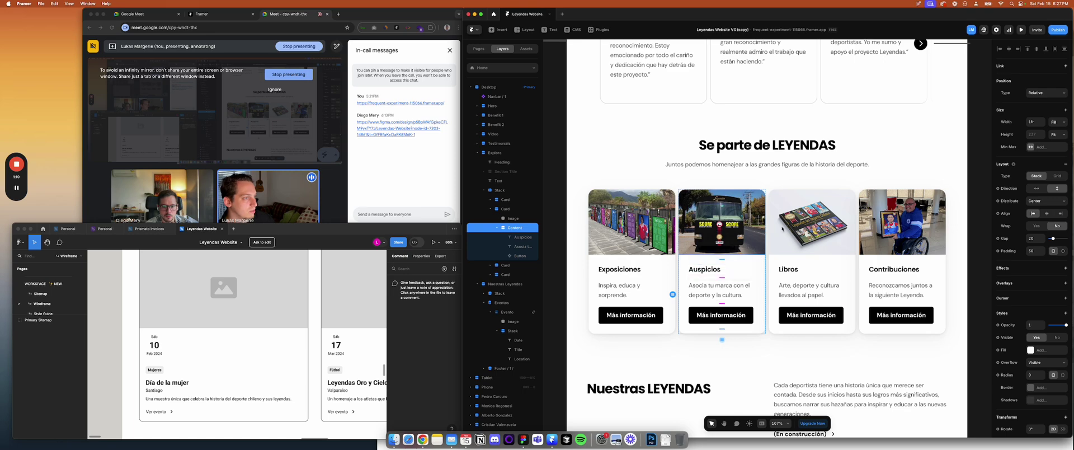
scroll(732, 358, down, 2)
scroll(732, 358, down, 10)
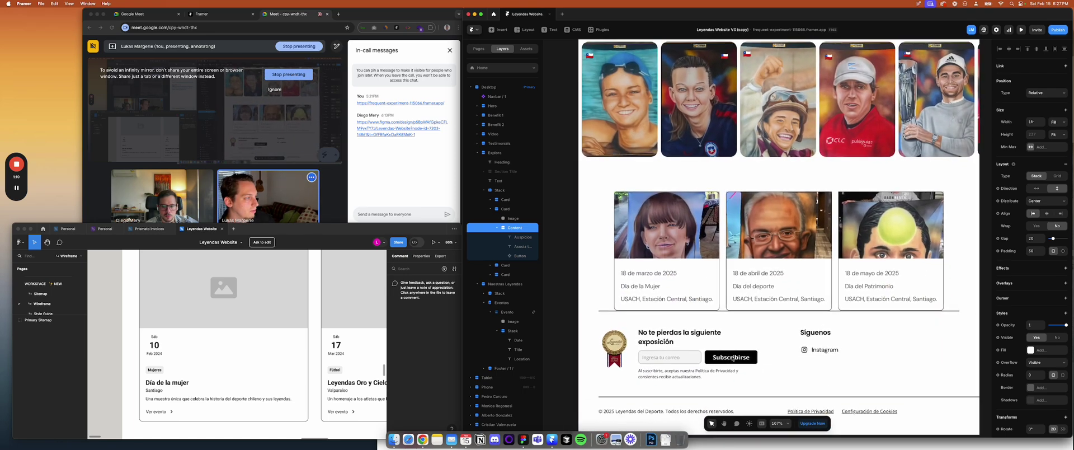
click(718, 265)
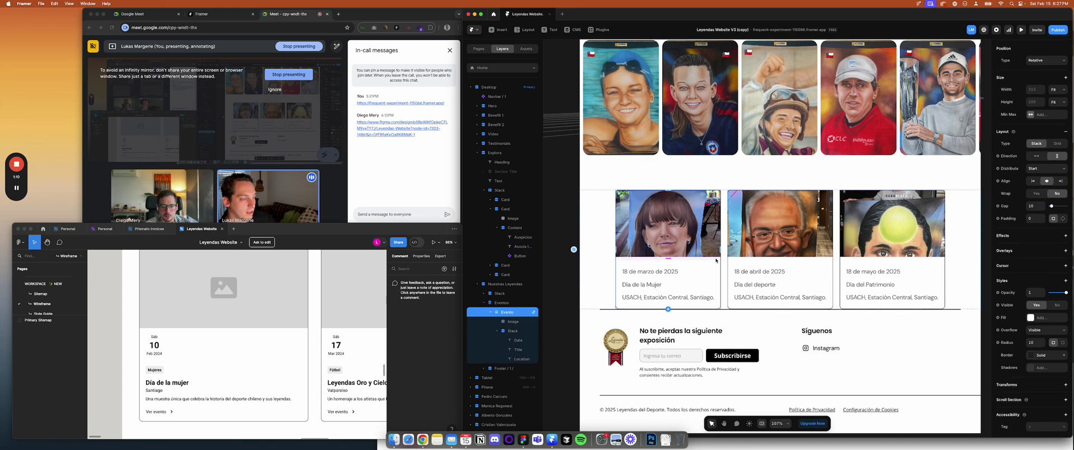
Try the Heading 4 and Heading 5 text styles on the event title
click(645, 283)
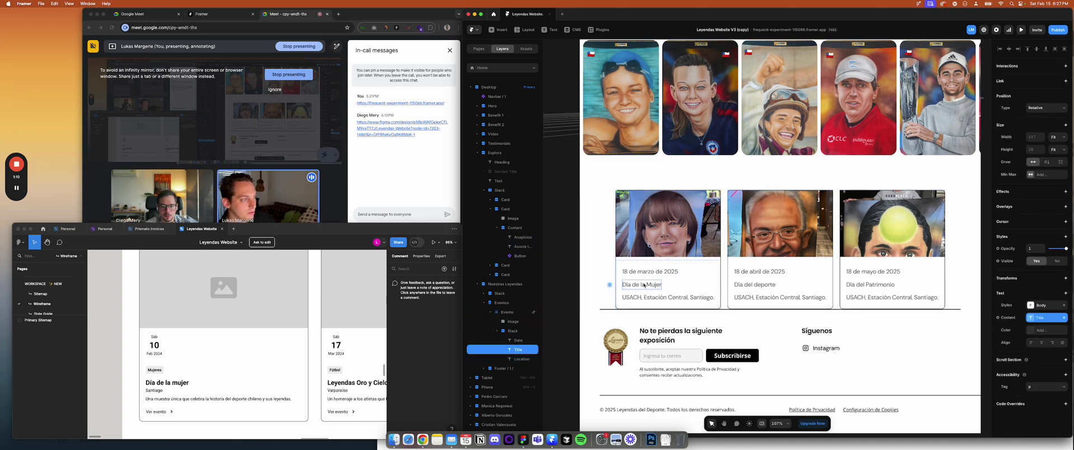
click(1065, 305)
click(1031, 305)
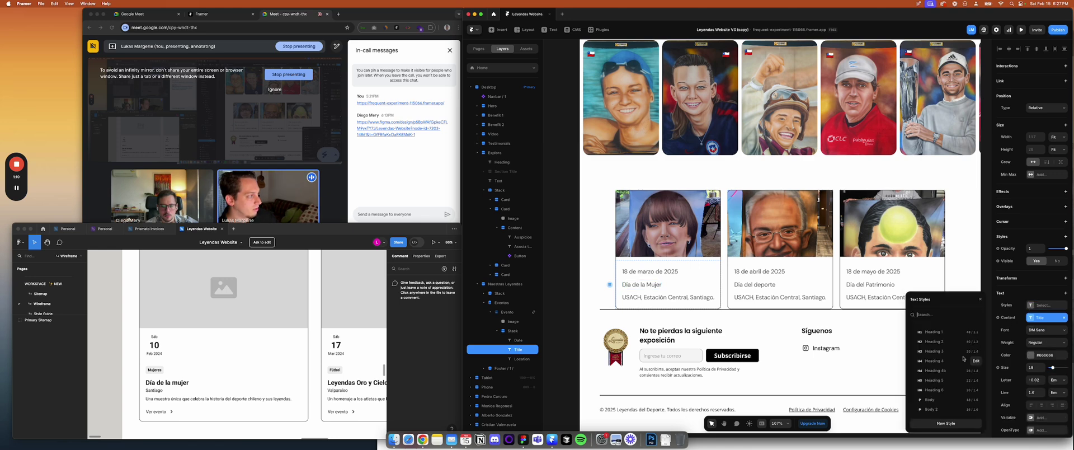
click(934, 351)
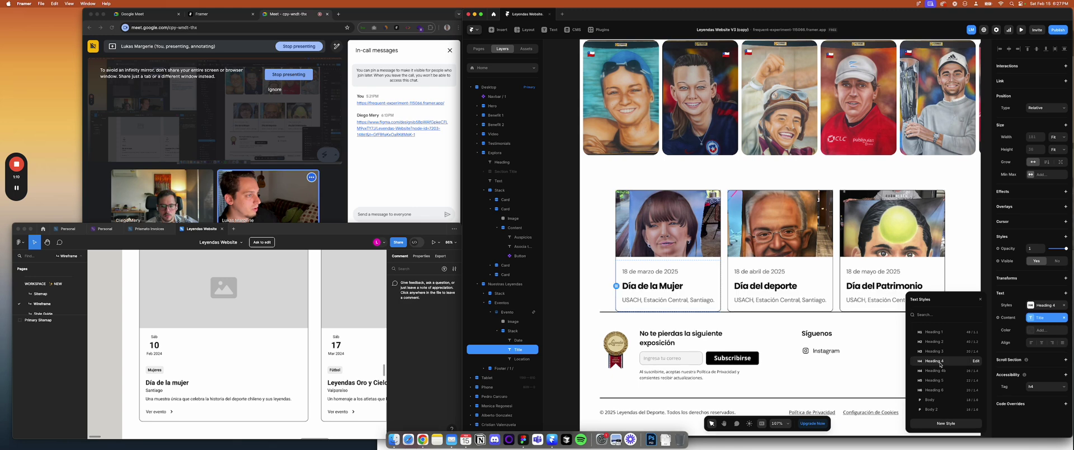
click(933, 362)
click(934, 380)
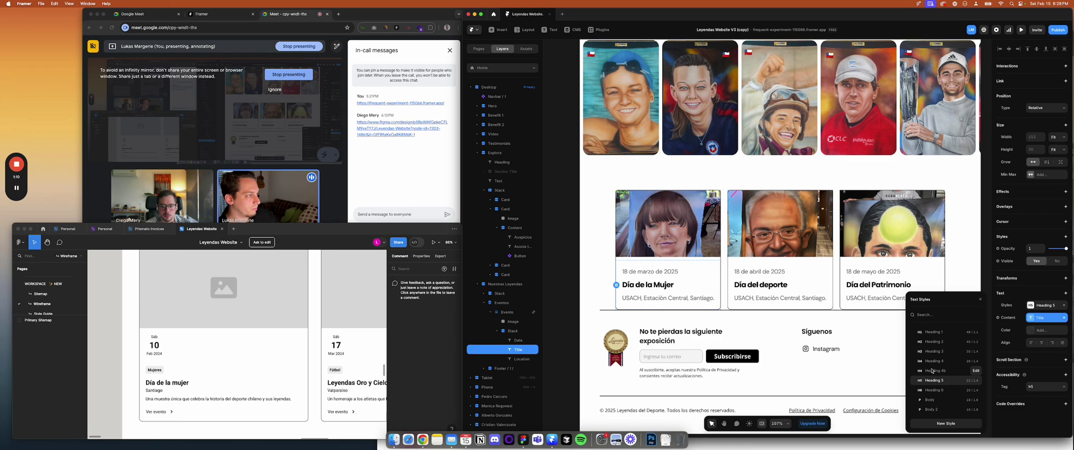
Check the text style of the Auspicios card heading and apply the same Heading 6 style to the event title
scroll(706, 251, up, 10)
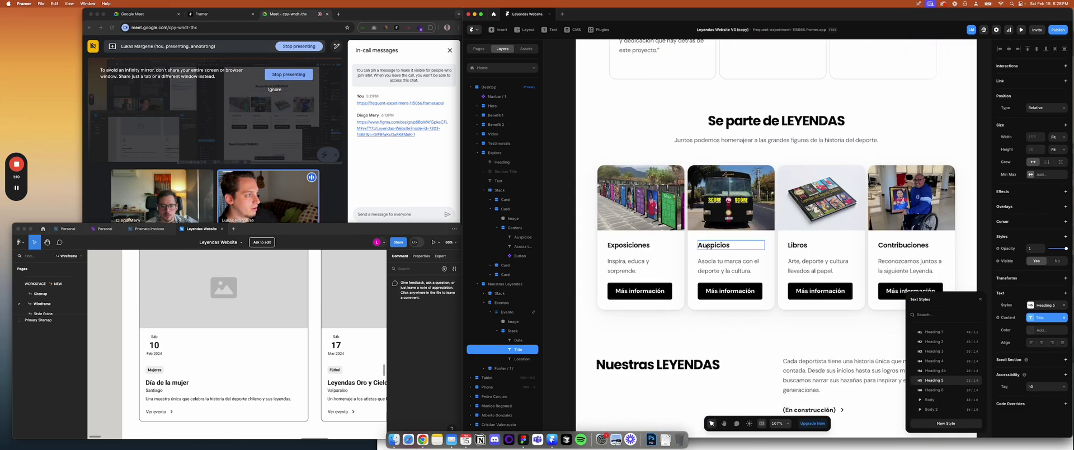
click(707, 250)
scroll(783, 313, down, 10)
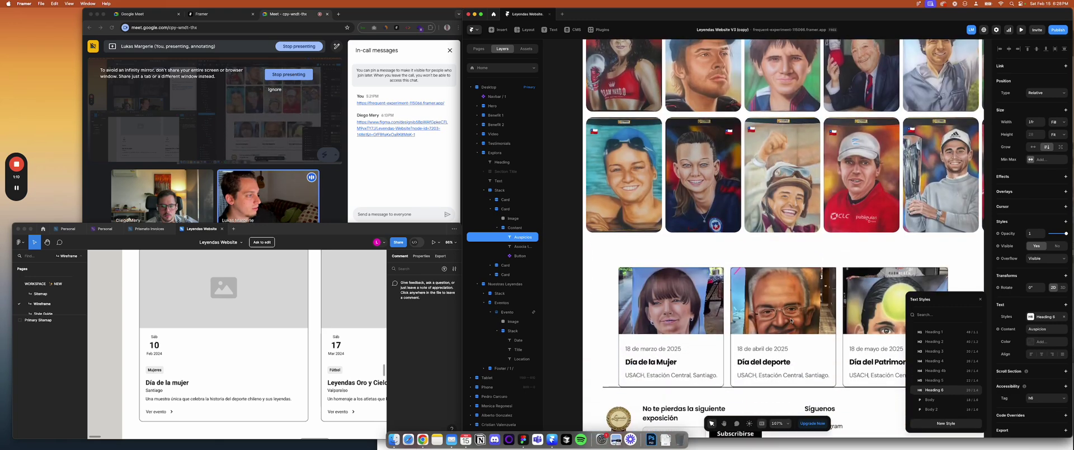
scroll(791, 321, down, 1)
click(651, 364)
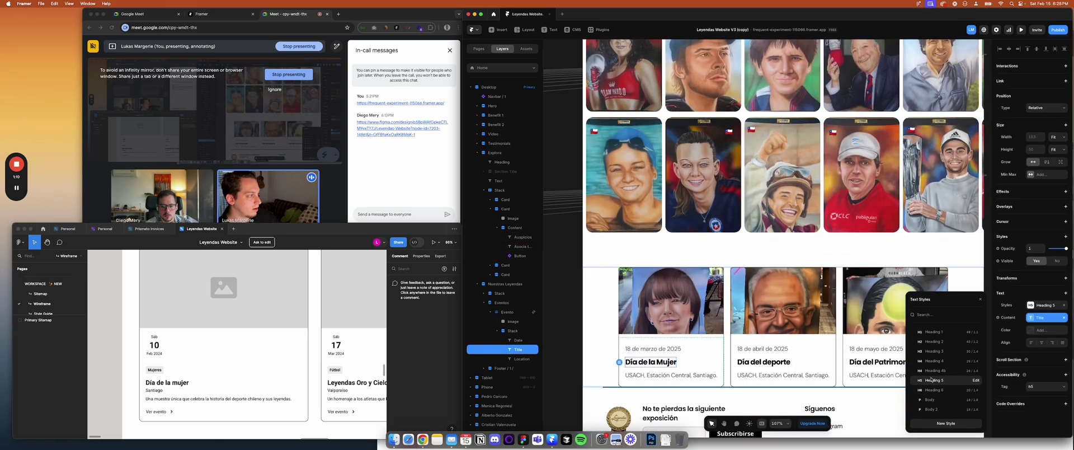
scroll(893, 376, down, 2)
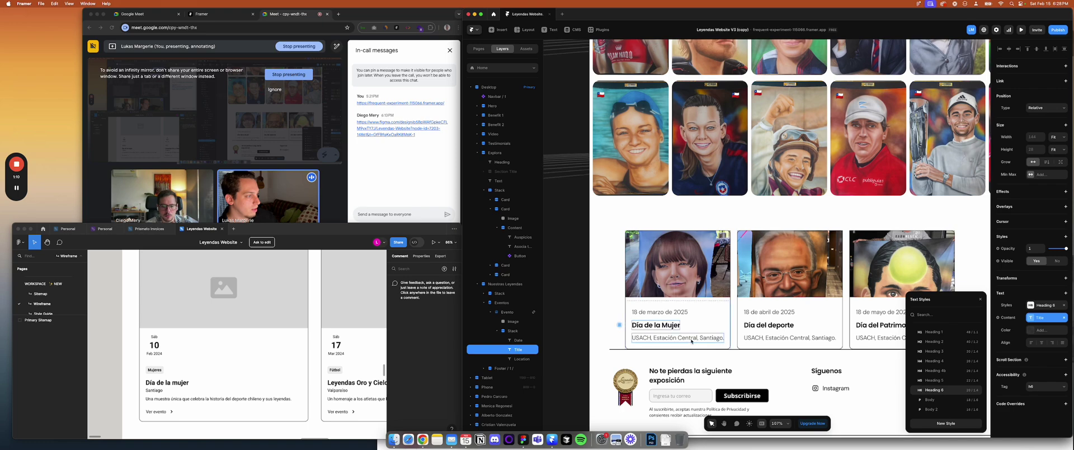
Apply the Body 2 text style to the event card's Location and Date layers
key(Tab)
click(934, 409)
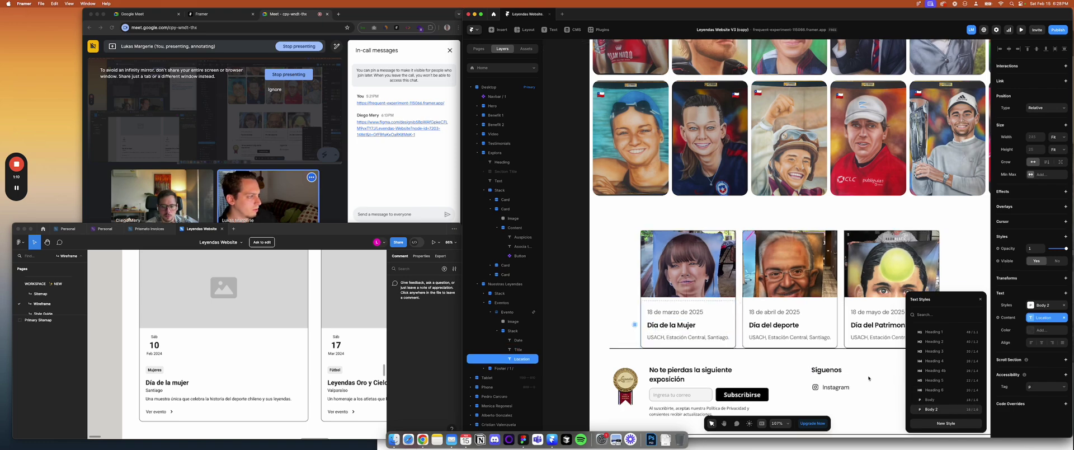
scroll(811, 355, up, 8)
click(829, 392)
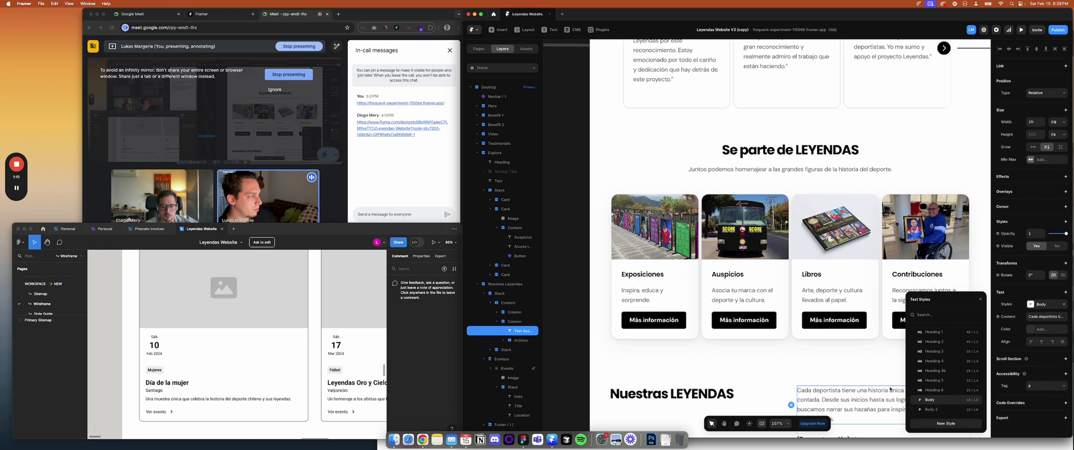
scroll(831, 375, down, 10)
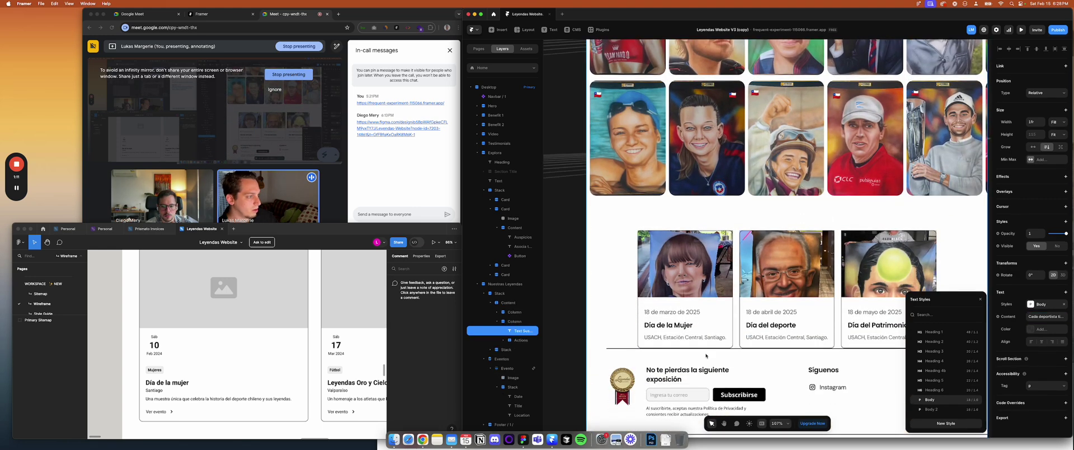
click(674, 336)
click(658, 311)
click(935, 409)
scroll(728, 313, down, 2)
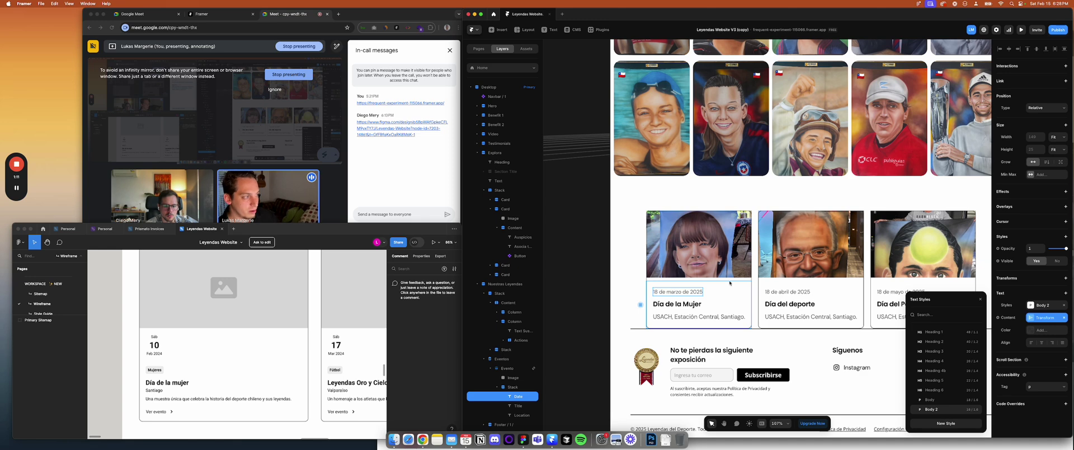
Set the top and bottom padding of the Eventos collection to 60
click(756, 286)
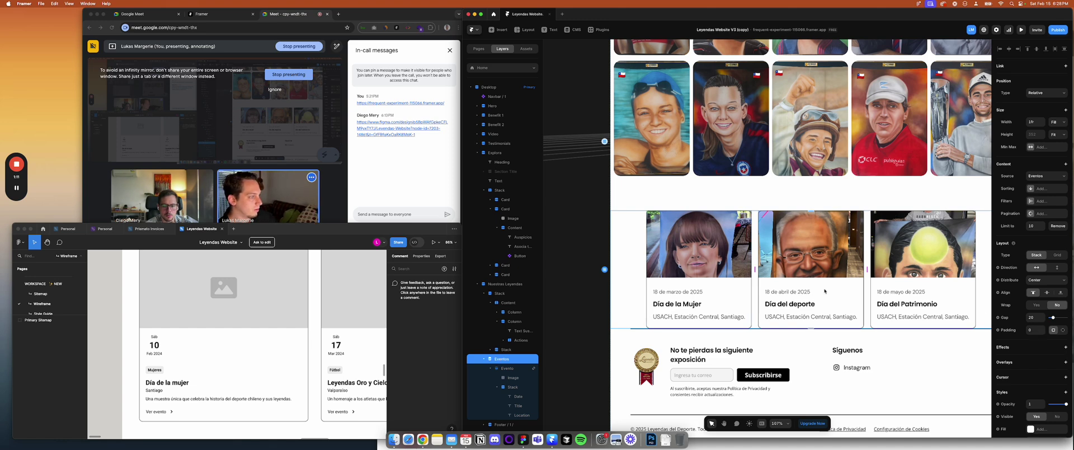
click(1060, 331)
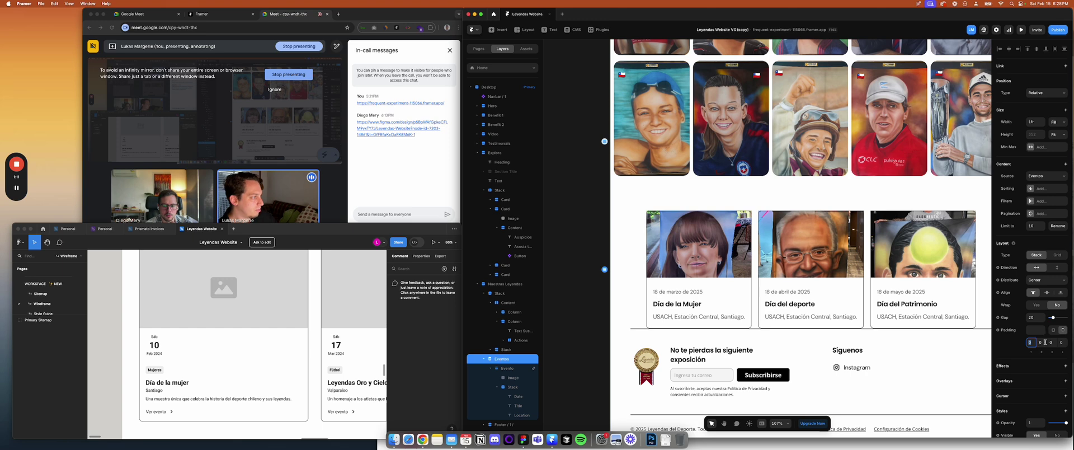
text(60)
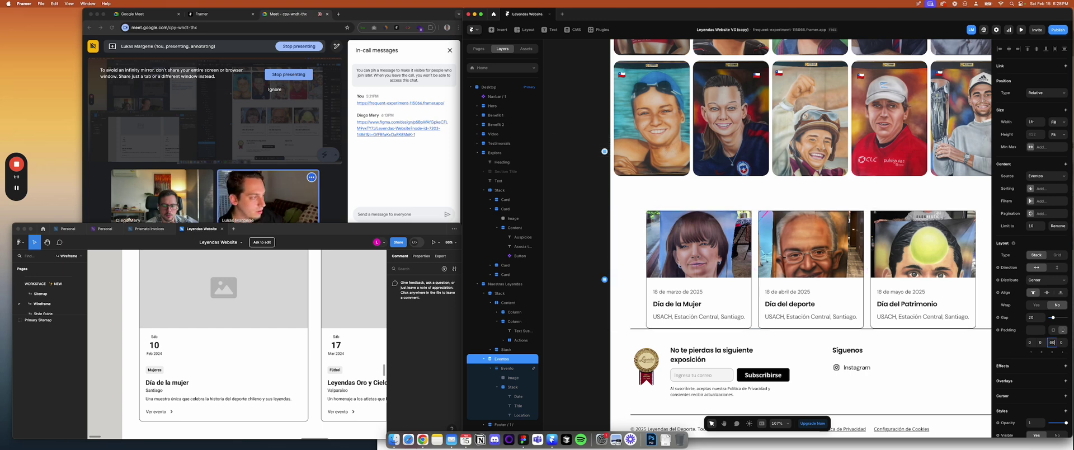
key(Return)
click(1033, 343)
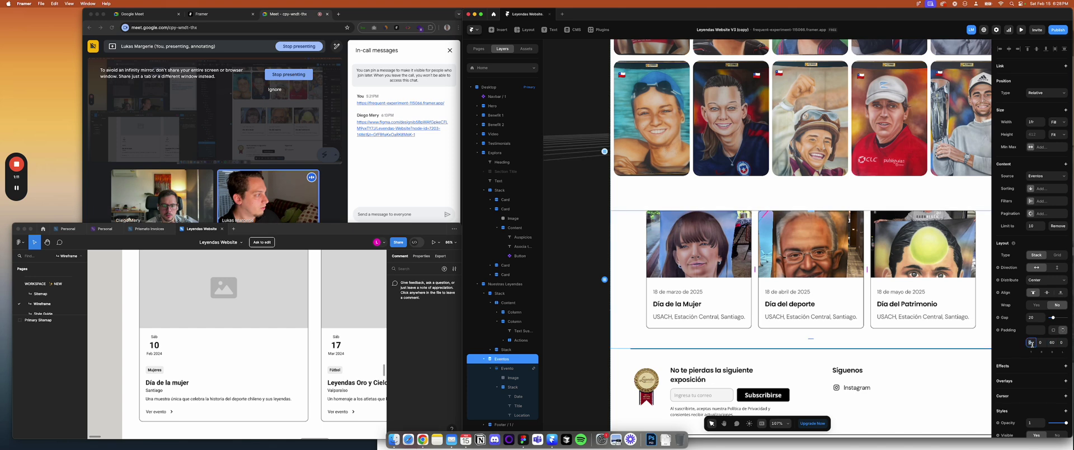
text(60)
key(Return)
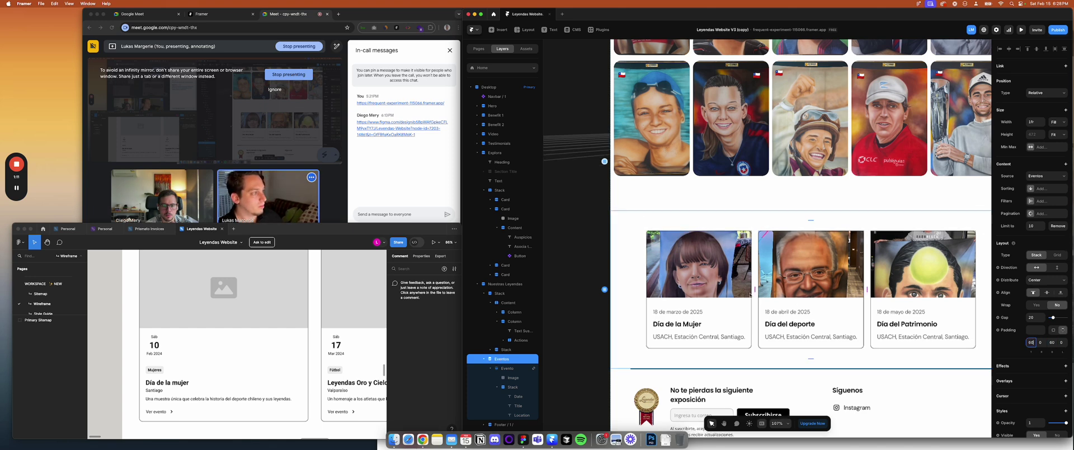
Set the bottom padding of the Nuestras LEYENDAS section's stack to 60
click(724, 197)
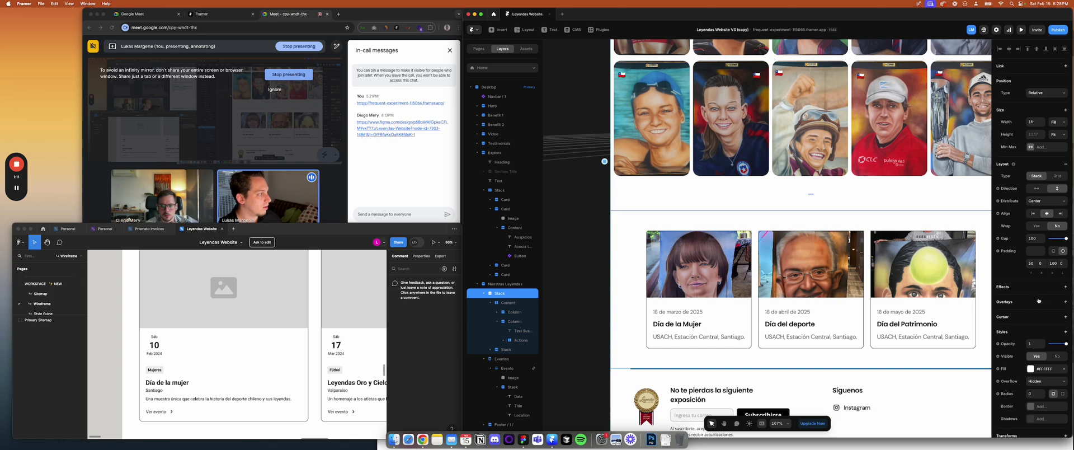
text(60)
key(Return)
scroll(600, 239, down, 5)
click(601, 239)
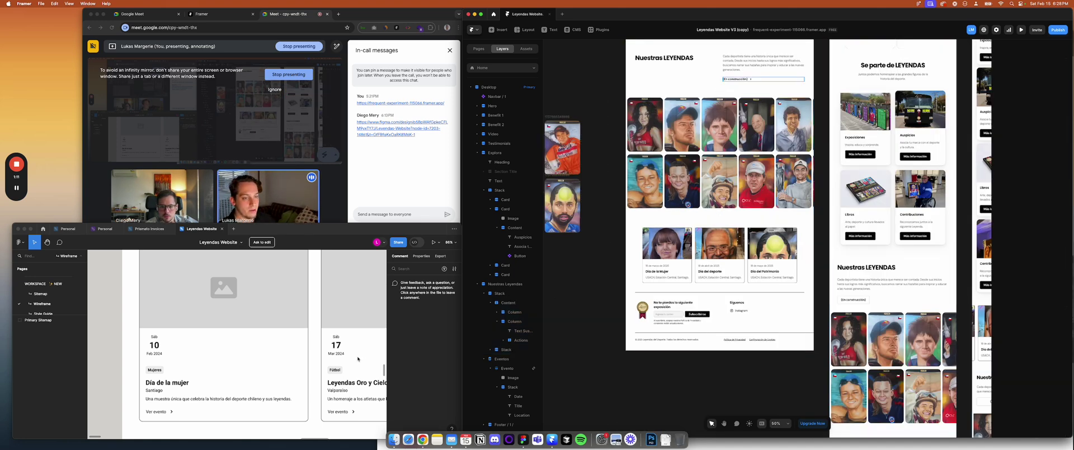
Copy the Heading, Section Title and Text layers from the Se parte de LEYENDAS section
scroll(253, 353, up, 5)
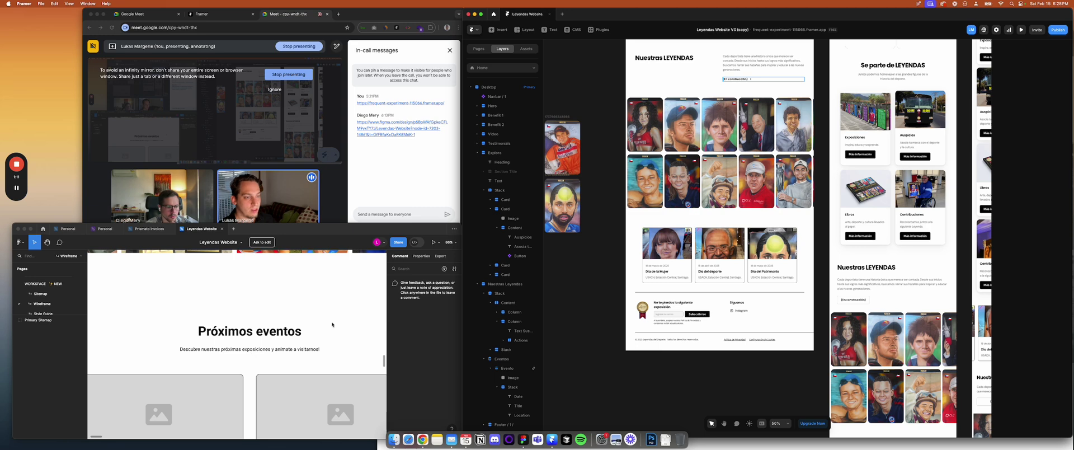
scroll(616, 261, up, 10)
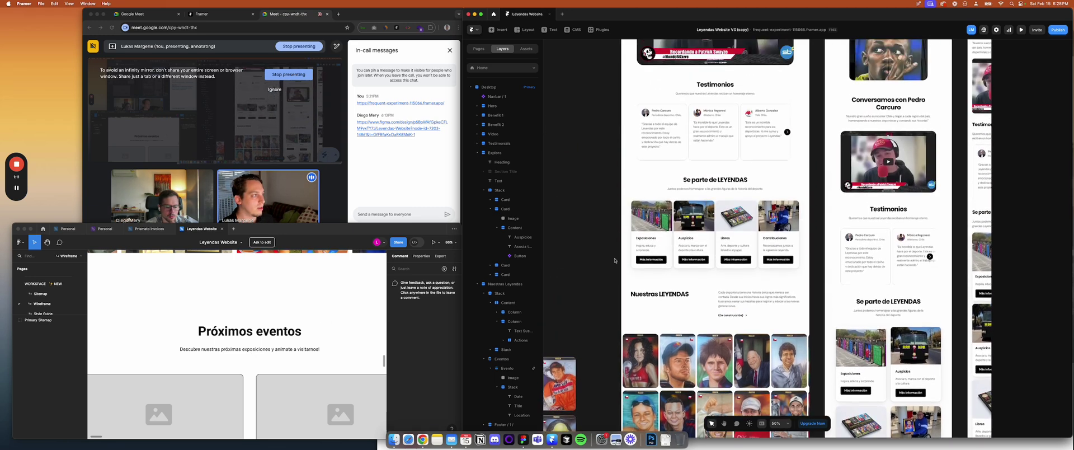
click(669, 195)
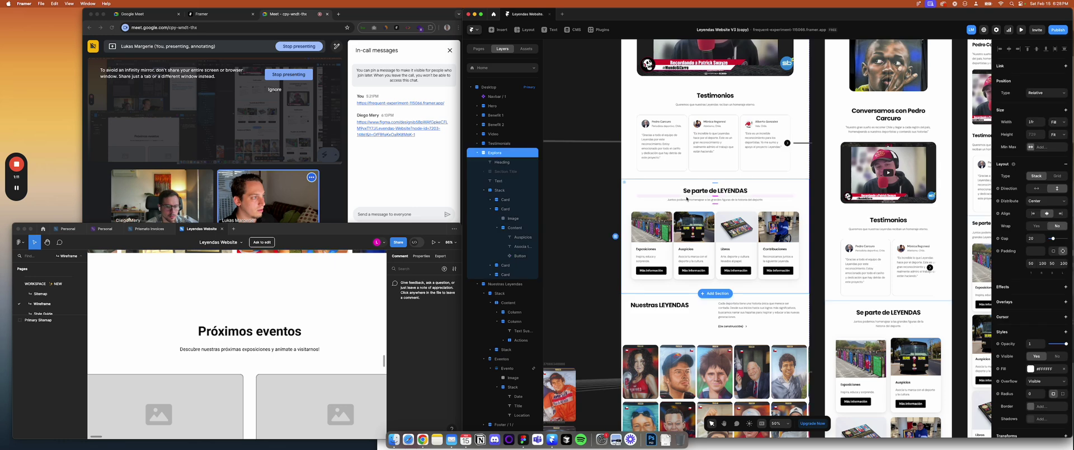
shift+click(498, 181)
scroll(690, 324, down, 5)
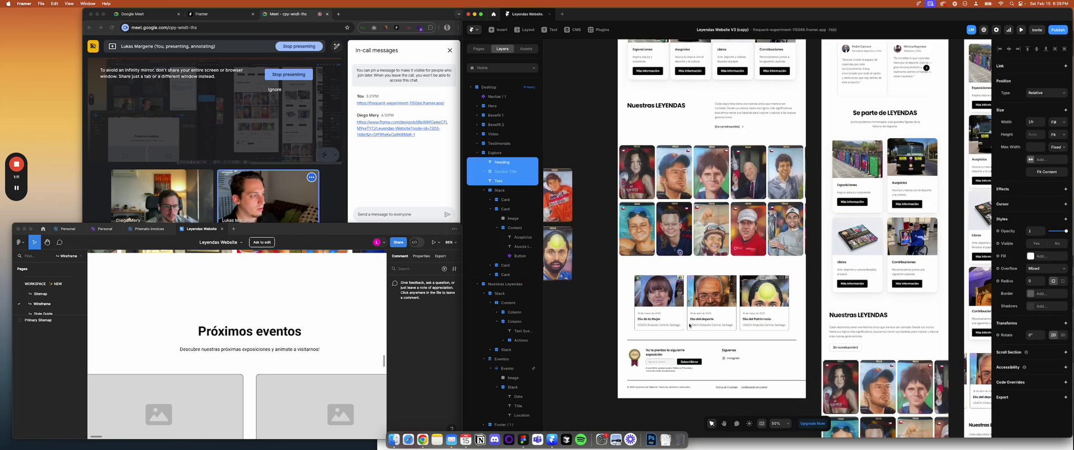
Try placing the copied heading layers inside the Eventos collection above the event cards, and remove them again
click(690, 269)
key(super+v)
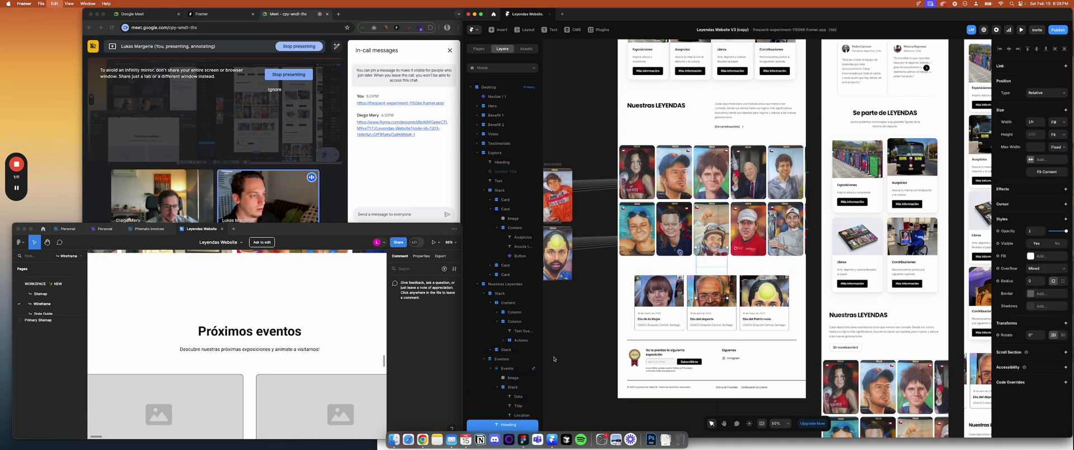
drag(502, 425, 501, 366)
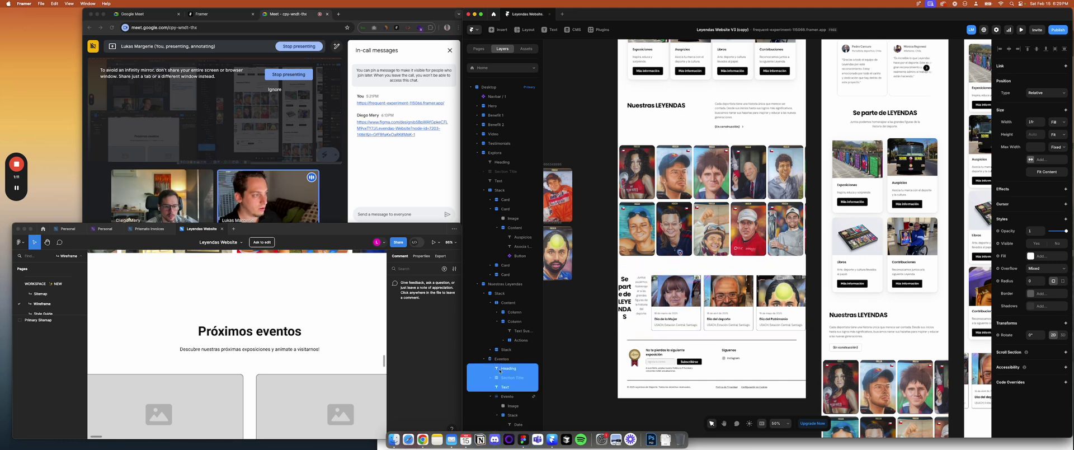
scroll(500, 371, down, 2)
click(490, 372)
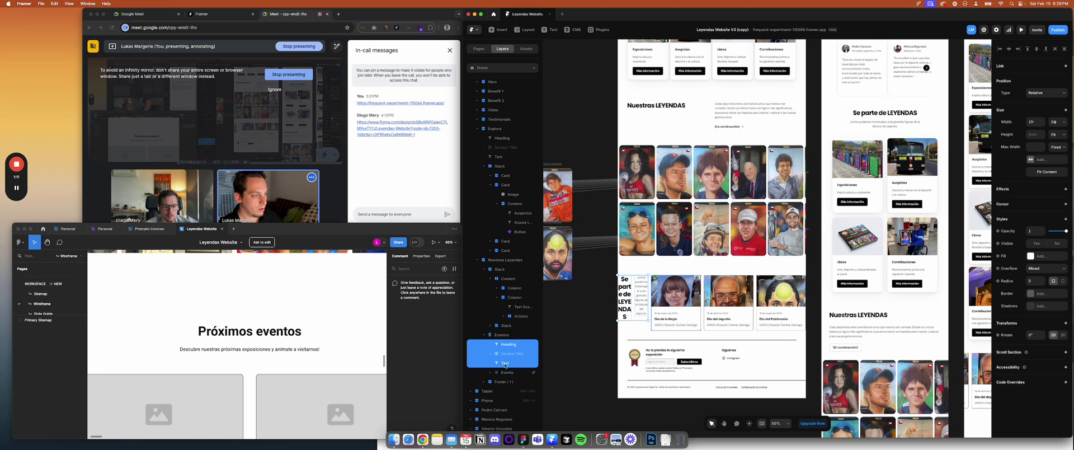
key(Delete)
Wrap the Eventos collection in a new stack
click(507, 335)
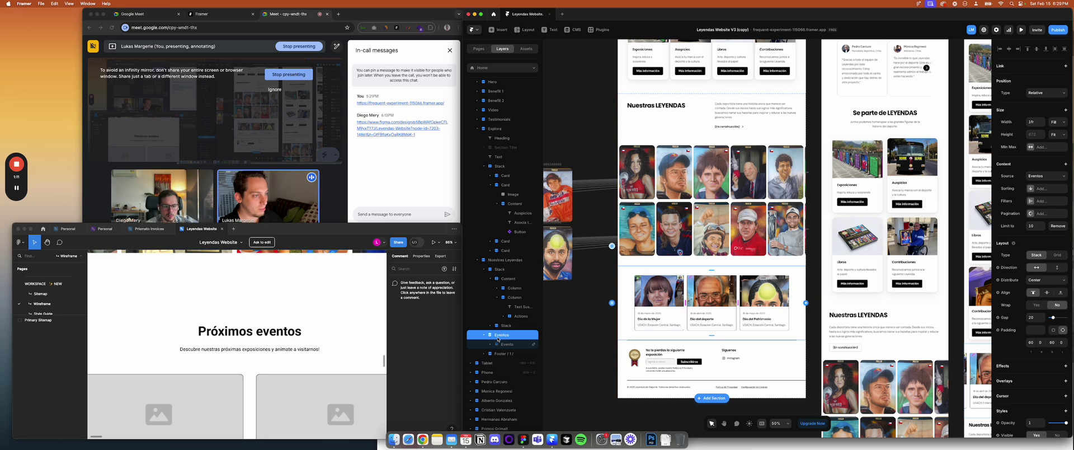
right_click(498, 339)
click(505, 312)
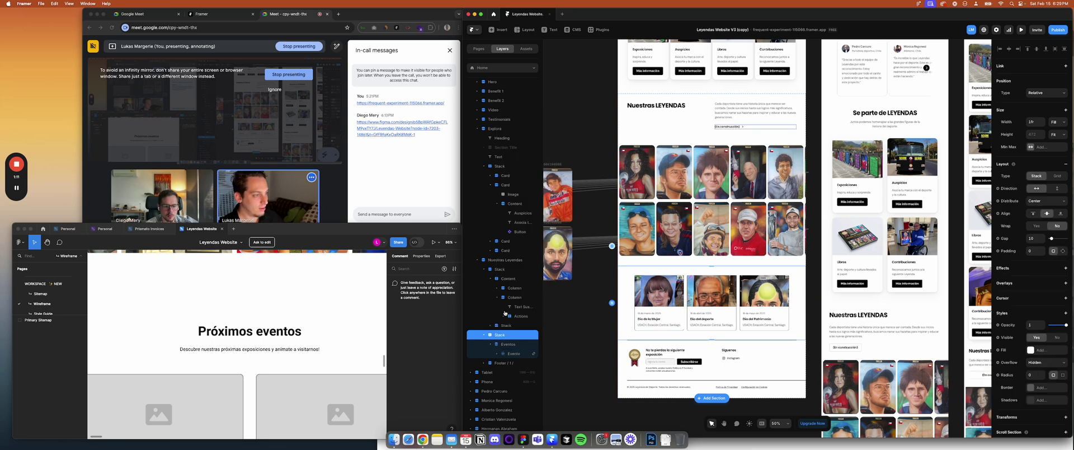
Paste the copied heading layers above the Eventos collection inside the new stack and set the stack's direction to vertical
key(cmd+v)
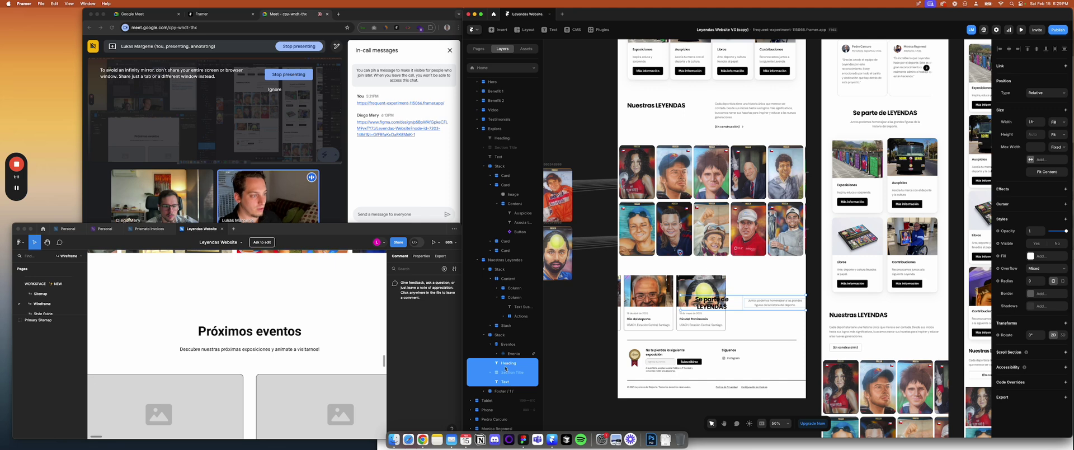
drag(506, 368, 502, 341)
click(501, 335)
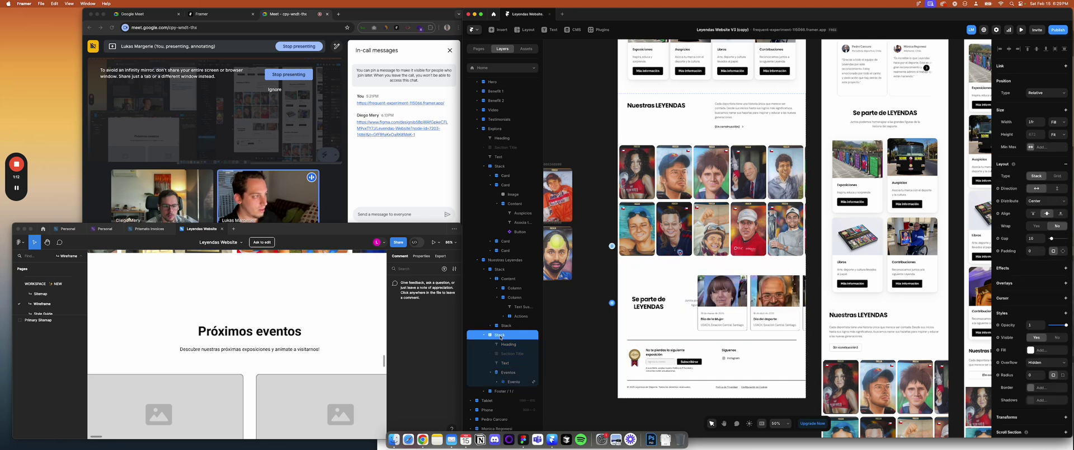
click(1057, 188)
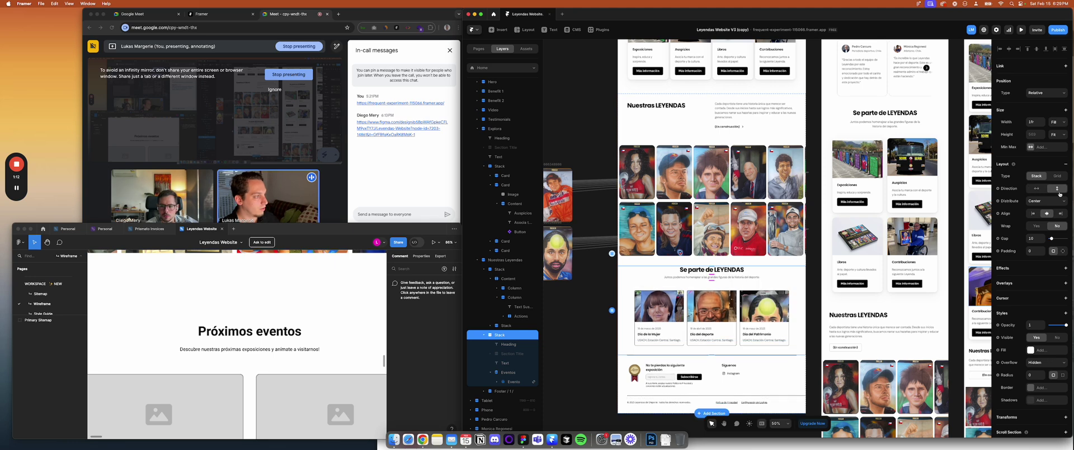
click(578, 311)
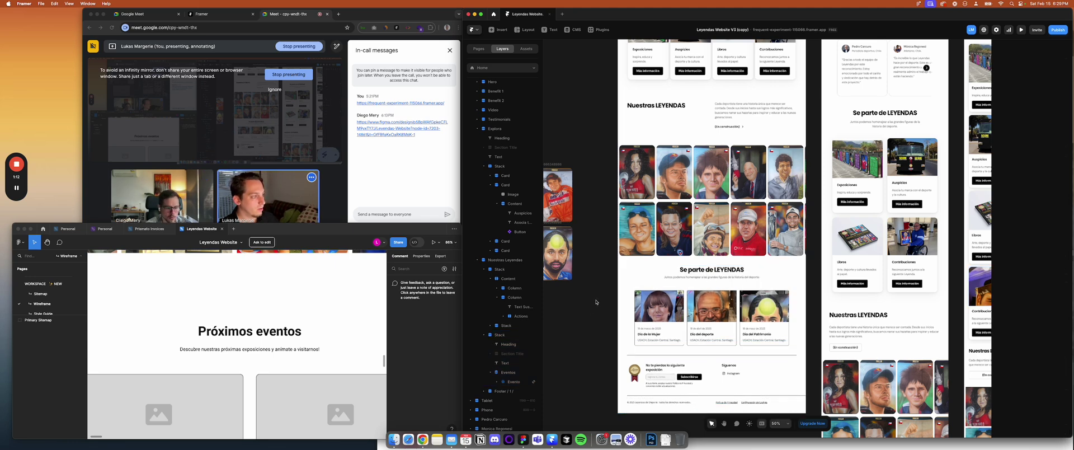
Set the top and bottom padding of the stack around the events heading and collection to 60
scroll(643, 263, right, 1)
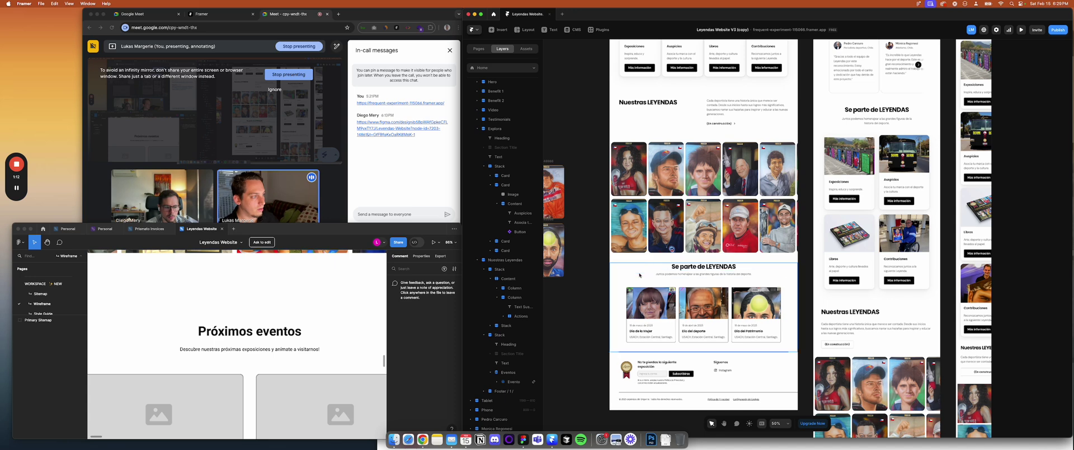
click(634, 268)
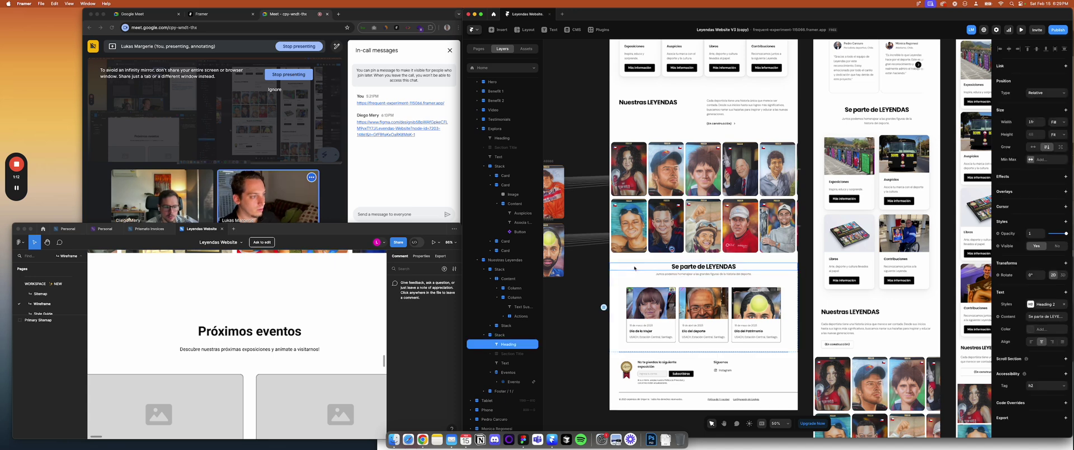
click(500, 335)
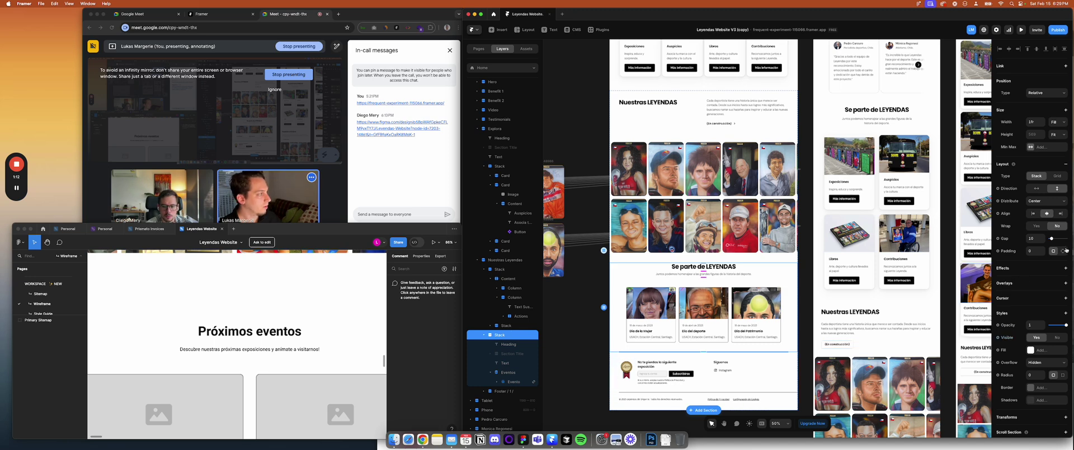
click(517, 373)
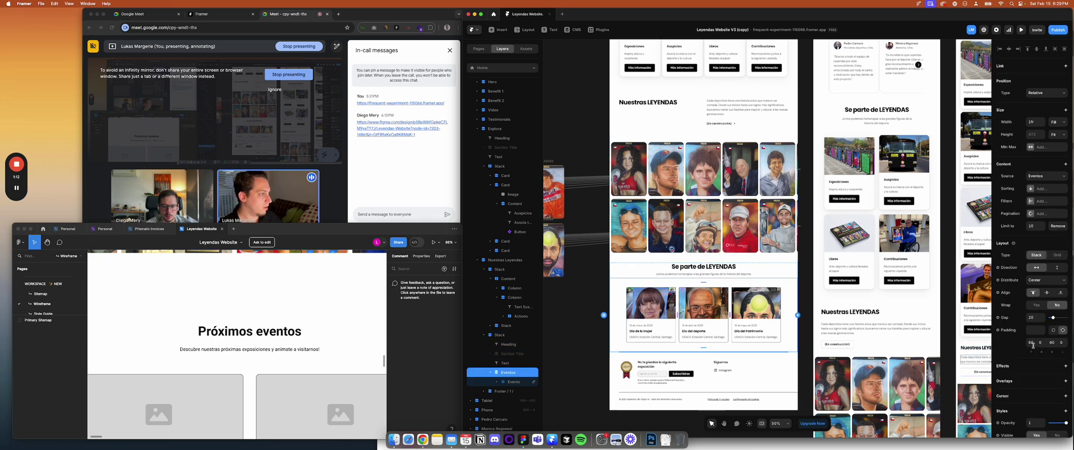
key(Escape)
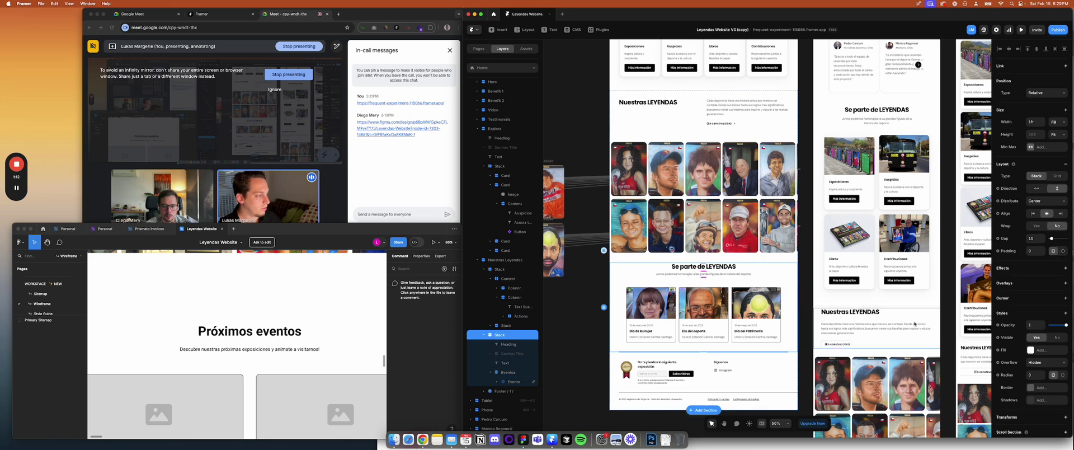
scroll(1034, 252, down, 2)
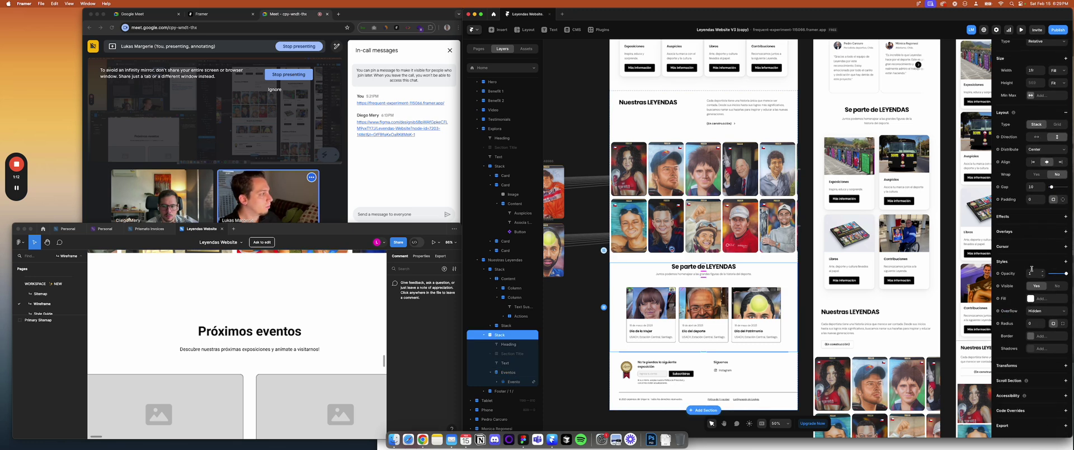
click(1064, 198)
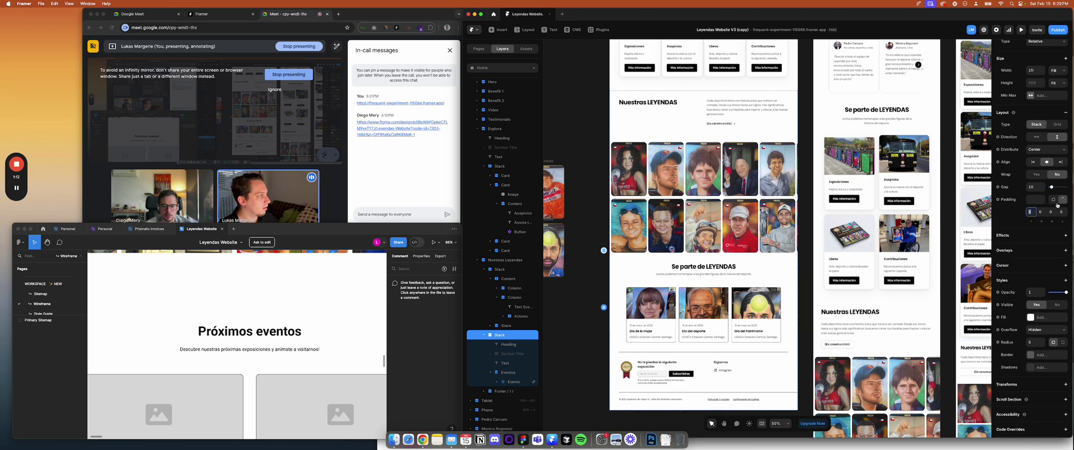
text(60)
key(Return)
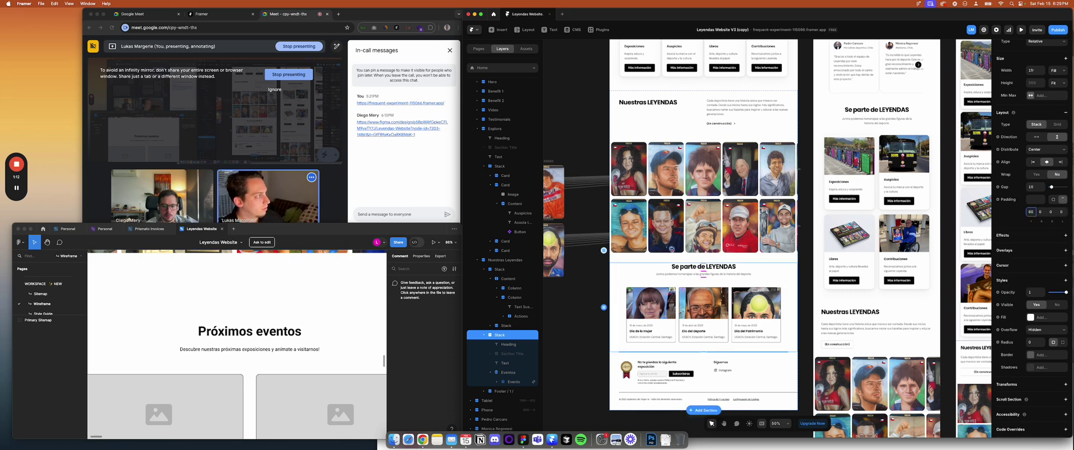
click(1052, 213)
text(60)
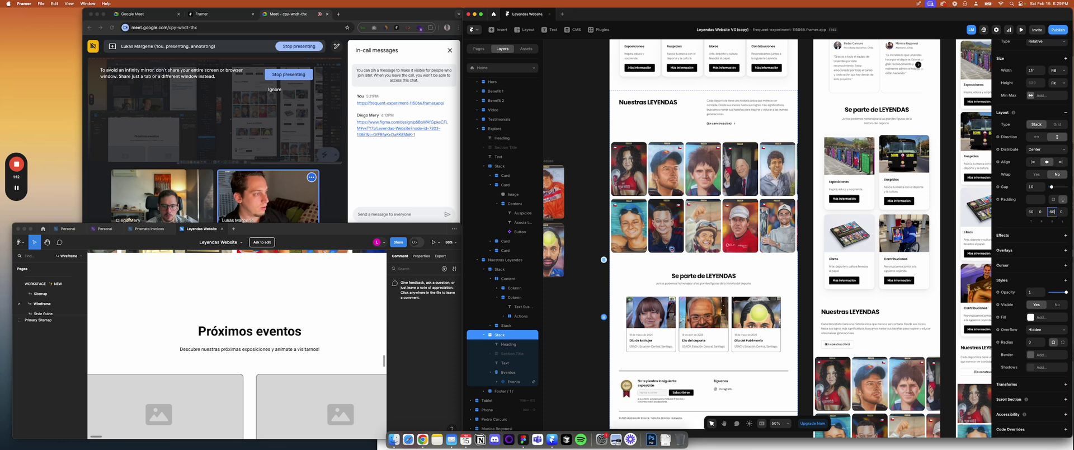
click(569, 292)
scroll(570, 293, down, 3)
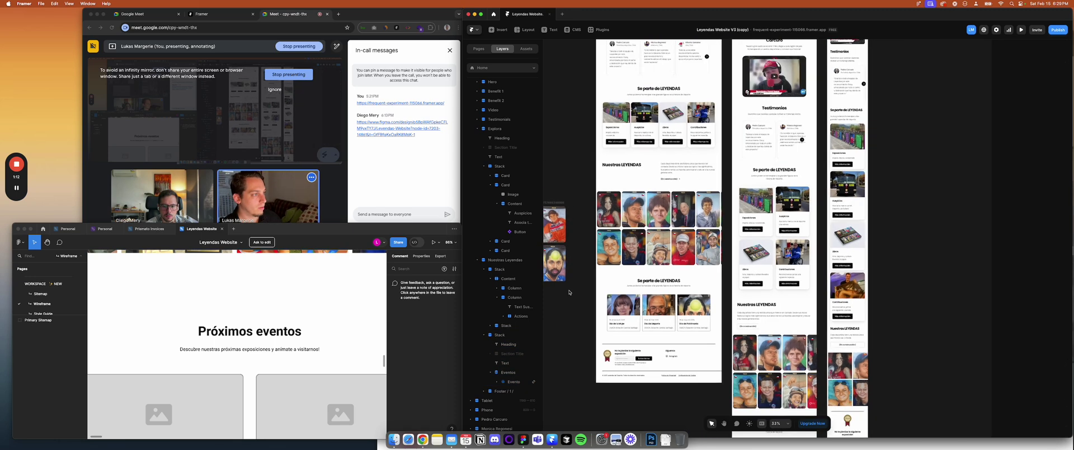
Copy the events heading from the Figma wireframe and replace the events section's heading in Framer with "Próximos eventos"
click(230, 336)
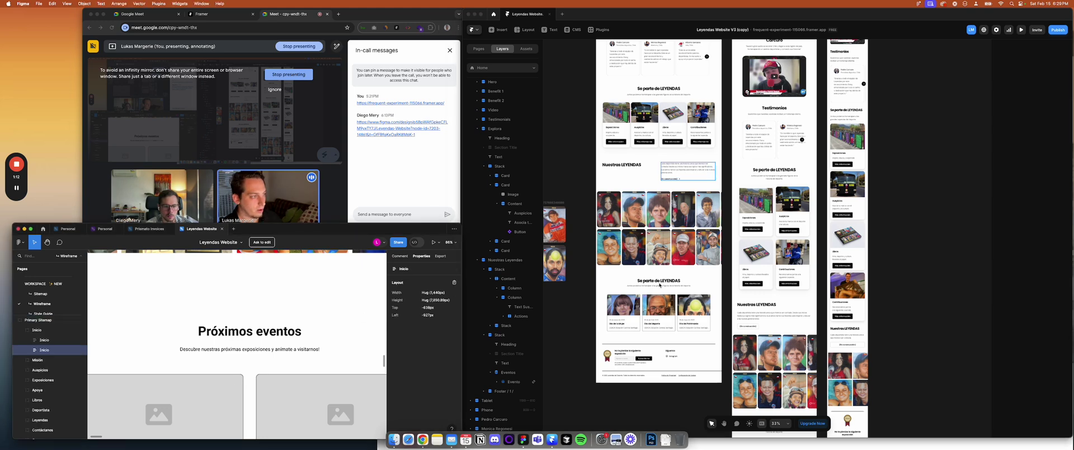
click(251, 330)
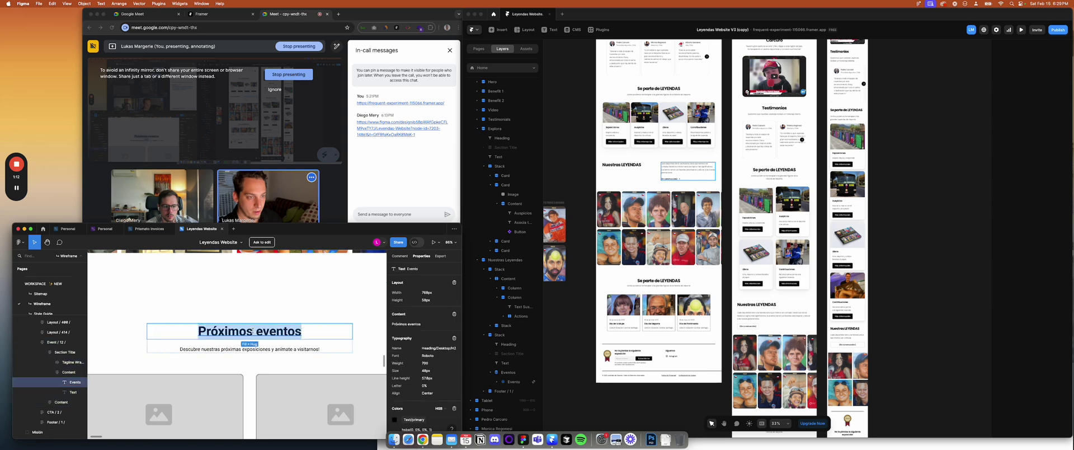
click(662, 279)
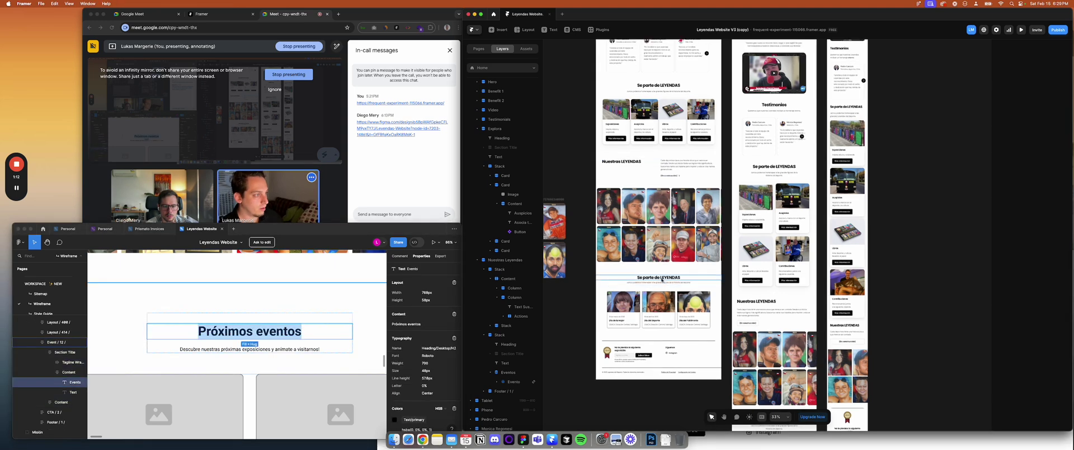
click(662, 280)
text(Próximos eventos)
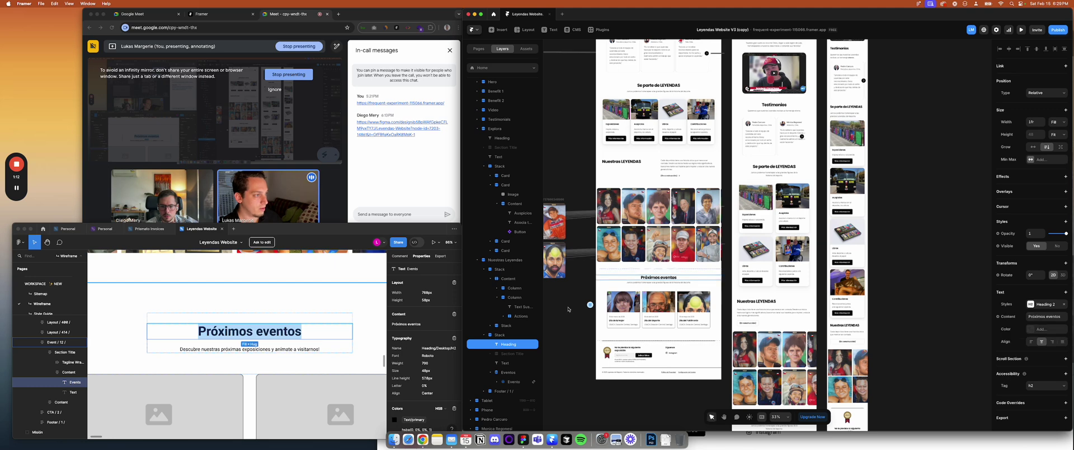
Copy the events description from the Figma wireframe and replace the events section's description in Framer with "Descubre nuestras próximas exposiciones y anímate a visitarnos!"
double_click(268, 351)
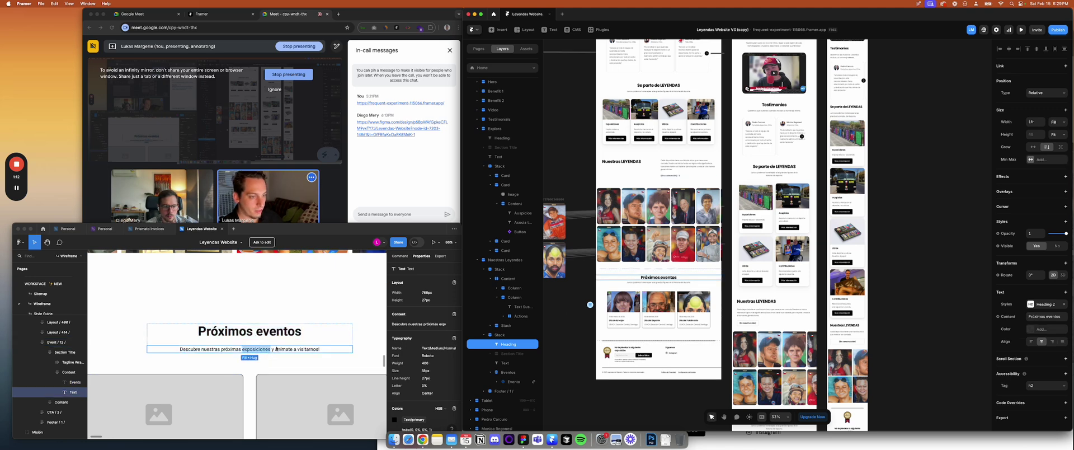
triple_click(277, 349)
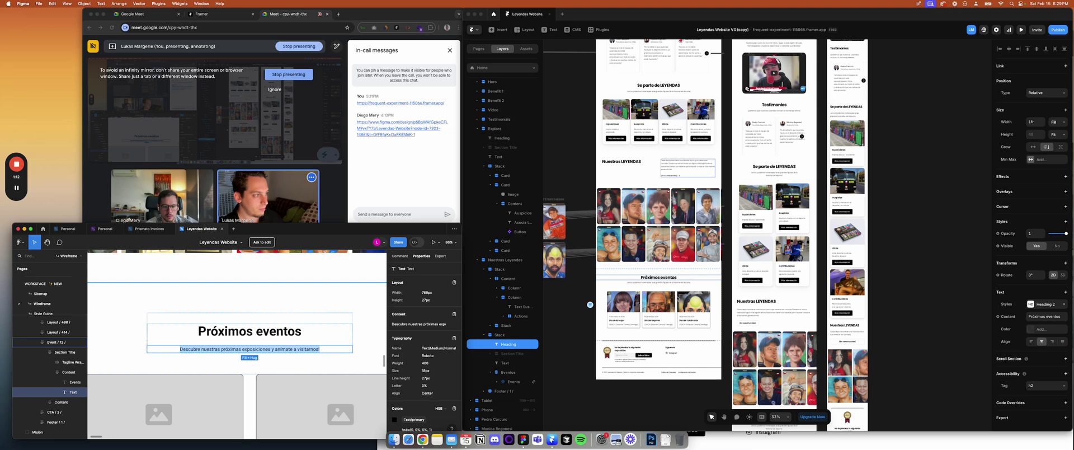
click(663, 284)
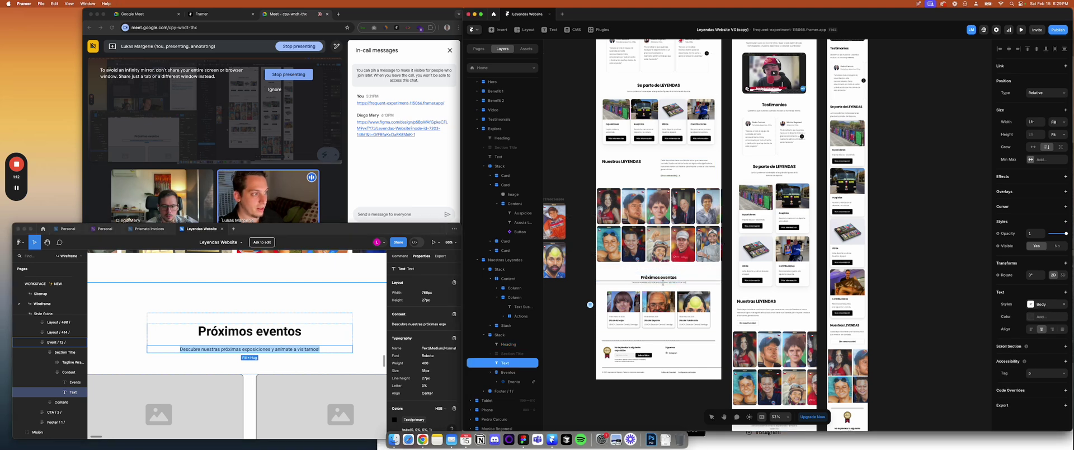
click(572, 303)
scroll(572, 304, up, 1)
scroll(572, 304, up, 5)
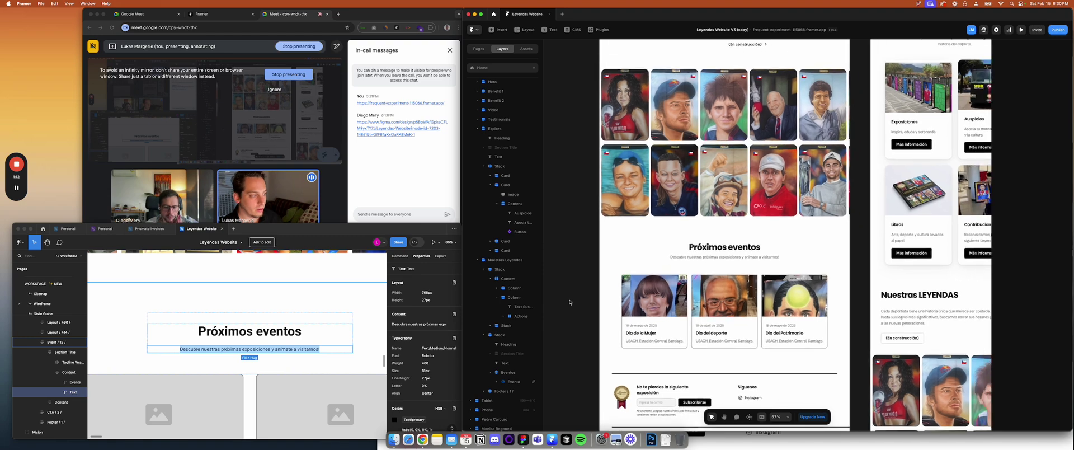
scroll(570, 303, down, 4)
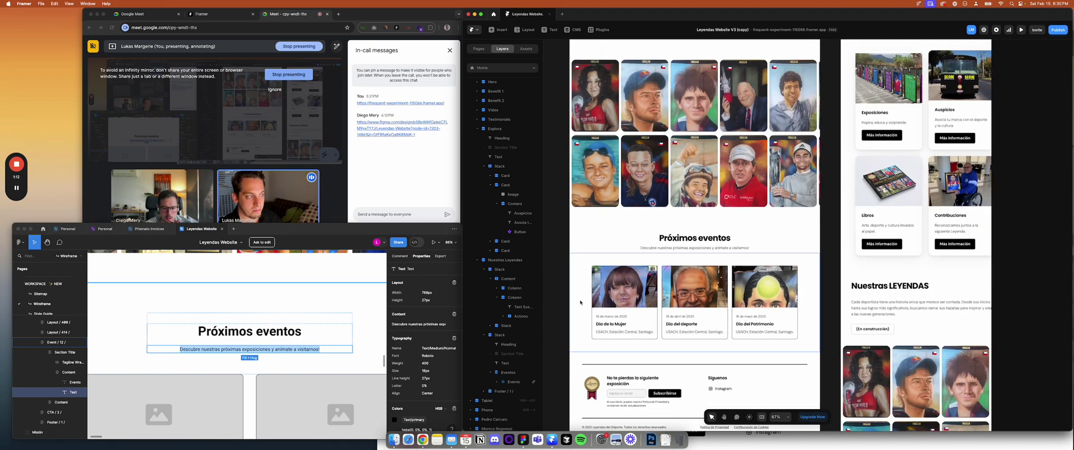
Try setting the width of the event card's location text to Fill
click(608, 333)
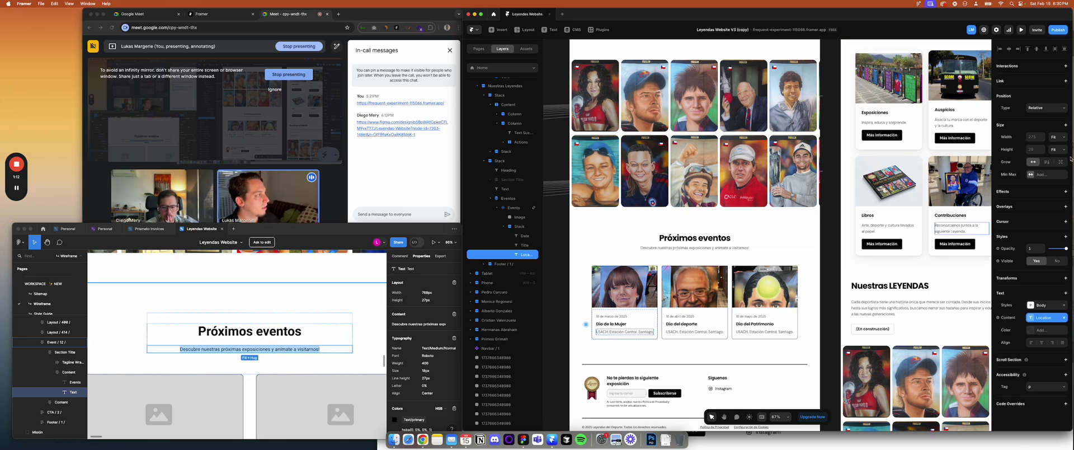
click(1065, 137)
click(1051, 130)
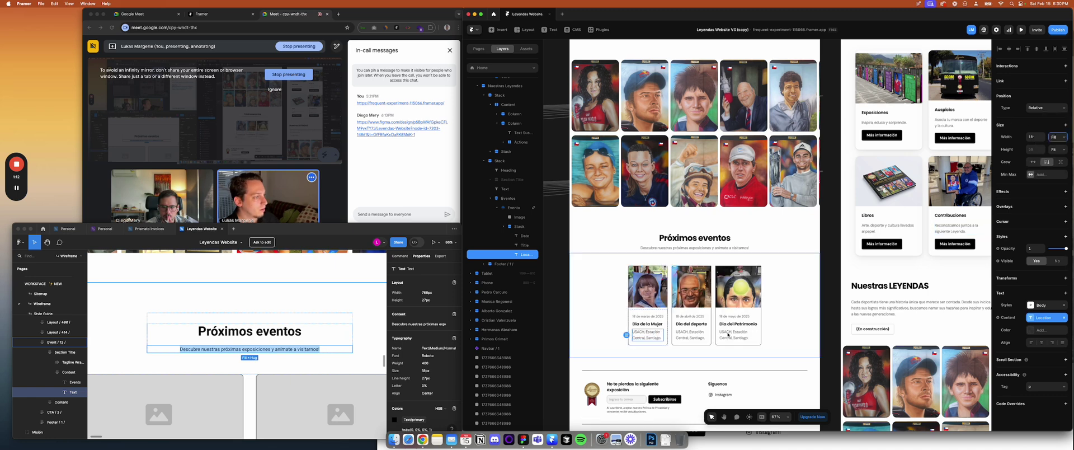
click(654, 325)
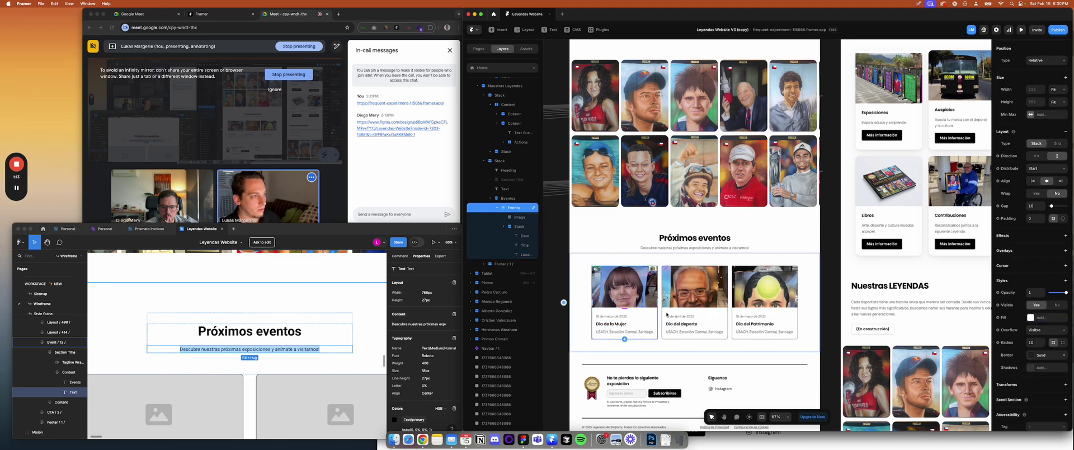
Examine the size and layout settings of the event card, its image, its text stack and the Eventos collection
click(517, 217)
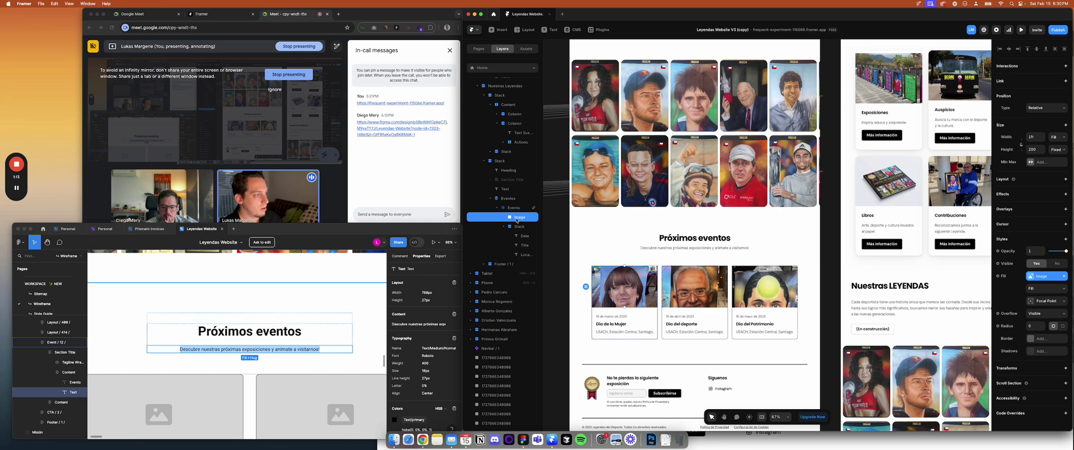
click(493, 209)
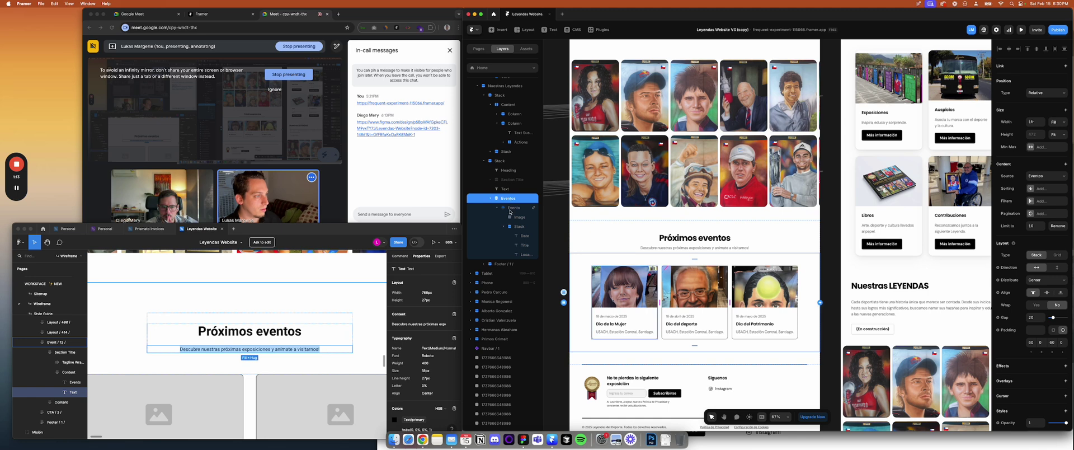
click(513, 227)
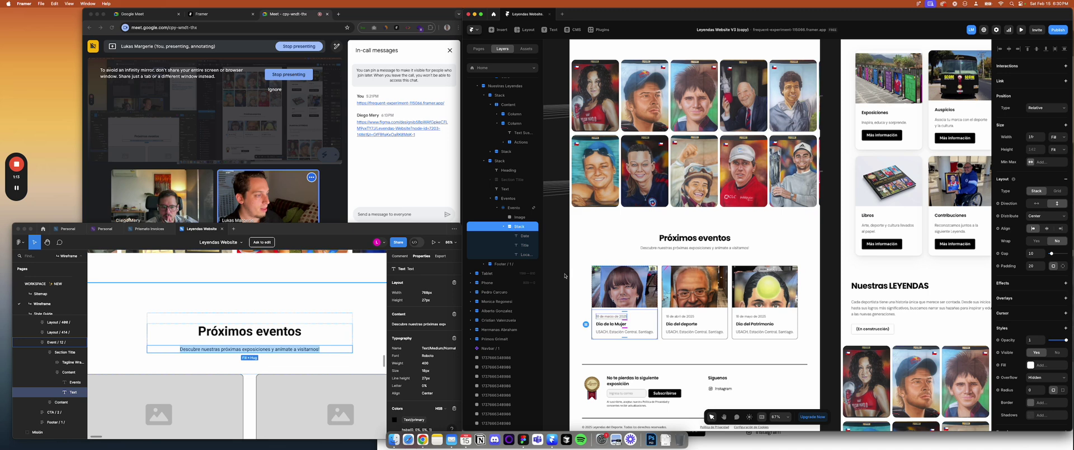
click(514, 209)
scroll(701, 264, down, 6)
scroll(701, 265, right, 4)
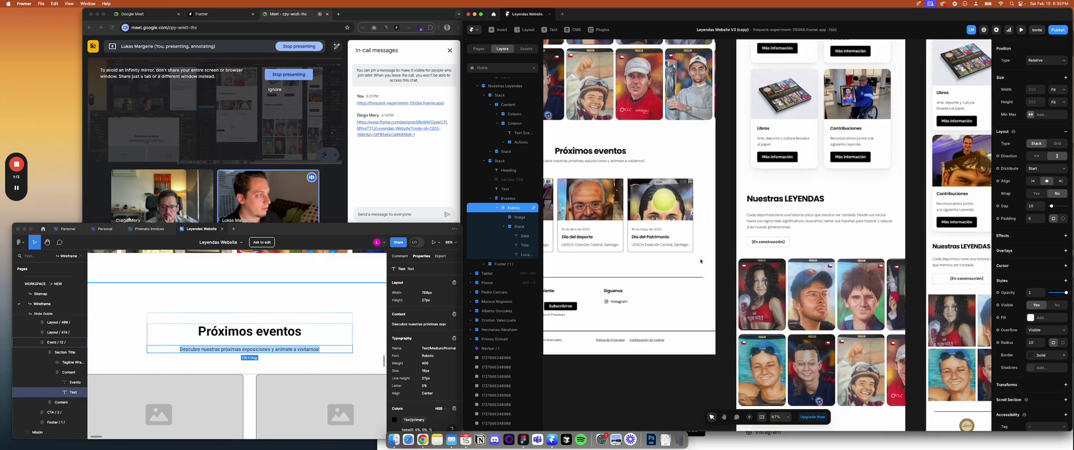
Try a vertical direction for the Eventos collection in the tablet layout
click(691, 271)
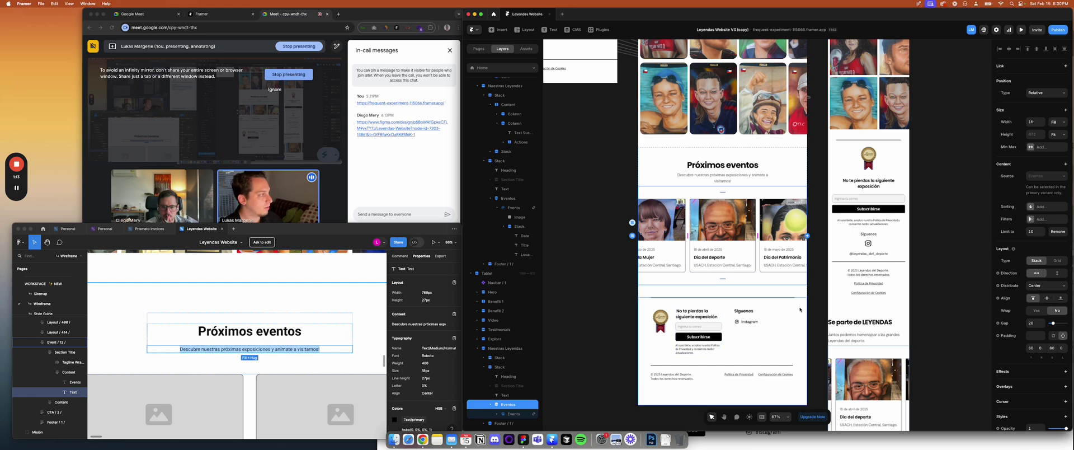
click(1056, 273)
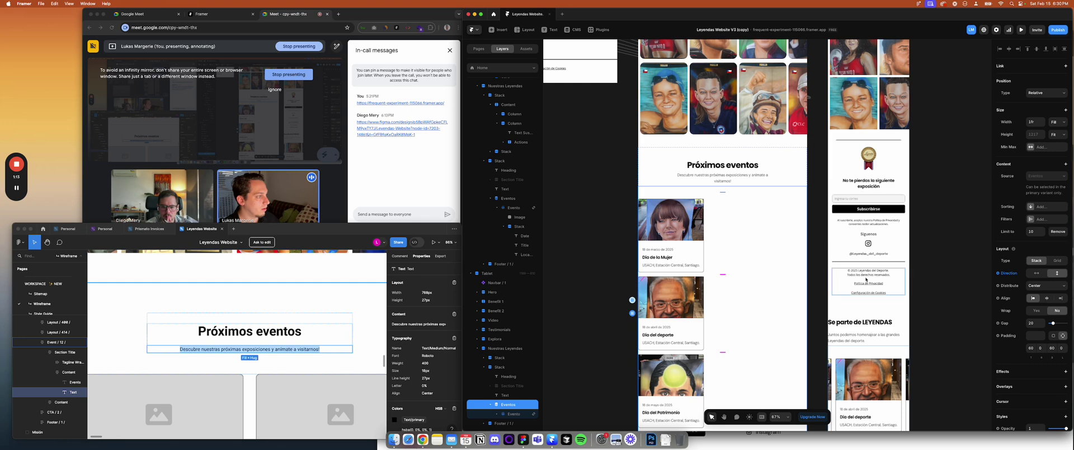
click(1037, 273)
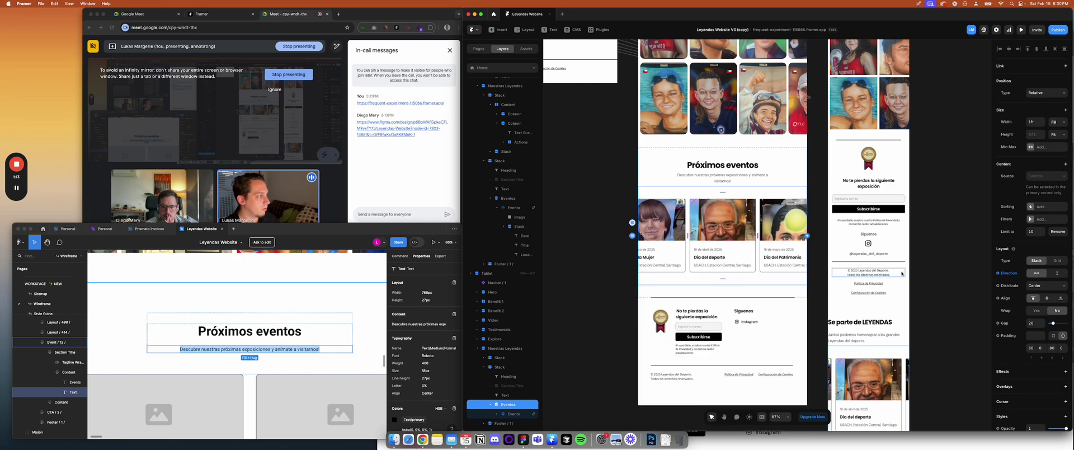
Limit the desktop Eventos collection to 2 items like the wireframe and set the event card's width to Fill
click(820, 297)
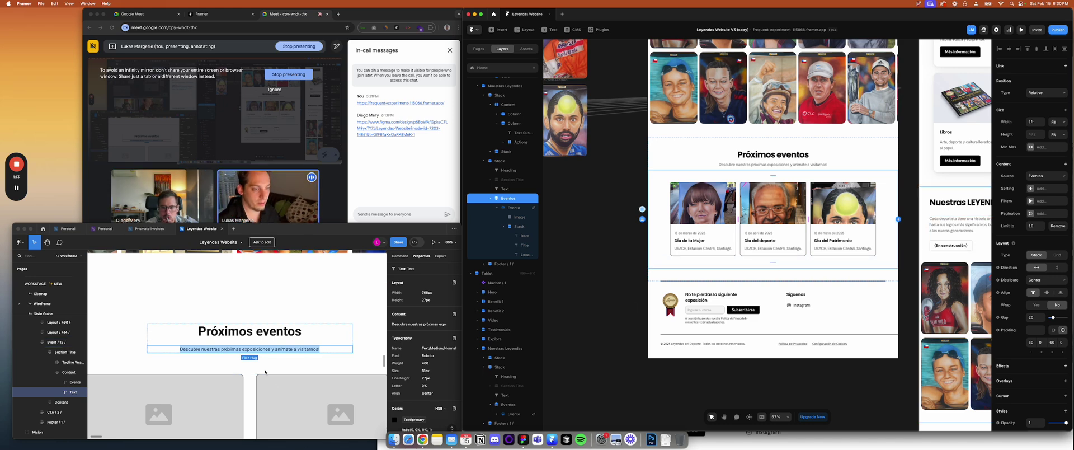
scroll(266, 371, down, 5)
scroll(265, 370, down, 2)
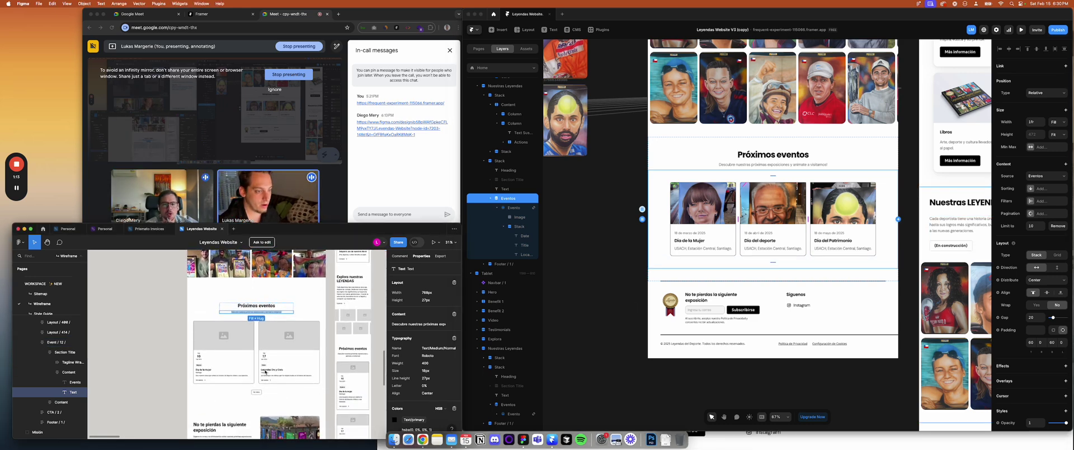
click(741, 246)
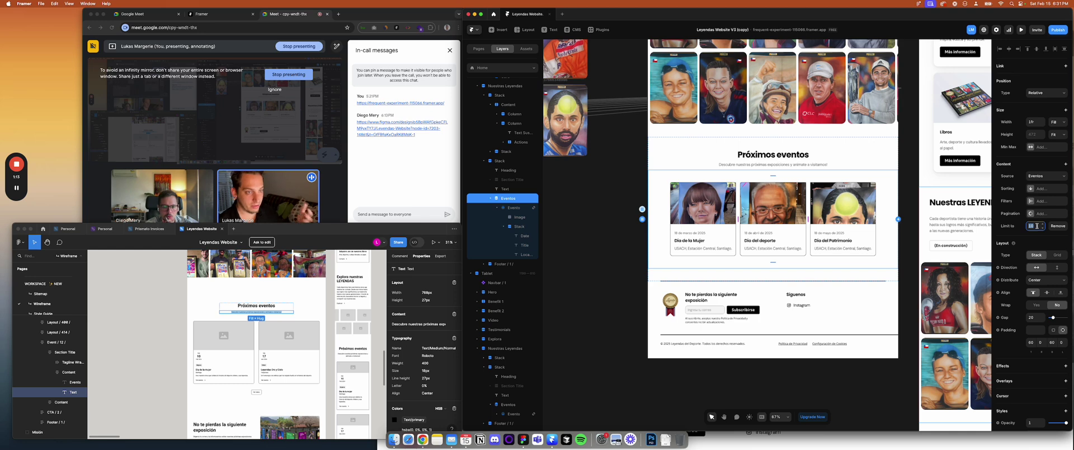
text(2)
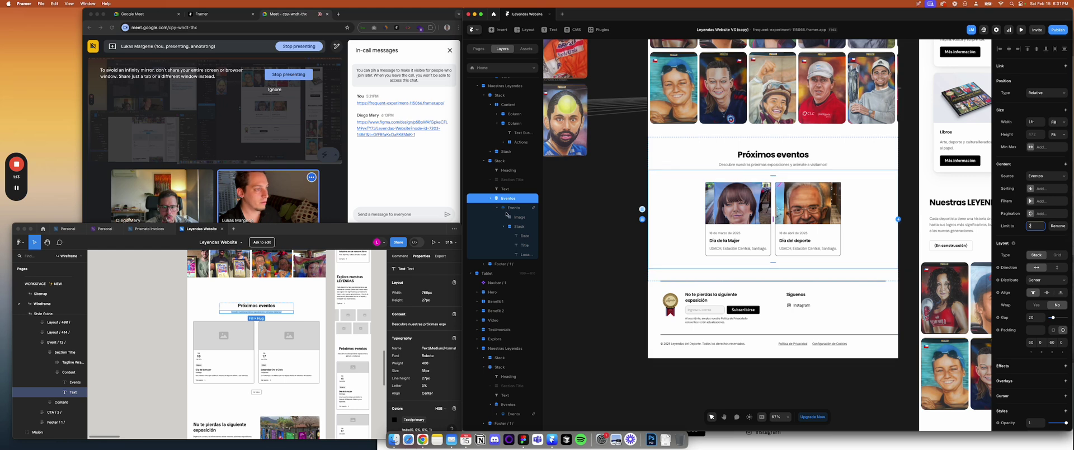
key(Return)
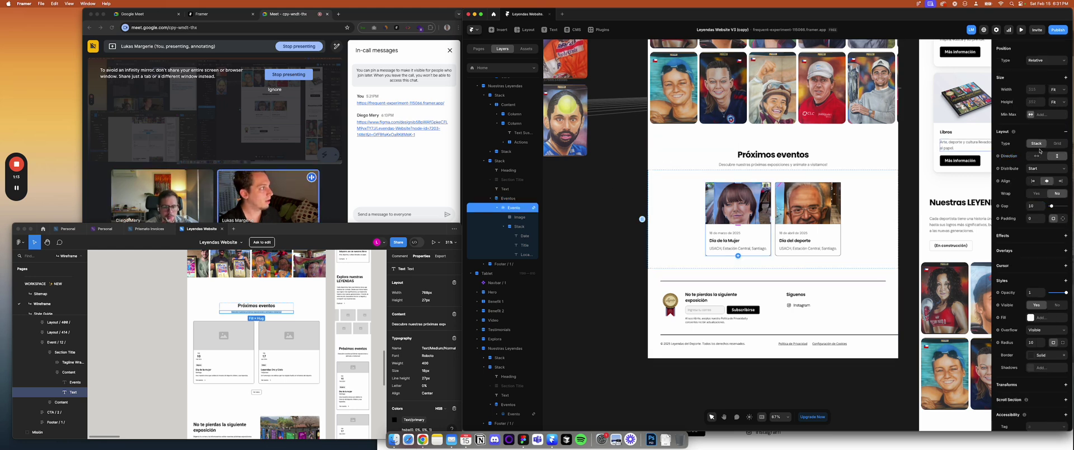
click(1057, 119)
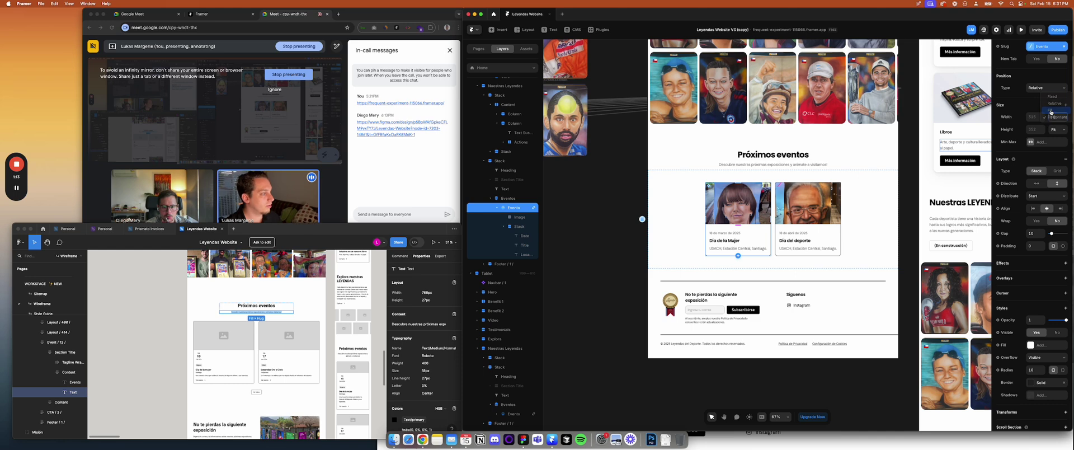
click(1054, 110)
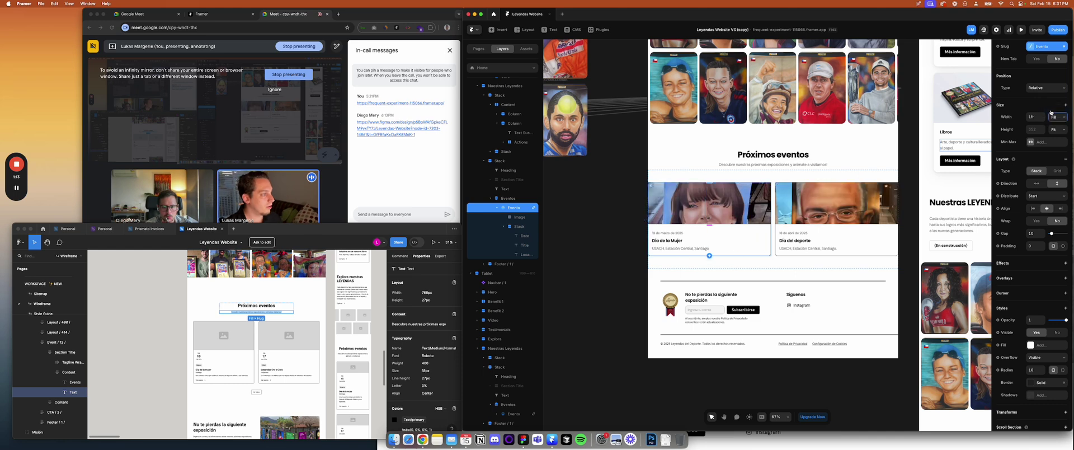
Set the right and left padding of the desktop Eventos collection to 60
click(496, 208)
click(501, 203)
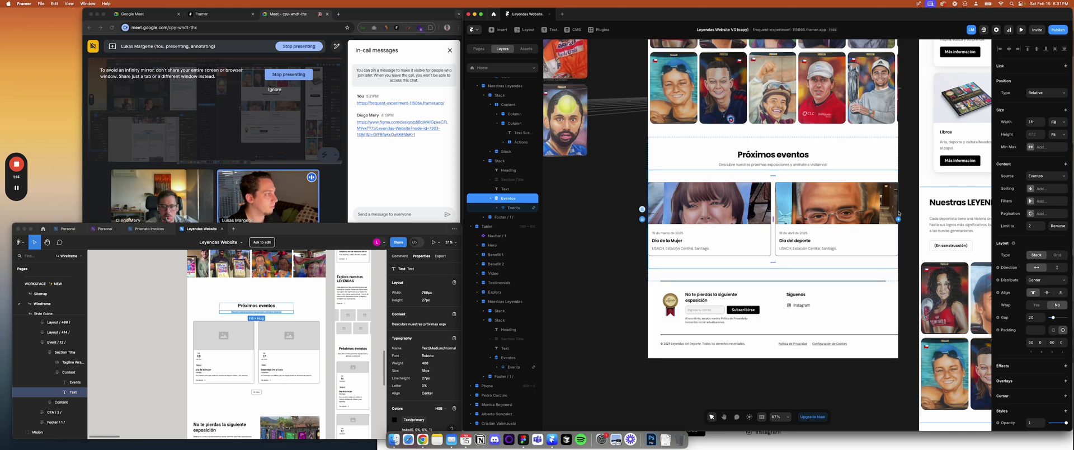
scroll(751, 245, up, 5)
scroll(750, 245, up, 5)
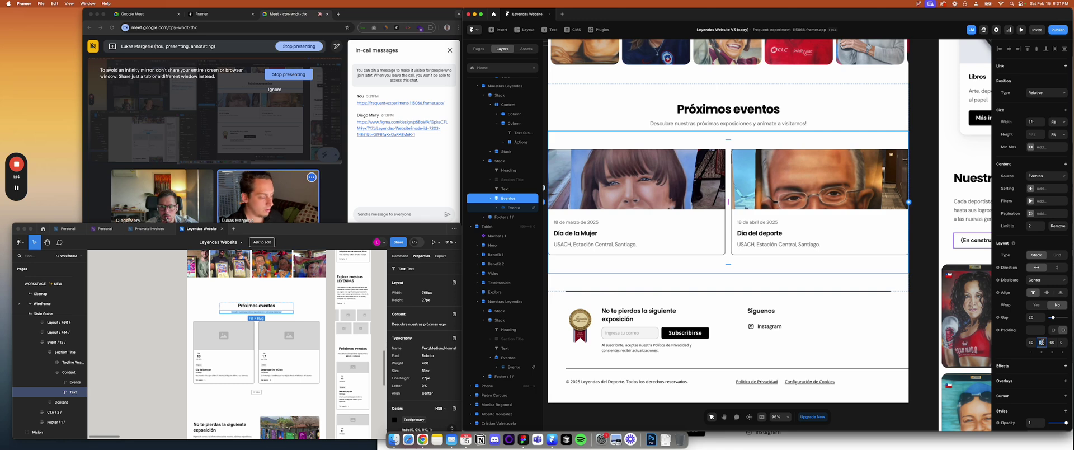
key(Return)
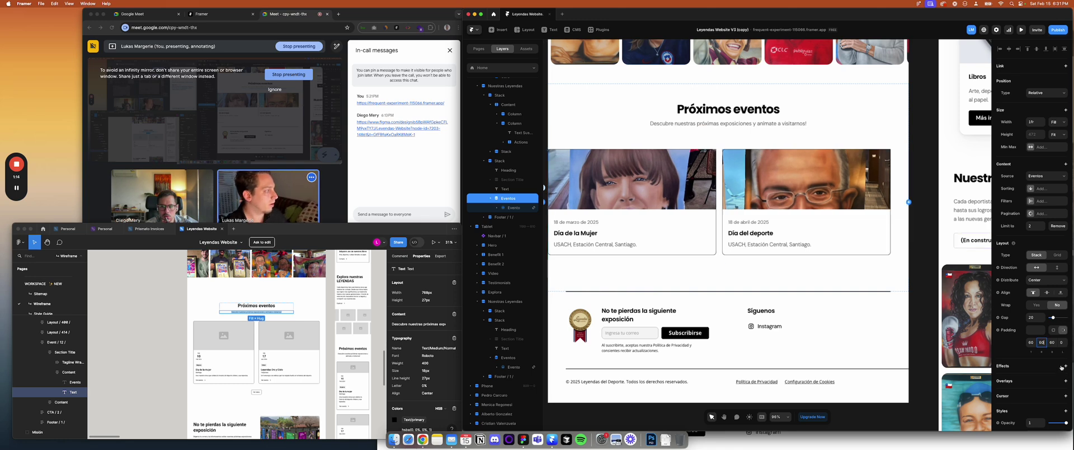
text(60)
key(Return)
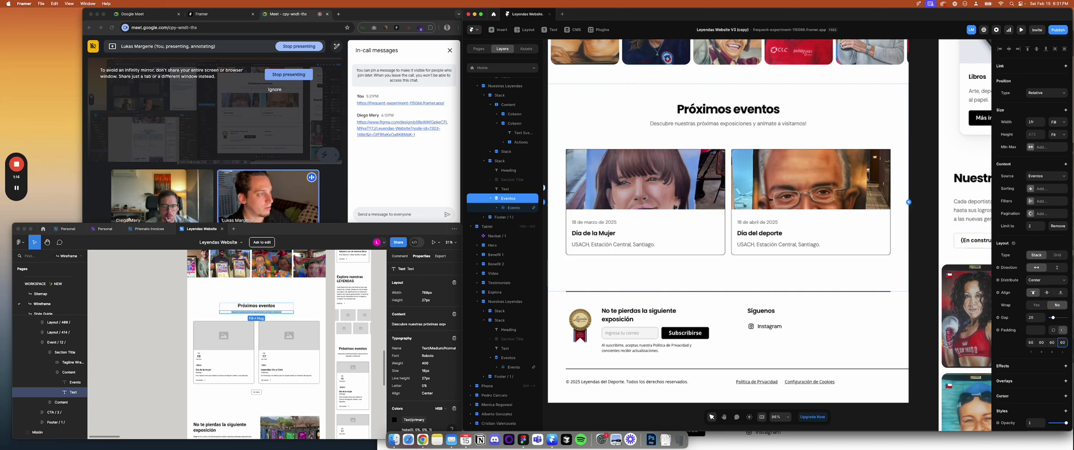
scroll(692, 243, down, 3)
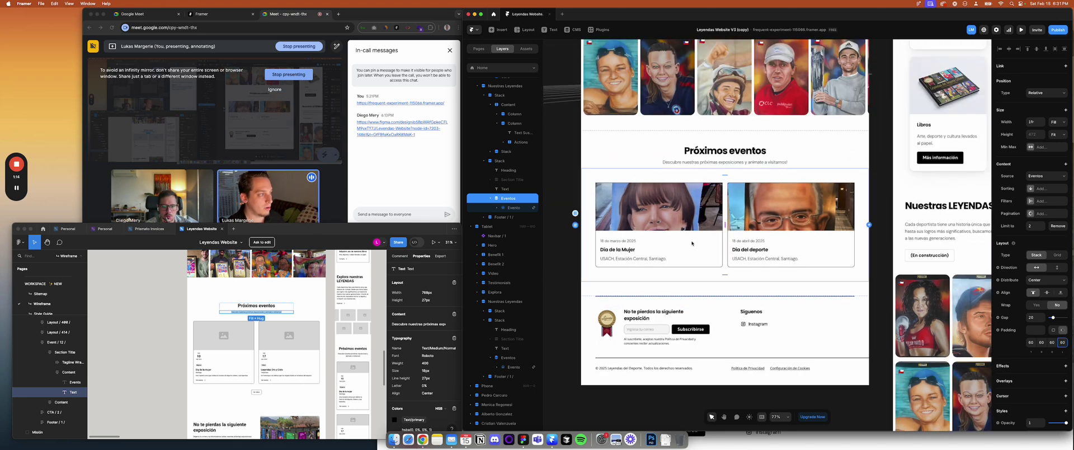
Make the image in the desktop event card taller so that more of each event picture shows
click(512, 207)
scroll(1040, 137, up, 3)
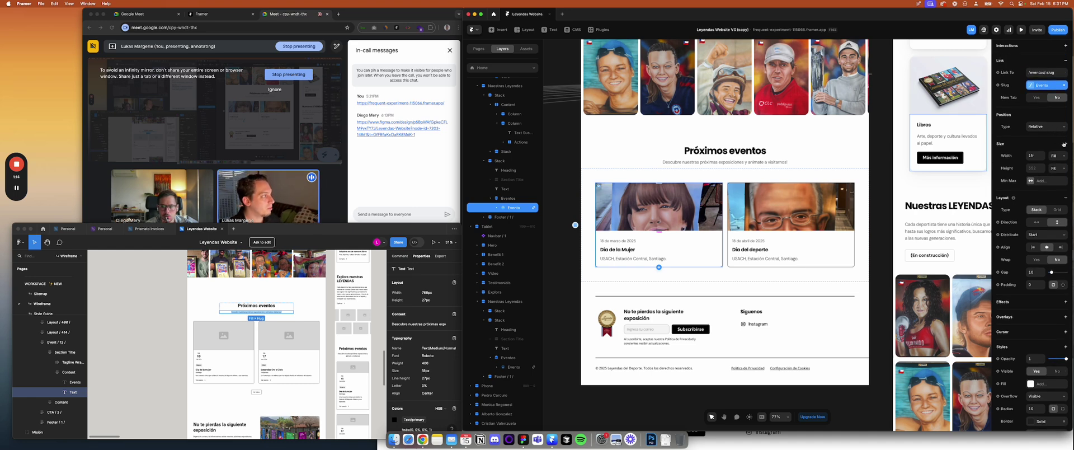
scroll(672, 259, down, 5)
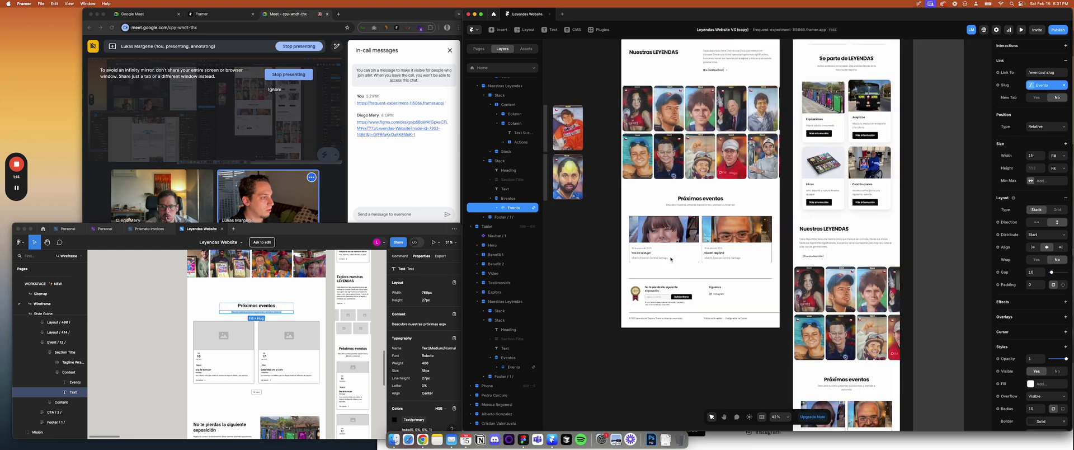
click(586, 257)
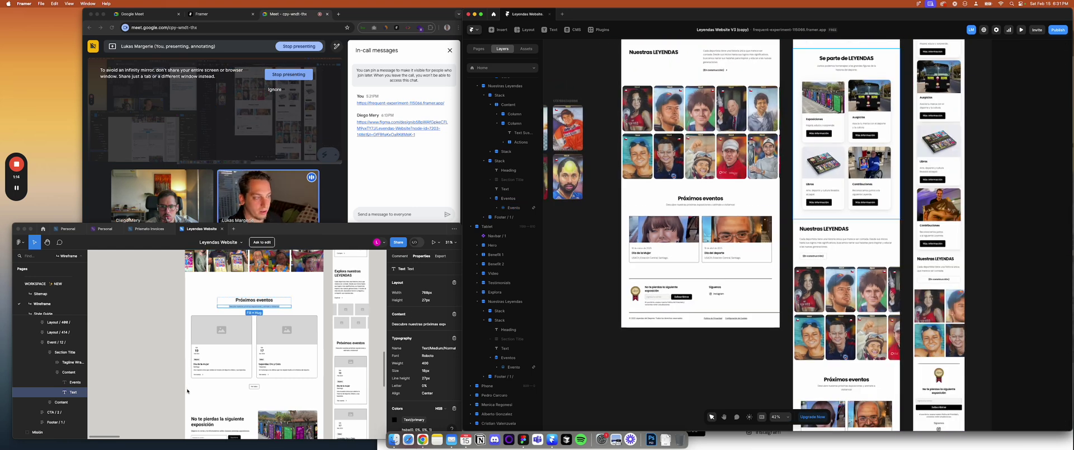
click(663, 232)
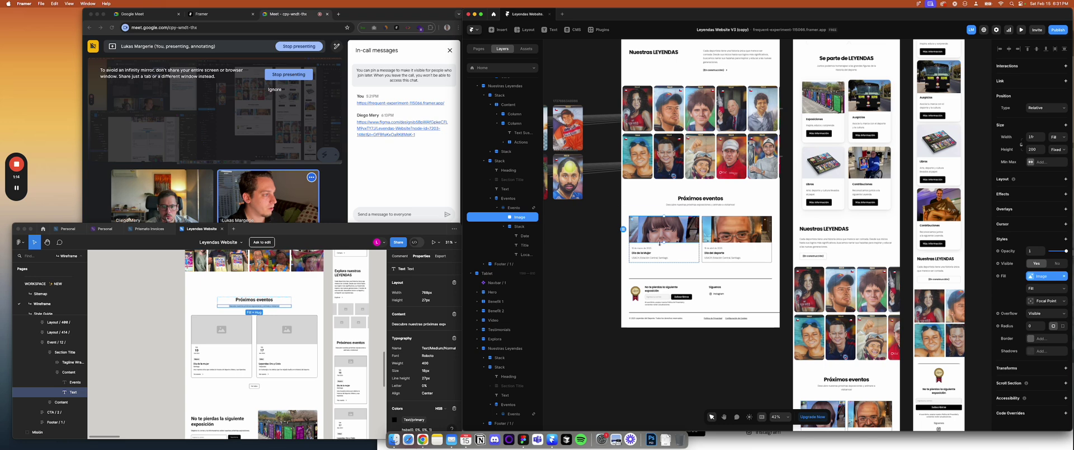
drag(665, 241, 665, 270)
key(Escape)
scroll(649, 241, up, 5)
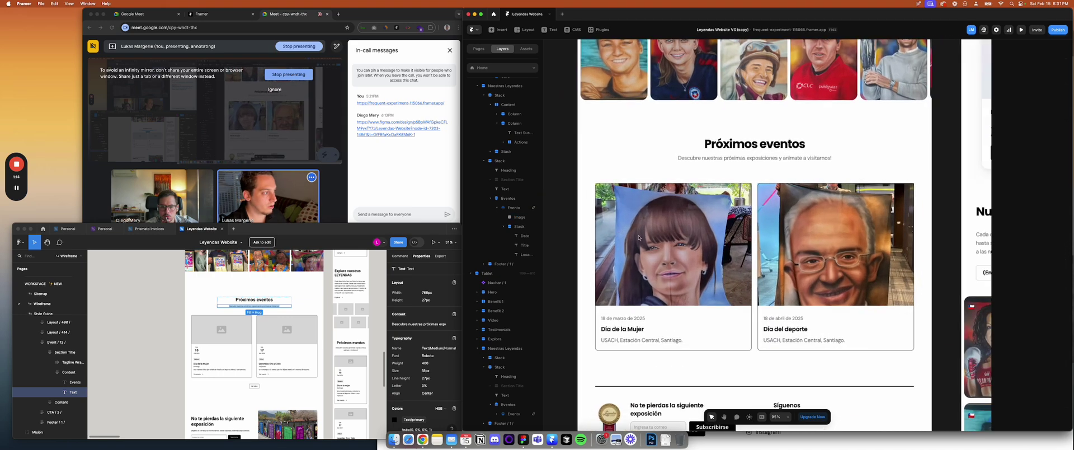
scroll(636, 241, down, 5)
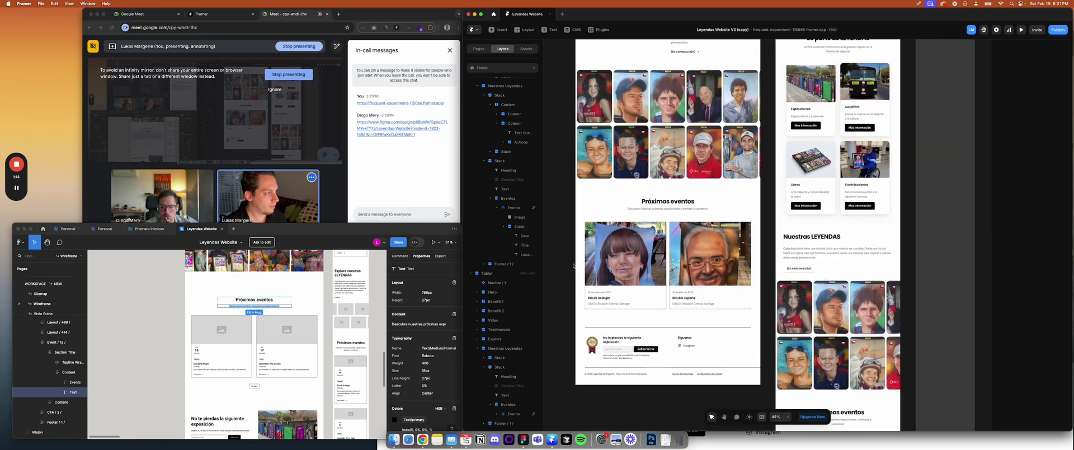
scroll(621, 212, up, 6)
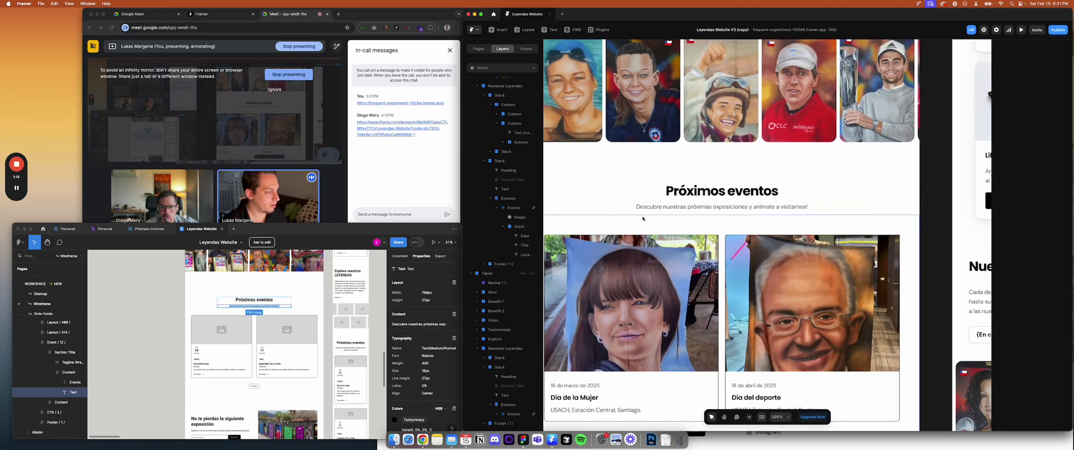
scroll(632, 216, down, 2)
scroll(643, 218, down, 5)
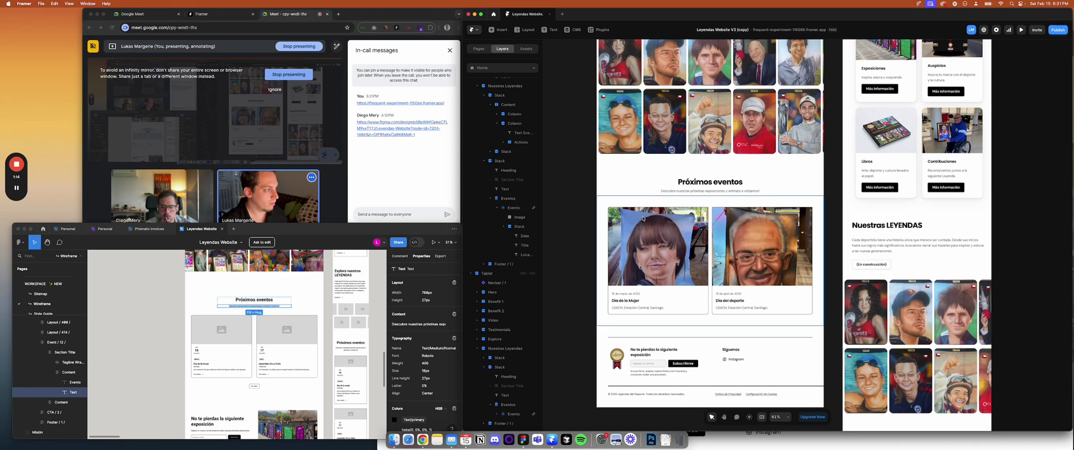
Set the width of the date, title and location texts in the desktop event card to Fill
scroll(591, 239, up, 1)
scroll(591, 238, down, 2)
scroll(590, 239, left, 2)
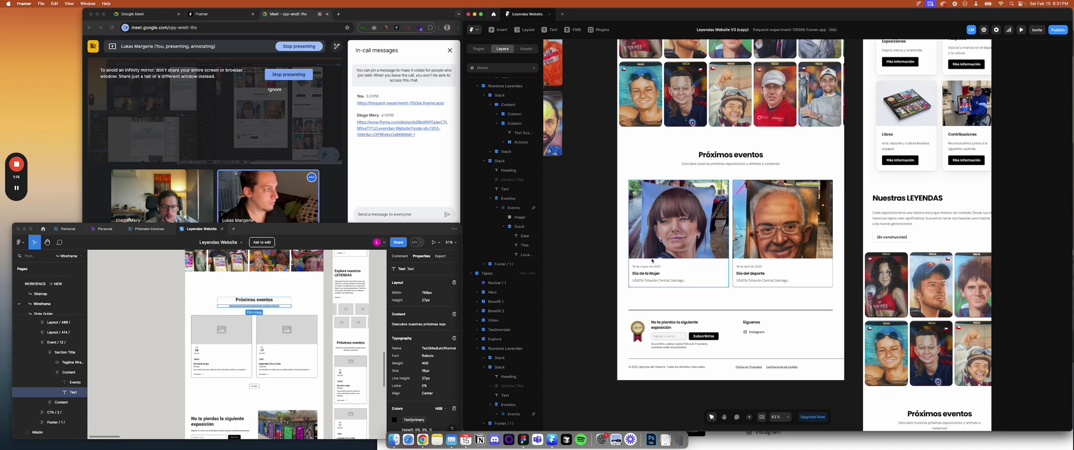
click(645, 267)
click(646, 281)
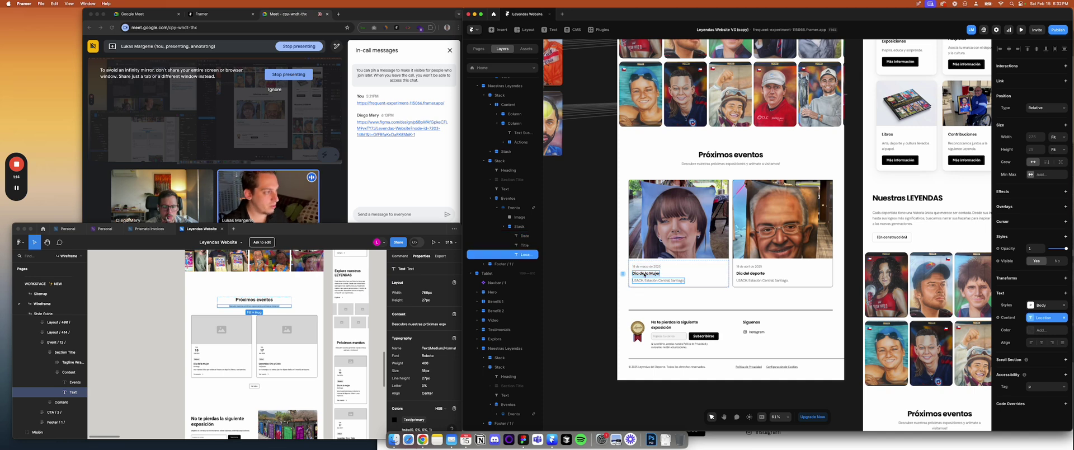
shift+click(645, 274)
shift+click(643, 268)
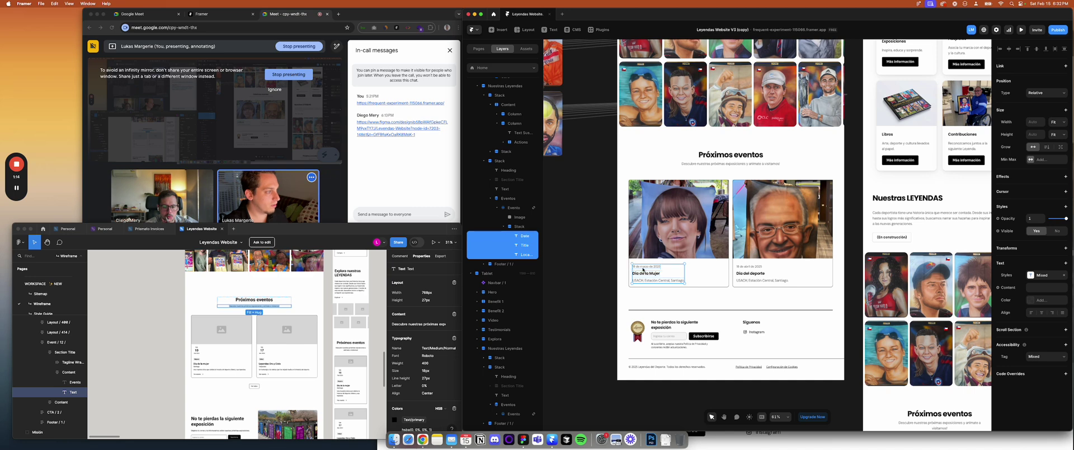
click(1047, 146)
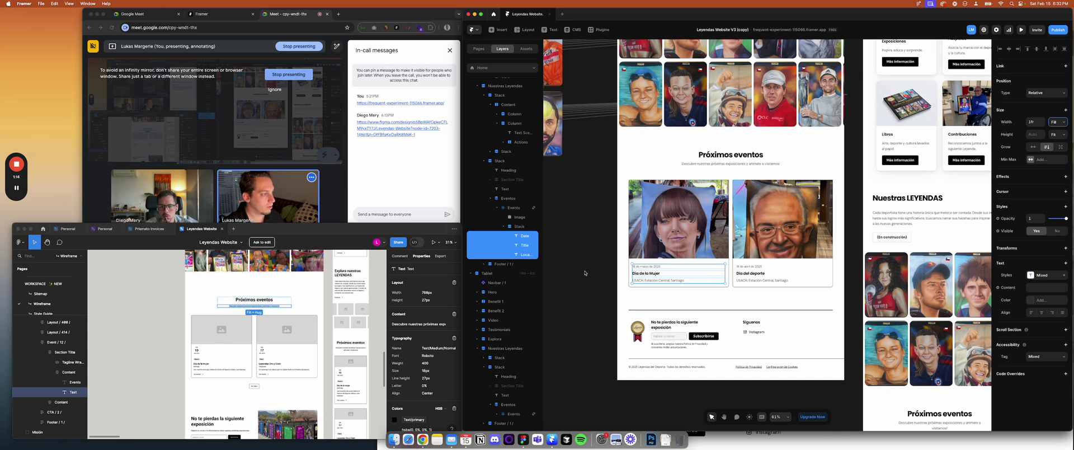
Duplicate the location text in the desktop event card and bind the copy to the CMS Content field
click(649, 280)
key(super+d)
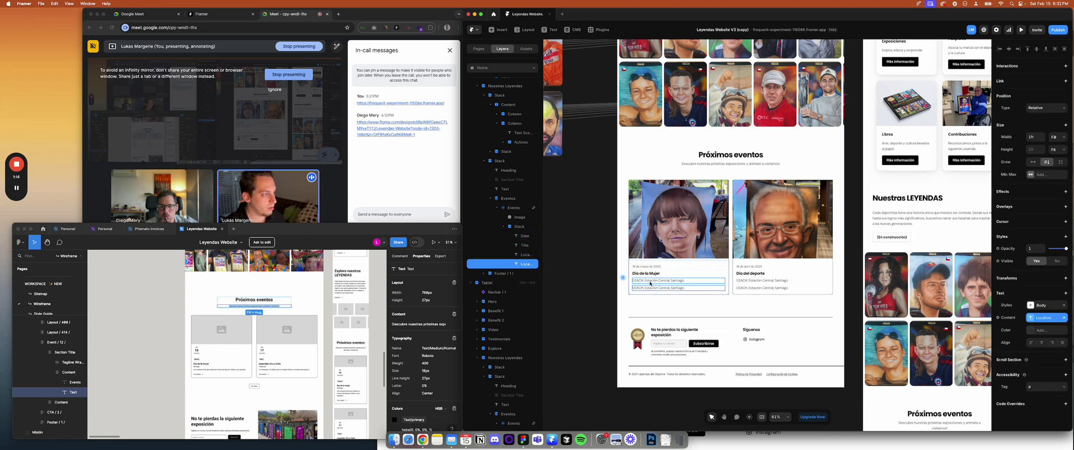
click(1065, 318)
mouse_move(1035, 342)
mouse_move(980, 363)
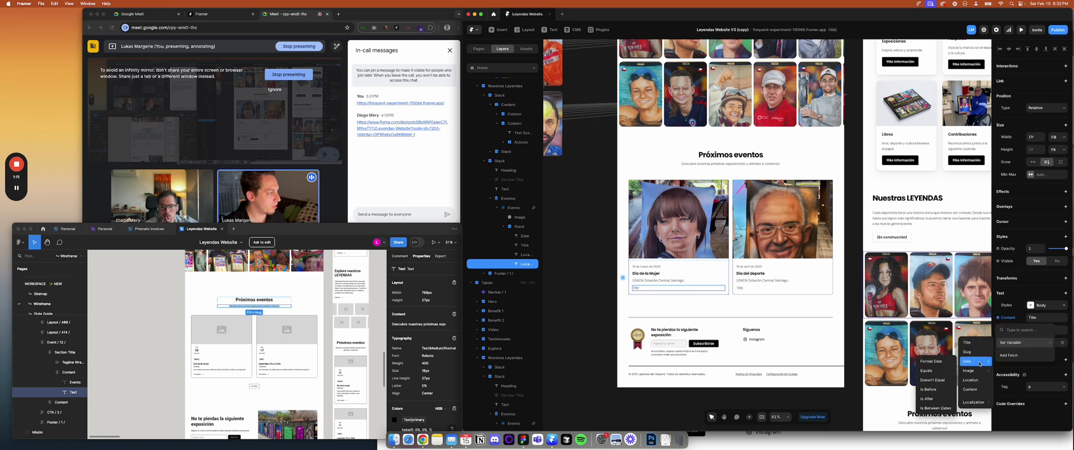
click(974, 388)
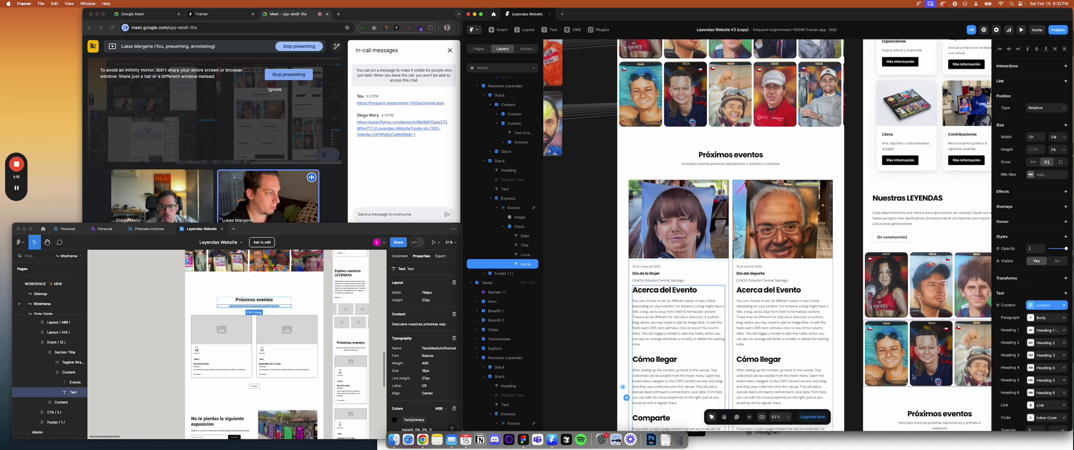
scroll(690, 343, down, 5)
scroll(690, 343, up, 3)
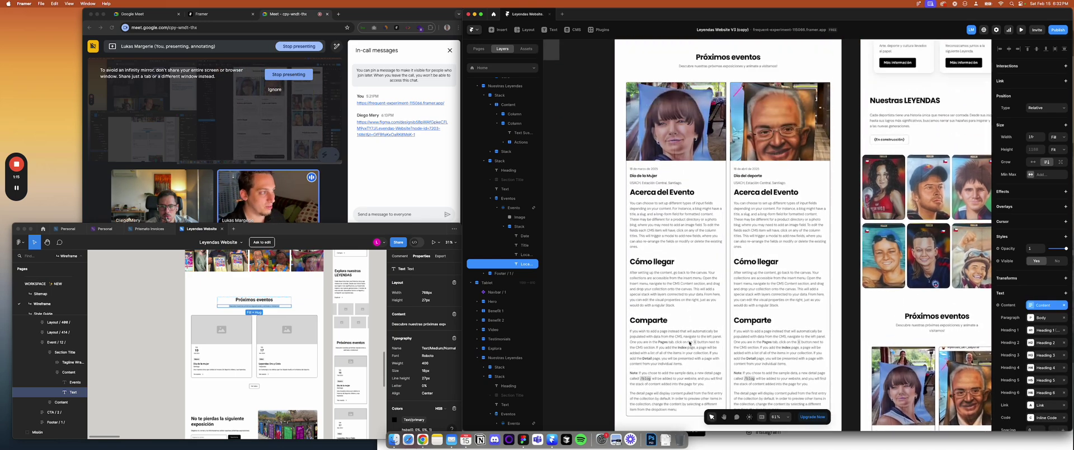
Undo the Content binding and the duplication of the location text
scroll(690, 343, down, 3)
key(cmd+z)
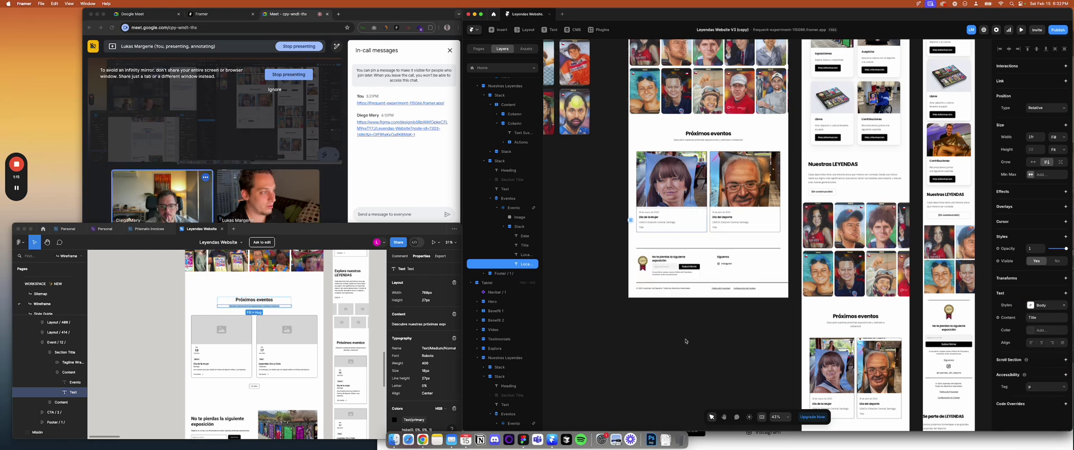
key(super+z)
key(super+z)
key(super+z)
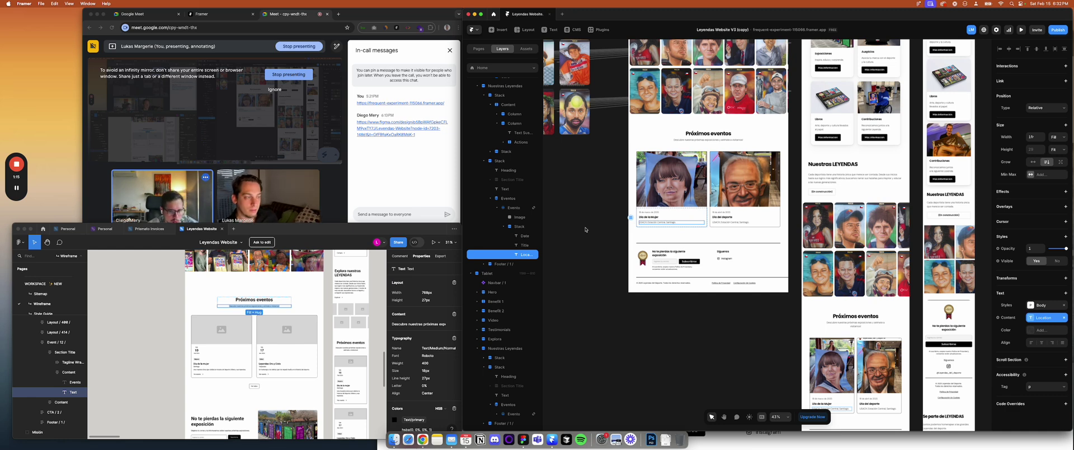
Copy the Más información button from the desktop Exposiciones card and paste it below the location text in the event card
click(585, 229)
scroll(627, 235, up, 4)
scroll(663, 224, up, 3)
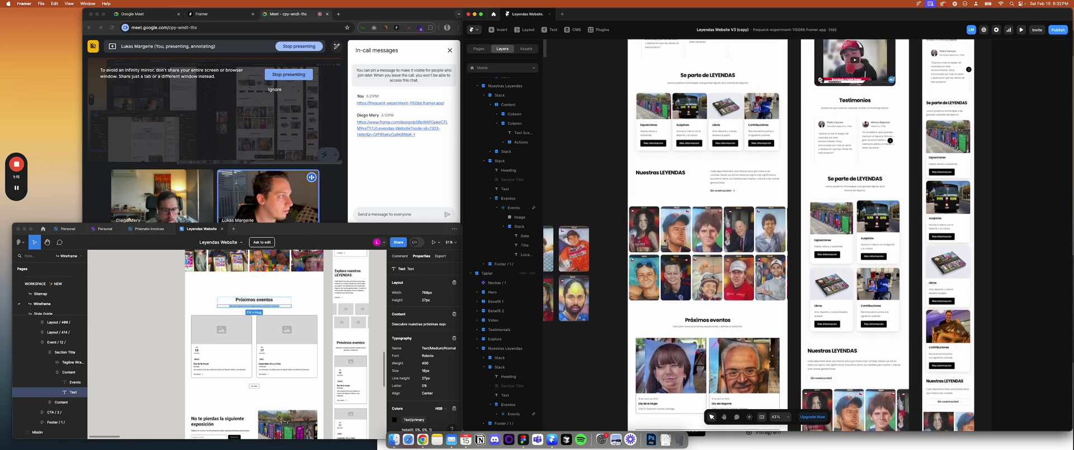
click(653, 144)
scroll(653, 224, down, 5)
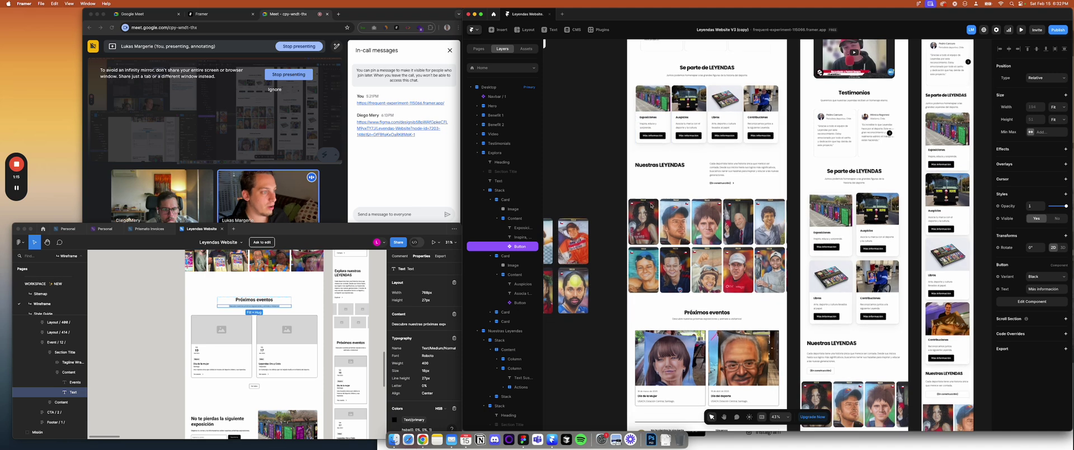
click(652, 279)
key(ctrl+v)
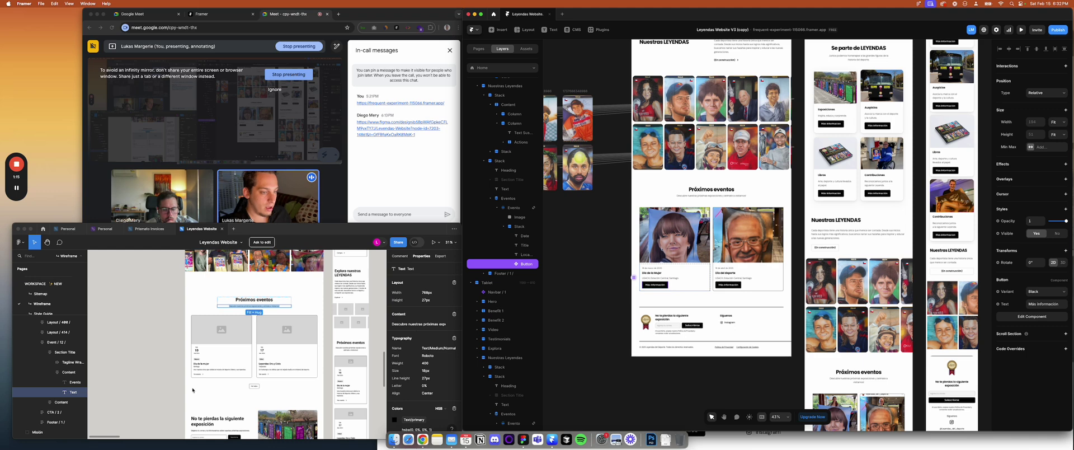
Change the variant of the event card's Más información button to Text
click(1046, 292)
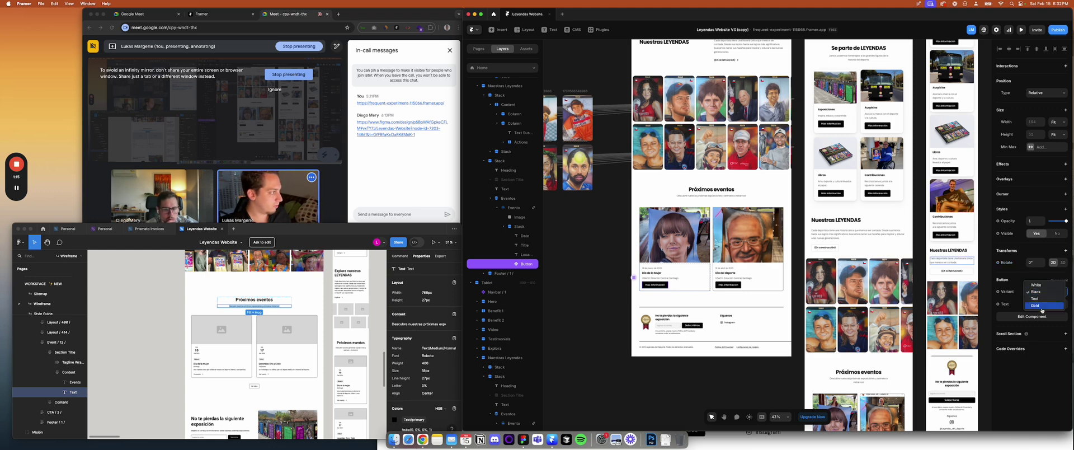
click(1036, 298)
scroll(692, 281, up, 5)
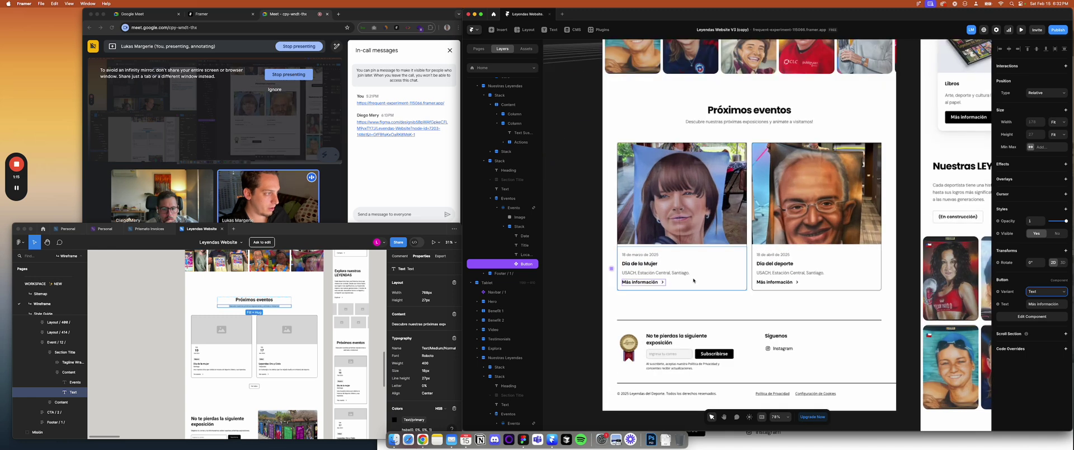
Wrap the event card's date, title and location texts in a new stack and name it Text
click(524, 255)
shift+click(525, 236)
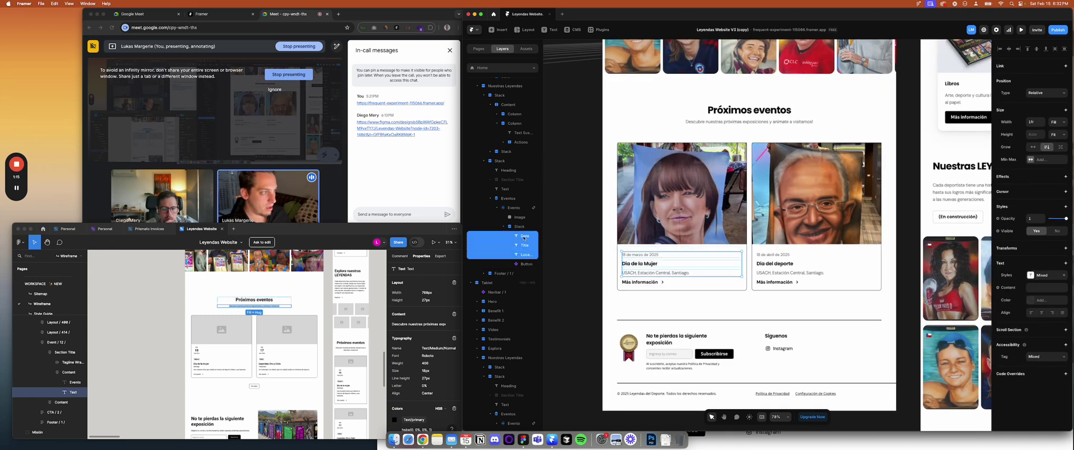
right_click(525, 238)
click(537, 393)
text(C)
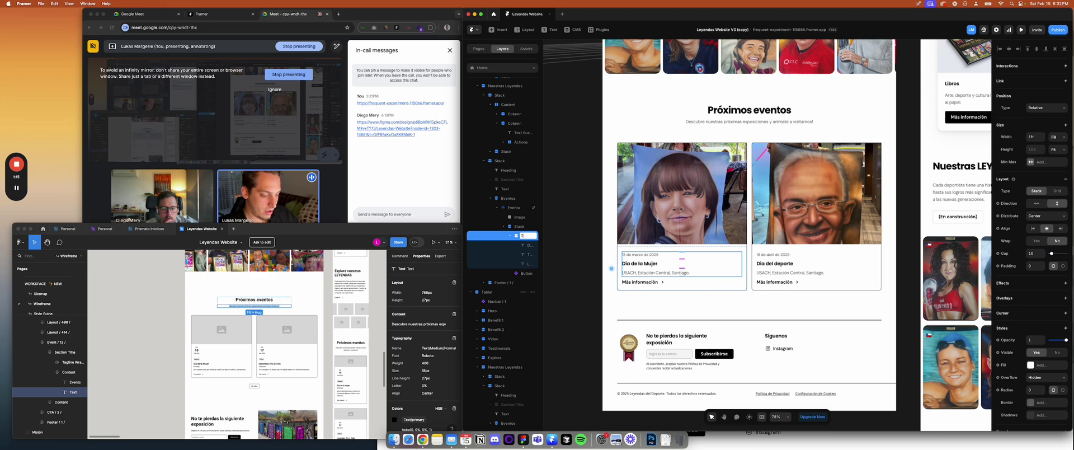
Rename the stack around the event card's texts and button to Bottom and set its gap to 40
double_click(516, 225)
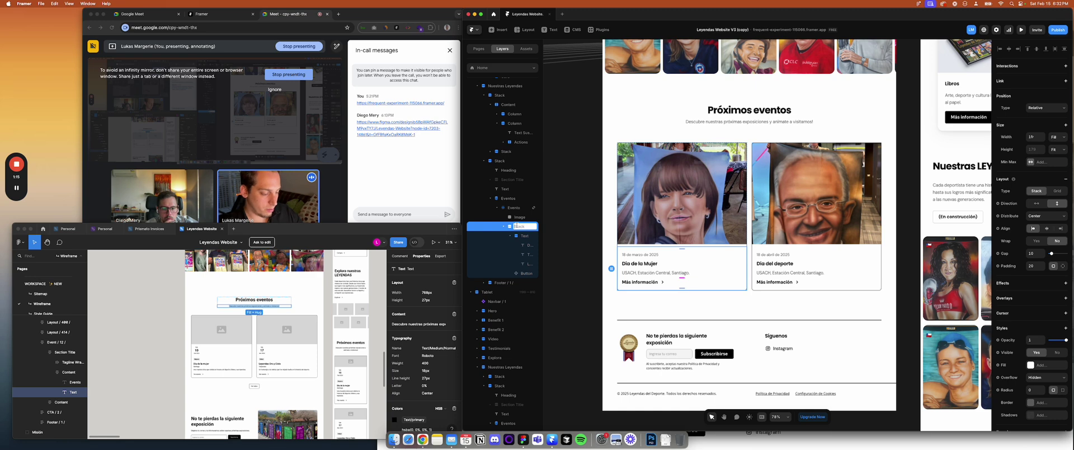
key(Return)
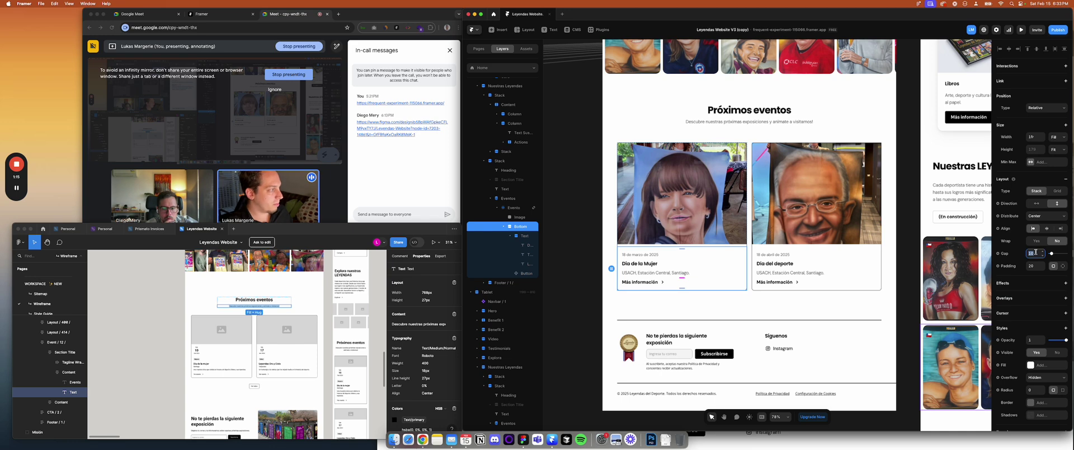
text(40)
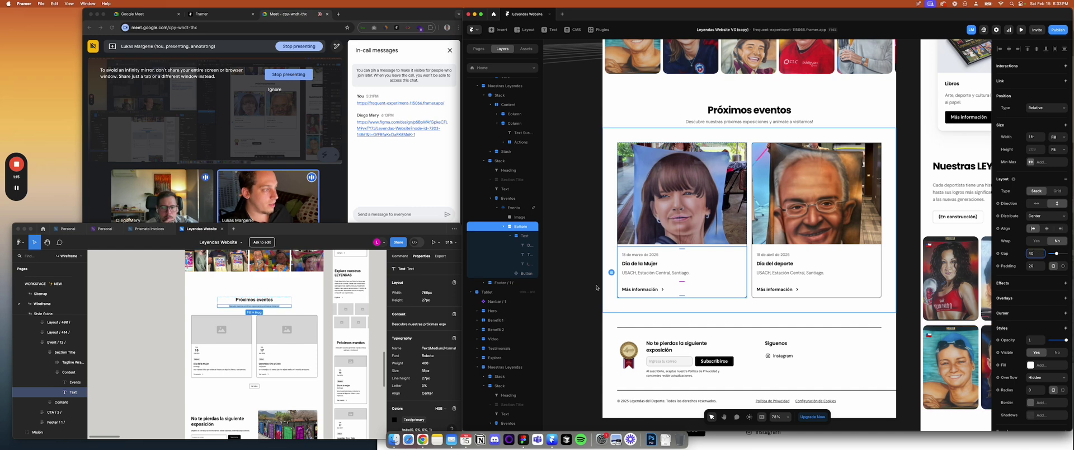
key(Escape)
Look through the site's pages for the Eventos detail page and return to the Home page
click(636, 291)
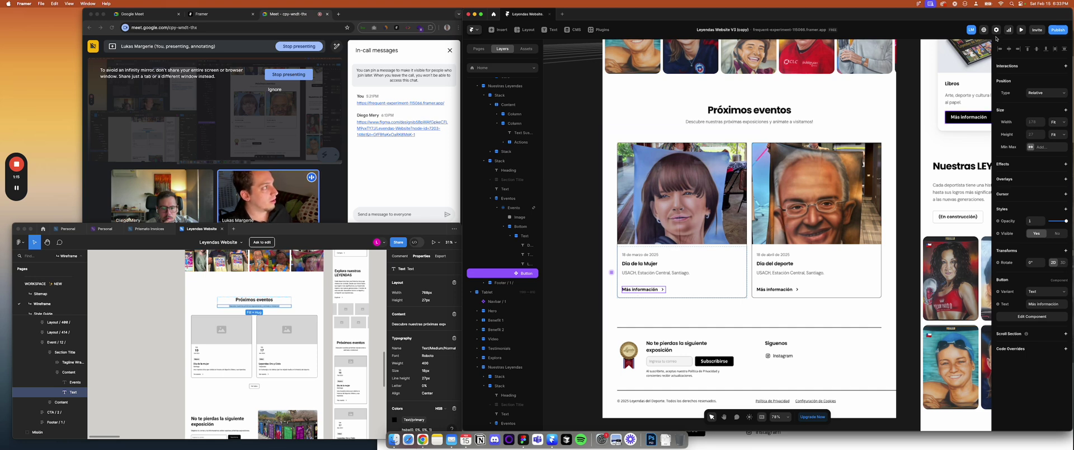
drag(975, 18, 951, 20)
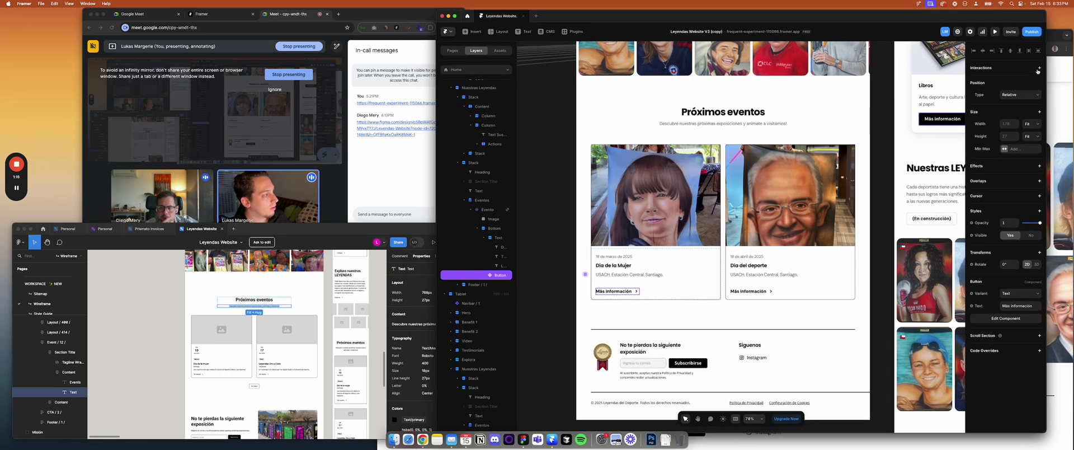
click(451, 51)
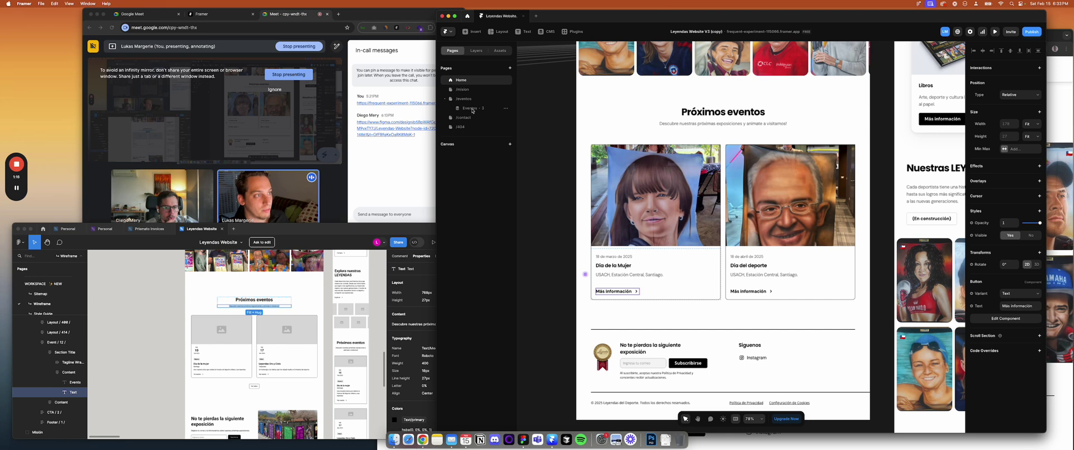
click(473, 110)
click(461, 80)
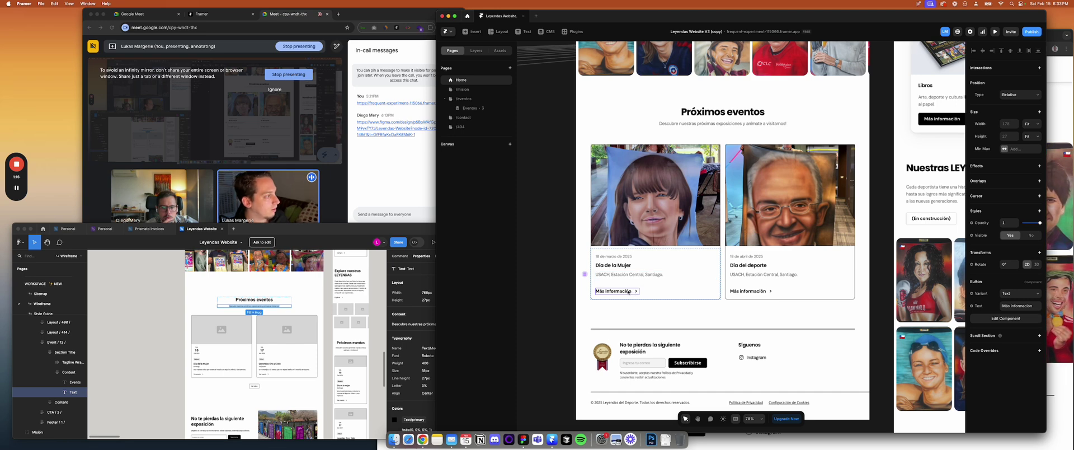
Try linking the Button component's primary White variant through a new link variable, and undo the assignment
double_click(629, 291)
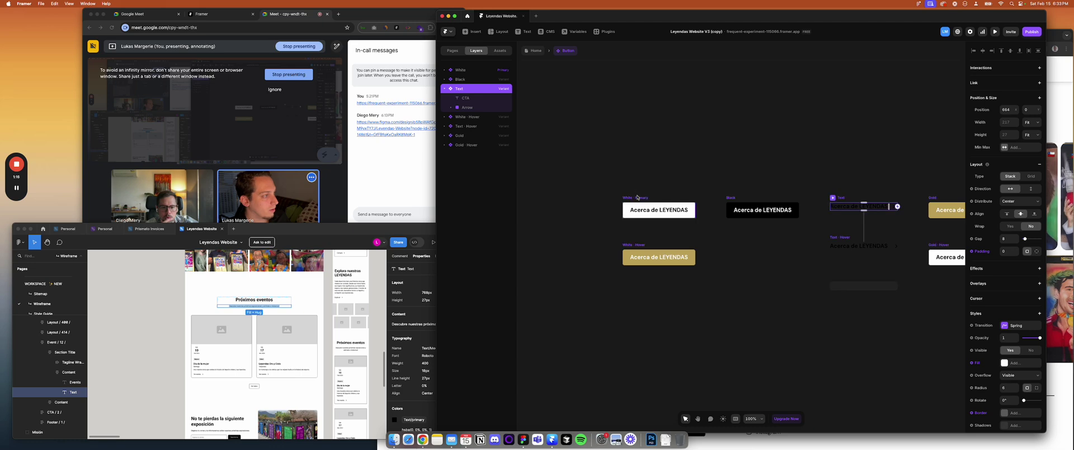
click(638, 197)
click(1038, 82)
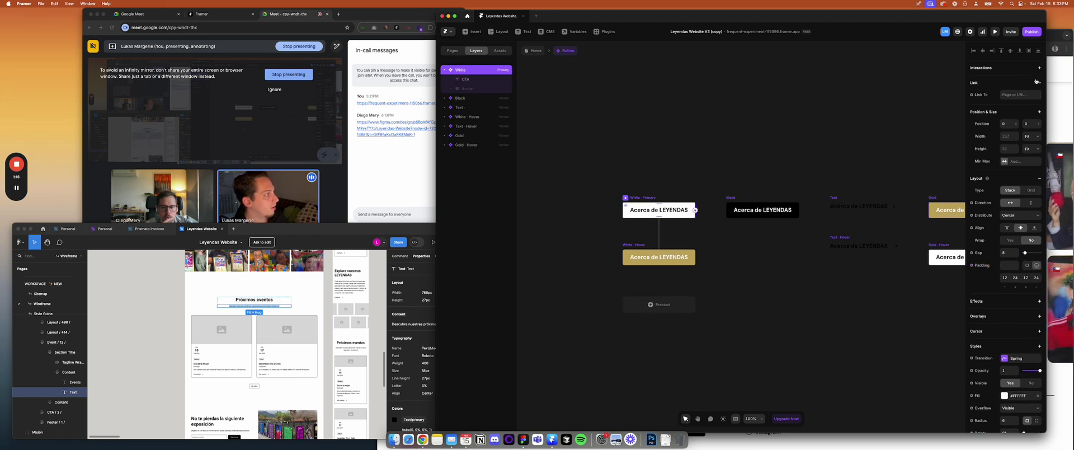
click(1018, 95)
click(1016, 120)
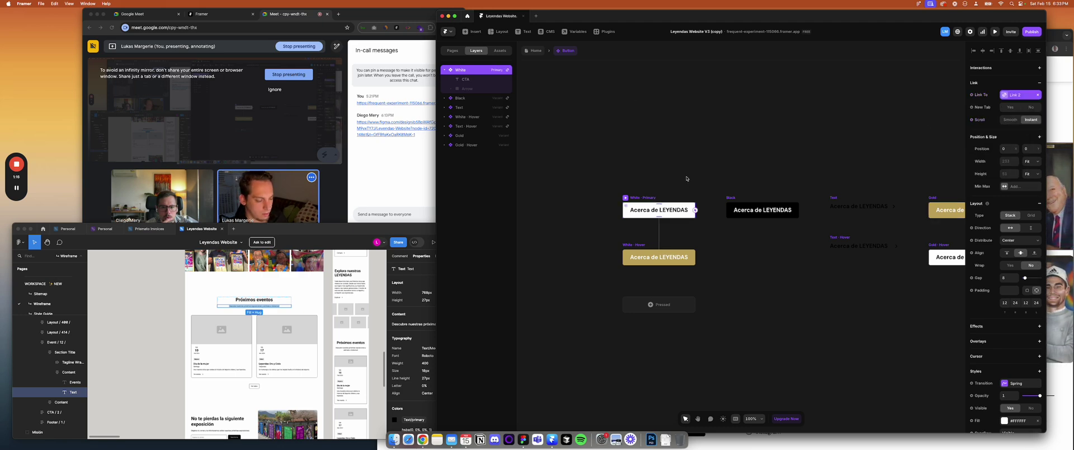
key(super+z)
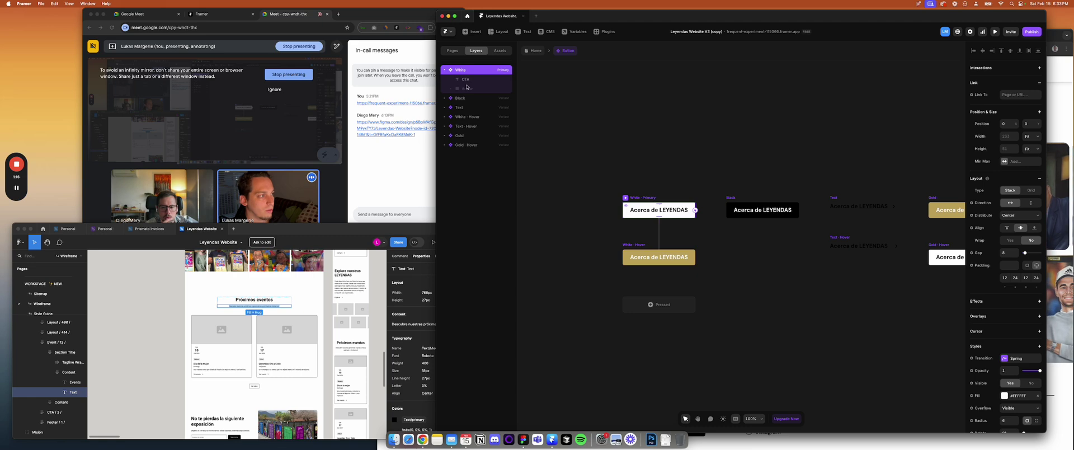
Return to the Home page and inspect the settings of the Exposiciones card's Más información button
click(533, 52)
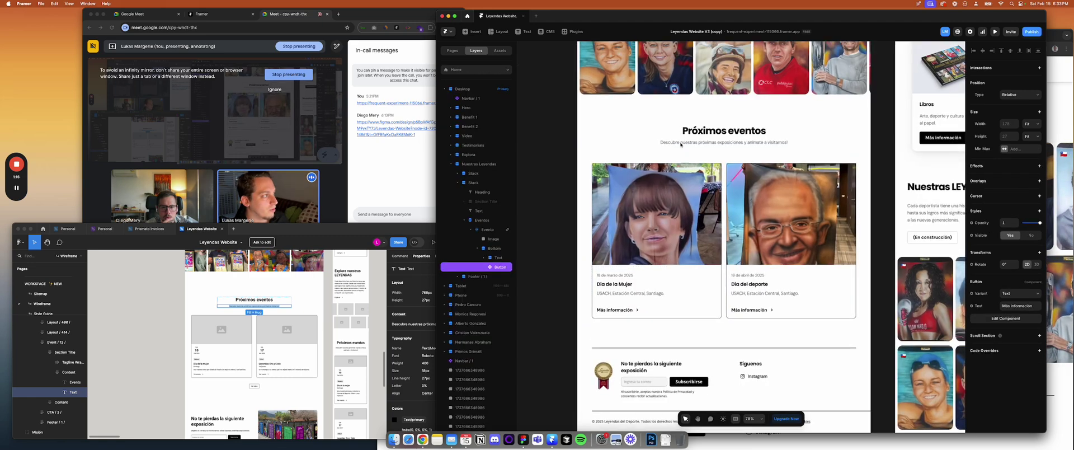
scroll(630, 85, up, 10)
click(631, 229)
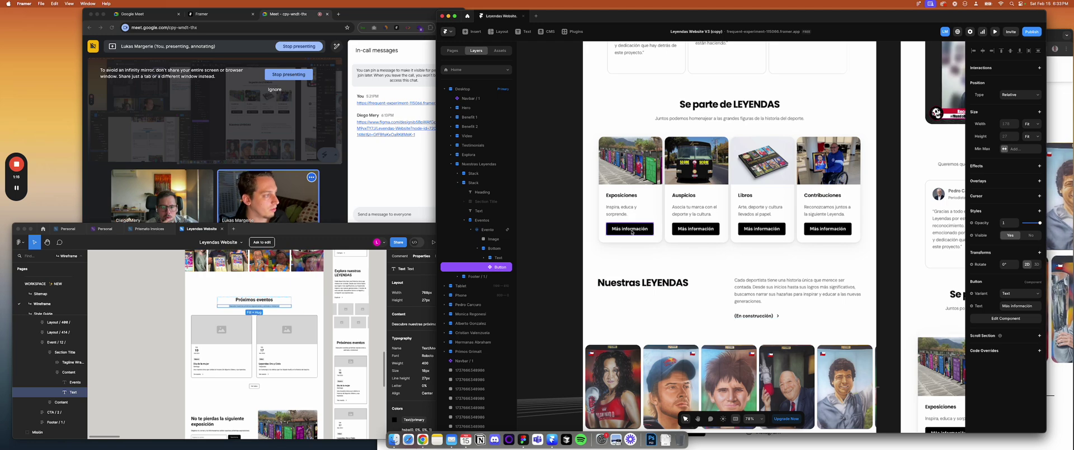
scroll(644, 336, down, 7)
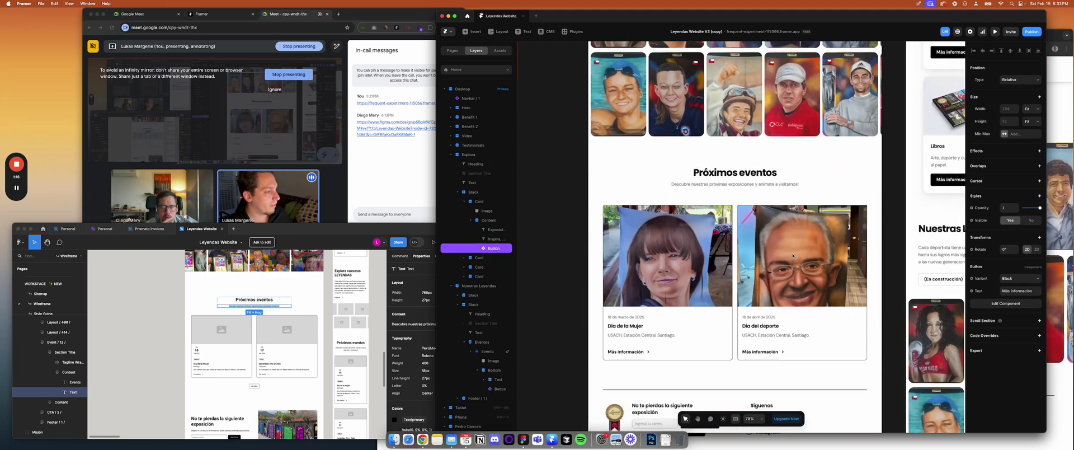
In the Button component, add a link to the primary White variant and bind it to a new link variable
double_click(644, 352)
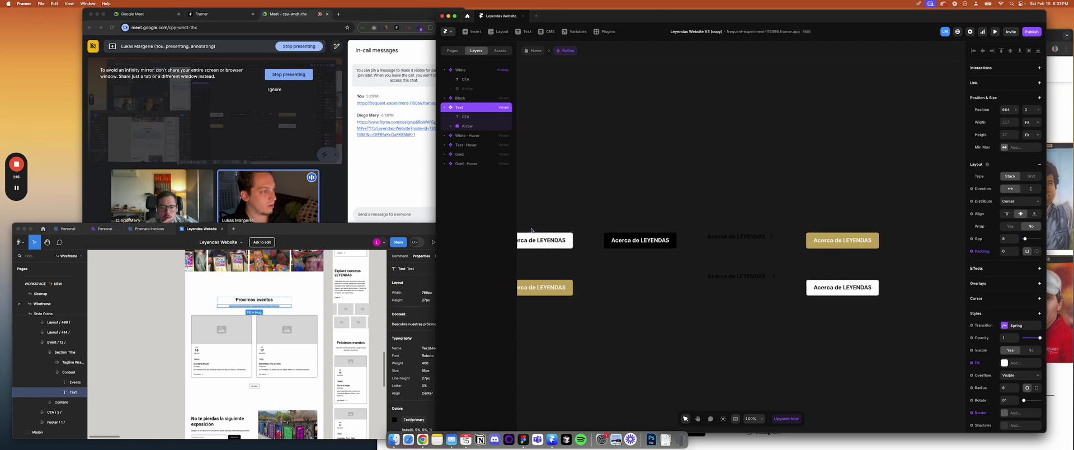
click(570, 212)
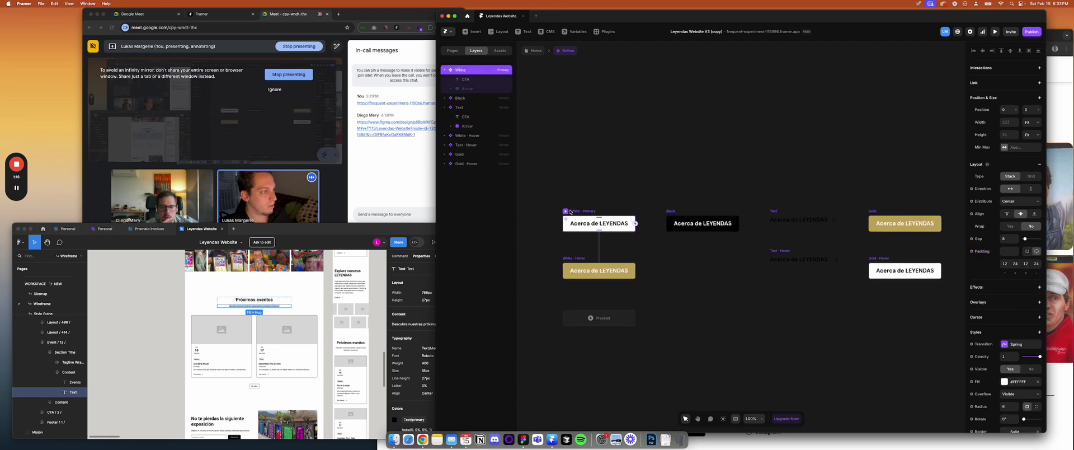
click(1040, 83)
click(979, 95)
click(981, 119)
click(1011, 100)
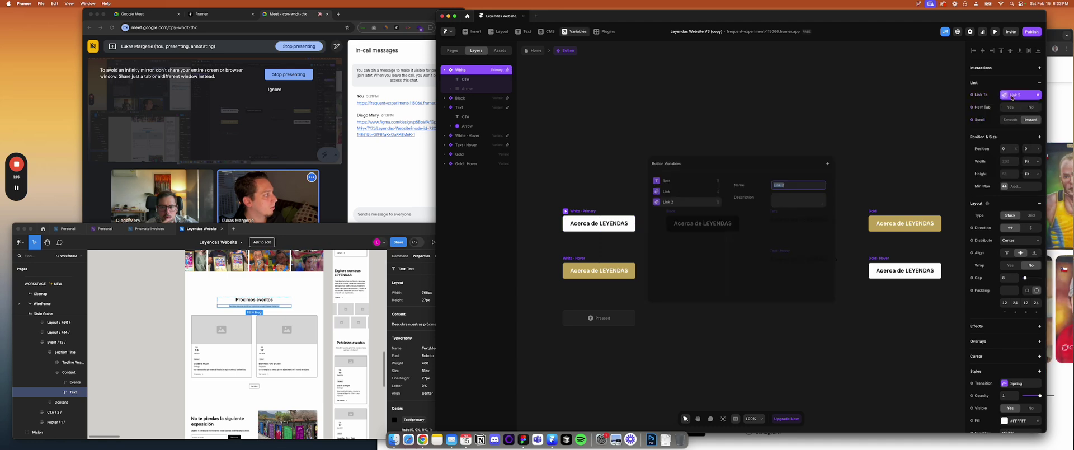
Remove the old Link variable from the Button component and rename the Link 2 variable to Link
click(704, 192)
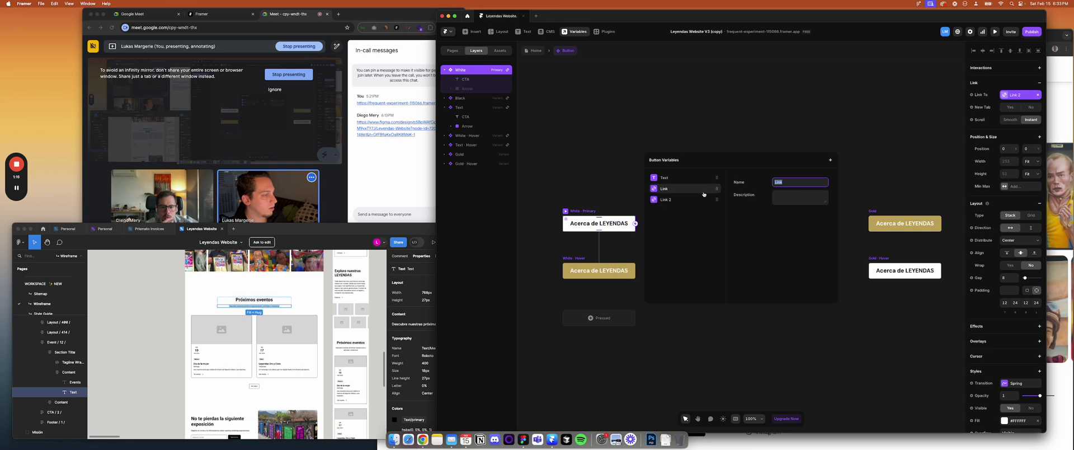
right_click(709, 190)
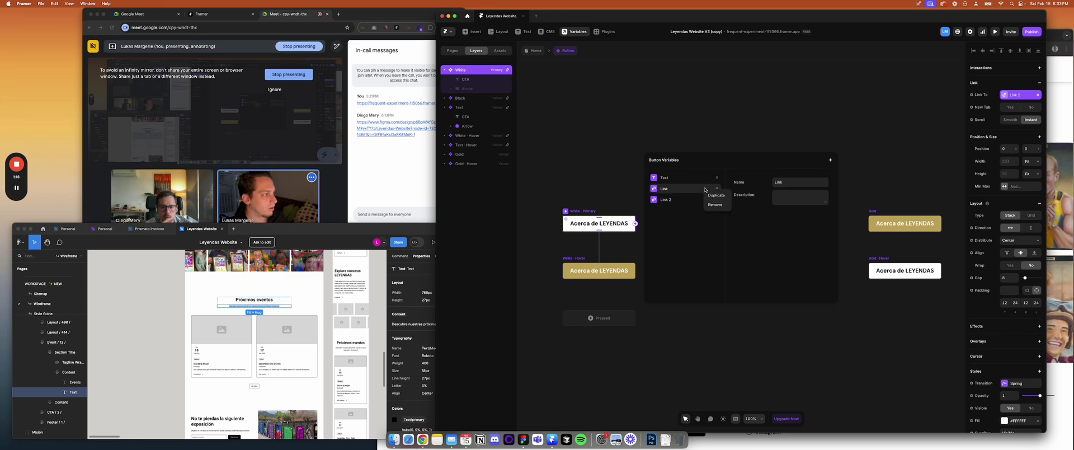
click(707, 207)
click(684, 190)
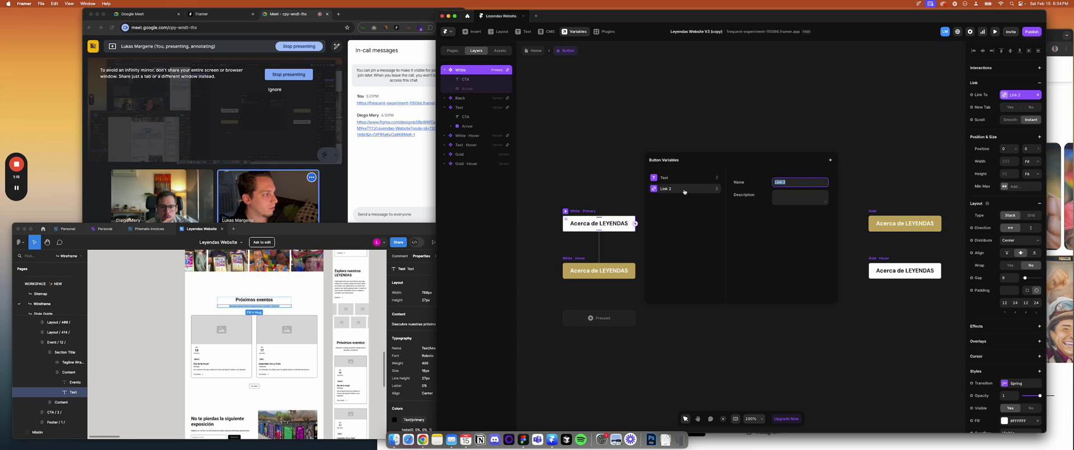
text(Link)
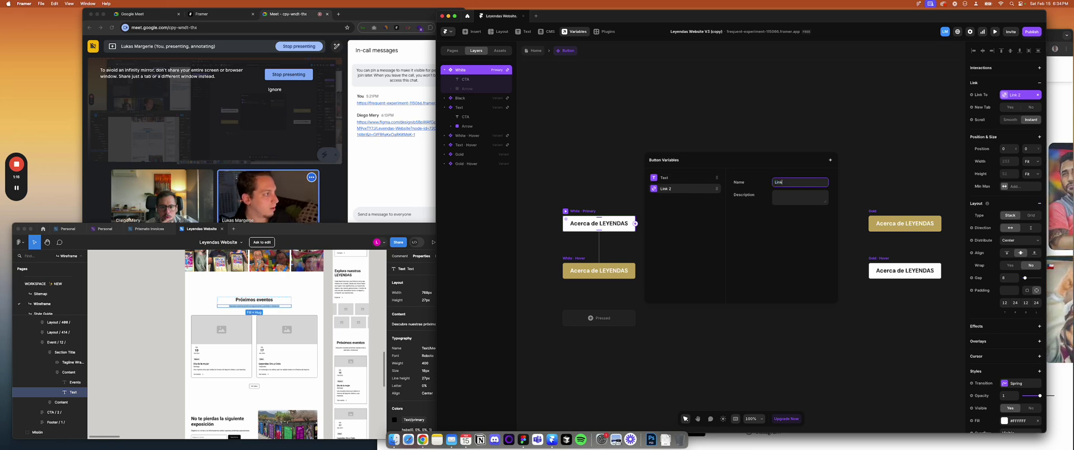
click(656, 119)
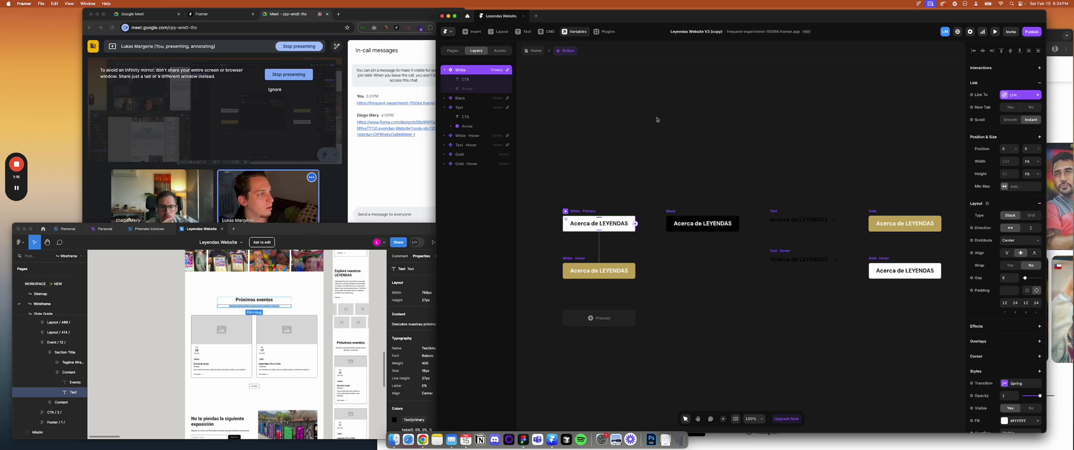
Back on the Home page, link the event card's Más información button to the /eventos/:slug CMS page
click(533, 51)
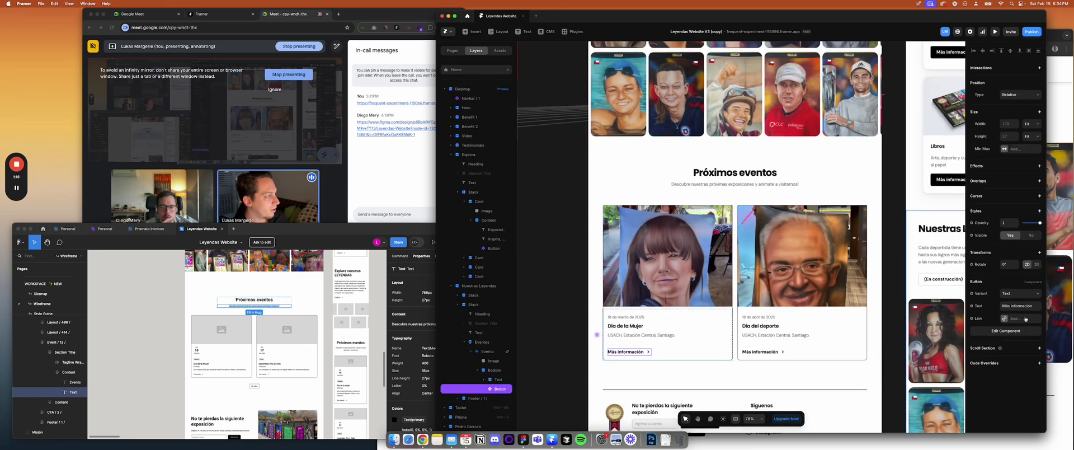
click(1025, 318)
click(934, 336)
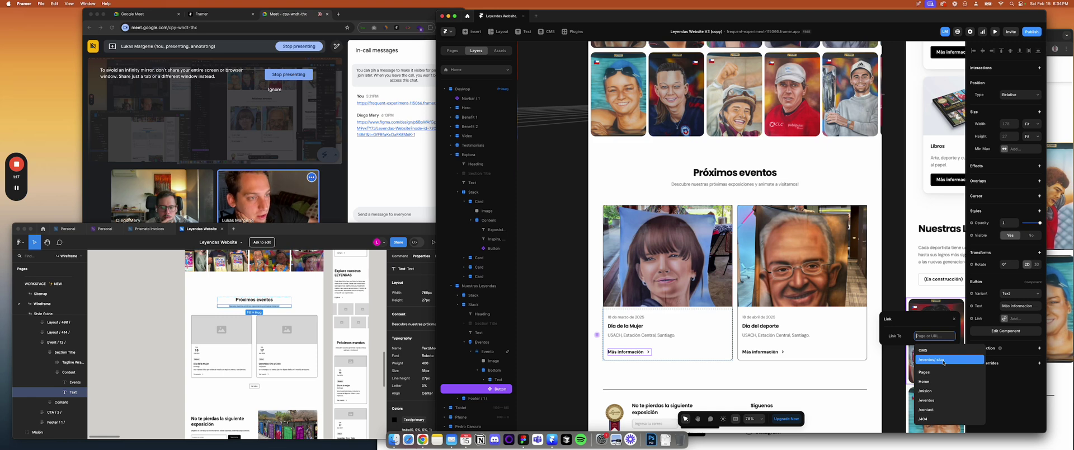
click(944, 360)
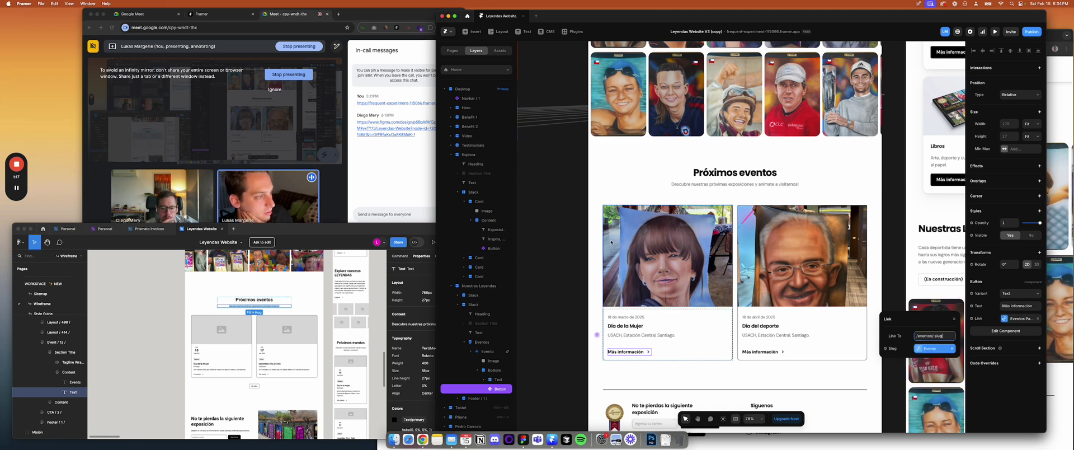
key(Escape)
key(Escape)
Publish the site update and review the live home page in Chrome down to the Próximos eventos section
click(1034, 33)
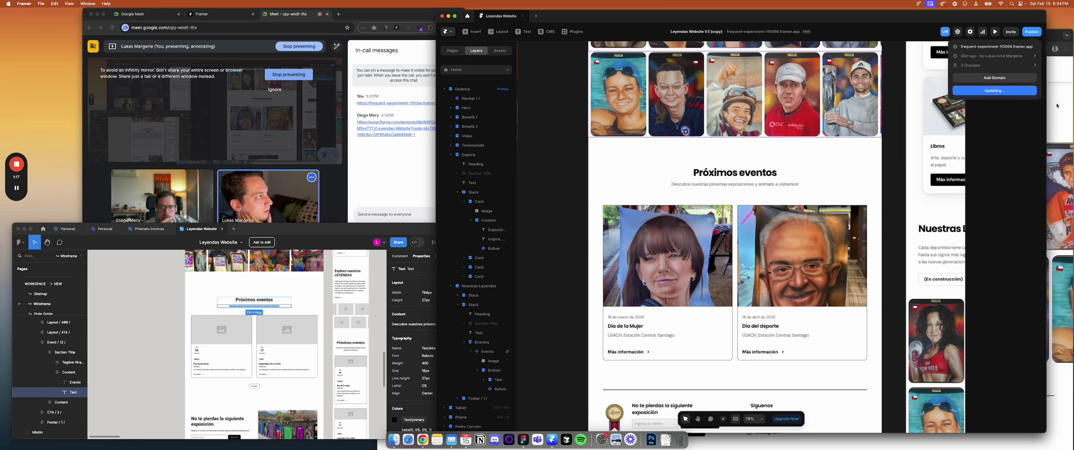
click(1057, 105)
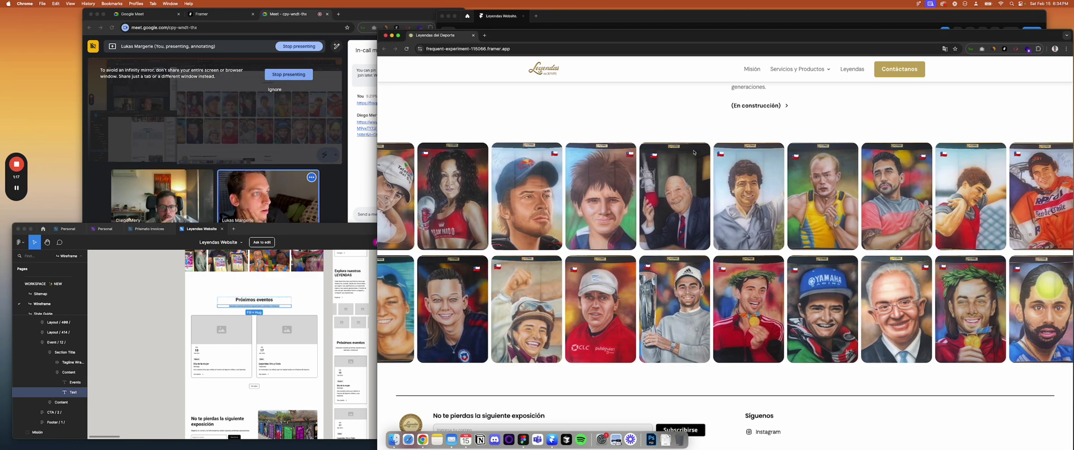
scroll(694, 152, down, 15)
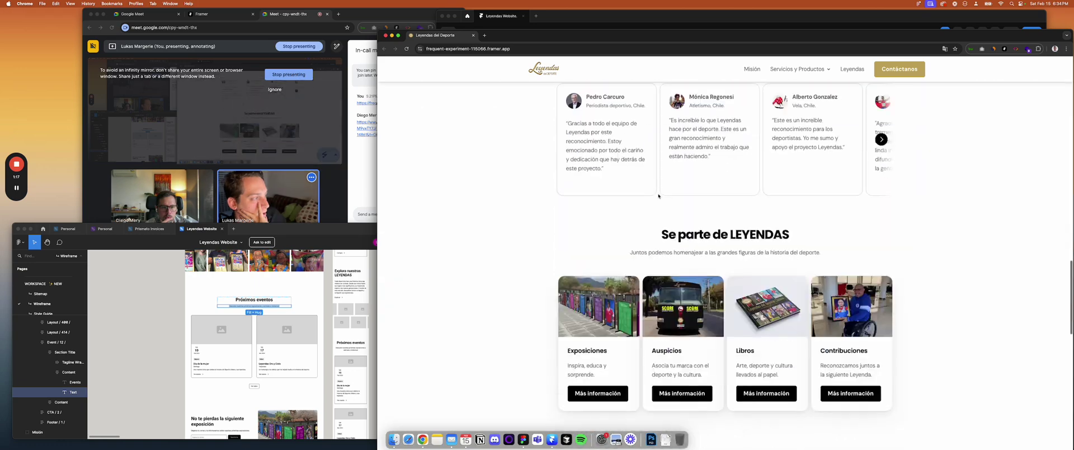
scroll(745, 210, up, 3)
scroll(722, 218, down, 3)
scroll(698, 228, up, 5)
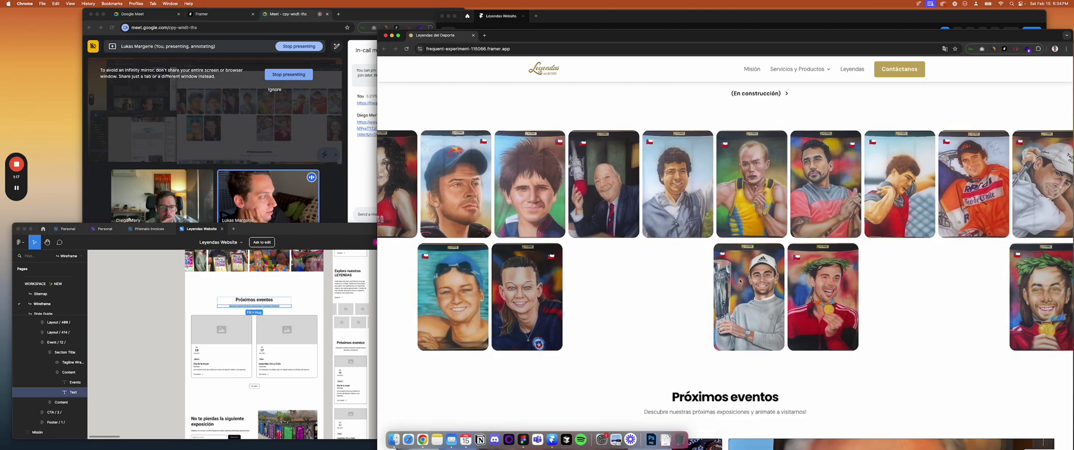
scroll(638, 311, up, 6)
scroll(636, 298, down, 7)
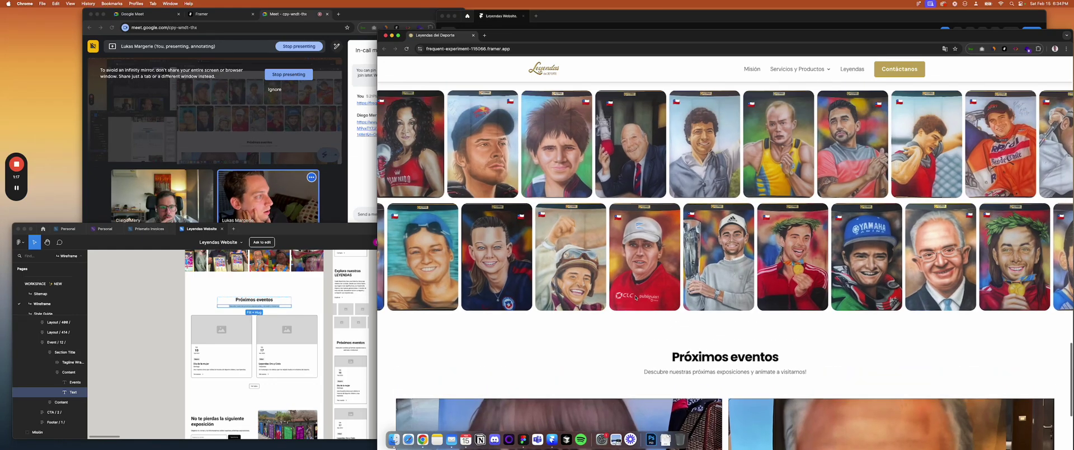
scroll(635, 297, down, 5)
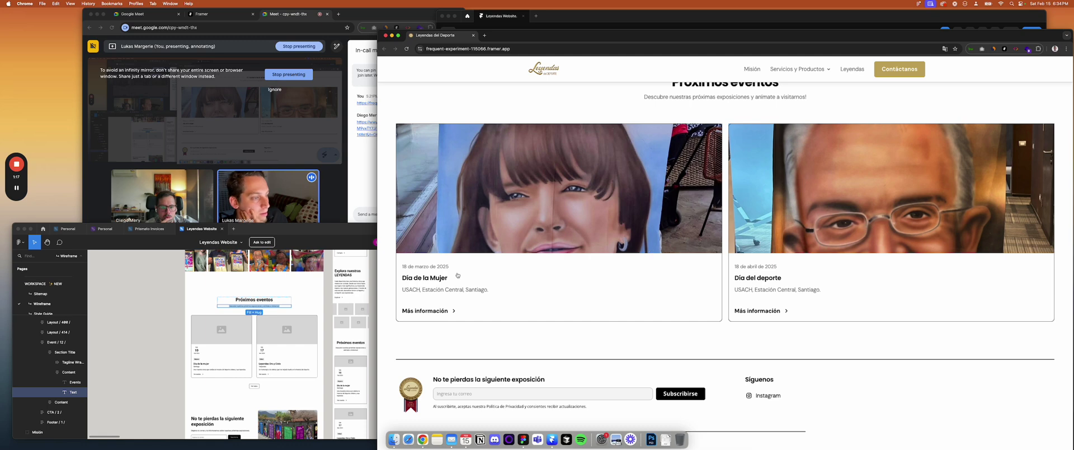
Test the Más información links of the Día del deporte and Día de la Mujer cards on the live site
click(749, 312)
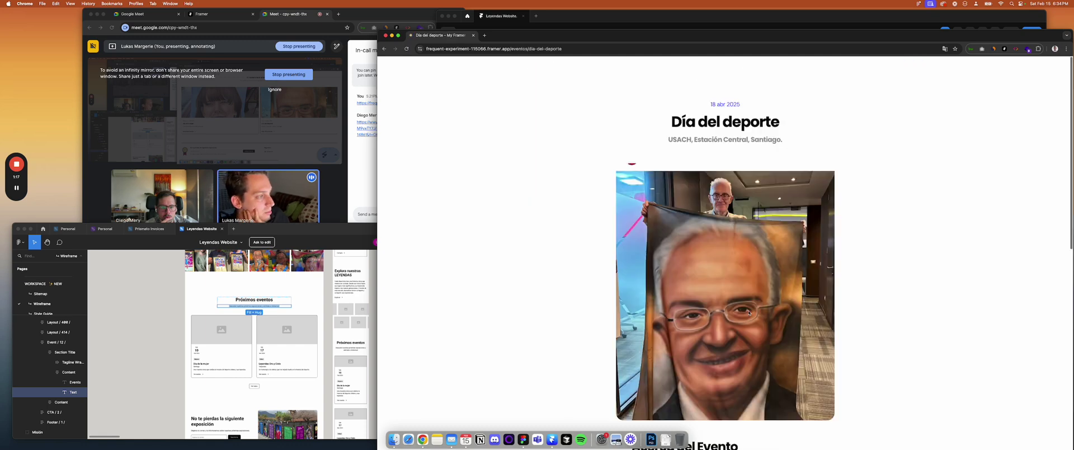
scroll(644, 328, down, 10)
key(super+bracketleft)
scroll(446, 298, down, 10)
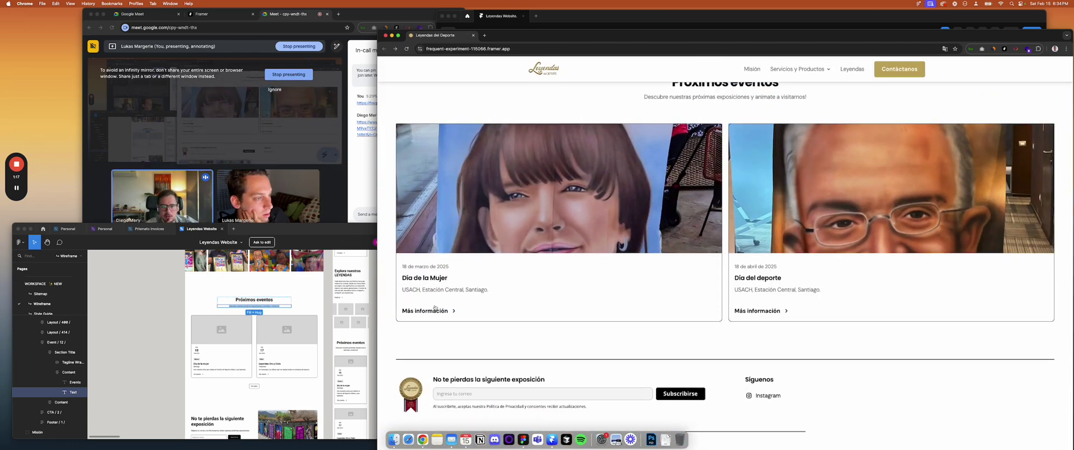
click(436, 308)
scroll(434, 311, down, 10)
scroll(550, 311, left, 5)
scroll(504, 252, down, 15)
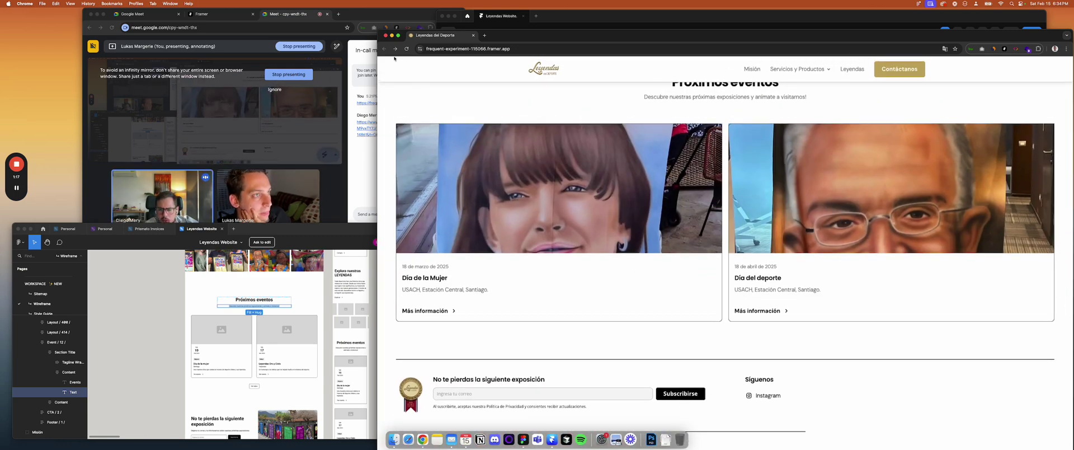
Back in Framer, set the overflow of the event card in the Eventos list to Hidden and check its corners
click(551, 18)
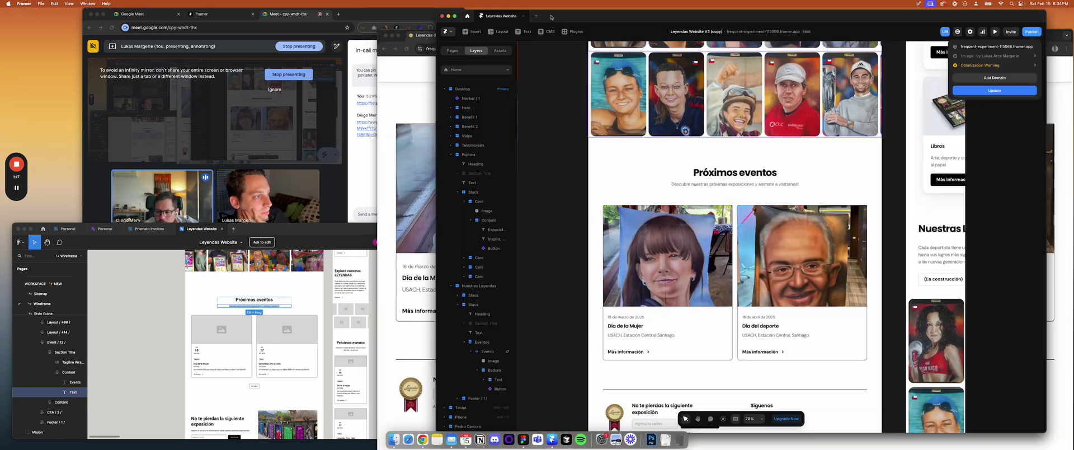
click(631, 288)
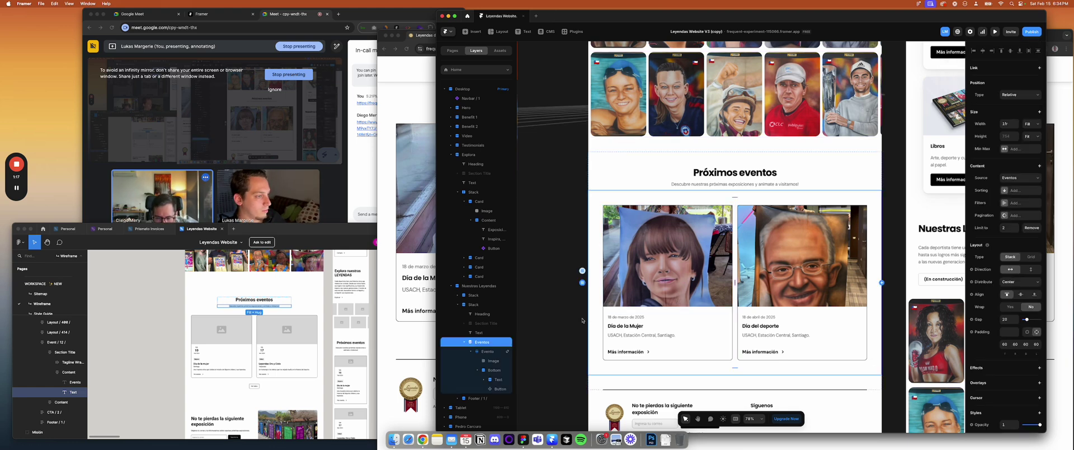
click(464, 342)
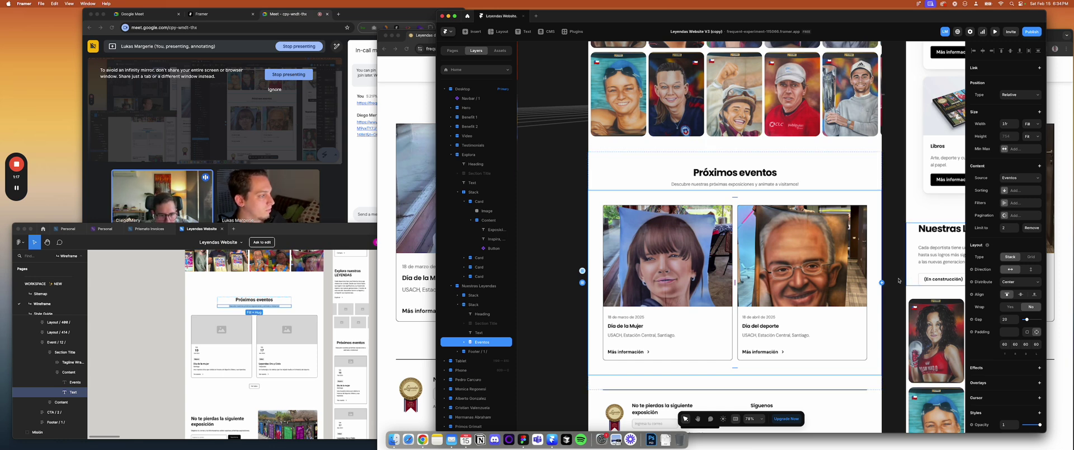
scroll(727, 212, up, 10)
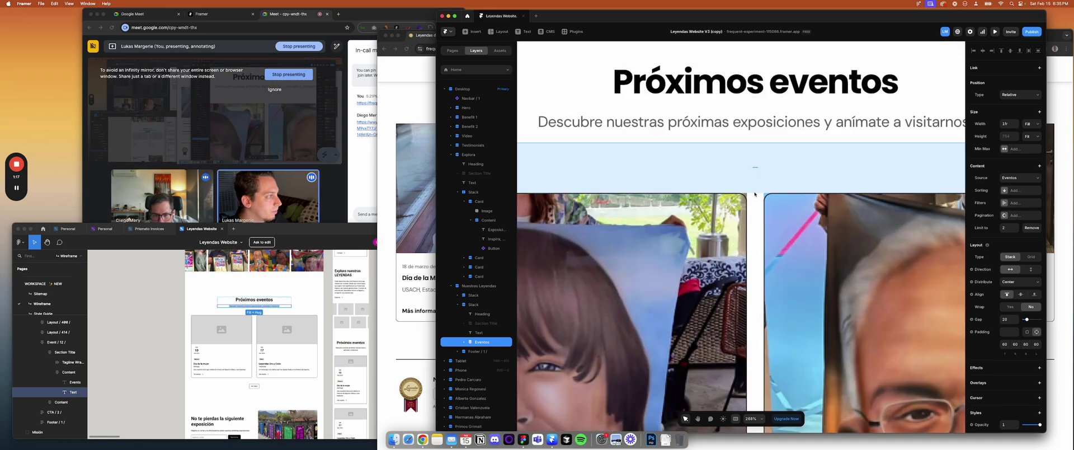
click(728, 211)
scroll(746, 197, down, 10)
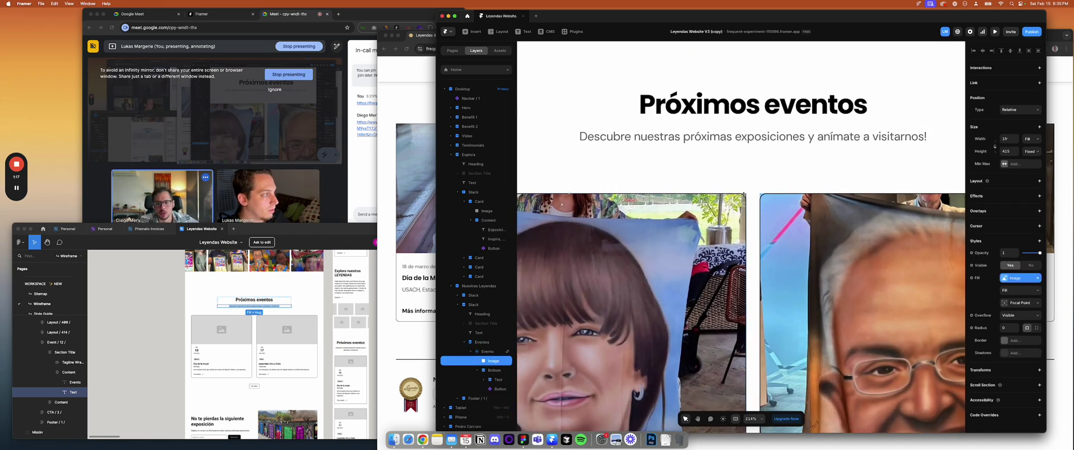
click(487, 352)
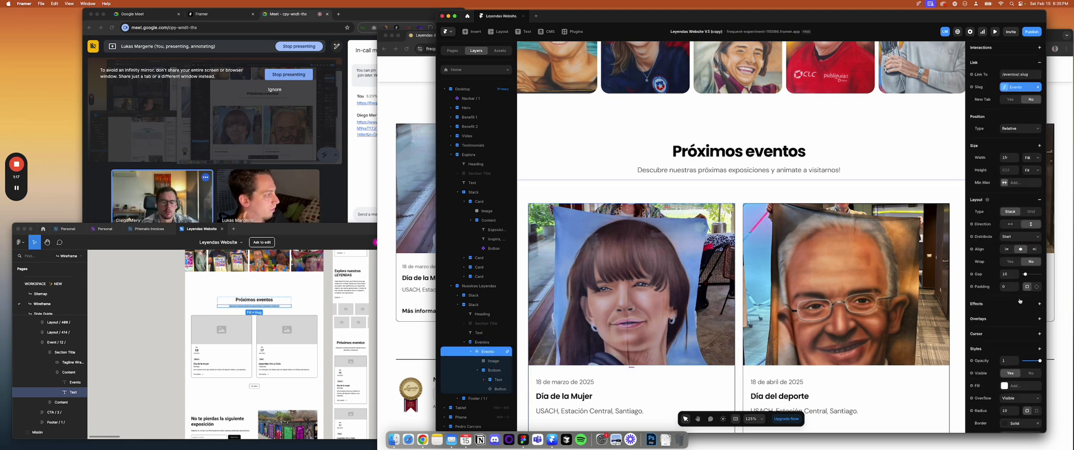
click(1034, 401)
click(1018, 407)
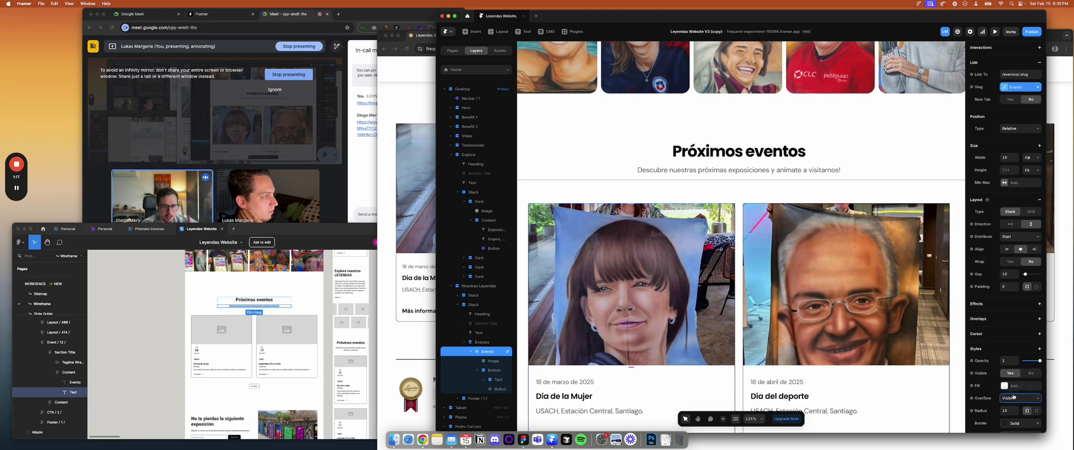
scroll(858, 331, down, 5)
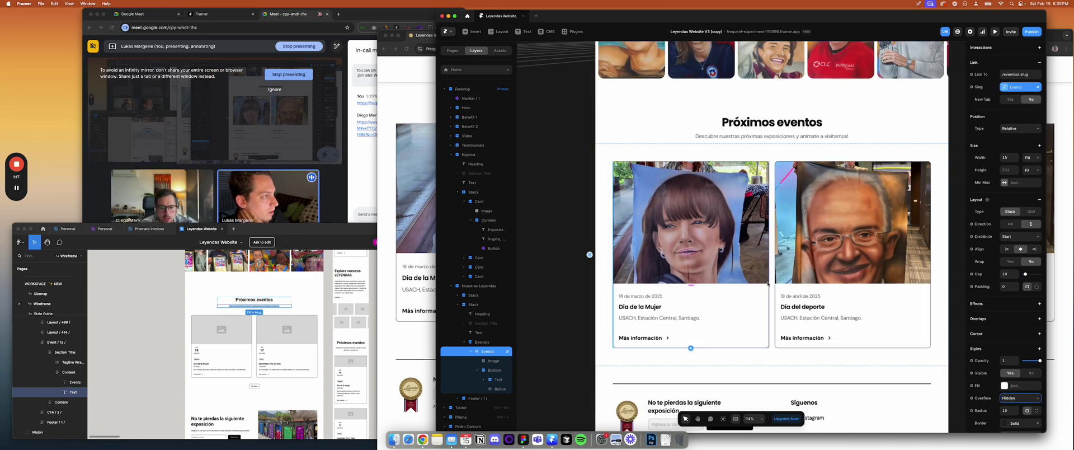
key(Escape)
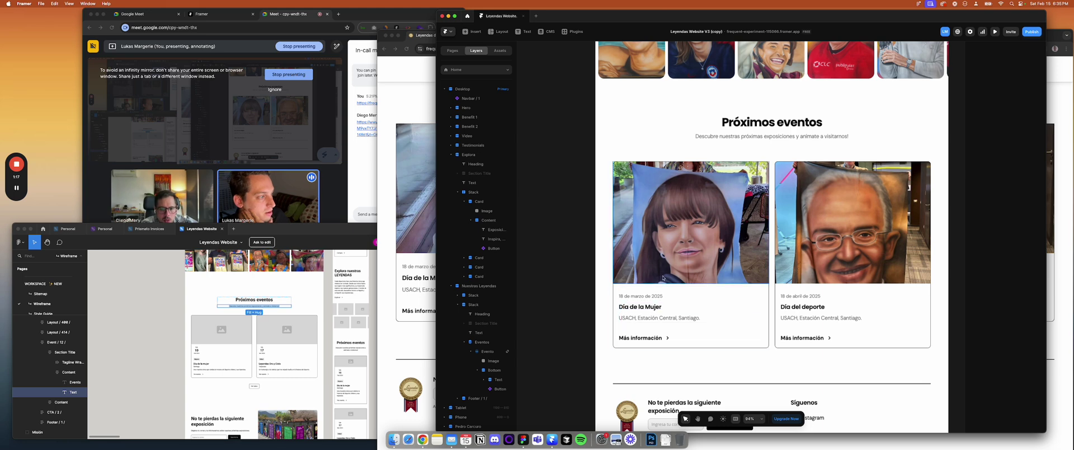
scroll(612, 161, up, 5)
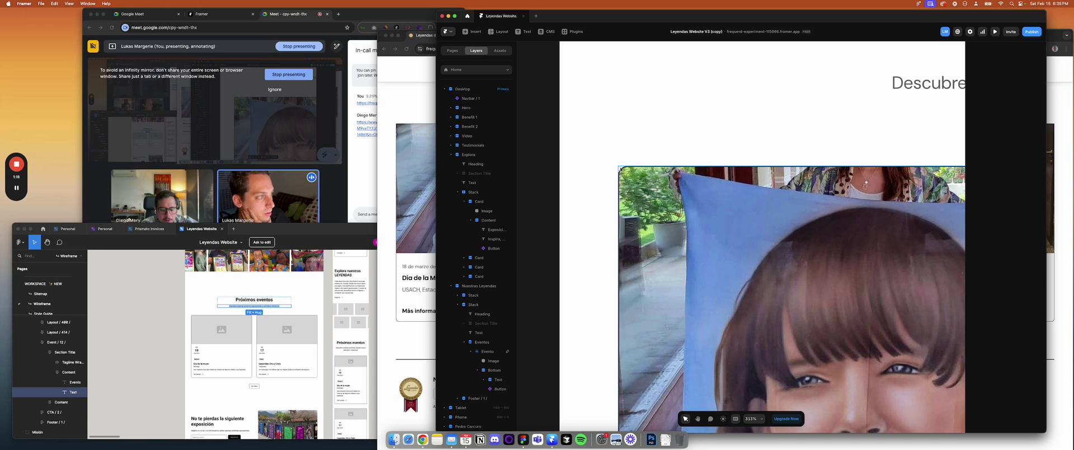
scroll(621, 169, down, 8)
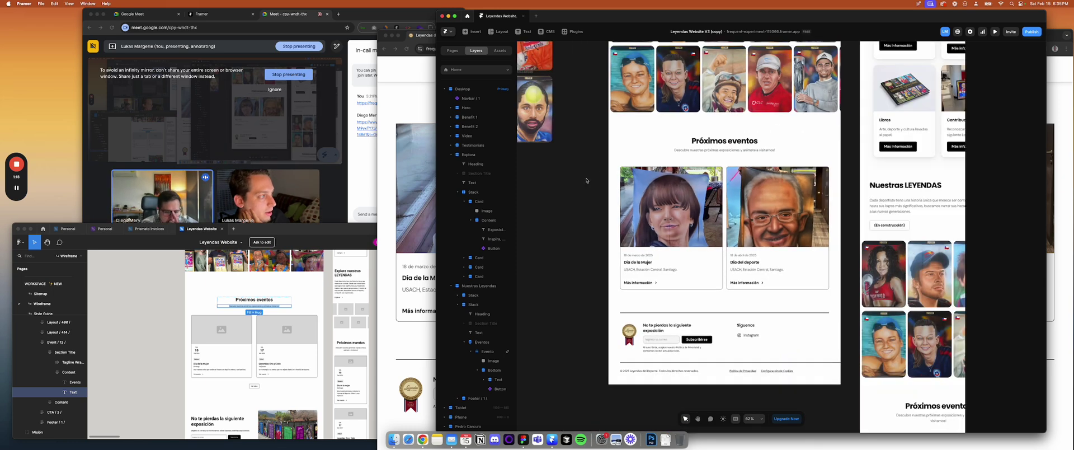
Add a maximum width of 1200 to the Eventos list wrapper in the desktop Próximos eventos section
scroll(539, 235, right, 2)
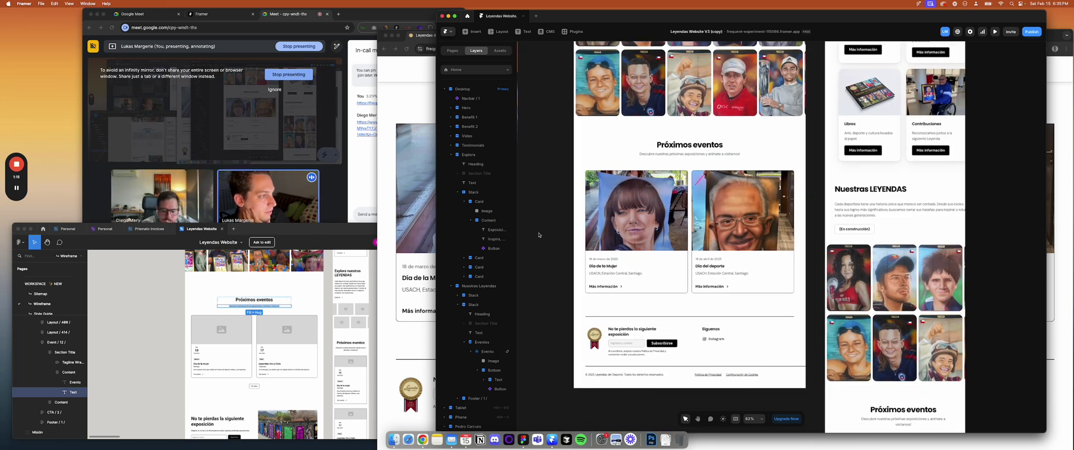
click(579, 239)
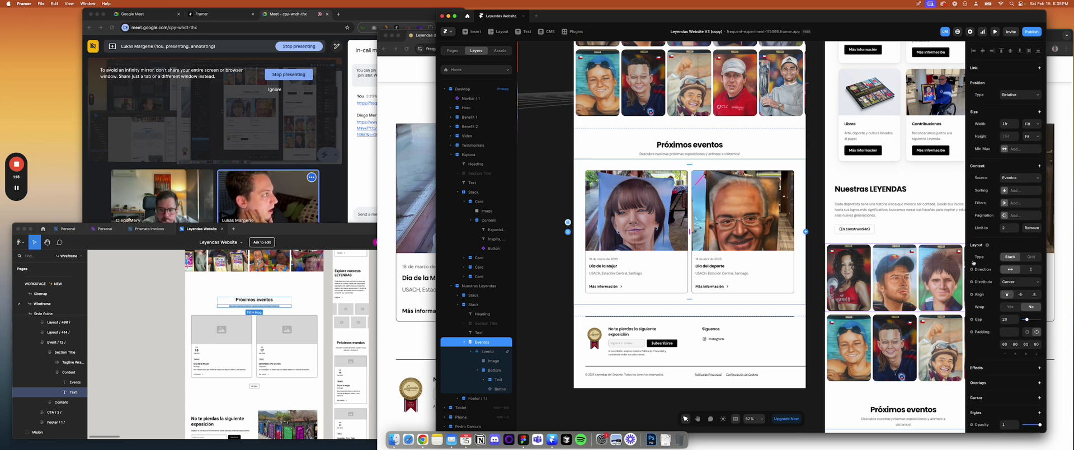
click(1039, 112)
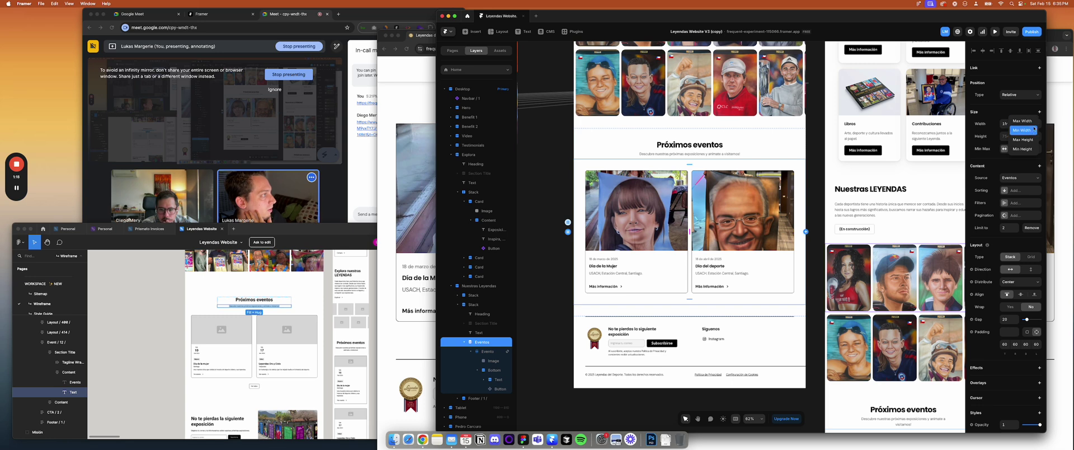
click(1024, 121)
click(1031, 150)
click(1032, 157)
click(1009, 150)
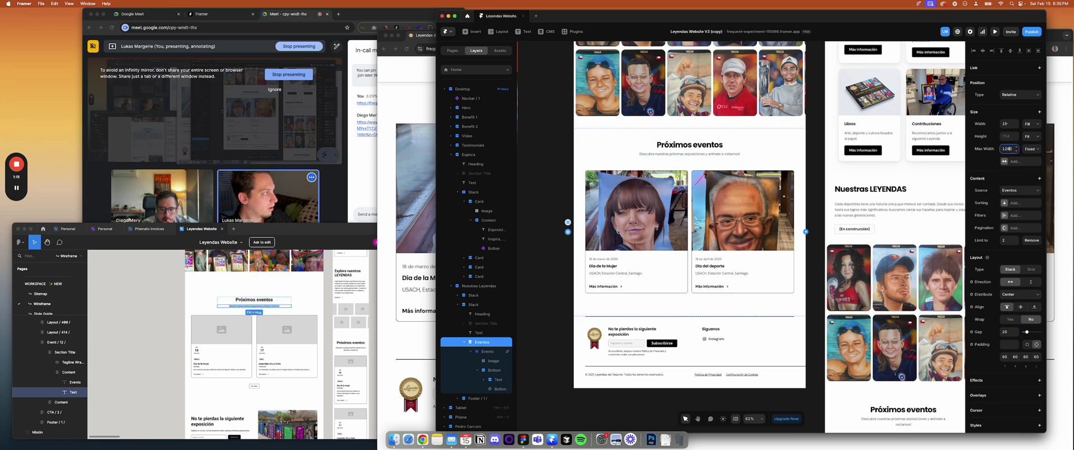
click(824, 180)
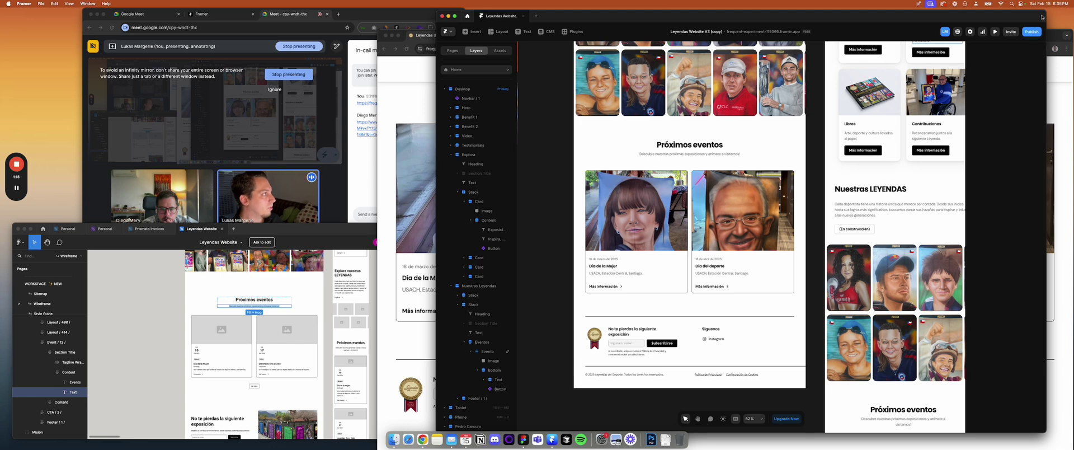
Publish the site update, reload the live home page in Chrome and check the event cards' width under Próximos eventos
click(1032, 32)
click(996, 92)
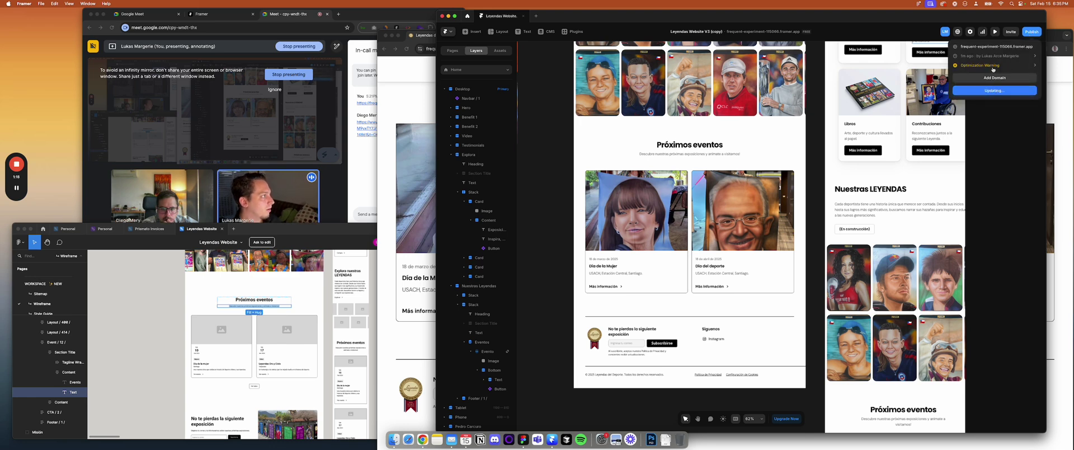
click(993, 68)
click(954, 47)
click(408, 207)
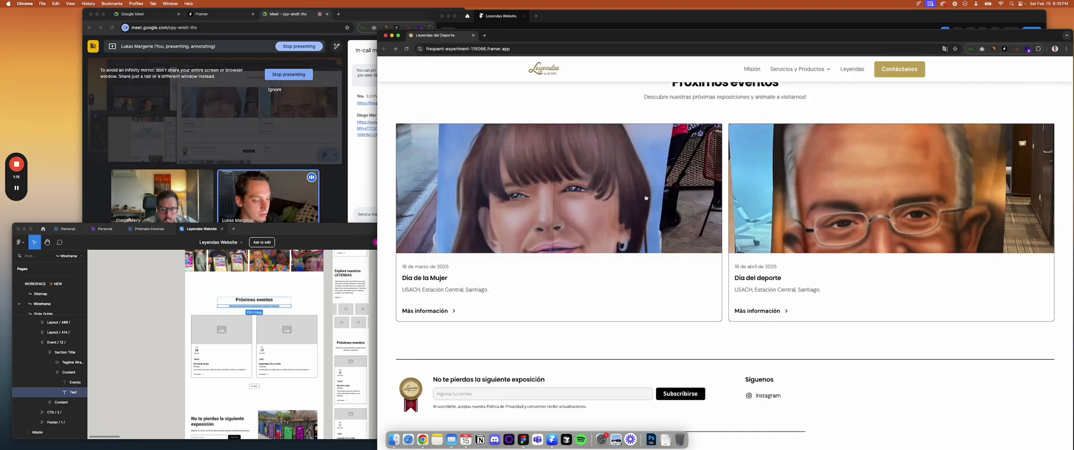
key(super+r)
scroll(521, 221, down, 5)
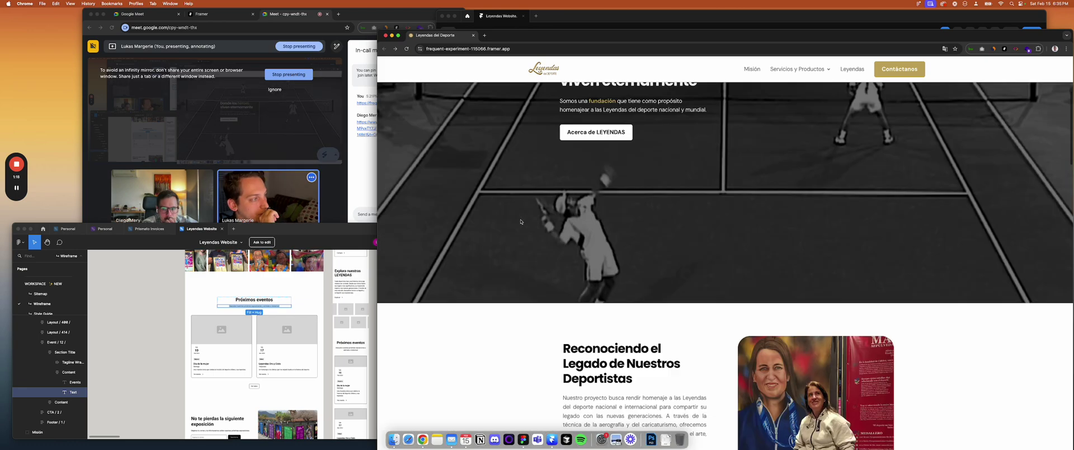
scroll(521, 222, down, 10)
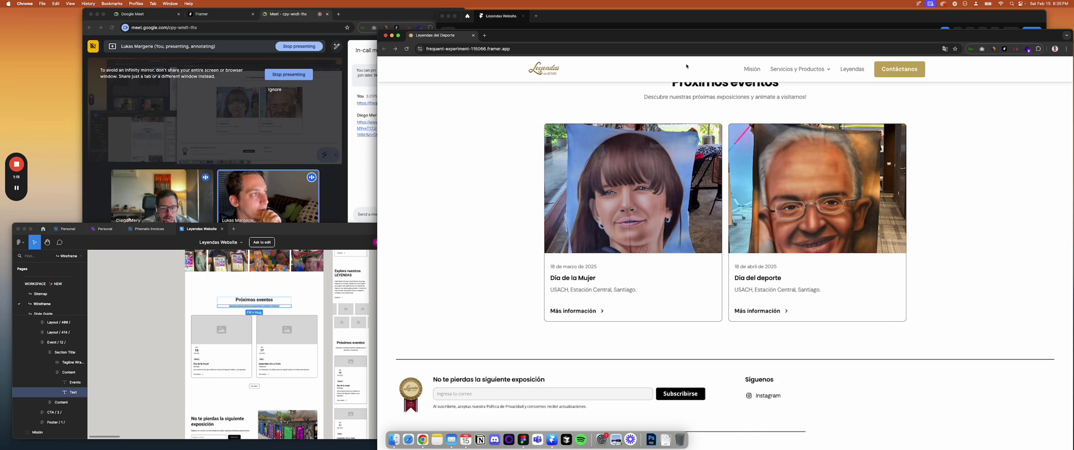
Back in Framer, open the Explora card's Button component, inspect its variants and move Gold and Gold - Hover farther from the Text variants
click(616, 22)
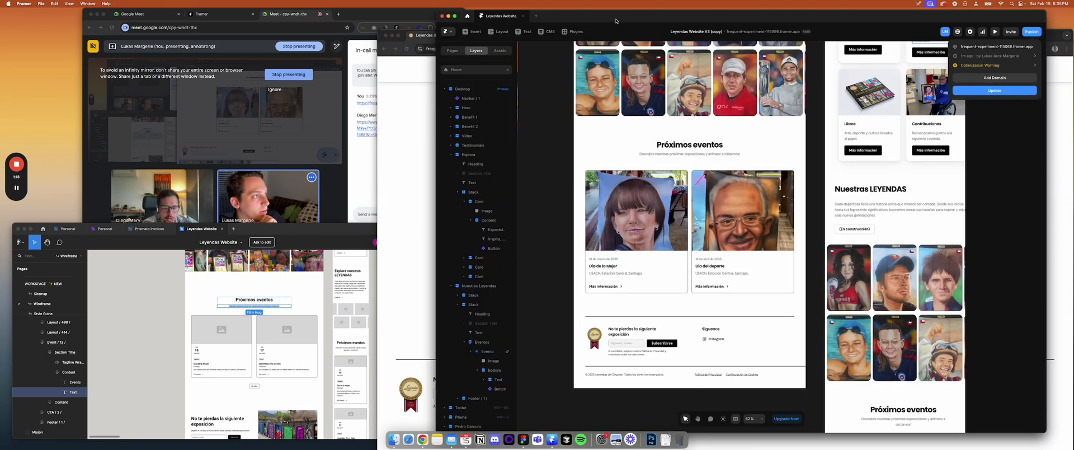
click(700, 351)
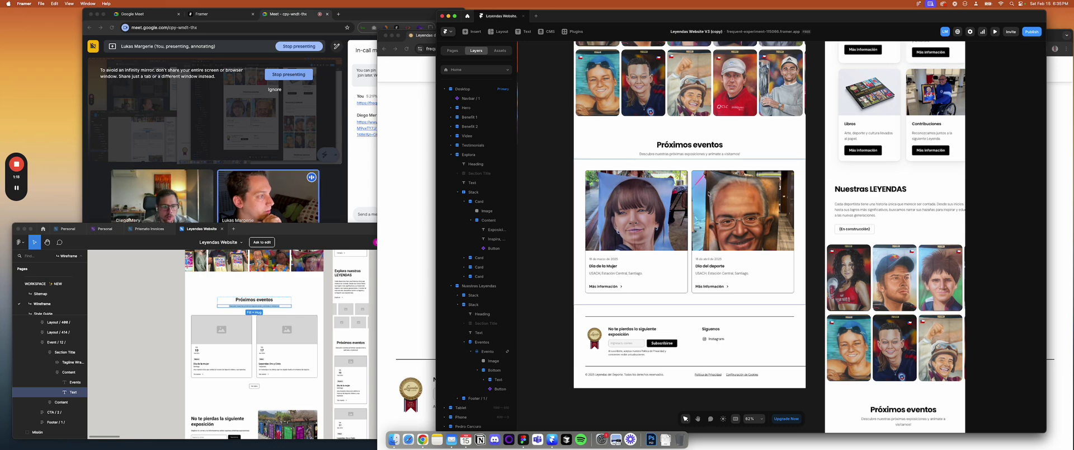
scroll(670, 136, up, 5)
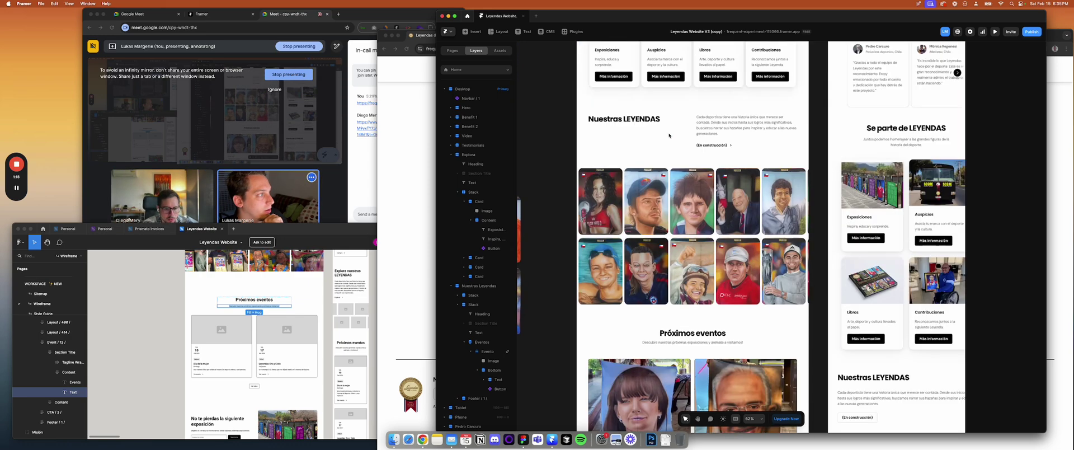
double_click(494, 248)
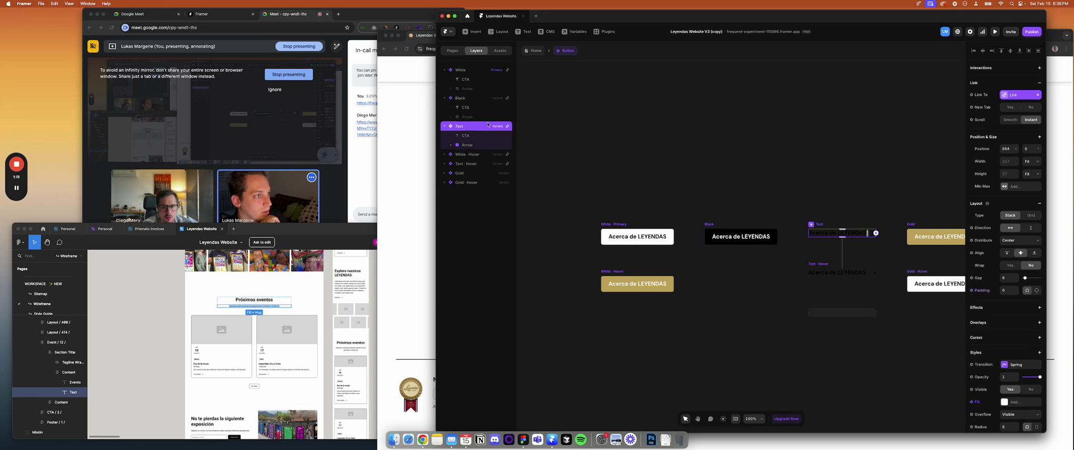
click(464, 163)
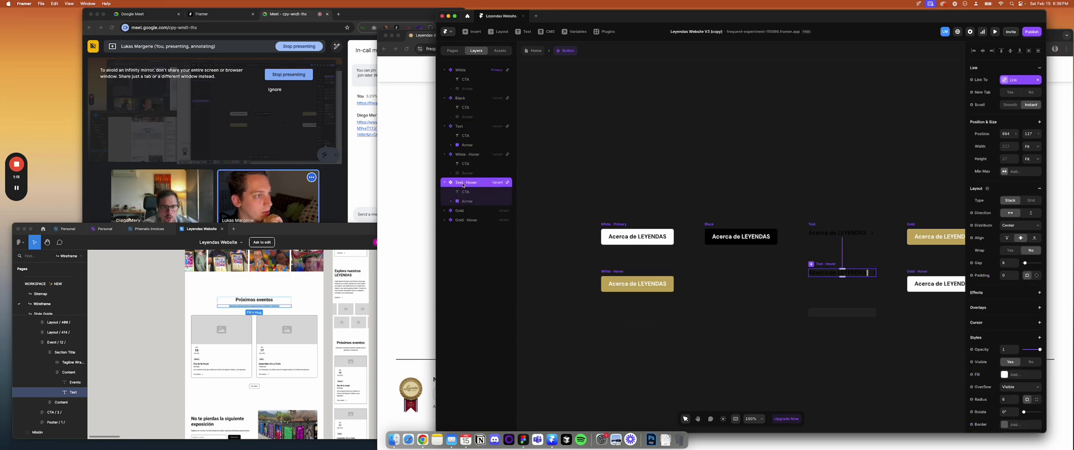
click(463, 211)
click(463, 239)
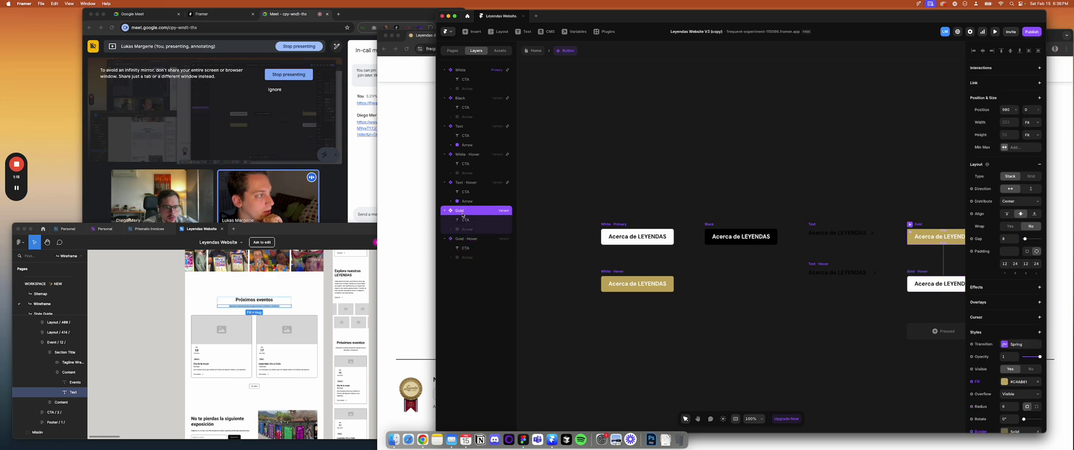
click(463, 191)
scroll(621, 202, right, 5)
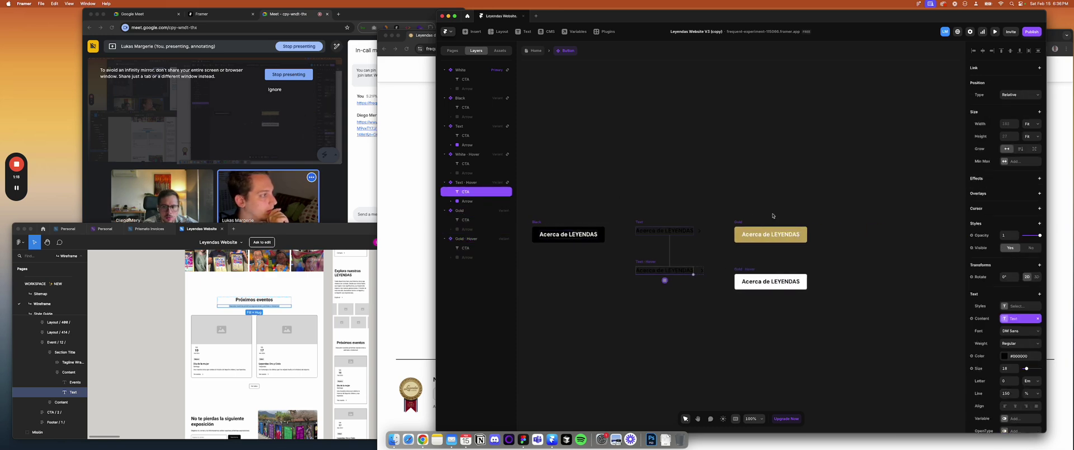
click(744, 223)
drag(737, 269, 756, 269)
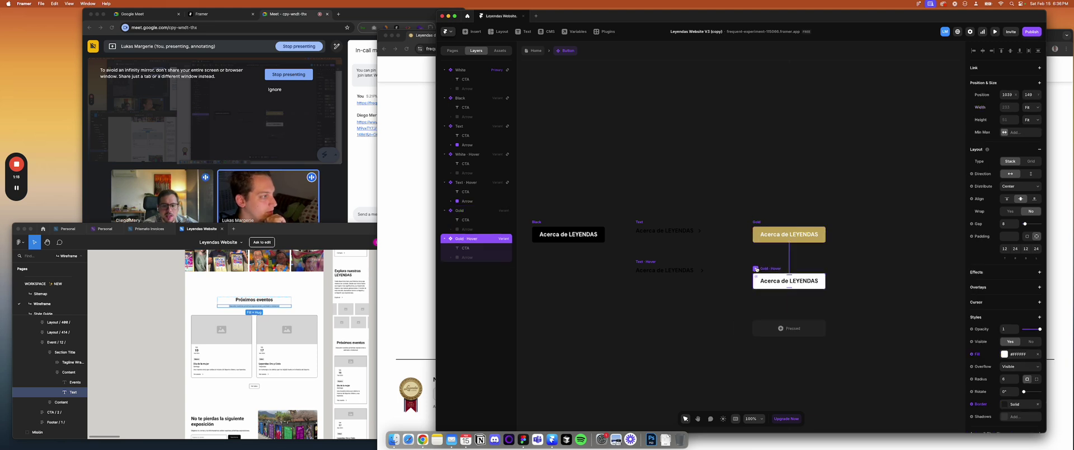
Preview the Gold - Hover and White variants of the button component to check their hover behaviour
key(super+p)
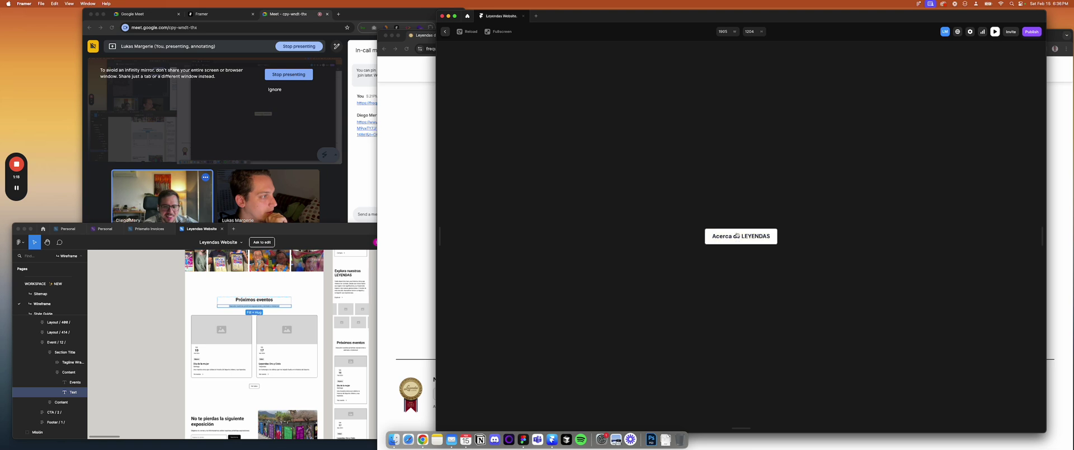
click(445, 32)
click(633, 182)
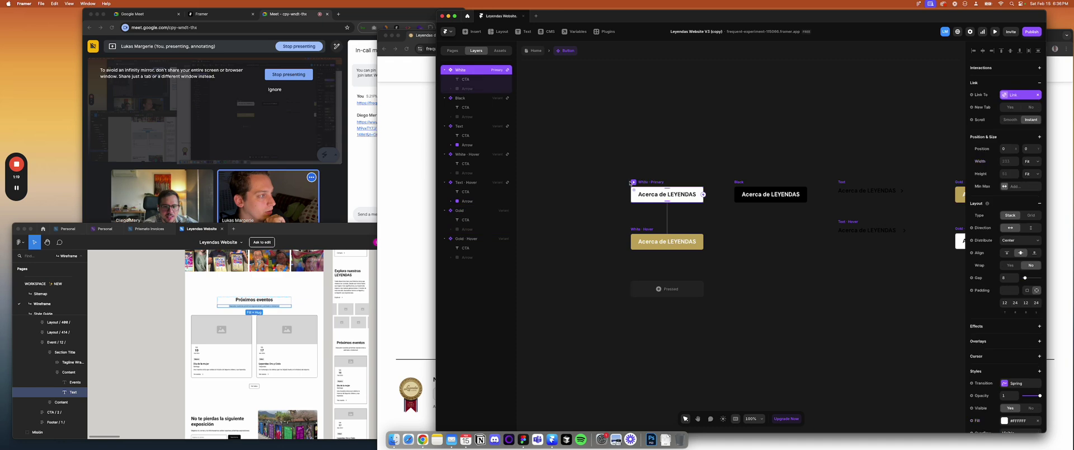
key(super+p)
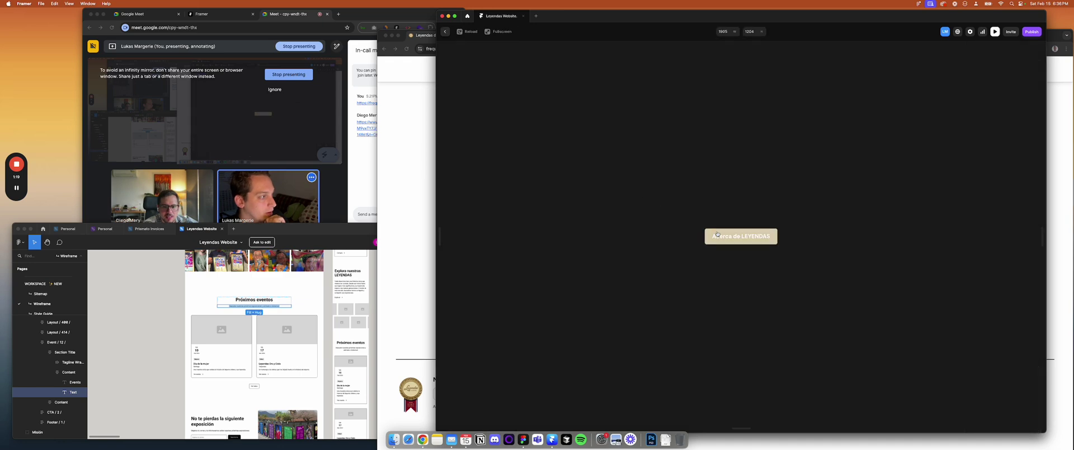
key(Escape)
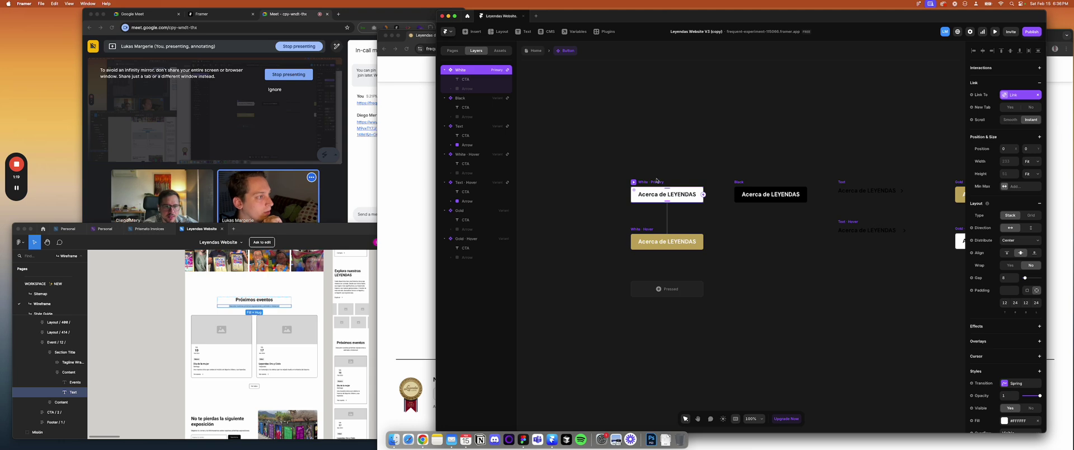
Return to the Home page, read the site's optimization warning about the nested link and open the White layer it refers to
click(536, 50)
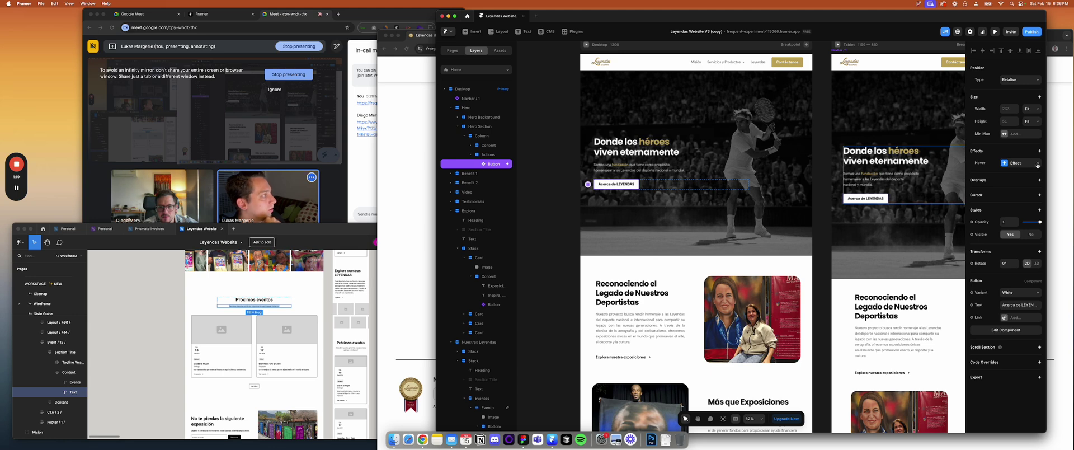
scroll(1024, 210, down, 5)
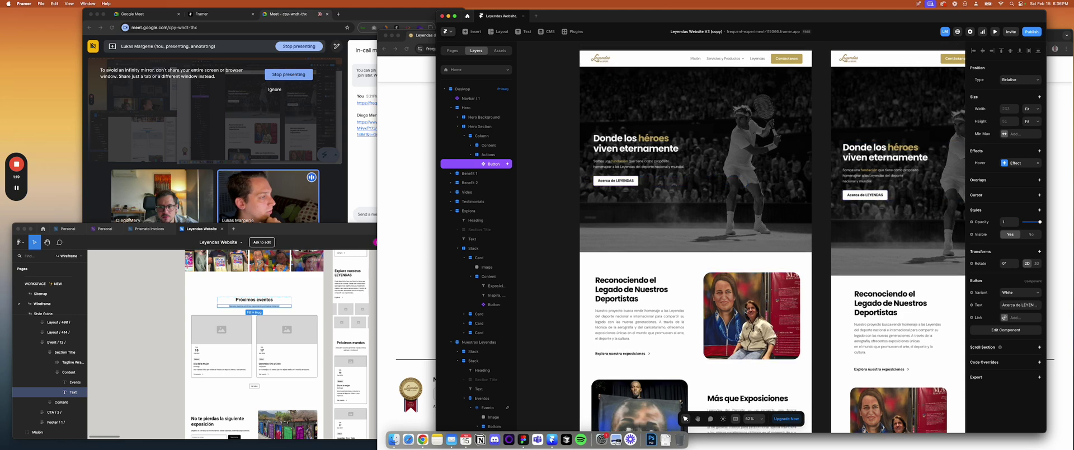
click(1039, 30)
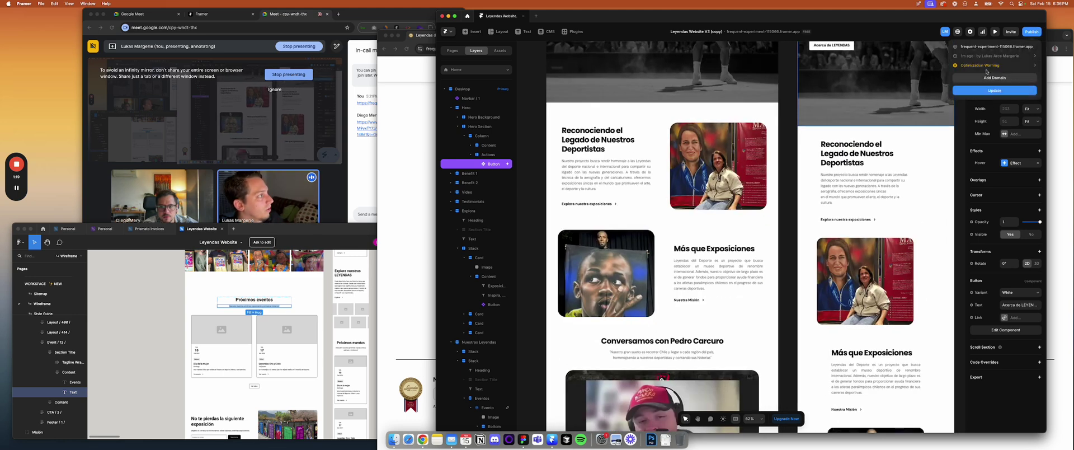
click(972, 67)
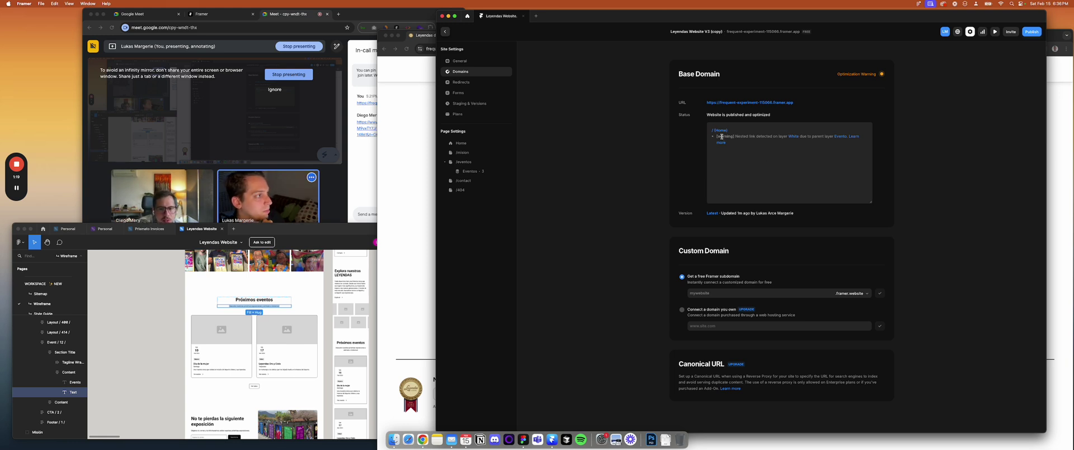
drag(727, 136, 785, 143)
click(767, 146)
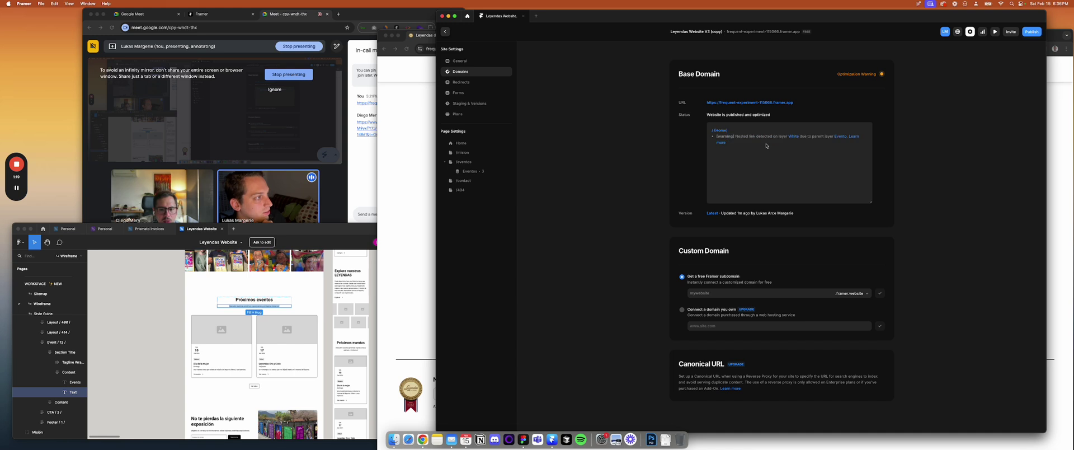
click(793, 137)
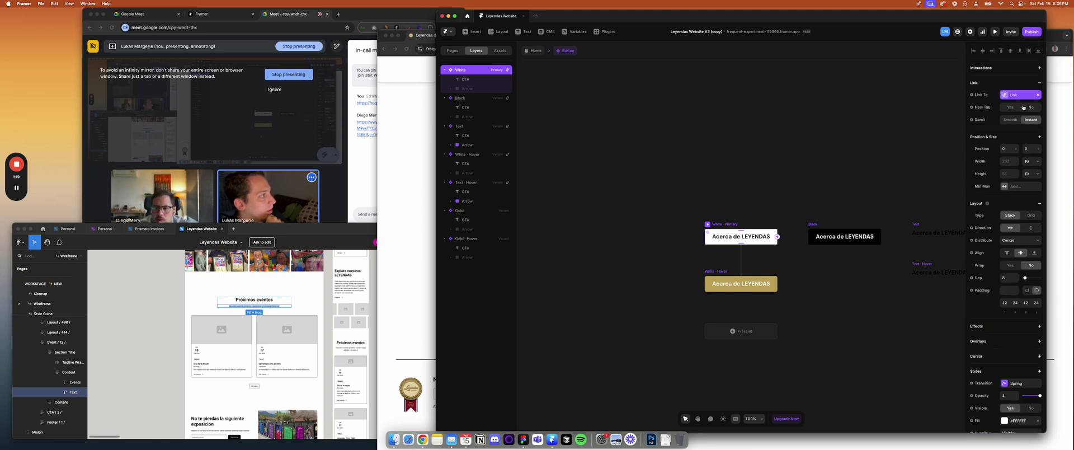
Try removing the link from the White primary variant of the button component
click(1038, 95)
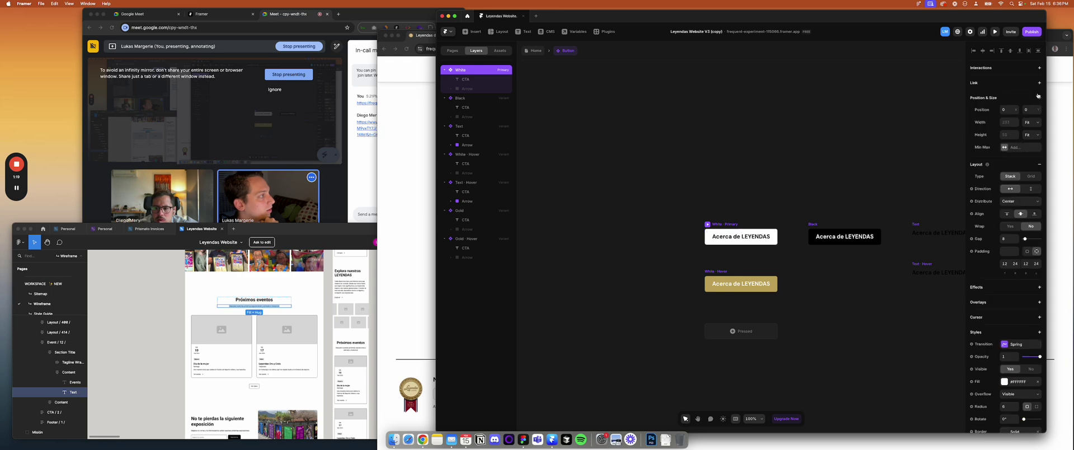
scroll(895, 202, down, 2)
scroll(1007, 260, down, 3)
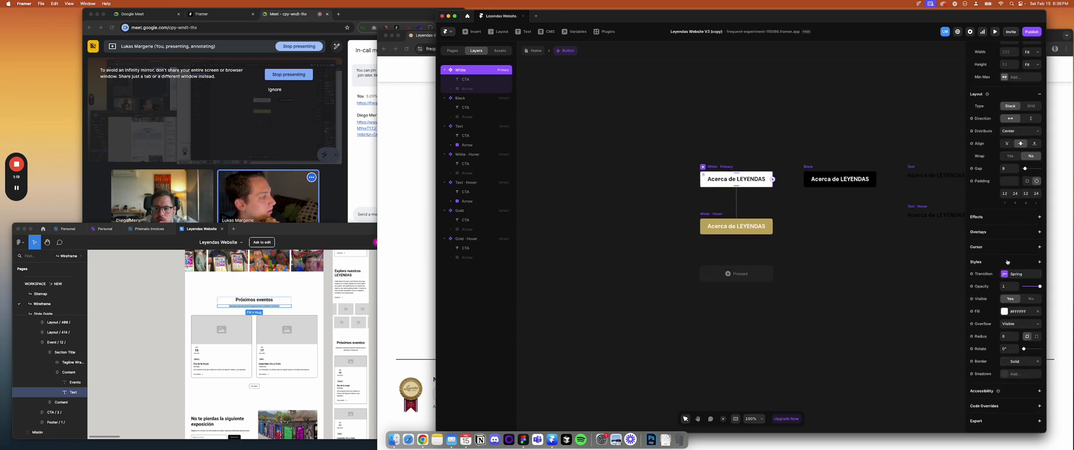
scroll(863, 310, up, 2)
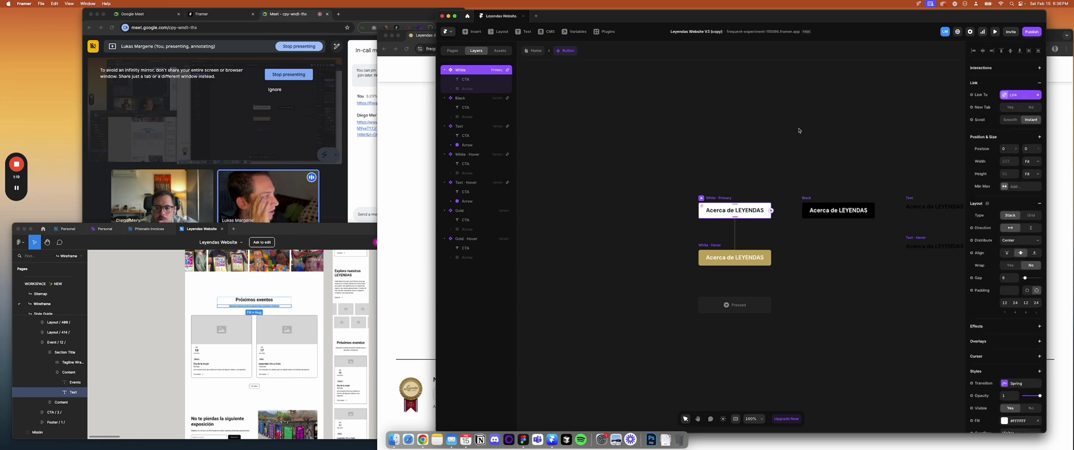
click(767, 119)
Return to the Home page and review the desktop, tablet and phone layouts down to the Próximos eventos section and footer
click(535, 51)
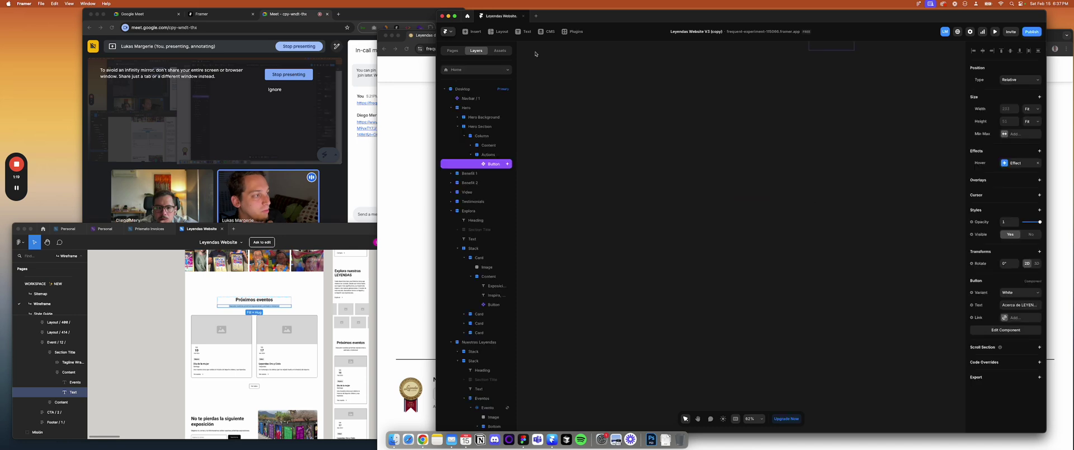
scroll(566, 168, down, 5)
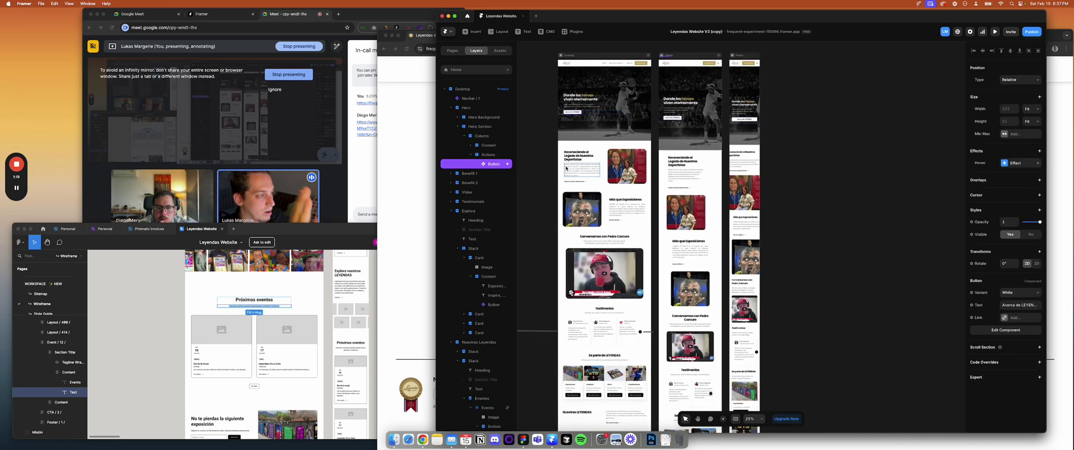
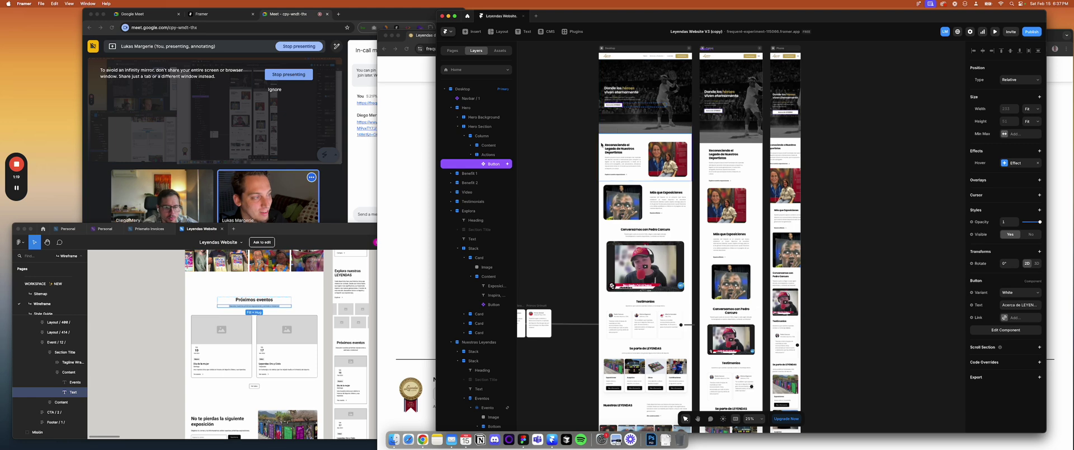
click(582, 148)
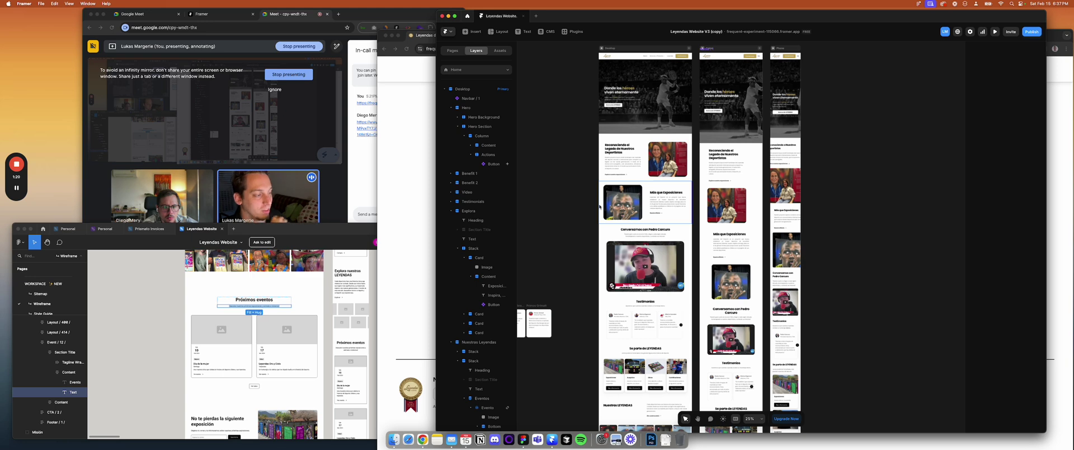
scroll(582, 259, down, 15)
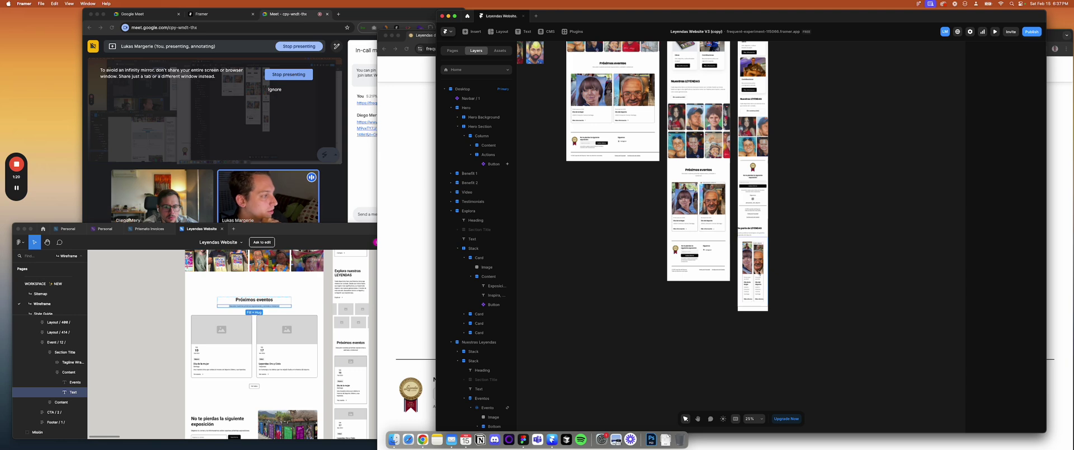
Move the Próximos eventos stack above the footer in the Phone layout
click(755, 274)
scroll(755, 274, up, 5)
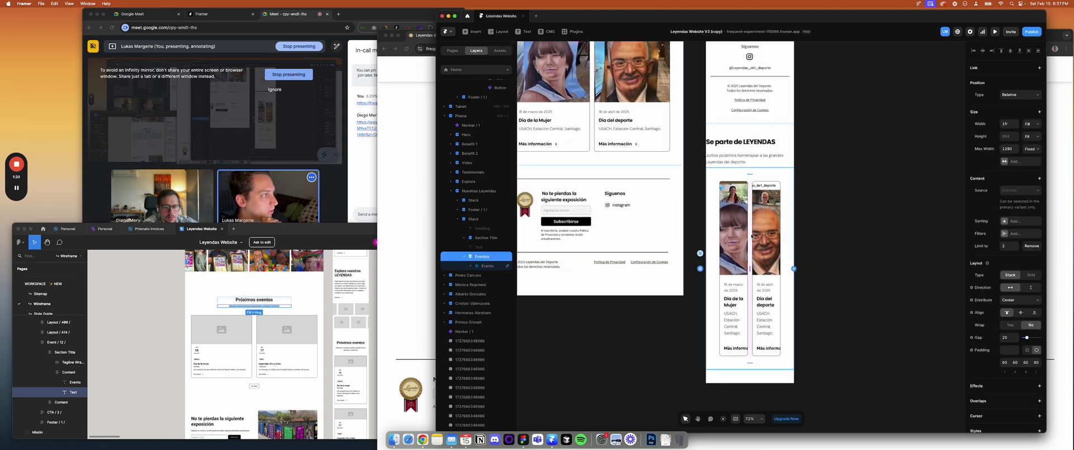
scroll(752, 236, up, 3)
scroll(751, 236, down, 3)
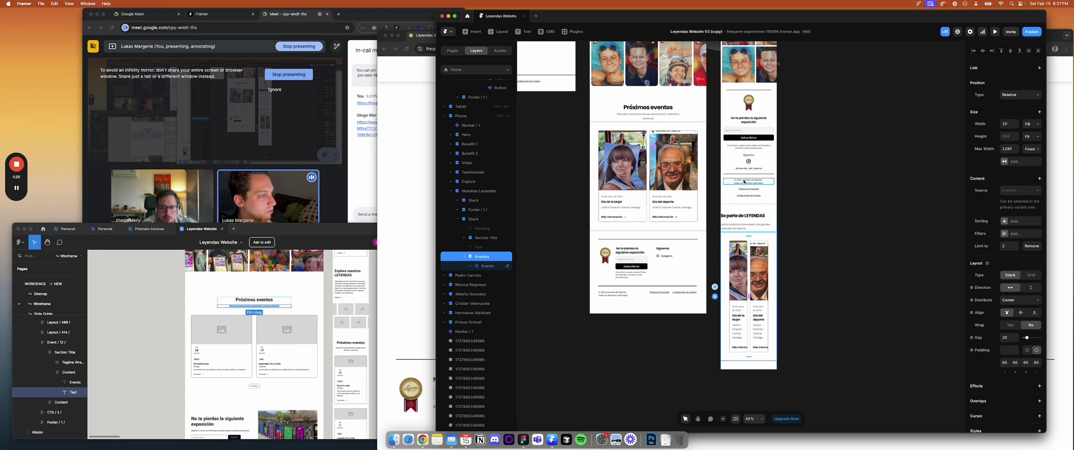
click(474, 220)
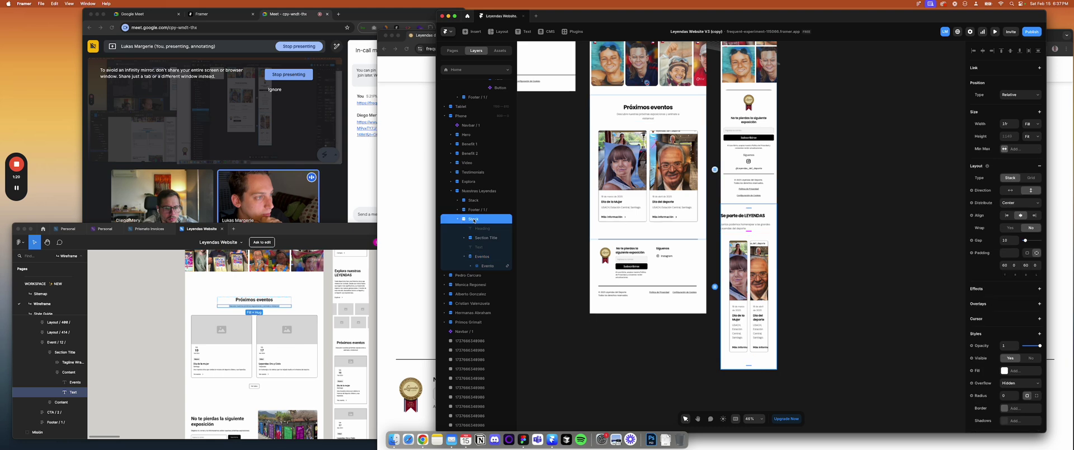
drag(471, 220, 470, 207)
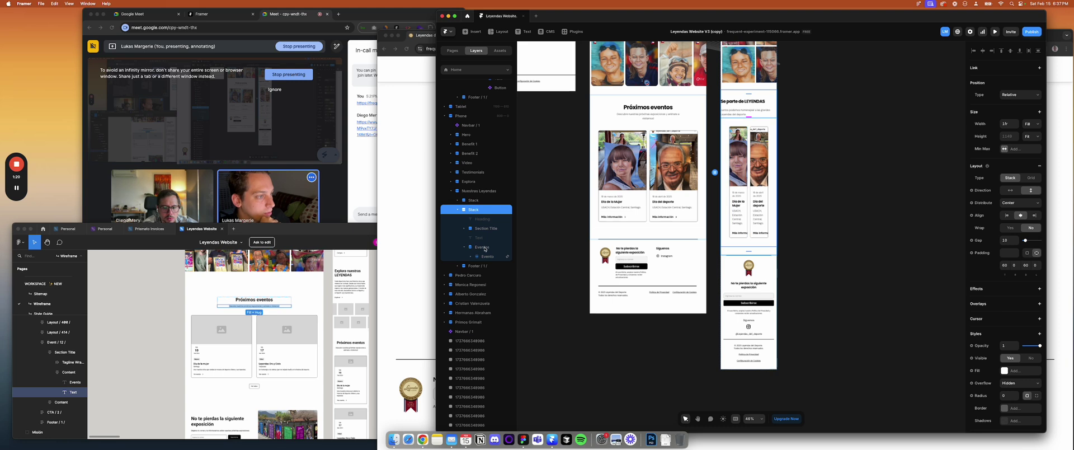
Set the Phone layout's Eventos list to a vertical direction so the event cards stack in one column
click(485, 247)
click(1033, 288)
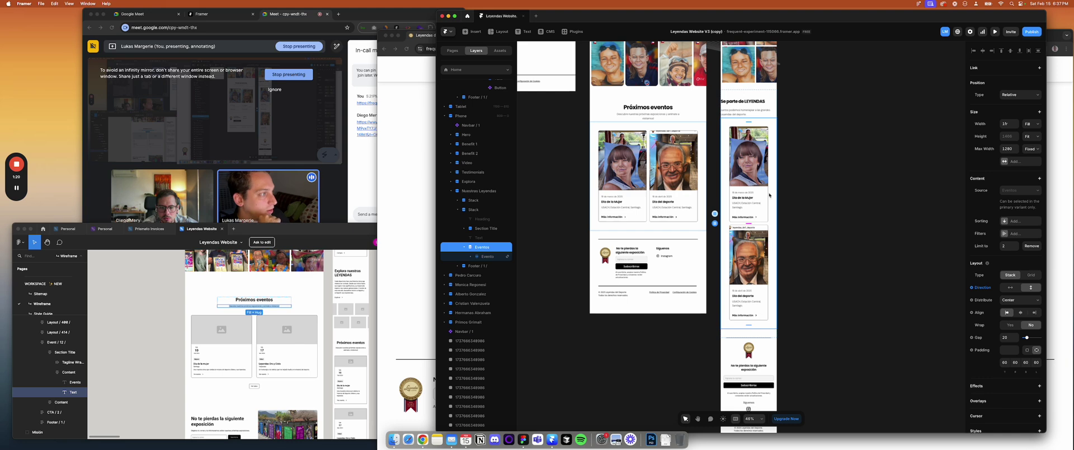
ctrl+scroll(770, 194, up, 5)
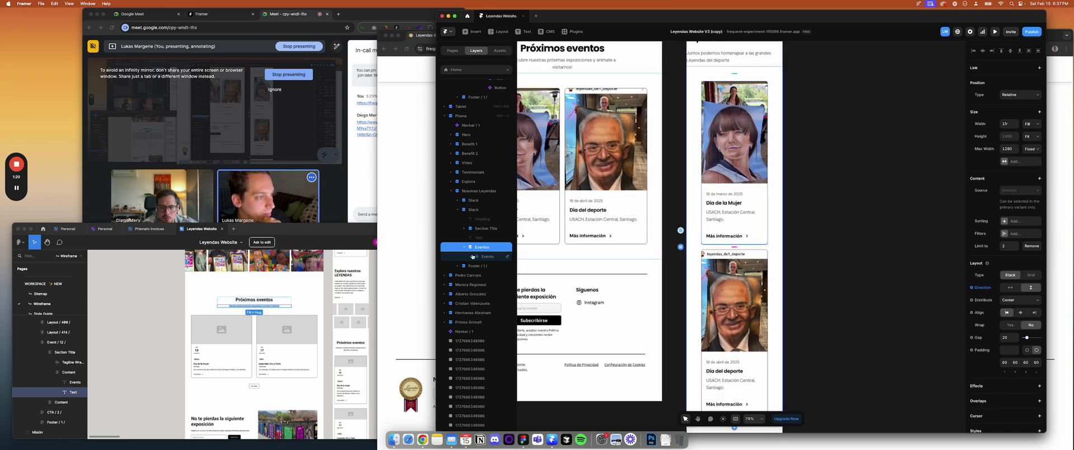
Set the left and right padding of the Phone layout's Eventos list to 20
click(1017, 362)
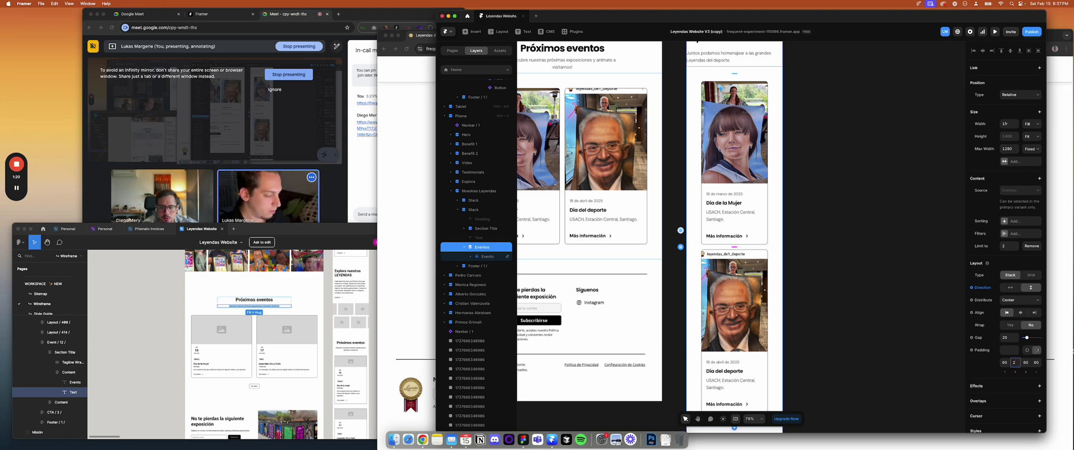
click(1037, 362)
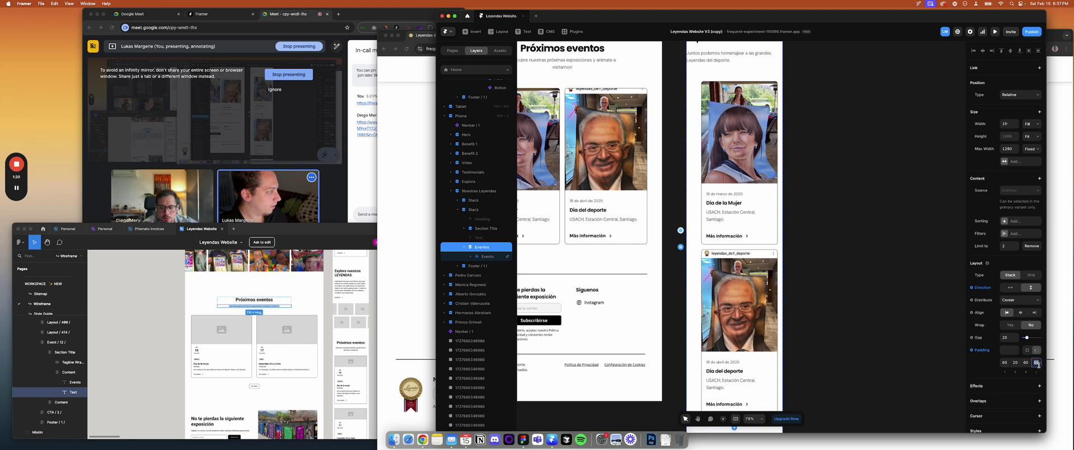
text(20)
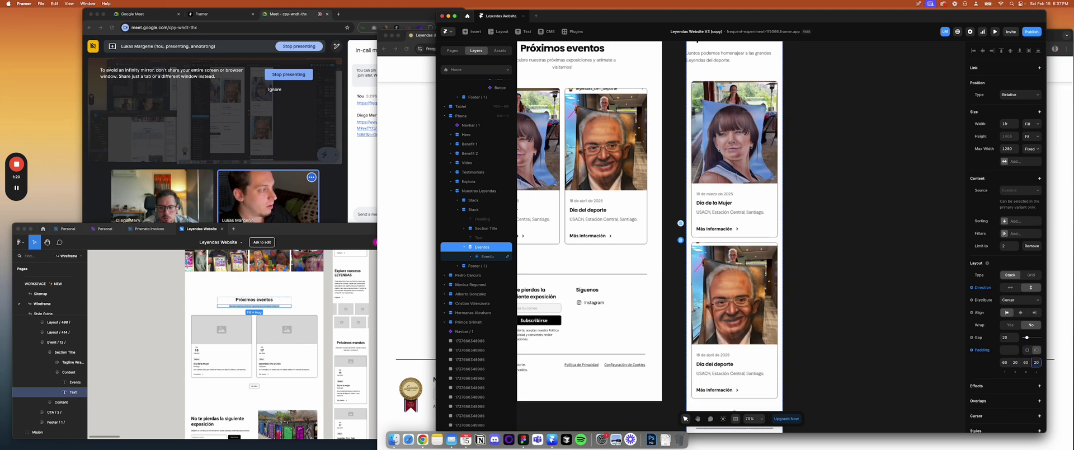
click(865, 267)
Compare the event cards and surrounding sections across the desktop, tablet and phone layouts of the Home page
scroll(865, 267, down, 5)
scroll(865, 267, down, 3)
scroll(865, 267, up, 3)
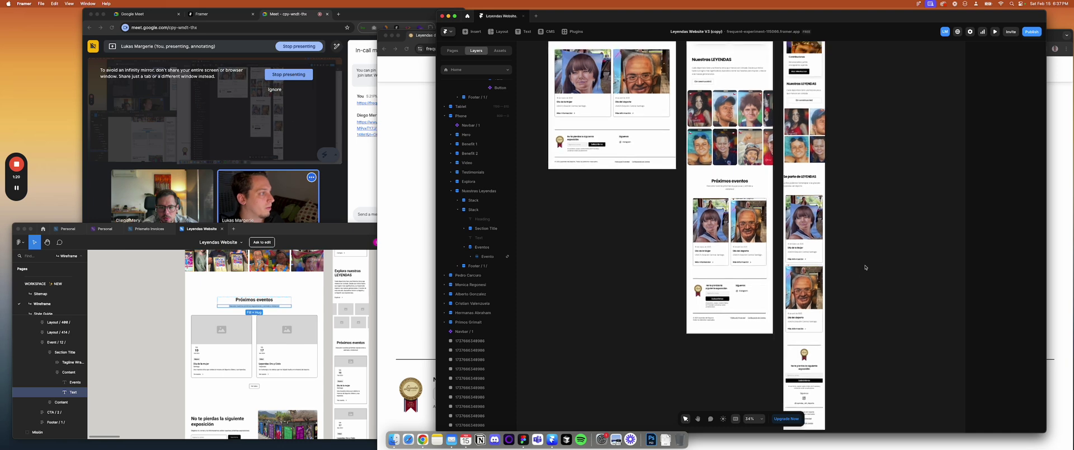
scroll(814, 184, up, 2)
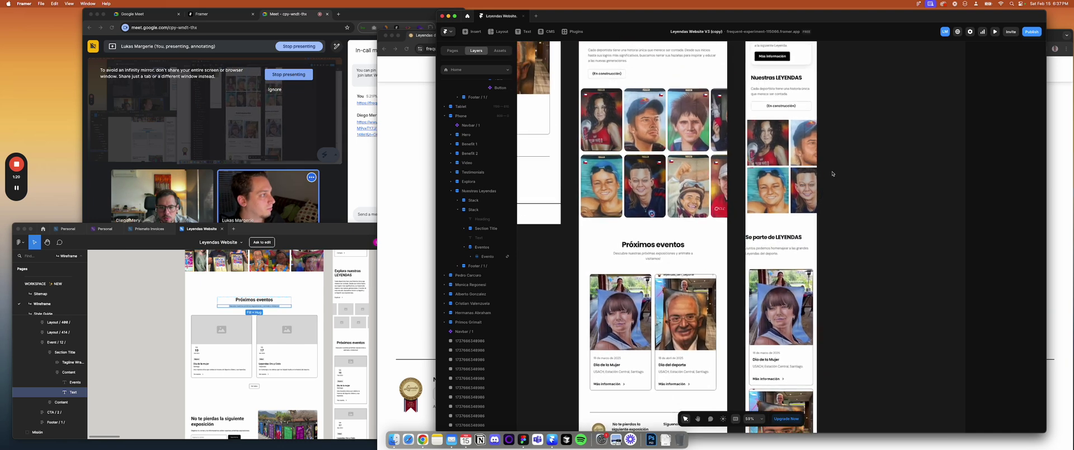
scroll(829, 176, down, 4)
scroll(833, 174, down, 2)
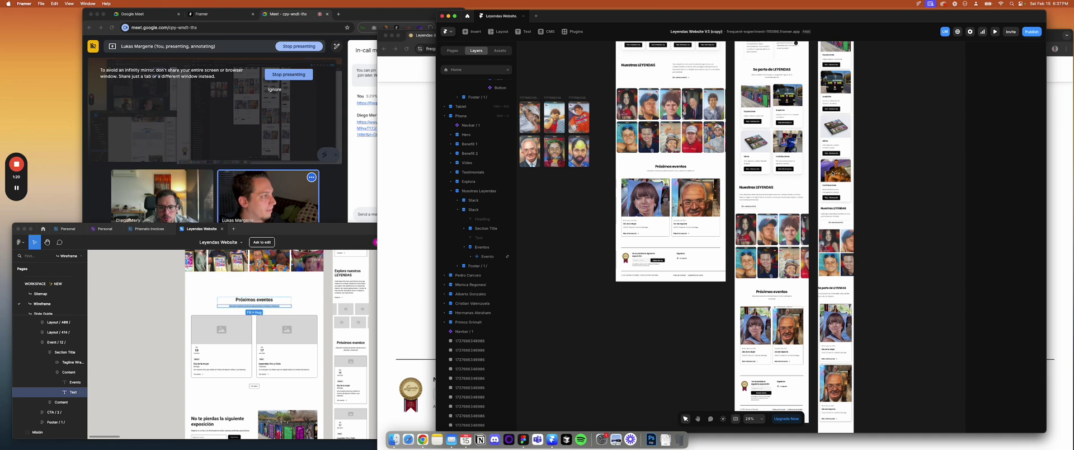
scroll(795, 162, down, 3)
scroll(787, 157, down, 1)
scroll(823, 132, up, 2)
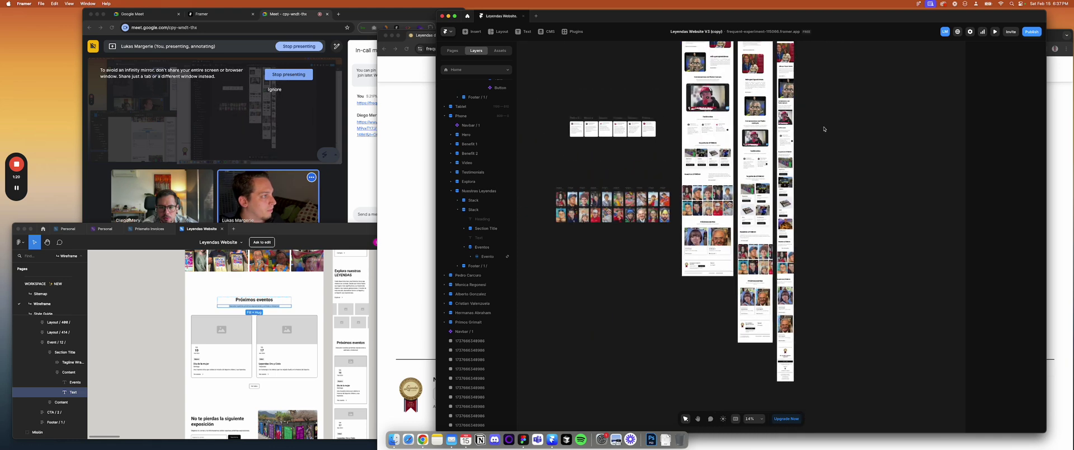
scroll(631, 127, up, 2)
drag(531, 144, 647, 161)
key(Escape)
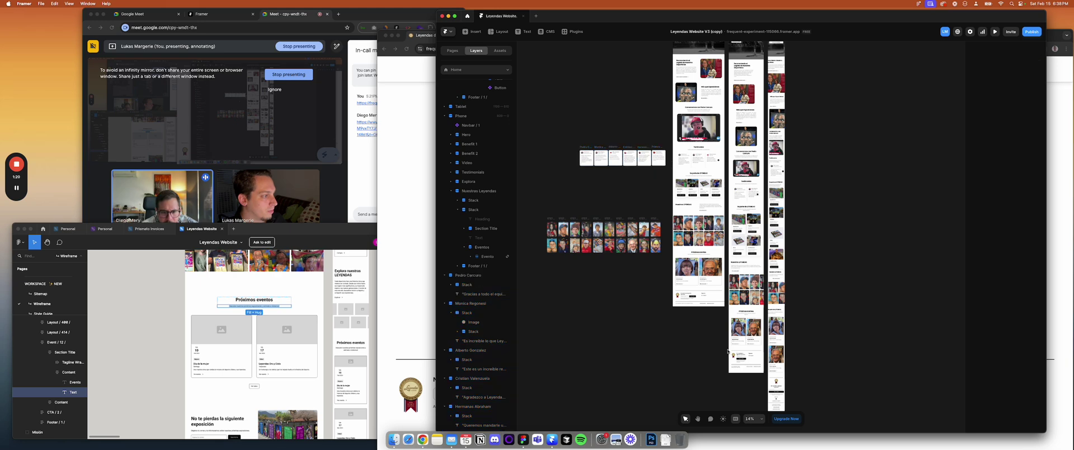
scroll(699, 296, up, 5)
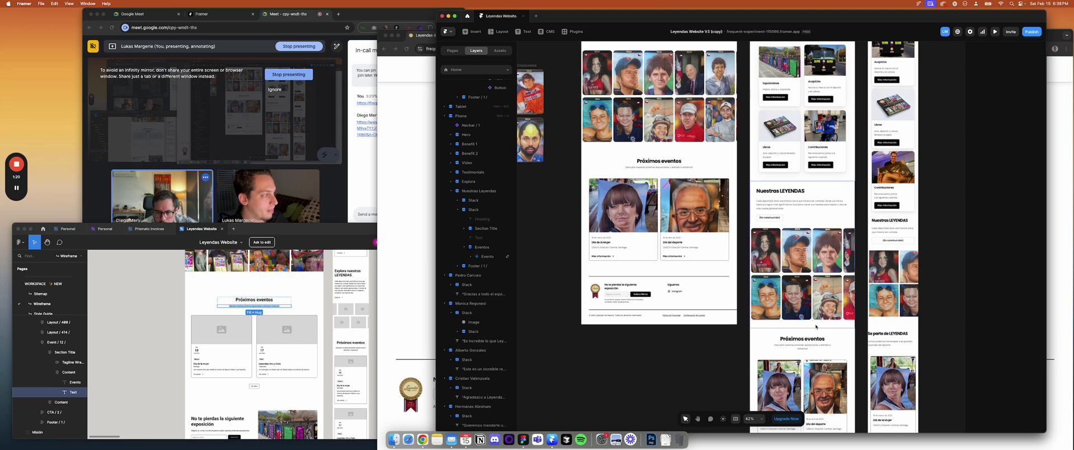
scroll(816, 327, down, 4)
scroll(816, 327, right, 4)
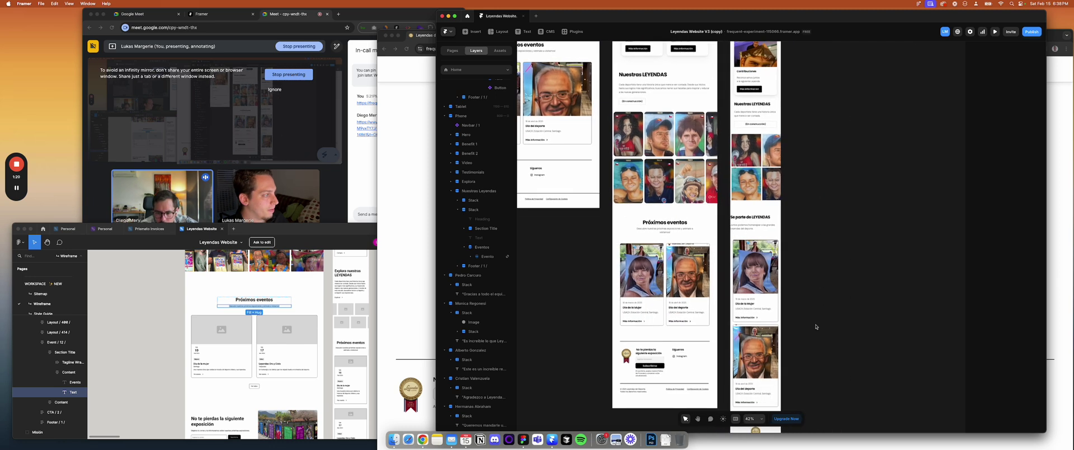
Set the left and right padding of the Phone layout's Eventos list to 0
click(734, 224)
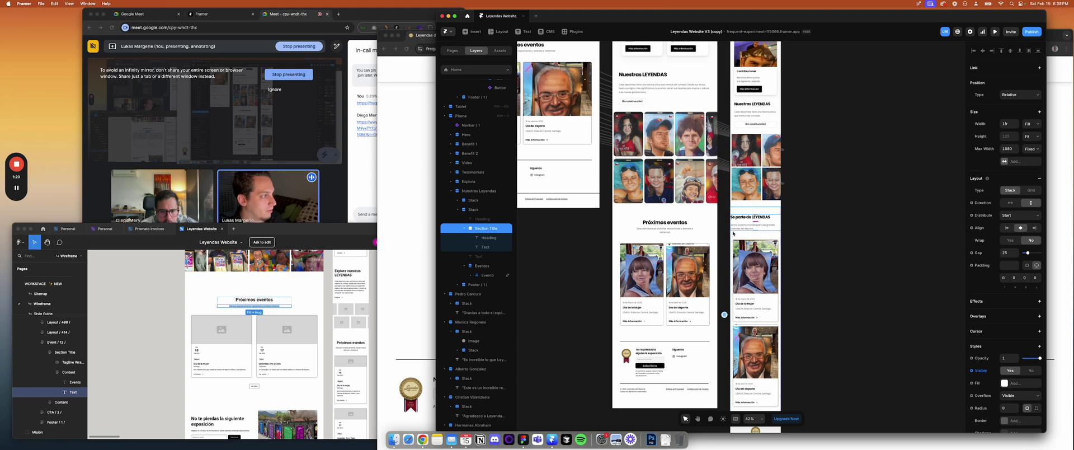
click(734, 233)
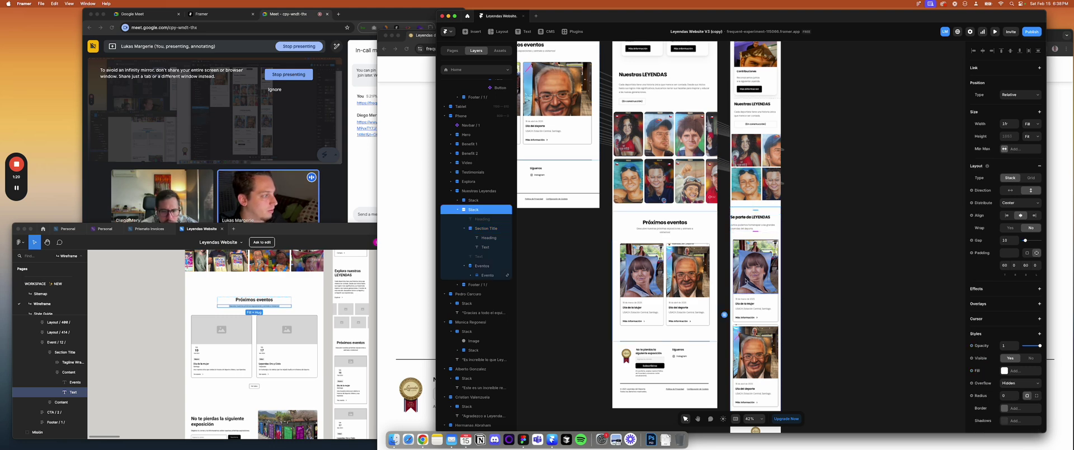
click(482, 265)
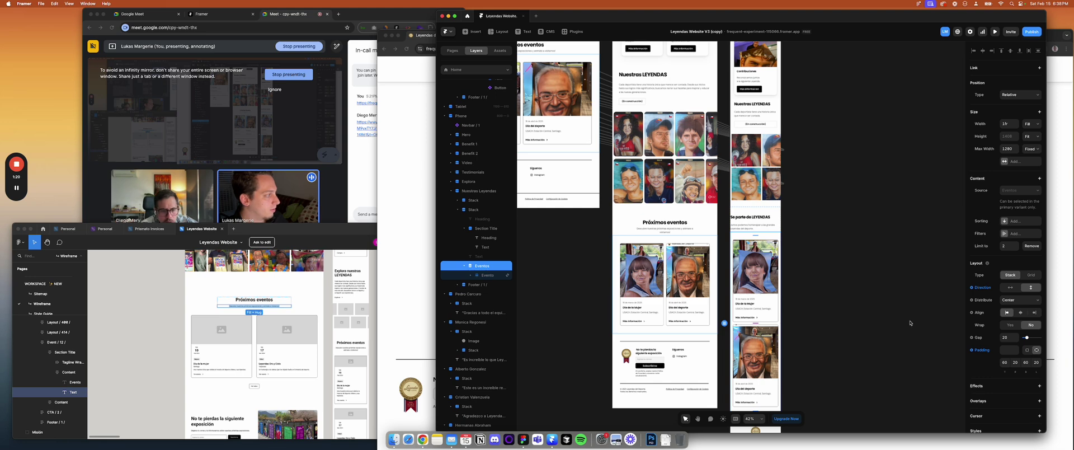
click(1015, 362)
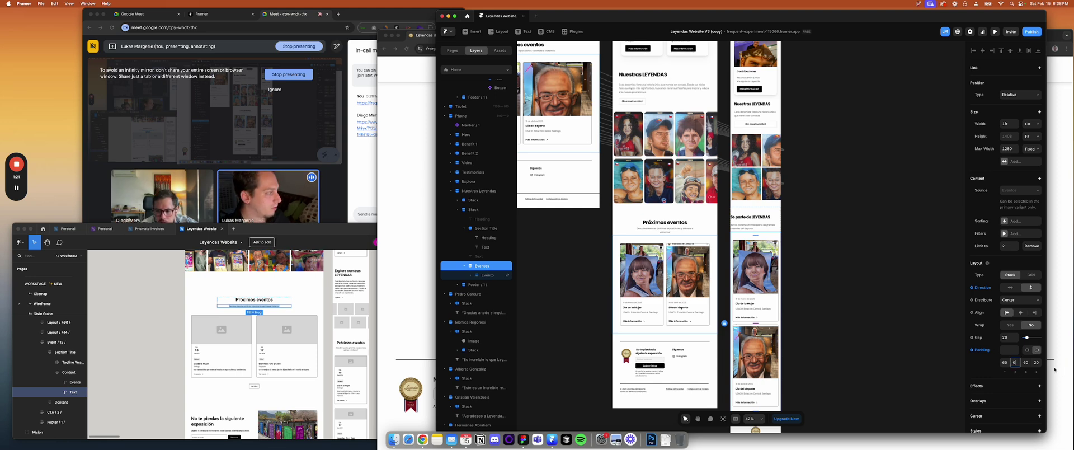
text(0)
key(Return)
key(Escape)
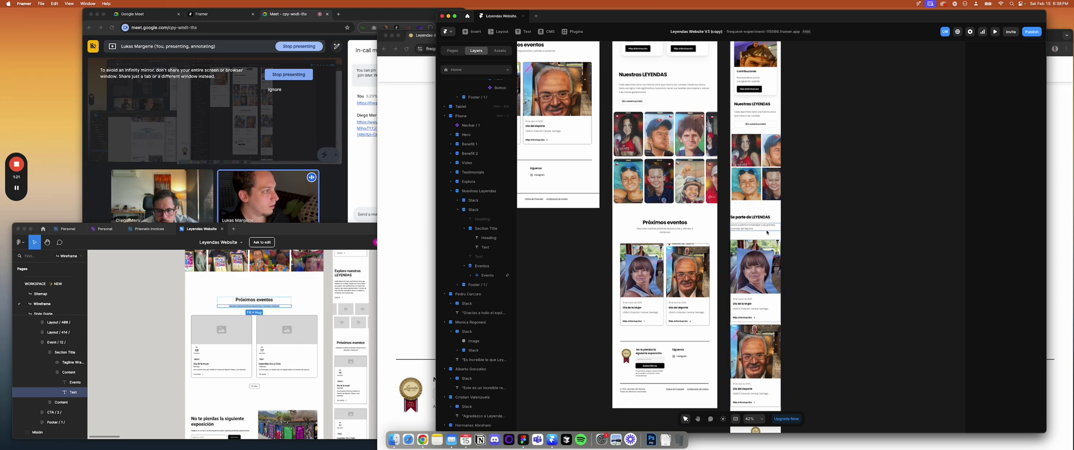
Rename the stack that holds the Phone layout's events section title and card list as Eventos
click(767, 232)
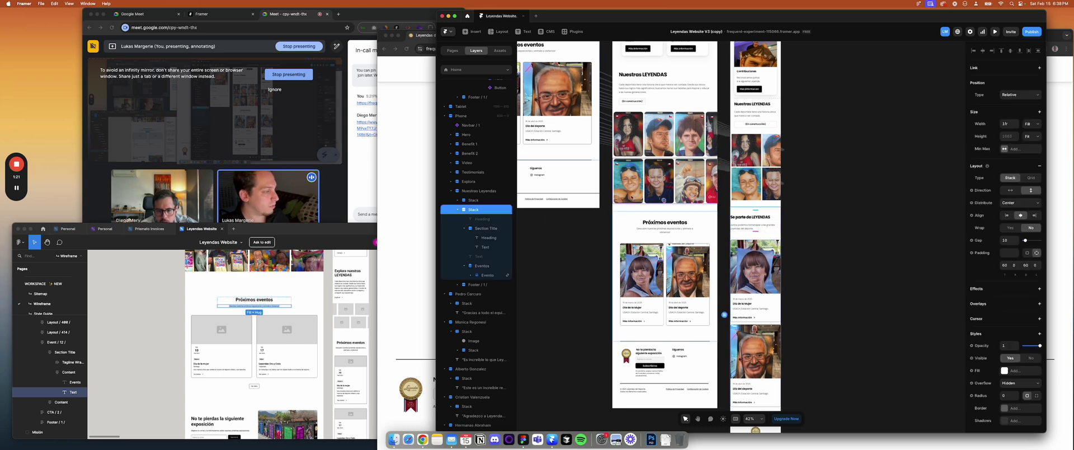
double_click(475, 210)
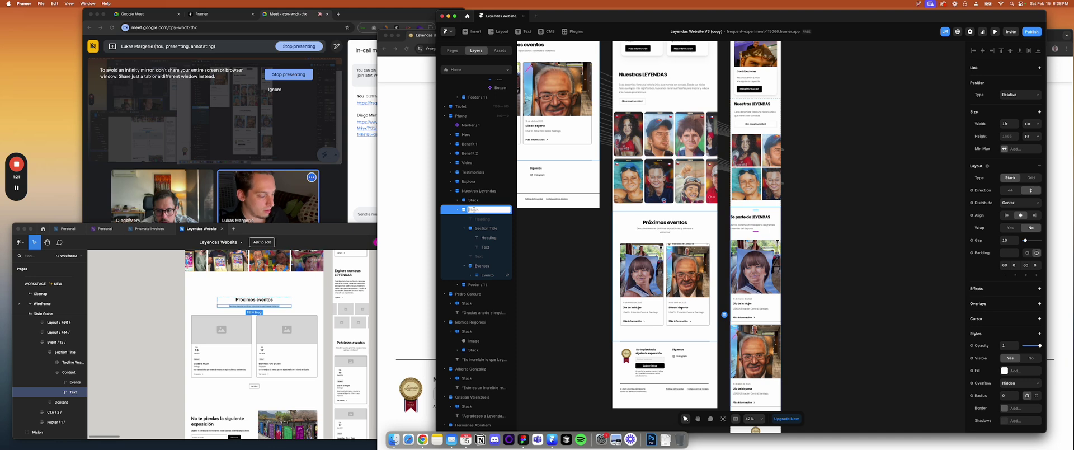
text(Eventos)
key(Return)
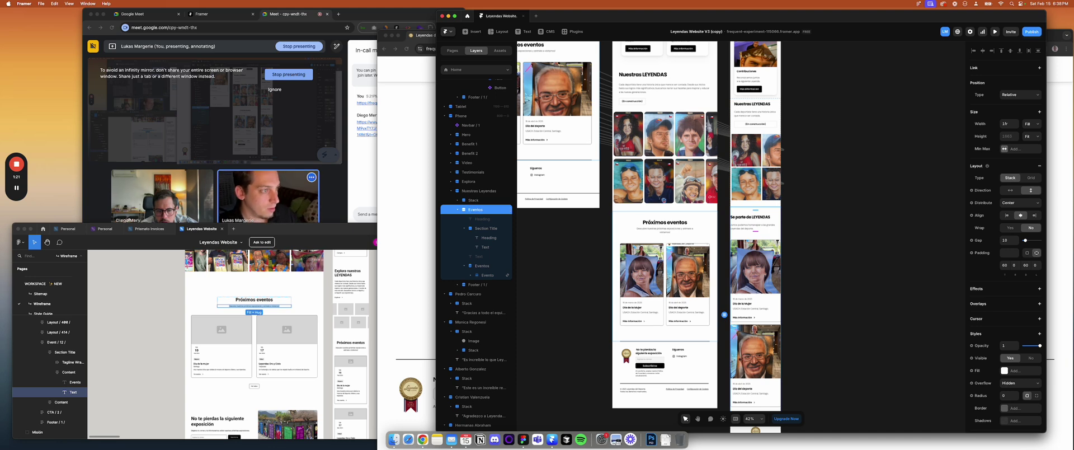
Set the left and right padding of the Phone layout's outer Eventos stack to 20
click(1015, 265)
text(2)
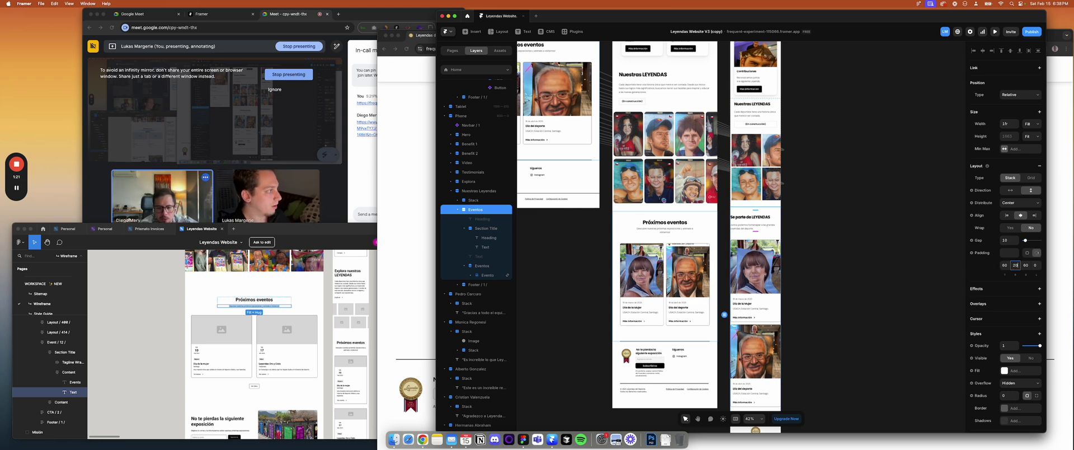
click(1036, 266)
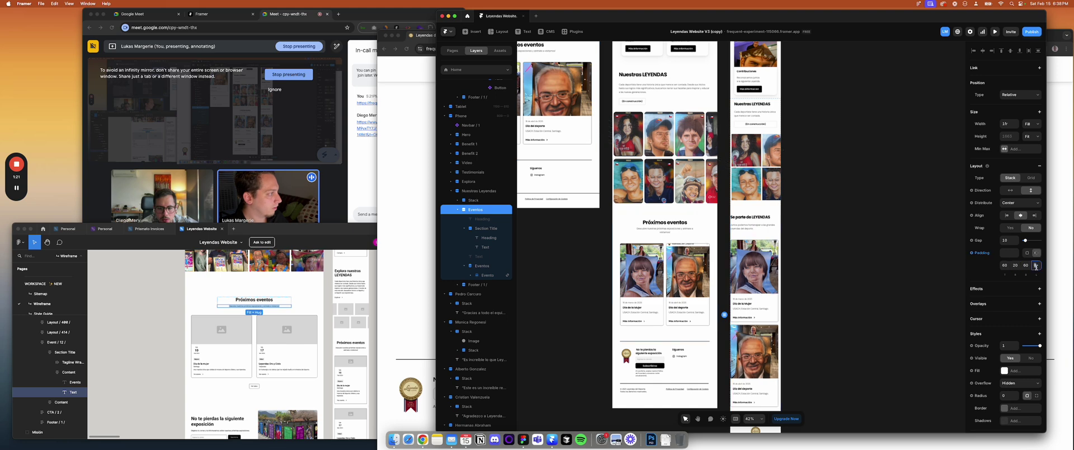
text(20)
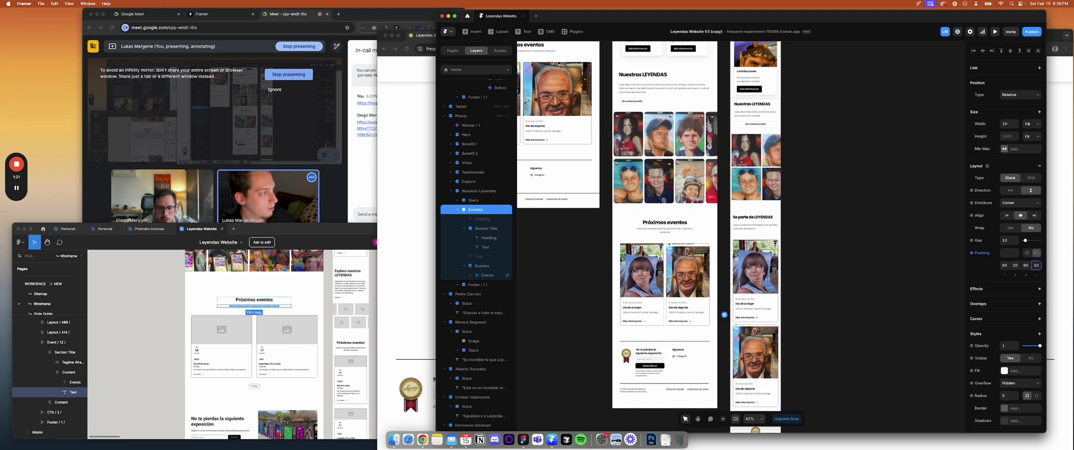
click(862, 237)
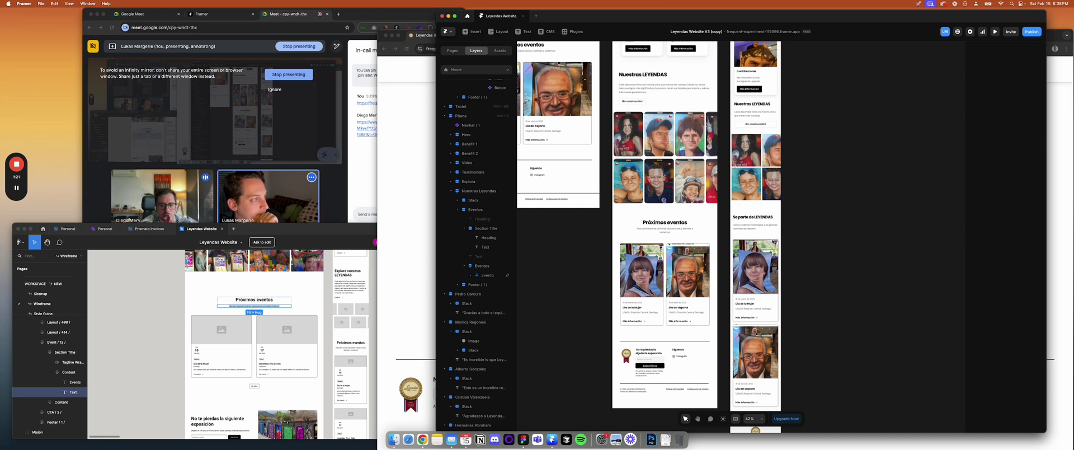
Check the Phone layout's inner Eventos list settings and review all three breakpoints from Próximos eventos up to the hero section
click(755, 238)
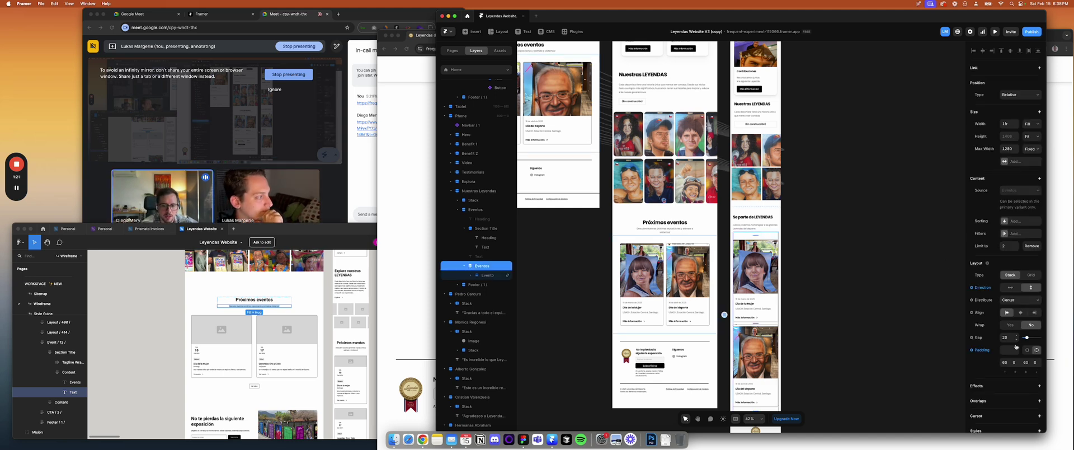
click(858, 278)
scroll(596, 220, left, 6)
scroll(596, 220, up, 2)
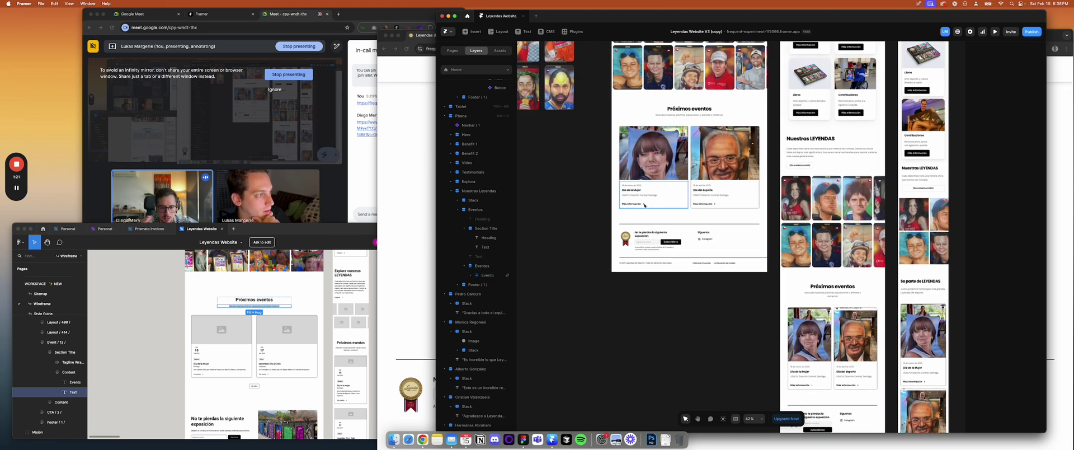
scroll(586, 221, down, 5)
scroll(585, 221, right, 4)
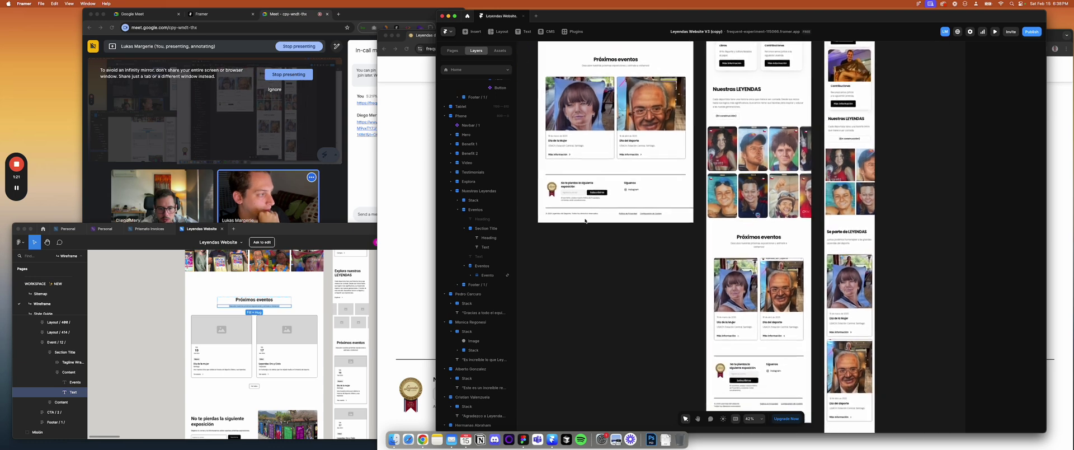
scroll(586, 220, down, 2)
scroll(585, 220, down, 3)
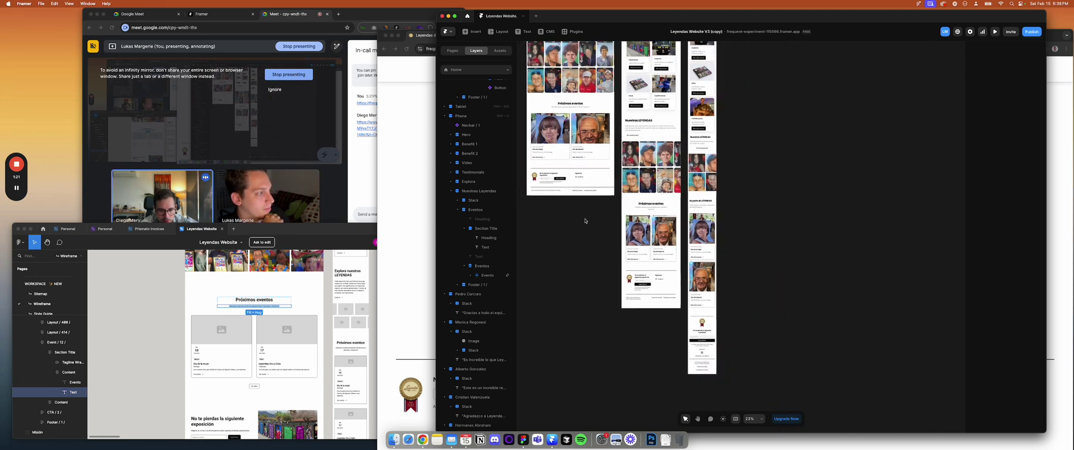
scroll(586, 220, up, 10)
scroll(545, 194, down, 1)
scroll(541, 190, up, 2)
scroll(541, 190, left, 1)
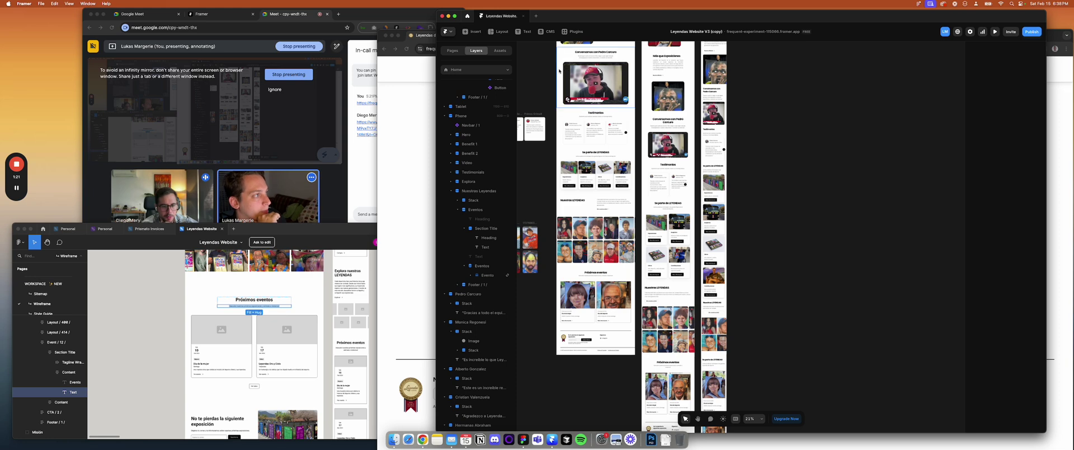
scroll(559, 71, up, 5)
scroll(559, 71, left, 1)
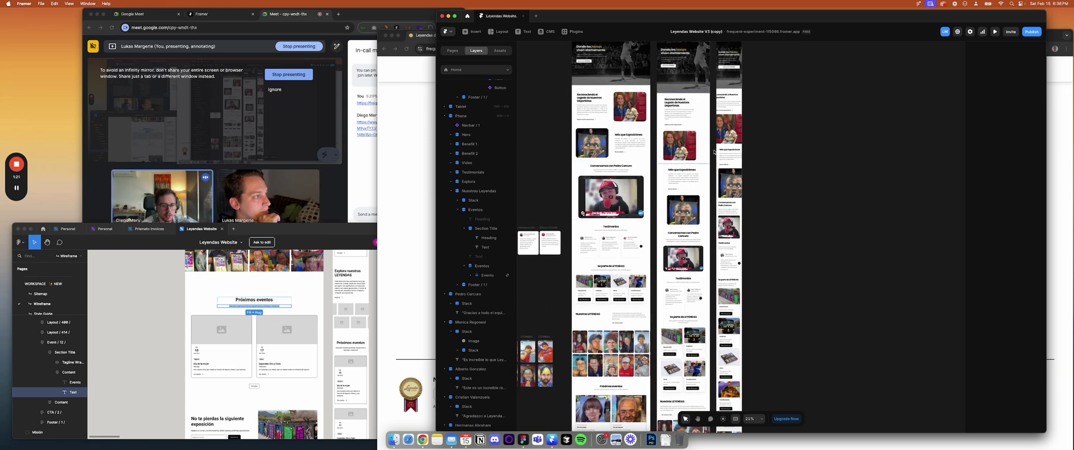
scroll(714, 151, up, 5)
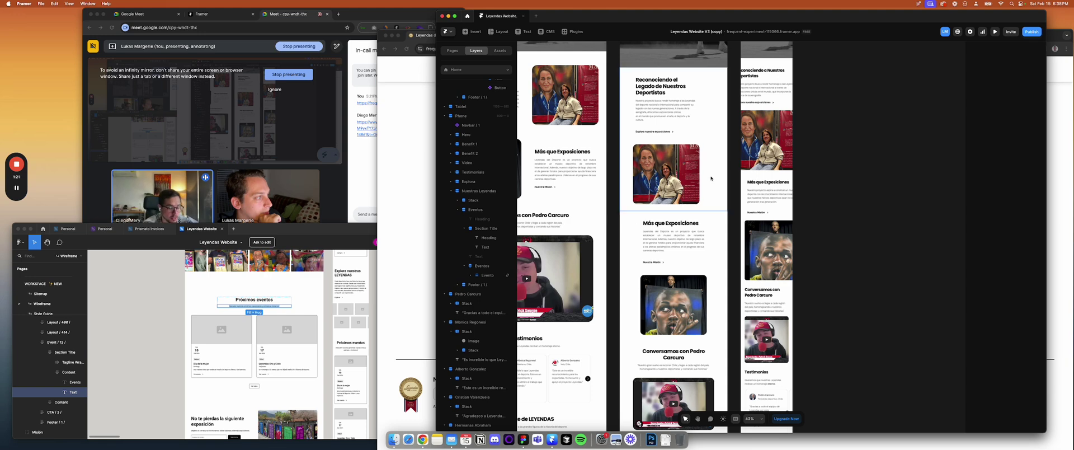
Set the stack direction of the Tablet layout's Benefit 1 section to vertical
click(716, 150)
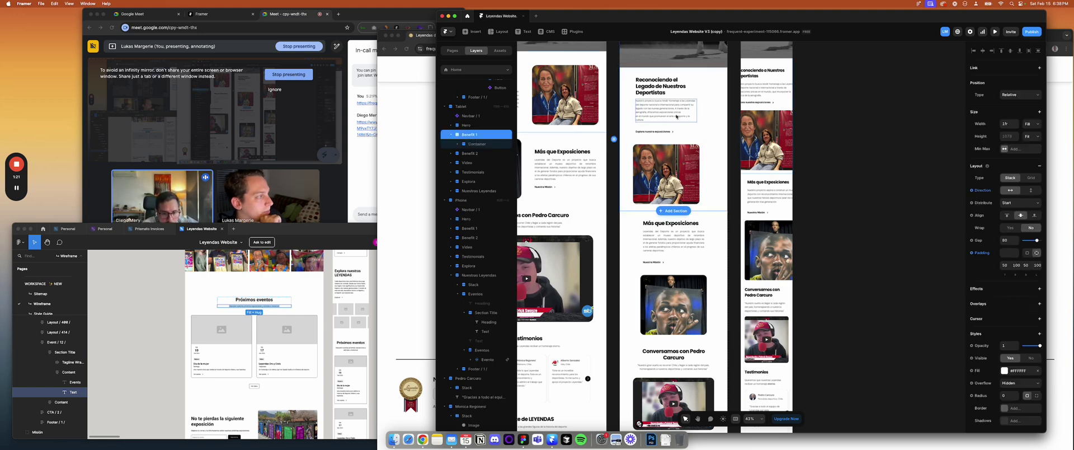
click(1032, 190)
click(719, 244)
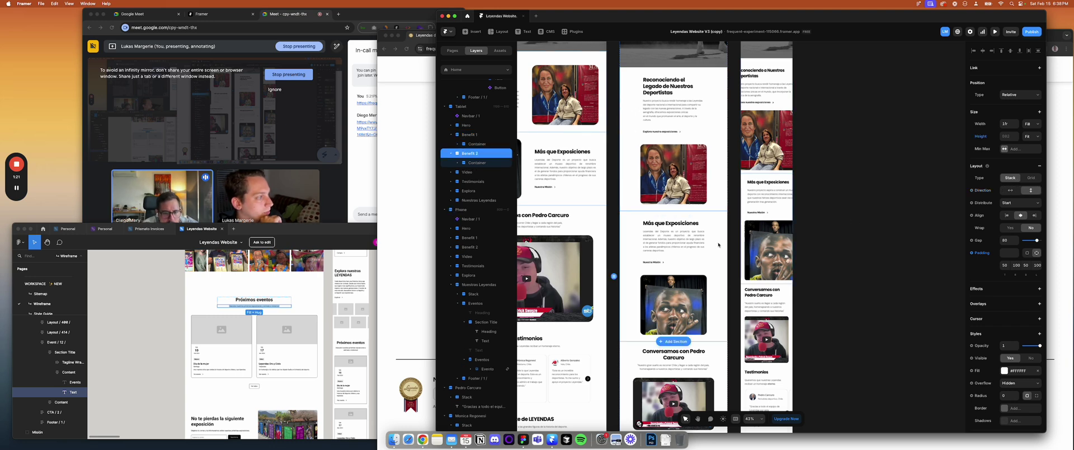
click(820, 245)
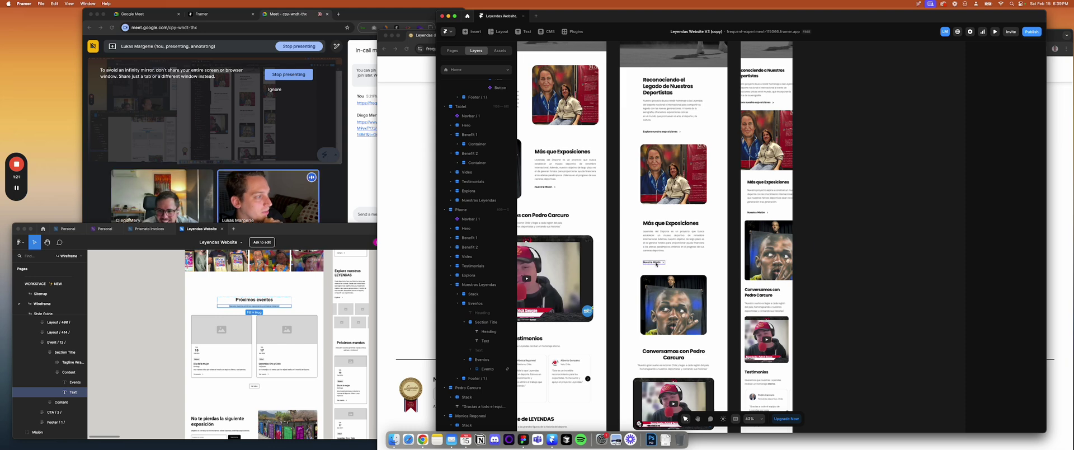
Set the width of the Container and its nested Content stack in the Phone layout's Benefit 1 section to Fill
scroll(660, 161, left, 5)
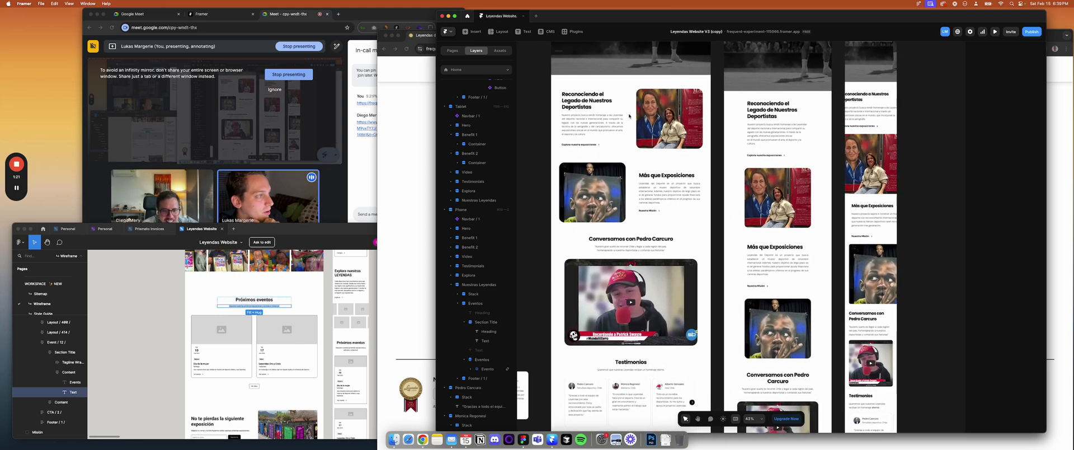
scroll(660, 161, right, 4)
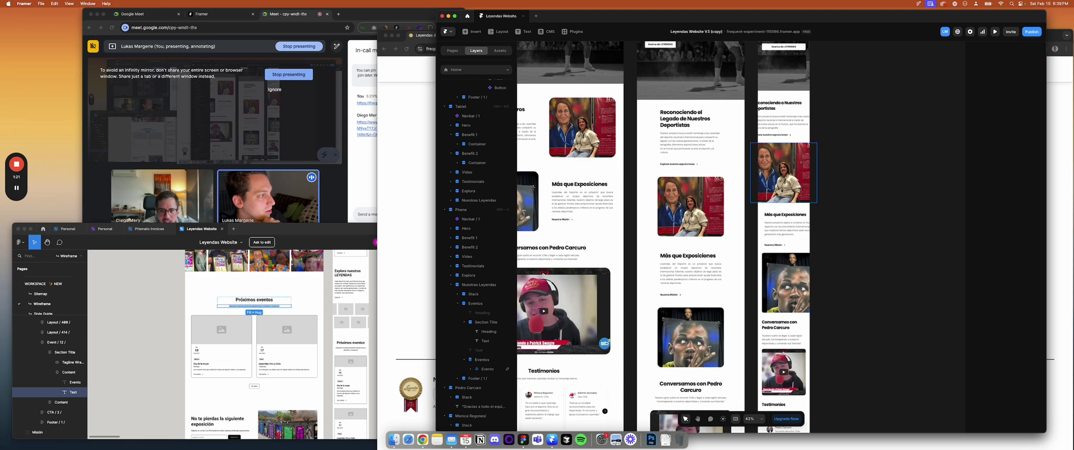
click(799, 141)
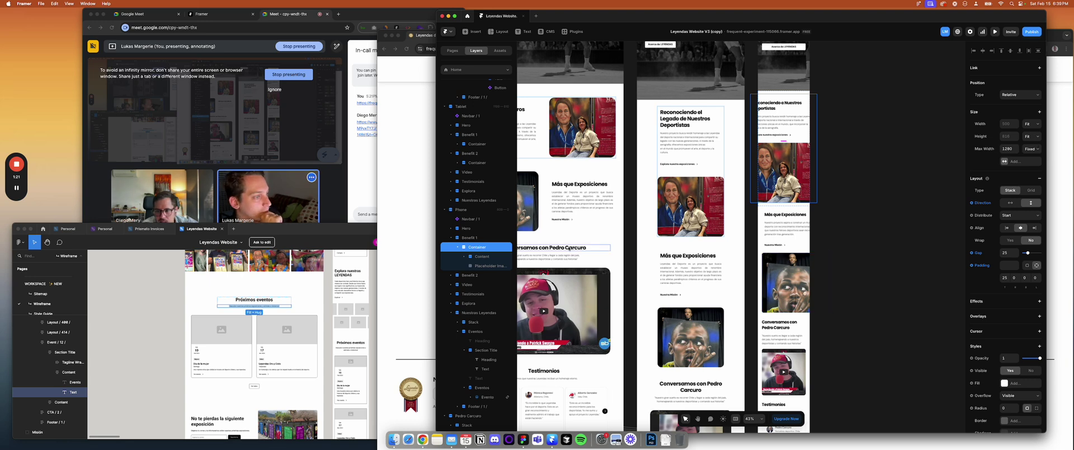
click(758, 158)
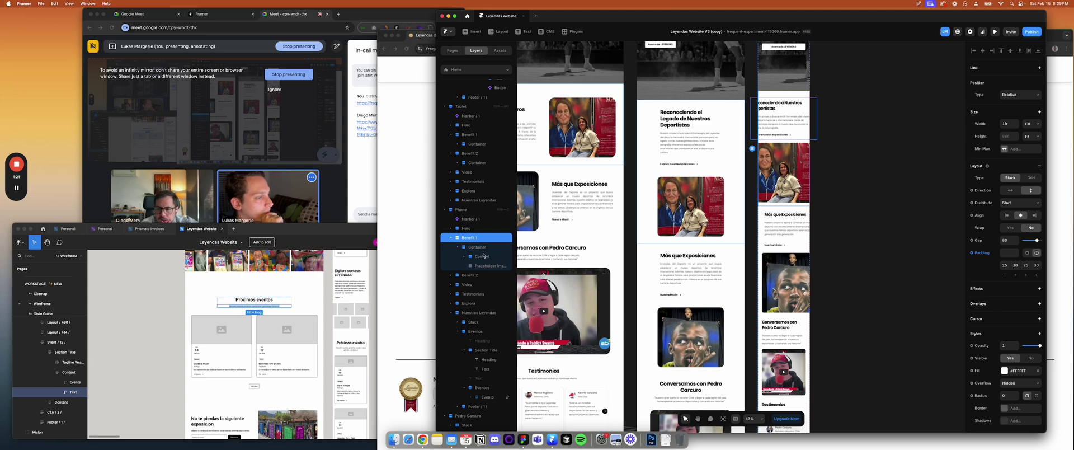
click(478, 247)
click(1031, 124)
click(1033, 119)
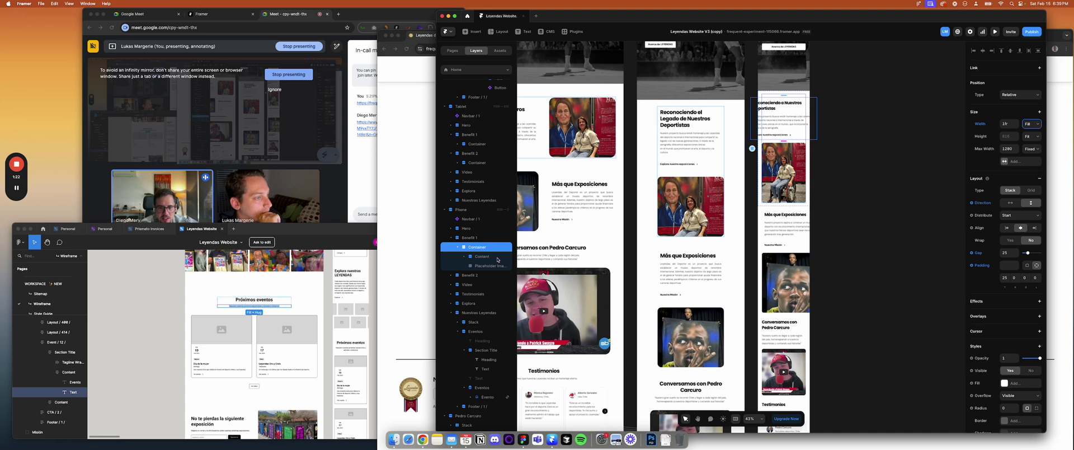
key(Return)
click(1031, 124)
click(1030, 137)
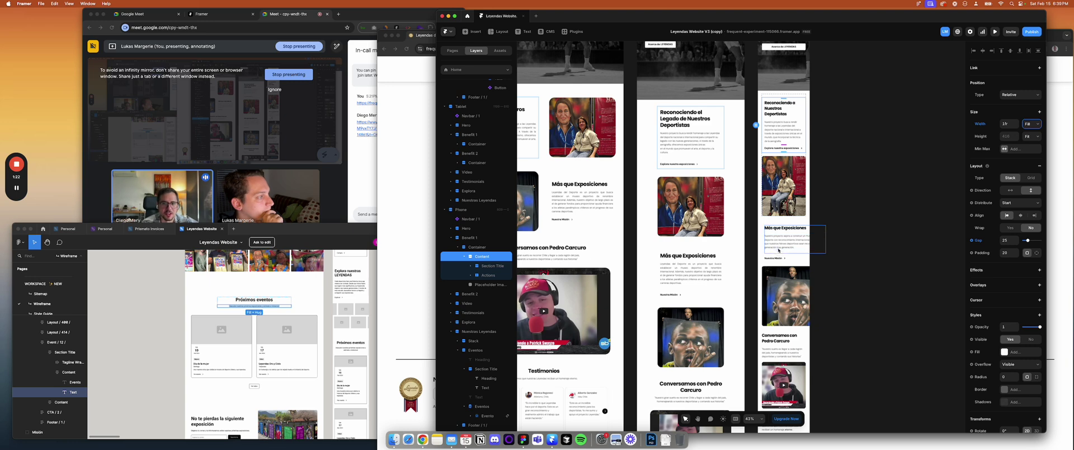
Set the width of the Container and its nested Content stack in the Phone layout's Benefit 2 section to Fill
click(778, 251)
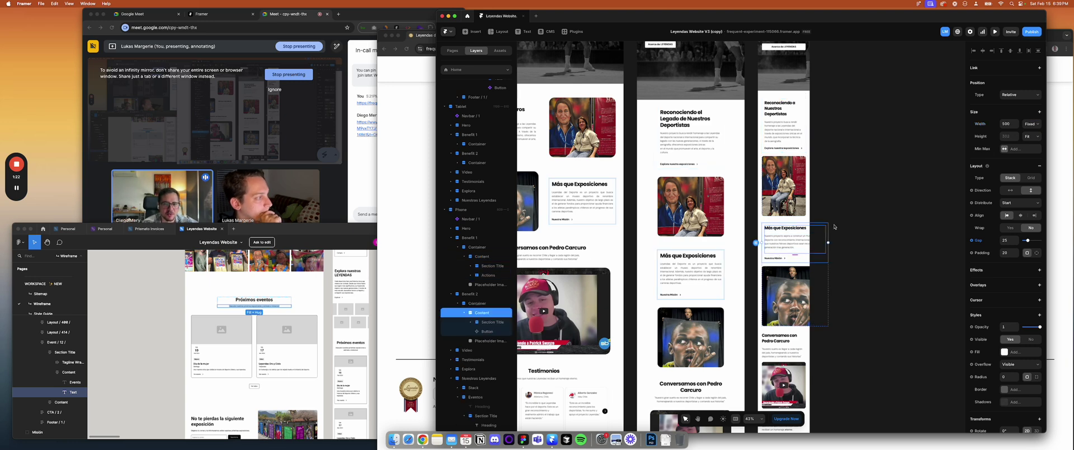
click(480, 304)
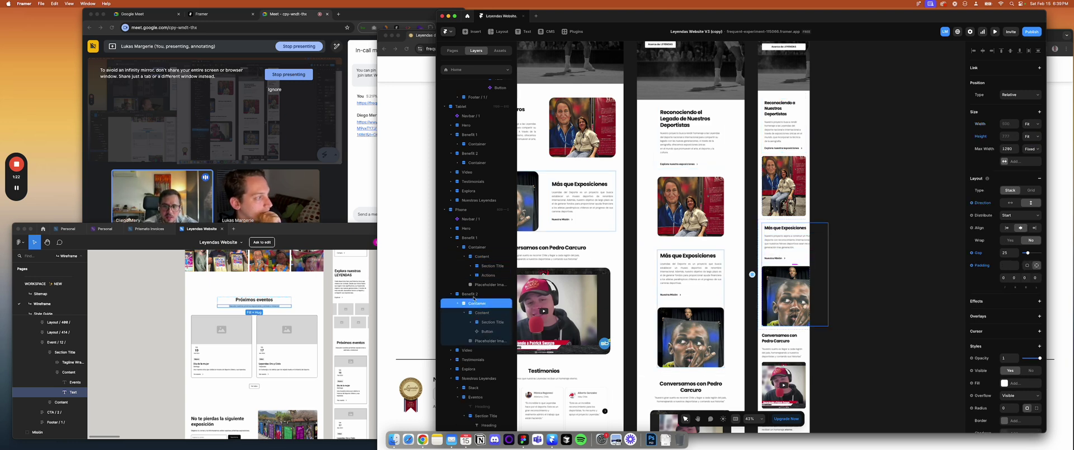
click(1035, 124)
click(1033, 115)
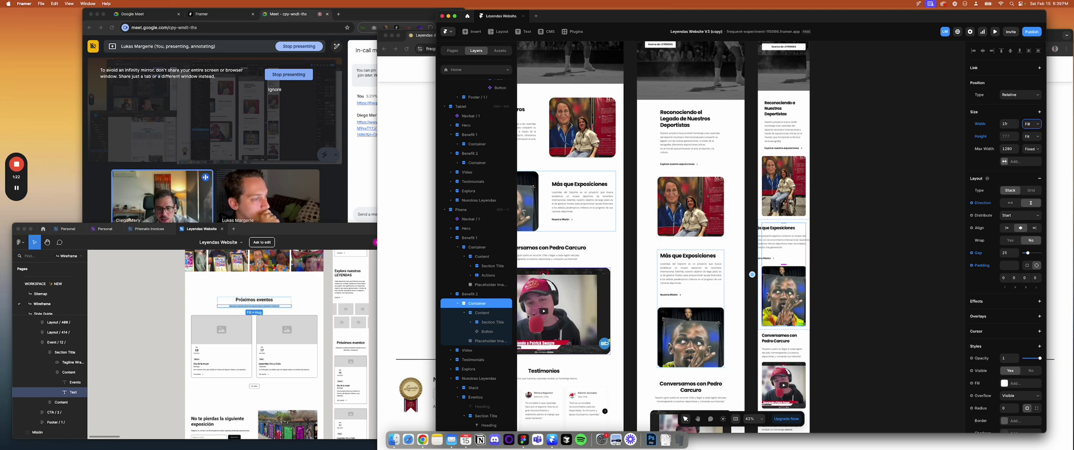
key(Return)
click(1032, 123)
click(1031, 137)
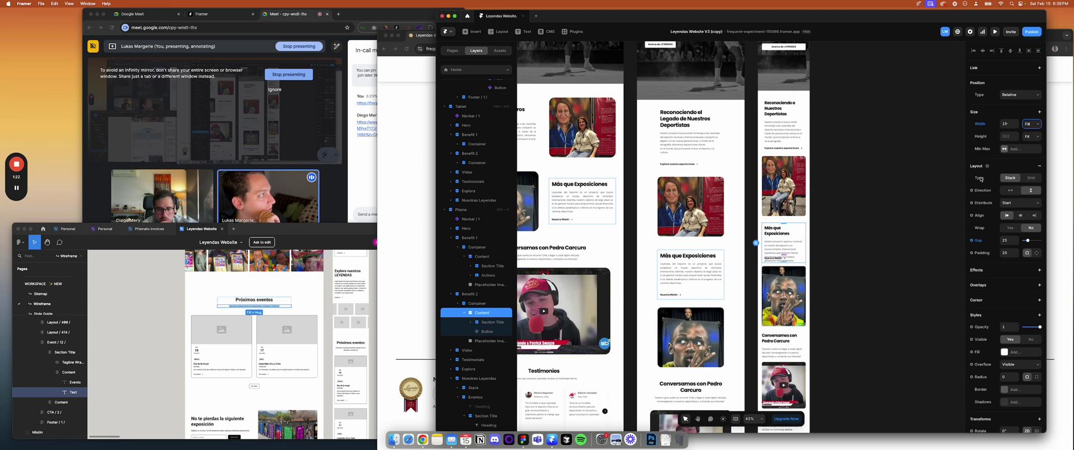
Set the height of the Phone layout's Benefit 2 Section Title and the Content stack inside it to Fit
click(492, 323)
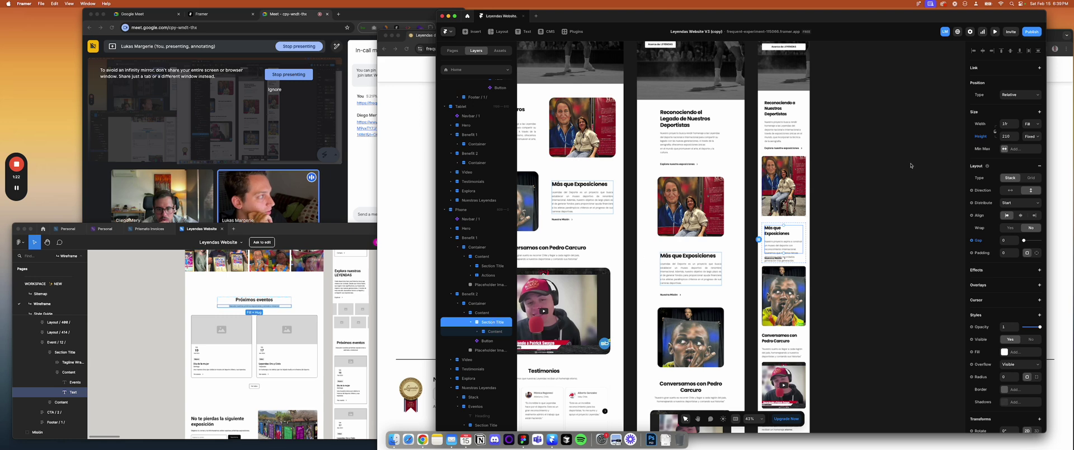
click(1031, 136)
click(1032, 150)
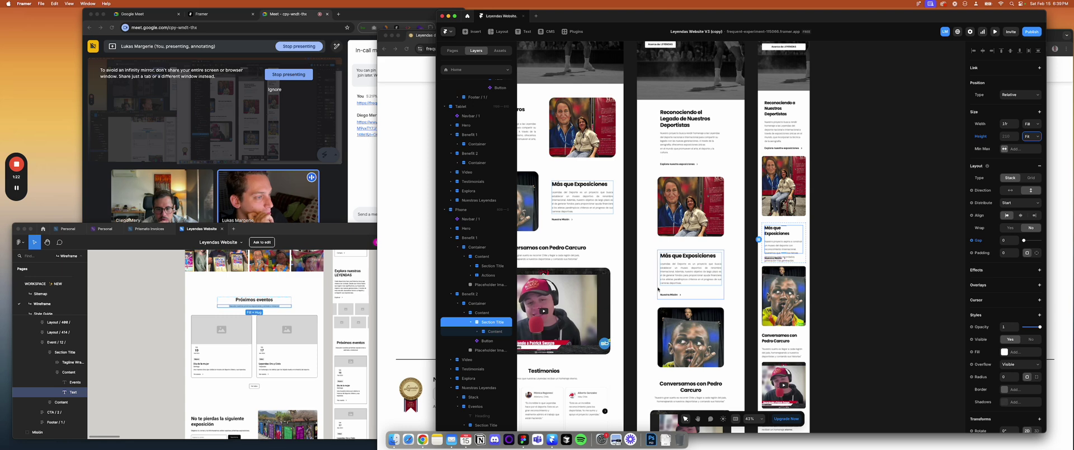
click(487, 332)
click(1031, 136)
click(1031, 151)
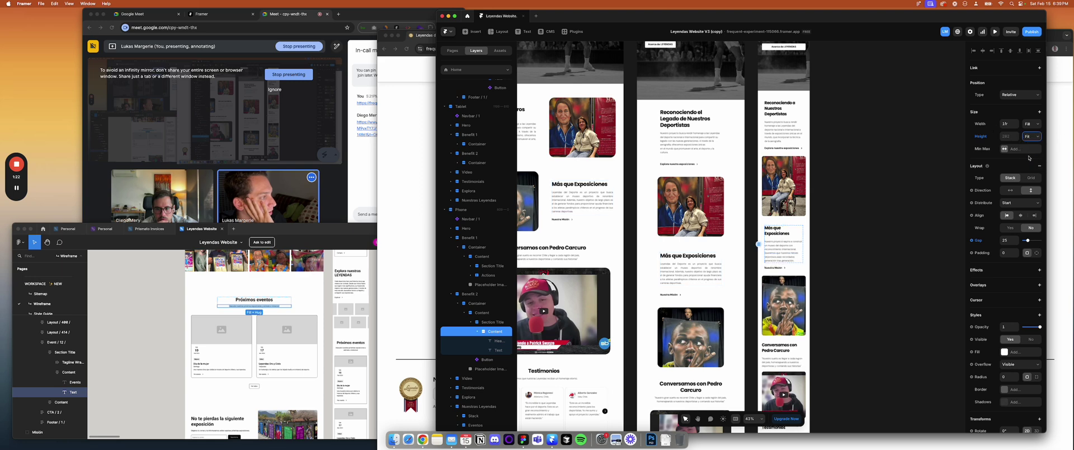
click(839, 268)
Try the Desktop event card image at heights of about 138 and 509, and undo the resizing
scroll(838, 269, down, 2)
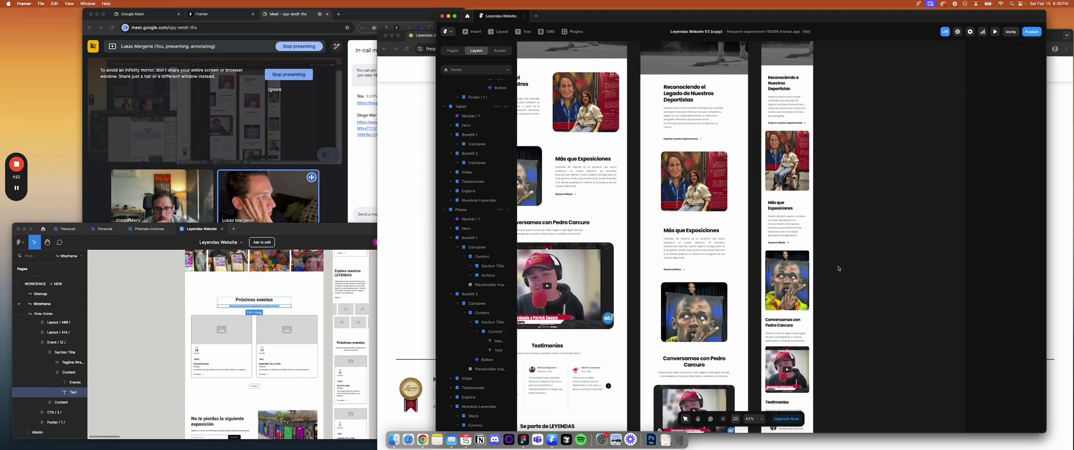
scroll(755, 269, down, 5)
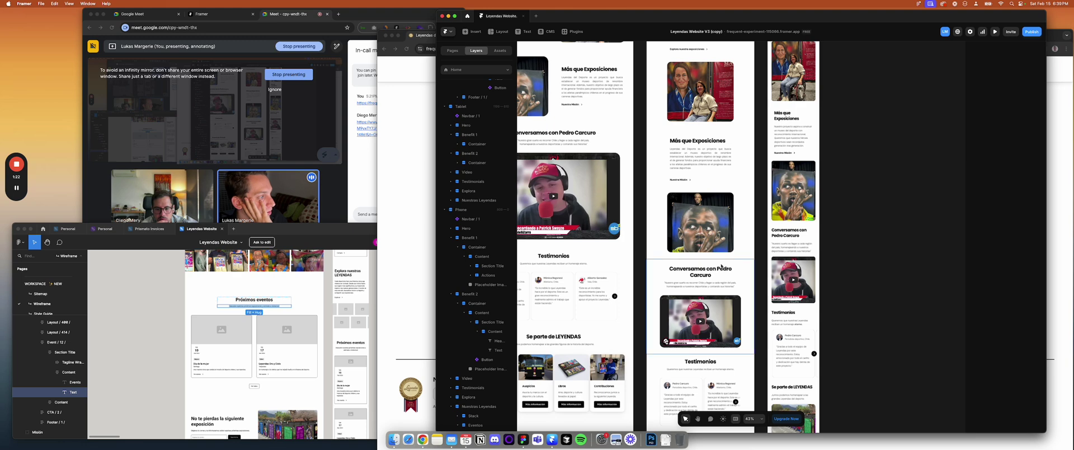
scroll(721, 267, down, 3)
scroll(721, 267, left, 1)
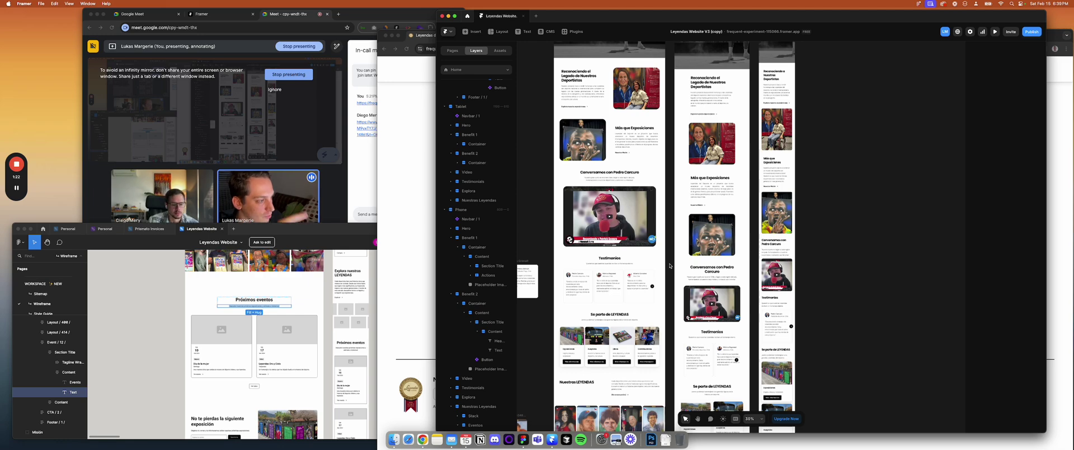
scroll(671, 266, down, 5)
click(594, 259)
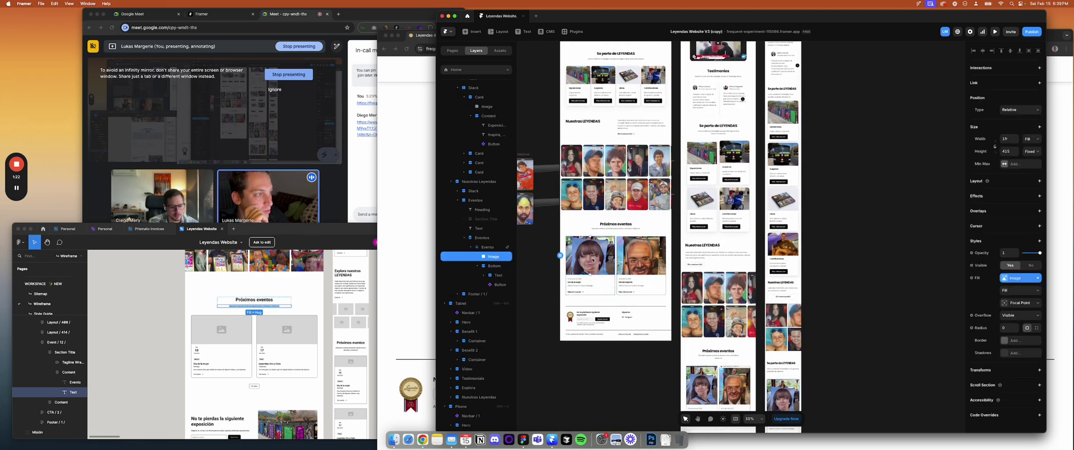
scroll(580, 262, up, 5)
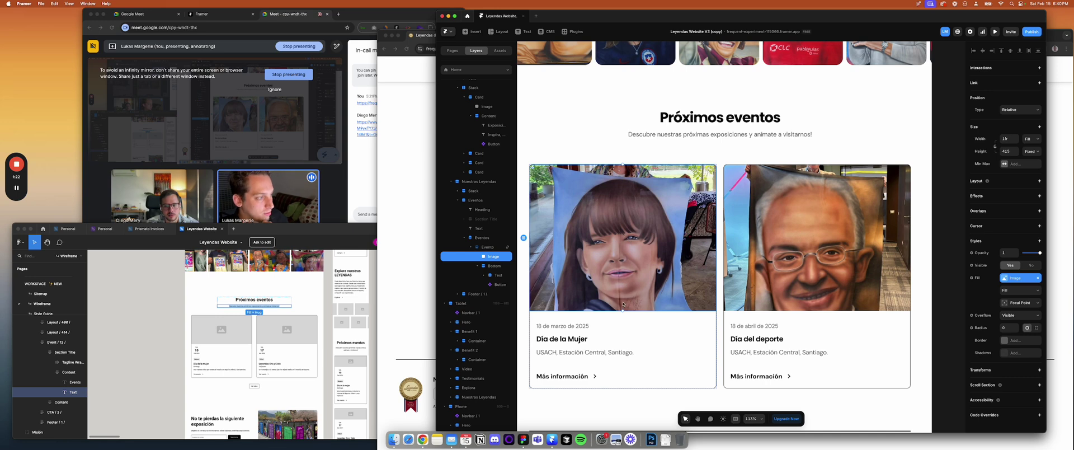
drag(623, 311, 625, 214)
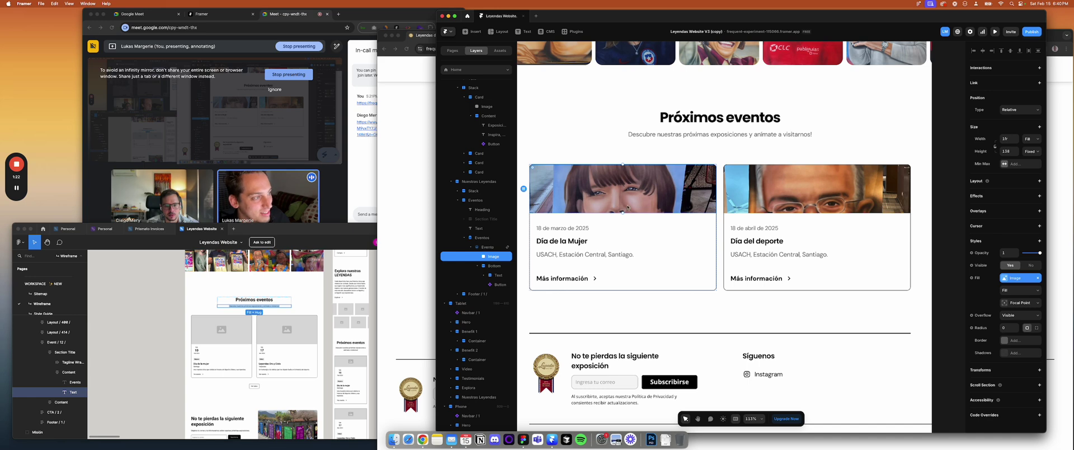
drag(623, 212, 625, 344)
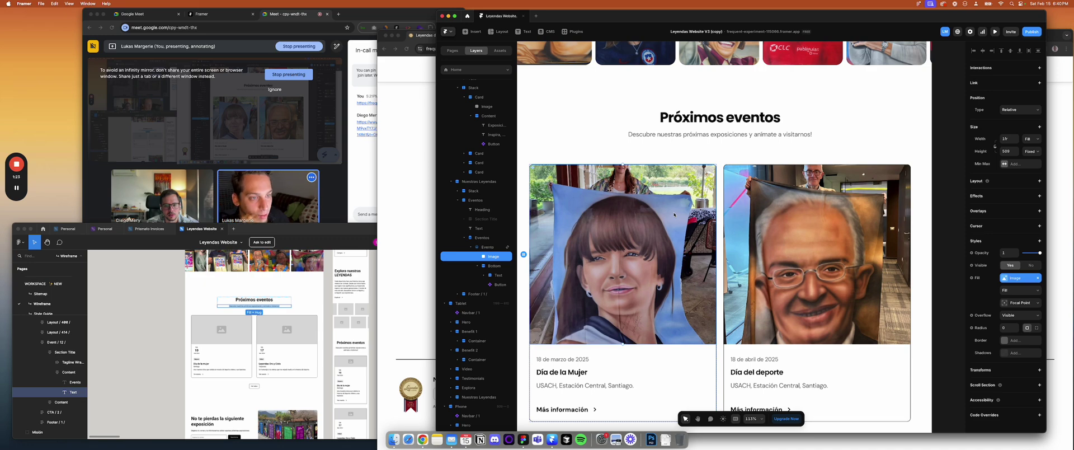
scroll(674, 214, down, 5)
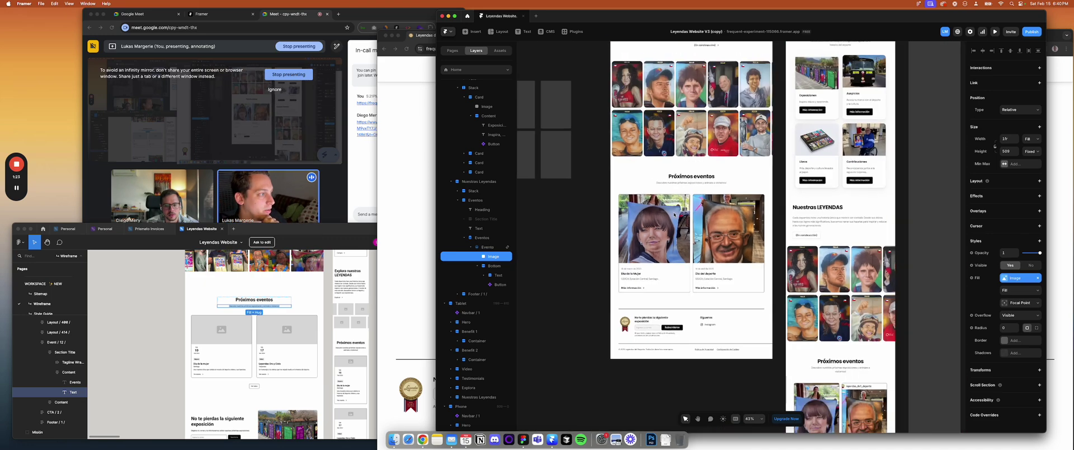
key(ctrl+z)
key(ctrl+z)
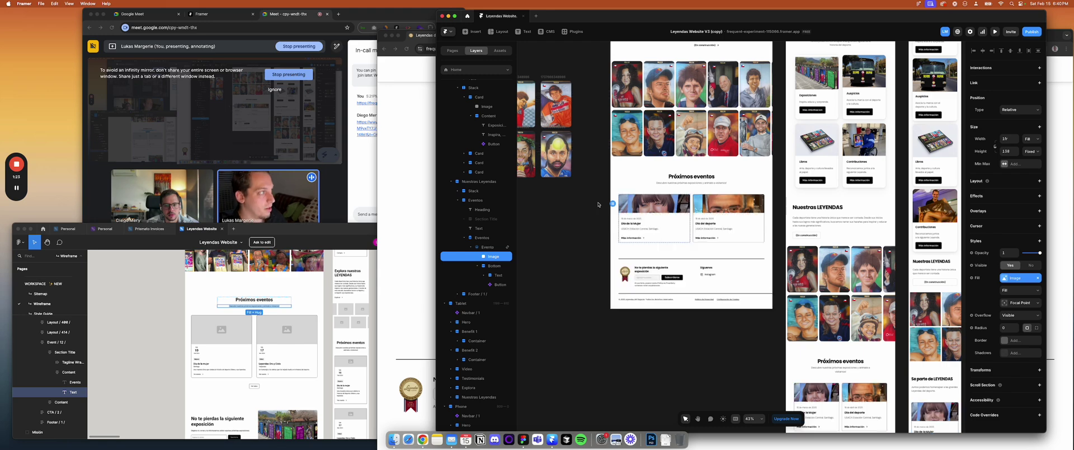
click(581, 207)
scroll(582, 207, down, 5)
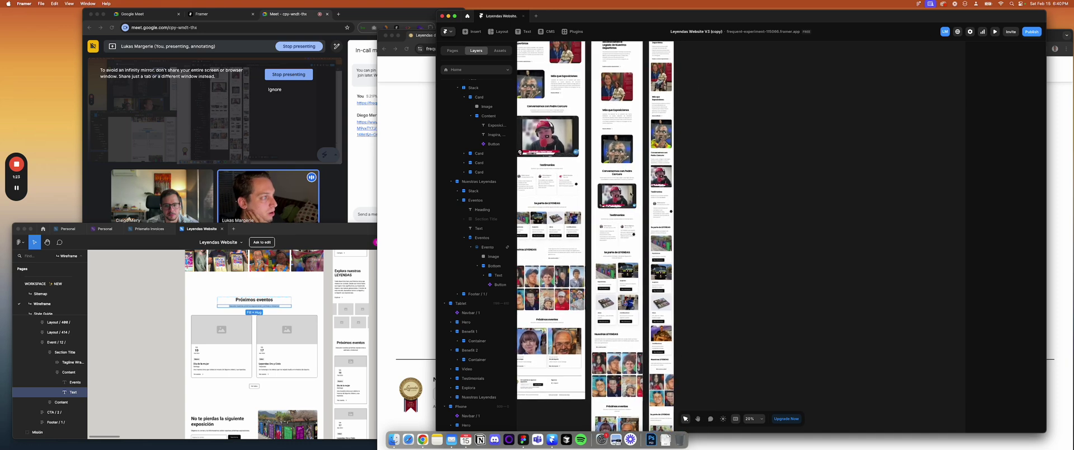
scroll(640, 131, up, 3)
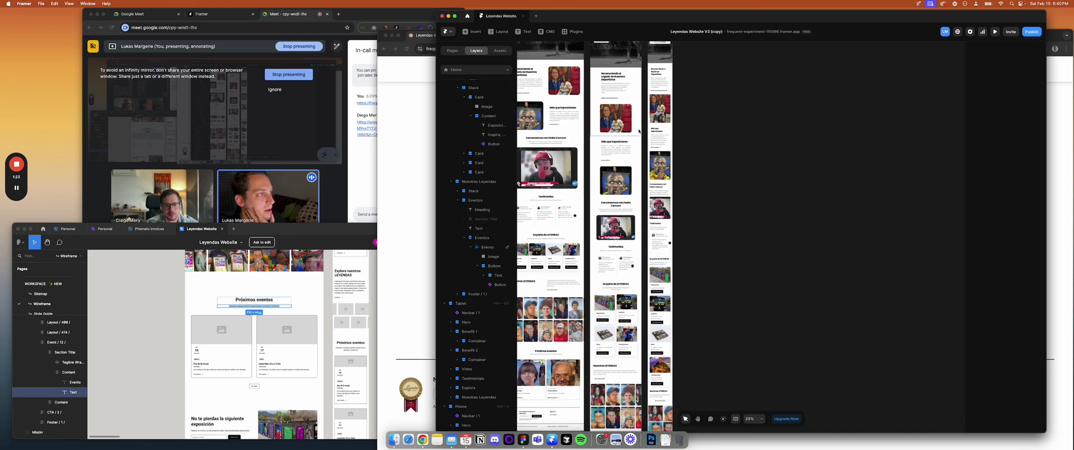
click(639, 131)
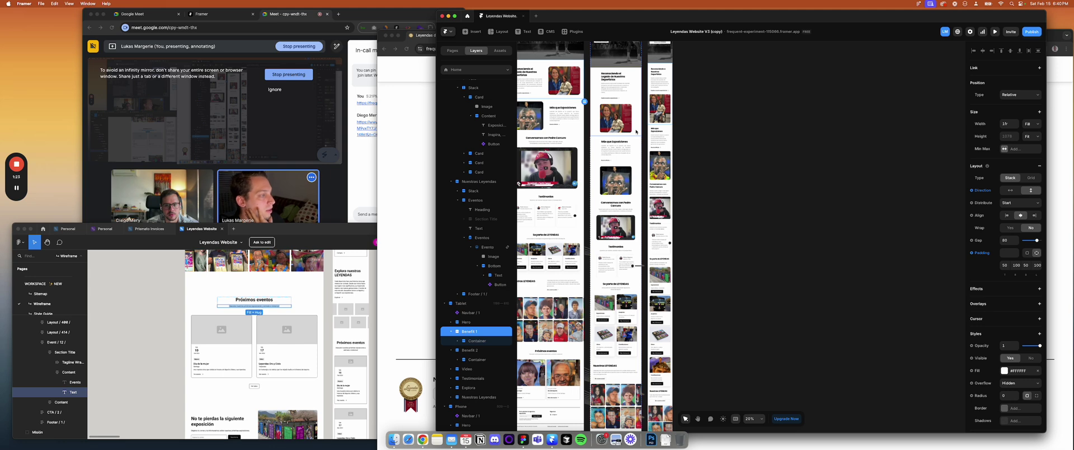
scroll(636, 131, up, 2)
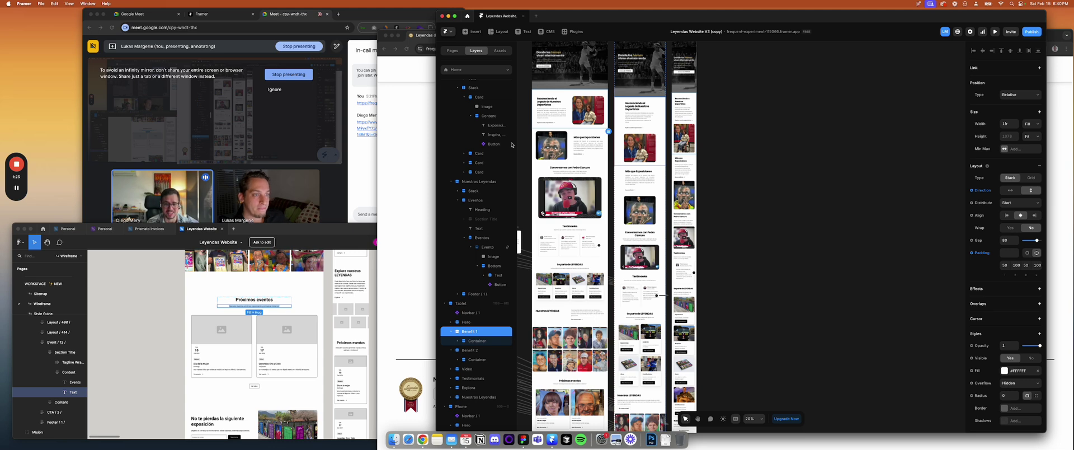
click(103, 181)
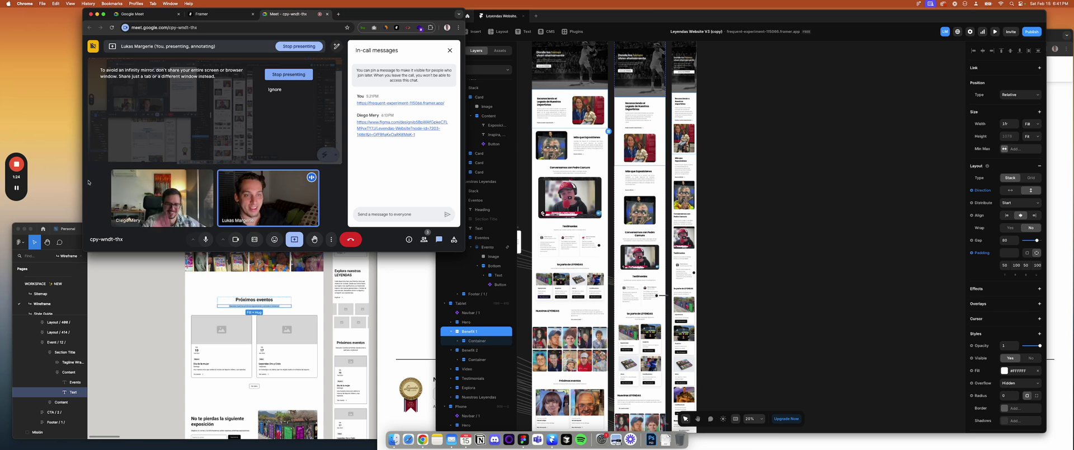
mouse_move(18, 168)
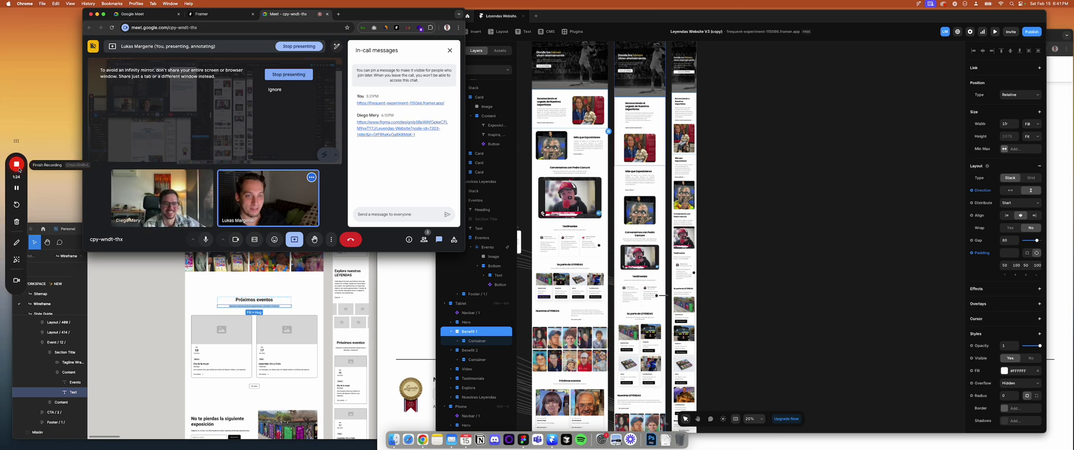